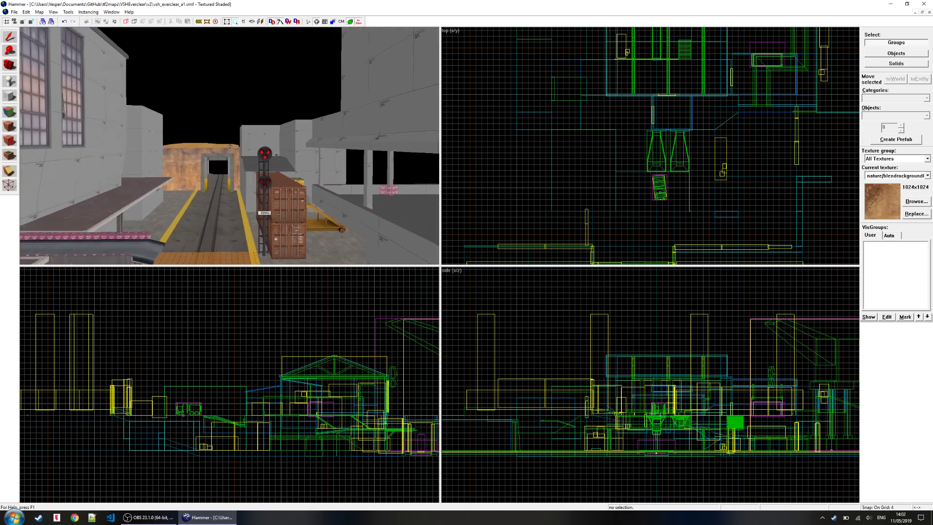
- Examine the railway yard's overall layout, including the tracks, surrounding buildings and raised platform, from several angles
{"action": "key", "text": "w"}
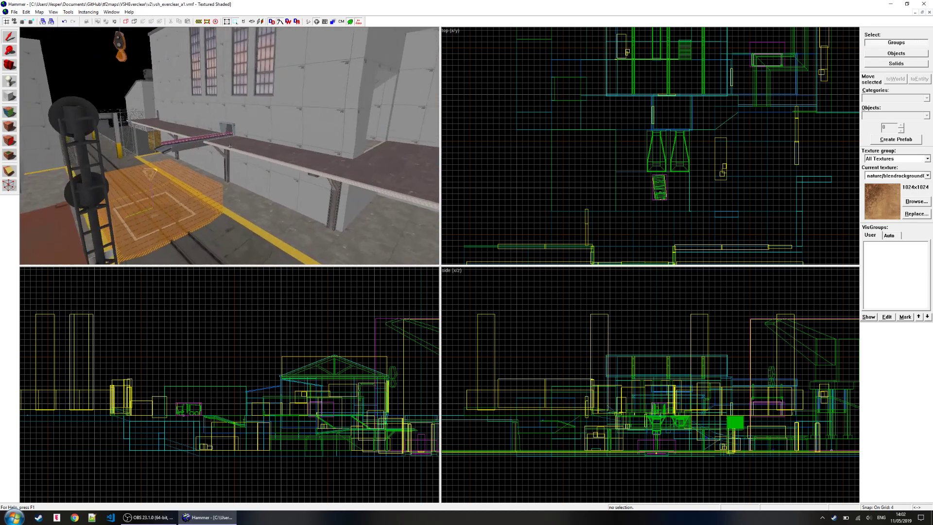
{"action": "key", "text": "d"}
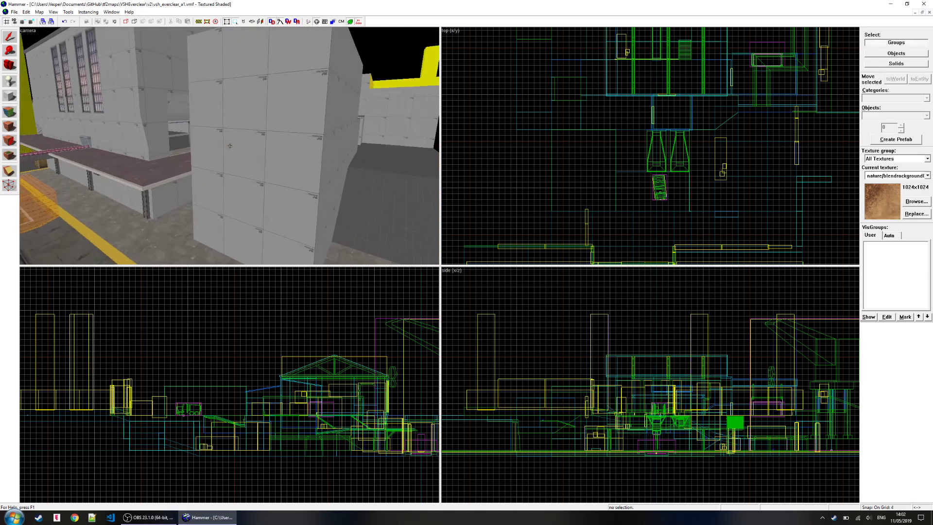
{"action": "key", "text": "s"}
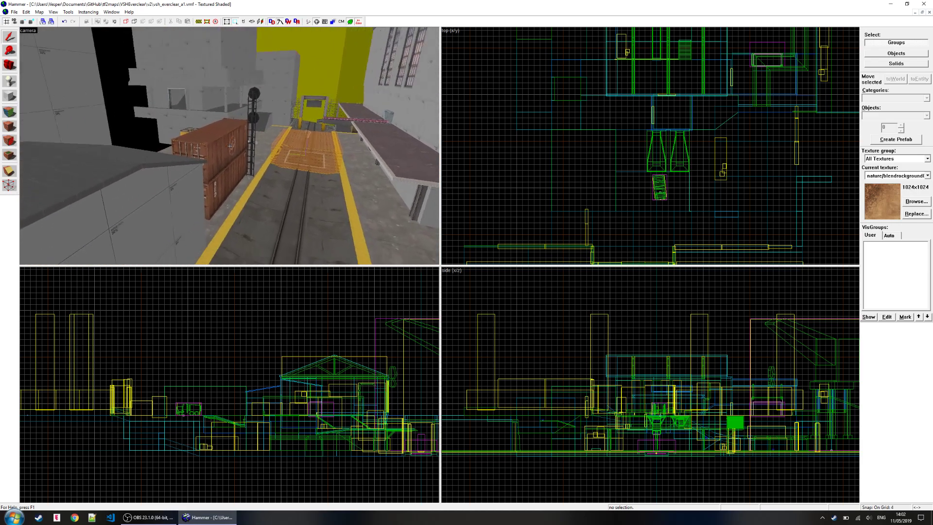
{"action": "key", "text": "w"}
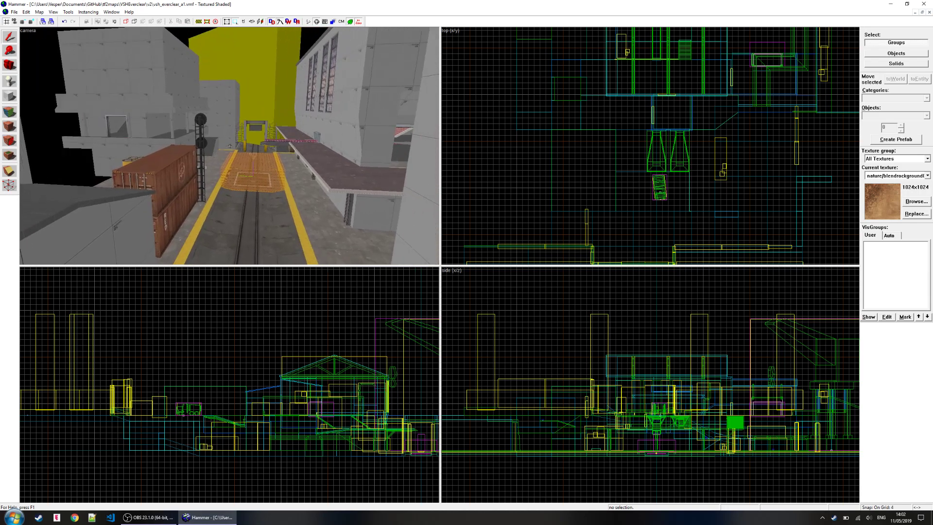
{"action": "key", "text": "s"}
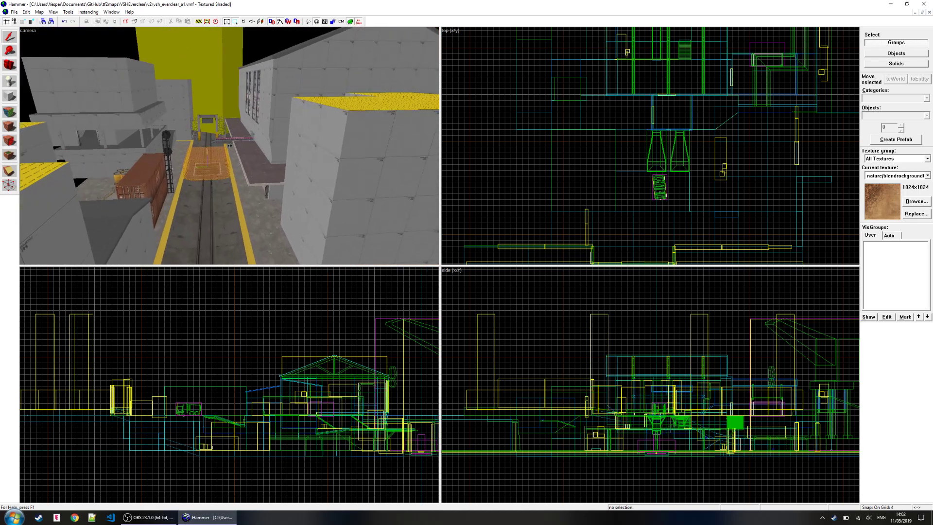
{"action": "key", "text": "w"}
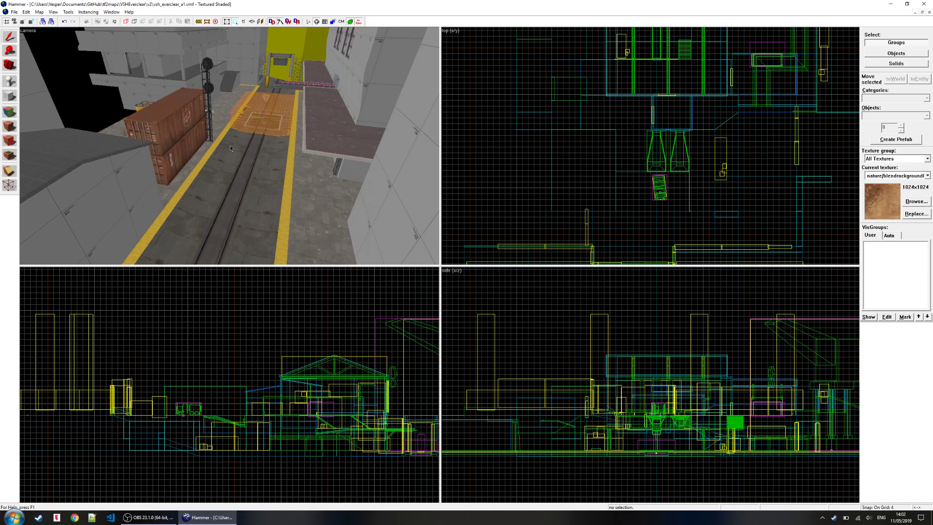
{"action": "key", "text": "z"}
{"action": "key", "text": "a"}
{"action": "key", "text": "s"}
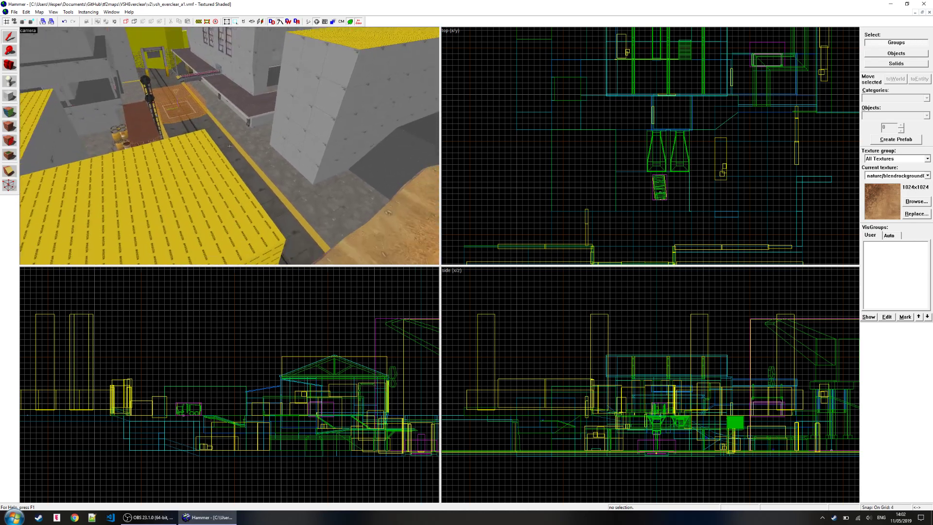
{"action": "key", "text": "z"}
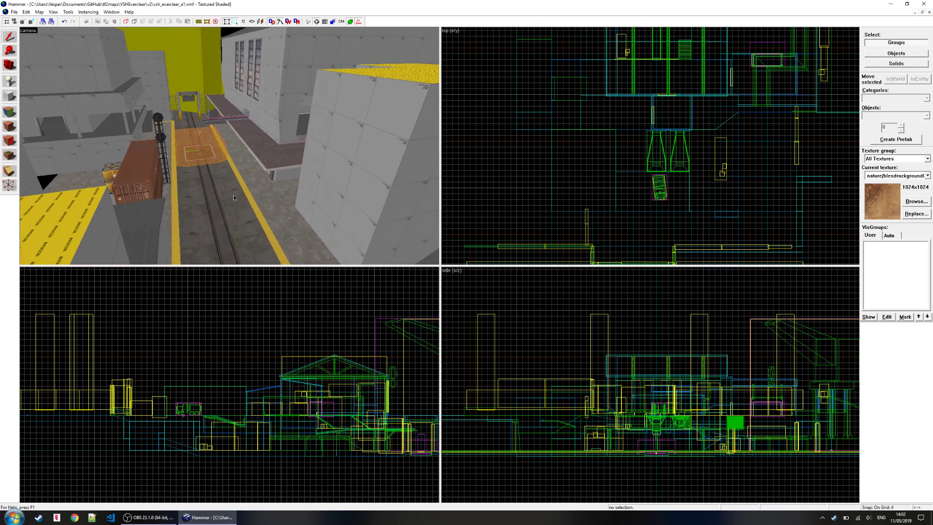
{"action": "key", "text": "z"}
{"action": "key", "text": "a"}
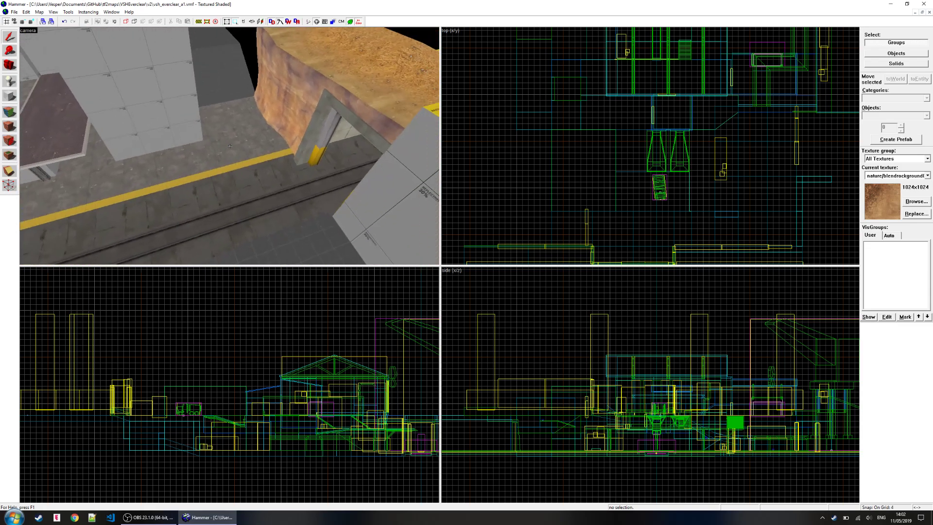
- Examine the orange trigger area across the tracks and the nearby crossing signal, stacked containers and conveyor
{"action": "key", "text": "w"}
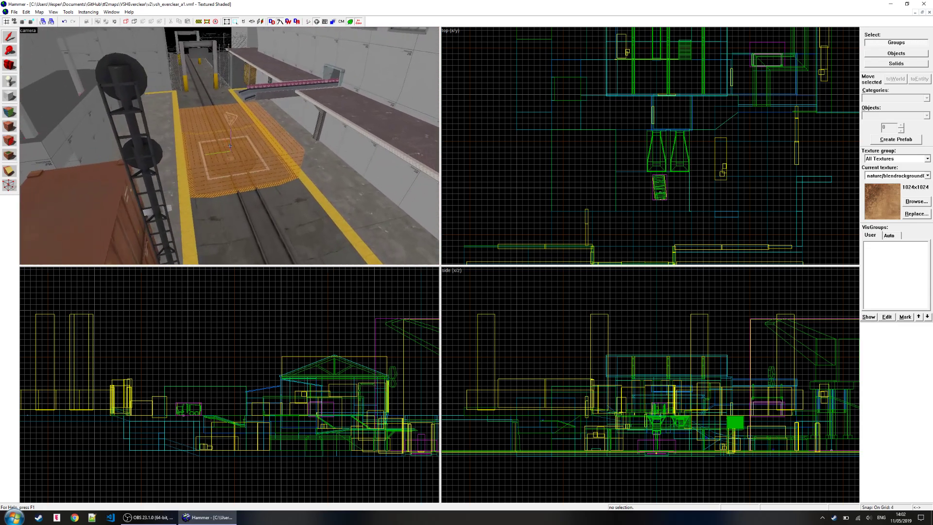
{"action": "key", "text": "w"}
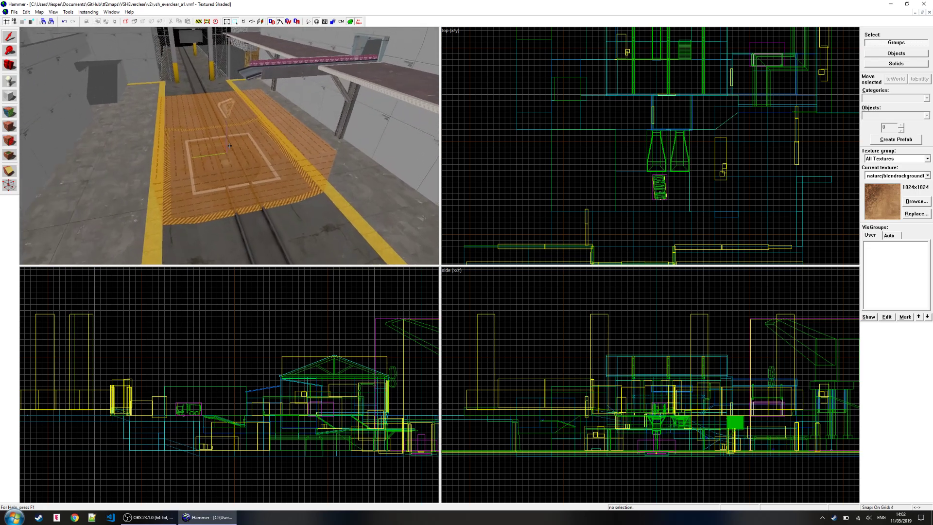
{"action": "key", "text": "w"}
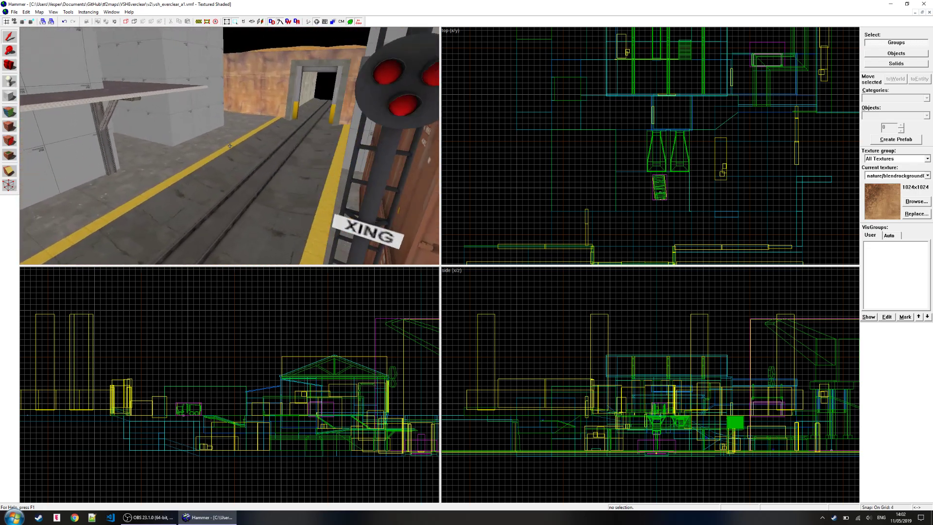
{"action": "key", "text": "w"}
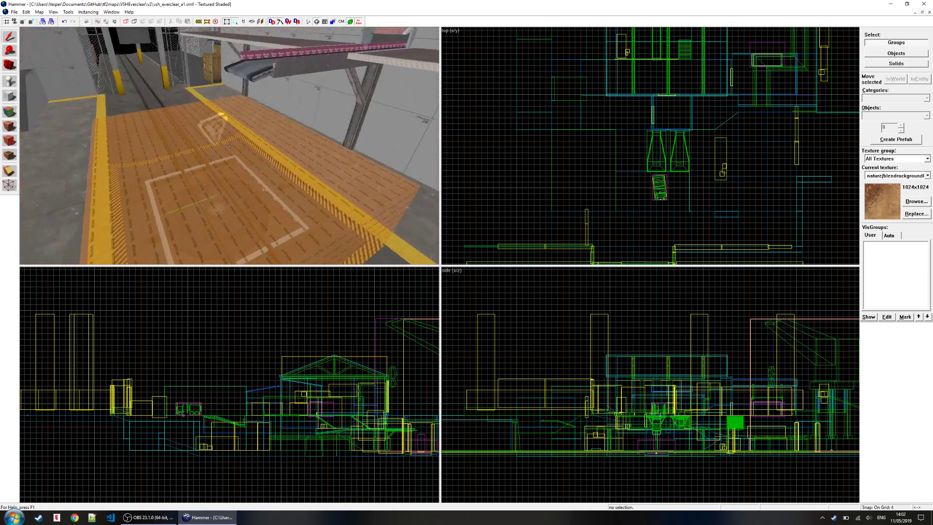
{"action": "key", "text": "a"}
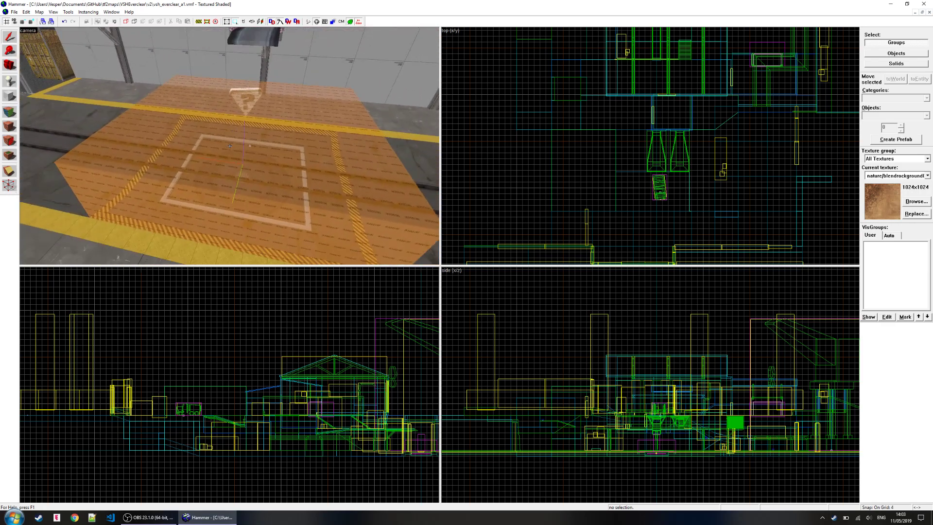
{"action": "key", "text": "a"}
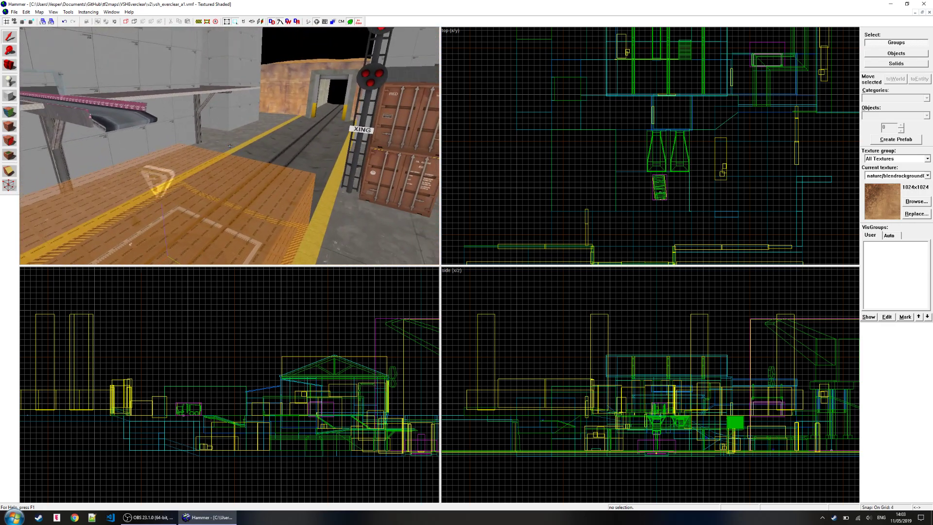
{"action": "key", "text": "a"}
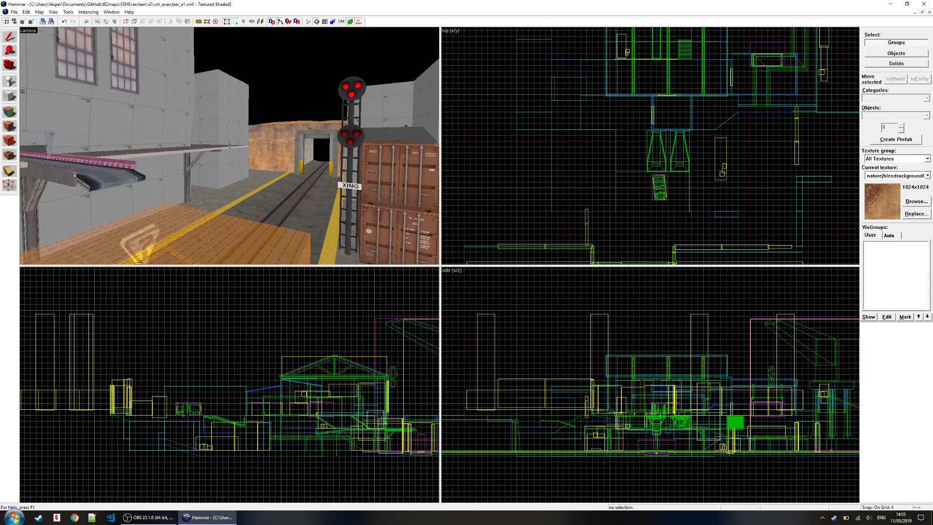
{"action": "key", "text": "s"}
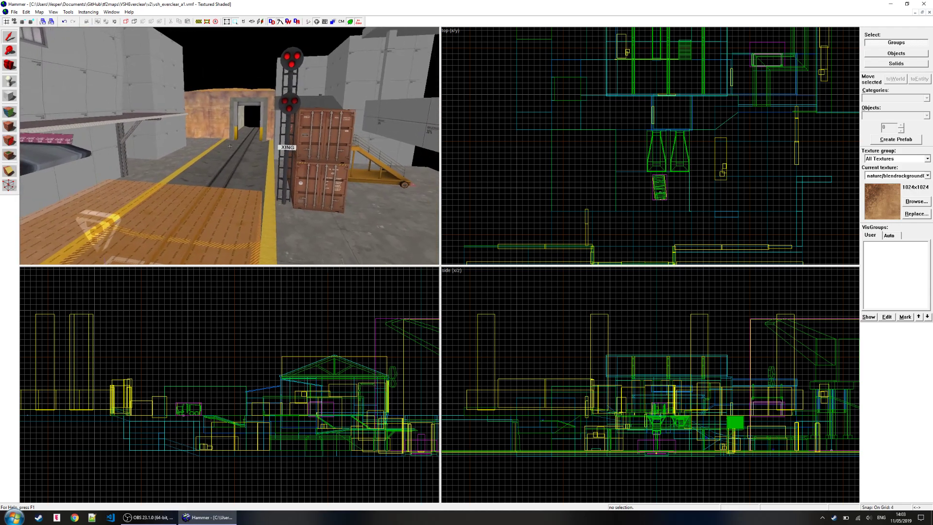
{"action": "key", "text": "a"}
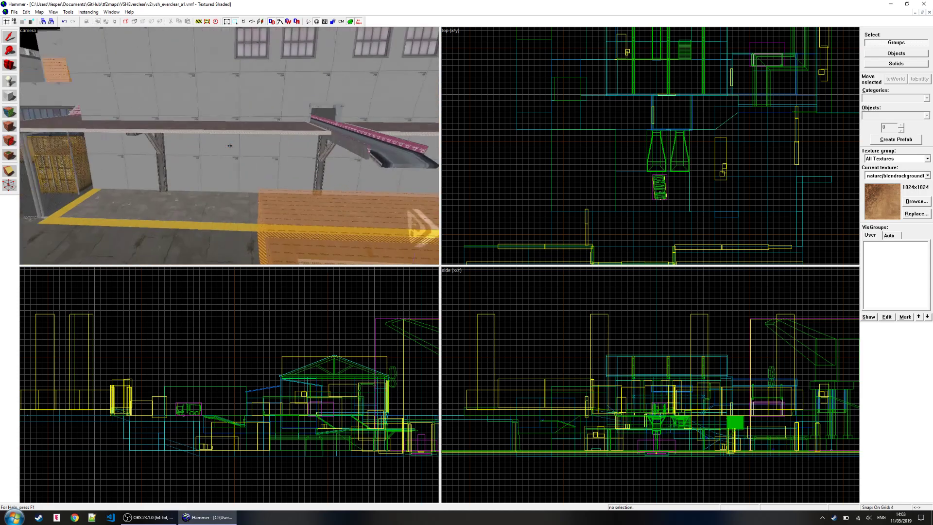
- Examine the rail bridge, the raised platform and the windowed warehouse's exterior alongside the tracks
{"action": "key", "text": "w"}
{"action": "key", "text": "w"}
{"action": "key", "text": "s"}
{"action": "key", "text": "s"}
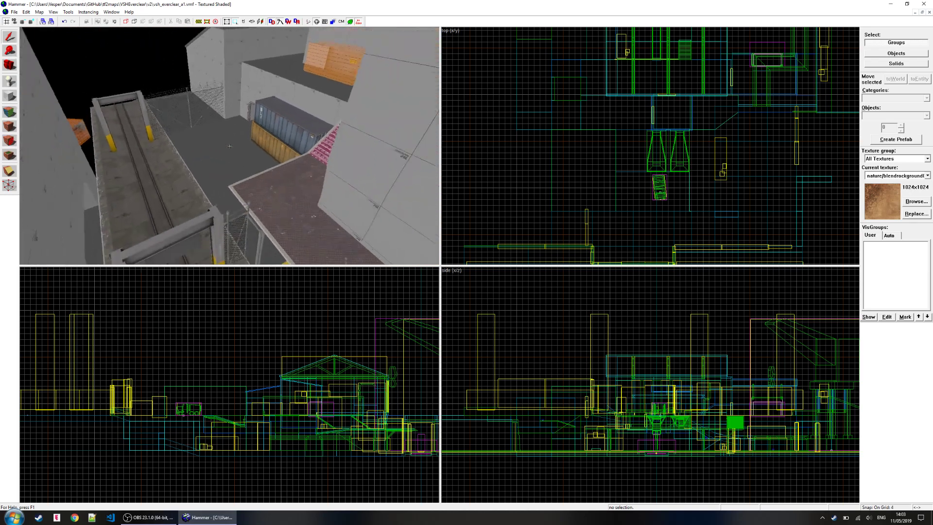
{"action": "key", "text": "w"}
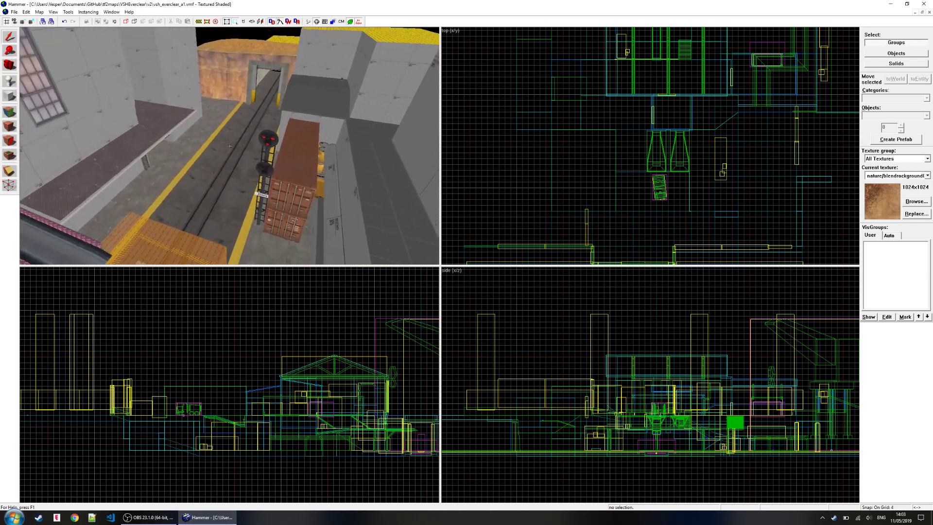
{"action": "key", "text": "w"}
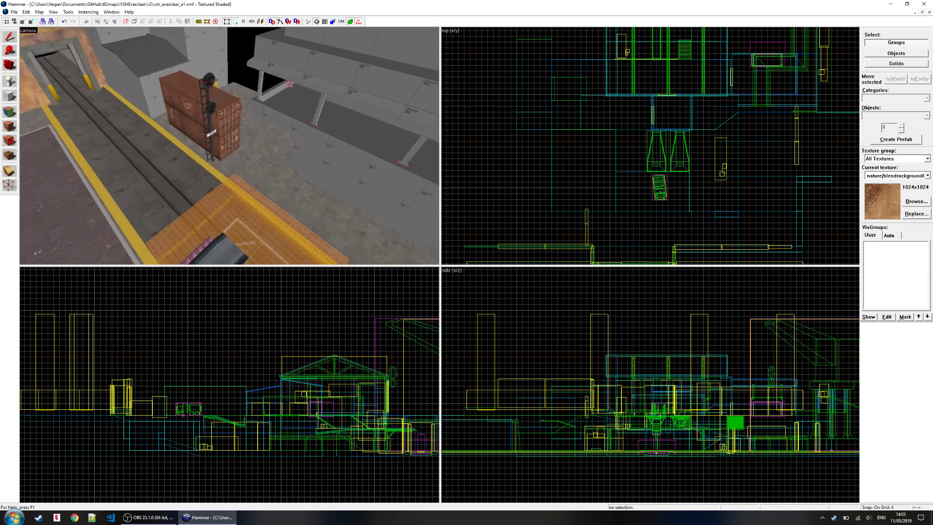
{"action": "key", "text": "d"}
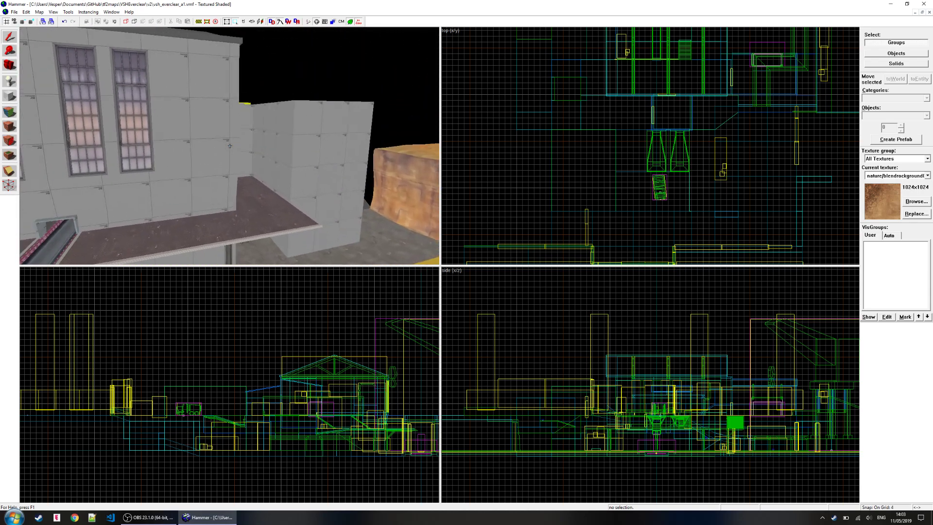
{"action": "key", "text": "d"}
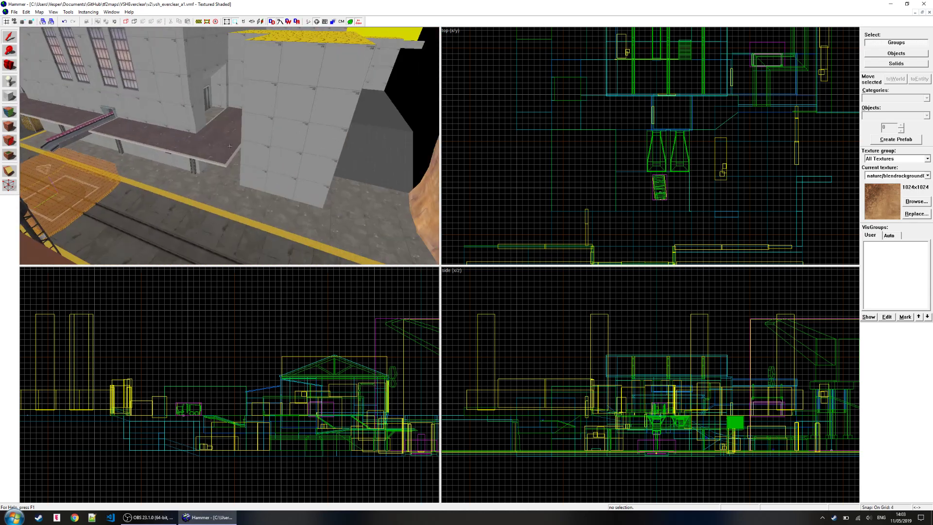
{"action": "key", "text": "s"}
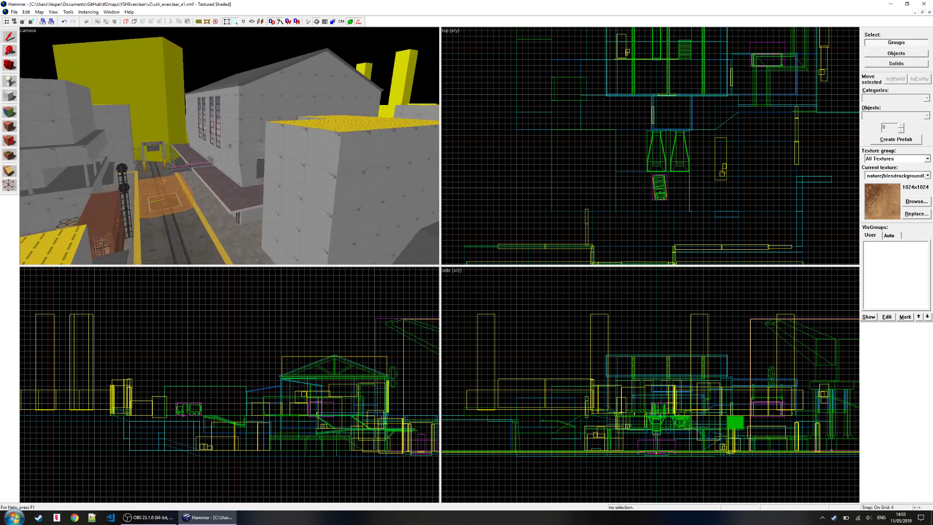
{"action": "key", "text": "w"}
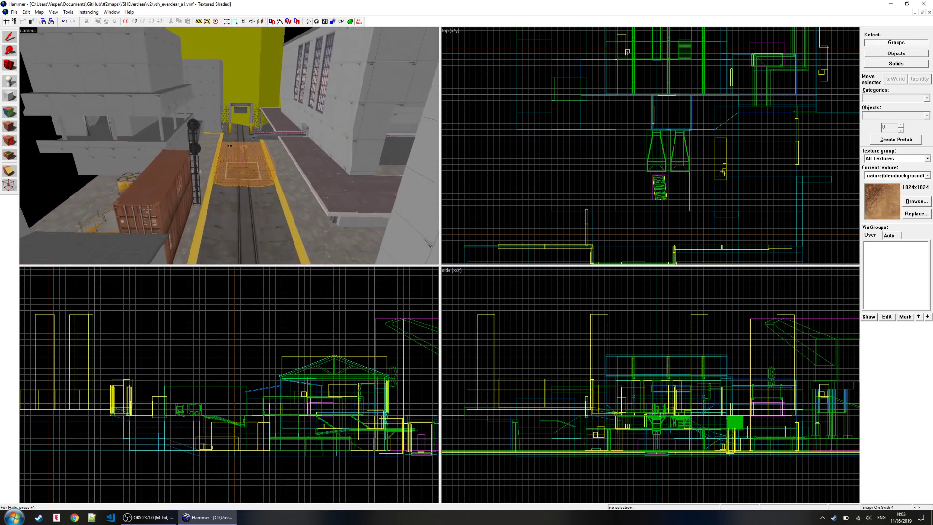
- Examine the dirt yard with the dump truck and conveyor pits, and the fenced cornfields with the white path beyond
{"action": "key", "text": "w"}
{"action": "key", "text": "w"}
{"action": "key", "text": "w"}
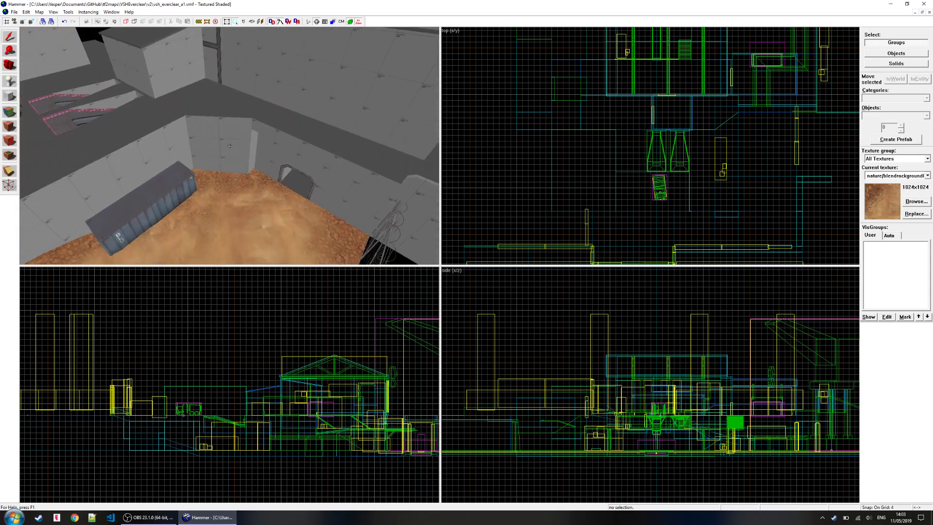
{"action": "key", "text": "s"}
{"action": "key", "text": "s"}
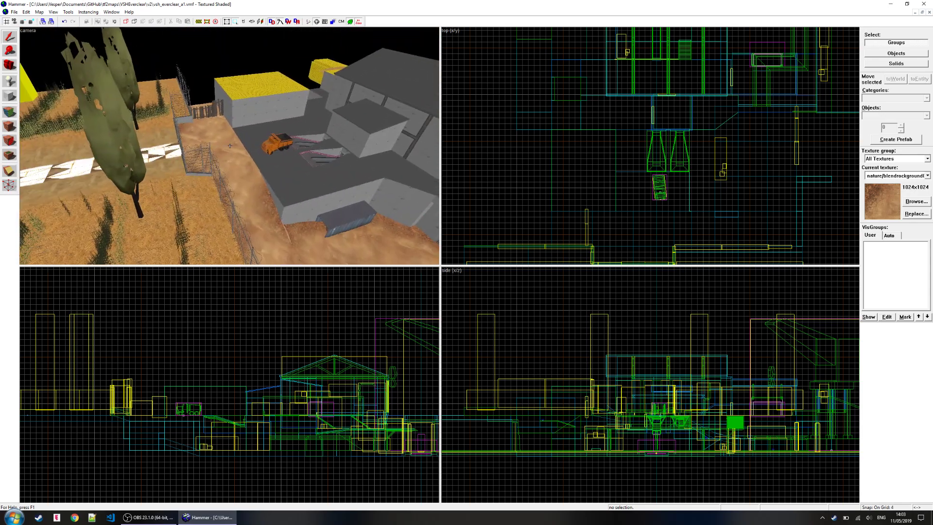
{"action": "key", "text": "s"}
{"action": "key", "text": "w"}
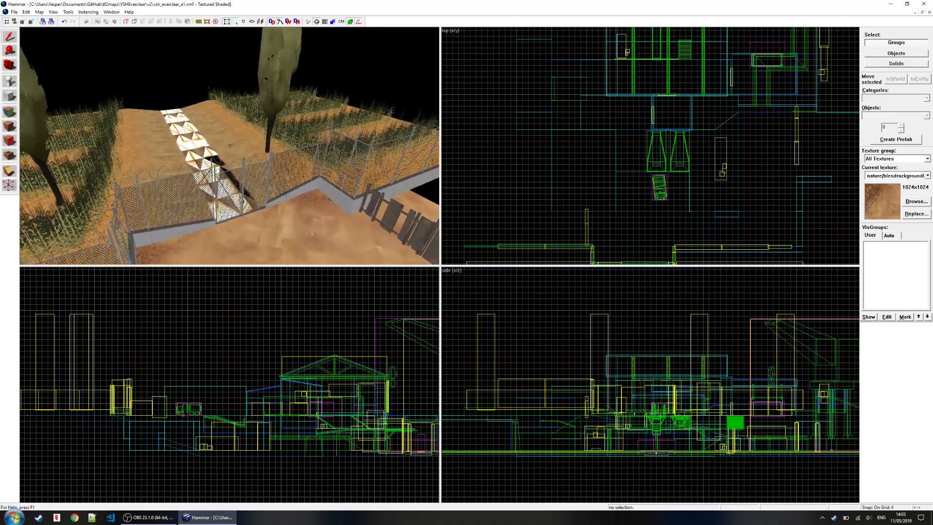
{"action": "key", "text": "w"}
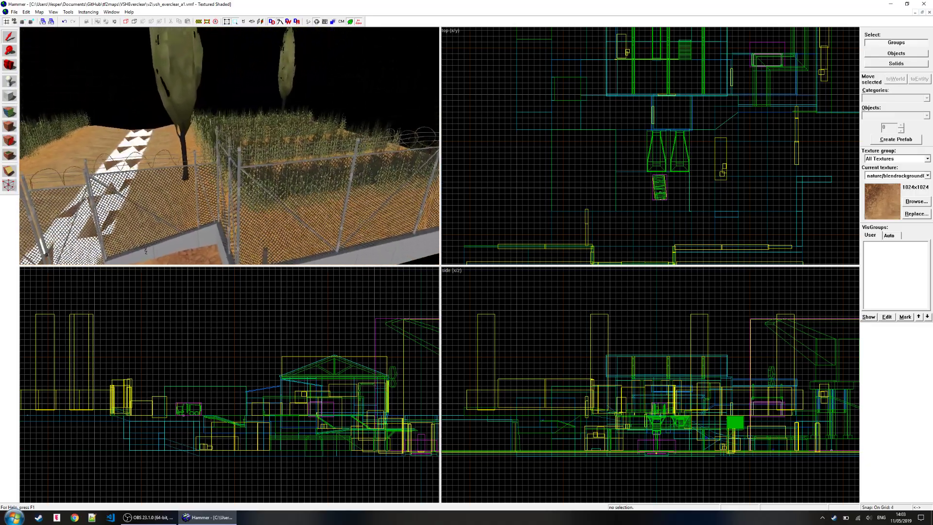
{"action": "key", "text": "w"}
{"action": "key", "text": "s"}
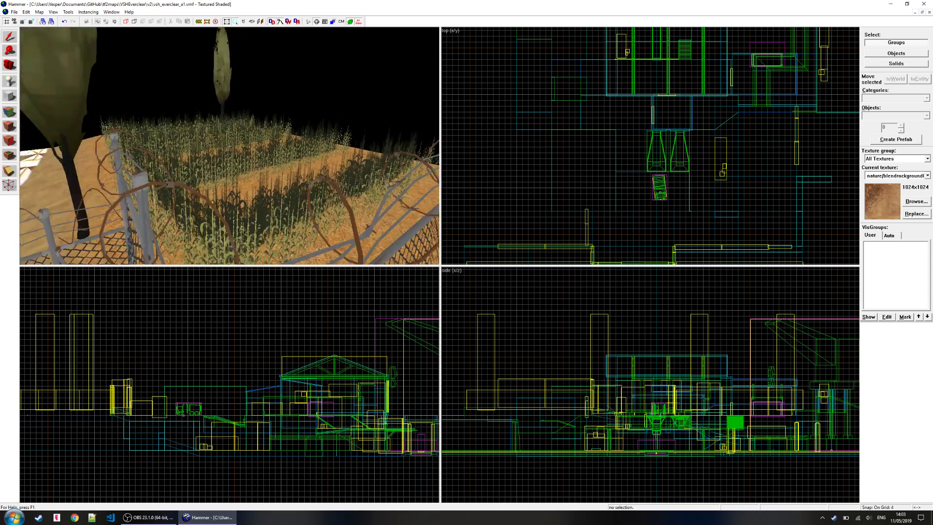
{"action": "key", "text": "w"}
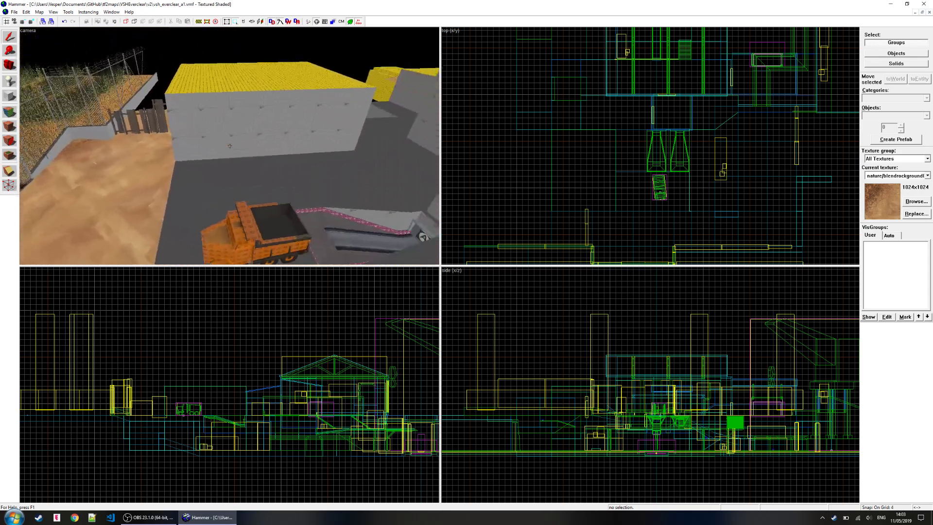
{"action": "key", "text": "s"}
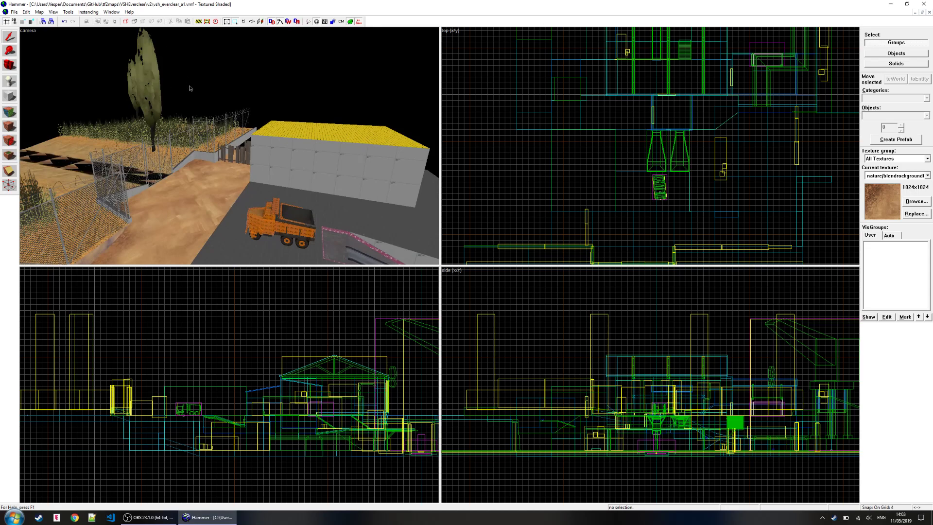
{"action": "key", "text": "w"}
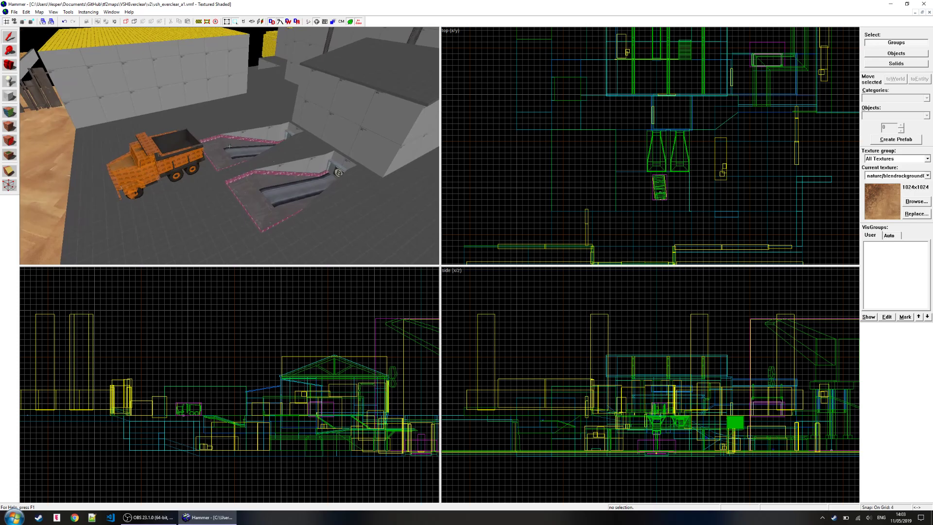
{"action": "key", "text": "s"}
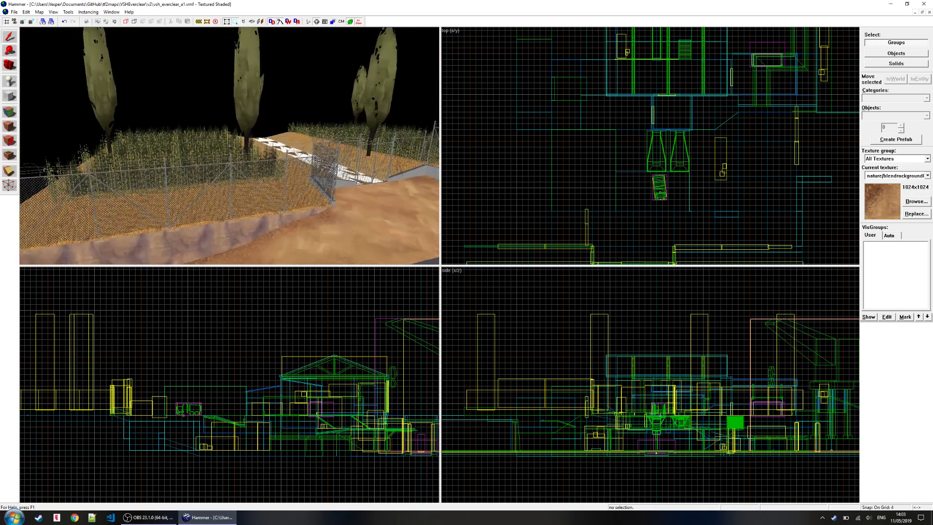
{"action": "key", "text": "w"}
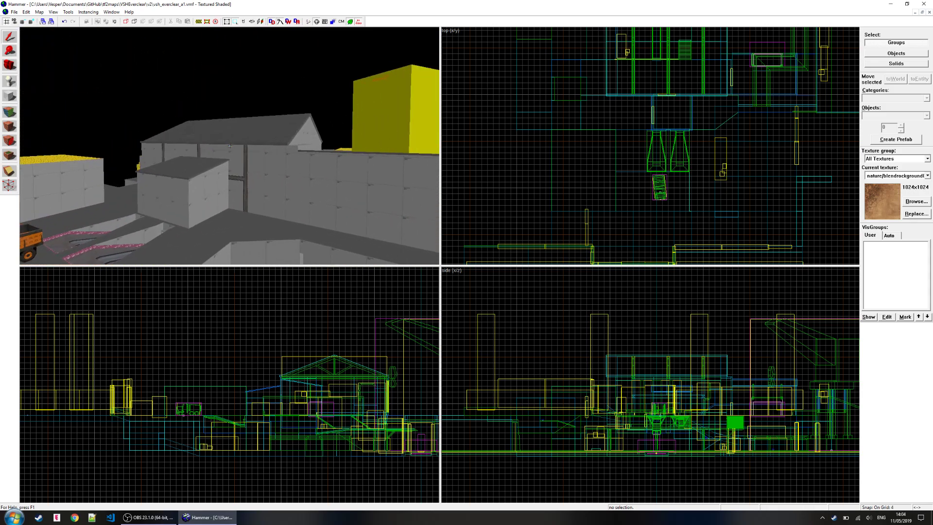
- Examine the outdoor conveyor pits and select the sloped func_detail floor leading into the loading zone B opening
{"action": "key", "text": "w"}
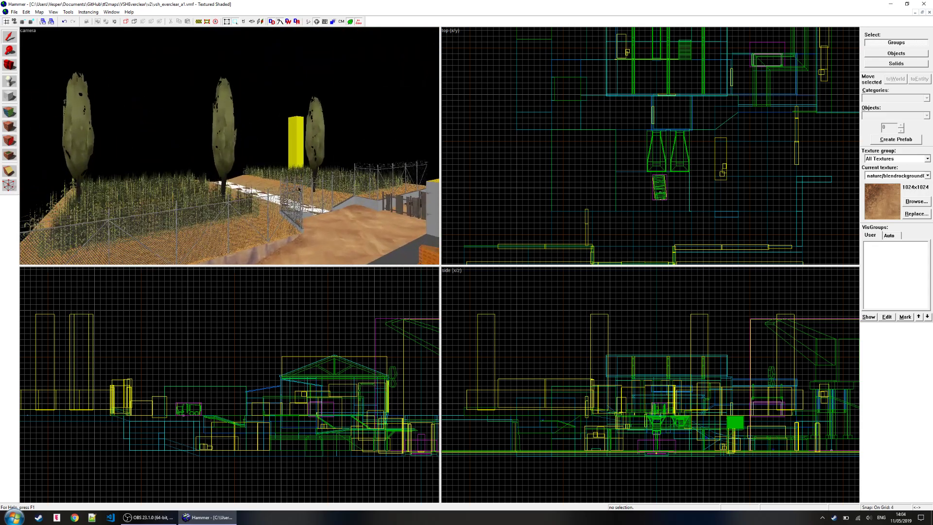
{"action": "key", "text": "w"}
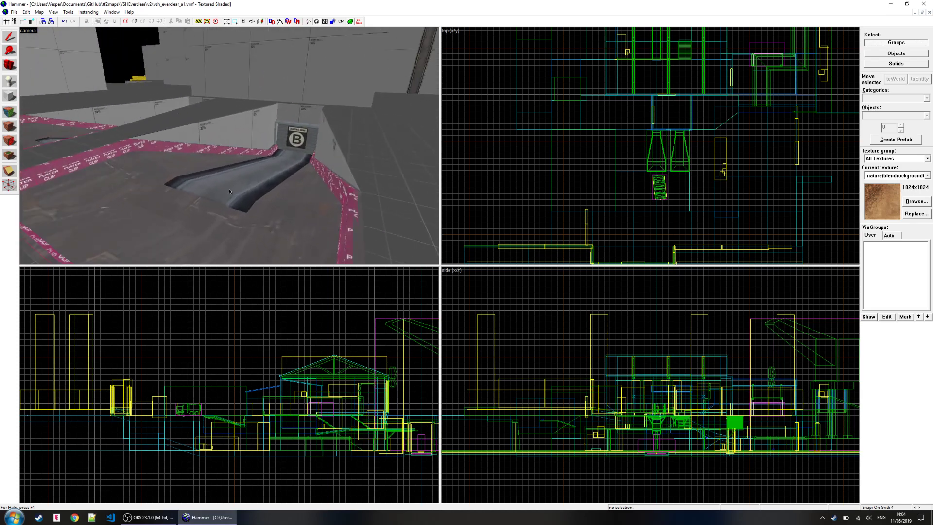
{"action": "key", "text": "w"}
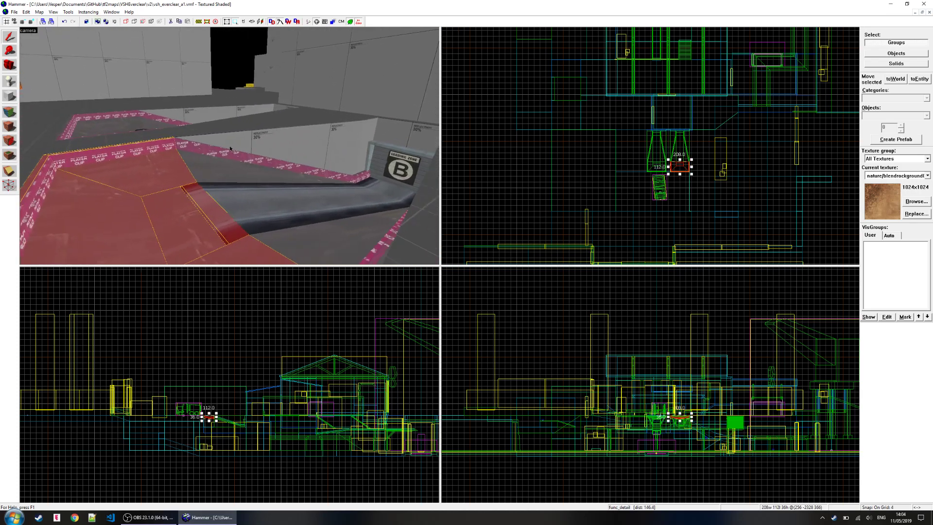
{"action": "key", "text": "a"}
{"action": "key", "text": "w"}
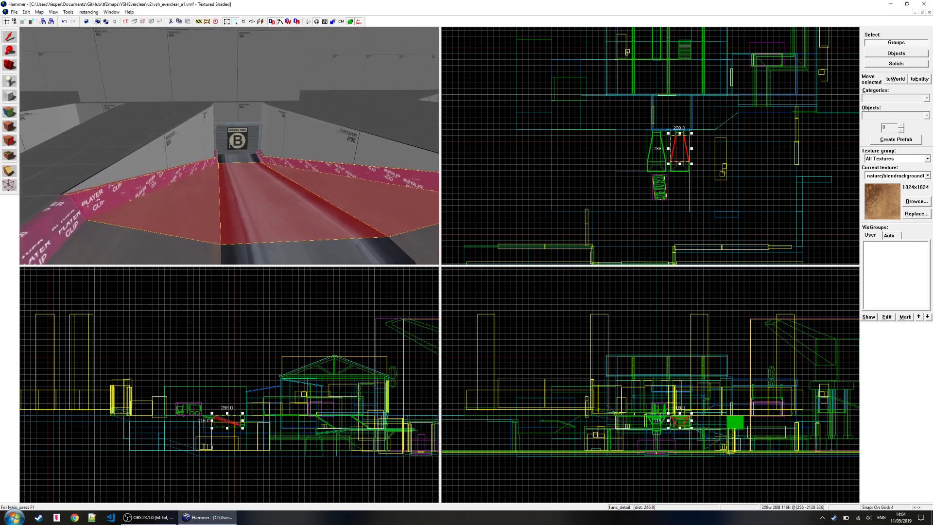
- Trace the conveyor route from the pits past the loading zone A opening to the windowed warehouse wall
{"action": "key", "text": "w"}
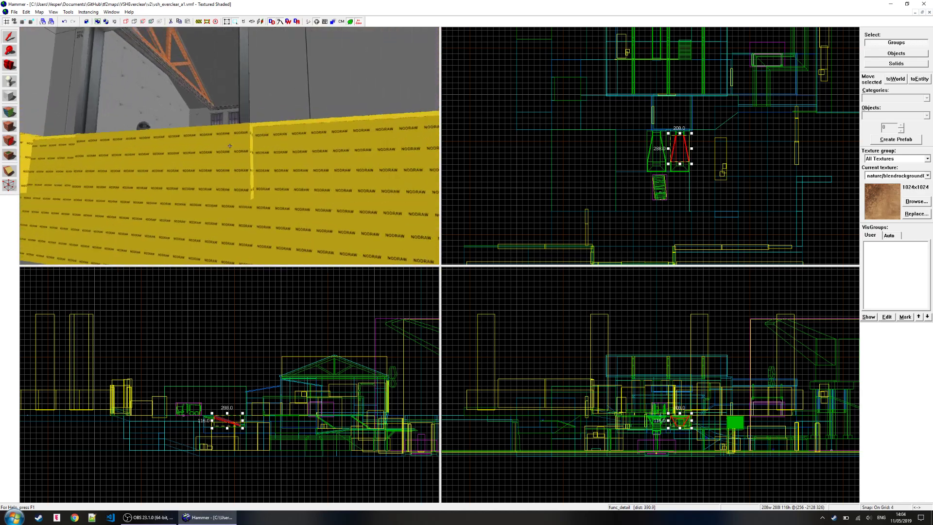
{"action": "key", "text": "w"}
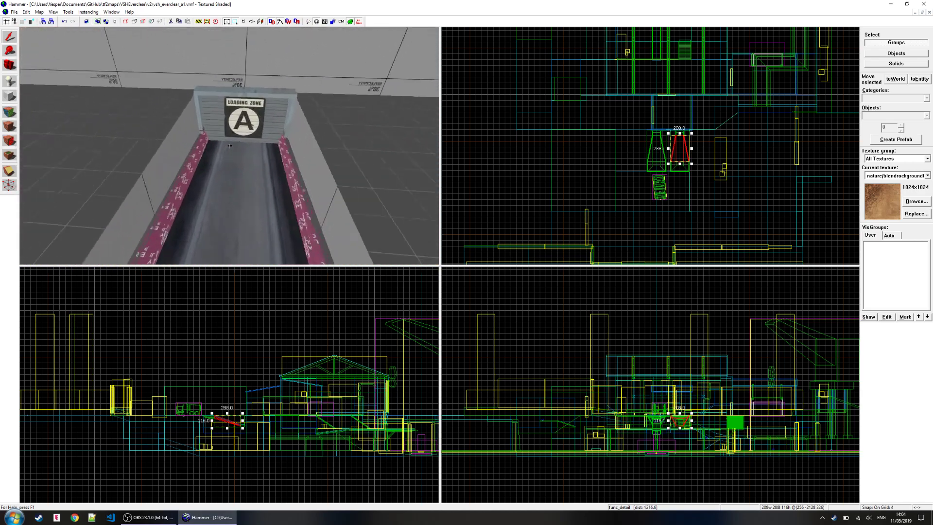
{"action": "key", "text": "w"}
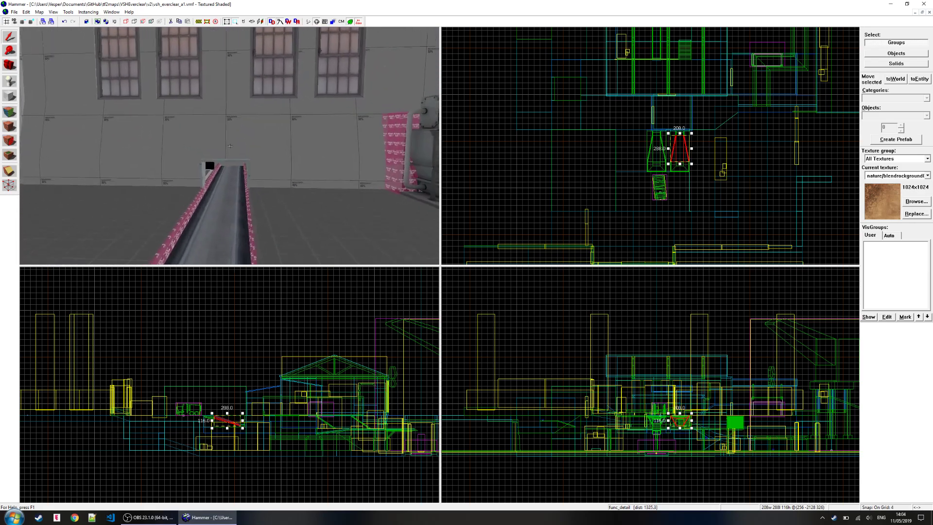
- Examine the conveyor outlet in the warehouse wall and how it overhangs the orange trigger area on the tracks
{"action": "key", "text": "z"}
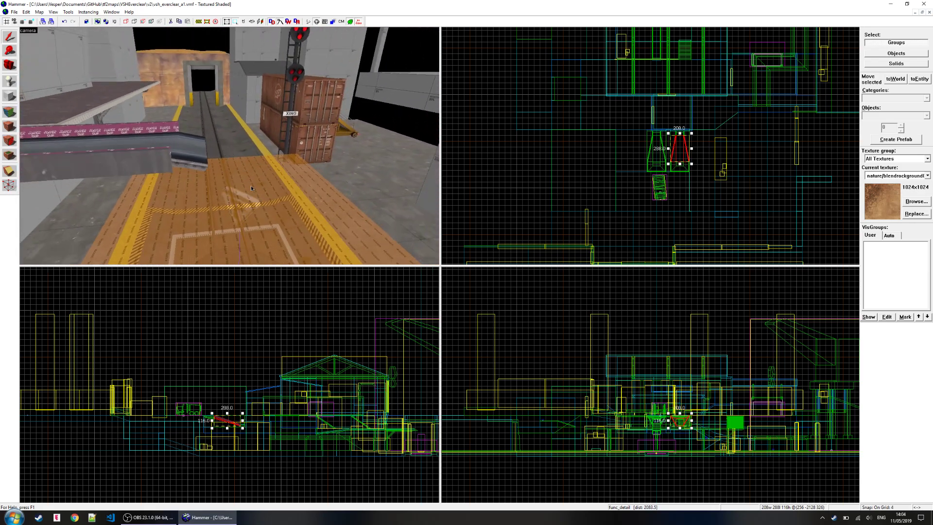
{"action": "key", "text": "z"}
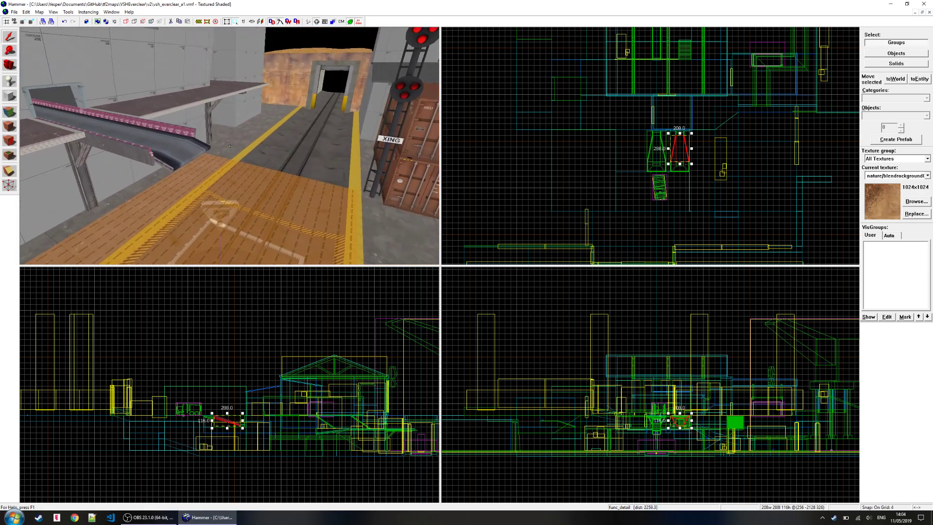
{"action": "key", "text": "a"}
{"action": "key", "text": "z"}
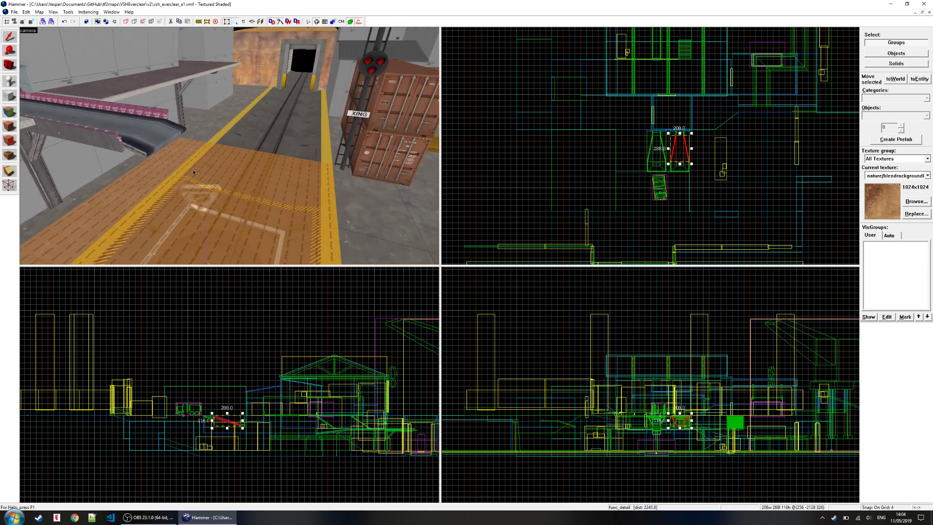
{"action": "key", "text": "z"}
{"action": "key", "text": "d"}
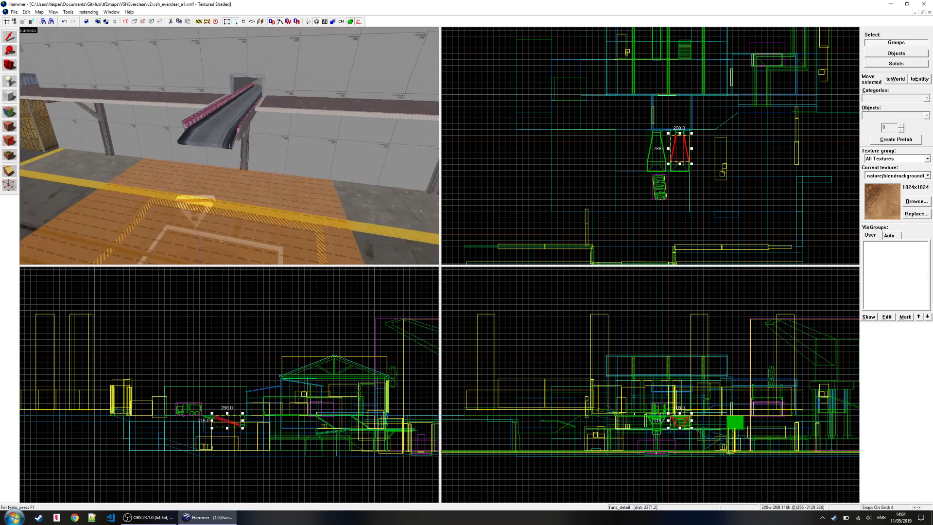
{"action": "key", "text": "a"}
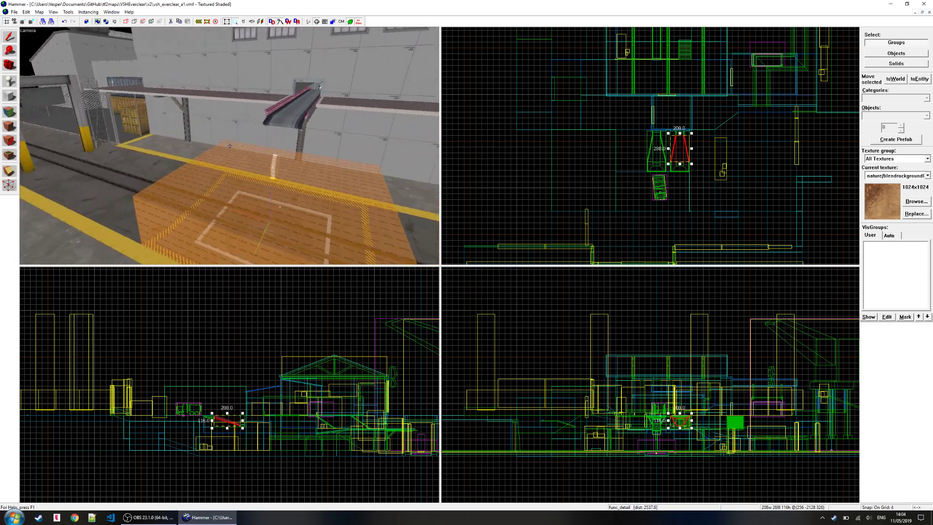
- Examine the railway yard from overhead, covering the warehouse roof, raised platform, trigger area and tunnel end
{"action": "key", "text": "w"}
{"action": "key", "text": "s"}
{"action": "key", "text": "w"}
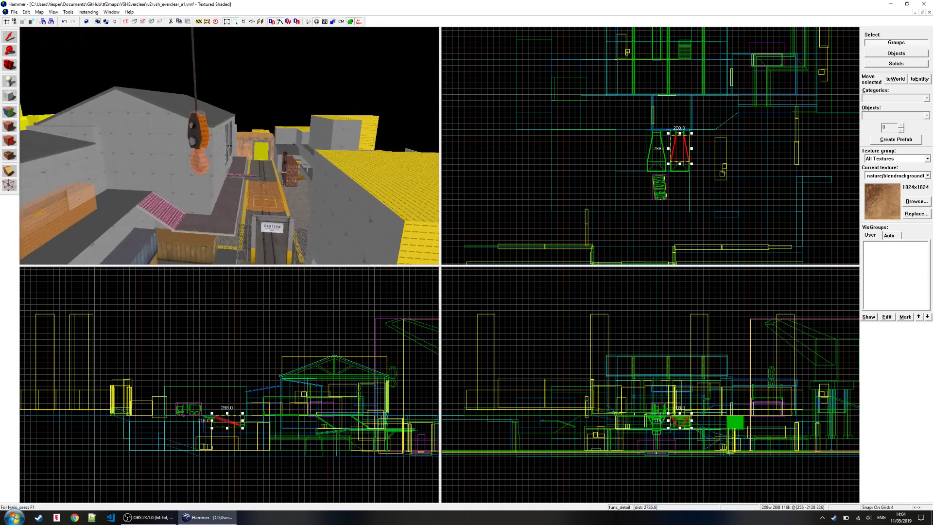
{"action": "key", "text": "s"}
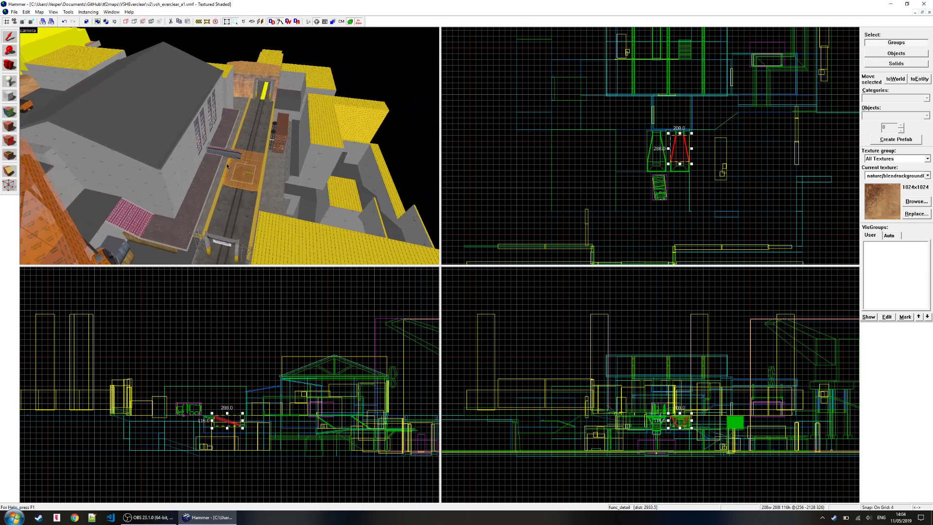
{"action": "key", "text": "w"}
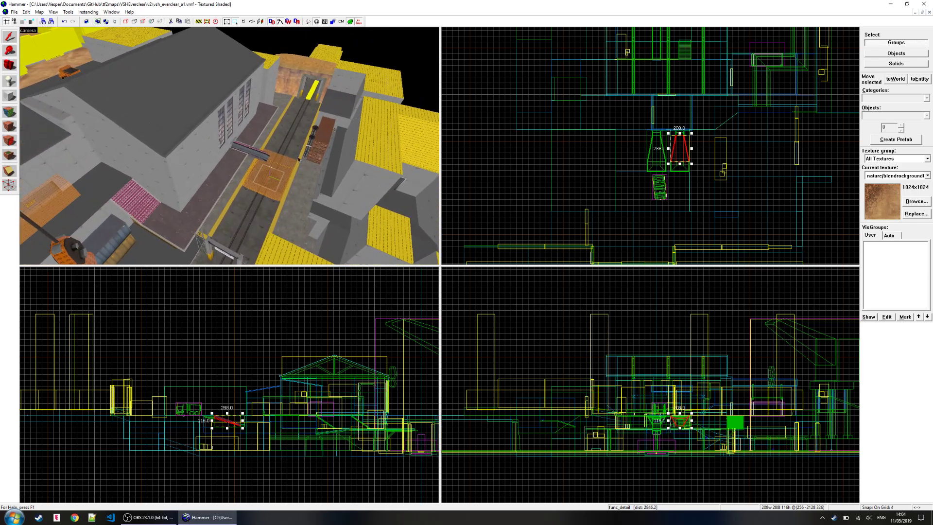
- Examine the warehouse's corner doorway on the raised platform and the neighbouring block buildings from close up and above
{"action": "key", "text": "w"}
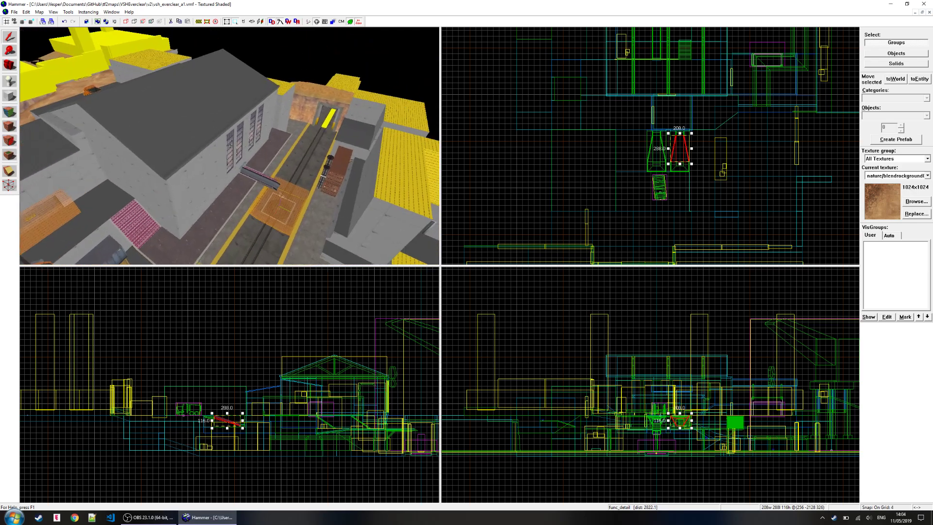
{"action": "key", "text": "w"}
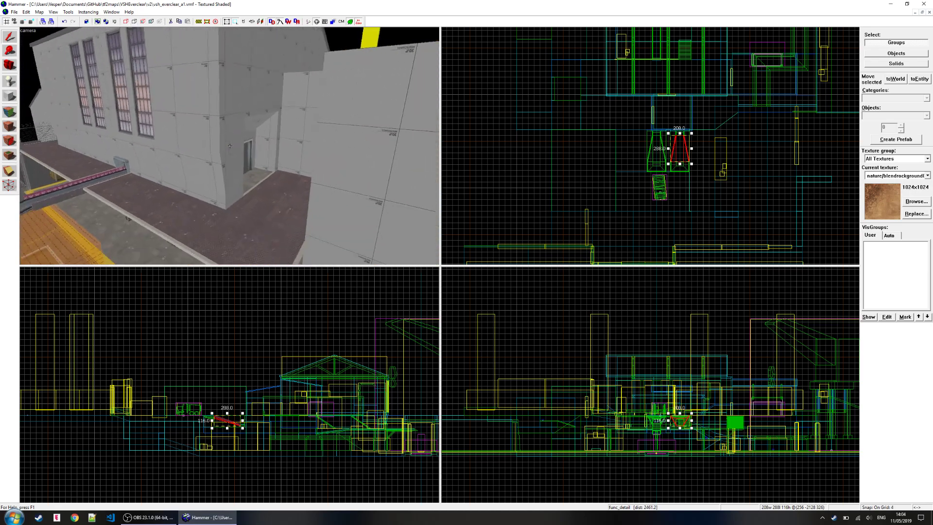
{"action": "key", "text": "s"}
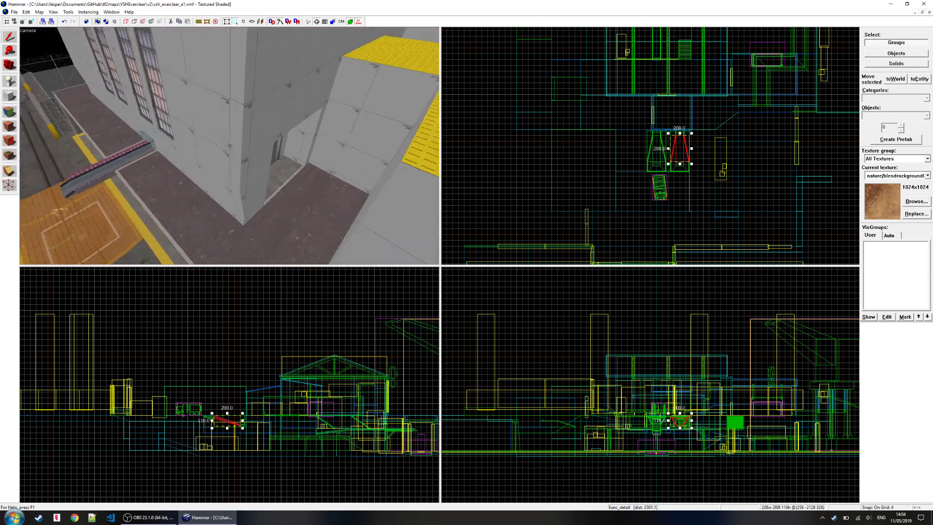
{"action": "key", "text": "s"}
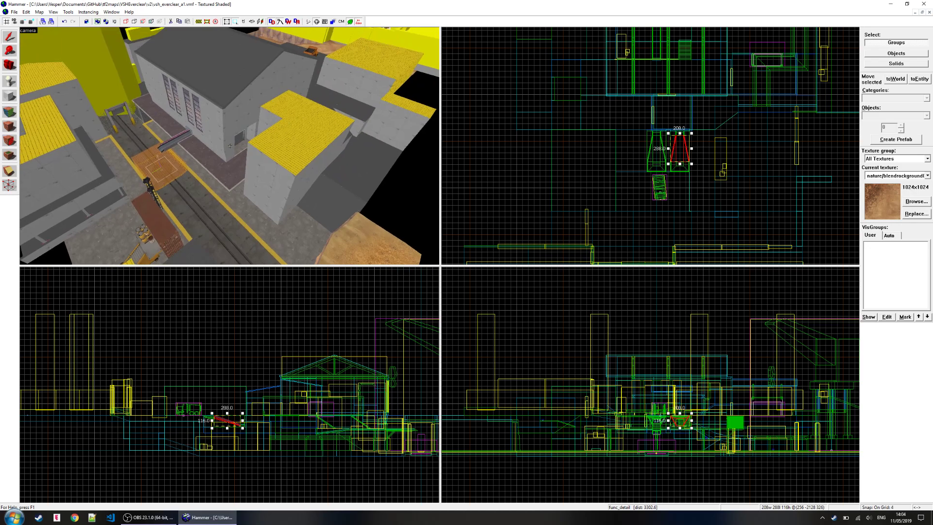
{"action": "key", "text": "w"}
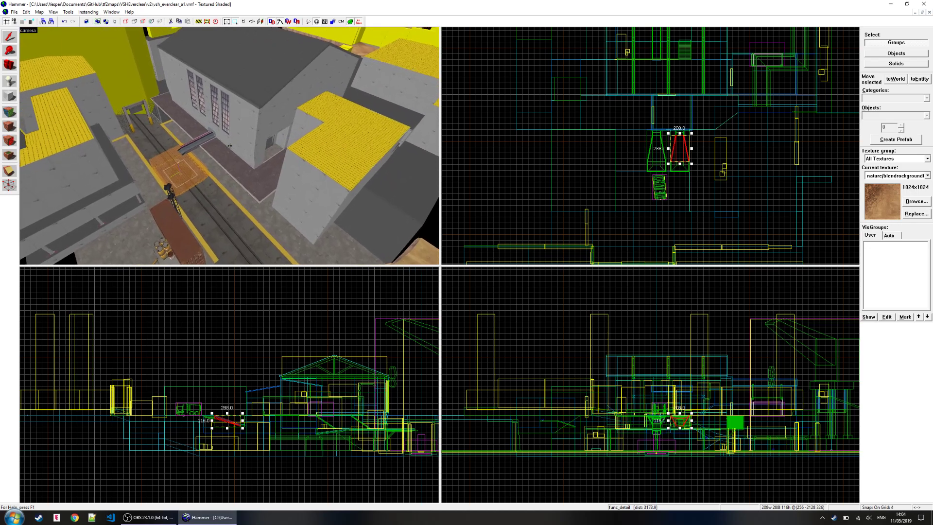
{"action": "key", "text": "d"}
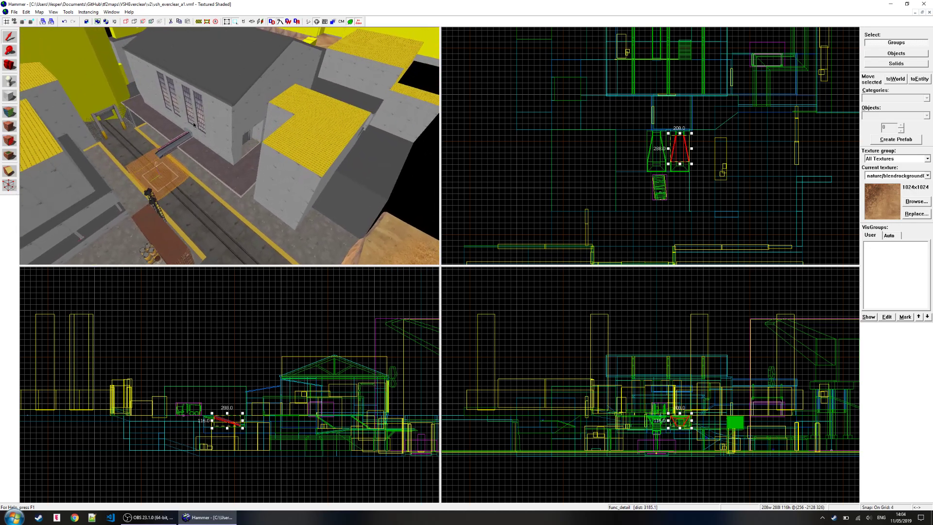
- Examine the orange crane and the container yard beneath it, with its stacked containers and pink clip ramp
{"action": "key", "text": "d"}
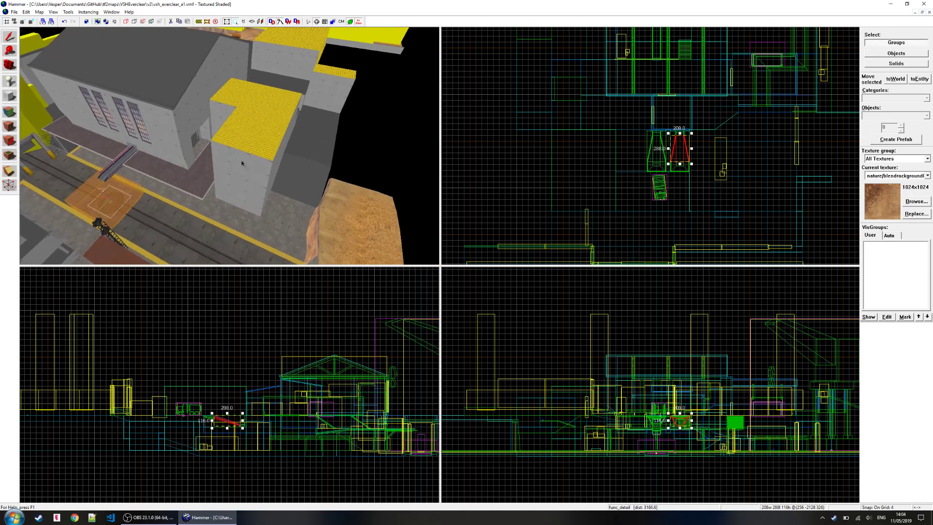
{"action": "key", "text": "w"}
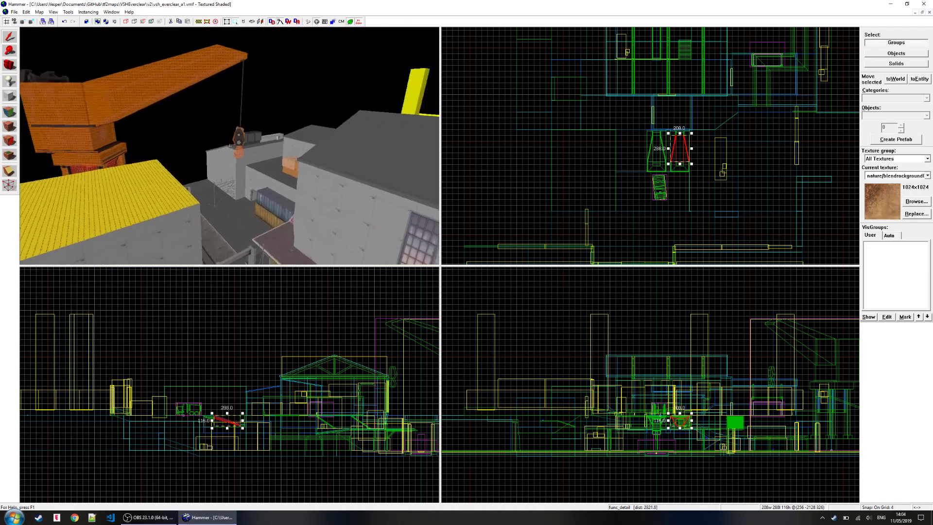
{"action": "key", "text": "w"}
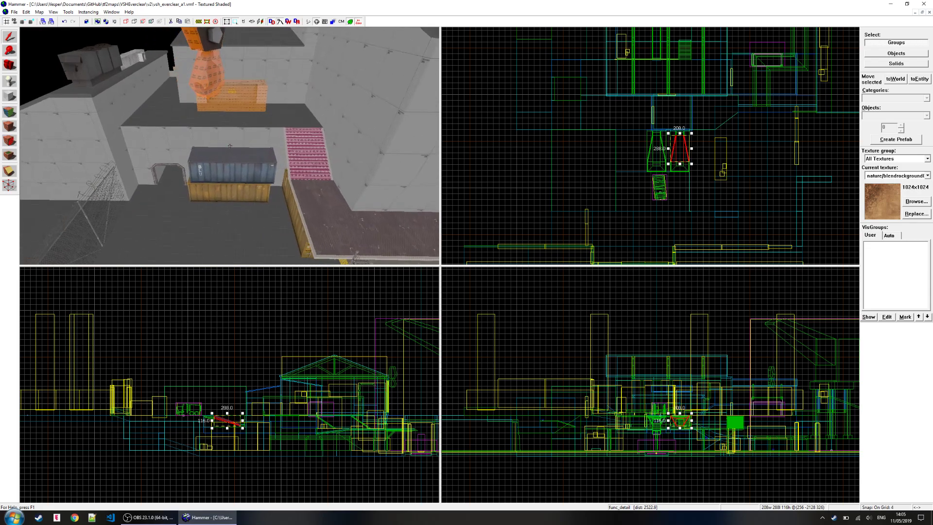
{"action": "key", "text": "z"}
- Examine the building across the tracks from the warehouse, including its pillared balcony walkway, doorways and adjacent barrels
{"action": "key", "text": "s"}
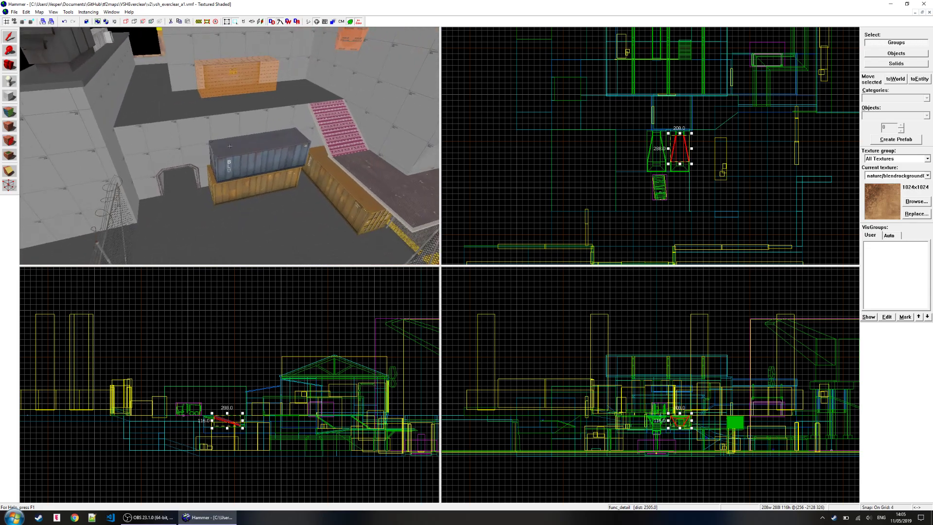
{"action": "key", "text": "w"}
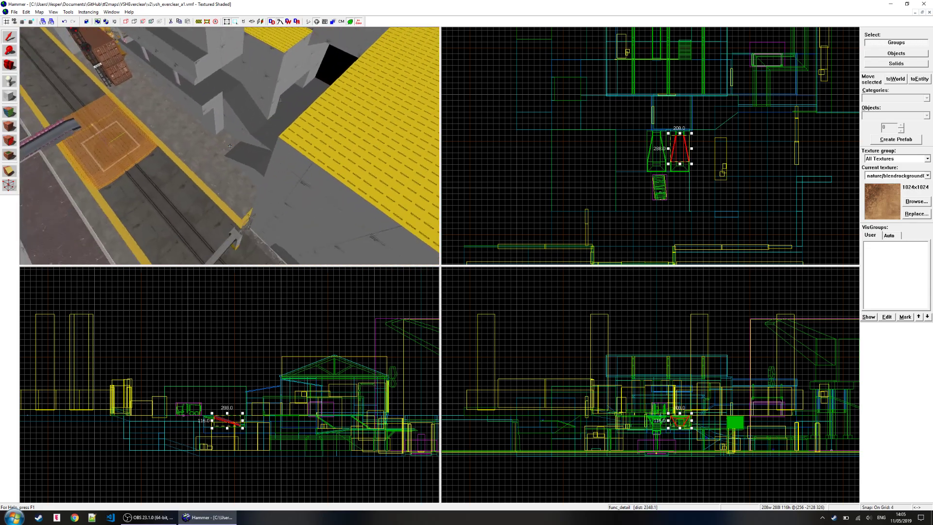
{"action": "key", "text": "z"}
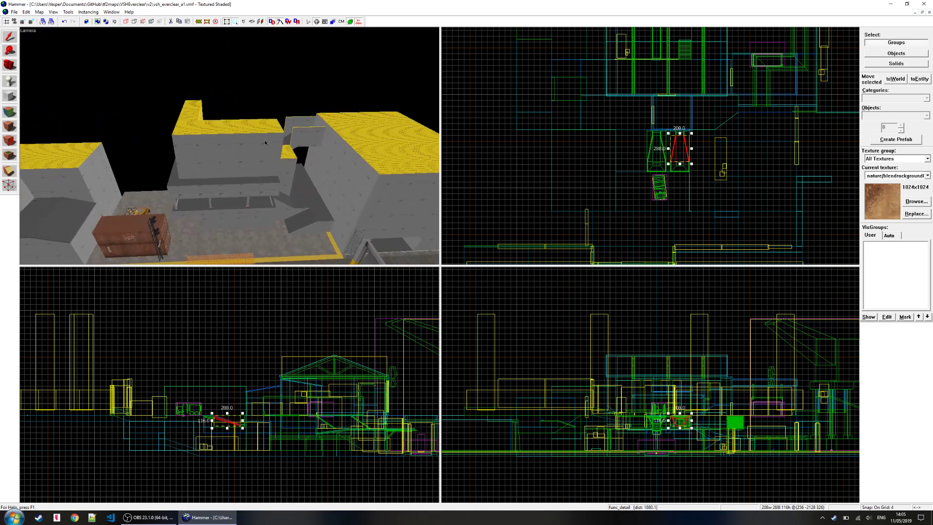
{"action": "key", "text": "w"}
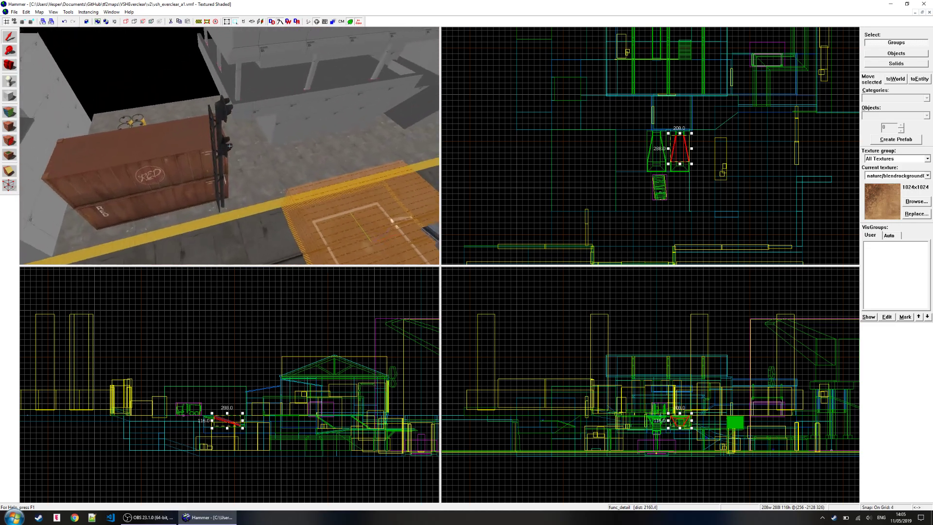
{"action": "key", "text": "z"}
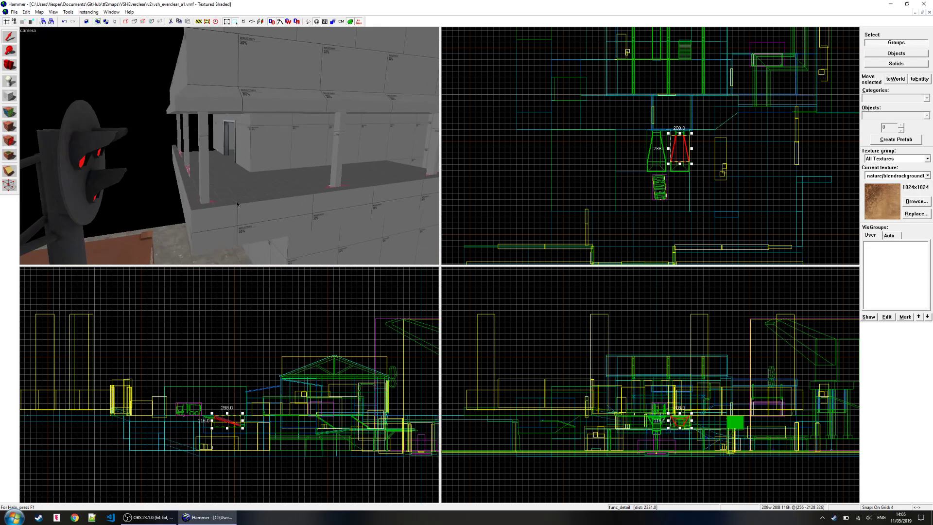
{"action": "key", "text": "s"}
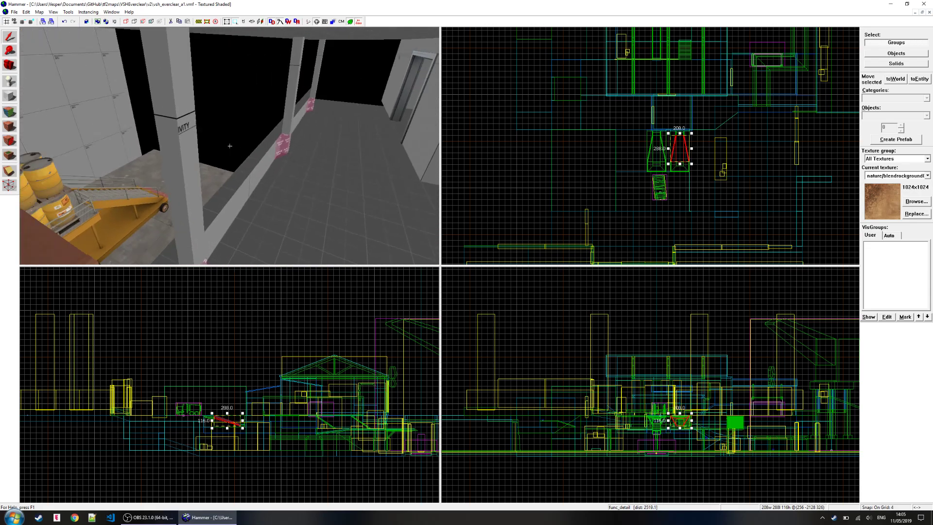
- Examine the red stacked containers, the grey raised ledge beside them and the trackside view towards the crossing
{"action": "key", "text": "z"}
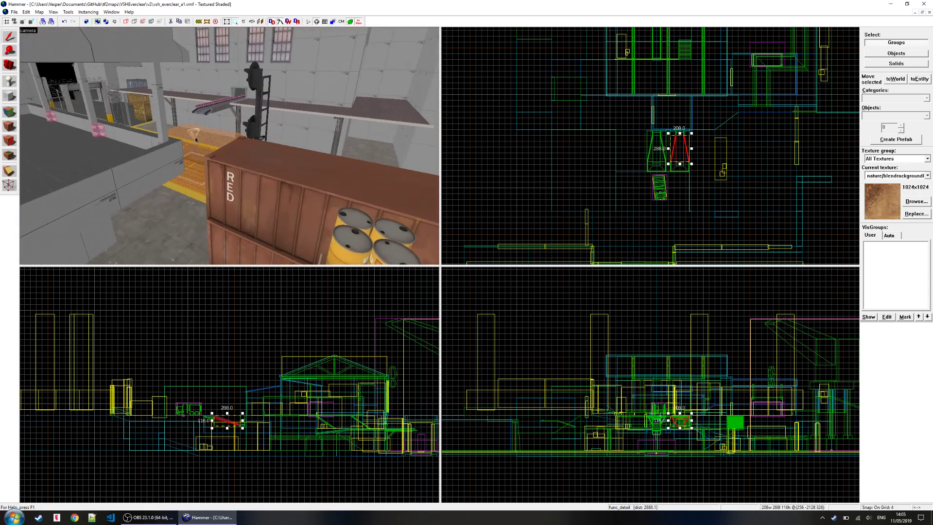
{"action": "key", "text": "z"}
{"action": "key", "text": "s"}
{"action": "key", "text": "w"}
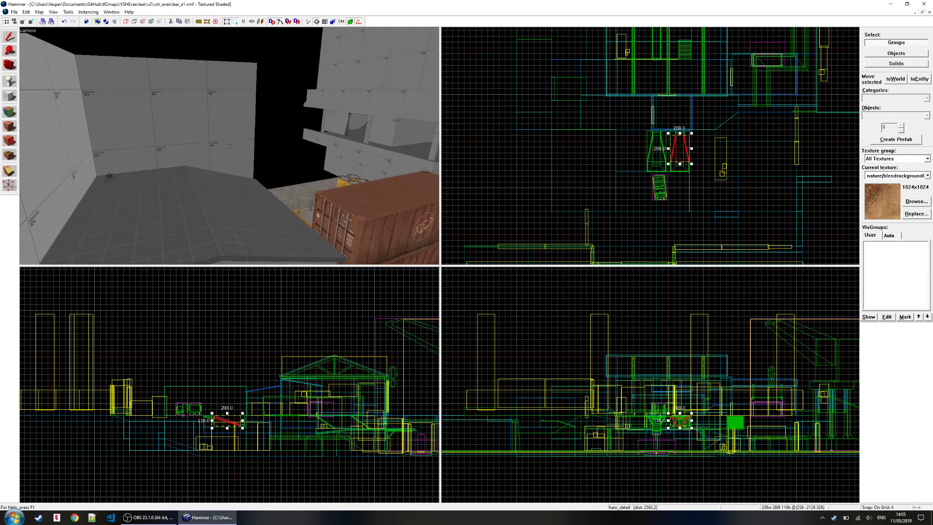
{"action": "key", "text": "s"}
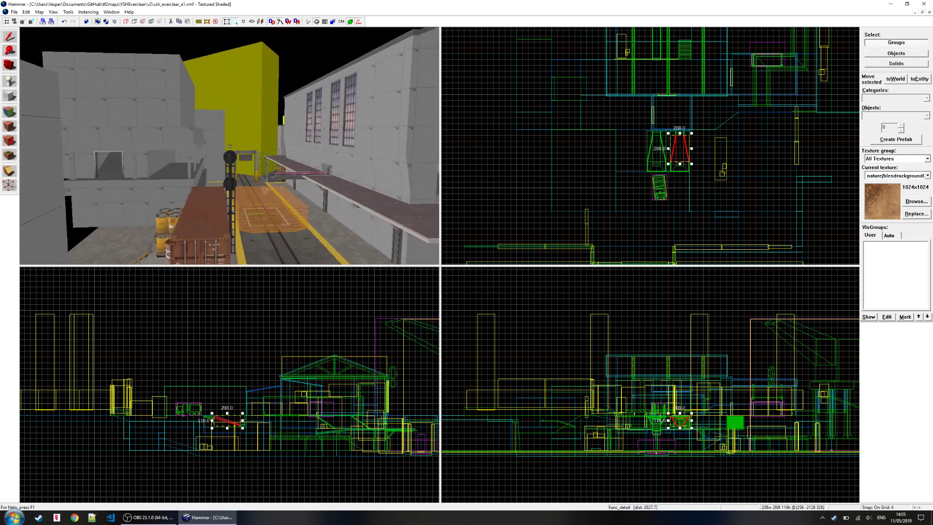
{"action": "key", "text": "s"}
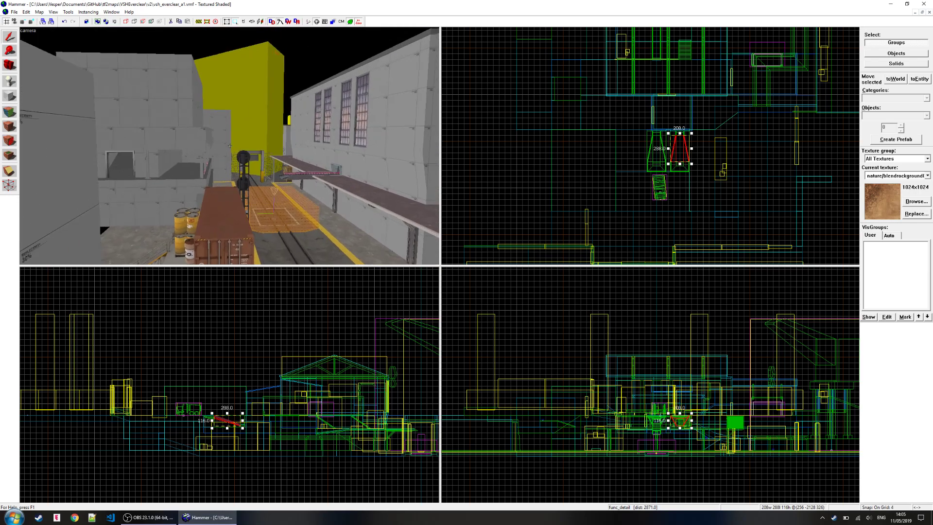
{"action": "key", "text": "w"}
{"action": "key", "text": "w"}
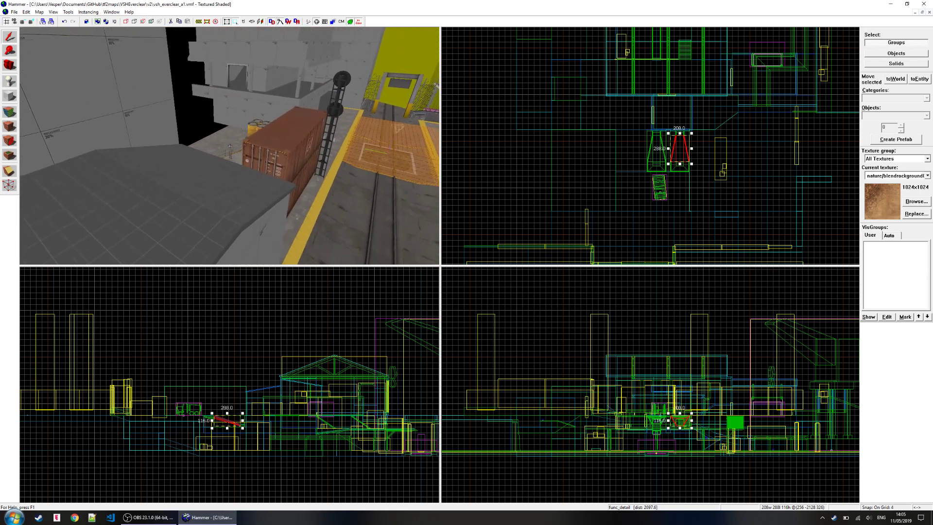
- Examine the grey building's framed doorway, its sloped interior floor and the yellow-topped walls around it from inside and above
{"action": "key", "text": "w"}
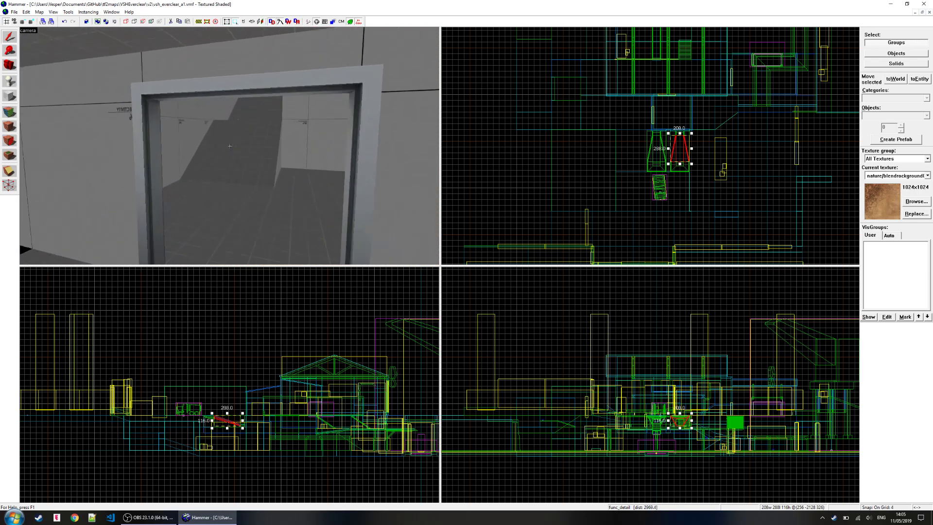
{"action": "key", "text": "s"}
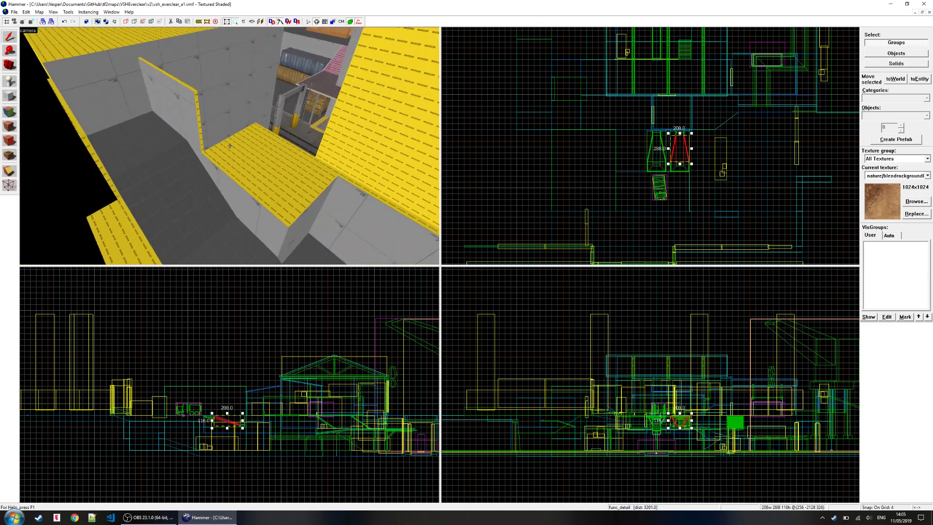
{"action": "key", "text": "s"}
{"action": "key", "text": "z"}
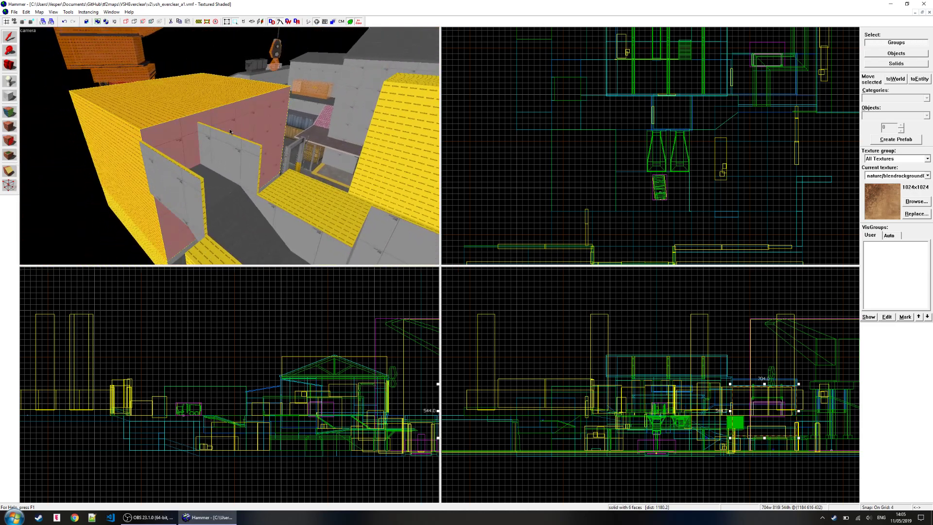
{"action": "key", "text": "z"}
{"action": "key", "text": "w"}
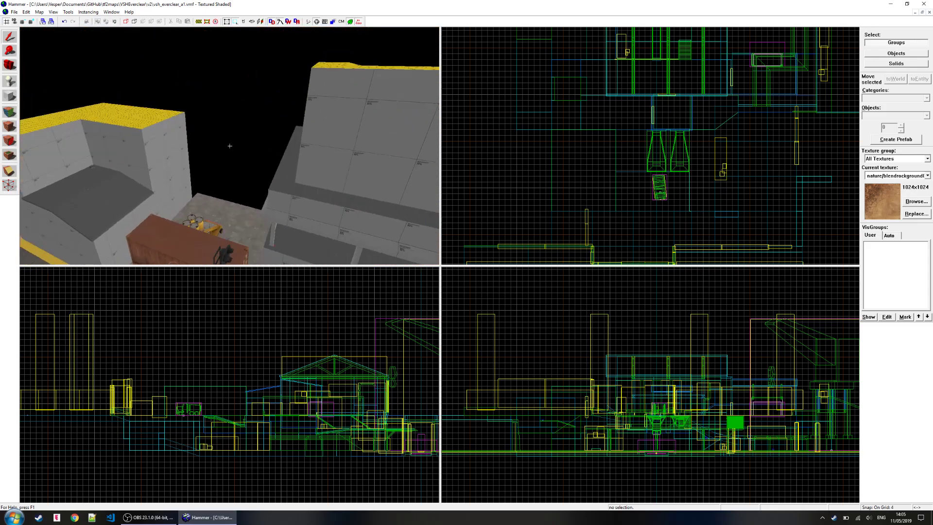
- Examine the warehouse's windowed facade, the conveyor over the platform and the railway crossing from above the opposite roof and the trackside
{"action": "key", "text": "a"}
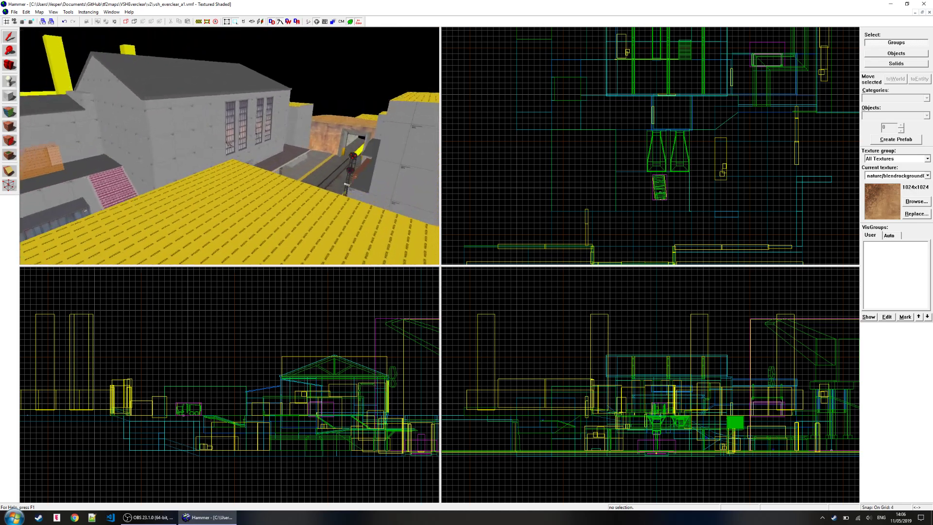
{"action": "key", "text": "d"}
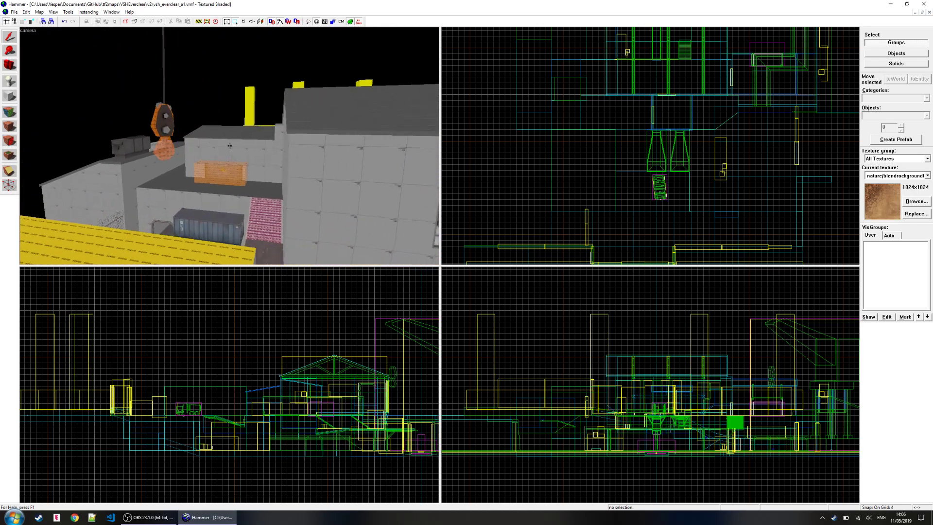
{"action": "key", "text": "w"}
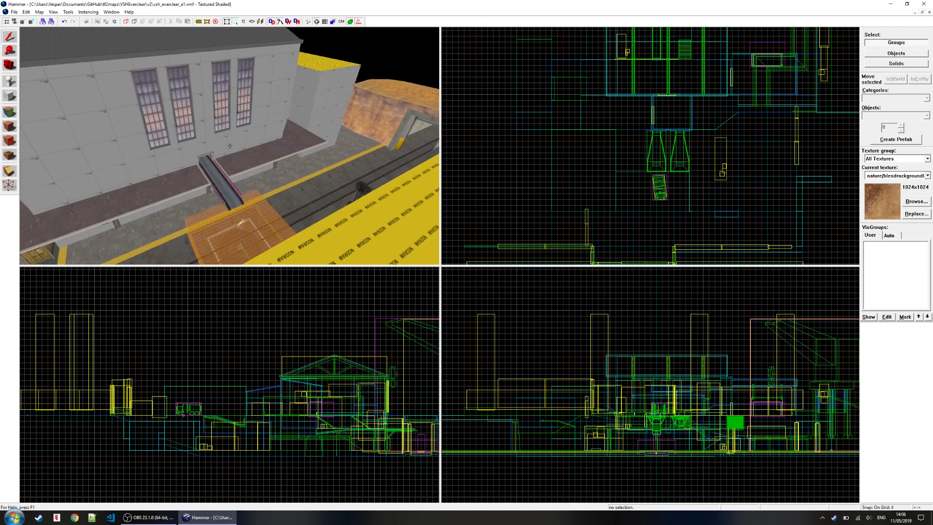
{"action": "key", "text": "s"}
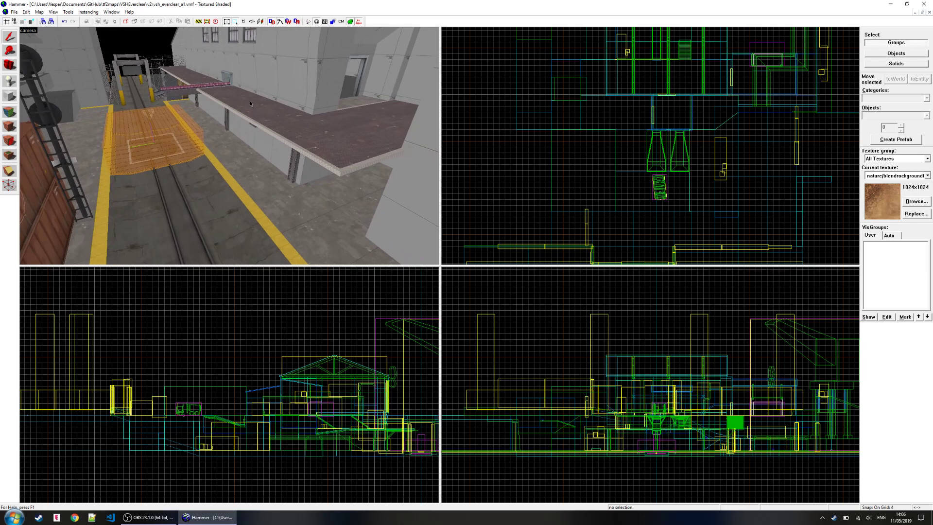
{"action": "key", "text": "z"}
{"action": "key", "text": "d"}
{"action": "key", "text": "w"}
{"action": "key", "text": "s"}
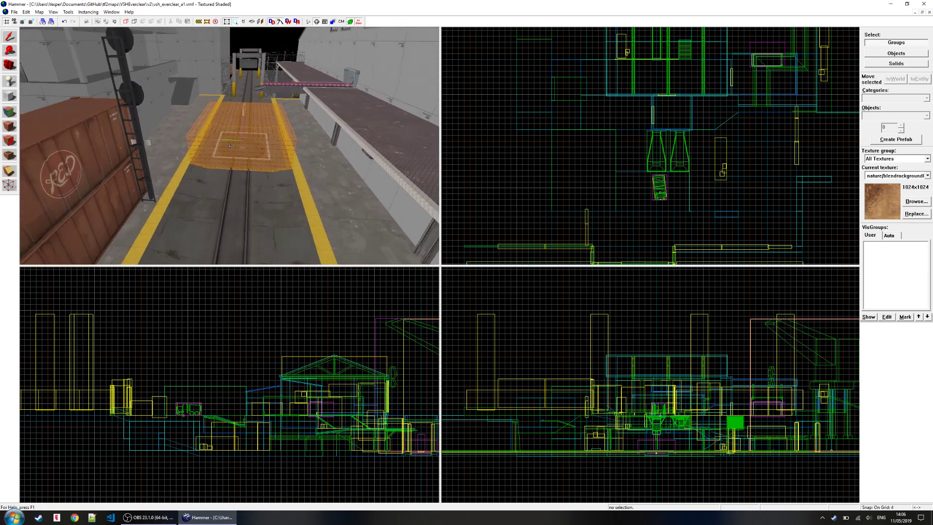
- Examine the grey block at the platform's end, the open area behind it and the conveyor inside the warehouse
{"action": "key", "text": "s"}
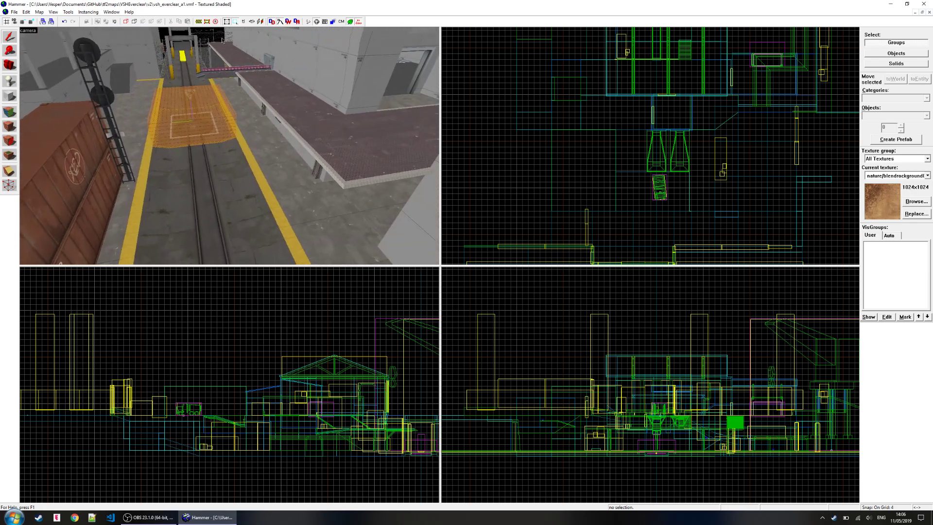
{"action": "key", "text": "z"}
{"action": "key", "text": "w"}
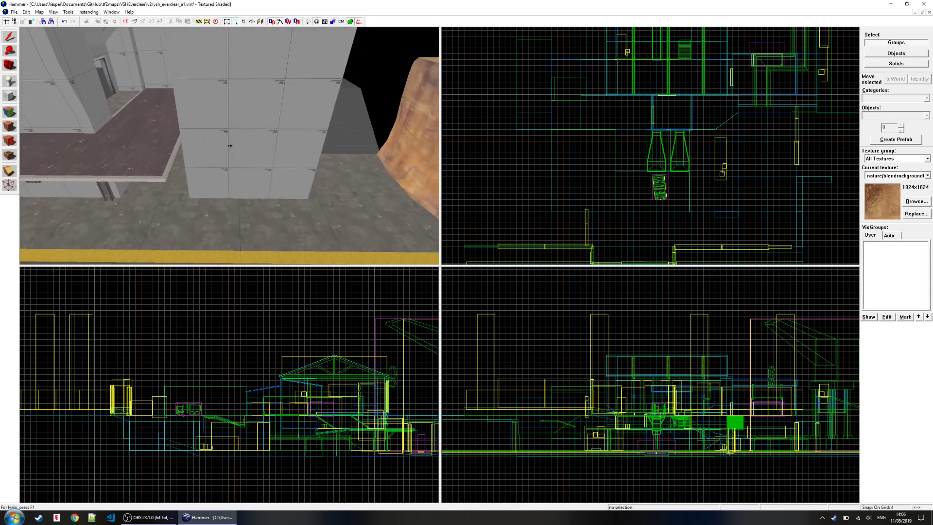
{"action": "key", "text": "w"}
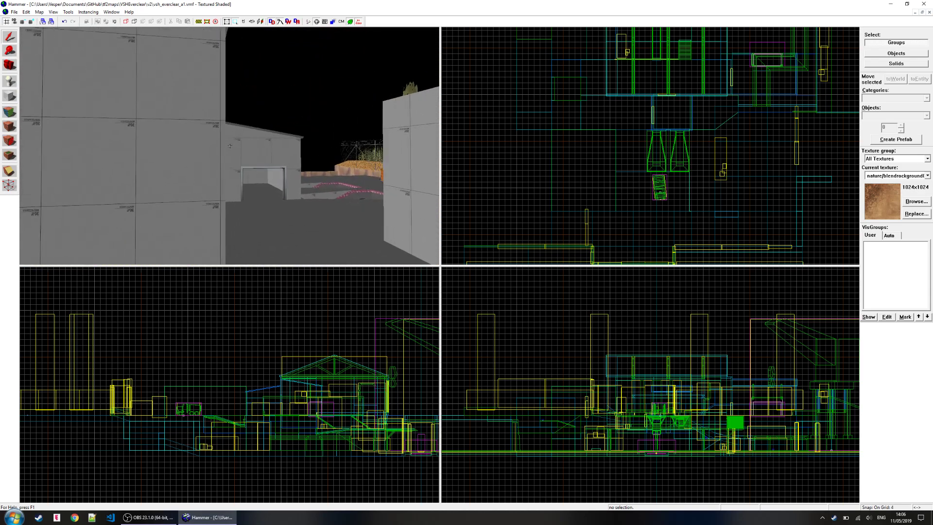
{"action": "key", "text": "w"}
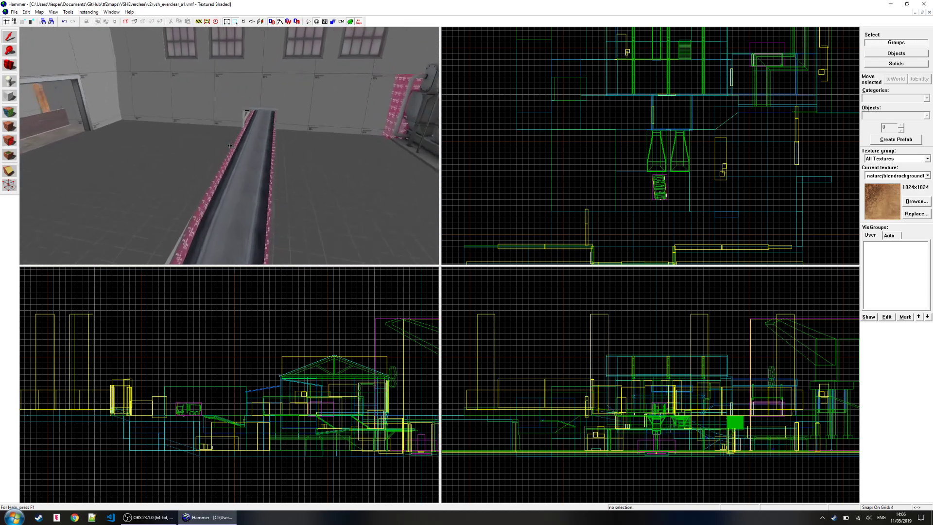
{"action": "key", "text": "w"}
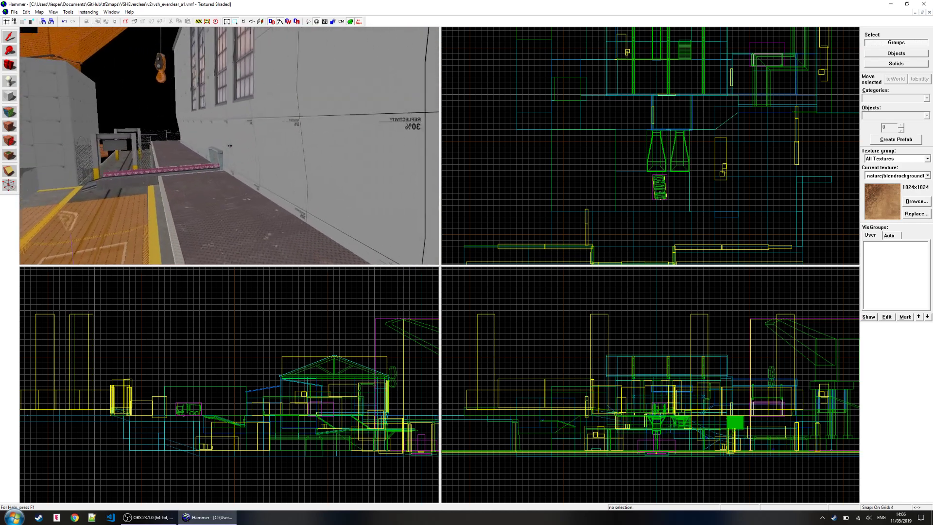
{"action": "key", "text": "w"}
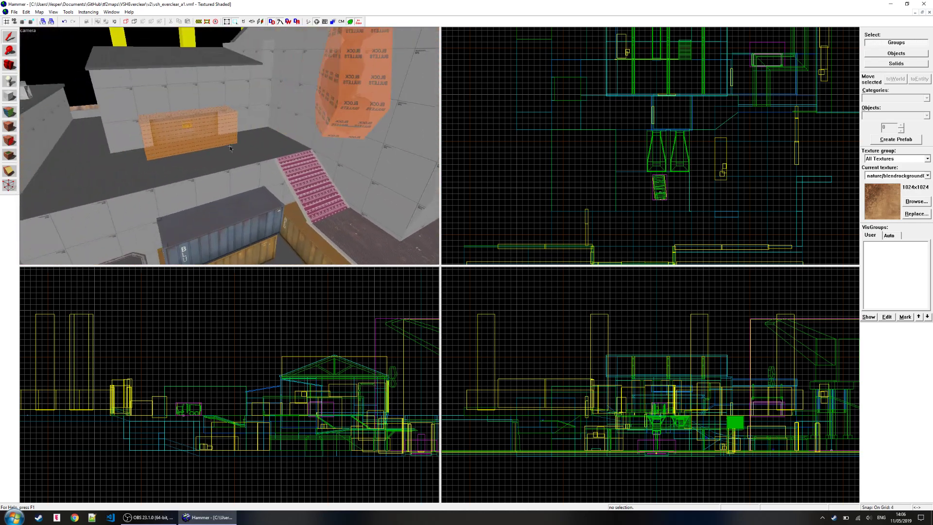
- Examine the container yard with its pink clip ramp and orange-marked ledge, and the raised platform leading from it along the tracks
{"action": "key", "text": "z"}
{"action": "key", "text": "s"}
{"action": "key", "text": "z"}
{"action": "key", "text": "z"}
{"action": "key", "text": "s"}
{"action": "key", "text": "w"}
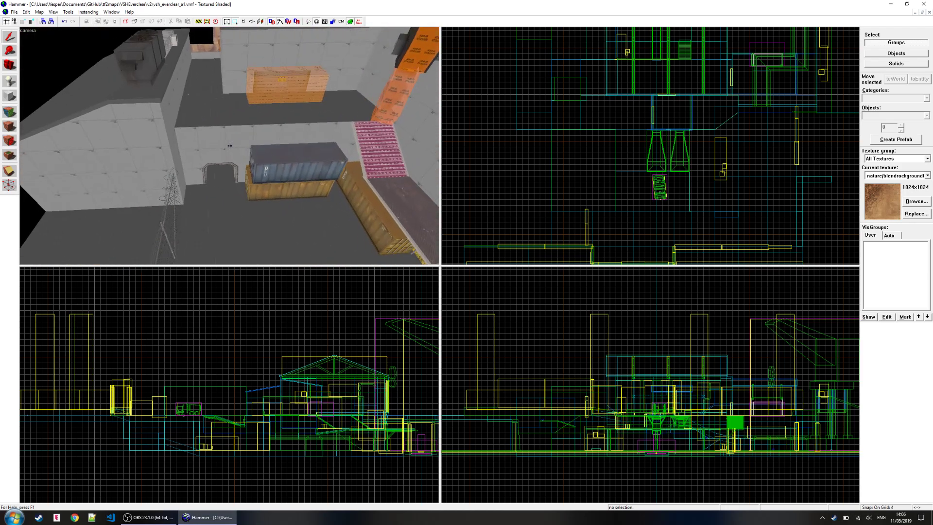
{"action": "key", "text": "s"}
{"action": "key", "text": "w"}
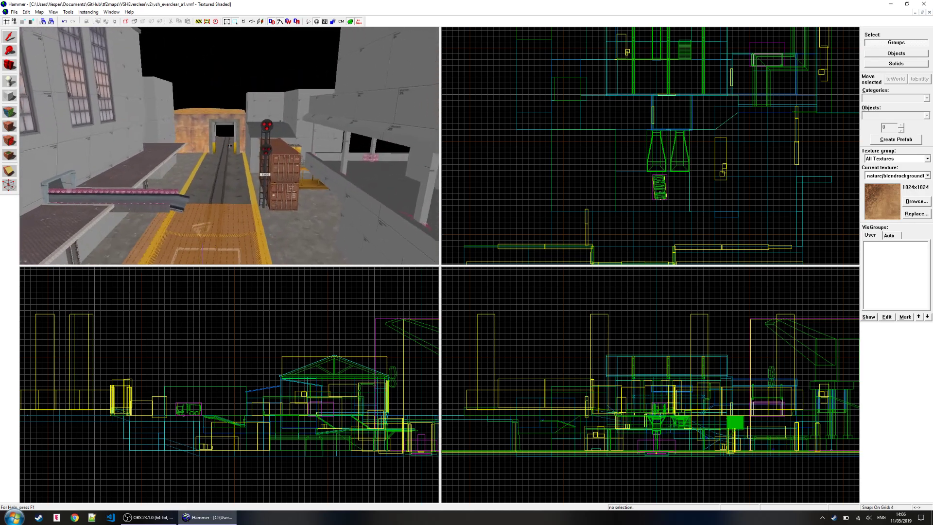
{"action": "key", "text": "s"}
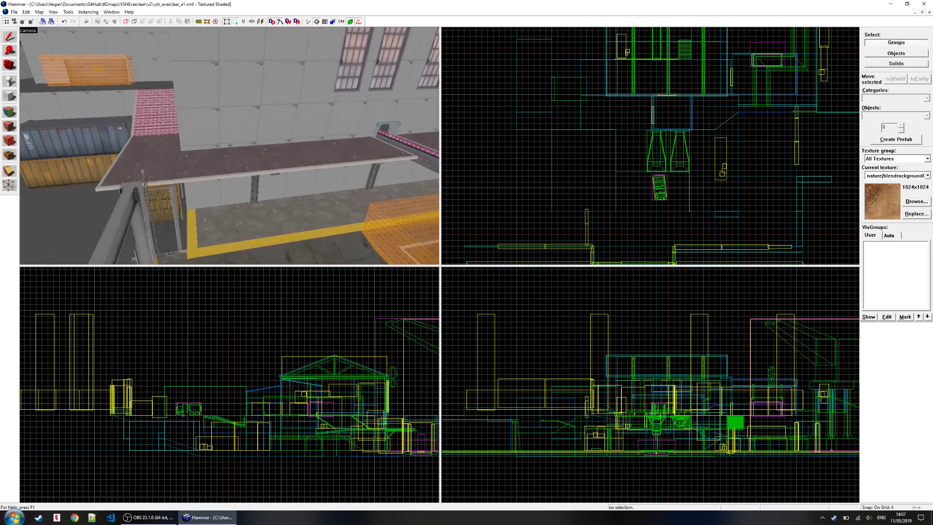
{"action": "key", "text": "s"}
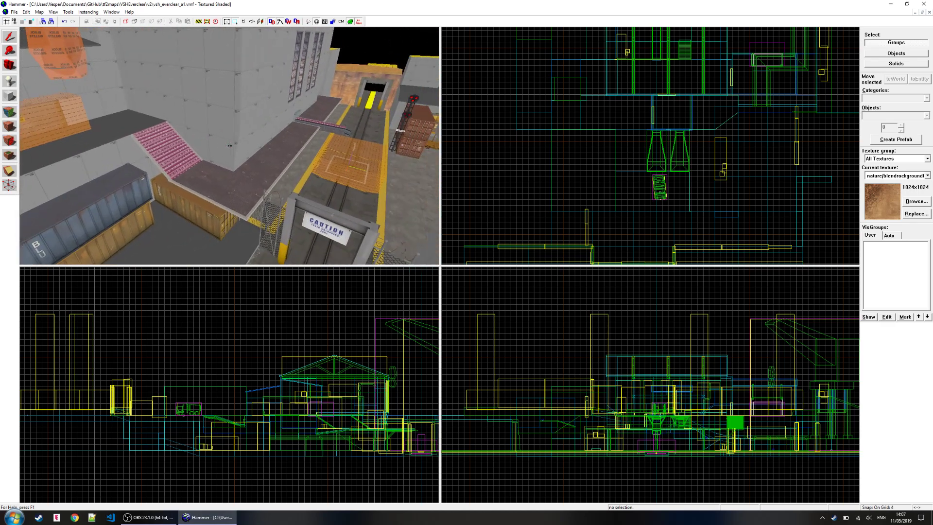
- Examine the platform's far corner beside the warehouse, including the recess beneath it and the passage to the side doorway
{"action": "key", "text": "w"}
{"action": "key", "text": "w"}
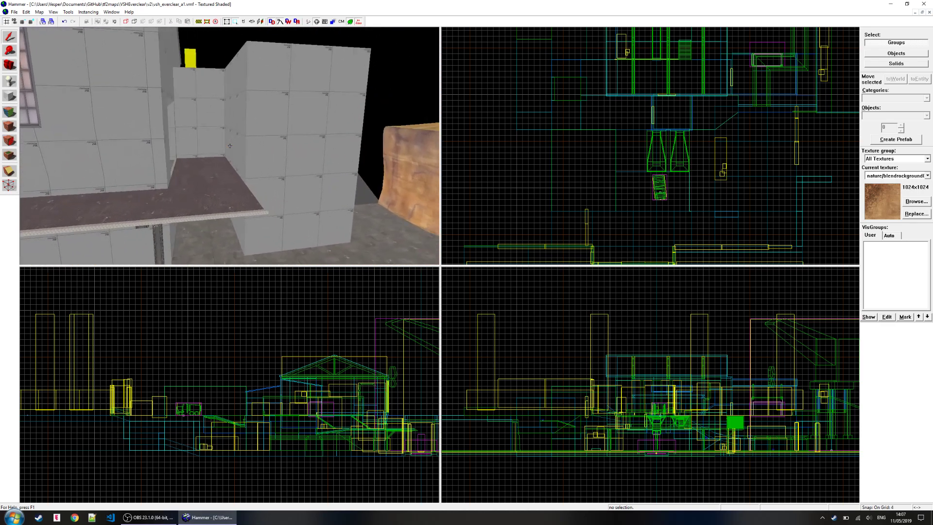
{"action": "key", "text": "w"}
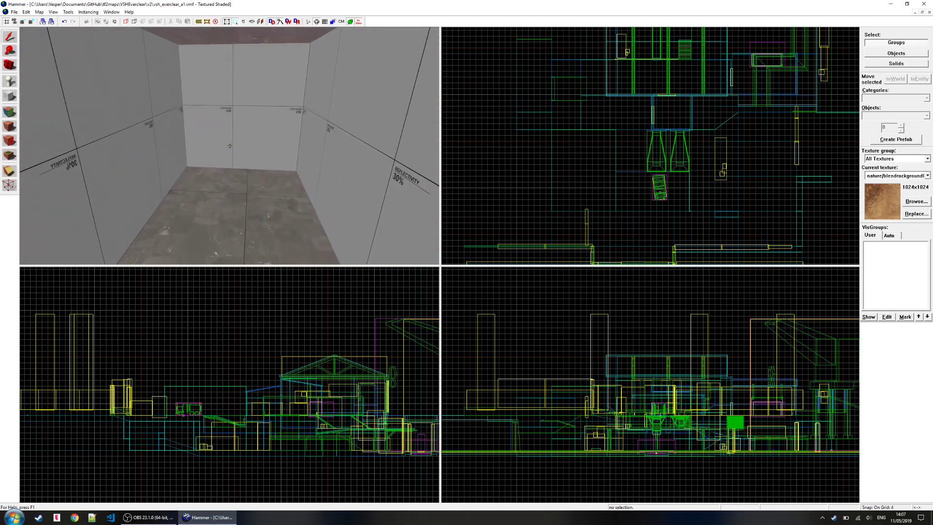
{"action": "key", "text": "w"}
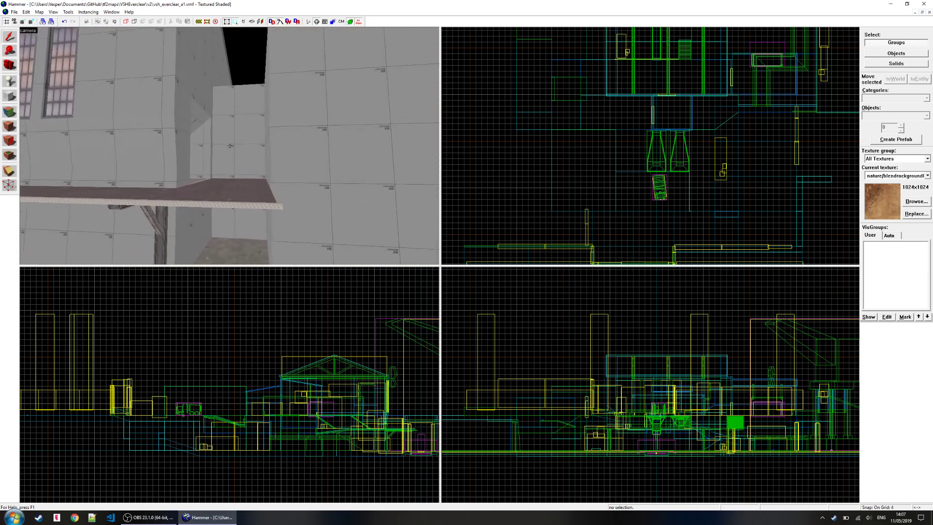
{"action": "key", "text": "w"}
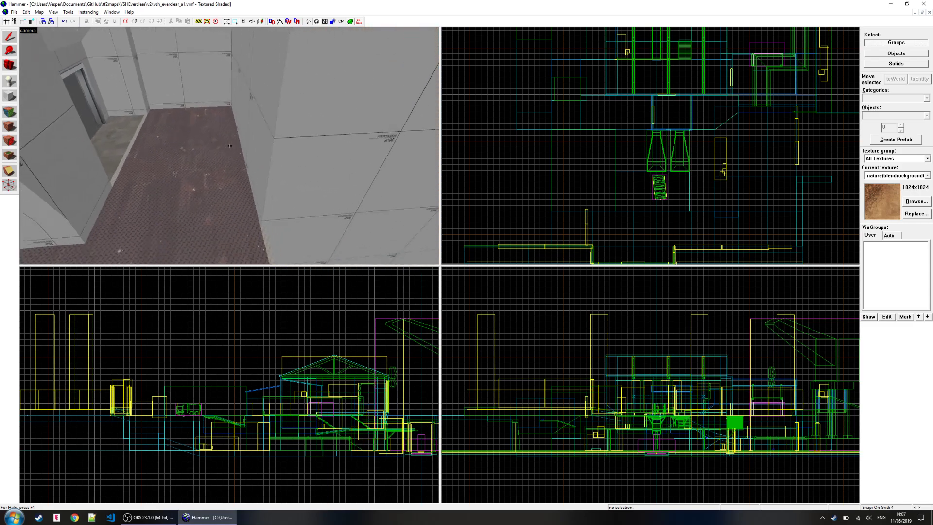
{"action": "key", "text": "w"}
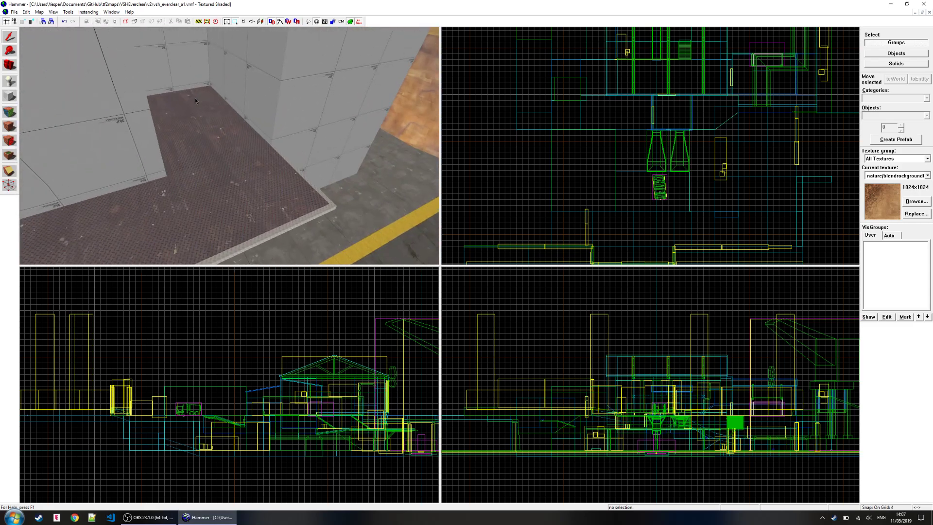
- Examine the metal-floored passage between the warehouse corner and the grey block from several heights, including its side doorway
{"action": "key", "text": "z"}
{"action": "key", "text": "w"}
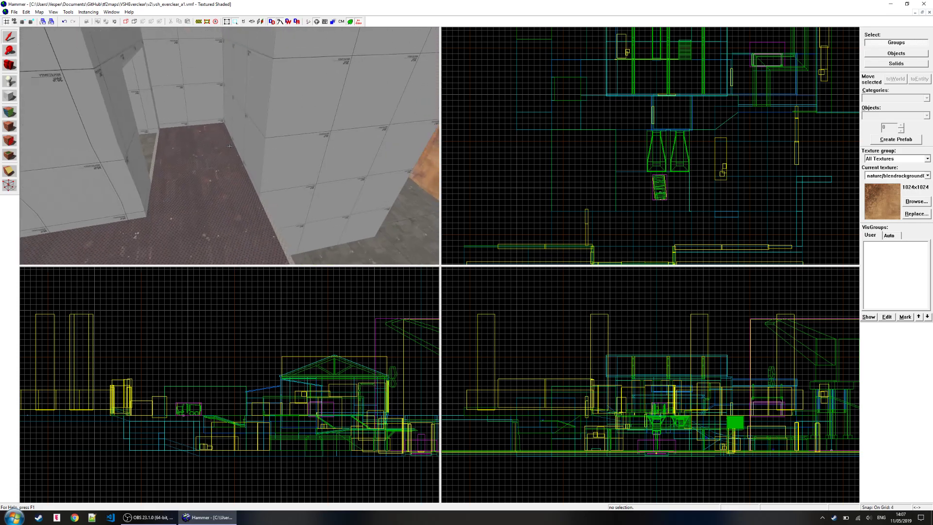
{"action": "key", "text": "s"}
{"action": "key", "text": "z"}
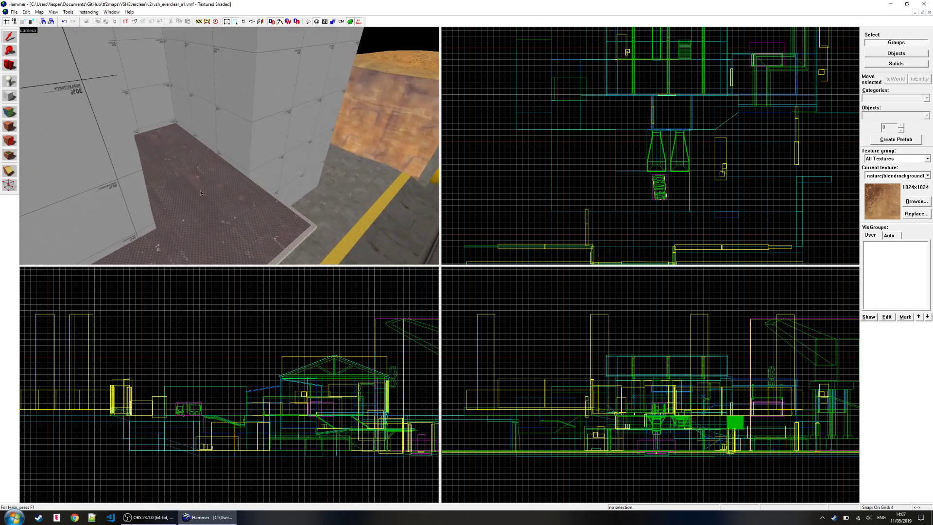
{"action": "key", "text": "z"}
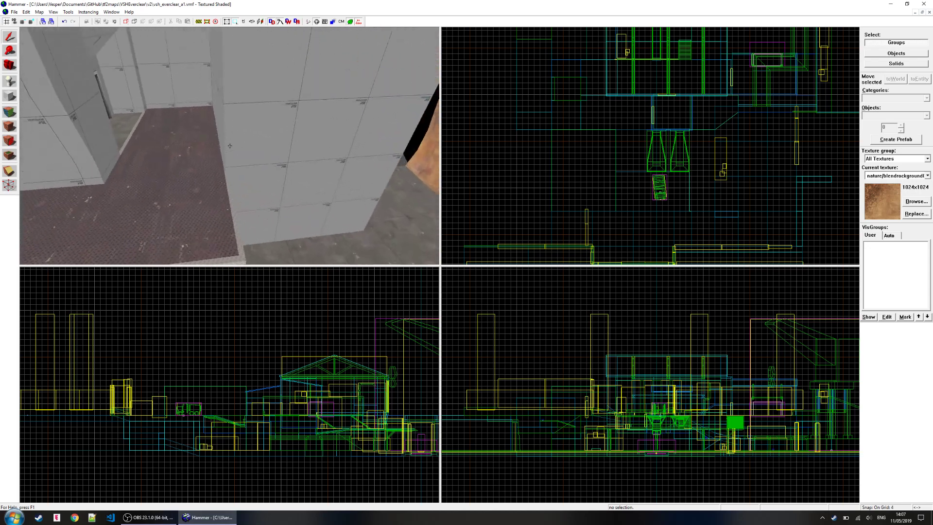
{"action": "key", "text": "w"}
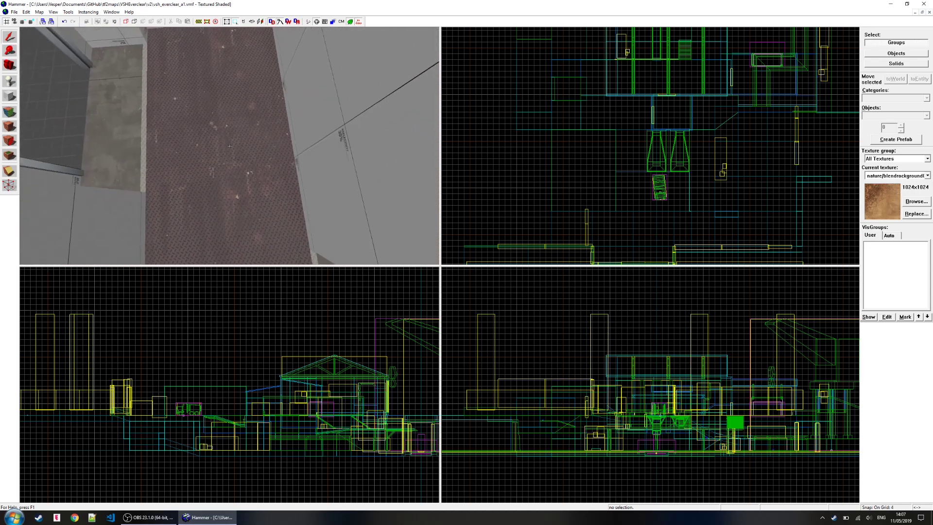
{"action": "key", "text": "s"}
{"action": "key", "text": "w"}
{"action": "key", "text": "w"}
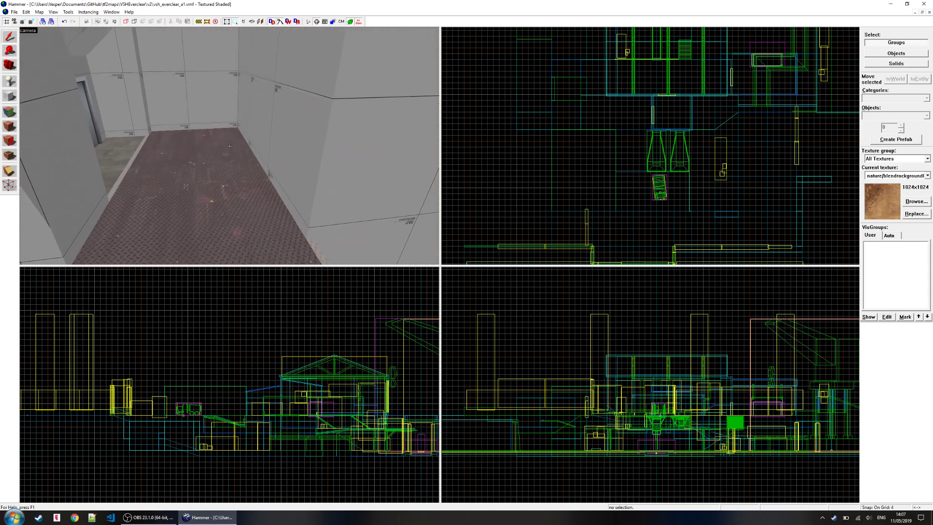
{"action": "key", "text": "s"}
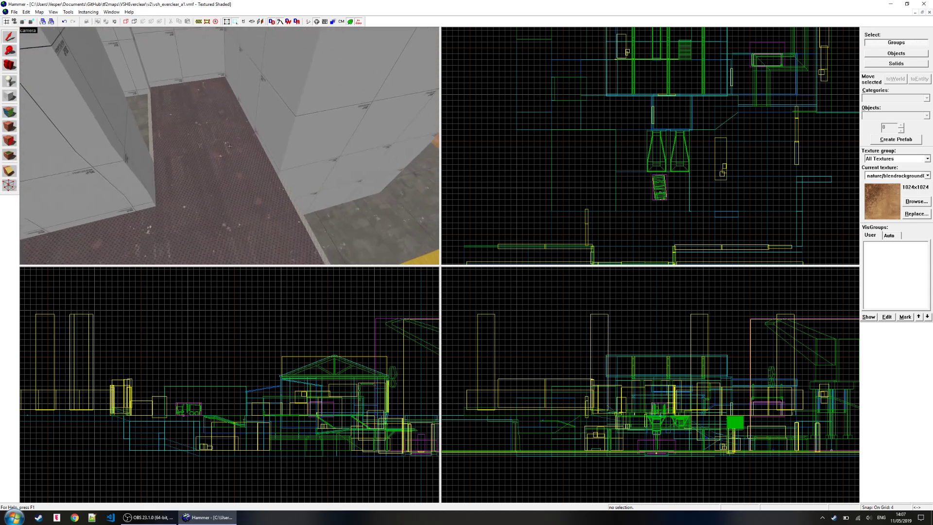
- Examine the grey block's walls where they meet the platform edge, from the walkway above and from ground level below
{"action": "key", "text": "z"}
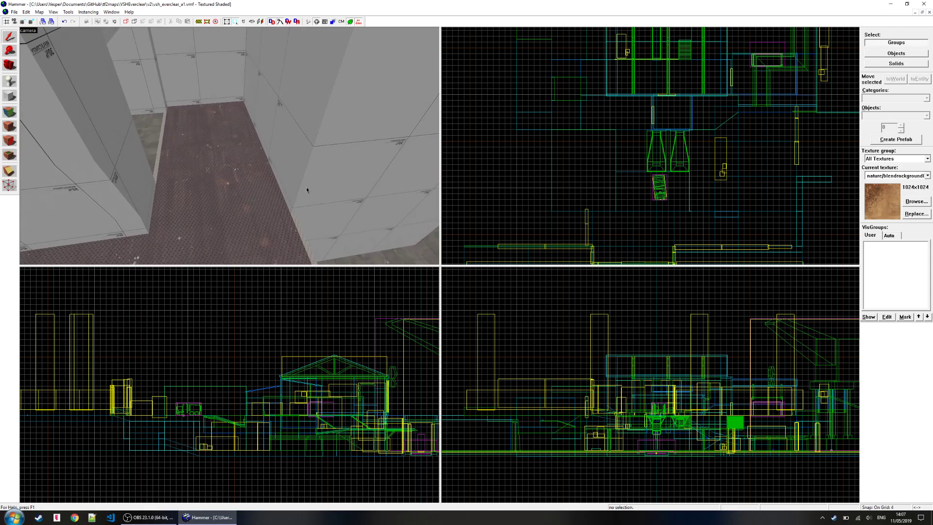
{"action": "key", "text": "z"}
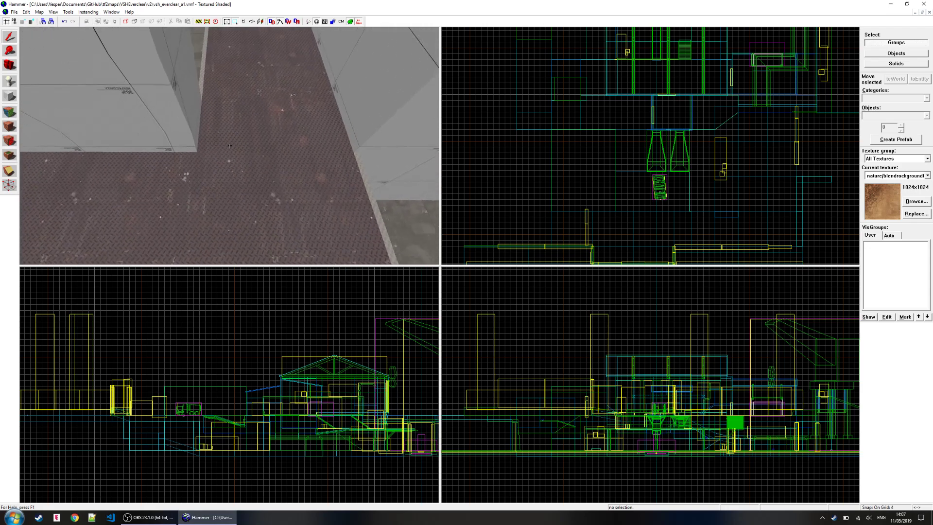
{"action": "key", "text": "w"}
{"action": "key", "text": "s"}
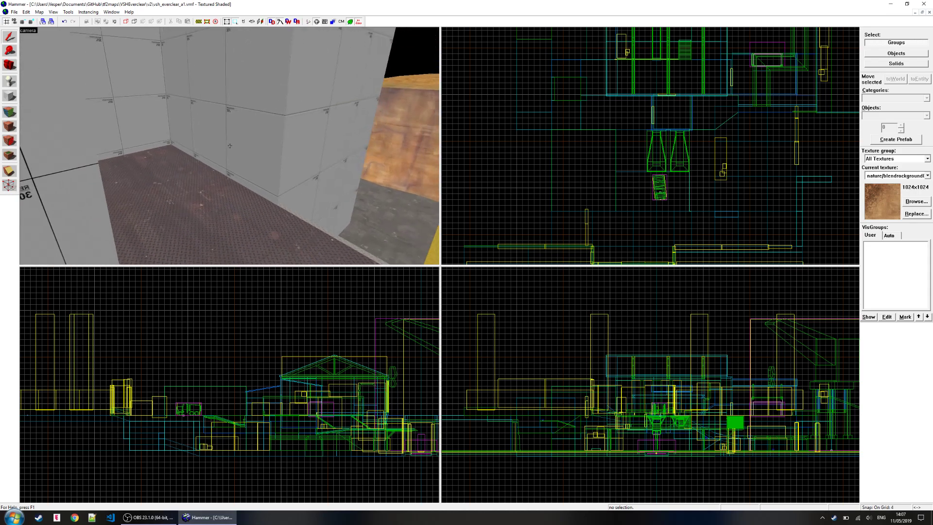
{"action": "key", "text": "z"}
{"action": "key", "text": "z"}
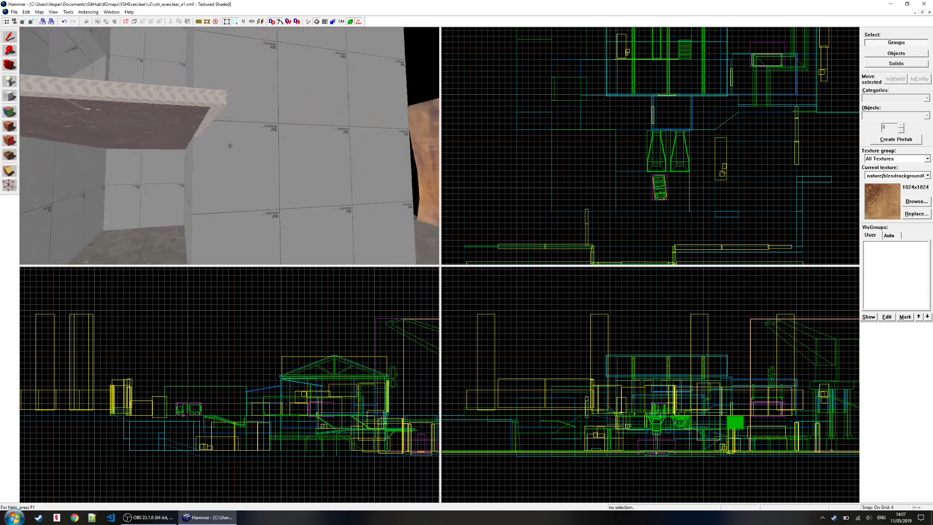
{"action": "key", "text": "z"}
{"action": "key", "text": "z"}
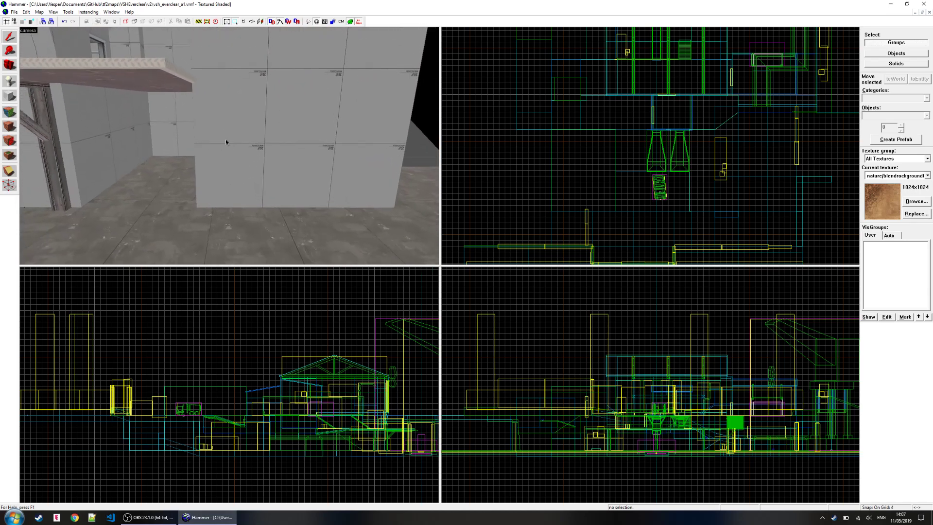
- Raise the underside of the tall grey block beside the metal-floored passage so that the block is 192 units high
{"action": "key", "text": "z"}
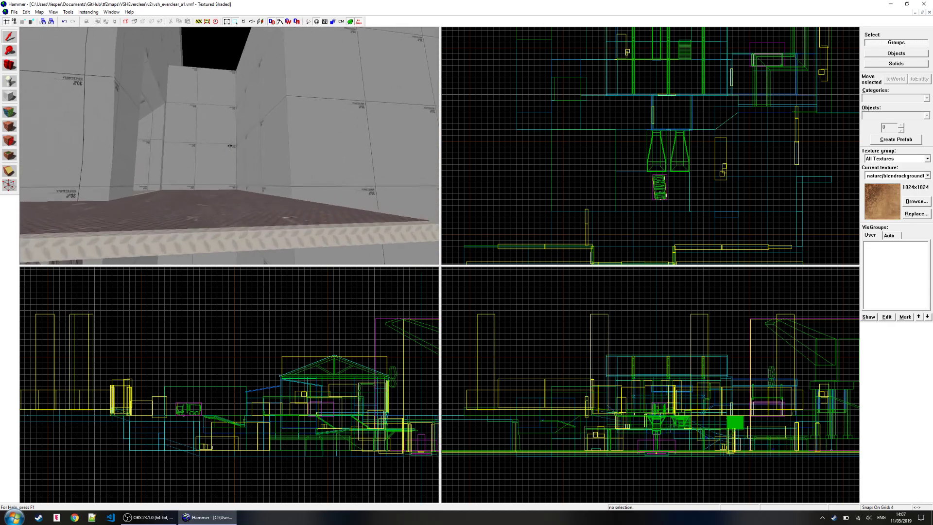
{"action": "key", "text": "z"}
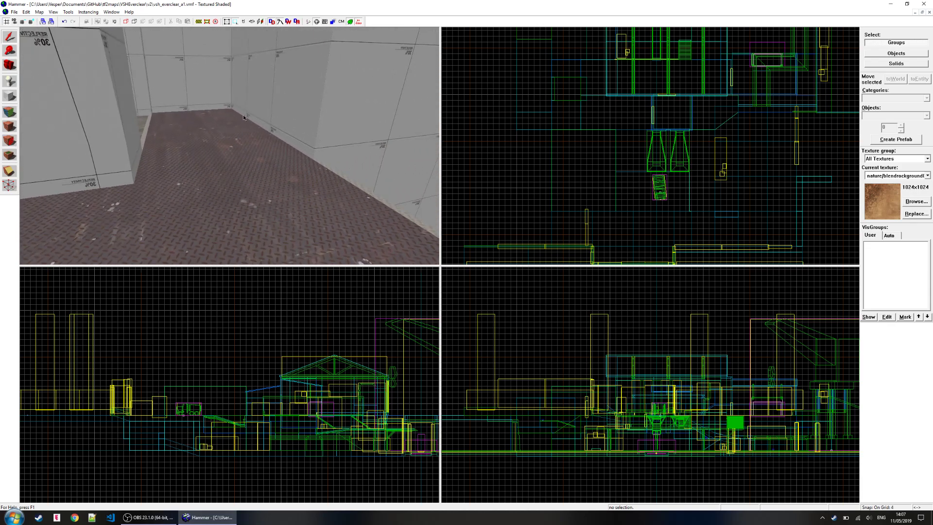
{"action": "key", "text": "z"}
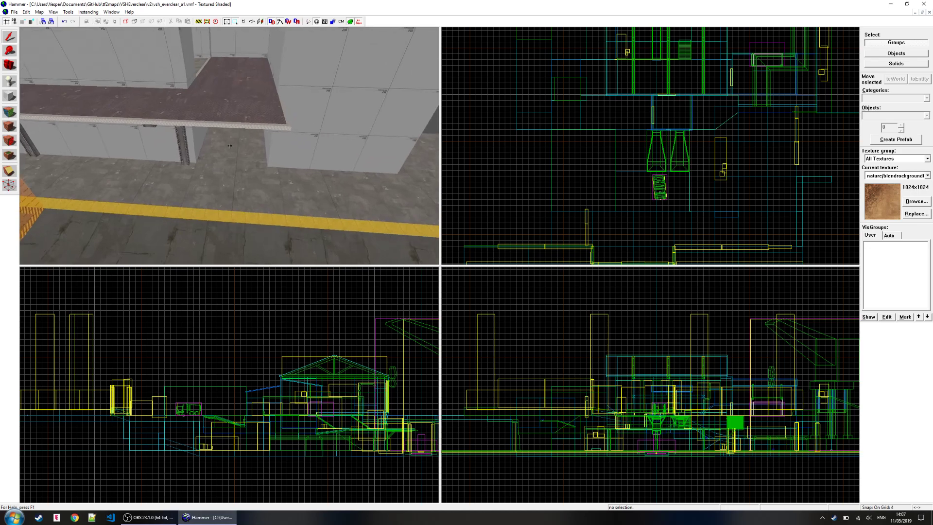
{"action": "key", "text": "z"}
{"action": "left_click", "coordinate": [238, 152]}
{"action": "key", "text": "ctrl+shift+e"}
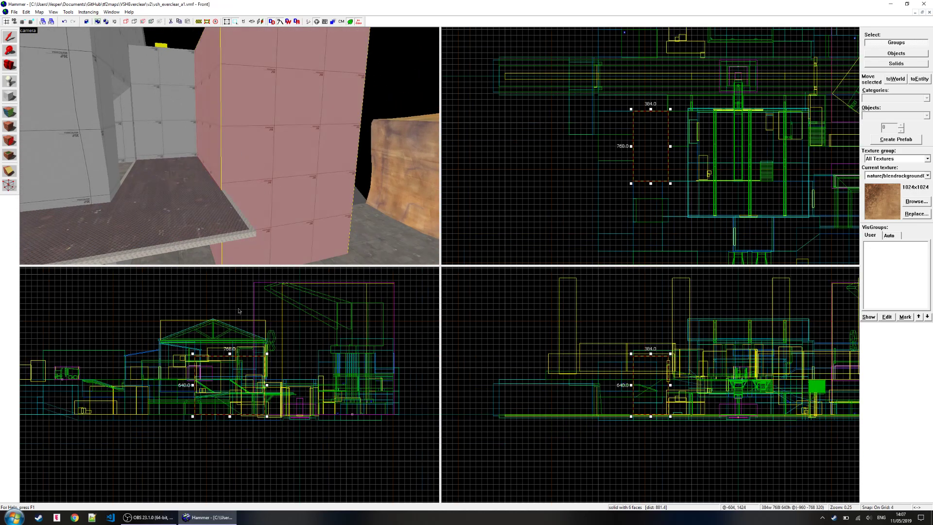
{"action": "scroll", "coordinate": [234, 452], "scroll_direction": "up", "scroll_amount": 5}
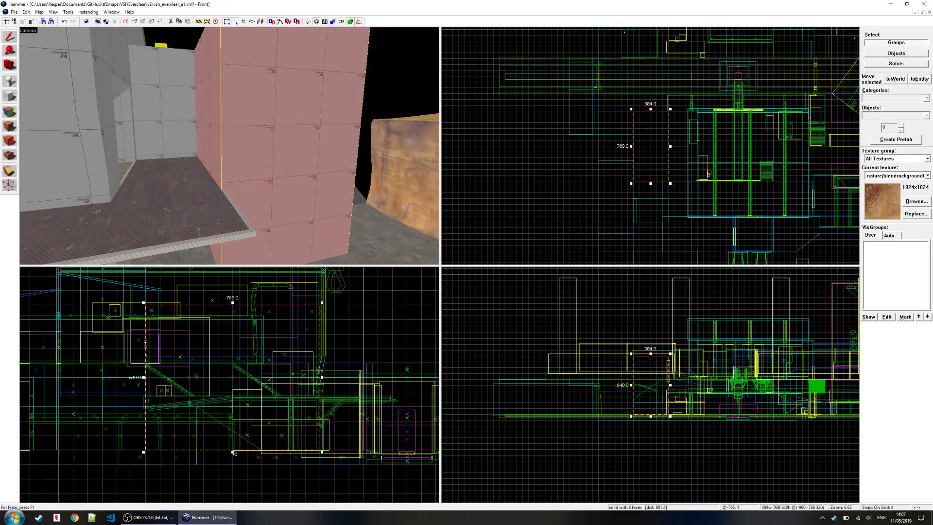
{"action": "left_click_drag", "start_coordinate": [232, 452], "coordinate": [232, 351]}
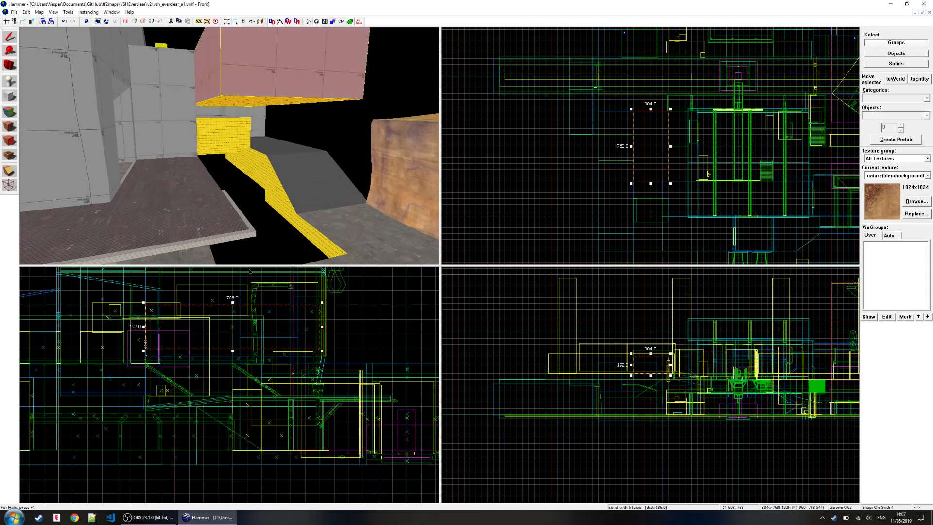
- Select the metal-floored platform next to the opening under the raised grey block
{"action": "key", "text": "z"}
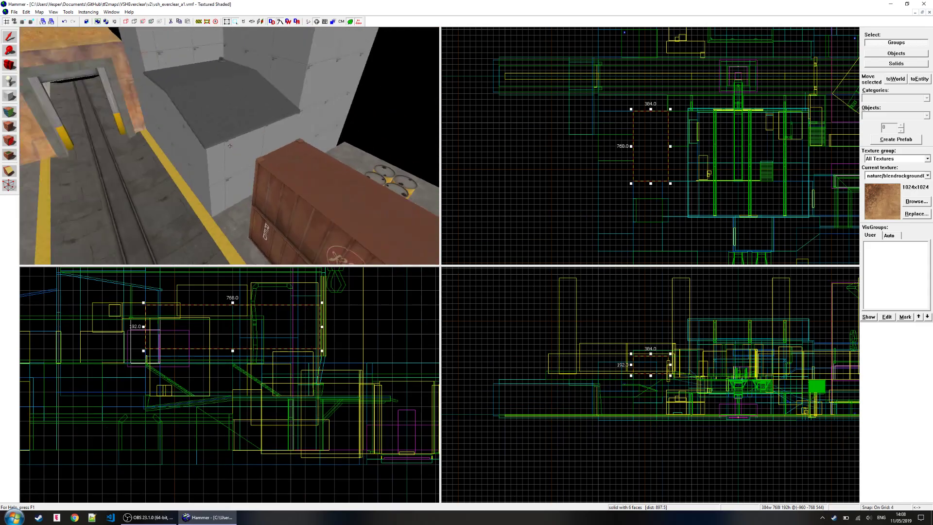
{"action": "key", "text": "s"}
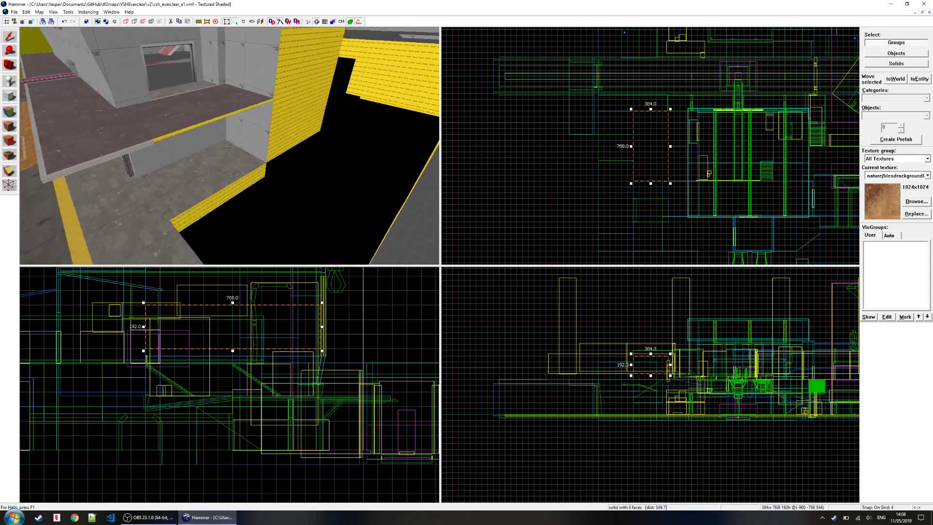
{"action": "left_click", "coordinate": [230, 146]}
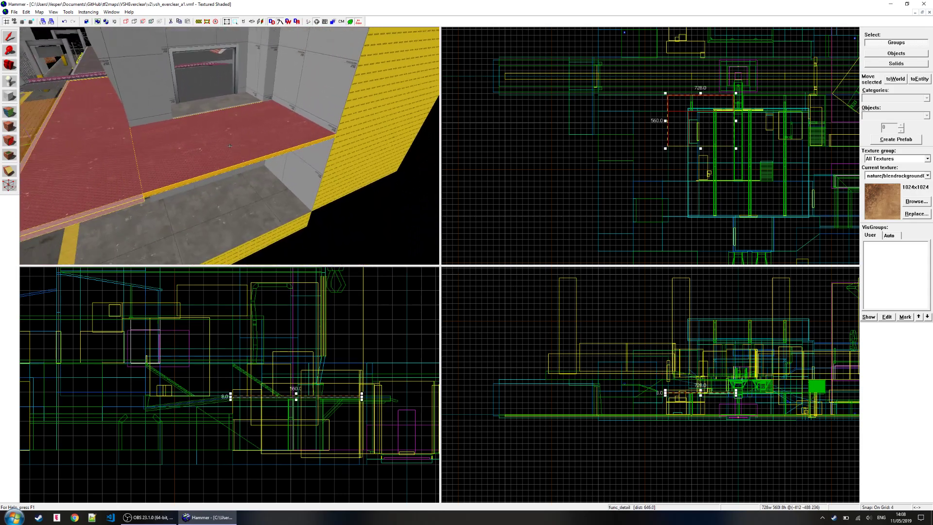
{"action": "key", "text": "d"}
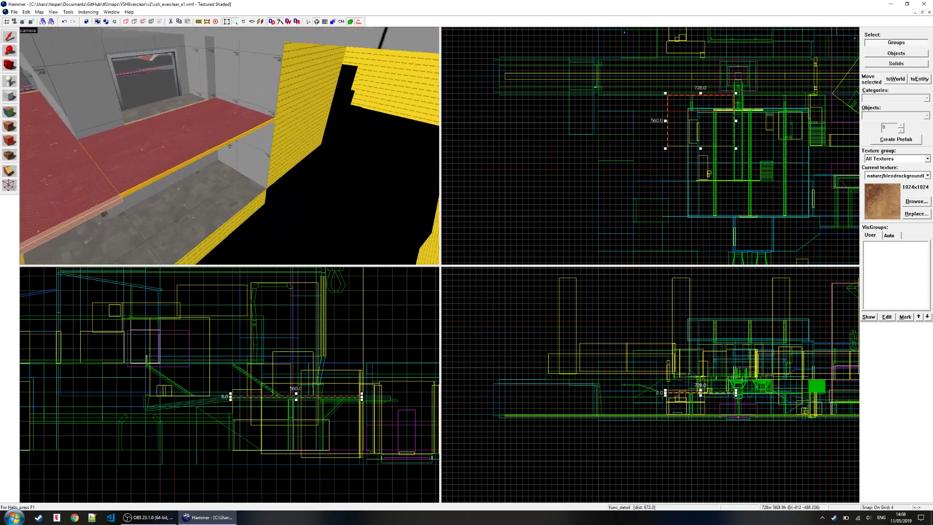
{"action": "key", "text": "w"}
{"action": "key", "text": "z"}
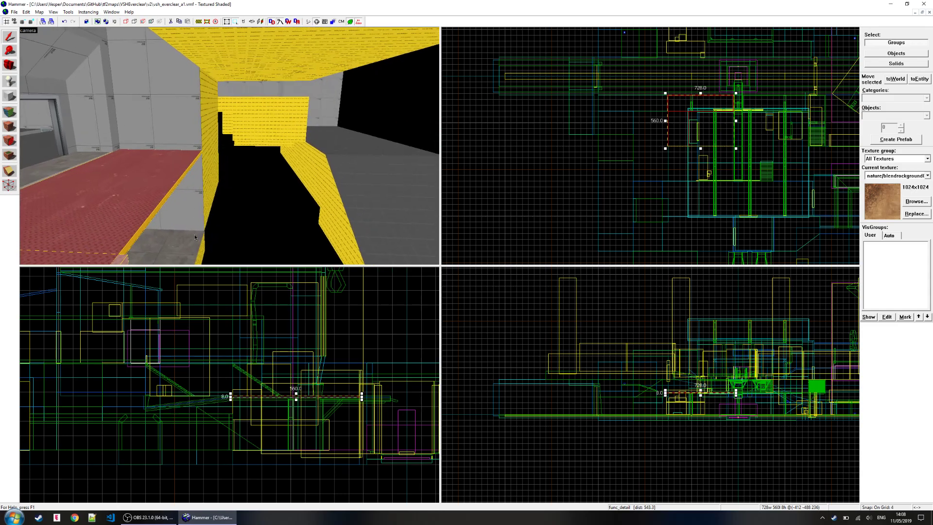
- With grid snap 8, outline a new block under the platform, 48 units wide and 240 high, and shorten it to 224 units
{"action": "left_click", "coordinate": [10, 98]}
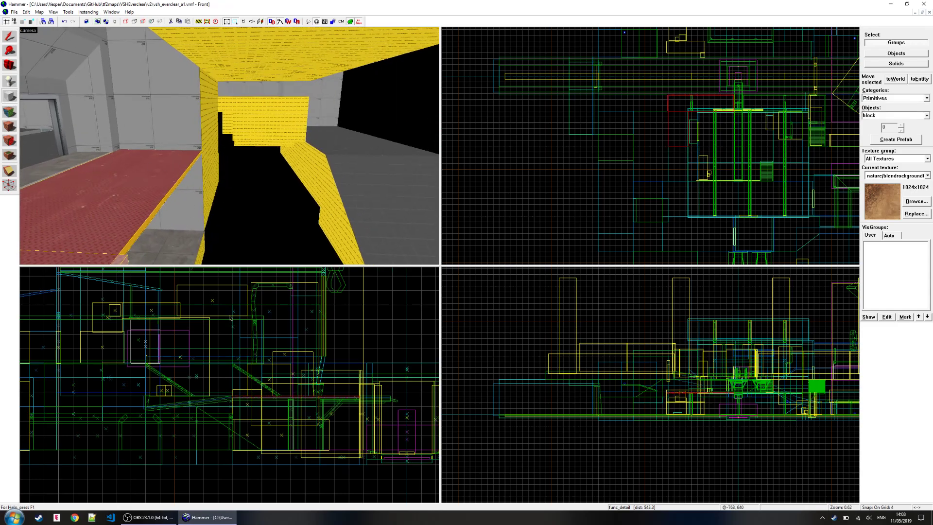
{"action": "scroll", "coordinate": [237, 379], "scroll_direction": "up", "scroll_amount": 5}
{"action": "key", "text": "bracketright"}
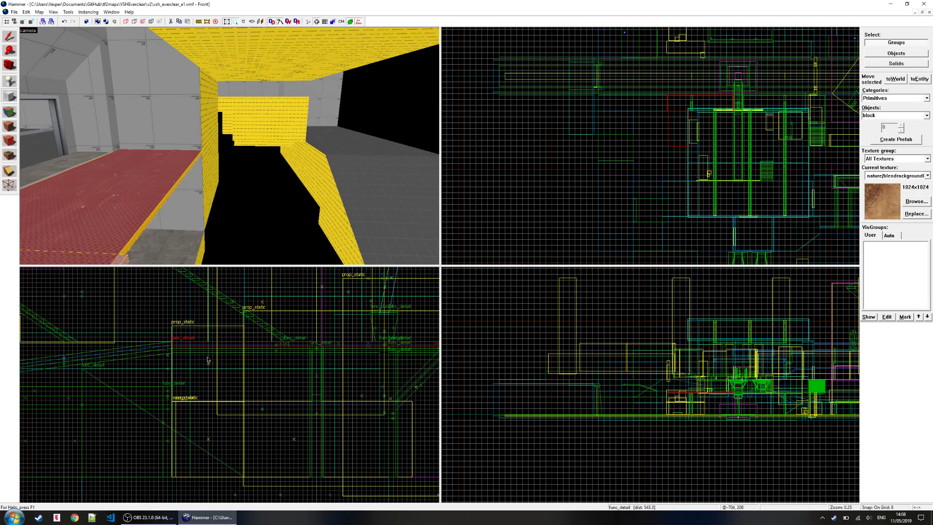
{"action": "middle_click_drag", "start_coordinate": [207, 360], "coordinate": [196, 334]}
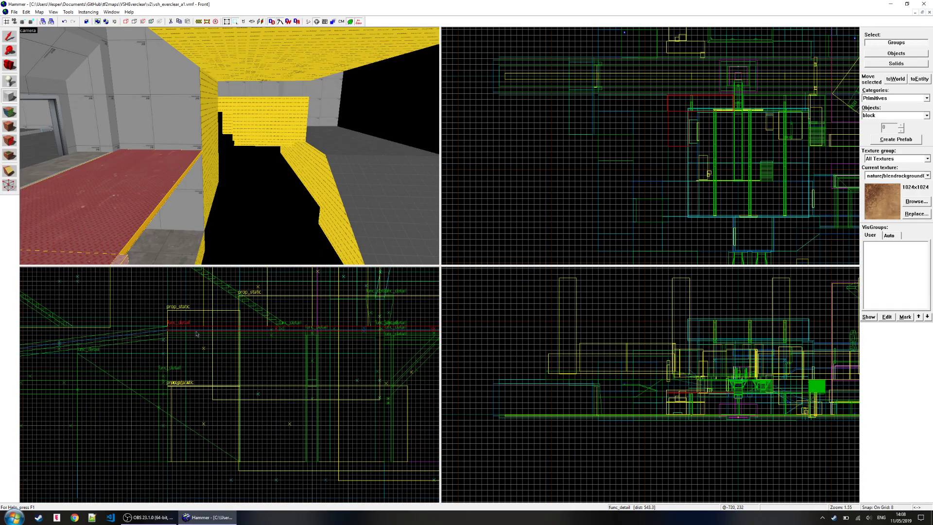
{"action": "left_click_drag", "start_coordinate": [196, 330], "coordinate": [224, 465]}
{"action": "key", "text": "s"}
{"action": "scroll", "coordinate": [562, 148], "scroll_direction": "up", "scroll_amount": 5}
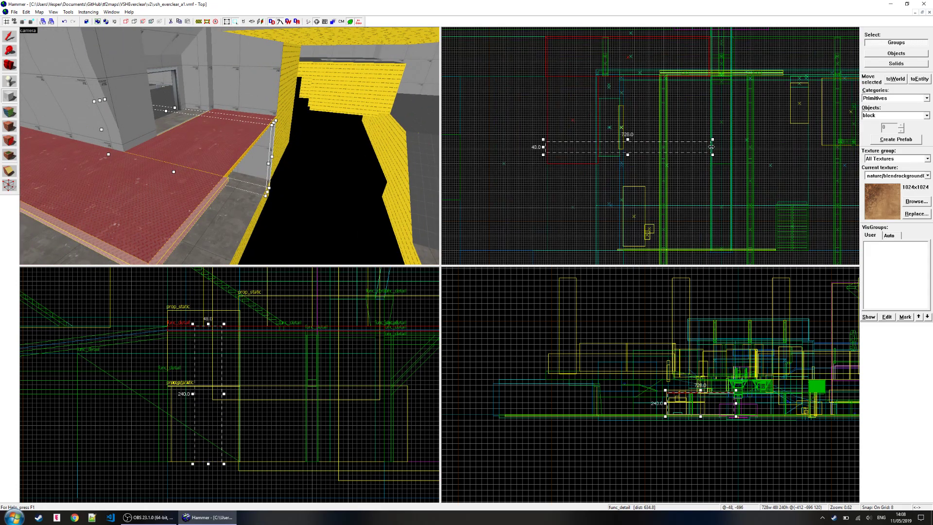
{"action": "left_click_drag", "start_coordinate": [712, 146], "coordinate": [598, 147]}
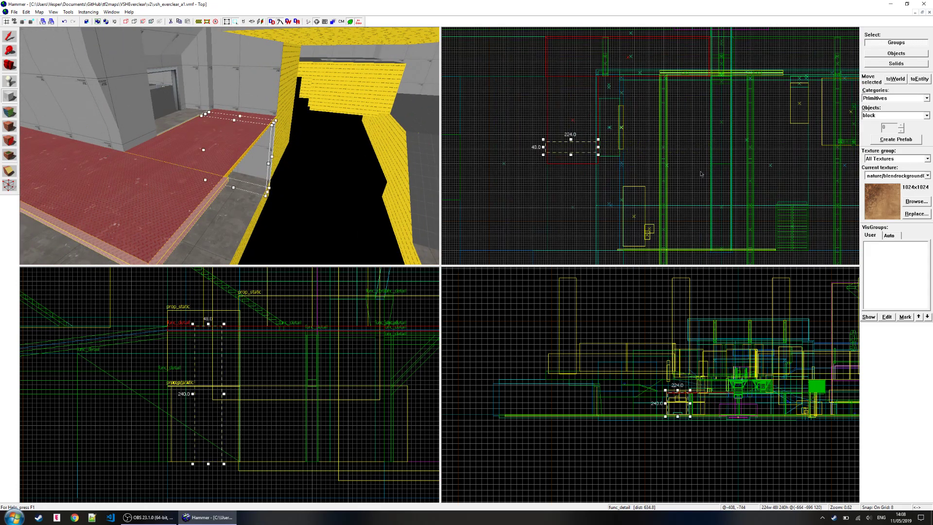
- Filter the textures for nodraw and choose tools/toolsnodraw as the current texture
{"action": "left_click", "coordinate": [916, 204]}
{"action": "type", "text": "nodraw"}
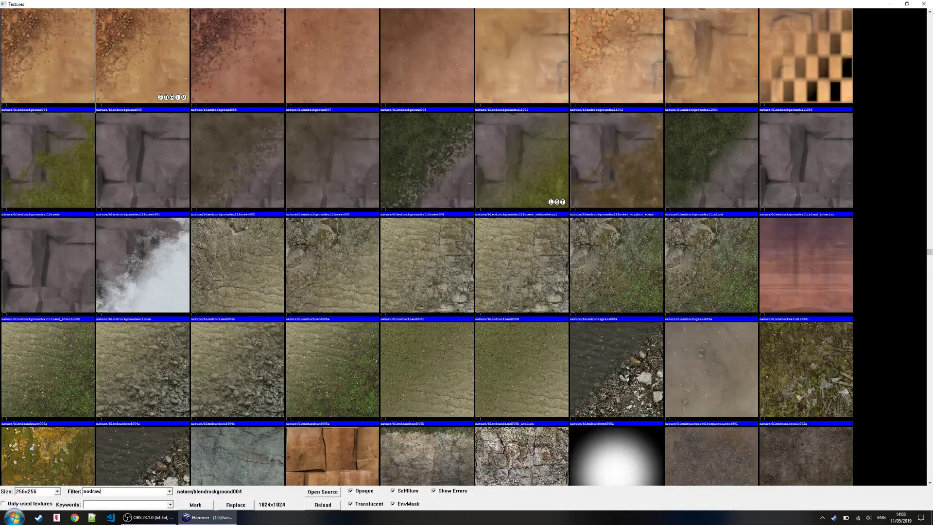
{"action": "double_click", "coordinate": [49, 57]}
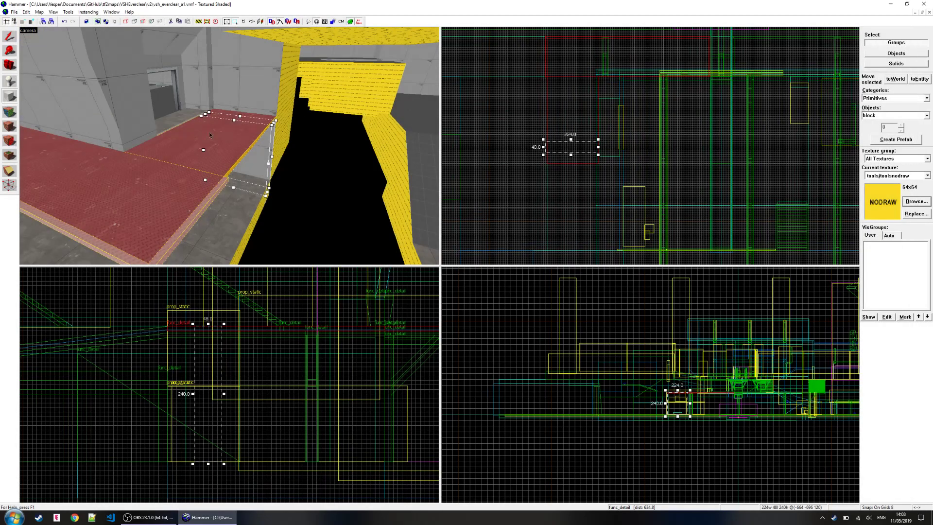
- Resize the new block's outline in plan to 216 by 128 units beneath the platform's outer corner
{"action": "key", "text": "s"}
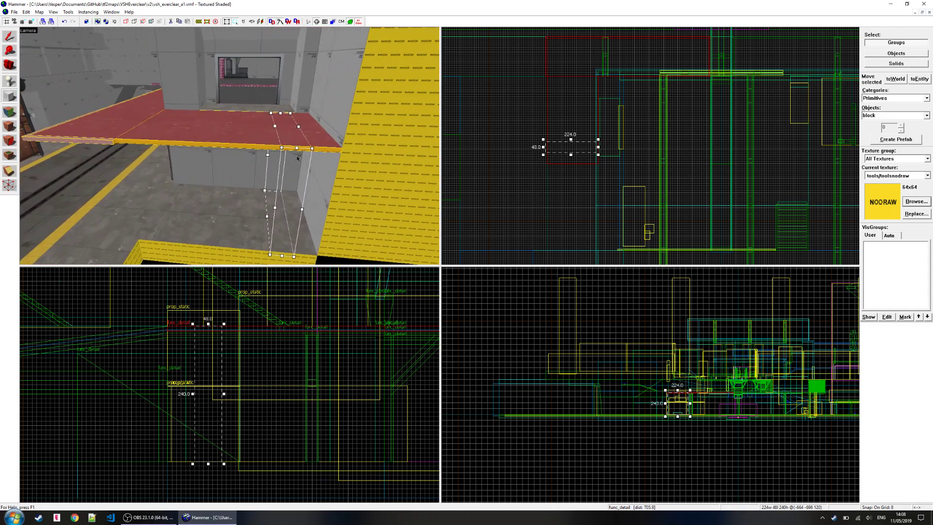
{"action": "scroll", "coordinate": [545, 190], "scroll_direction": "up", "scroll_amount": 5}
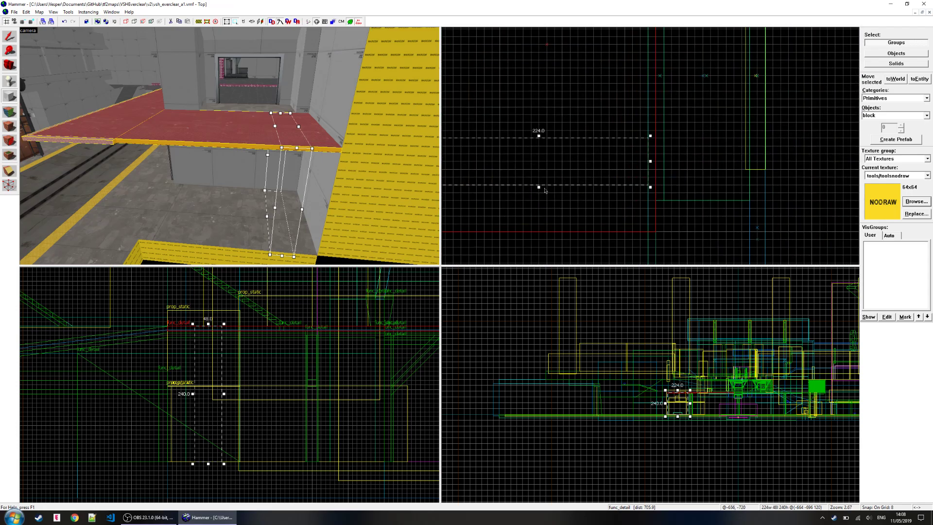
{"action": "left_click_drag", "start_coordinate": [539, 187], "coordinate": [544, 222]}
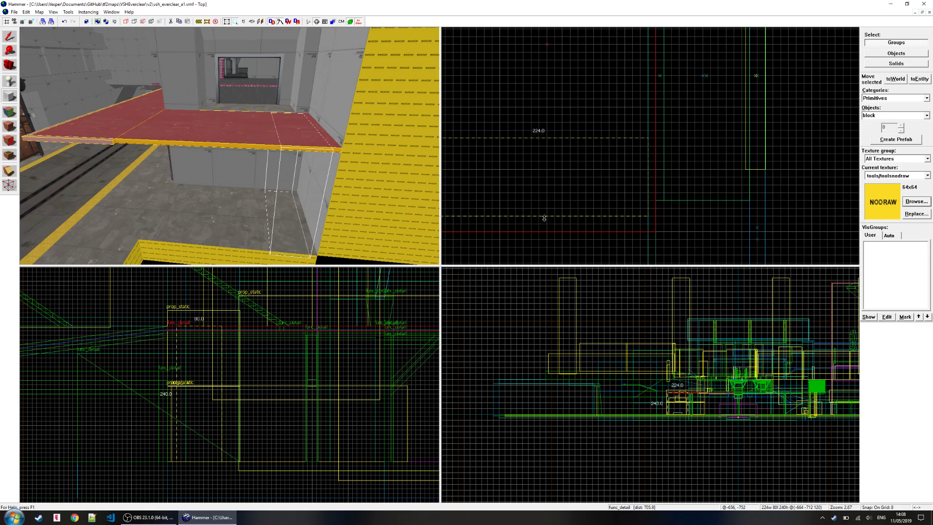
{"action": "scroll", "coordinate": [561, 232], "scroll_direction": "down", "scroll_amount": 2}
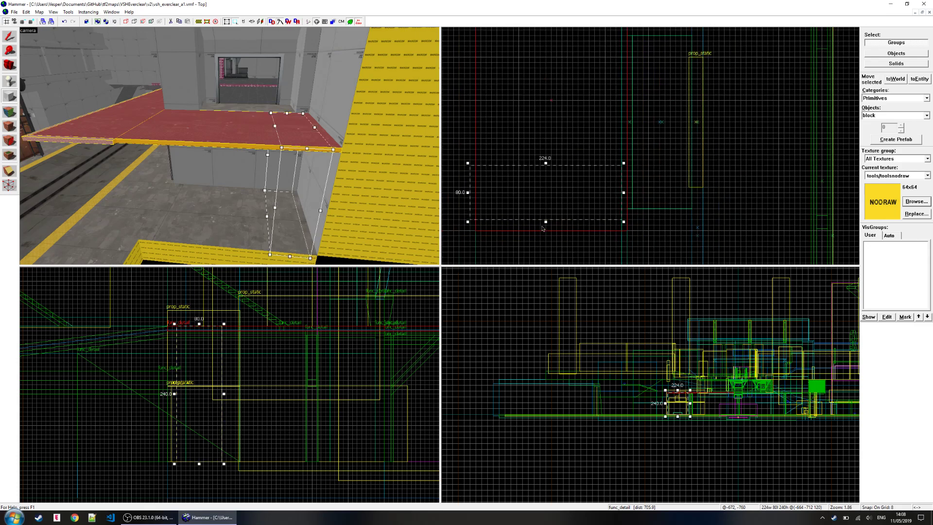
{"action": "left_click_drag", "start_coordinate": [546, 164], "coordinate": [546, 131]}
{"action": "left_click_drag", "start_coordinate": [471, 176], "coordinate": [474, 177]}
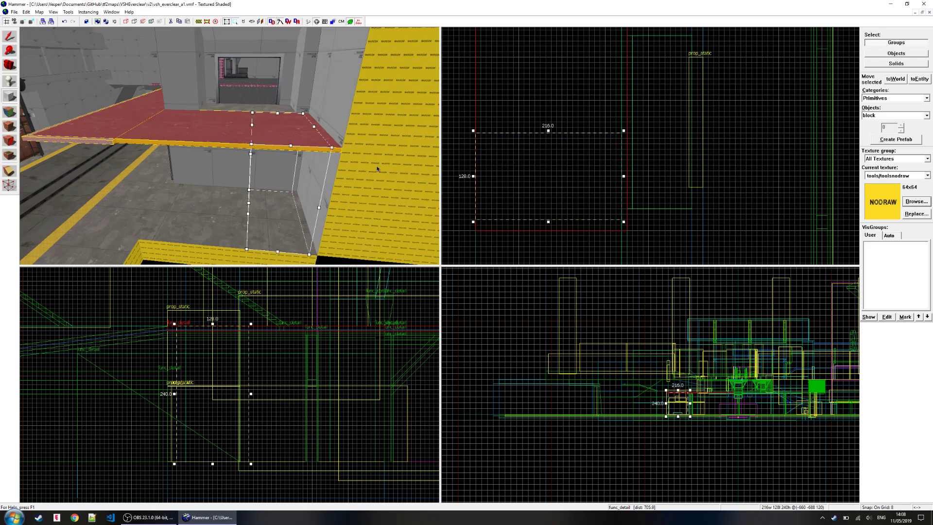
- Reduce the outline to 8 units thick directly beneath the platform floor and create the nodraw block
{"action": "middle_click_drag", "start_coordinate": [246, 377], "coordinate": [236, 381]}
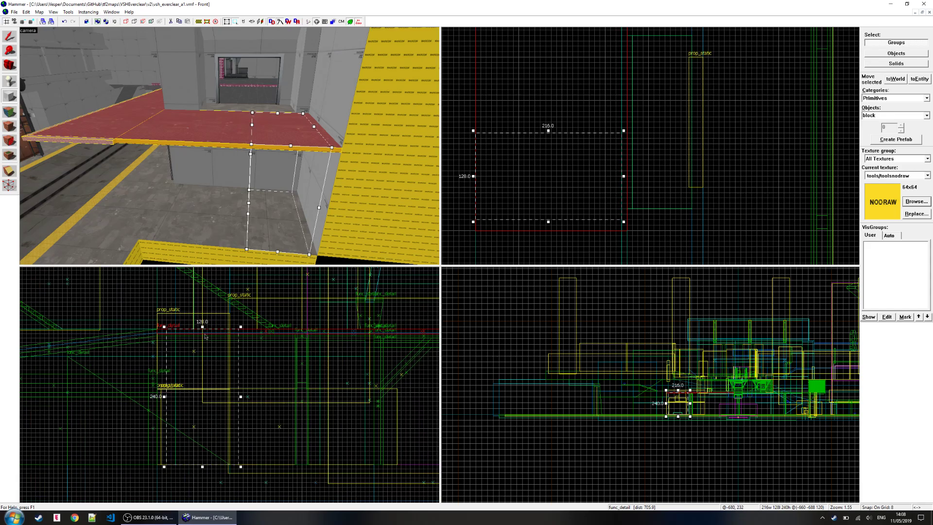
{"action": "left_click_drag", "start_coordinate": [203, 328], "coordinate": [203, 333]}
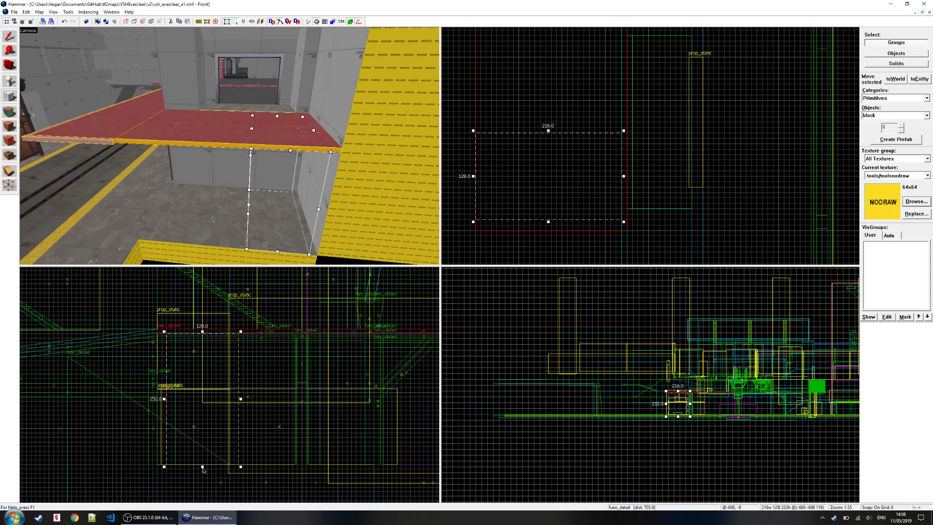
{"action": "left_click_drag", "start_coordinate": [203, 468], "coordinate": [209, 335]}
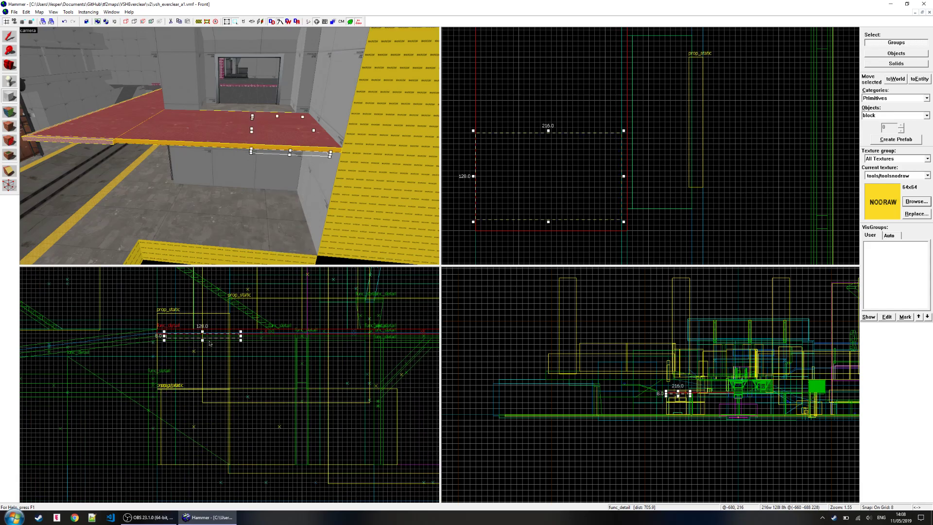
{"action": "key", "text": "z"}
{"action": "key", "text": "w"}
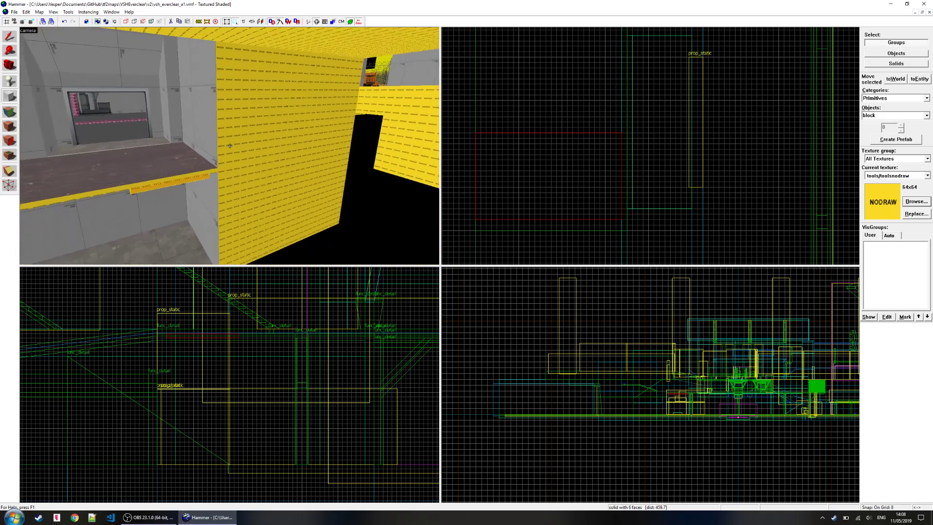
- Narrow the nodraw block to a 16 by 128 unit strip along the platform's outer edge
{"action": "key", "text": "z"}
{"action": "key", "text": "shift+s"}
{"action": "scroll", "coordinate": [613, 168], "scroll_direction": "down", "scroll_amount": 6}
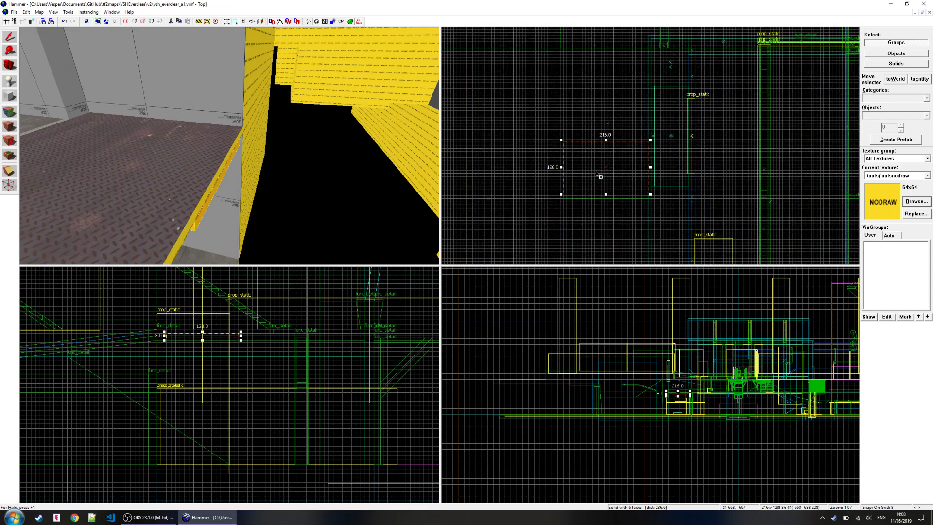
{"action": "scroll", "coordinate": [607, 171], "scroll_direction": "up", "scroll_amount": 5}
{"action": "left_click_drag", "start_coordinate": [669, 170], "coordinate": [542, 171]}
{"action": "key", "text": "z"}
{"action": "key", "text": "z"}
{"action": "scroll", "coordinate": [508, 172], "scroll_direction": "up", "scroll_amount": 3}
{"action": "left_click_drag", "start_coordinate": [489, 155], "coordinate": [684, 159]}
{"action": "left_click", "coordinate": [662, 89]}
- Examine the nodraw strip against the platform edge from above, below and farther away, and select it
{"action": "key", "text": "z"}
{"action": "key", "text": "d"}
{"action": "key", "text": "s"}
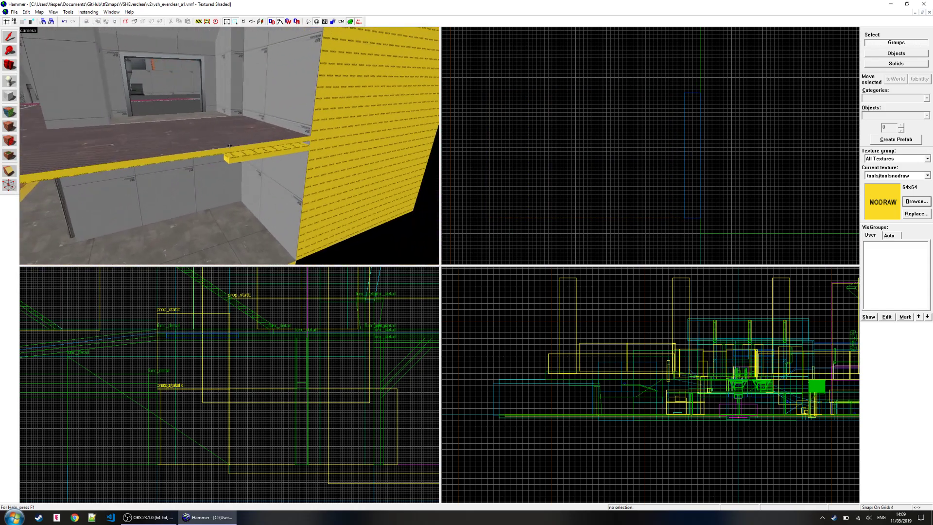
{"action": "key", "text": "w"}
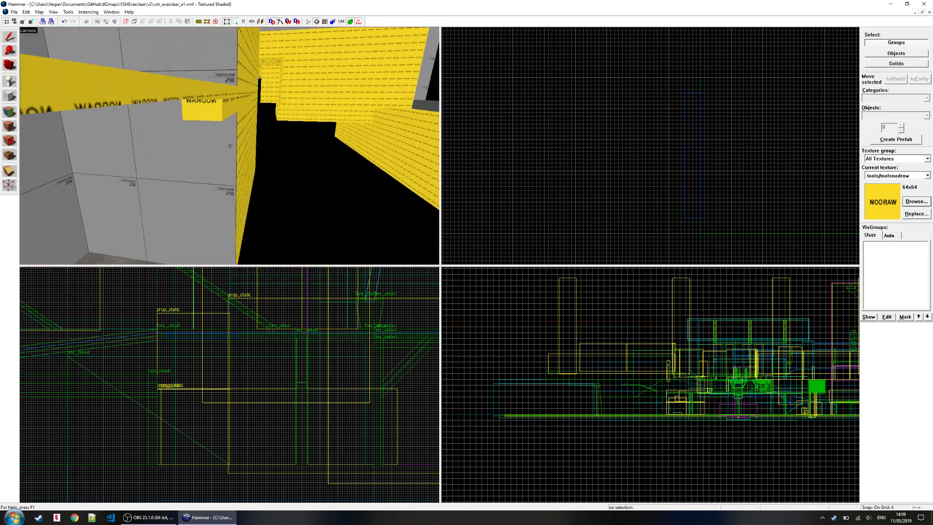
{"action": "key", "text": "s"}
{"action": "key", "text": "z"}
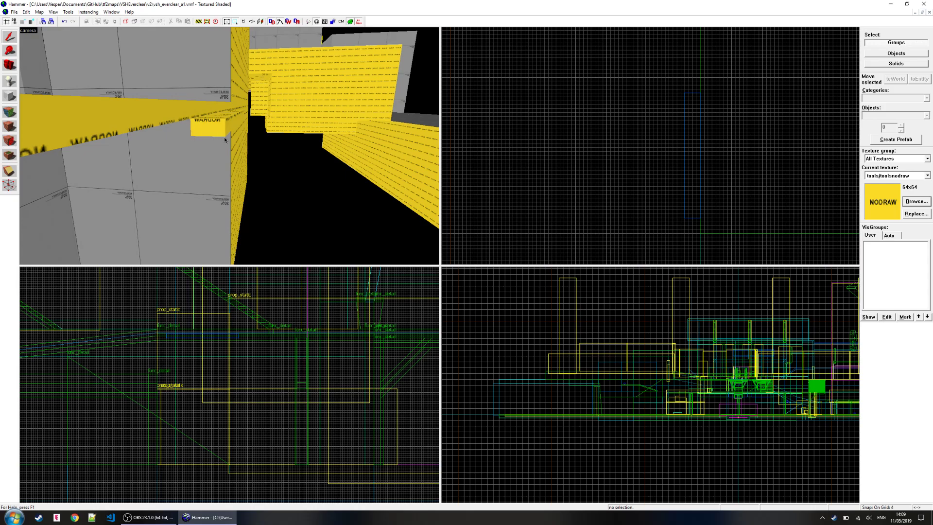
{"action": "key", "text": "z"}
{"action": "key", "text": "s"}
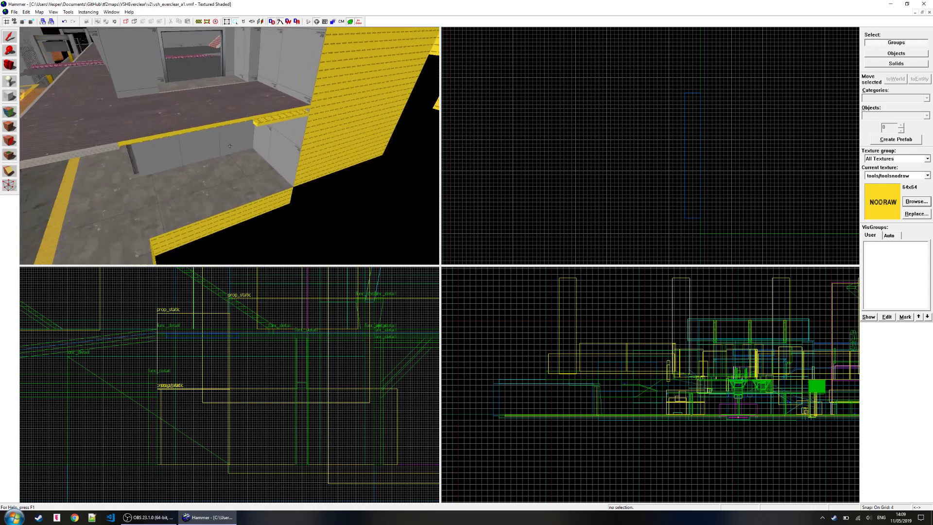
{"action": "key", "text": "w"}
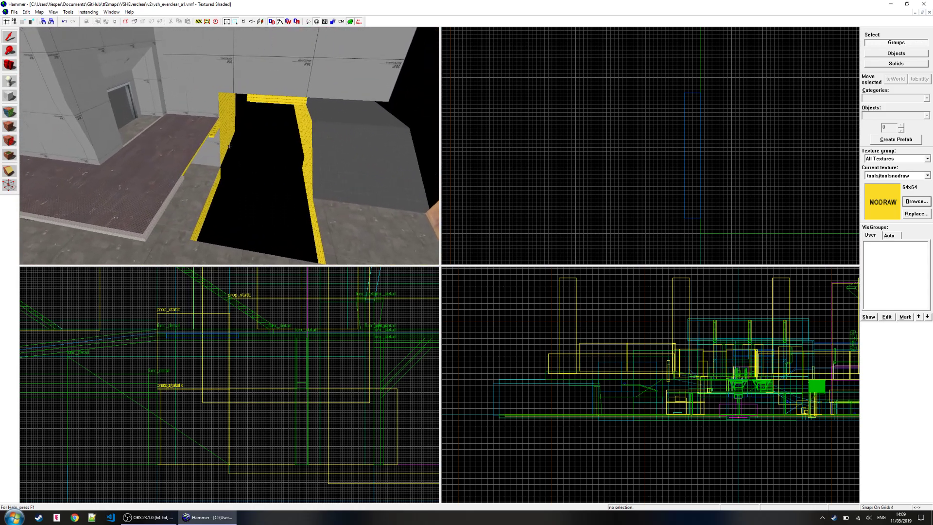
{"action": "key", "text": "w"}
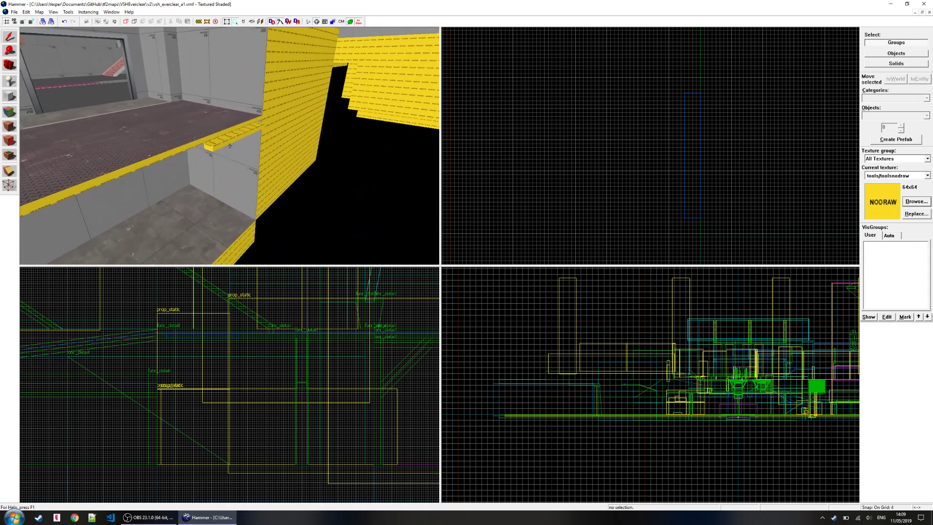
{"action": "key", "text": "z"}
{"action": "left_click", "coordinate": [227, 144]}
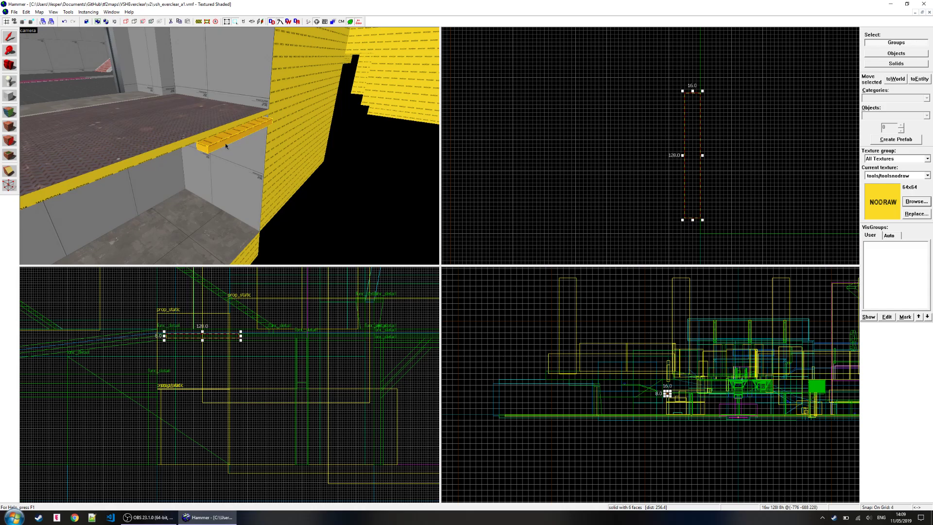
- Enlarge the nodraw strip in side view to 220 by 232 units, extending it outward and down from the platform edge
{"action": "key", "text": "z"}
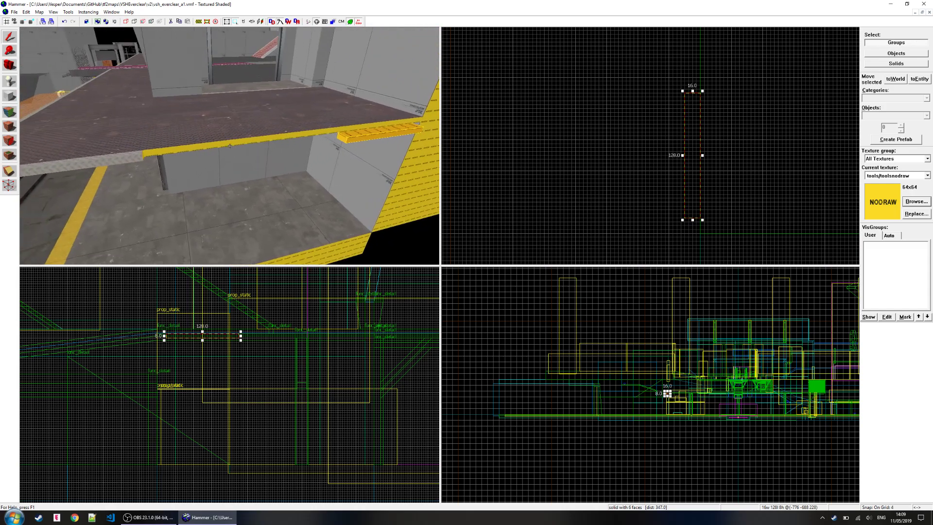
{"action": "key", "text": "w"}
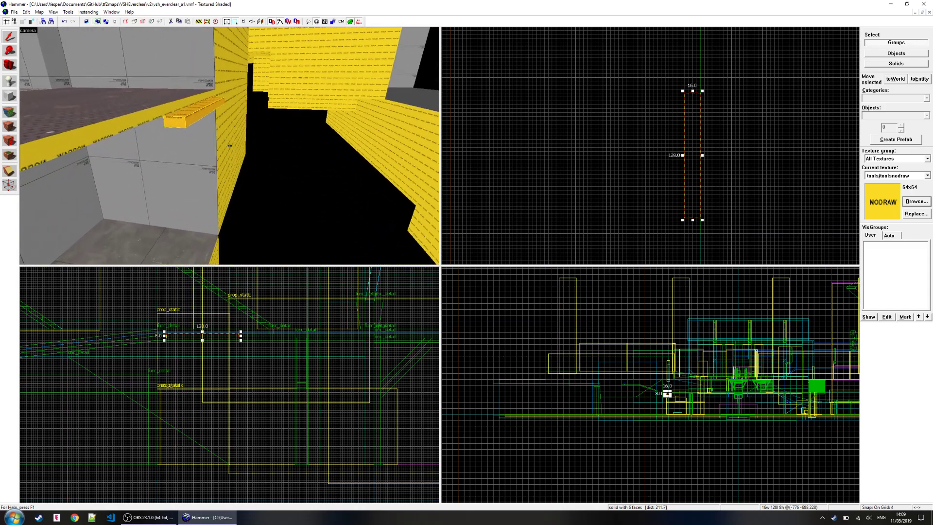
{"action": "key", "text": "z"}
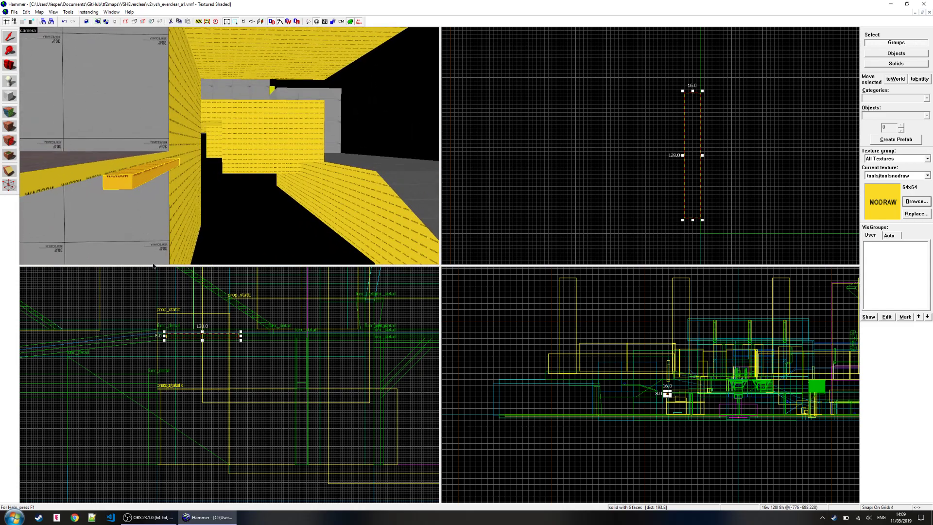
{"action": "key", "text": "ctrl+e"}
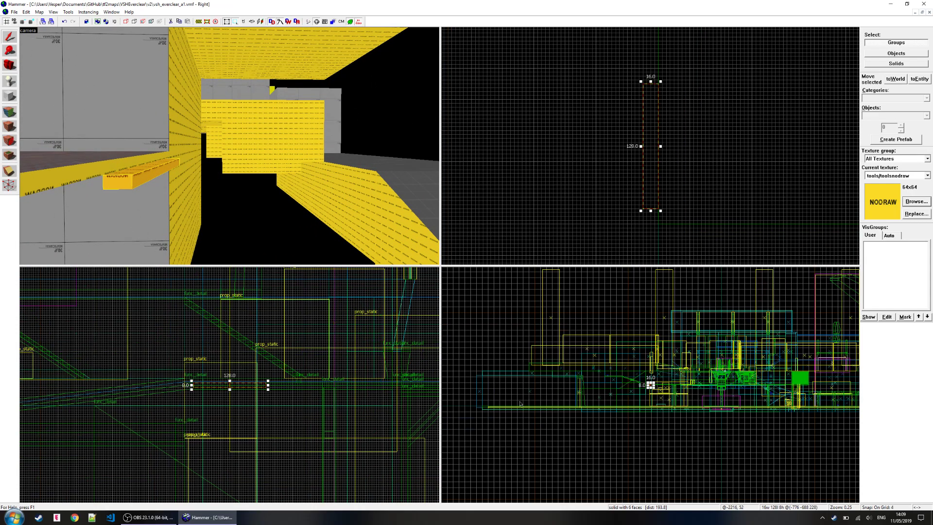
{"action": "scroll", "coordinate": [651, 383], "scroll_direction": "up", "scroll_amount": 10}
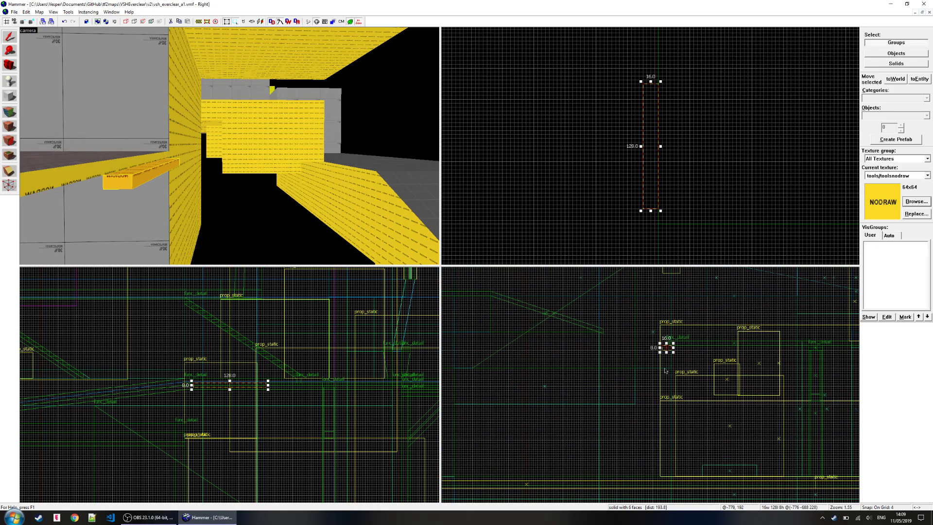
{"action": "scroll", "coordinate": [665, 355], "scroll_direction": "up", "scroll_amount": 4}
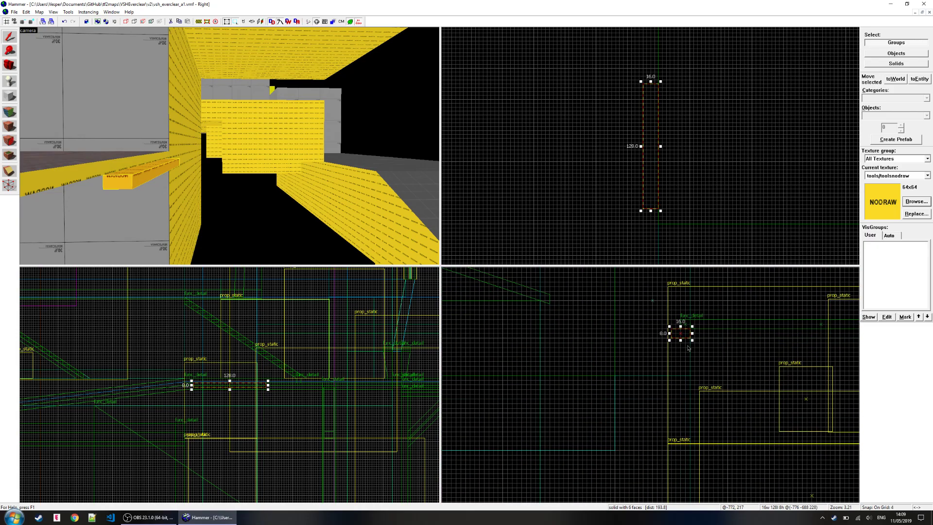
{"action": "scroll", "coordinate": [683, 345], "scroll_direction": "down", "scroll_amount": 2}
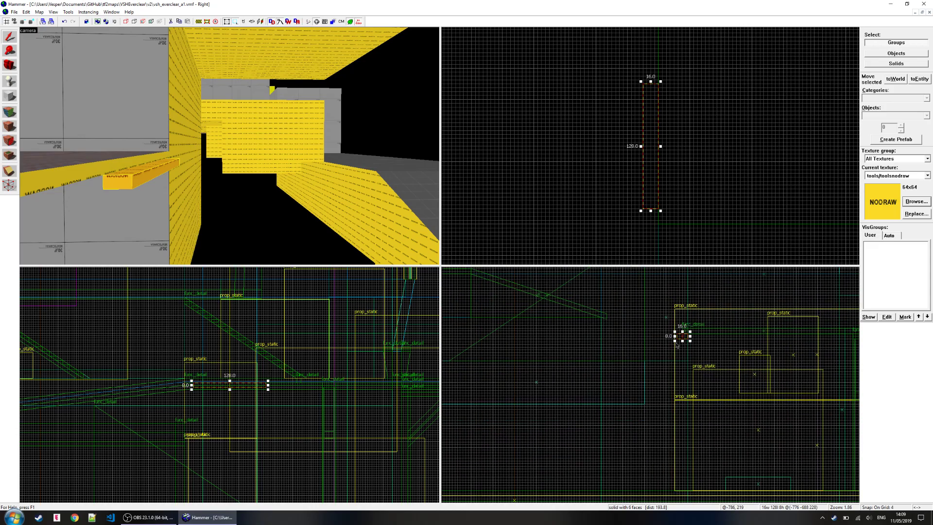
{"action": "scroll", "coordinate": [677, 344], "scroll_direction": "down", "scroll_amount": 1}
{"action": "left_click_drag", "start_coordinate": [675, 343], "coordinate": [560, 468]}
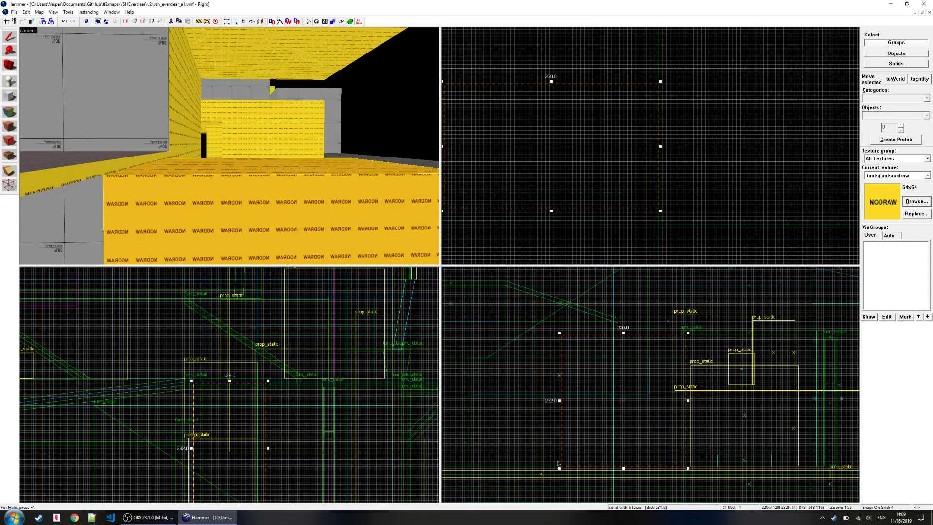
- Raise the block's top to the platform floor level and bring its underside up for a height of 120 units
{"action": "key", "text": "z"}
{"action": "key", "text": "s"}
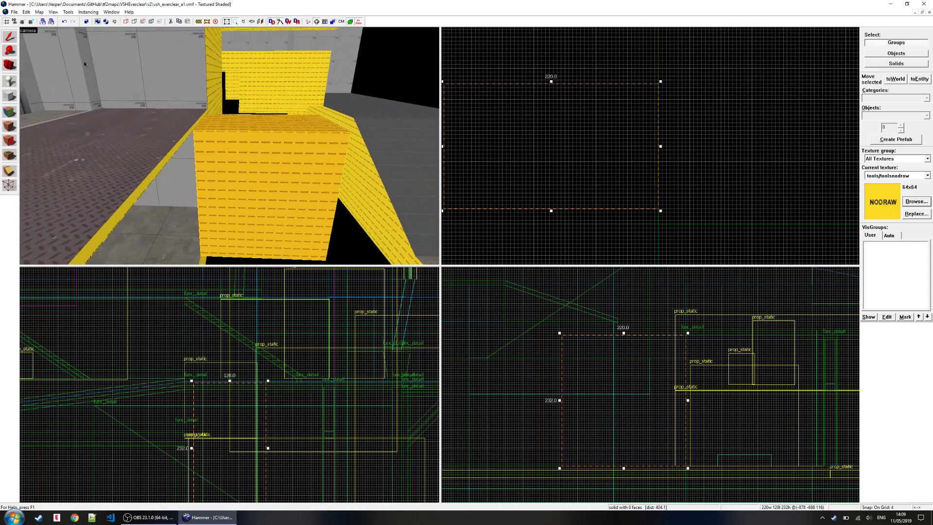
{"action": "scroll", "coordinate": [653, 343], "scroll_direction": "up", "scroll_amount": 3}
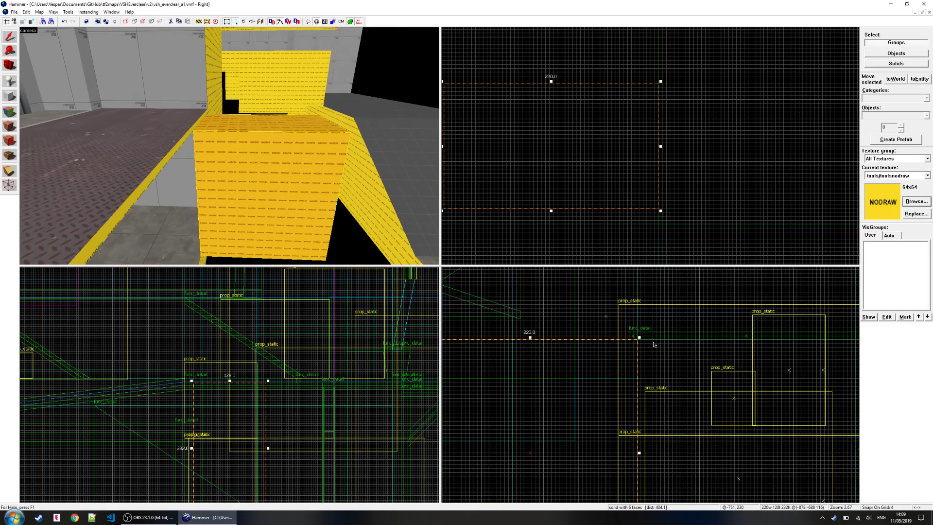
{"action": "left_click_drag", "start_coordinate": [639, 336], "coordinate": [639, 329]}
{"action": "key", "text": "z"}
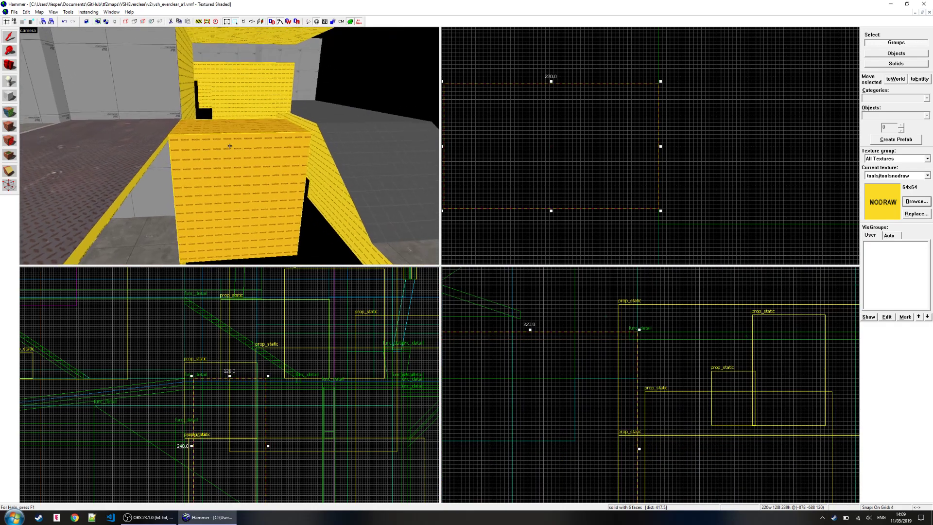
{"action": "key", "text": "z"}
{"action": "scroll", "coordinate": [637, 368], "scroll_direction": "down", "scroll_amount": 3}
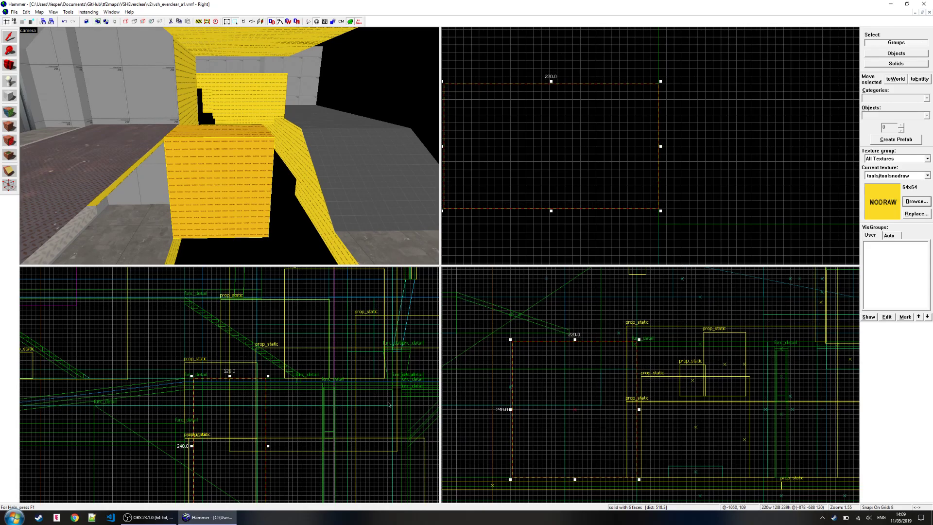
{"action": "left_click_drag", "start_coordinate": [574, 480], "coordinate": [583, 411]}
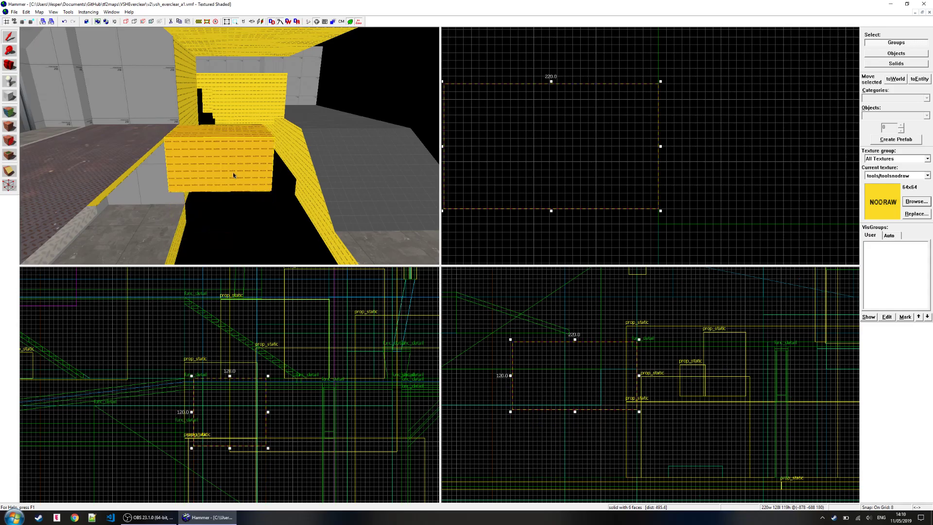
- Draw a diagonal clip line in side view from the block's upper corner at the platform edge down to its underside
{"action": "key", "text": "z"}
{"action": "key", "text": "w"}
{"action": "key", "text": "s"}
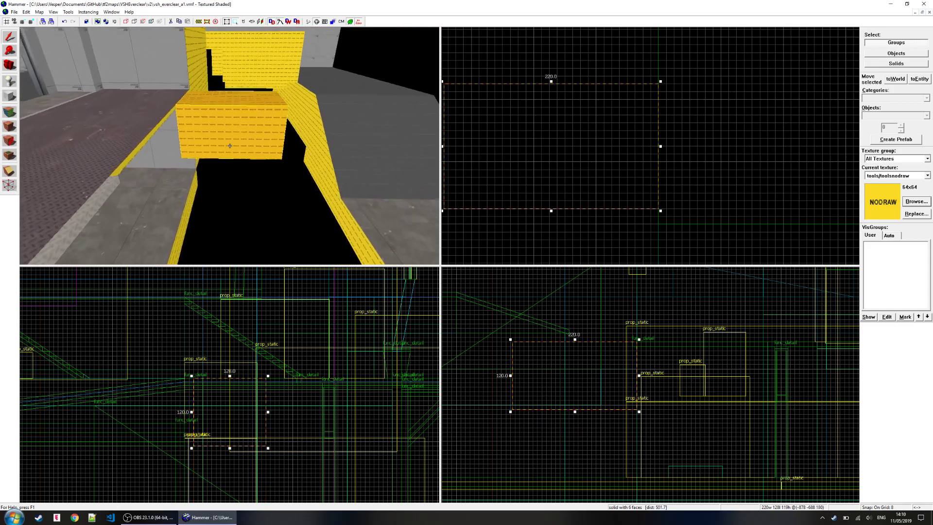
{"action": "key", "text": "w"}
{"action": "key", "text": "z"}
{"action": "left_click", "coordinate": [10, 170]}
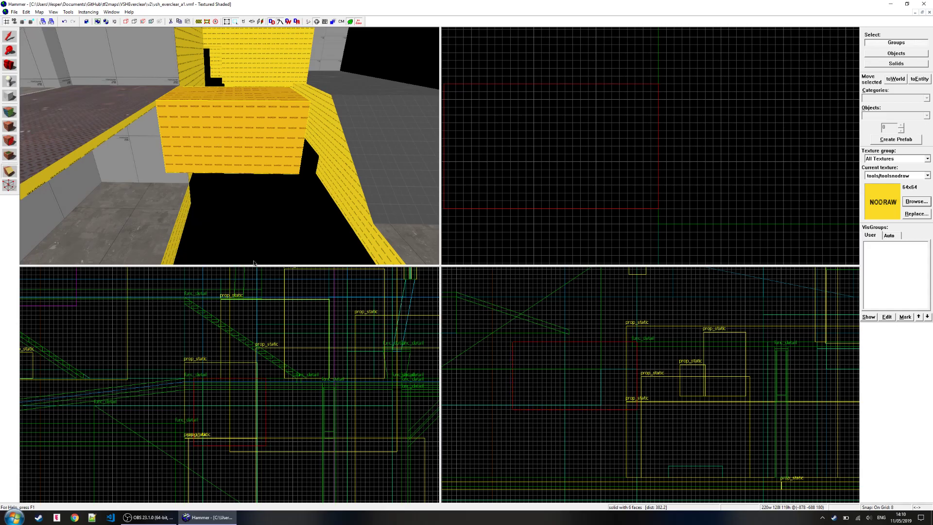
{"action": "scroll", "coordinate": [580, 361], "scroll_direction": "up", "scroll_amount": 3}
{"action": "left_click_drag", "start_coordinate": [679, 330], "coordinate": [560, 450]}
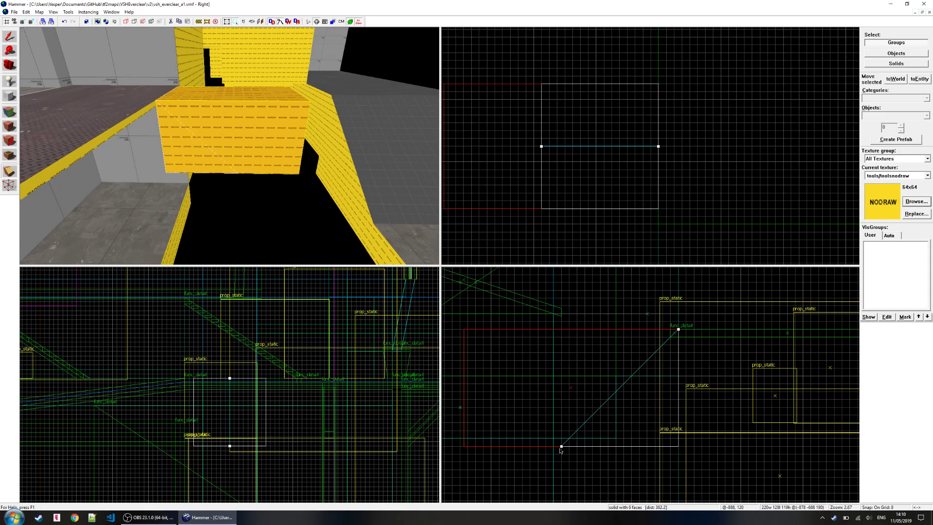
{"action": "key", "text": "s"}
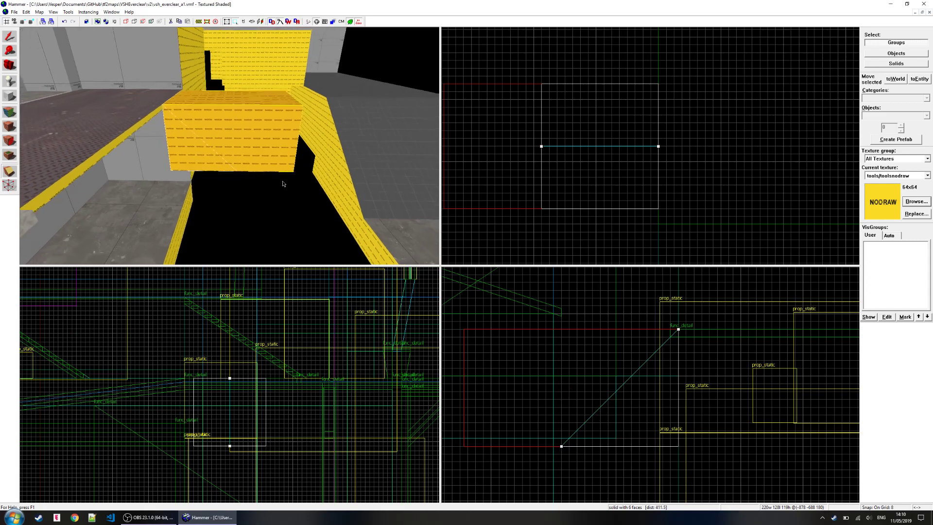
{"action": "key", "text": "w"}
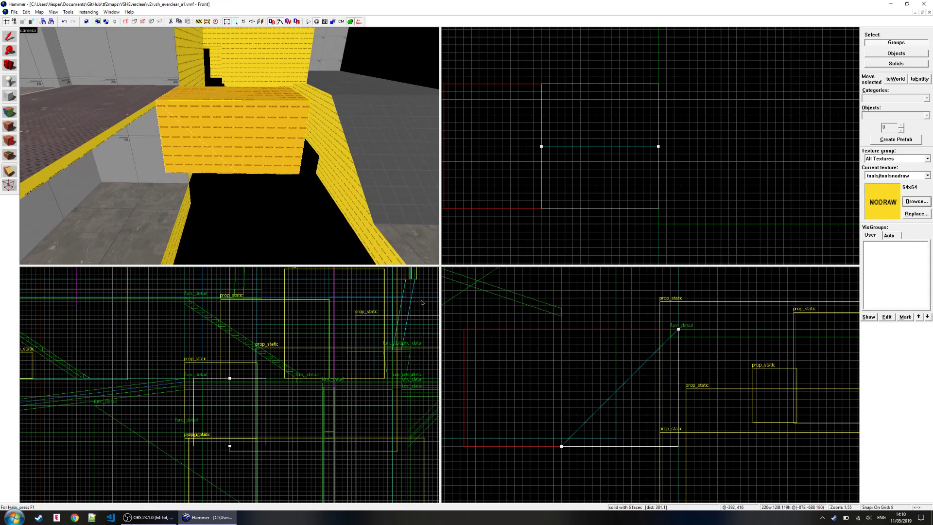
- Flatten the clip line's slope and cut the block into a wedge 160 units long and 120 units high
{"action": "left_click_drag", "start_coordinate": [561, 446], "coordinate": [655, 345]}
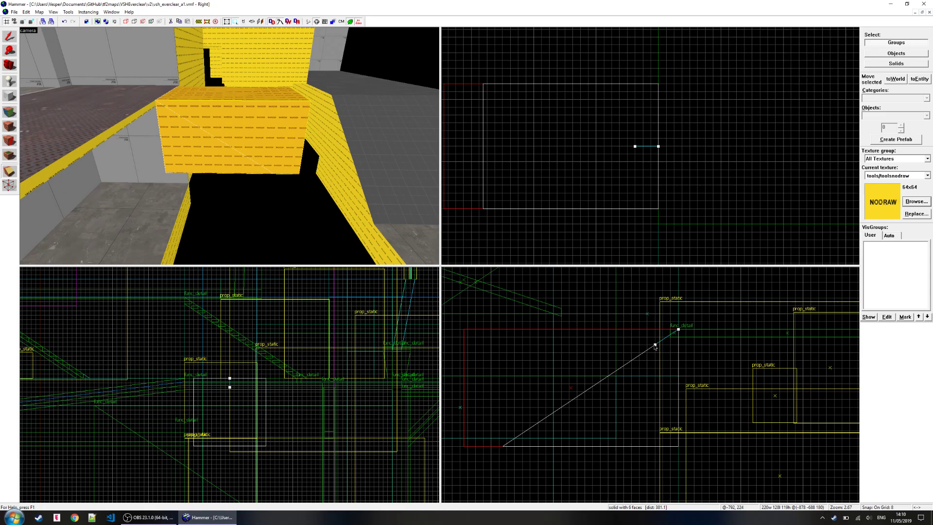
{"action": "left_click_drag", "start_coordinate": [654, 347], "coordinate": [646, 355]}
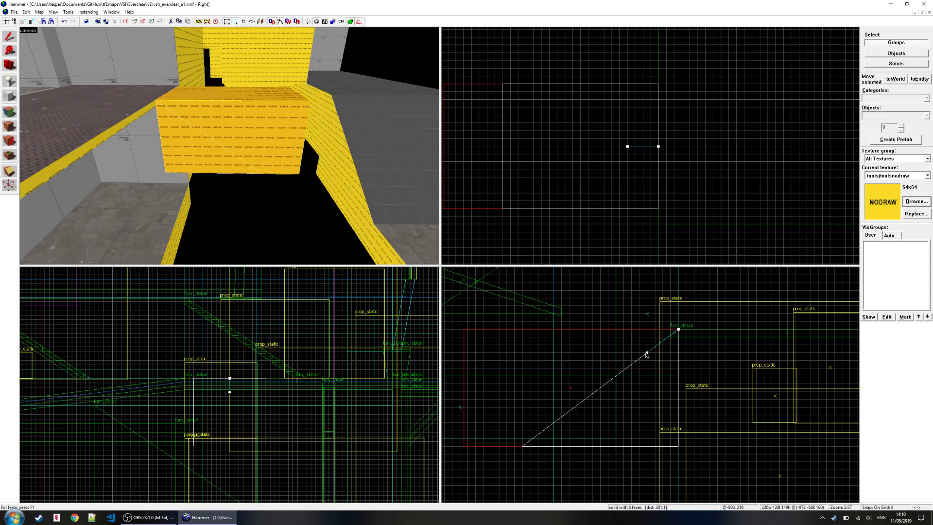
{"action": "mouse_move", "coordinate": [645, 356]}
{"action": "left_mouse_down"}
{"action": "mouse_move", "coordinate": [640, 362]}
{"action": "mouse_move", "coordinate": [647, 354]}
{"action": "left_mouse_up"}
{"action": "key", "text": "Return"}
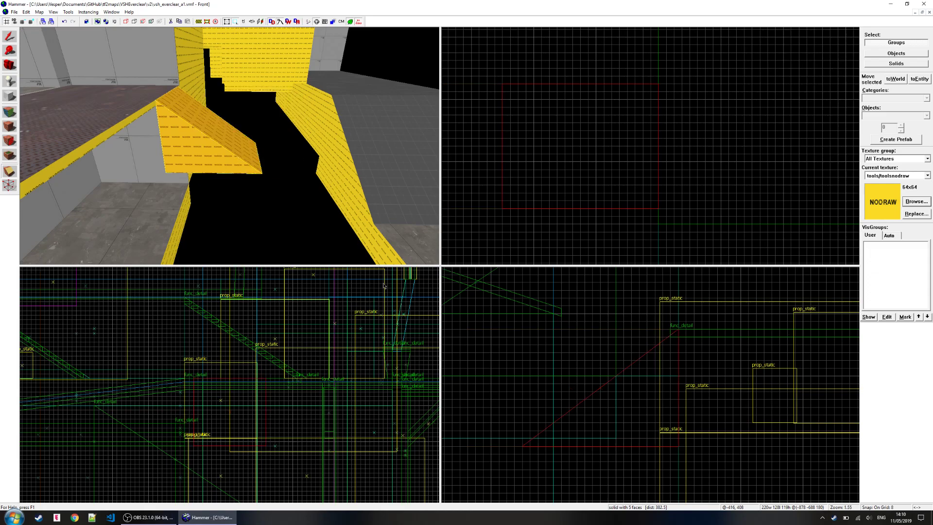
- Thin the wedge to an 8-unit side panel and place a copy on the opposite side of the 128-unit width
{"action": "key", "text": "z"}
{"action": "key", "text": "w"}
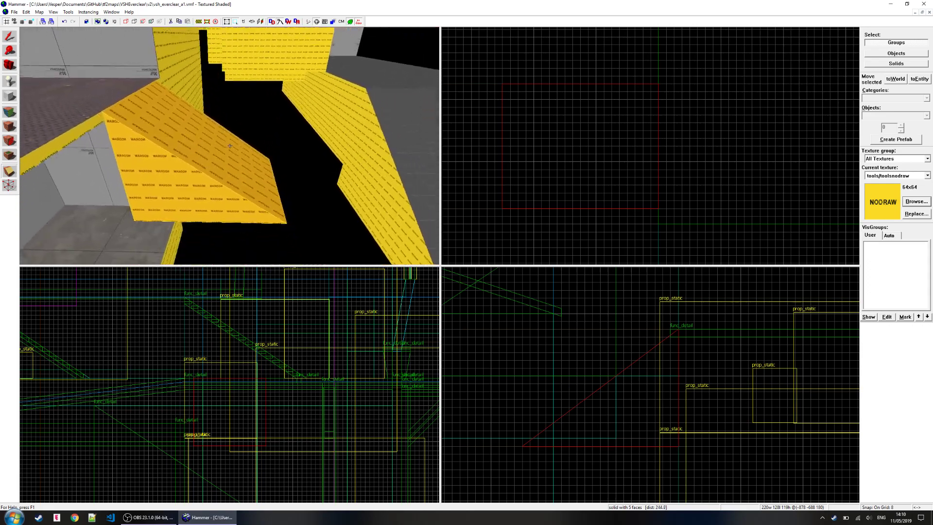
{"action": "key", "text": "z"}
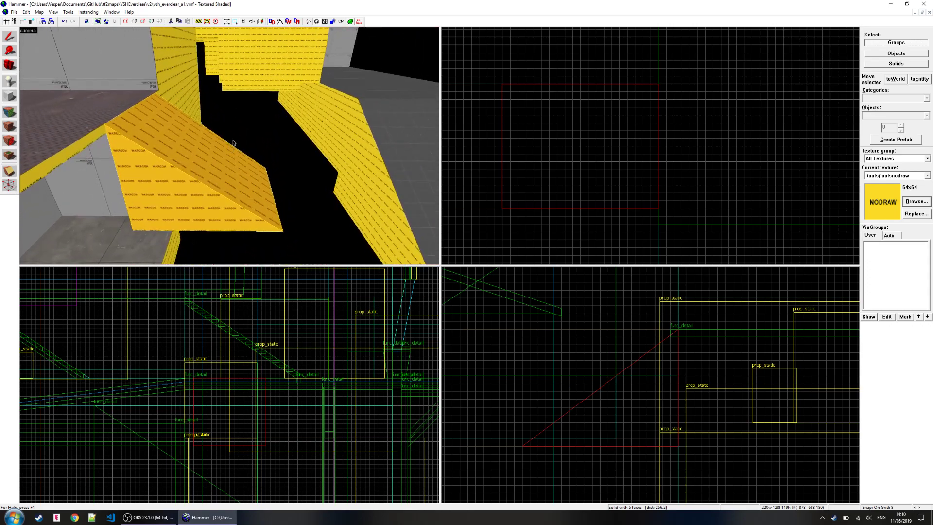
{"action": "key", "text": "z"}
{"action": "key", "text": "w"}
{"action": "key", "text": "z"}
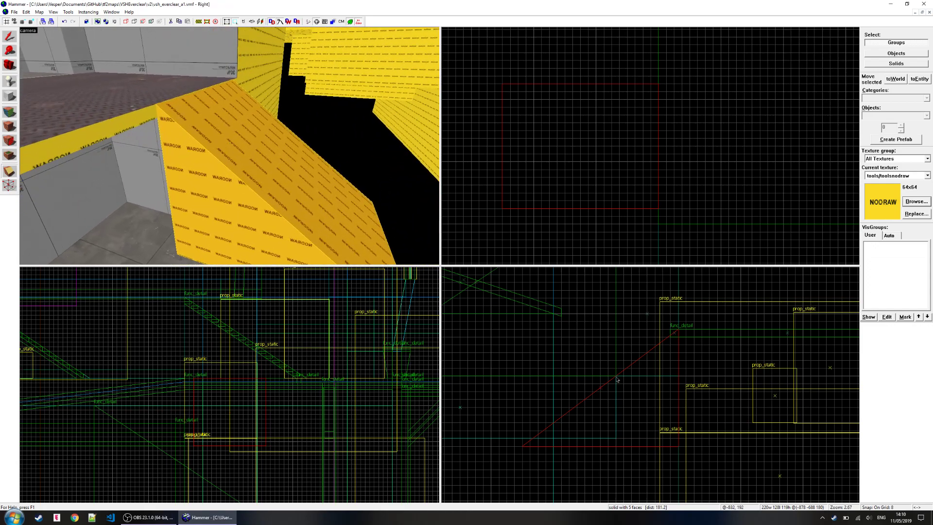
{"action": "scroll", "coordinate": [617, 378], "scroll_direction": "up", "scroll_amount": 1}
{"action": "key", "text": "shift+s"}
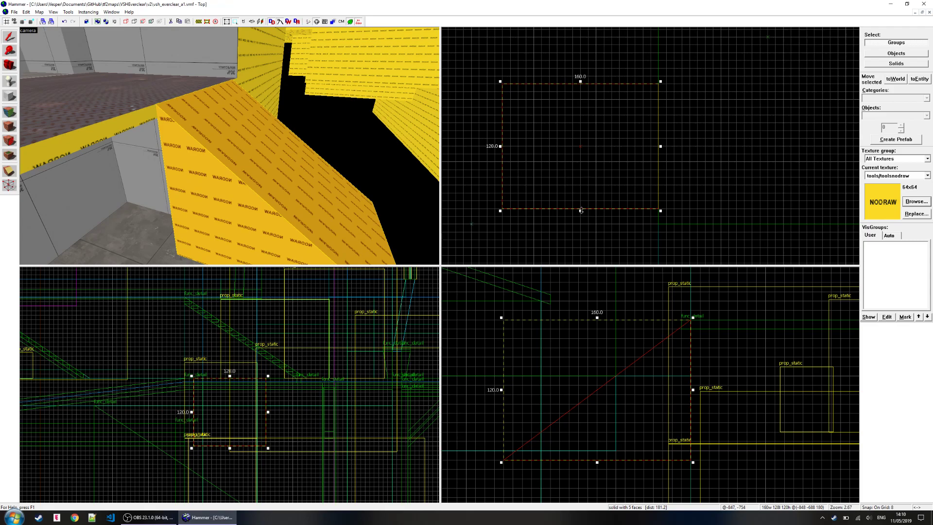
{"action": "mouse_move", "coordinate": [581, 211]}
{"action": "left_mouse_down"}
{"action": "mouse_move", "coordinate": [580, 89]}
{"action": "mouse_move", "coordinate": [594, 129]}
{"action": "mouse_move", "coordinate": [597, 208]}
{"action": "left_mouse_up"}
- Outline a new block in plan between the two wedge panels, 12 by 112 units along the platform edge
{"action": "key", "text": "z"}
{"action": "key", "text": "d"}
{"action": "key", "text": "s"}
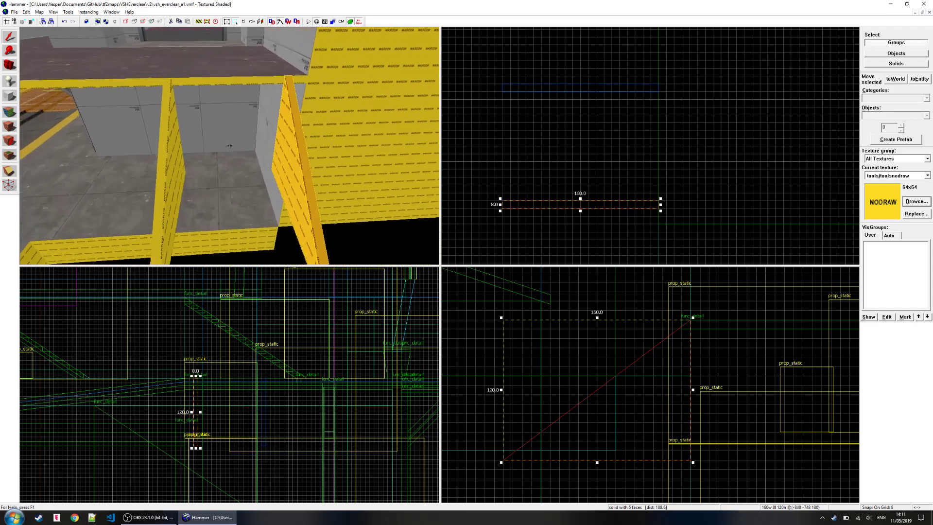
{"action": "key", "text": "w"}
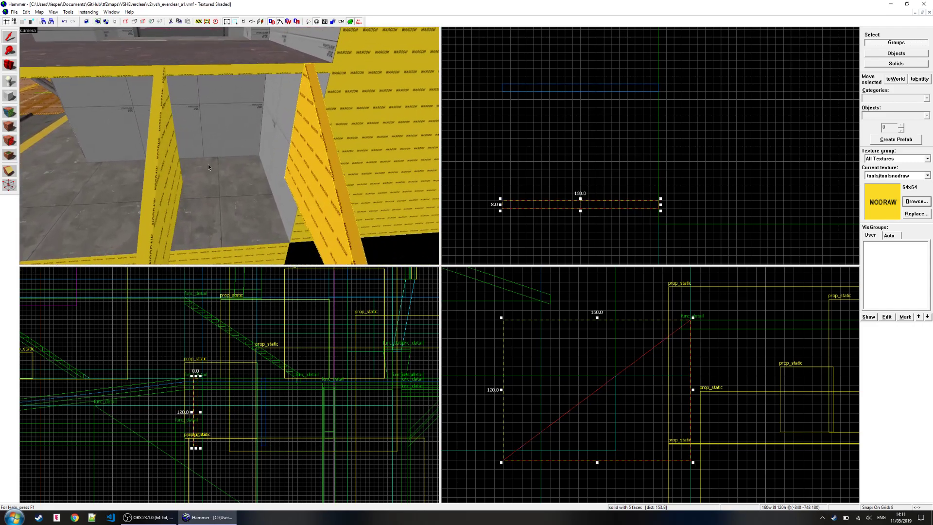
{"action": "left_click", "coordinate": [11, 99]}
{"action": "key", "text": "w"}
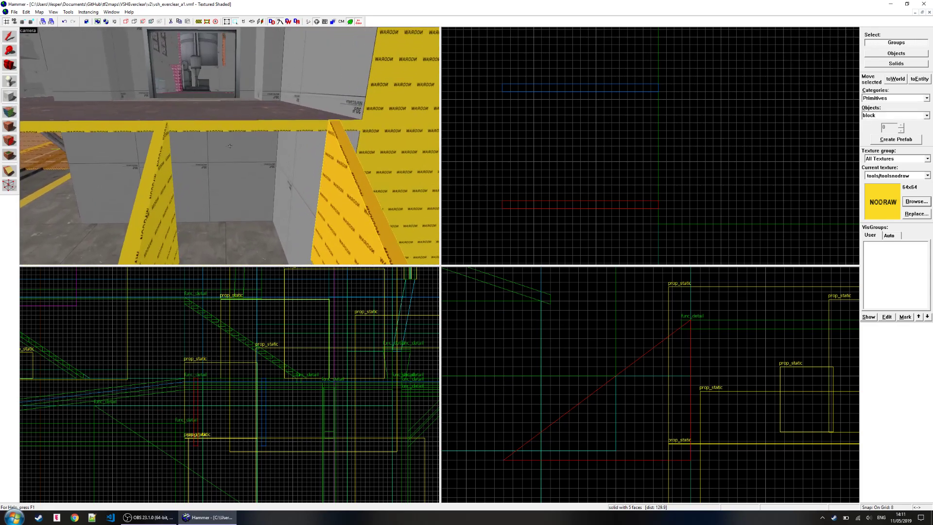
{"action": "scroll", "coordinate": [641, 119], "scroll_direction": "up", "scroll_amount": 1}
{"action": "key", "text": "bracketleft"}
{"action": "scroll", "coordinate": [652, 114], "scroll_direction": "up", "scroll_amount": 1}
{"action": "left_click_drag", "start_coordinate": [658, 91], "coordinate": [643, 243]}
{"action": "scroll", "coordinate": [681, 373], "scroll_direction": "up", "scroll_amount": 1}
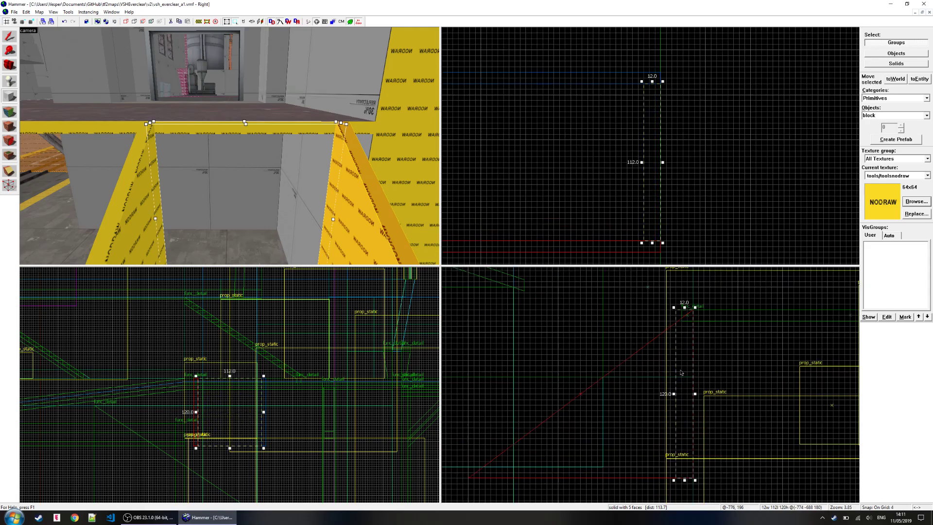
- Resize the outline to 16 units deep and 12 units high, lower it by its height, and create the nodraw step
{"action": "left_click_drag", "start_coordinate": [685, 481], "coordinate": [648, 345]}
{"action": "scroll", "coordinate": [686, 323], "scroll_direction": "up", "scroll_amount": 4}
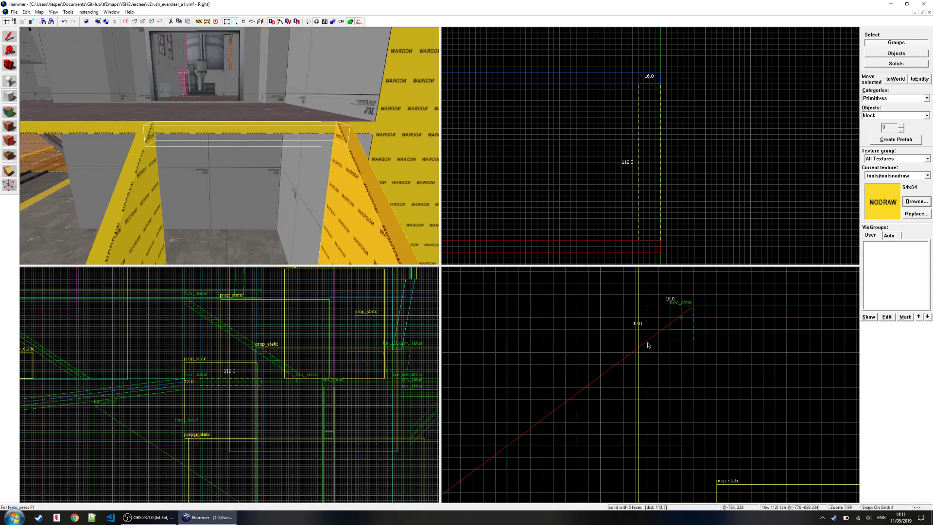
{"action": "left_click_drag", "start_coordinate": [648, 345], "coordinate": [648, 345]}
{"action": "left_click_drag", "start_coordinate": [663, 318], "coordinate": [672, 355]}
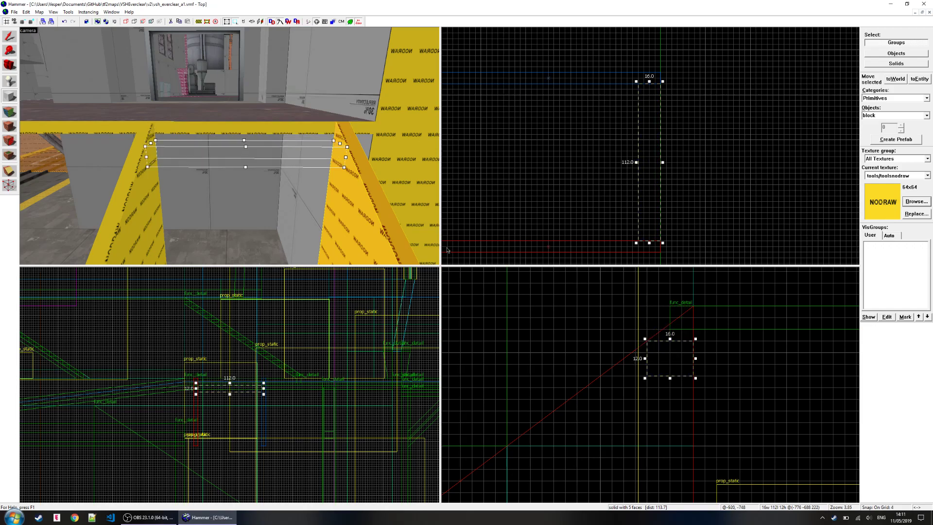
{"action": "key", "text": "Return"}
{"action": "left_click_drag", "start_coordinate": [302, 157], "coordinate": [47, 72]}
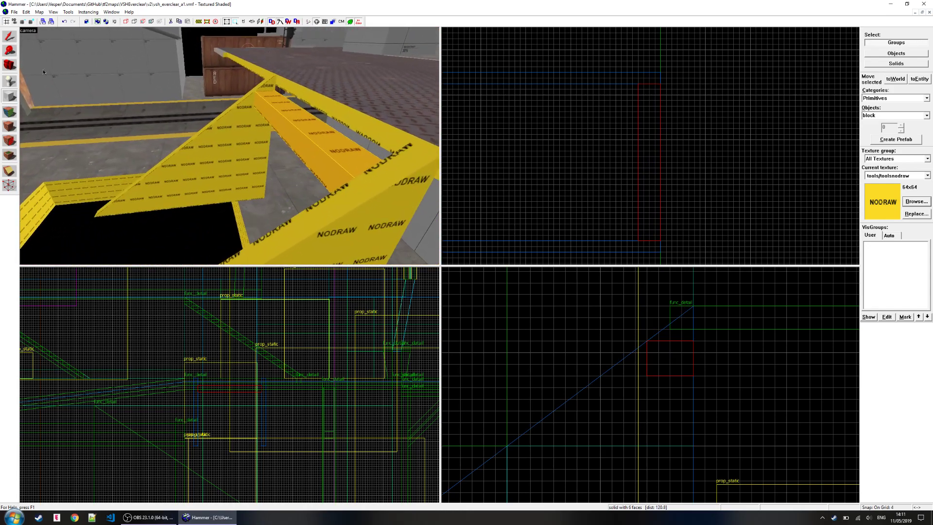
- Place three copies of the step down the wedge slope, each 16 units outward and 12 units lower, and select the uppermost step
{"action": "key", "text": "shift+s"}
{"action": "scroll", "coordinate": [675, 321], "scroll_direction": "down", "scroll_amount": 3}
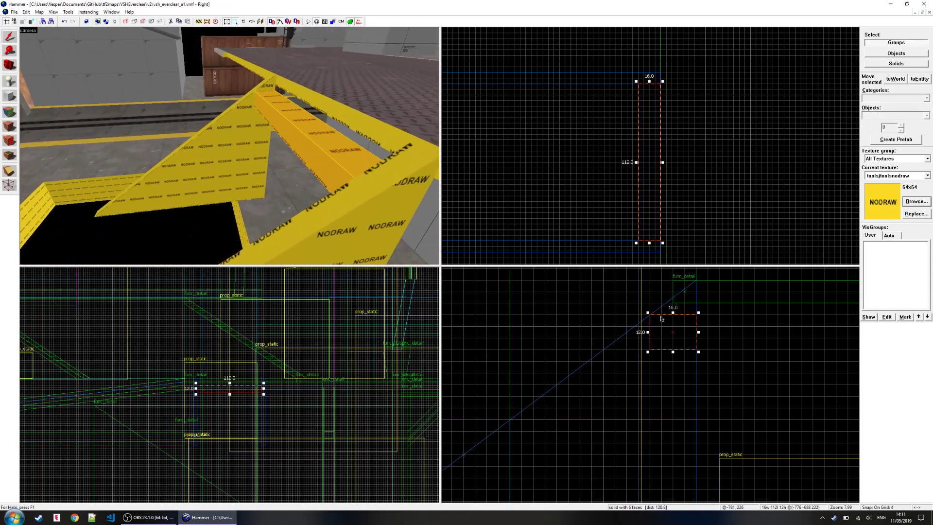
{"action": "left_click_drag", "start_coordinate": [675, 318], "coordinate": [581, 391]}
{"action": "key", "text": "z"}
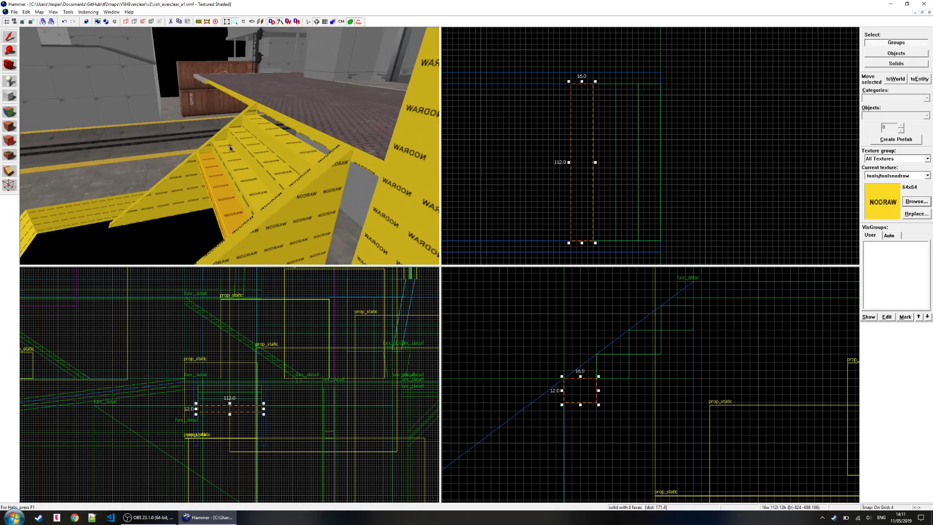
{"action": "left_click", "coordinate": [230, 146]}
{"action": "key", "text": "a"}
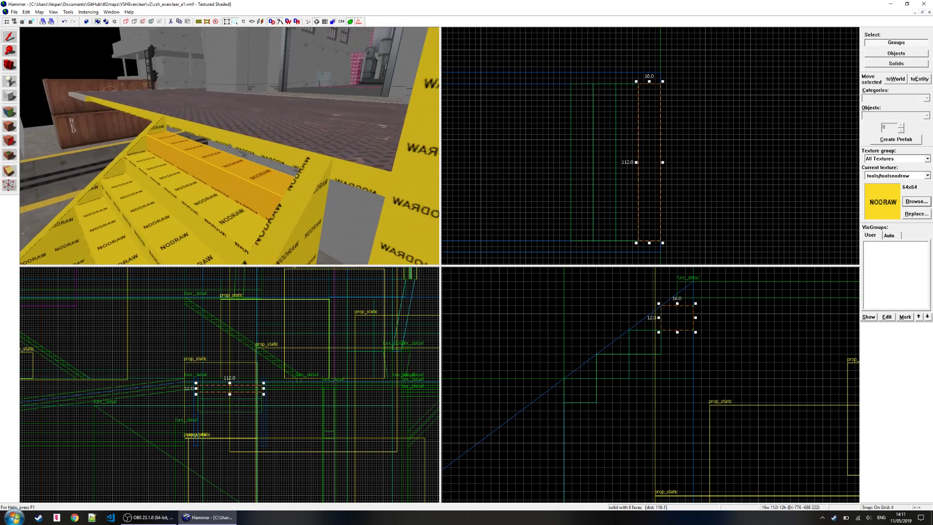
- Undo the three step copies, leaving only the uppermost step between the two side panels
{"action": "key", "text": "z"}
{"action": "left_click", "coordinate": [300, 153]}
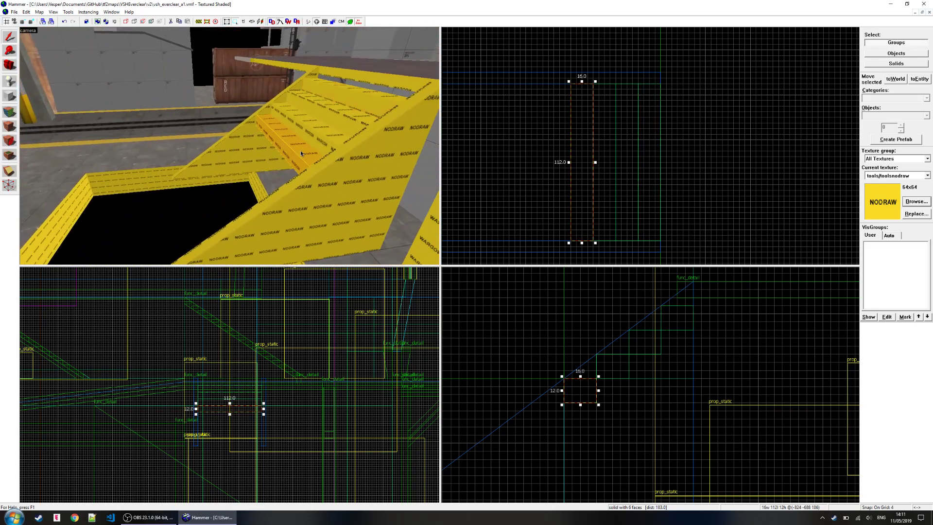
{"action": "key", "text": "ctrl+z"}
{"action": "key", "text": "ctrl+z"}
{"action": "key", "text": "ctrl+z"}
{"action": "key", "text": "ctrl+z"}
{"action": "key", "text": "ctrl+z"}
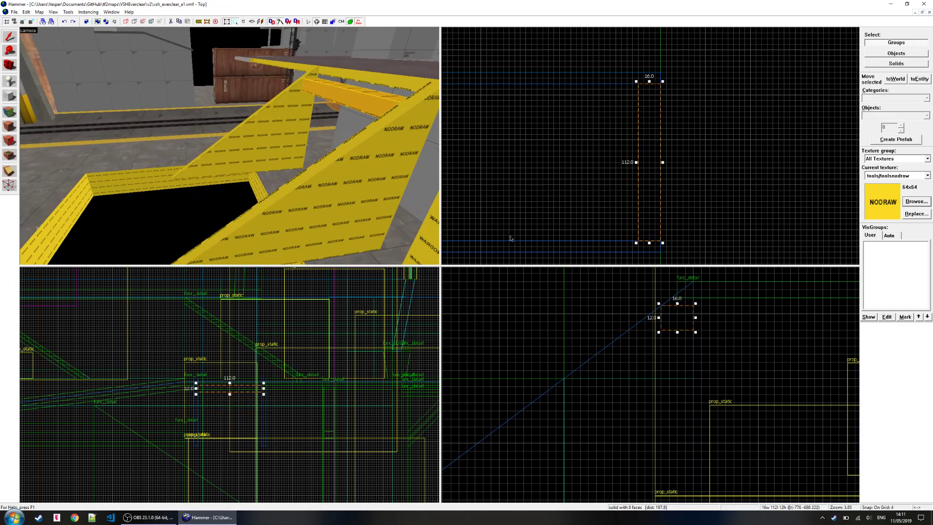
- Reduce the uppermost step's height to 8 units and place five copies down the slope, each 16 units outward and 12 lower
{"action": "middle_click_drag", "start_coordinate": [676, 334], "coordinate": [671, 344]}
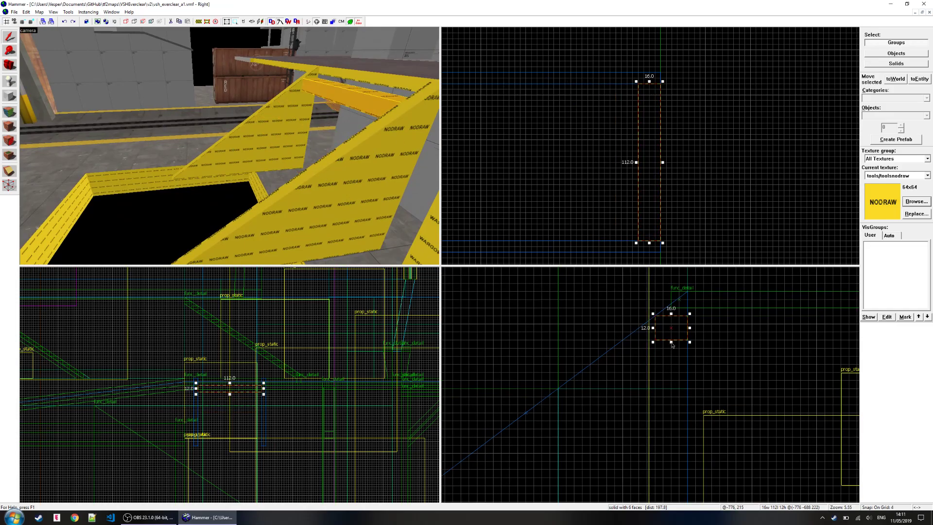
{"action": "mouse_move", "coordinate": [671, 342]}
{"action": "left_mouse_down"}
{"action": "mouse_move", "coordinate": [673, 329]}
{"action": "mouse_move", "coordinate": [654, 335]}
{"action": "mouse_move", "coordinate": [552, 429]}
{"action": "mouse_move", "coordinate": [552, 417]}
{"action": "mouse_move", "coordinate": [519, 441]}
{"action": "left_mouse_up"}
{"action": "key", "text": "z"}
{"action": "key", "text": "a"}
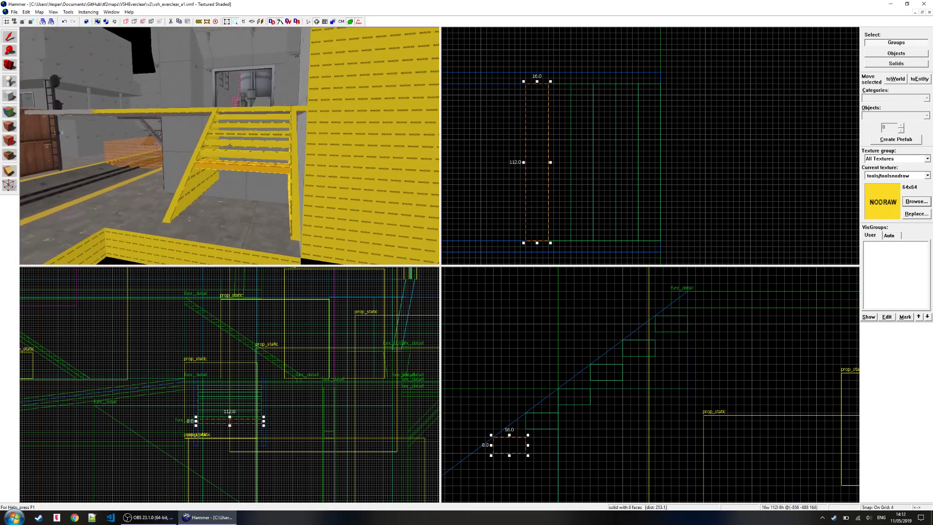
- Extend the flight down to the foot of the wedge panels with three more step copies at the same 16 by 12 spacing
{"action": "key", "text": "d"}
{"action": "key", "text": "z"}
{"action": "middle_click_drag", "start_coordinate": [503, 381], "coordinate": [619, 318]}
{"action": "middle_click_drag", "start_coordinate": [637, 393], "coordinate": [668, 376]}
{"action": "left_click_drag", "start_coordinate": [668, 376], "coordinate": [565, 440], "text": "shift"}
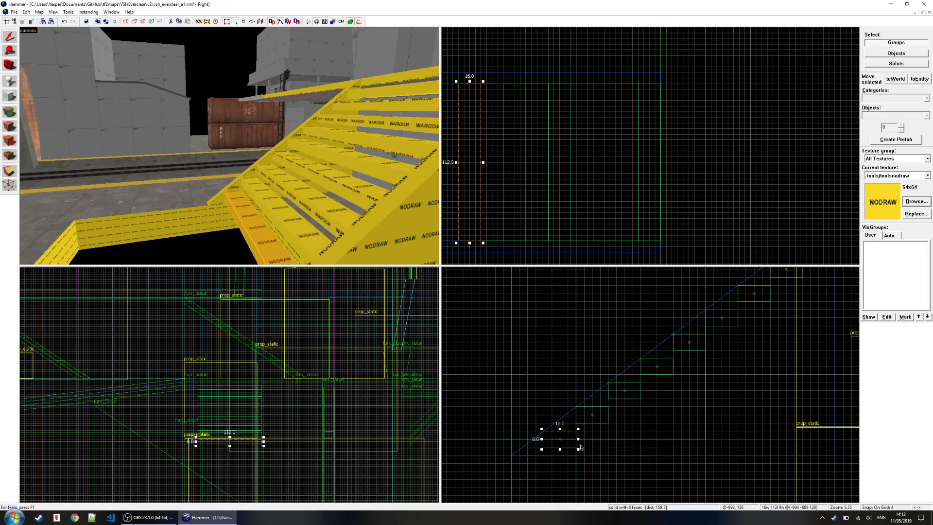
{"action": "scroll", "coordinate": [563, 461], "scroll_direction": "down", "scroll_amount": 3}
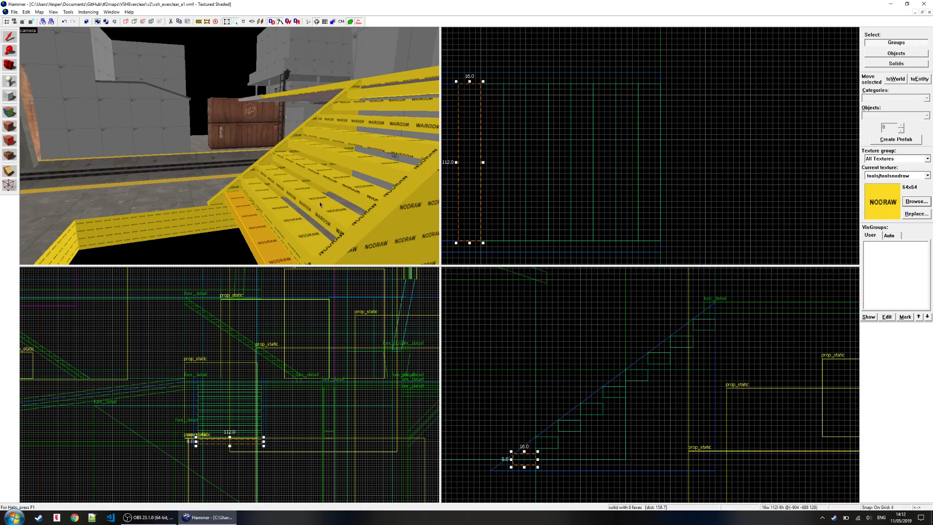
- Examine the flight of steps and its side panels from several angles in the 3D view
{"action": "key", "text": "z"}
{"action": "key", "text": "w"}
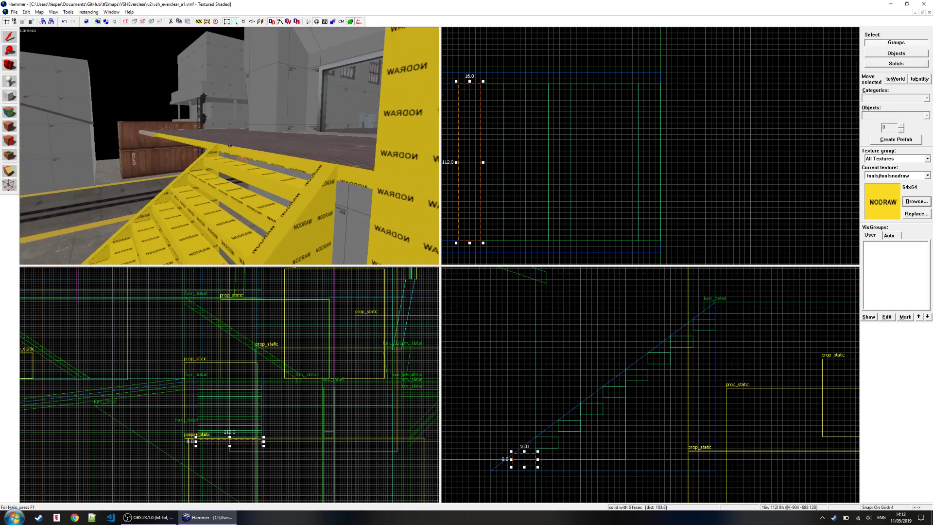
{"action": "key", "text": "s"}
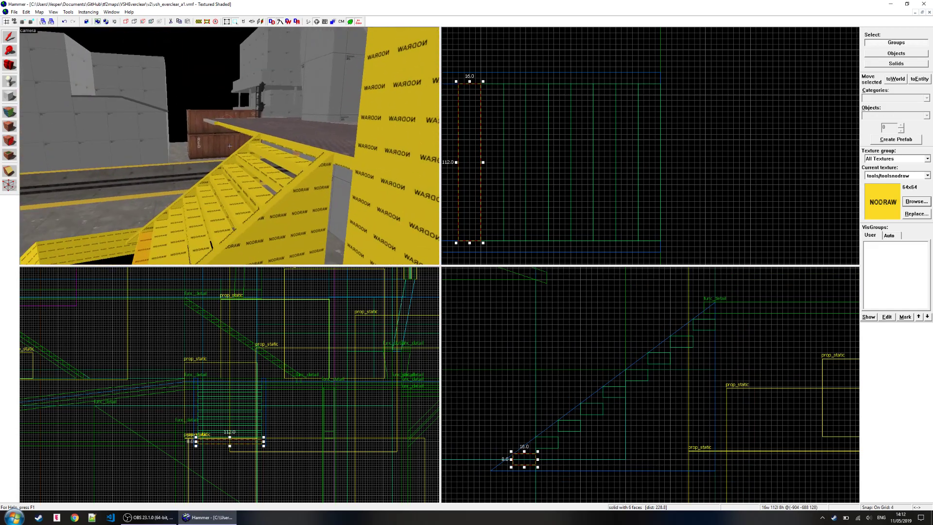
{"action": "key", "text": "s"}
{"action": "key", "text": "w"}
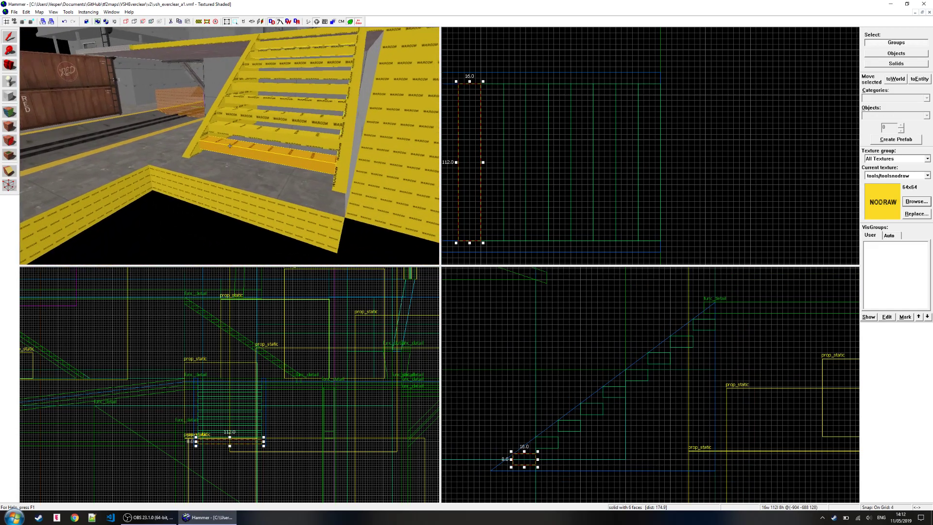
{"action": "key", "text": "s"}
{"action": "key", "text": "z"}
- Create a nodraw landing block 128 by 304 units and 8 units thick against the foot of the stairs, using the 8-unit grid
{"action": "scroll", "coordinate": [505, 151], "scroll_direction": "down", "scroll_amount": 3}
{"action": "scroll", "coordinate": [588, 145], "scroll_direction": "up", "scroll_amount": 3}
{"action": "key", "text": "bracketright"}
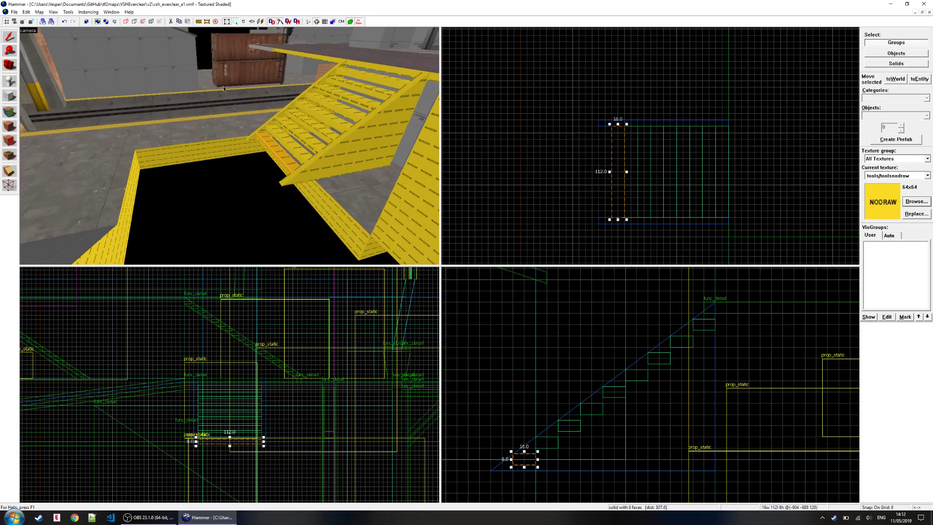
{"action": "left_click", "coordinate": [10, 96]}
{"action": "left_click_drag", "start_coordinate": [605, 226], "coordinate": [495, 116]}
{"action": "scroll", "coordinate": [563, 136], "scroll_direction": "down", "scroll_amount": 3}
{"action": "left_click_drag", "start_coordinate": [563, 164], "coordinate": [553, 83]}
{"action": "key", "text": "Return"}
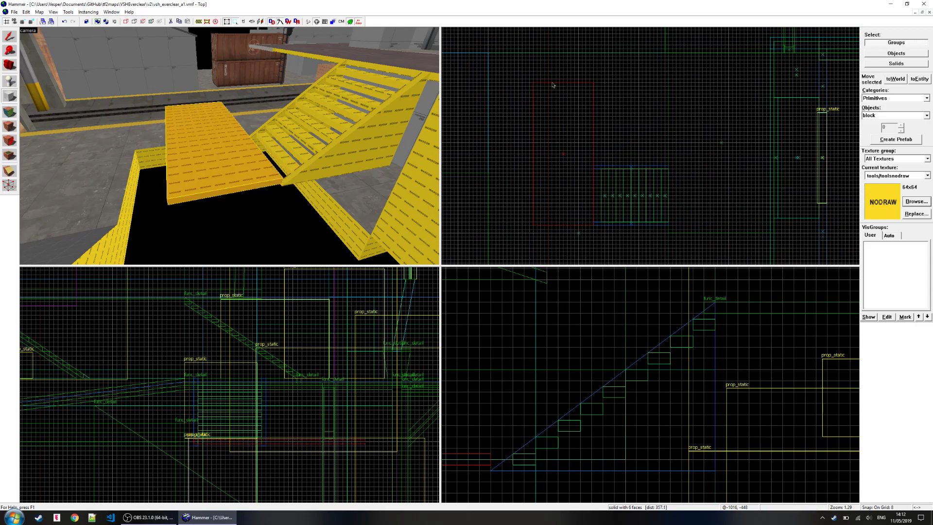
{"action": "double_click", "coordinate": [411, 2]}
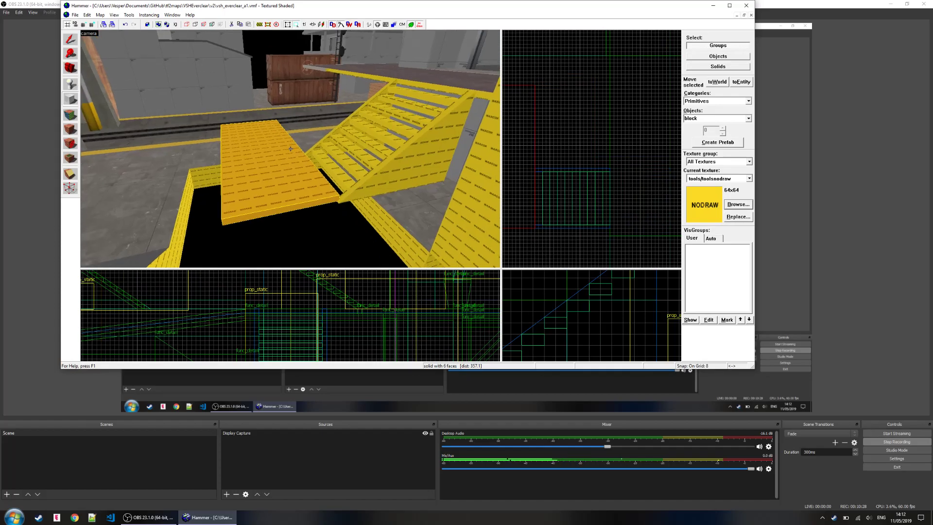
{"action": "left_click_drag", "start_coordinate": [384, 7], "coordinate": [385, 1]}
- Select the wedge panel on the stairs' open side and move its two bottom corners down 24 units by vertex editing
{"action": "key", "text": "z"}
{"action": "key", "text": "a"}
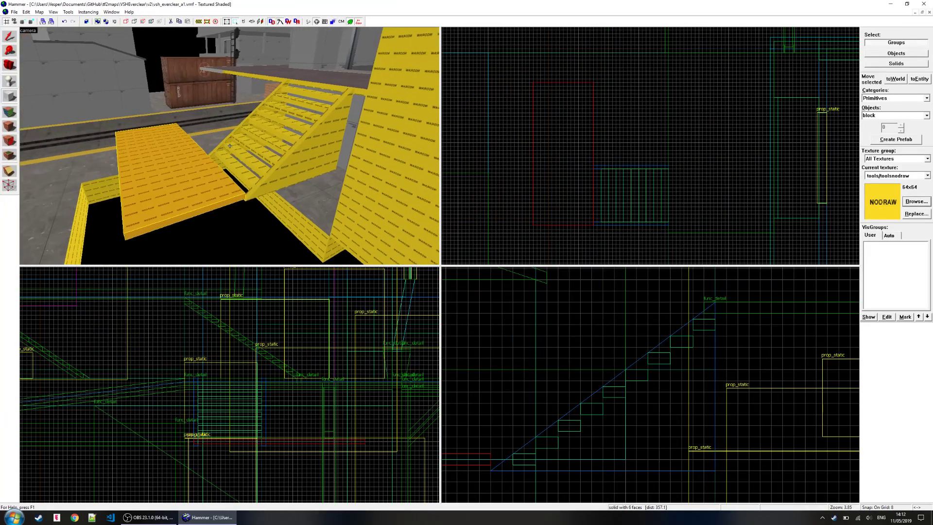
{"action": "key", "text": "a"}
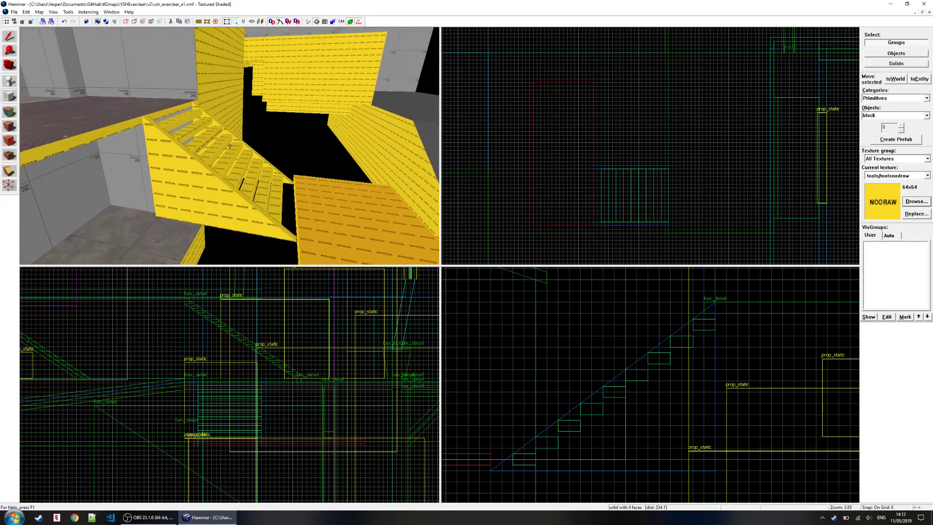
{"action": "key", "text": "z"}
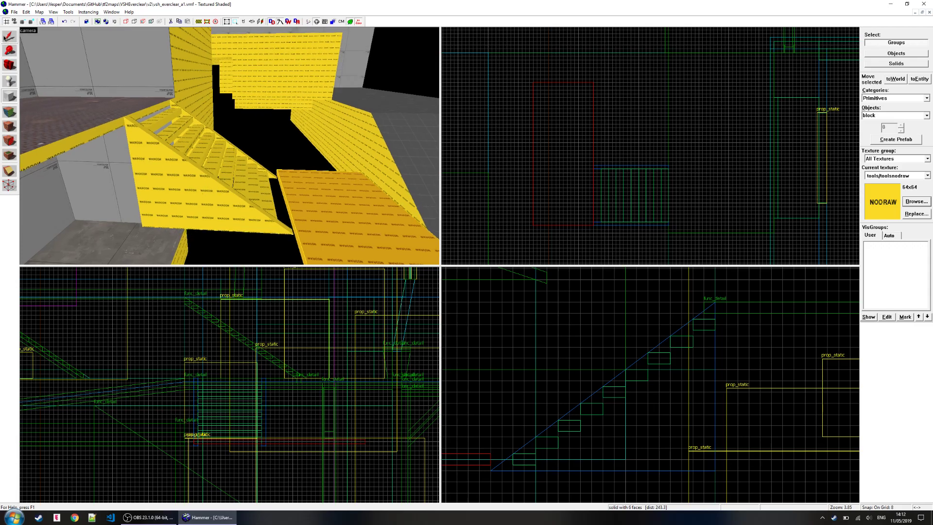
{"action": "left_click", "coordinate": [174, 196]}
{"action": "key", "text": "ctrl+e"}
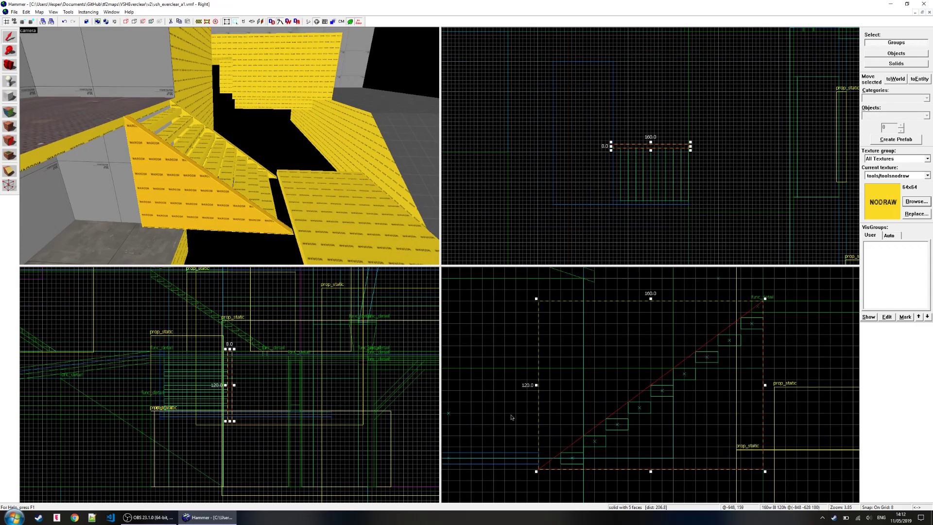
{"action": "scroll", "coordinate": [511, 416], "scroll_direction": "down", "scroll_amount": 2}
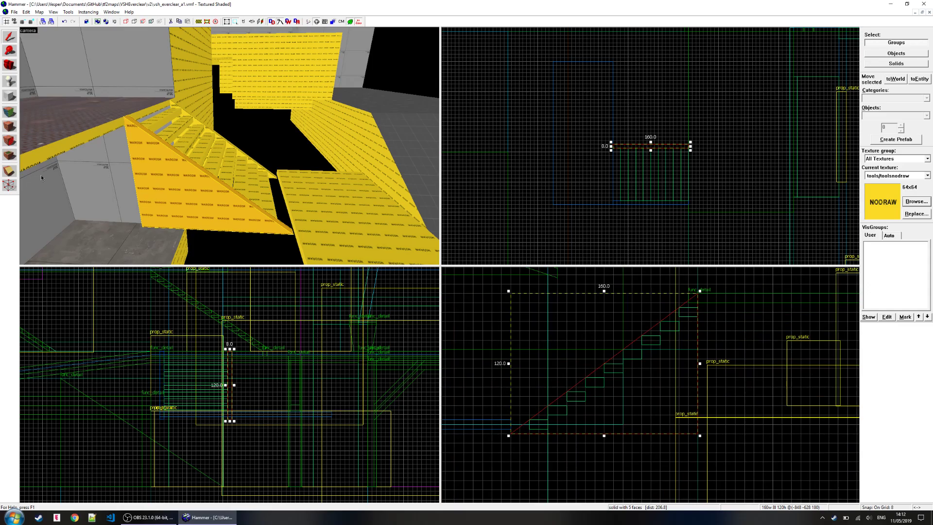
{"action": "left_click", "coordinate": [9, 185]}
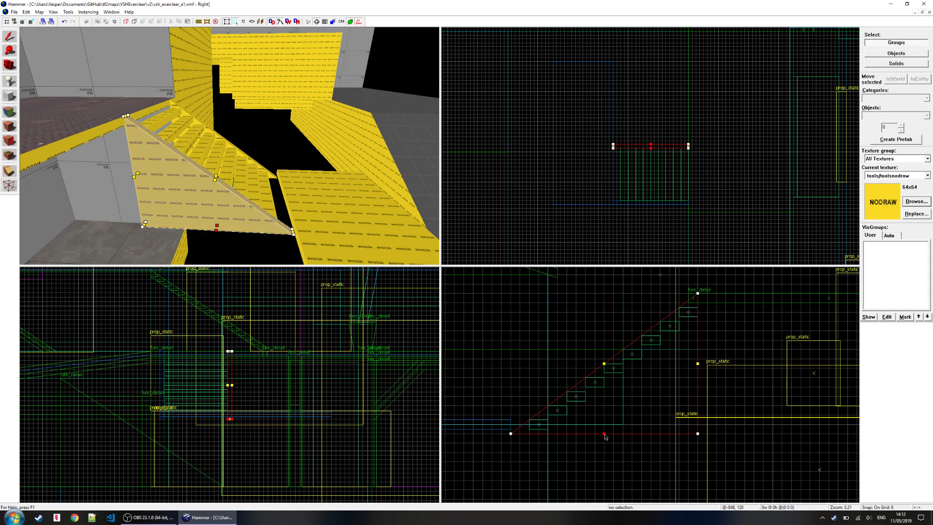
{"action": "left_click_drag", "start_coordinate": [604, 434], "coordinate": [515, 465]}
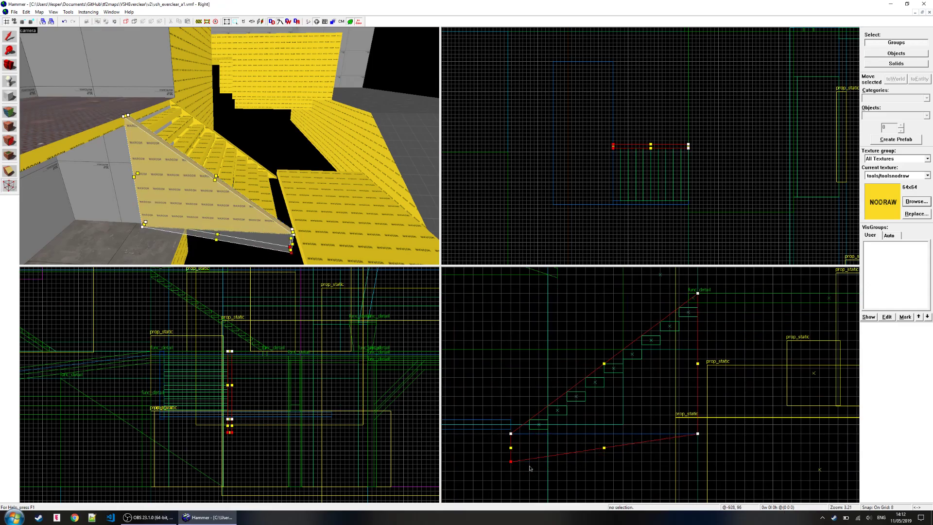
{"action": "left_click_drag", "start_coordinate": [697, 435], "coordinate": [698, 461]}
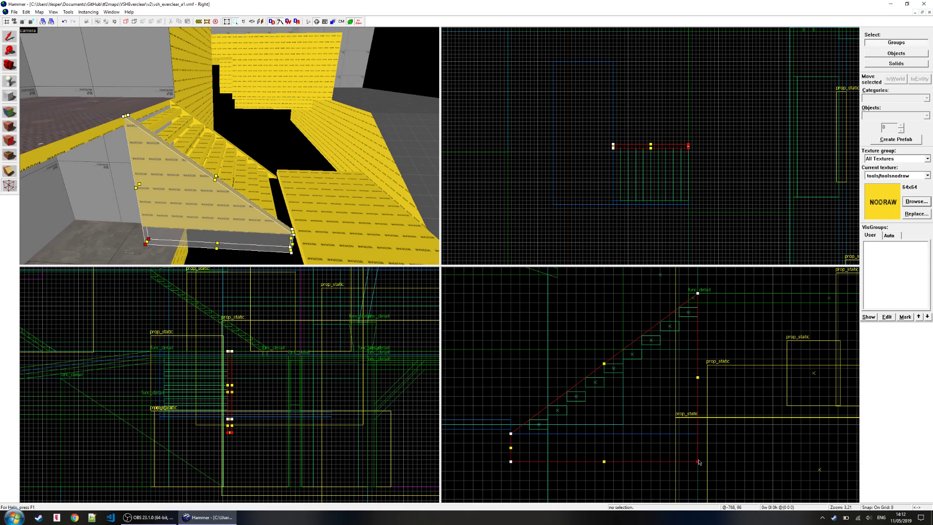
- Clip the panel parallel to its slope, keeping only a sloped strip 8 units deep along the upper edge
{"action": "left_click", "coordinate": [15, 38]}
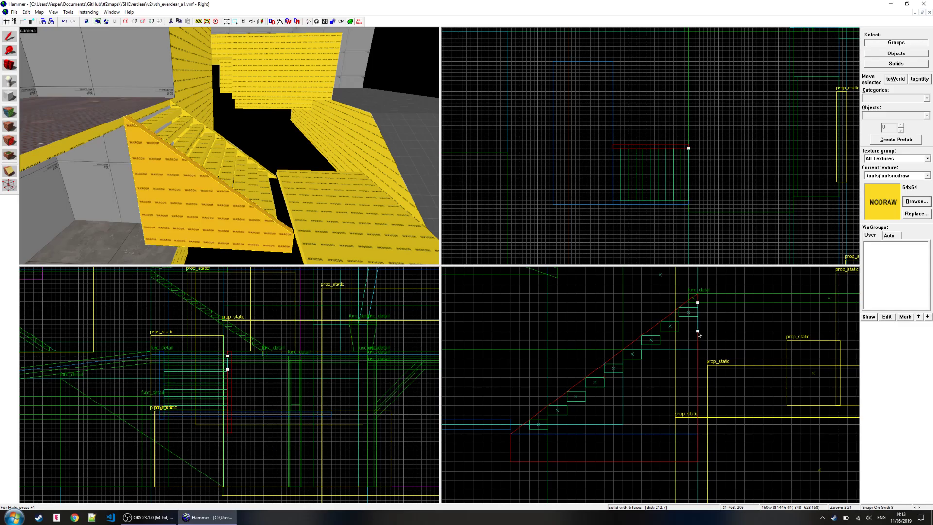
{"action": "left_click_drag", "start_coordinate": [697, 331], "coordinate": [660, 331]}
{"action": "left_click", "coordinate": [7, 176]}
{"action": "key", "text": "Return"}
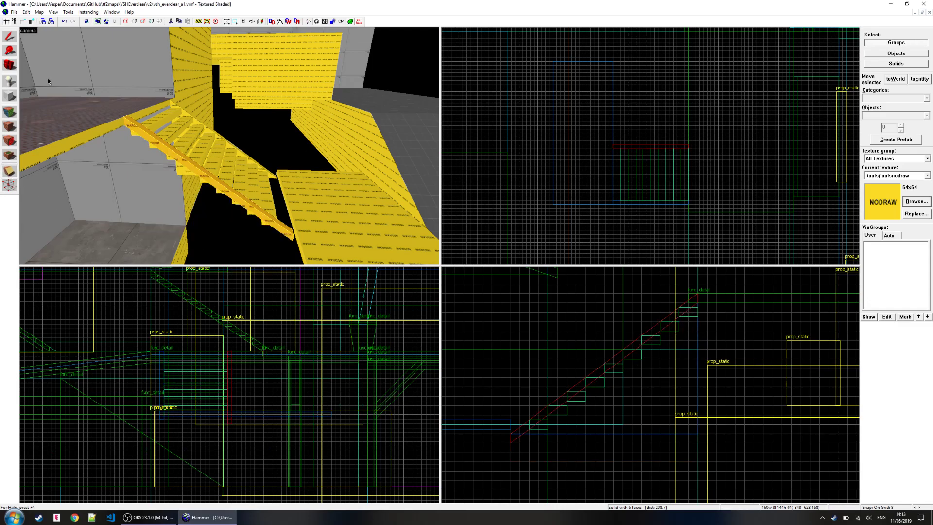
- Lower both ends of the strip's bottom edge by 16 units with vertex editing, making the stringer 24 units deep
{"action": "key", "text": "z"}
{"action": "key", "text": "w"}
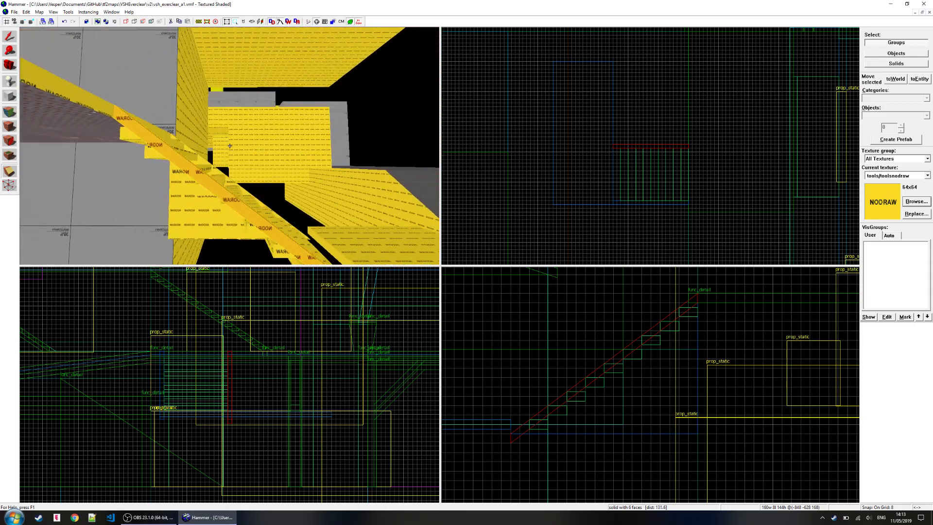
{"action": "key", "text": "z"}
{"action": "left_click", "coordinate": [9, 185]}
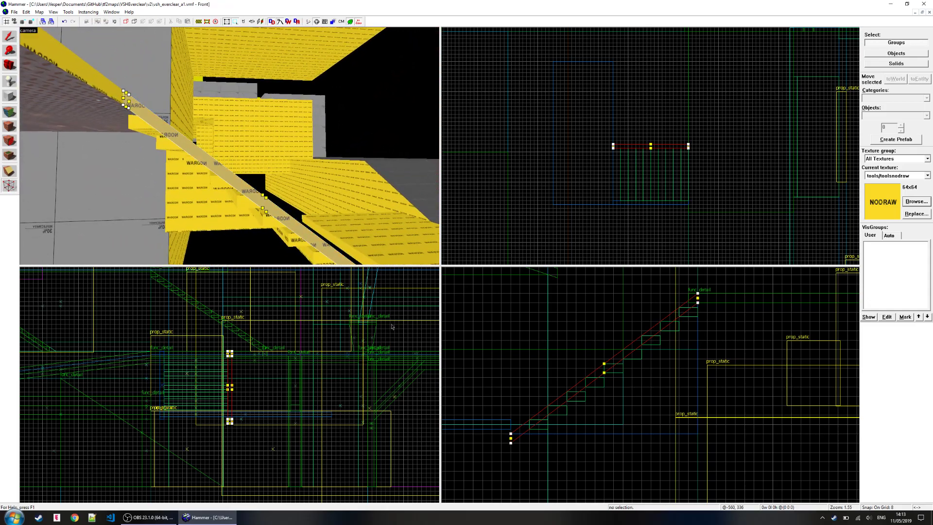
{"action": "left_click", "coordinate": [511, 442]}
{"action": "left_click", "coordinate": [697, 303], "text": "ctrl"}
{"action": "left_click_drag", "start_coordinate": [699, 306], "coordinate": [699, 322]}
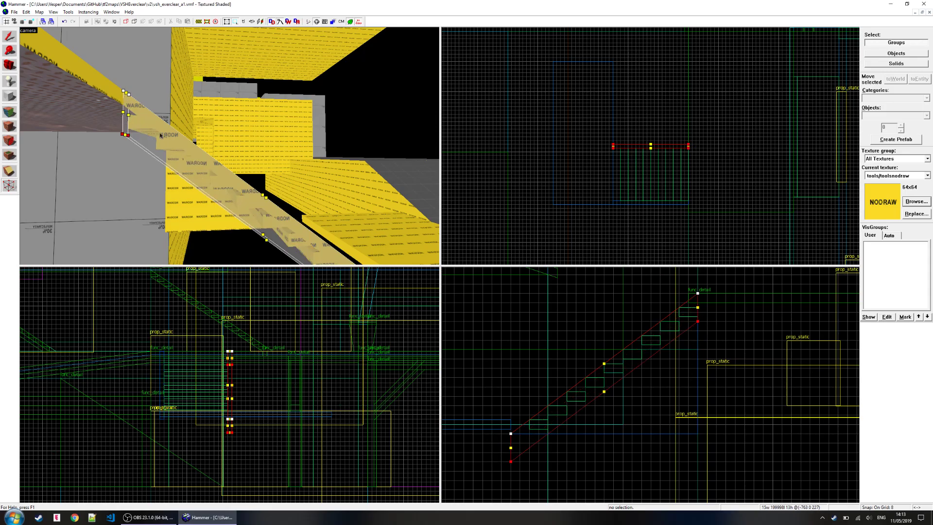
{"action": "left_click", "coordinate": [10, 37]}
- Raise the stringer's bottom edge by 4 units on the 4-unit grid, making it 20 units deep, and deselect it
{"action": "key", "text": "z"}
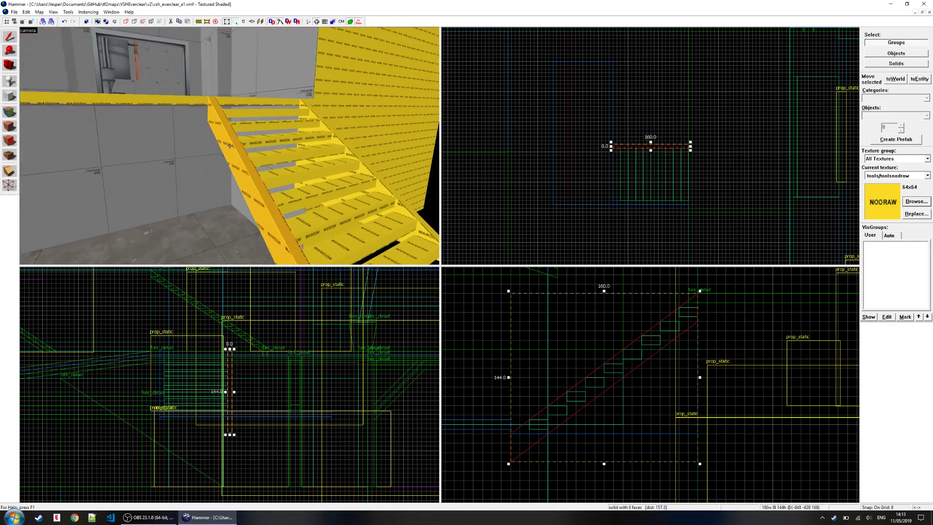
{"action": "key", "text": "w"}
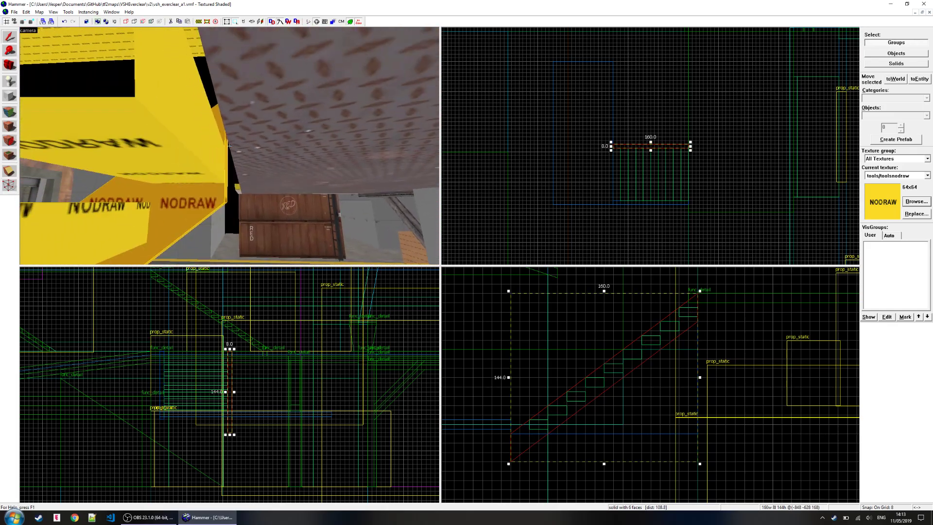
{"action": "left_click", "coordinate": [10, 184]}
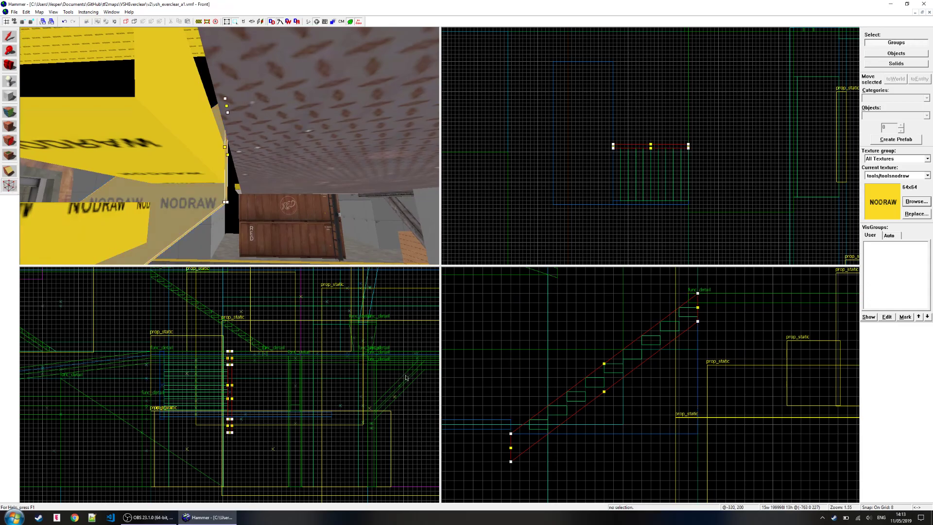
{"action": "key", "text": "bracketleft"}
{"action": "left_click", "coordinate": [511, 461]}
{"action": "left_click", "coordinate": [697, 321], "text": "ctrl"}
{"action": "left_click_drag", "start_coordinate": [698, 322], "coordinate": [698, 319]}
{"action": "left_click", "coordinate": [9, 35]}
{"action": "key", "text": "Escape"}
- Select the landing block at the foot of the stairs and lower it by 12 units
{"action": "key", "text": "z"}
{"action": "key", "text": "s"}
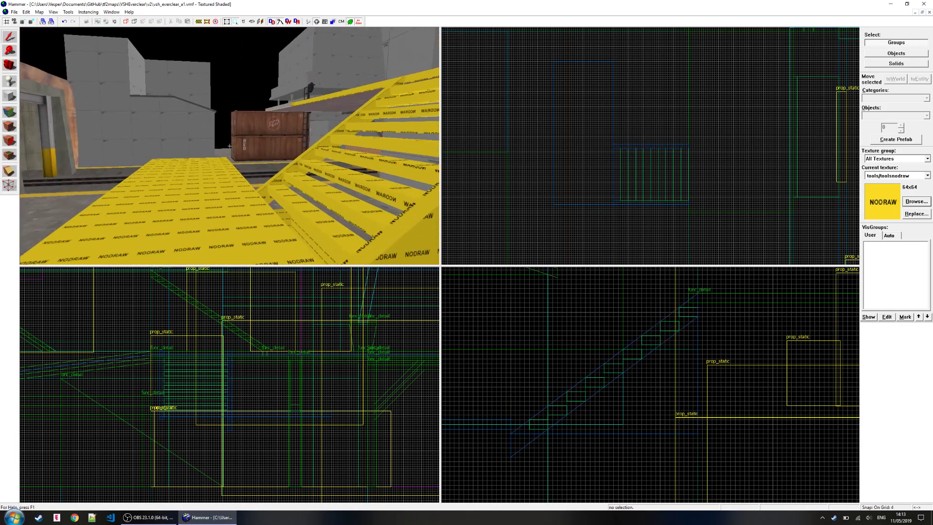
{"action": "key", "text": "s"}
{"action": "key", "text": "z"}
{"action": "left_click", "coordinate": [186, 125]}
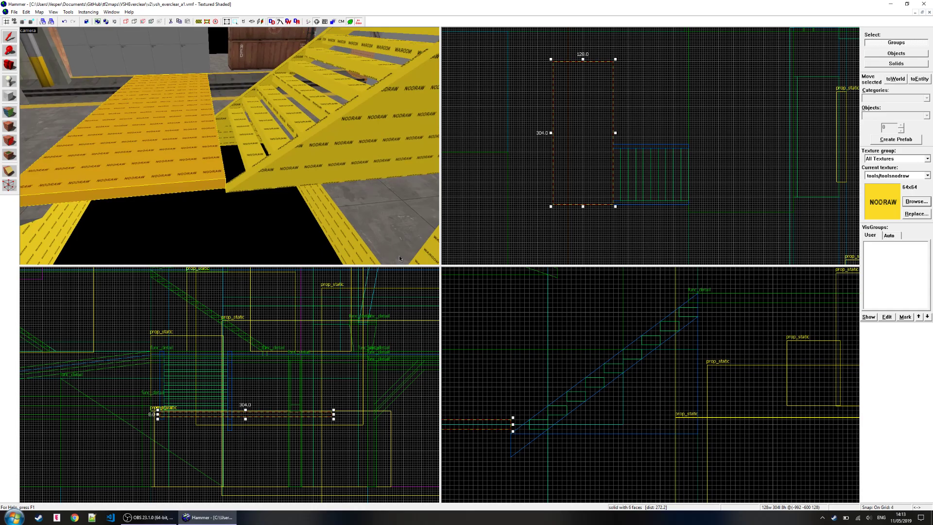
{"action": "middle_click_drag", "start_coordinate": [533, 396], "coordinate": [593, 371]}
{"action": "key", "text": "bracketright"}
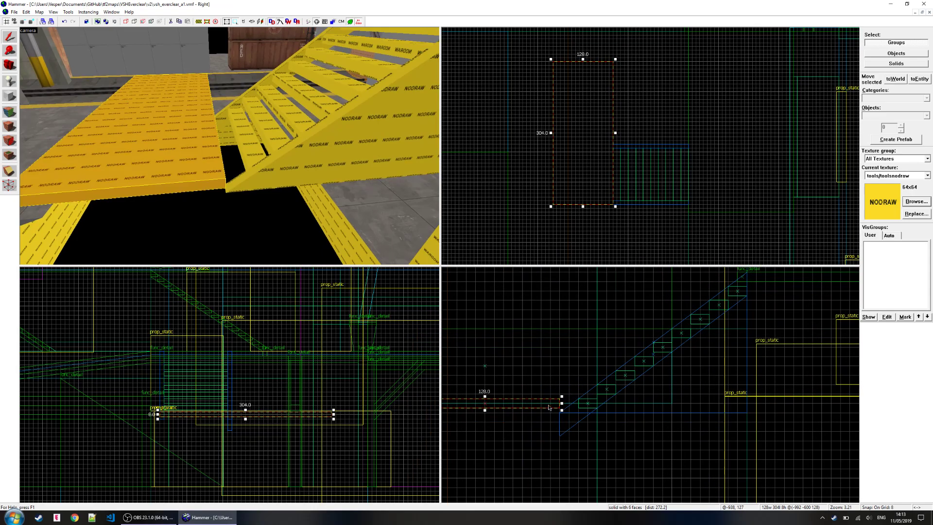
{"action": "key", "text": "Down"}
{"action": "left_click_drag", "start_coordinate": [549, 410], "coordinate": [548, 420]}
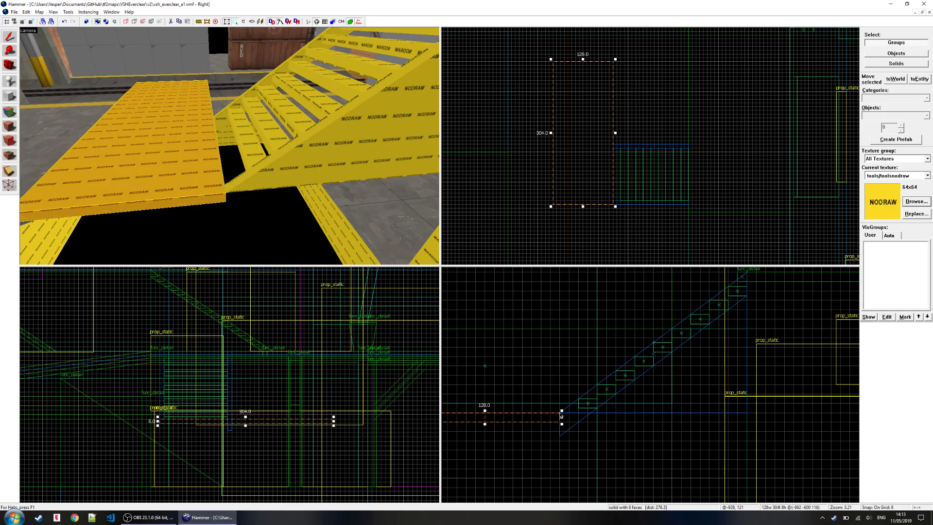
- Delete the leftover triangular side panel along the near side of the stairs
{"action": "scroll", "coordinate": [573, 424], "scroll_direction": "down", "scroll_amount": 1}
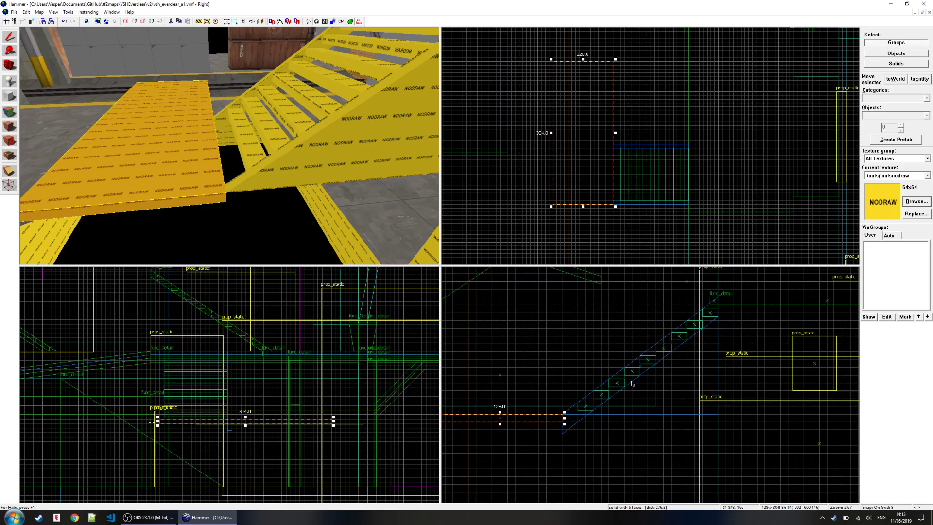
{"action": "scroll", "coordinate": [572, 414], "scroll_direction": "up", "scroll_amount": 4}
{"action": "key", "text": "bracketleft"}
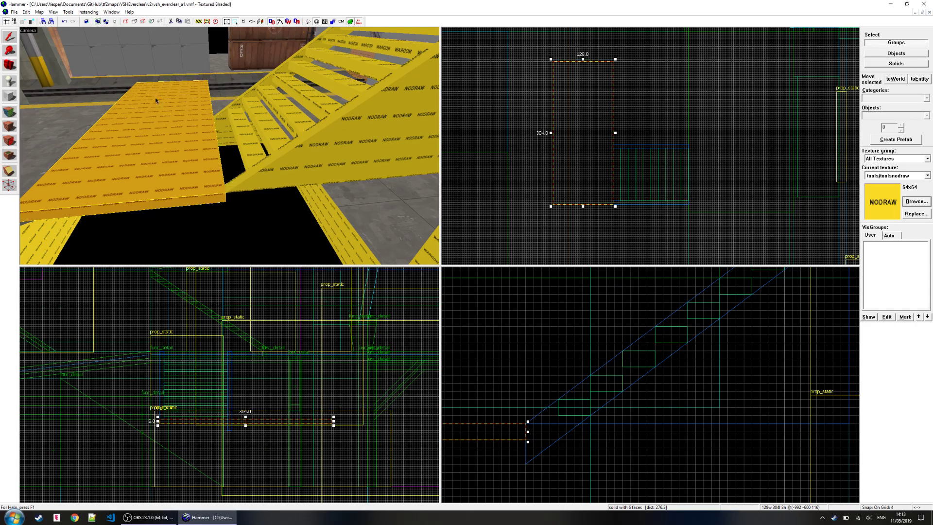
{"action": "key", "text": "z"}
{"action": "key", "text": "a"}
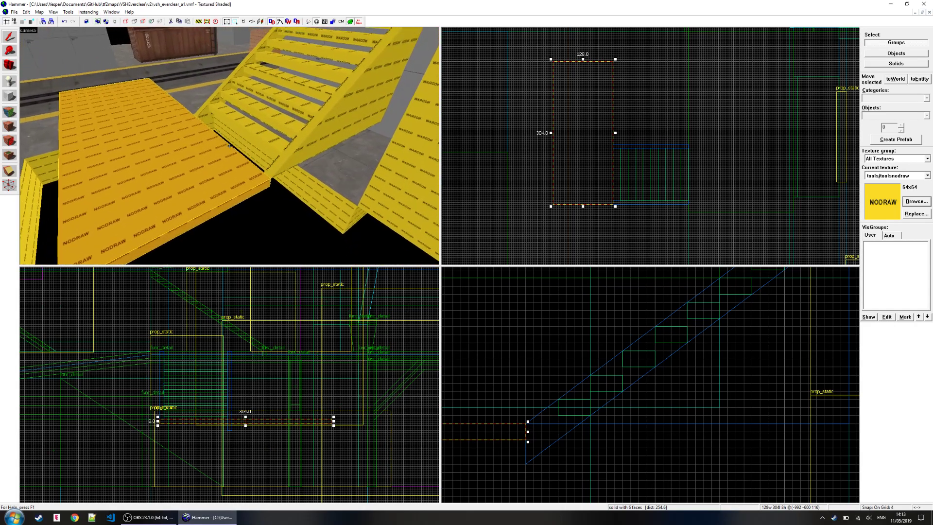
{"action": "key", "text": "z"}
{"action": "left_click", "coordinate": [306, 146]}
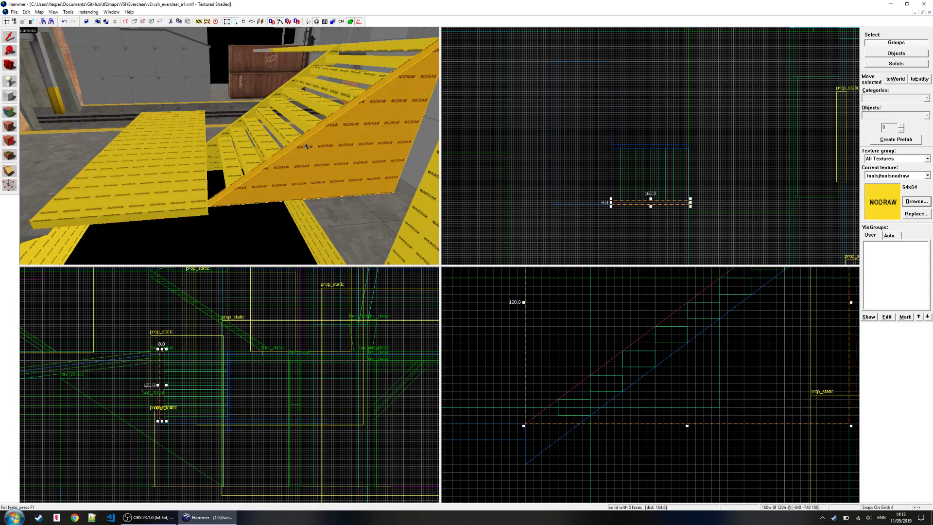
{"action": "key", "text": "Delete"}
{"action": "key", "text": "ctrl+z"}
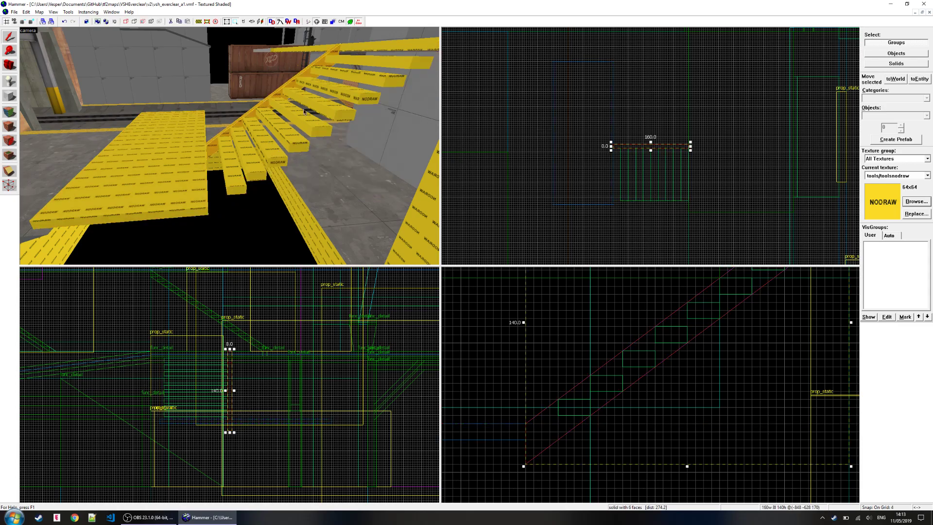
- Copy the remaining sloped stringer 120 units across to the open side of the steps
{"action": "scroll", "coordinate": [615, 153], "scroll_direction": "up", "scroll_amount": 4}
{"action": "left_click_drag", "start_coordinate": [656, 123], "coordinate": [656, 240]}
{"action": "key", "text": "w"}
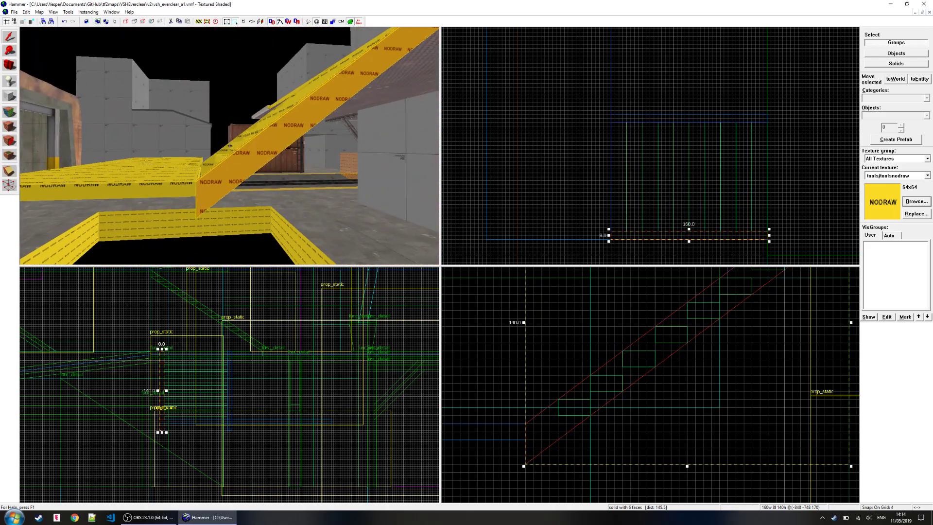
{"action": "key", "text": "s"}
{"action": "key", "text": "z"}
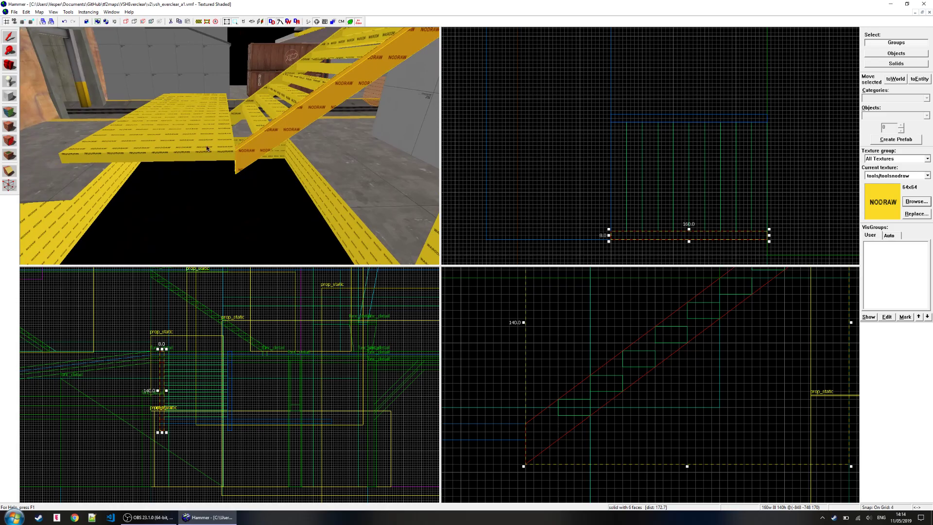
- Extend the landing block's underside down to the lower end of the stringer, and deselect it
{"action": "left_click", "coordinate": [213, 147]}
{"action": "middle_click_drag", "start_coordinate": [542, 381], "coordinate": [651, 351]}
{"action": "scroll", "coordinate": [585, 391], "scroll_direction": "down", "scroll_amount": 2}
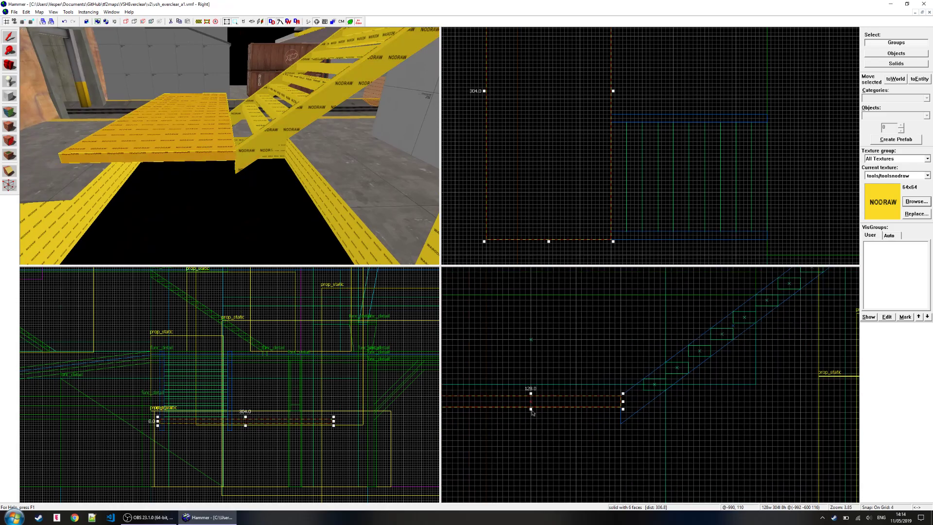
{"action": "left_click_drag", "start_coordinate": [530, 410], "coordinate": [532, 424]}
{"action": "left_click", "coordinate": [576, 447]}
- Select both stringers and all the steps between them and tie them together as a func_detail entity
{"action": "key", "text": "z"}
{"action": "key", "text": "w"}
{"action": "key", "text": "s"}
{"action": "key", "text": "w"}
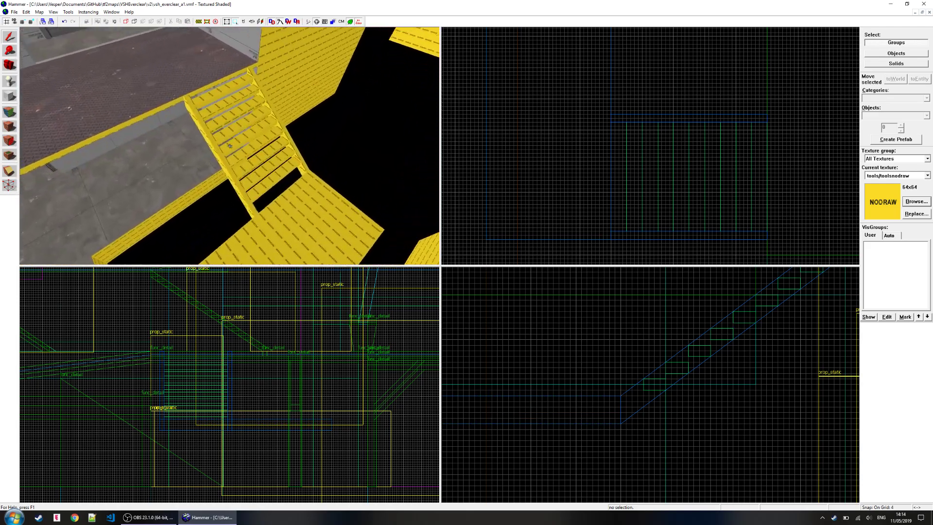
{"action": "key", "text": "z"}
{"action": "scroll", "coordinate": [211, 185], "scroll_direction": "up", "scroll_amount": 1}
{"action": "left_click", "coordinate": [202, 220]}
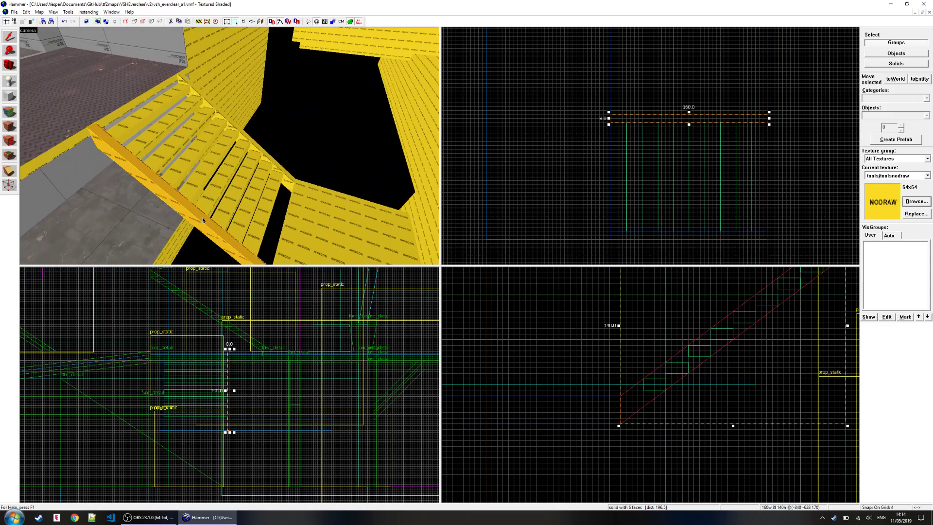
{"action": "left_click", "coordinate": [260, 231], "text": "ctrl"}
{"action": "left_click", "coordinate": [243, 219], "text": "ctrl"}
{"action": "left_click", "coordinate": [226, 208], "text": "ctrl"}
{"action": "left_click", "coordinate": [211, 196], "text": "ctrl"}
{"action": "left_click", "coordinate": [195, 183], "text": "ctrl"}
{"action": "left_click", "coordinate": [181, 168], "text": "ctrl"}
{"action": "left_click", "coordinate": [167, 154], "text": "ctrl"}
{"action": "left_click", "coordinate": [157, 145], "text": "ctrl"}
{"action": "left_click", "coordinate": [137, 118], "text": "ctrl"}
{"action": "left_click", "coordinate": [211, 108], "text": "ctrl"}
{"action": "key", "text": "ctrl+t"}
{"action": "left_click", "coordinate": [578, 177]}
- Copy the func_detail staircase sideways, aligning the copy's outer edge with the far end of the landing
{"action": "key", "text": "z"}
{"action": "key", "text": "s"}
{"action": "key", "text": "z"}
{"action": "scroll", "coordinate": [602, 163], "scroll_direction": "down", "scroll_amount": 2}
{"action": "middle_click_drag", "start_coordinate": [602, 163], "coordinate": [548, 194]}
{"action": "left_click_drag", "start_coordinate": [587, 181], "coordinate": [582, 98]}
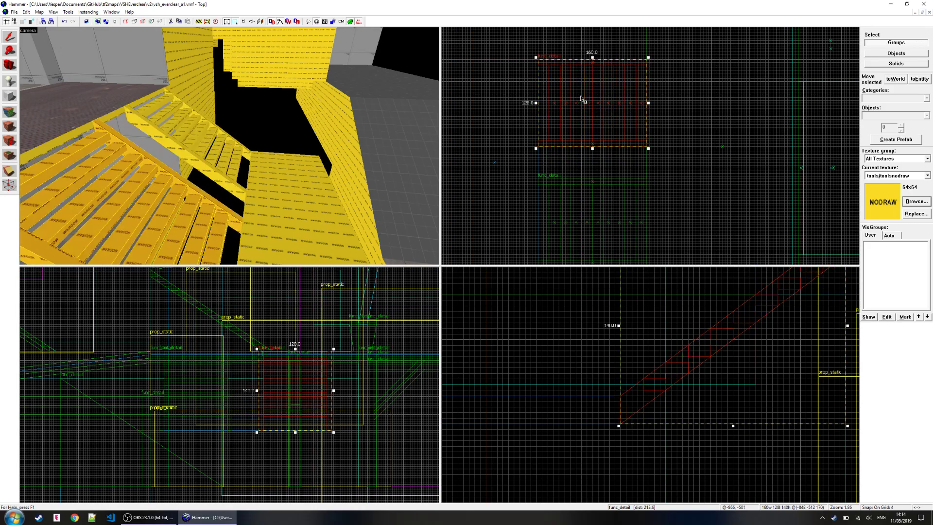
- Flip the copied staircase horizontally and lower it 120 units so it descends from the landing
{"action": "right_click", "coordinate": [581, 97]}
{"action": "mouse_move", "coordinate": [627, 241]}
{"action": "left_click", "coordinate": [688, 242]}
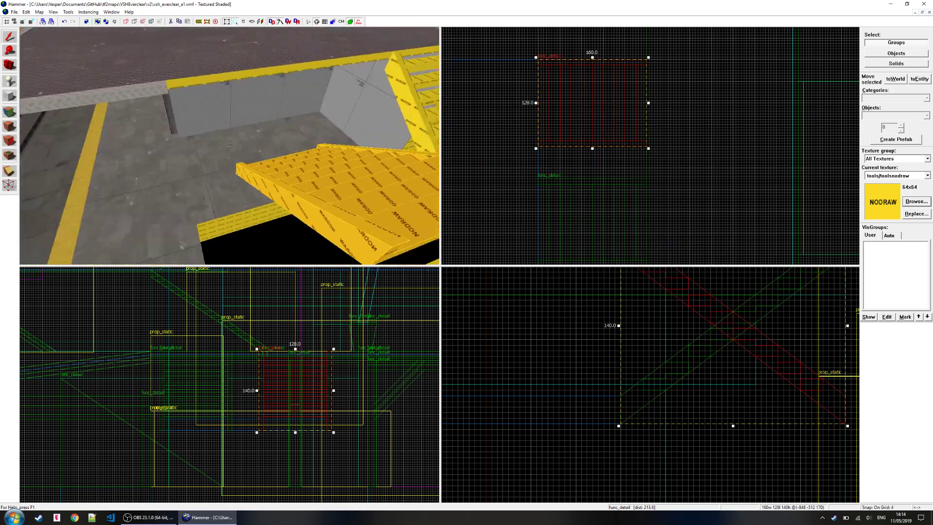
{"action": "scroll", "coordinate": [598, 356], "scroll_direction": "down", "scroll_amount": 2}
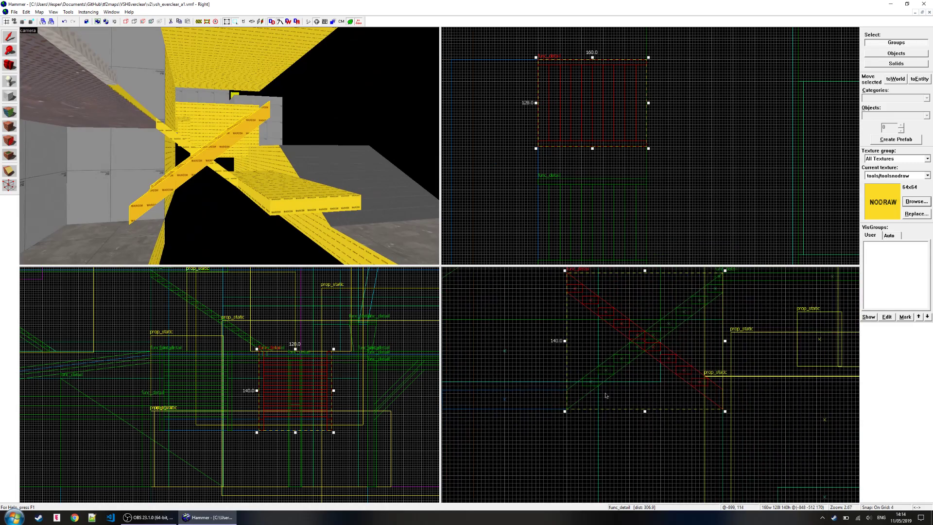
{"action": "left_click_drag", "start_coordinate": [641, 337], "coordinate": [639, 454]}
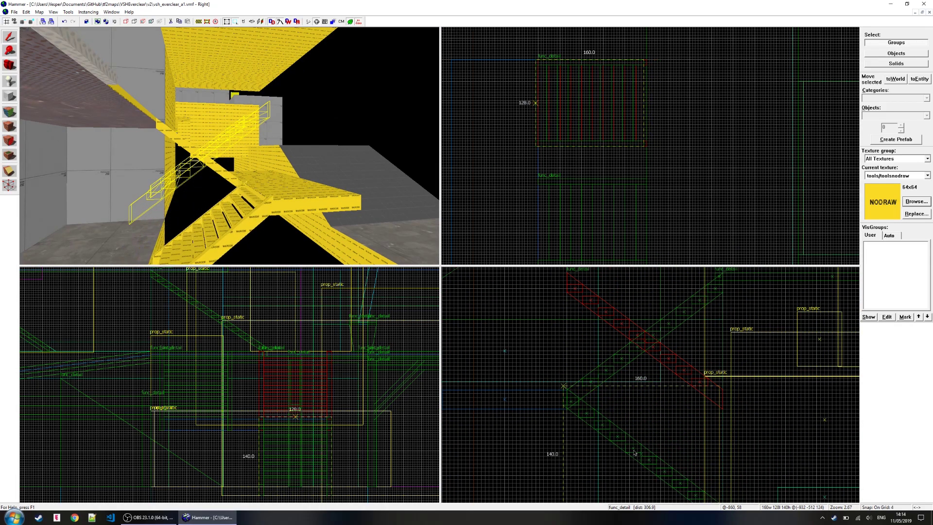
- Clip the lower flight horizontally at floor level, keeping only the part above the floor
{"action": "key", "text": "z"}
{"action": "key", "text": "w"}
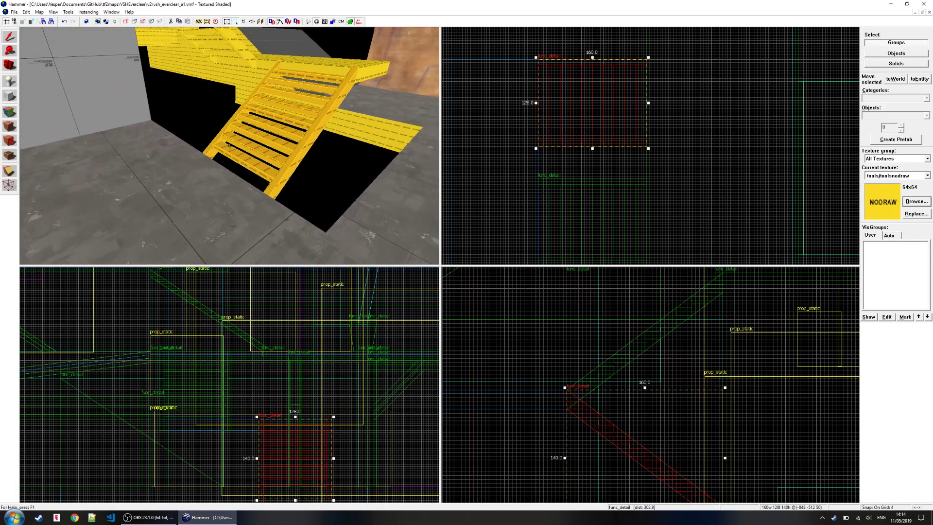
{"action": "key", "text": "d"}
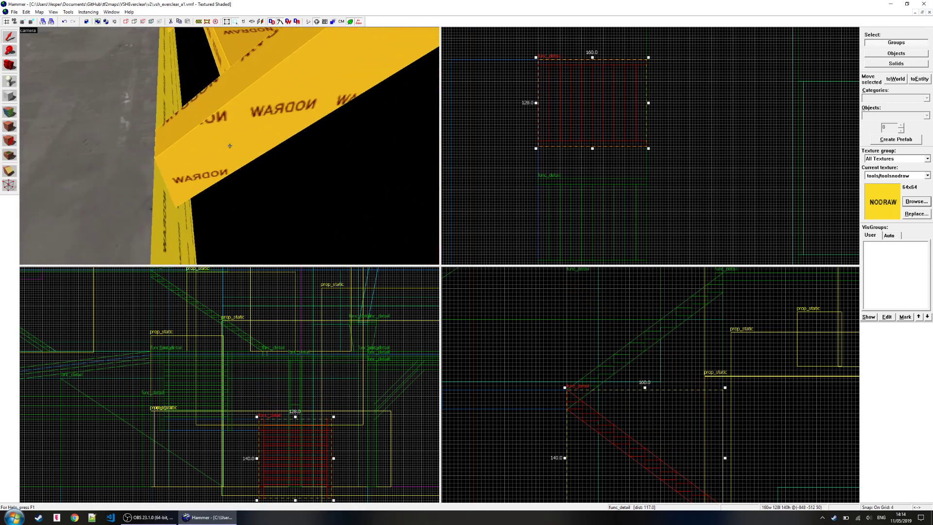
{"action": "key", "text": "s"}
{"action": "key", "text": "z"}
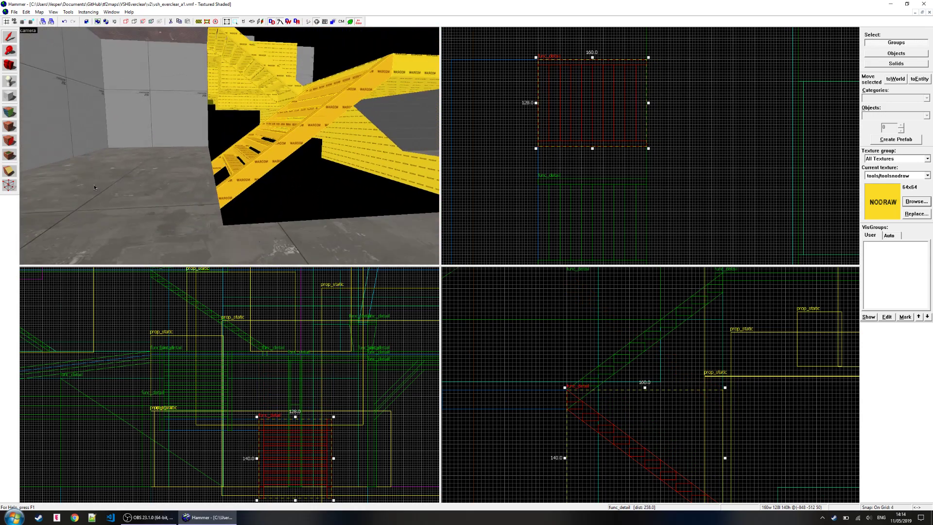
{"action": "left_click", "coordinate": [13, 170]}
{"action": "scroll", "coordinate": [649, 417], "scroll_direction": "up", "scroll_amount": 4}
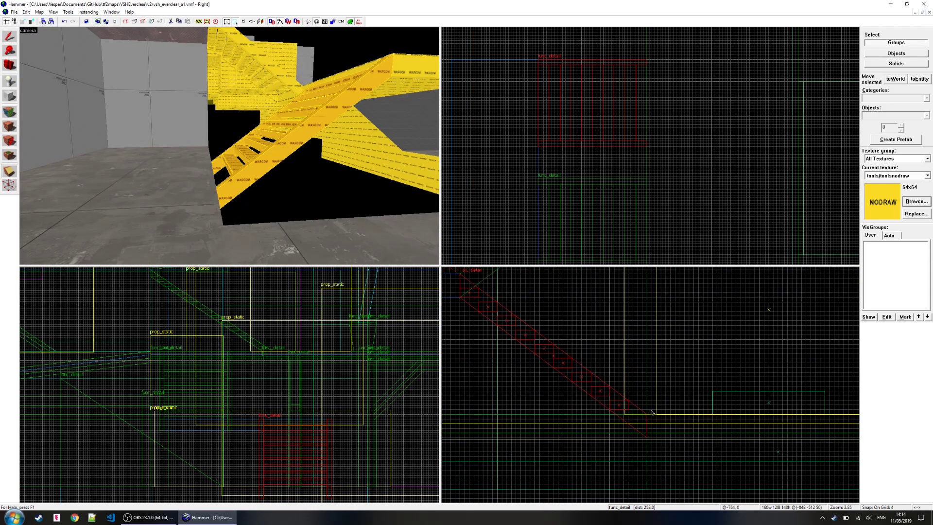
{"action": "left_click_drag", "start_coordinate": [649, 417], "coordinate": [642, 415]}
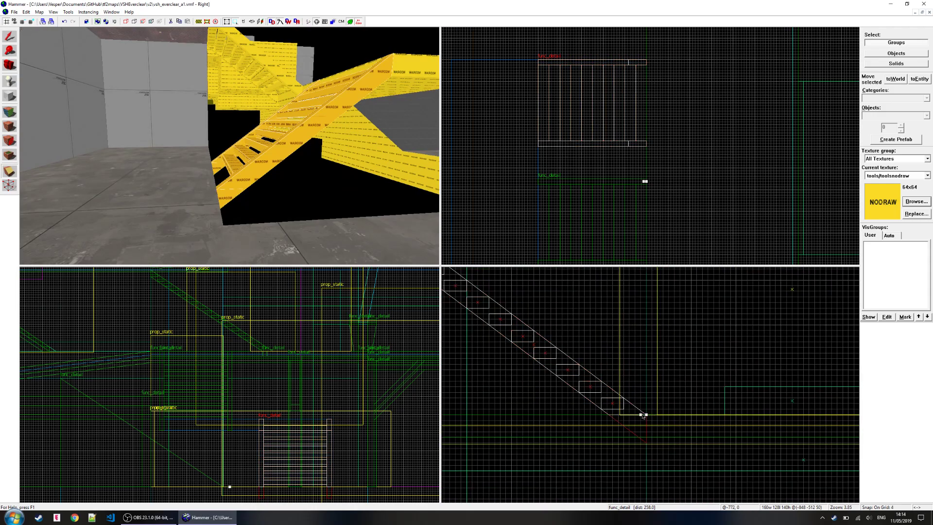
{"action": "key", "text": "Return"}
- Add a 64-unit-deep nodraw floor block spanning the stairs' and landing's footprint, and apply the surrounding concrete floor texture to its top
{"action": "key", "text": "w"}
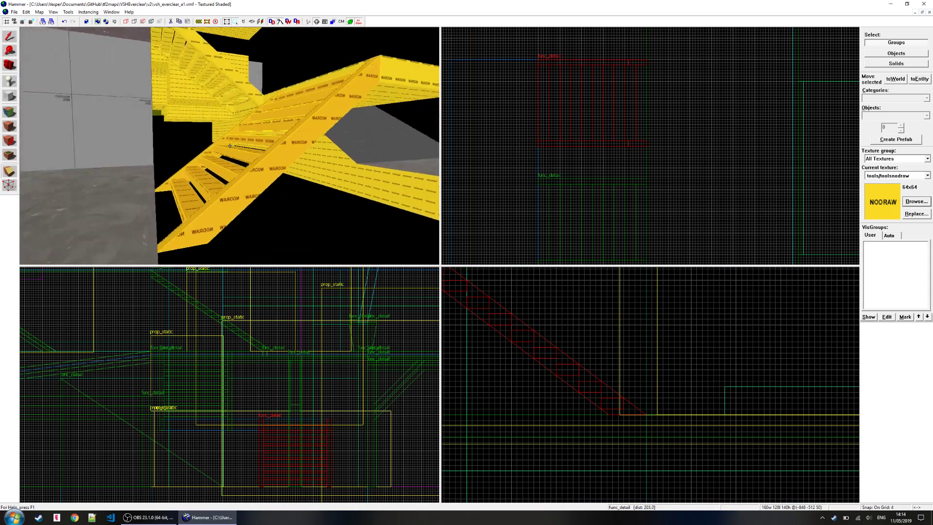
{"action": "key", "text": "s"}
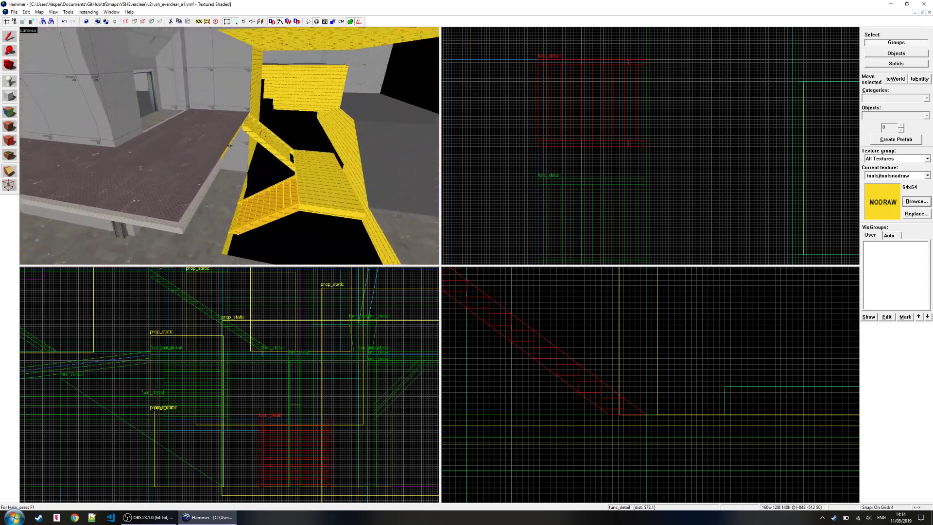
{"action": "key", "text": "z"}
{"action": "key", "text": "shift+b"}
{"action": "left_click_drag", "start_coordinate": [97, 196], "coordinate": [209, 90]}
{"action": "scroll", "coordinate": [540, 160], "scroll_direction": "up", "scroll_amount": 3}
{"action": "scroll", "coordinate": [541, 160], "scroll_direction": "up", "scroll_amount": 1}
{"action": "key", "text": "bracketright"}
{"action": "key", "text": "bracketright"}
{"action": "key", "text": "shift+b"}
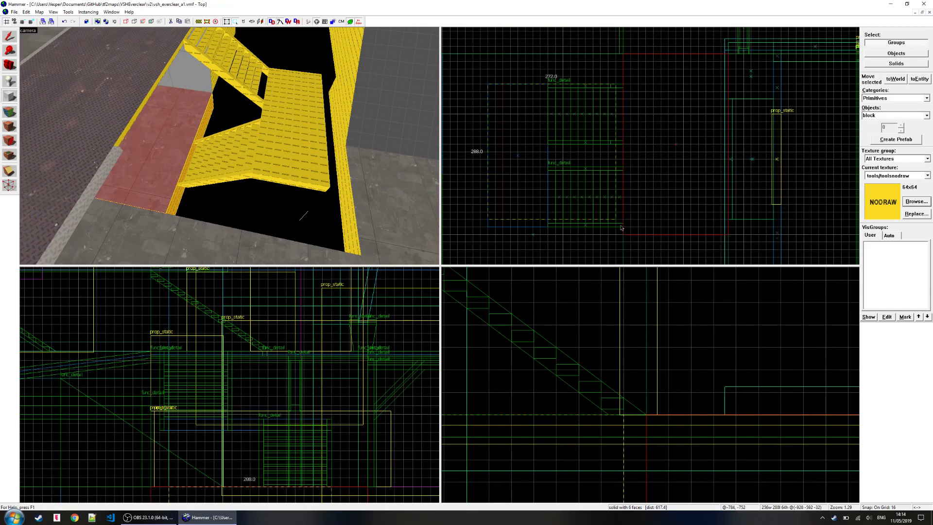
{"action": "left_click_drag", "start_coordinate": [488, 85], "coordinate": [624, 227]}
{"action": "key", "text": "Return"}
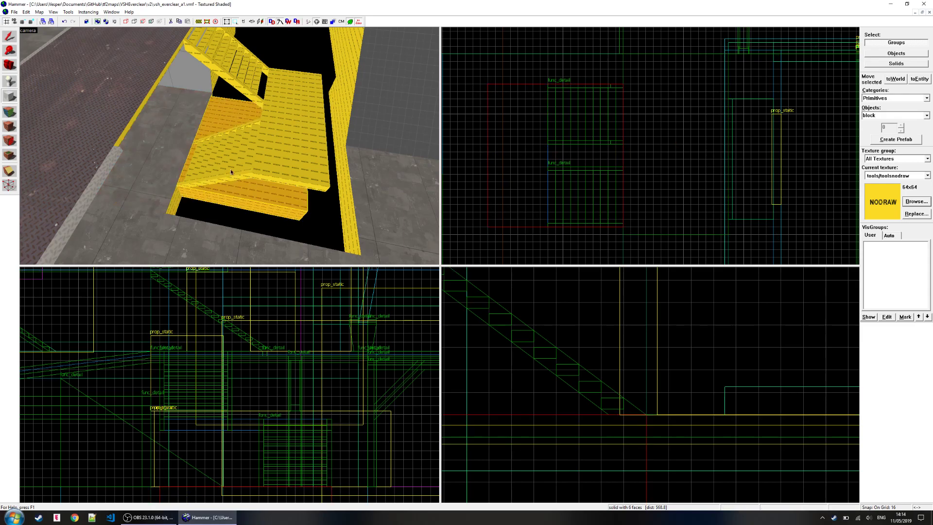
{"action": "left_click", "coordinate": [8, 117]}
{"action": "left_click", "coordinate": [530, 194]}
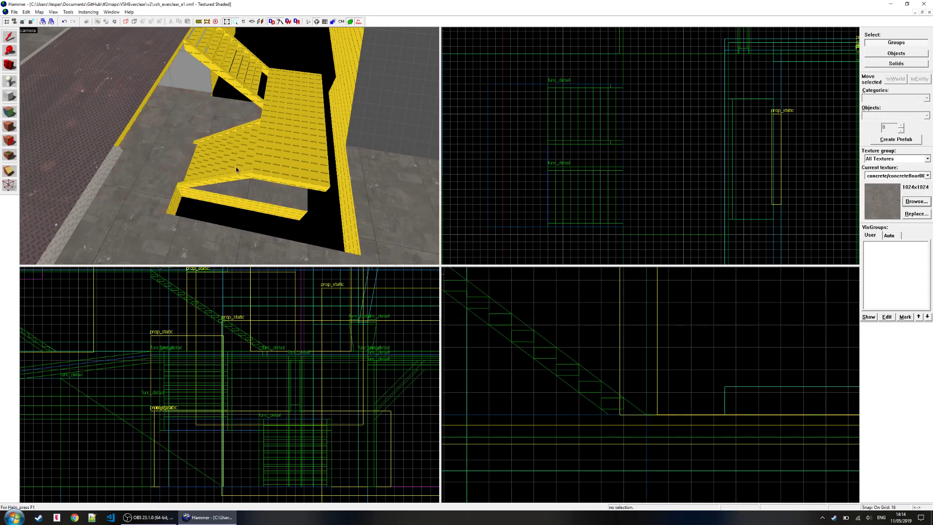
- Create a tools/toolsnodraw block 384 by 400 units beside the stairs, reaching from the floor to the upper wall
{"action": "key", "text": "z"}
{"action": "key", "text": "w"}
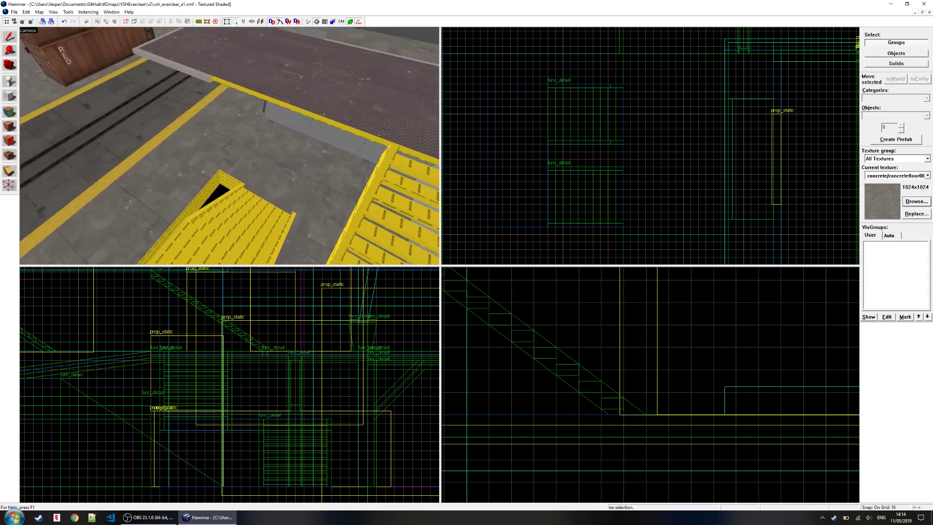
{"action": "key", "text": "w"}
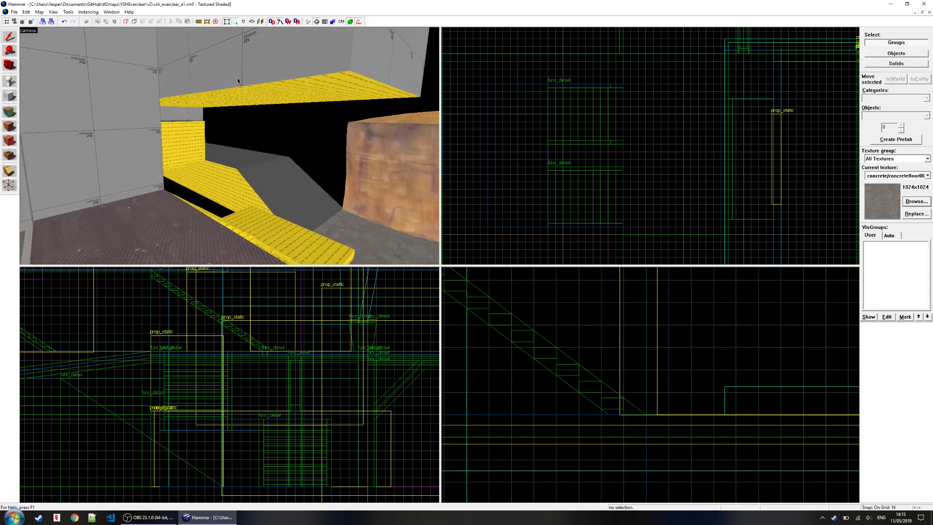
{"action": "left_click", "coordinate": [229, 145]}
{"action": "key", "text": "w"}
{"action": "key", "text": "z"}
{"action": "left_click", "coordinate": [10, 96]}
{"action": "left_click", "coordinate": [883, 175]}
{"action": "left_click", "coordinate": [894, 199]}
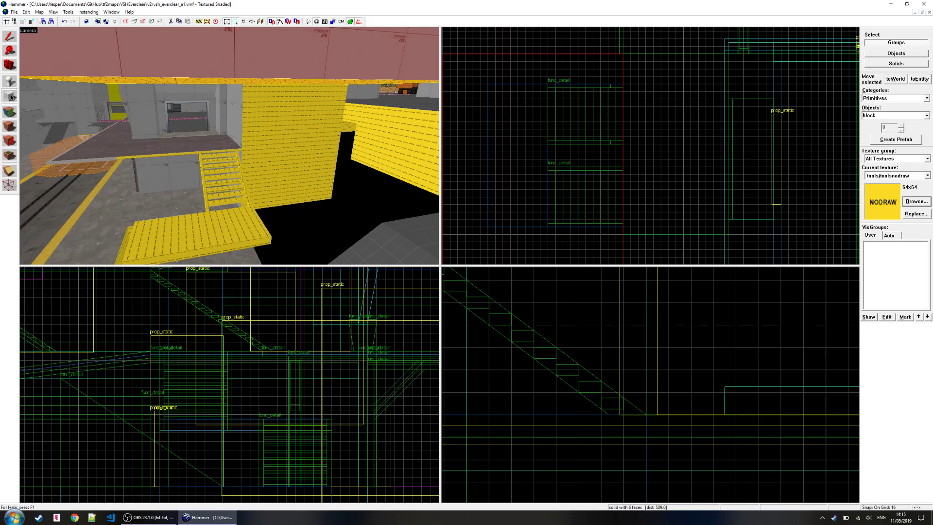
{"action": "scroll", "coordinate": [523, 149], "scroll_direction": "down", "scroll_amount": 3}
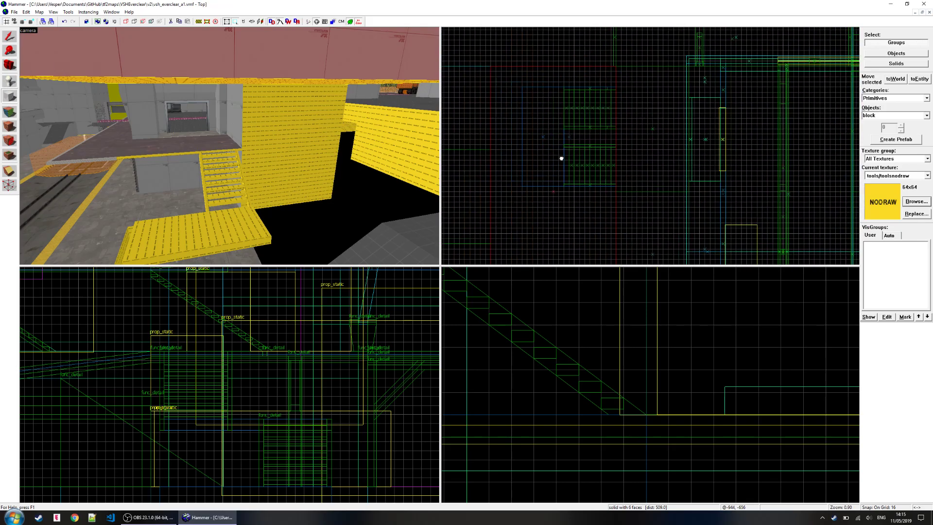
{"action": "mouse_move", "coordinate": [554, 150]}
{"action": "left_mouse_down"}
{"action": "mouse_move", "coordinate": [559, 183]}
{"action": "mouse_move", "coordinate": [560, 119]}
{"action": "mouse_move", "coordinate": [515, 100]}
{"action": "mouse_move", "coordinate": [626, 226]}
{"action": "left_mouse_up"}
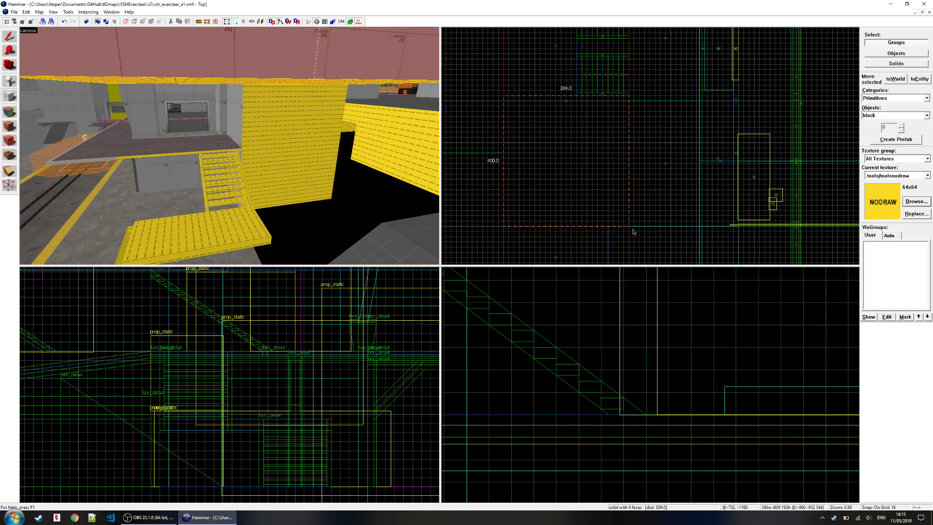
{"action": "scroll", "coordinate": [364, 344], "scroll_direction": "down", "scroll_amount": 5}
{"action": "left_click_drag", "start_coordinate": [262, 355], "coordinate": [219, 452]}
{"action": "key", "text": "Return"}
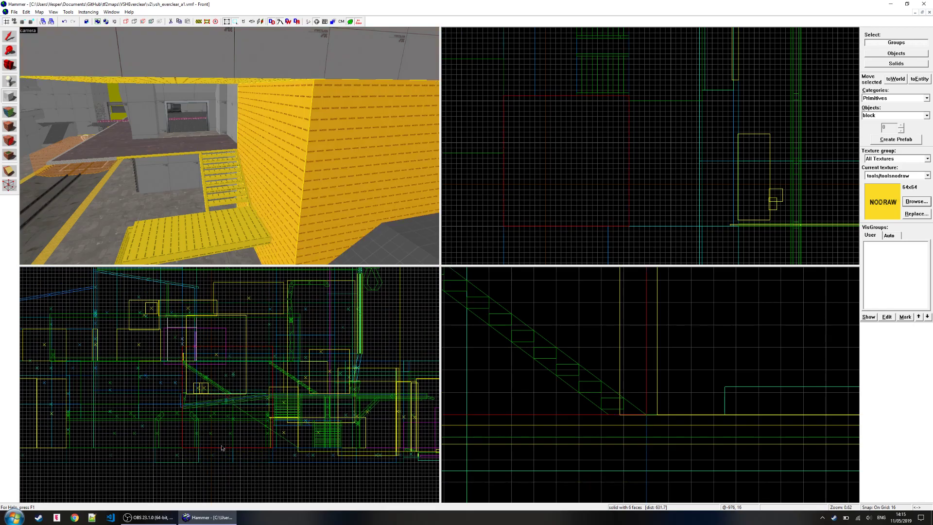
- Create two more full-height nodraw blocks: one past the lower flight's outer side, and one 96 by 304 units beyond the landing
{"action": "key", "text": "z"}
{"action": "key", "text": "a"}
{"action": "key", "text": "s"}
{"action": "key", "text": "w"}
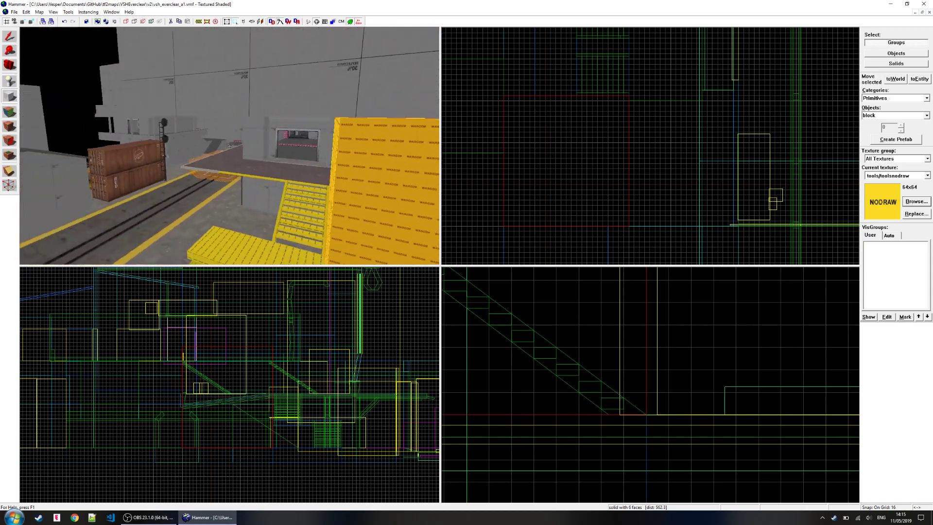
{"action": "key", "text": "s"}
{"action": "key", "text": "s"}
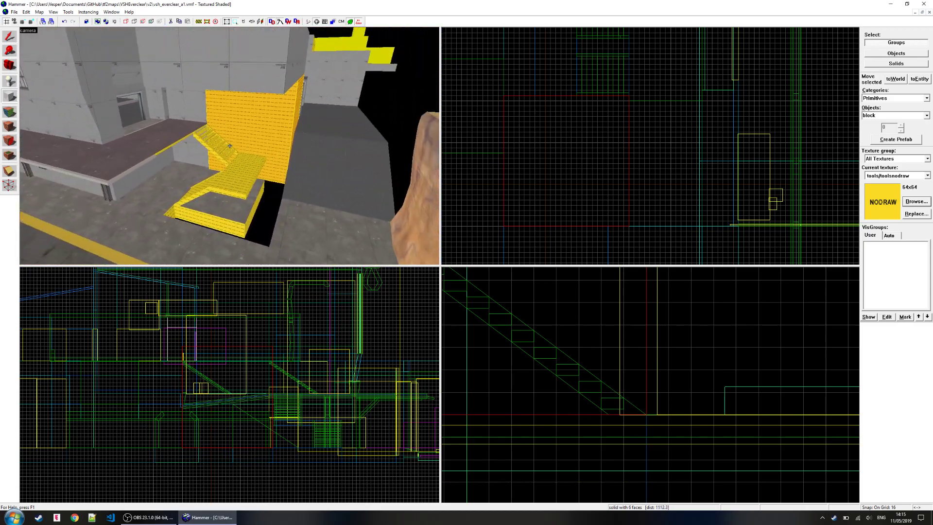
{"action": "key", "text": "z"}
{"action": "left_click", "coordinate": [6, 34]}
{"action": "left_click", "coordinate": [10, 95]}
{"action": "scroll", "coordinate": [548, 98], "scroll_direction": "down", "scroll_amount": 1}
{"action": "middle_click_drag", "start_coordinate": [547, 97], "coordinate": [547, 196]}
{"action": "left_click_drag", "start_coordinate": [509, 95], "coordinate": [614, 111]}
{"action": "key", "text": "Return"}
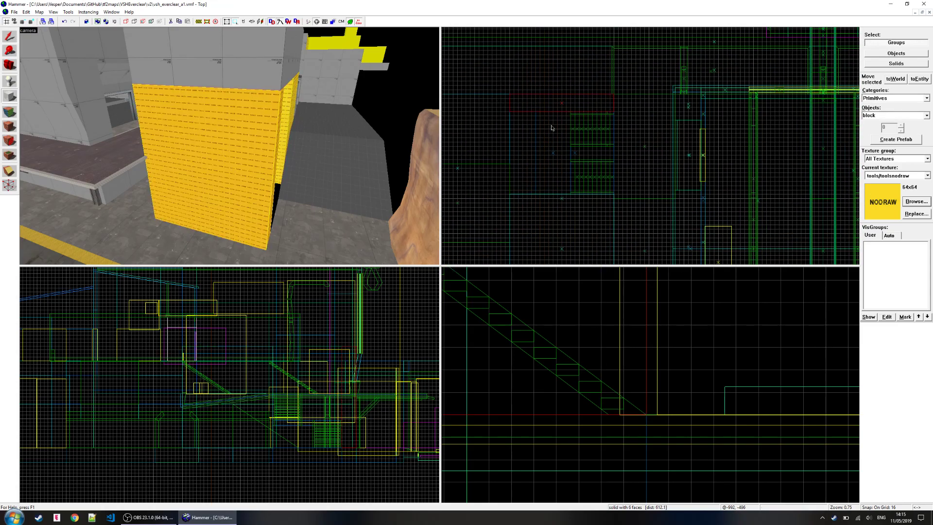
{"action": "left_click_drag", "start_coordinate": [510, 112], "coordinate": [539, 185]}
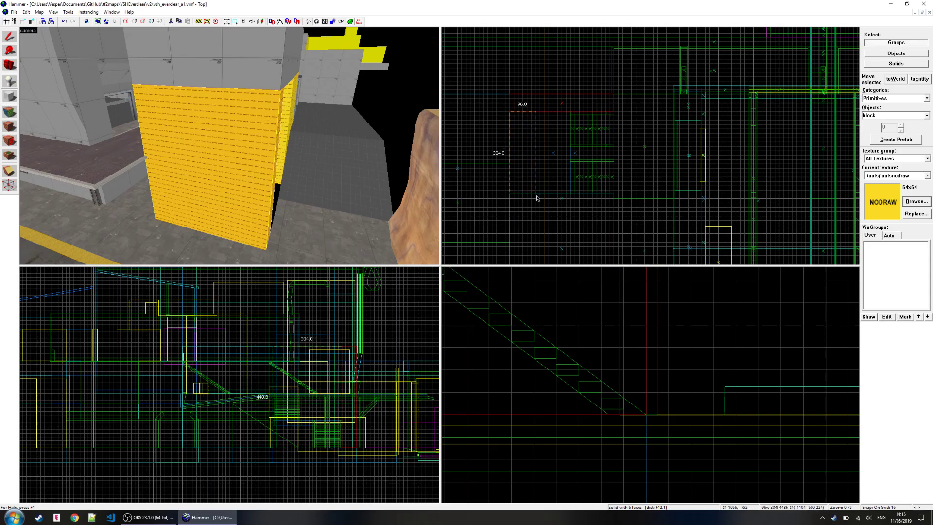
{"action": "key", "text": "Return"}
- Apply the dev/reflectivity_30 texture to the outer faces of the new nodraw wall blocks around the stairs
{"action": "left_click", "coordinate": [4, 114]}
{"action": "left_click", "coordinate": [194, 74]}
{"action": "right_click", "coordinate": [228, 119]}
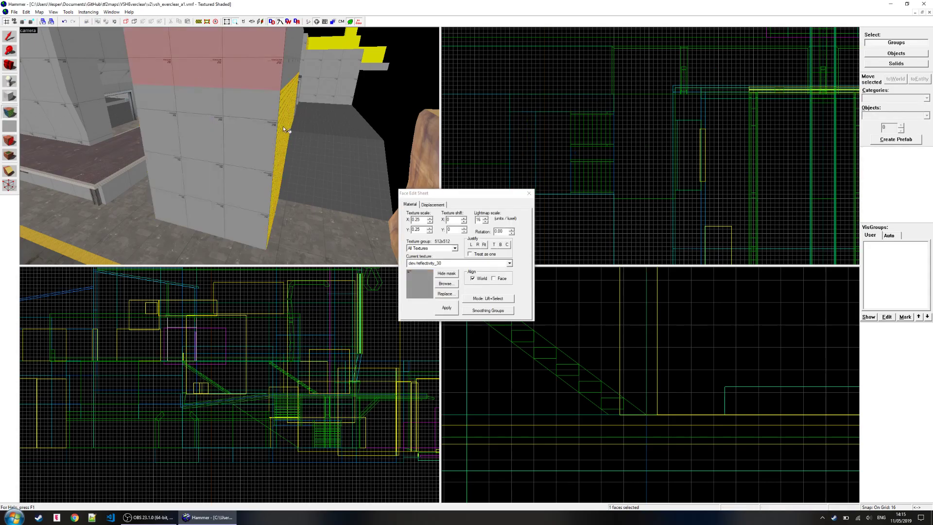
{"action": "key", "text": "z"}
{"action": "key", "text": "d"}
{"action": "key", "text": "z"}
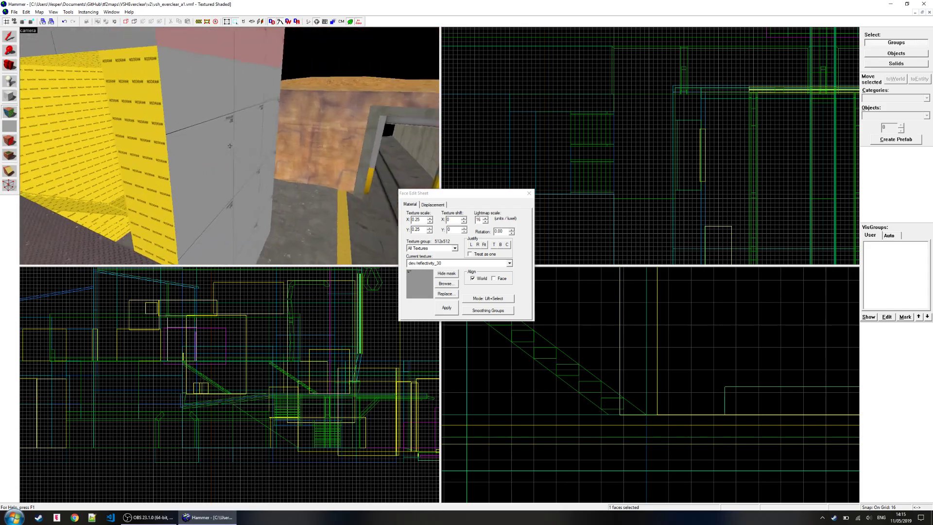
- Apply dev/reflectivity_30 to the stairwell's inner wall faces that still use nodraw
{"action": "key", "text": "z"}
{"action": "key", "text": "z"}
{"action": "key", "text": "z"}
{"action": "right_click", "coordinate": [190, 143]}
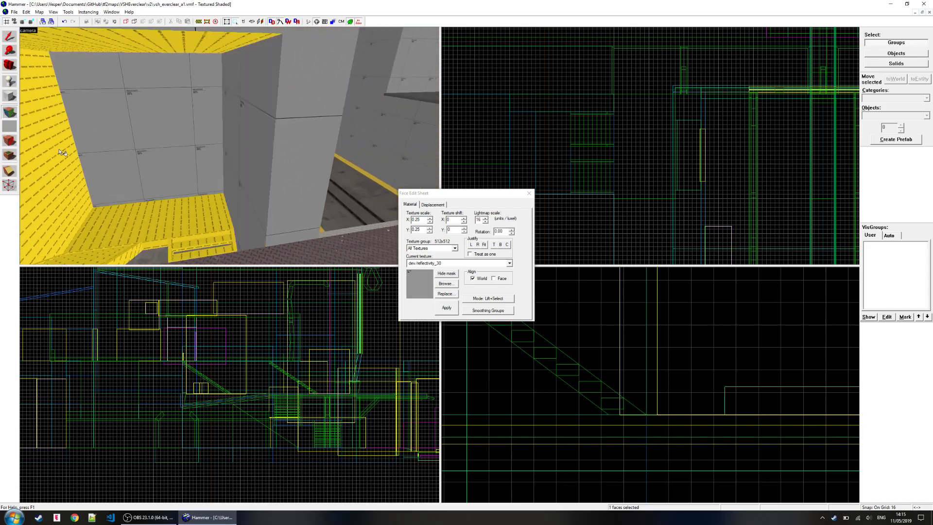
{"action": "right_click", "coordinate": [60, 147]}
{"action": "key", "text": "z"}
{"action": "key", "text": "z"}
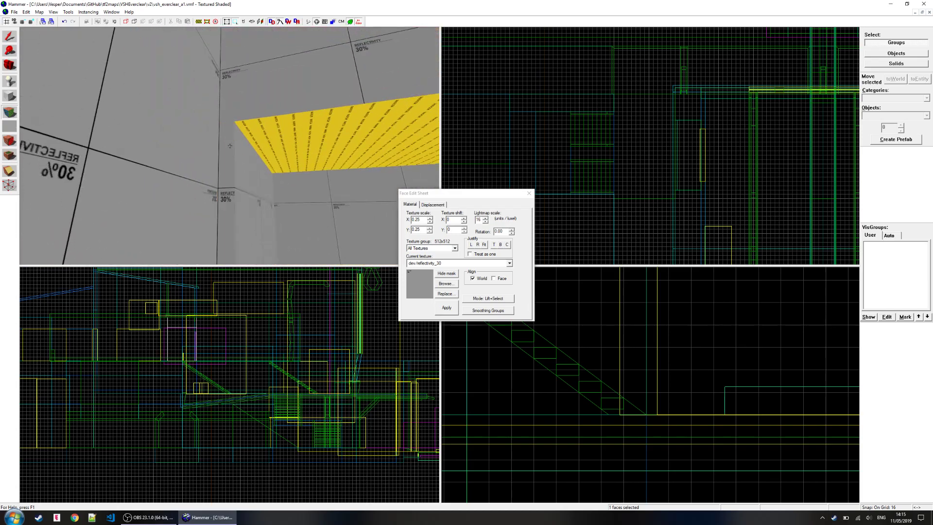
{"action": "key", "text": "z"}
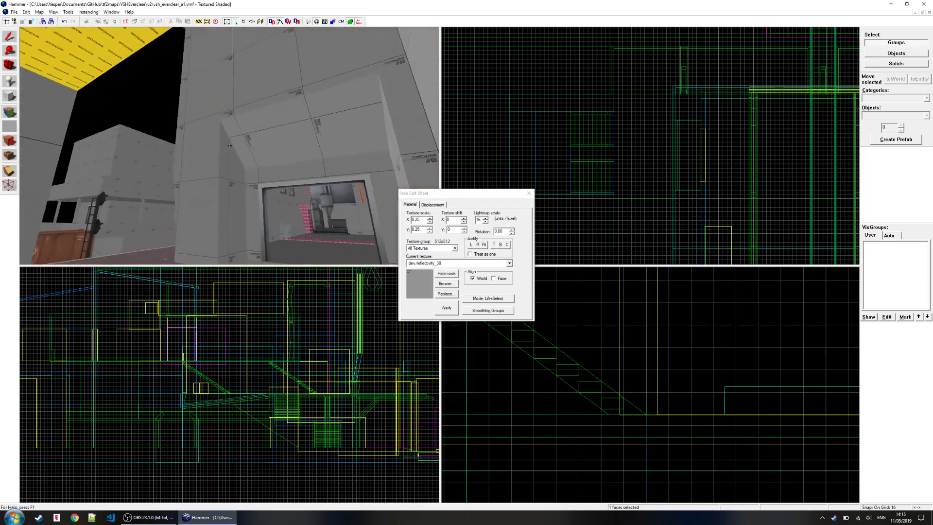
- Sample dev/dev_measuregeneric01b, apply it to the underside of the block above the stairs, and finish face editing
{"action": "left_click", "coordinate": [230, 145]}
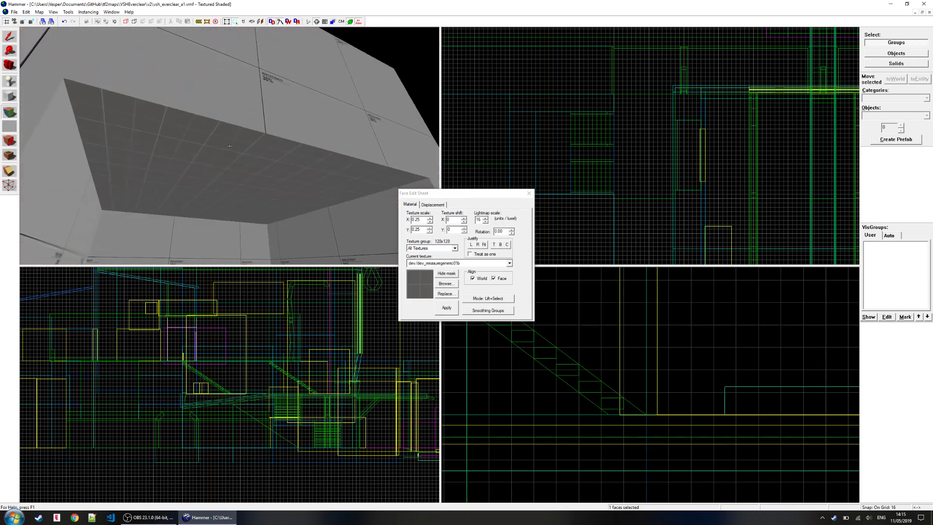
{"action": "key", "text": "z"}
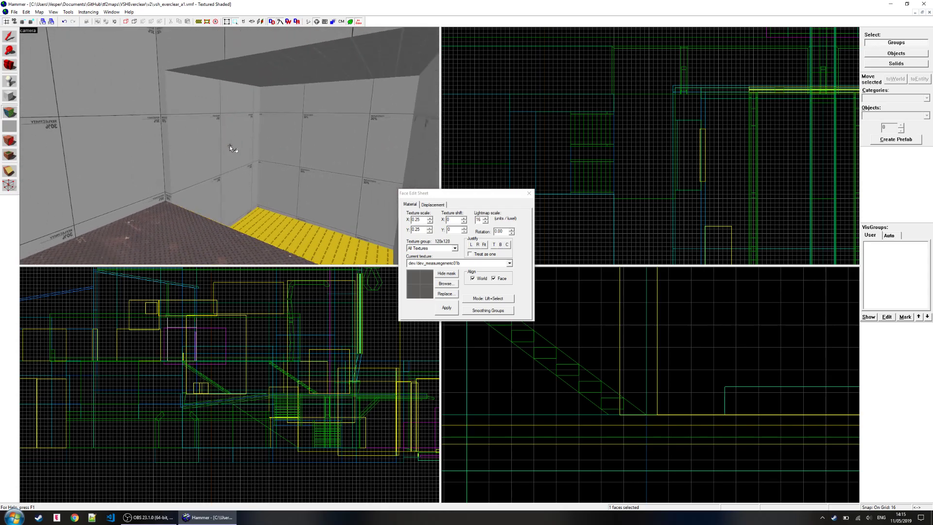
{"action": "left_click", "coordinate": [529, 193]}
- Examine the metal platform's surface and its concrete edges around the stair opening and the tracks
{"action": "key", "text": "z"}
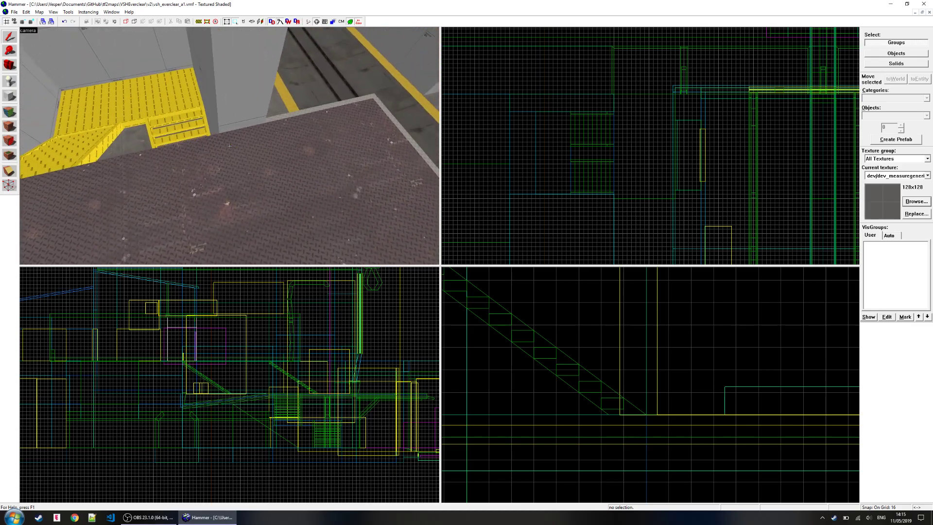
{"action": "key", "text": "a"}
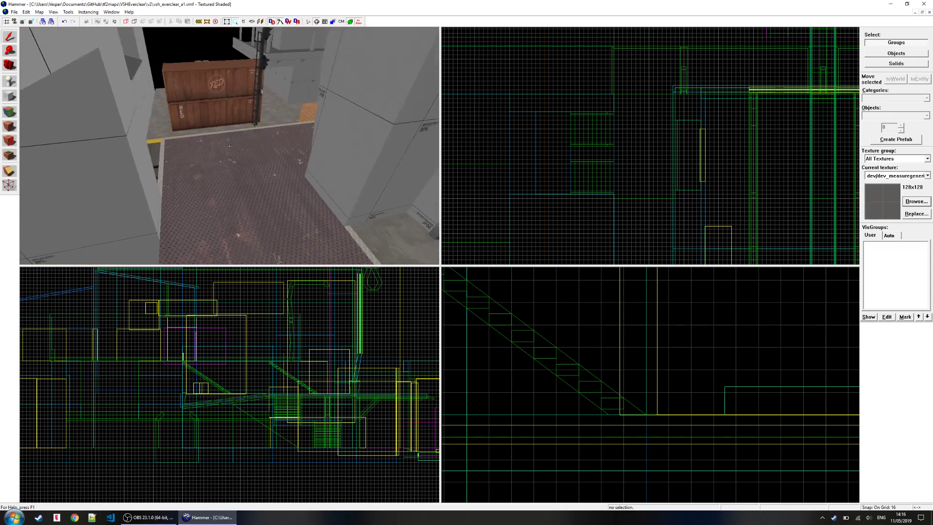
{"action": "key", "text": "w"}
{"action": "key", "text": "z"}
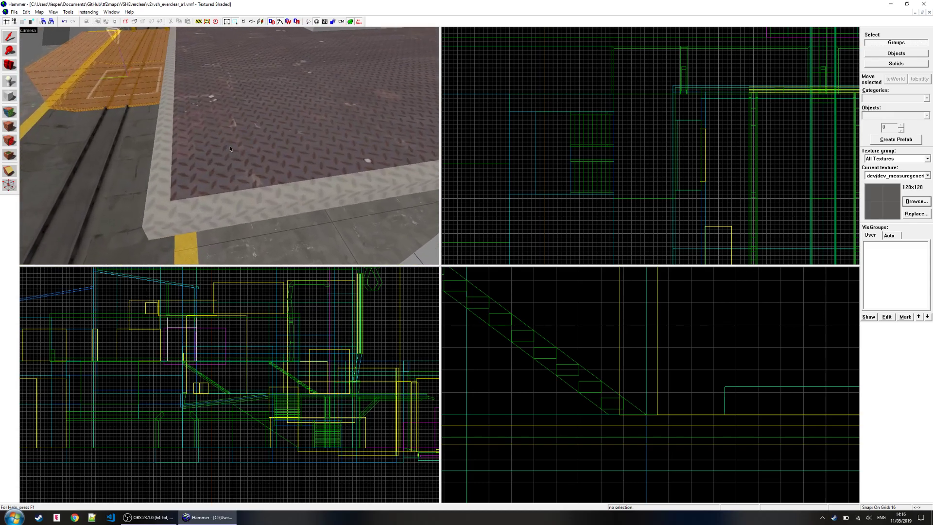
{"action": "key", "text": "z"}
{"action": "key", "text": "a"}
{"action": "key", "text": "z"}
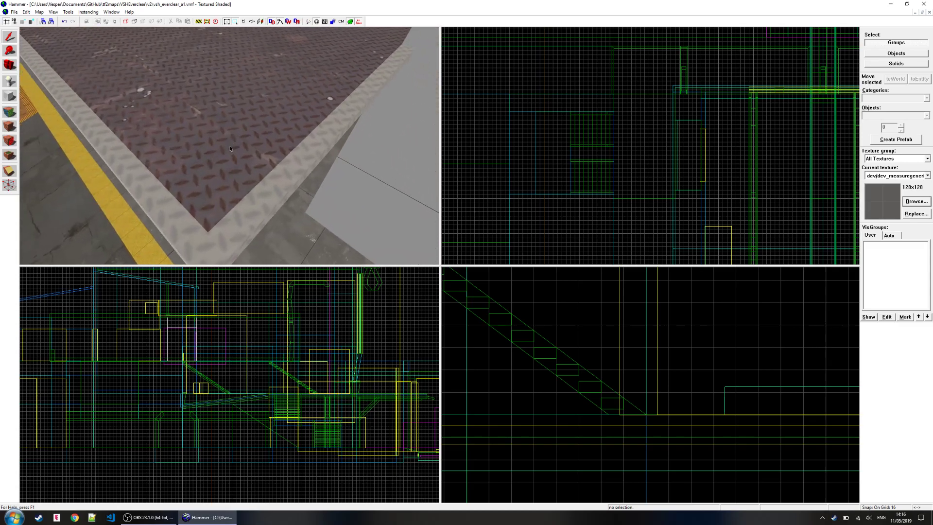
{"action": "key", "text": "z"}
{"action": "key", "text": "z"}
{"action": "key", "text": "s"}
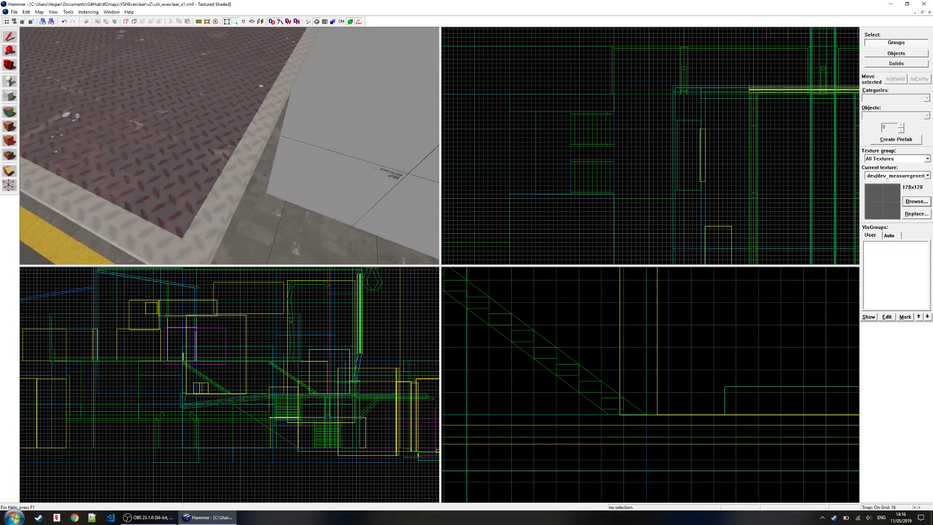
- Tour the warehouse interior, the fenced dirt yard and the railway side, and review the stairwell from the platform
{"action": "key", "text": "w"}
{"action": "key", "text": "w"}
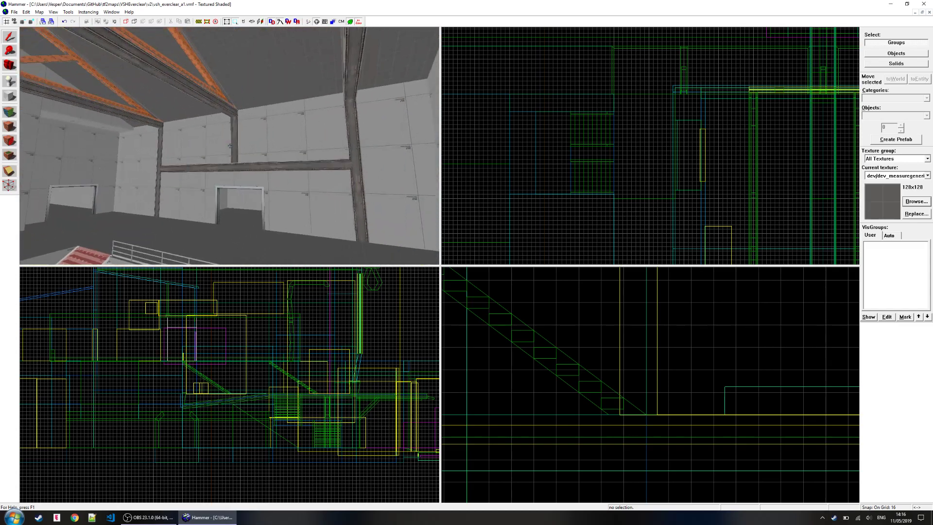
{"action": "key", "text": "w"}
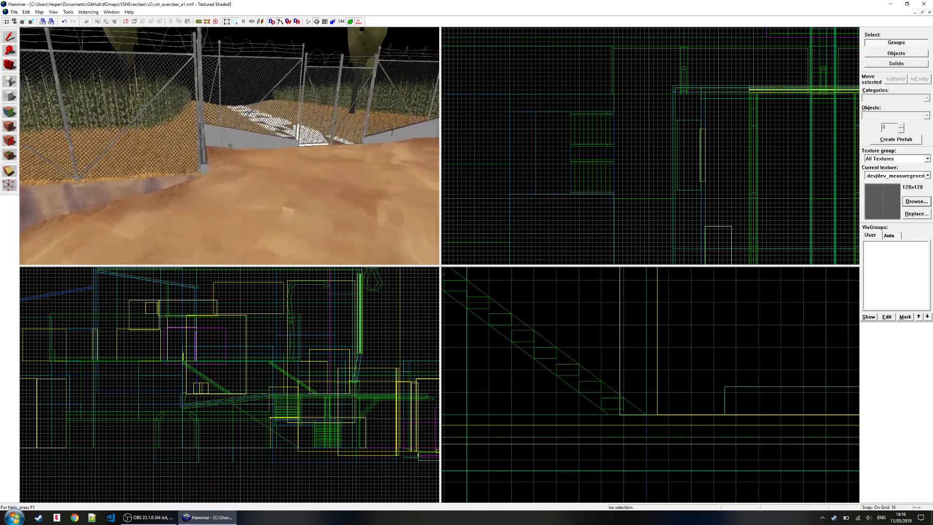
{"action": "key", "text": "w"}
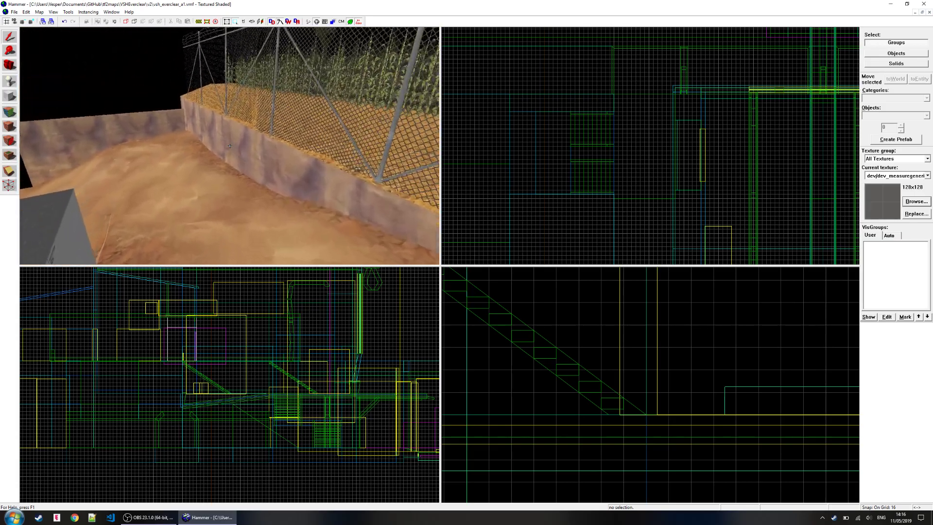
{"action": "key", "text": "a"}
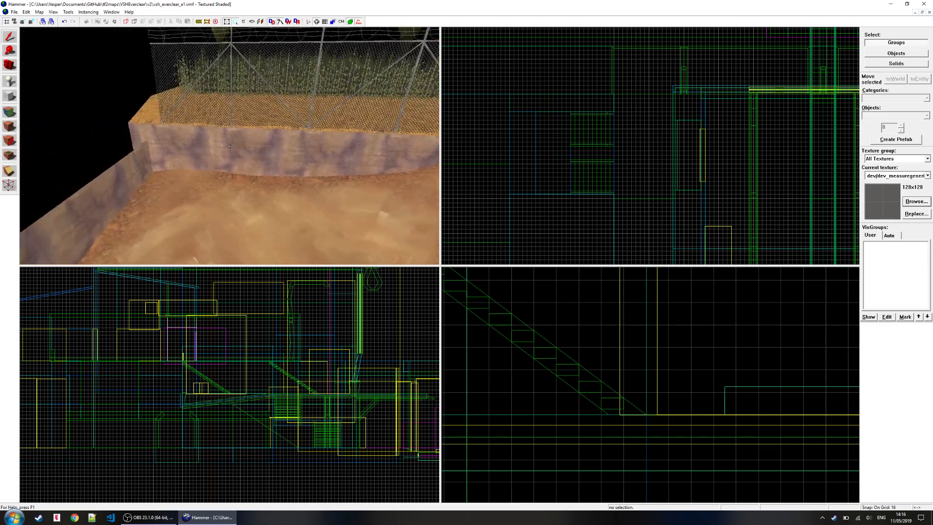
{"action": "key", "text": "z"}
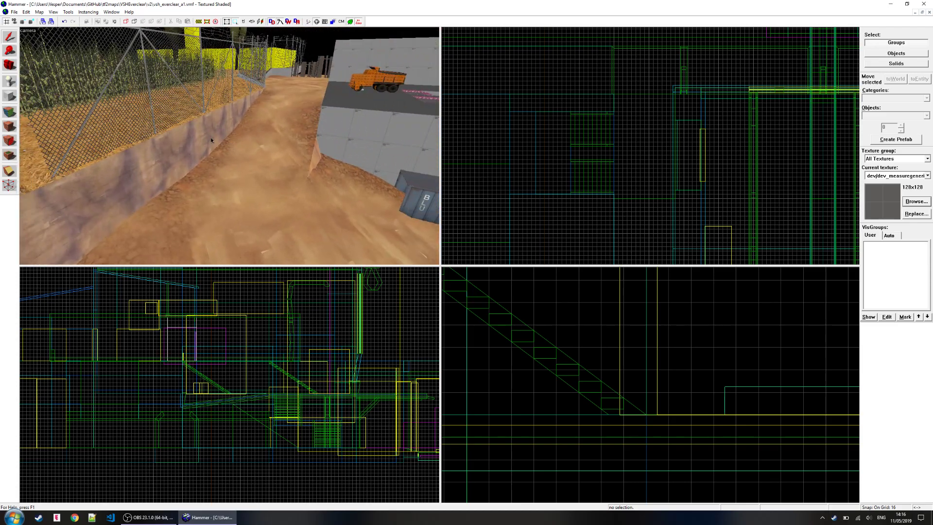
{"action": "key", "text": "w"}
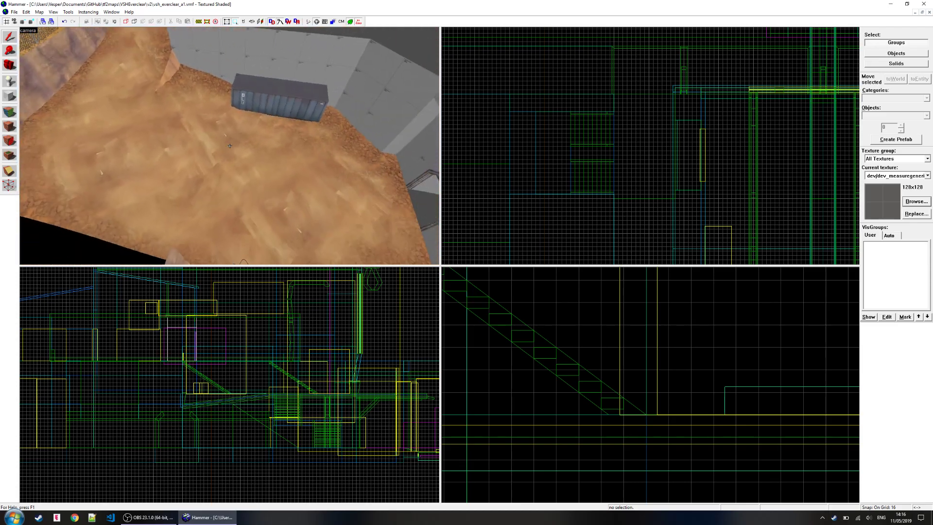
{"action": "key", "text": "z"}
{"action": "key", "text": "z"}
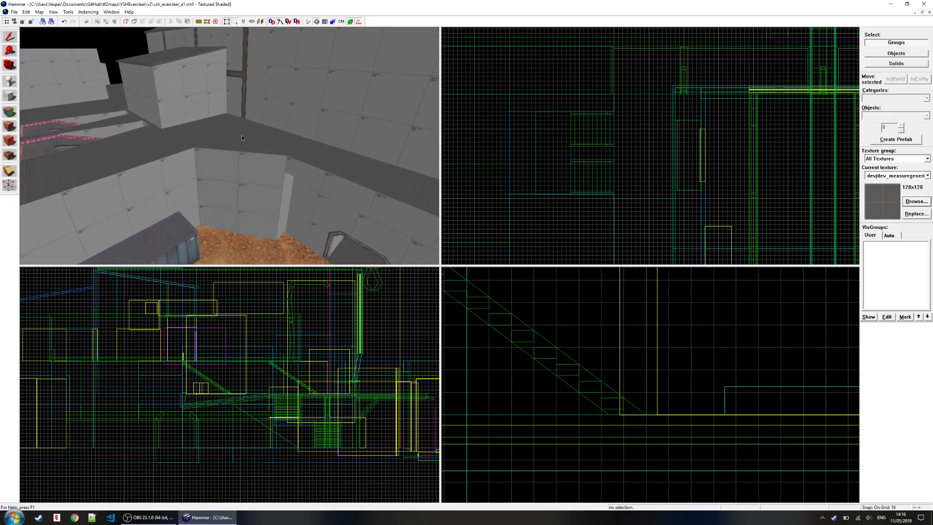
{"action": "key", "text": "z"}
{"action": "key", "text": "w"}
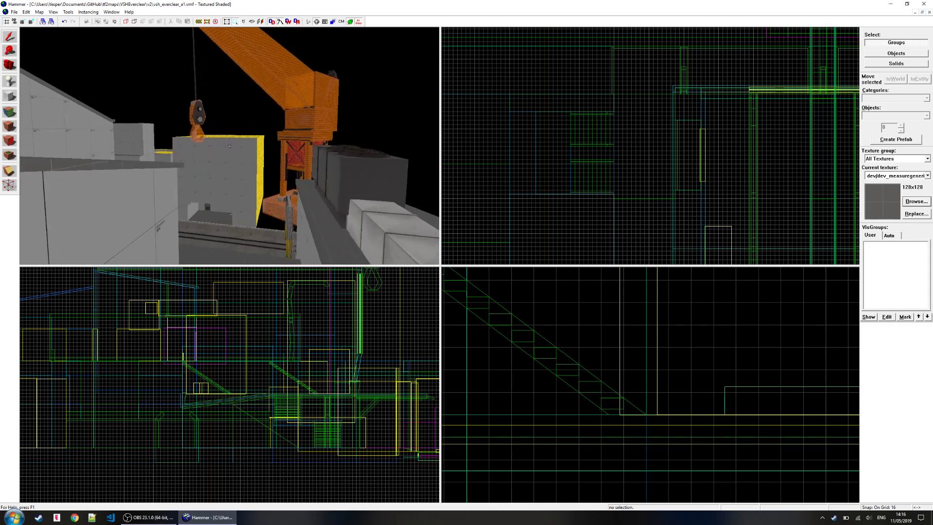
{"action": "key", "text": "w"}
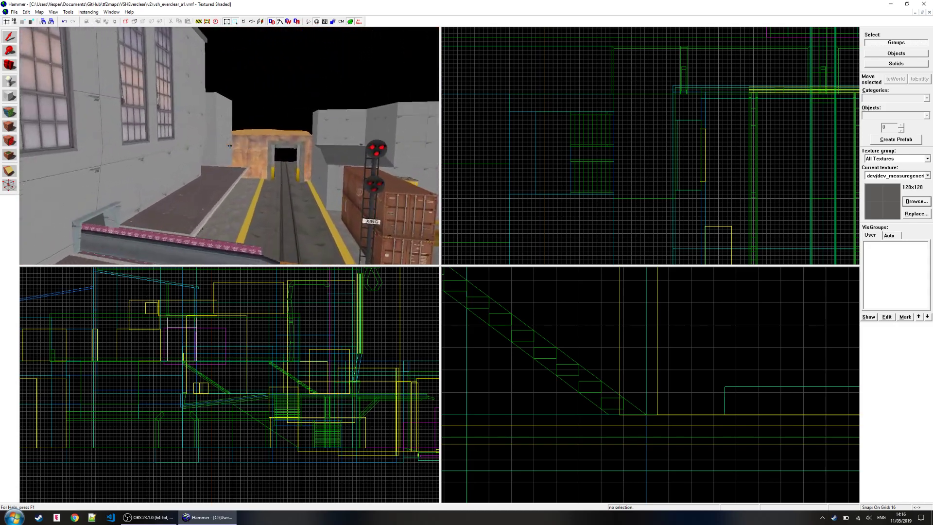
{"action": "key", "text": "w"}
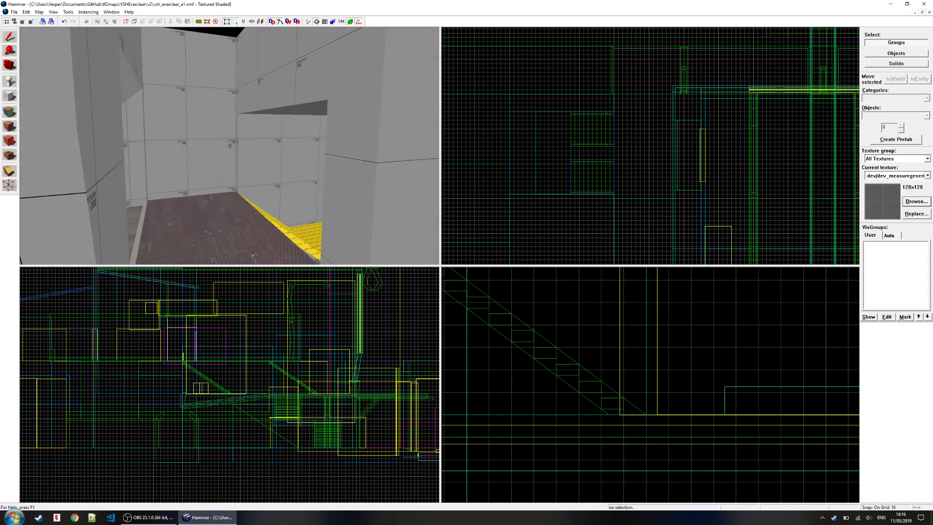
{"action": "key", "text": "w"}
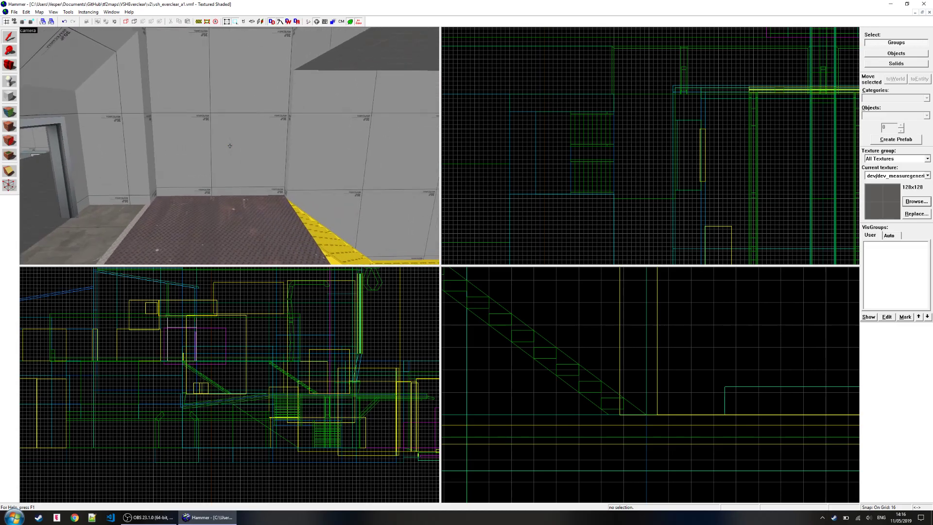
{"action": "key", "text": "w"}
{"action": "key", "text": "a"}
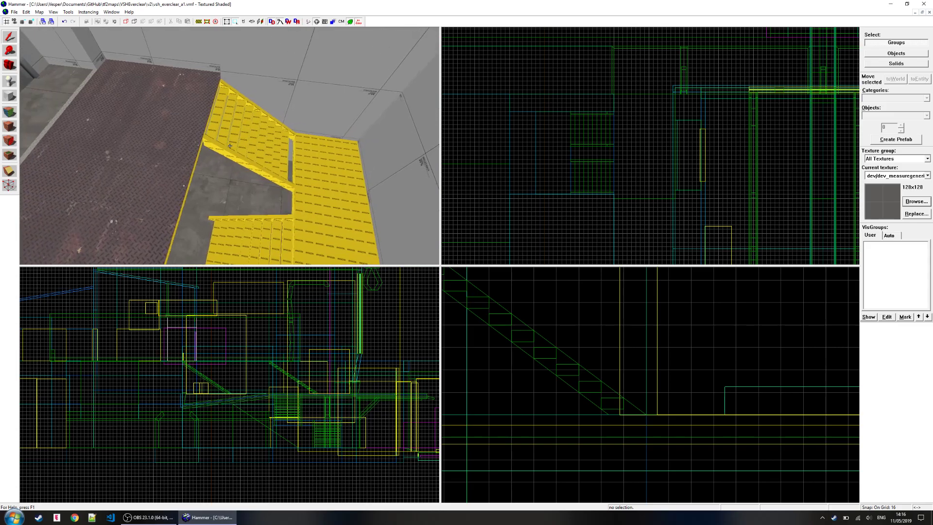
{"action": "key", "text": "s"}
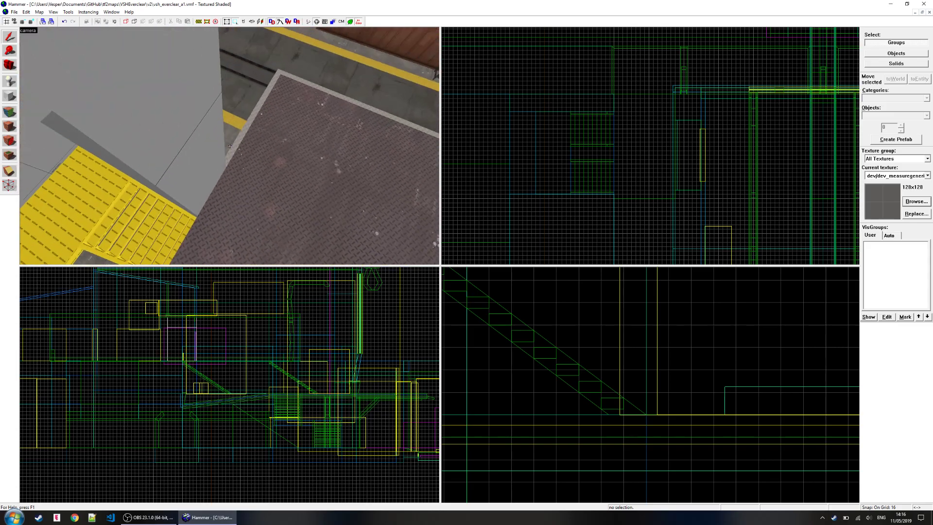
{"action": "key", "text": "s"}
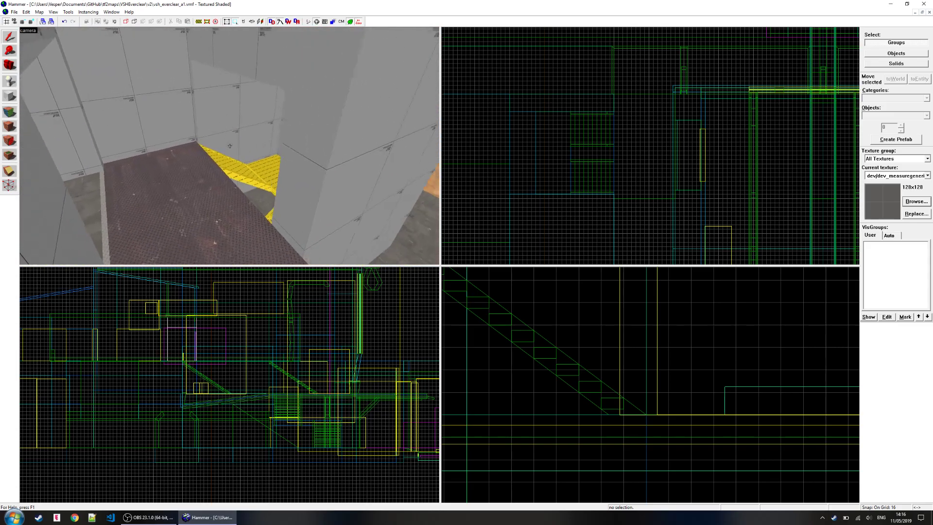
- Set the grid to 8 units and narrow the wall block beyond the landing by one grid unit on its stair side
{"action": "left_click", "coordinate": [230, 146]}
{"action": "key", "text": "z"}
{"action": "scroll", "coordinate": [548, 154], "scroll_direction": "up", "scroll_amount": 2}
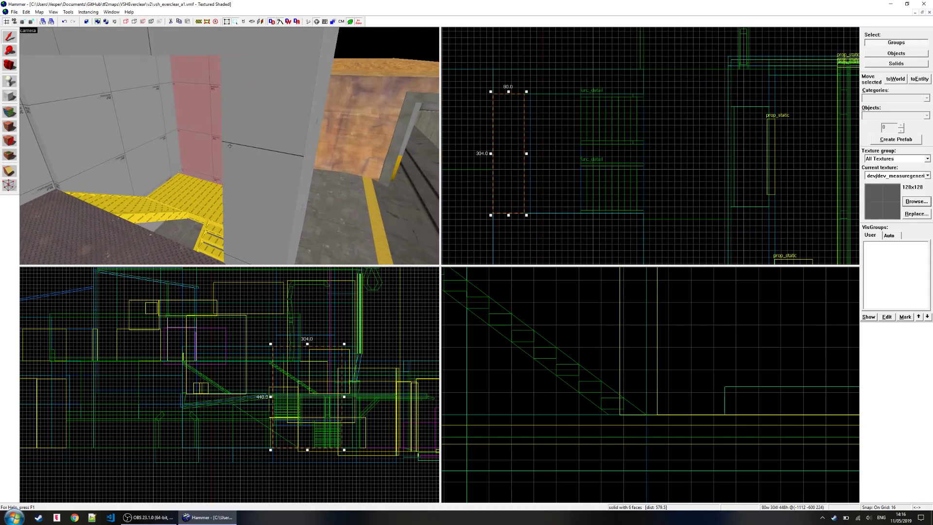
{"action": "key", "text": "w"}
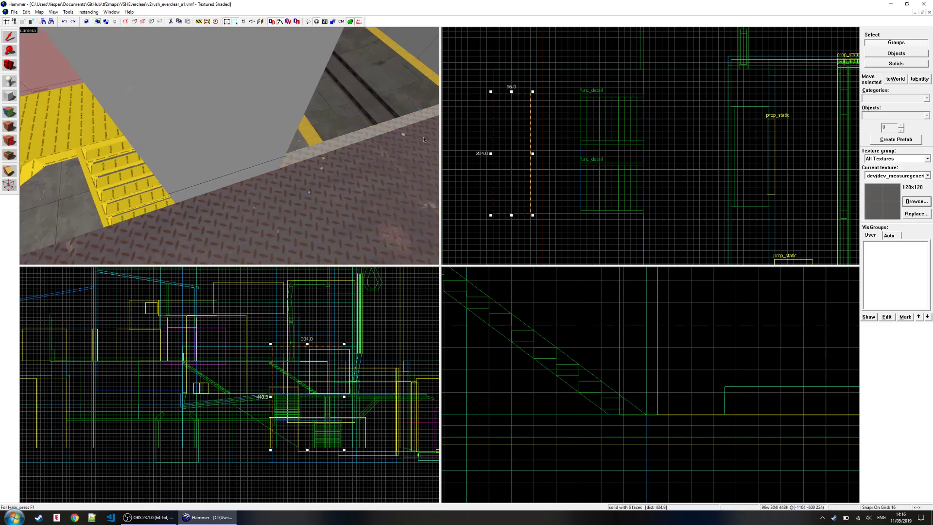
{"action": "key", "text": "bracketleft"}
{"action": "scroll", "coordinate": [533, 156], "scroll_direction": "up", "scroll_amount": 2}
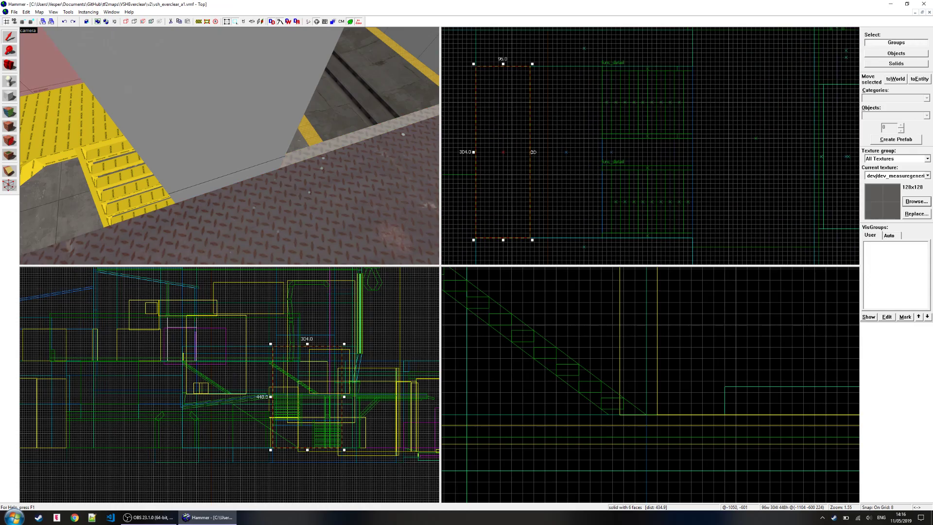
{"action": "left_click_drag", "start_coordinate": [529, 152], "coordinate": [528, 152]}
- Select both stair flights and the landing and shift them together 8 units away from the platform
{"action": "key", "text": "z"}
{"action": "key", "text": "z"}
{"action": "left_click", "coordinate": [217, 173]}
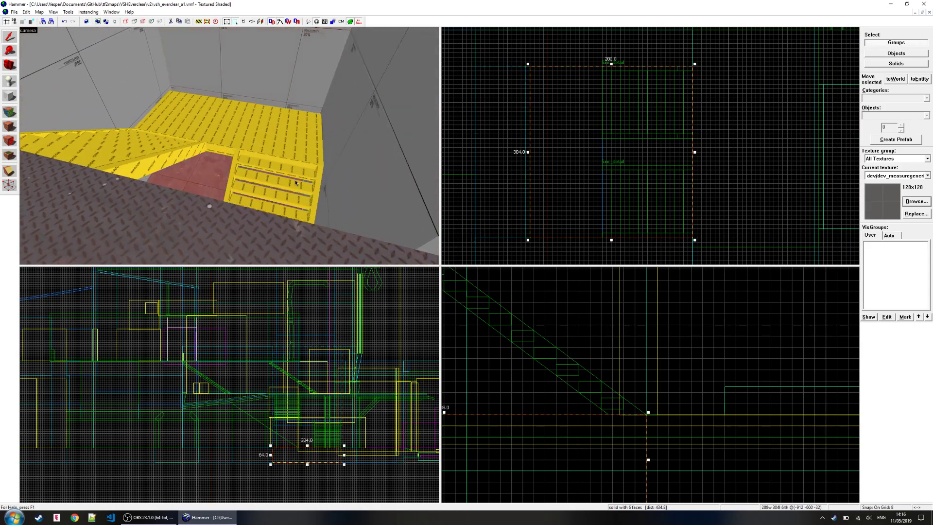
{"action": "left_click", "coordinate": [274, 161]}
{"action": "left_click_drag", "start_coordinate": [563, 168], "coordinate": [560, 170]}
- Add a narrow tools/toolsnodraw block at the platform's height and thickness, filling the gap between the platform and the stairwell
{"action": "key", "text": "z"}
{"action": "key", "text": "w"}
{"action": "key", "text": "w"}
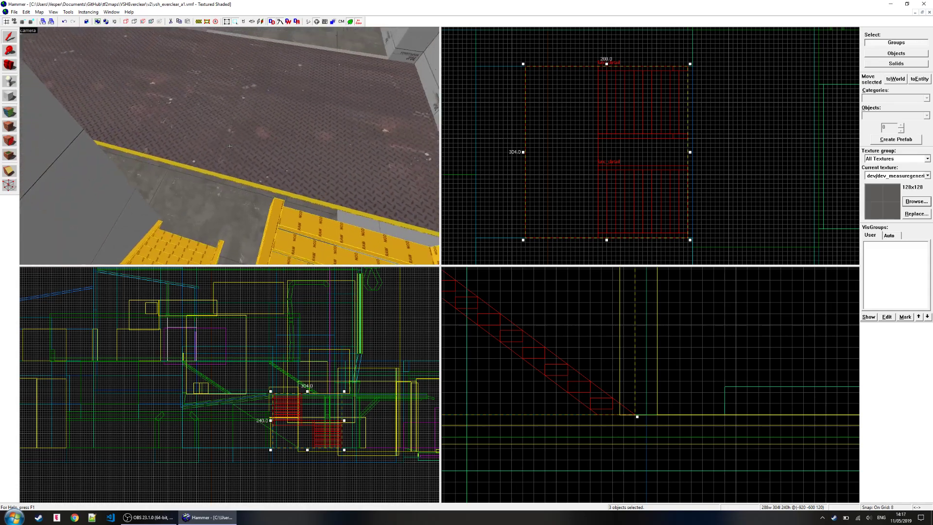
{"action": "key", "text": "z"}
{"action": "left_click", "coordinate": [284, 189]}
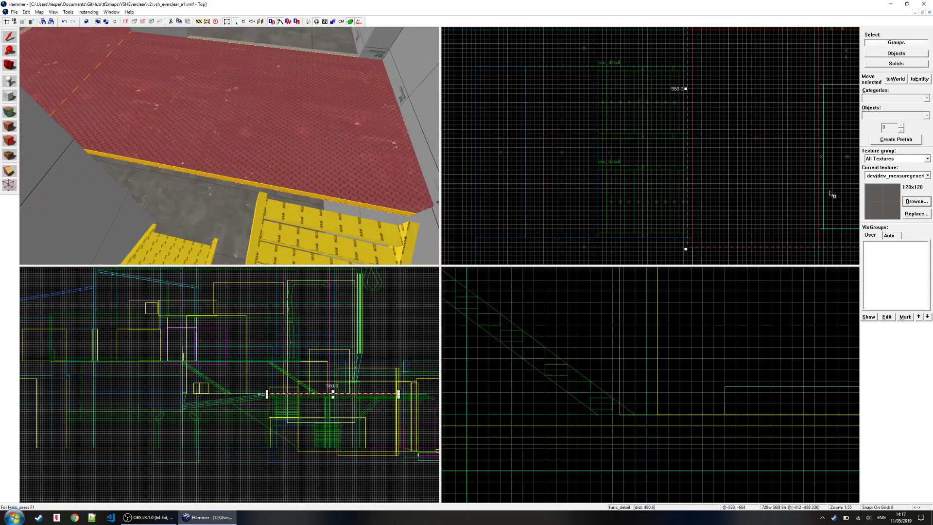
{"action": "left_click", "coordinate": [896, 193]}
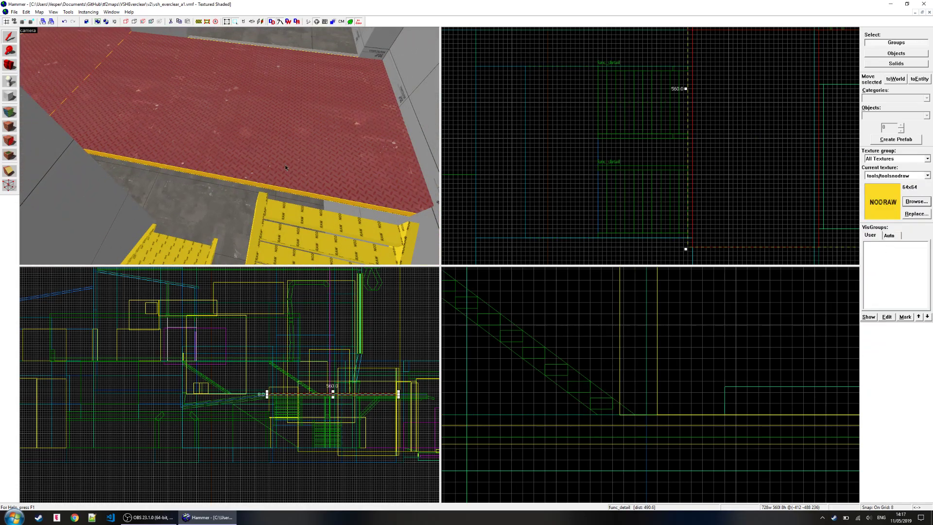
{"action": "middle_click_drag", "start_coordinate": [667, 145], "coordinate": [634, 141]}
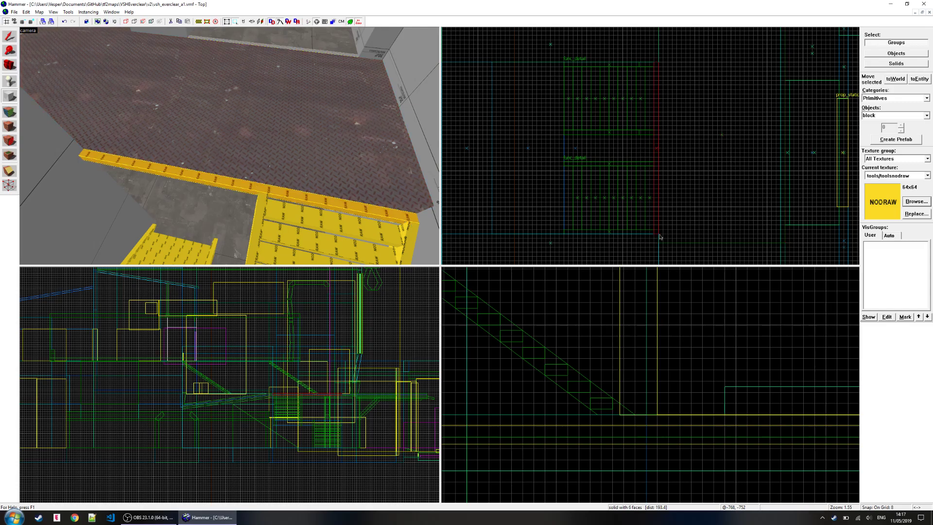
- Texture the nodraw filler strip along the platform edge with metal/imetal003, matching the existing platform trim
{"action": "left_click", "coordinate": [15, 110]}
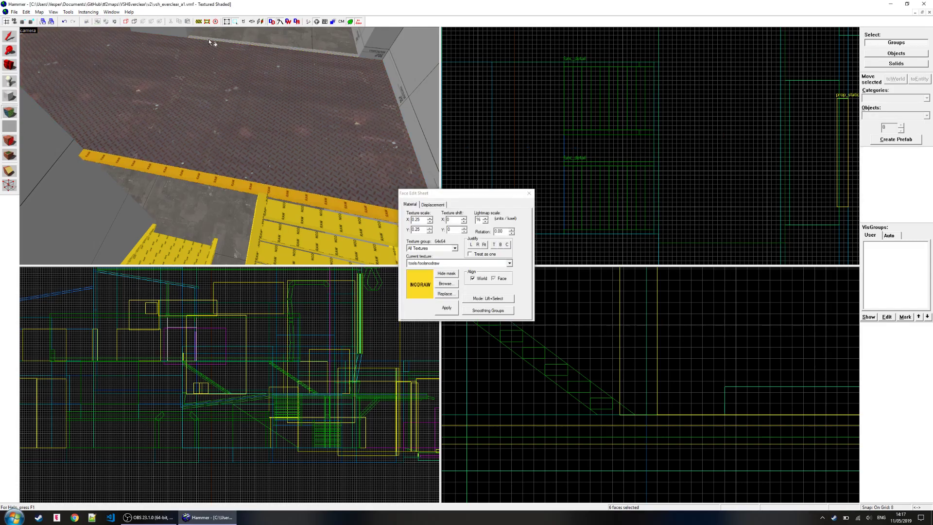
{"action": "left_click", "coordinate": [181, 129]}
{"action": "key", "text": "z"}
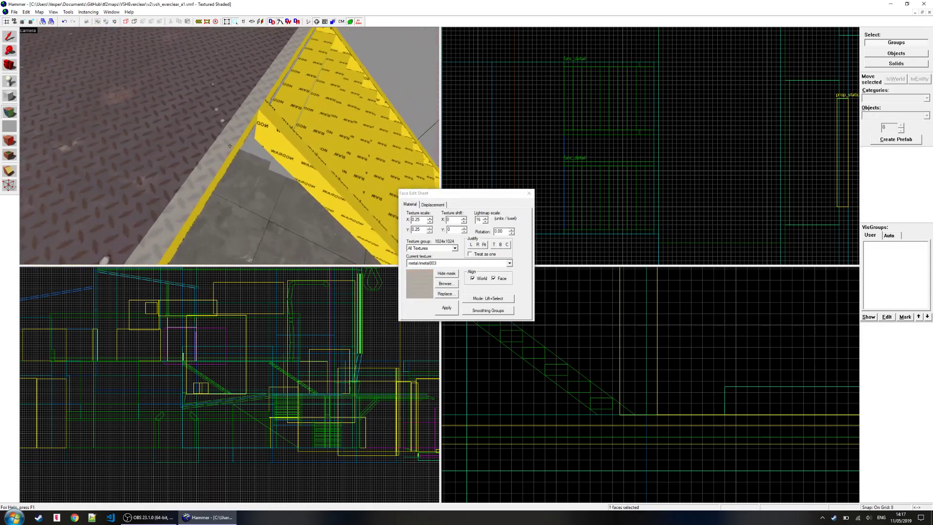
{"action": "key", "text": "w"}
{"action": "key", "text": "z"}
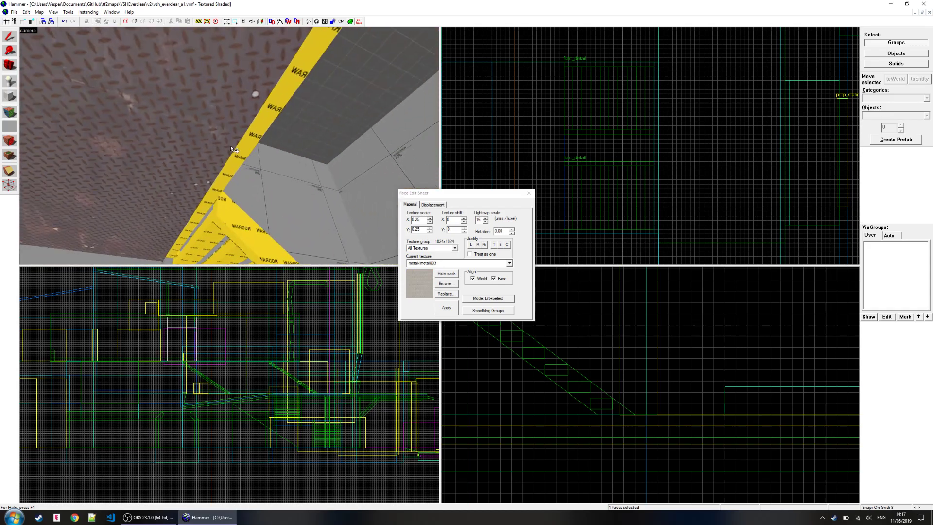
{"action": "key", "text": "w"}
{"action": "key", "text": "s"}
{"action": "left_click", "coordinate": [528, 195]}
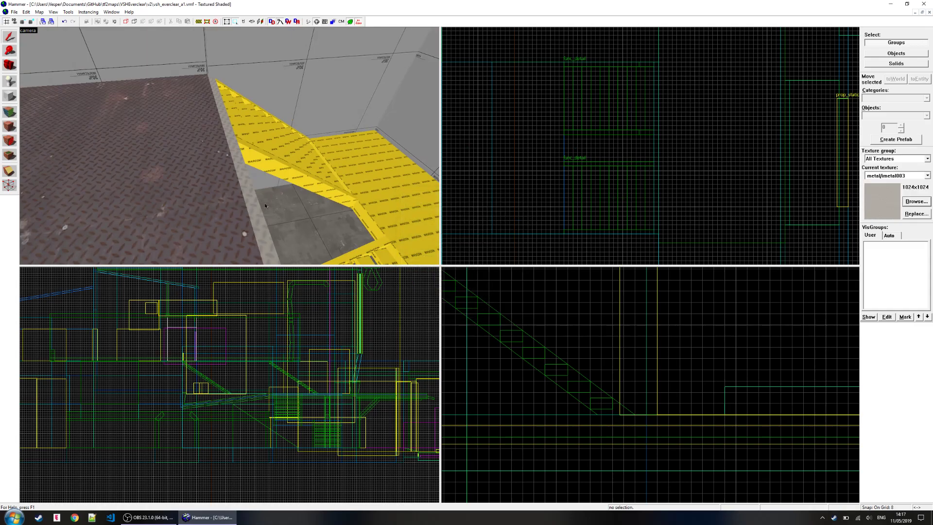
- Tie the newly textured edge strip to the platform's existing func_detail entity
{"action": "key", "text": "ctrl+t"}
{"action": "left_click", "coordinate": [488, 286]}
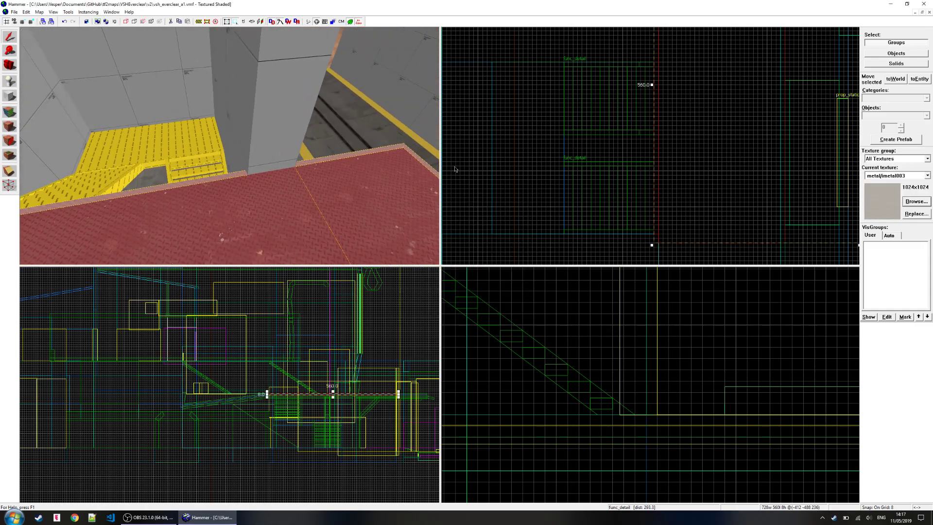
{"action": "key", "text": "z"}
{"action": "key", "text": "w"}
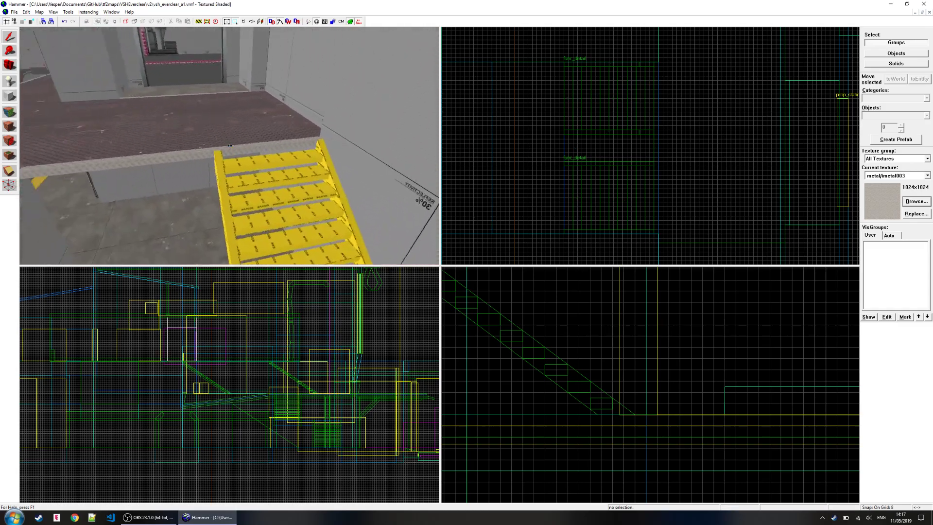
- Extend the upper flight's stringer to the platform with a tools/toolsnodraw wedge 16 units long, 12 high and 8 thick
{"action": "key", "text": "w"}
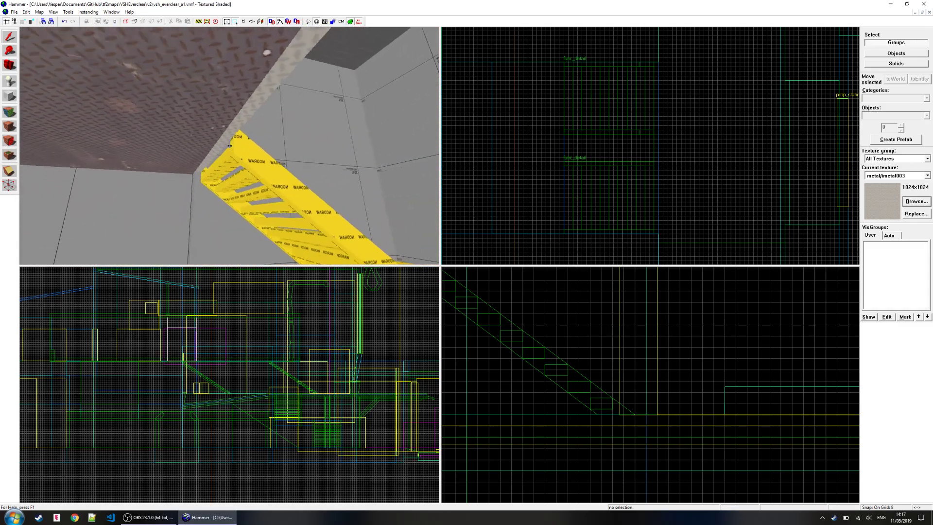
{"action": "key", "text": "z"}
{"action": "left_click", "coordinate": [236, 129]}
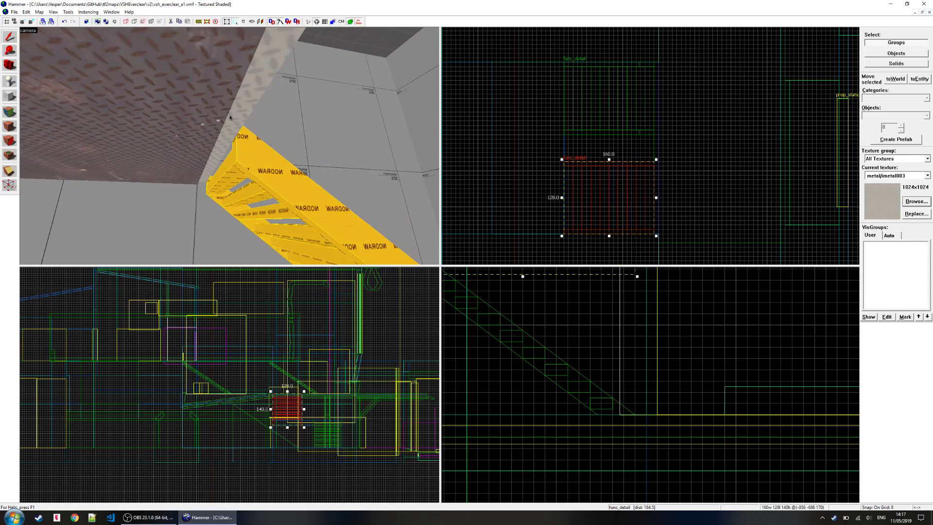
{"action": "left_click", "coordinate": [285, 218]}
{"action": "key", "text": "ctrl+shift+e"}
{"action": "middle_click_drag", "start_coordinate": [778, 307], "coordinate": [594, 347]}
{"action": "scroll", "coordinate": [594, 346], "scroll_direction": "up", "scroll_amount": 2}
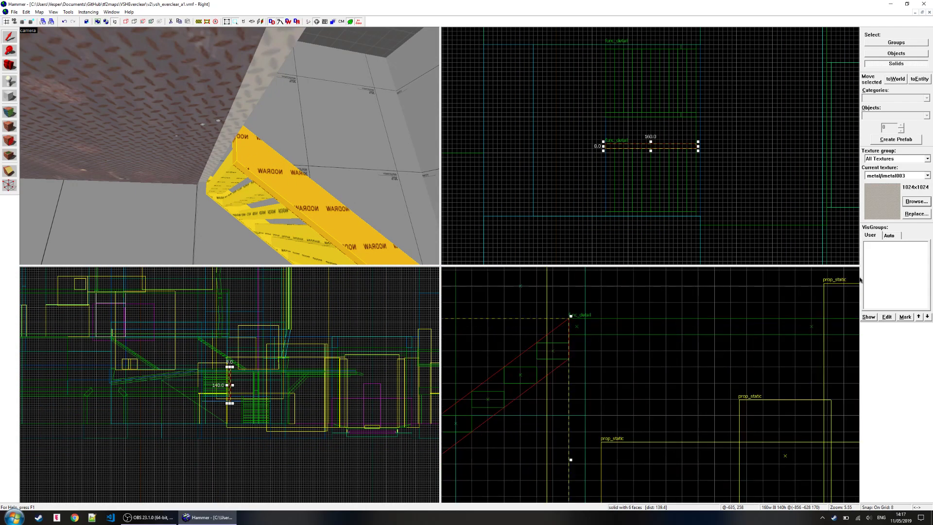
{"action": "left_click", "coordinate": [915, 201]}
{"action": "type", "text": "nodraw"}
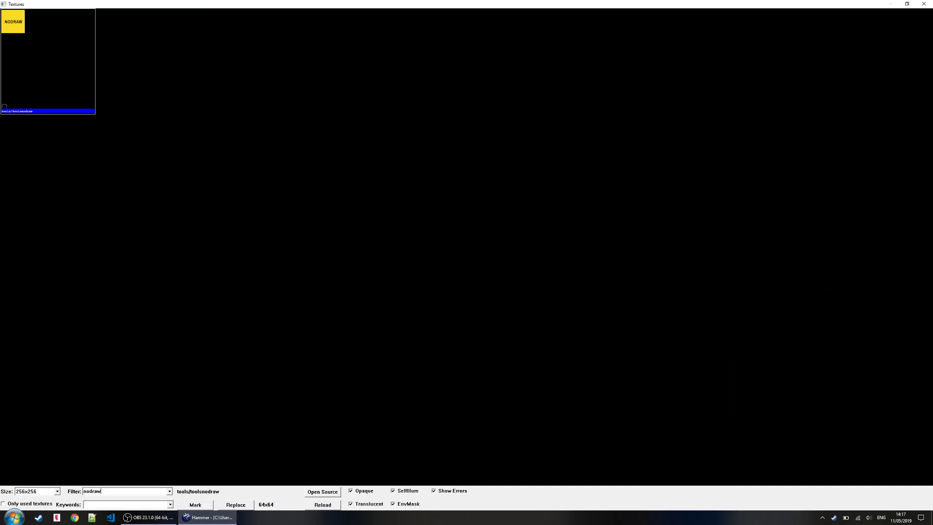
{"action": "double_click", "coordinate": [44, 56]}
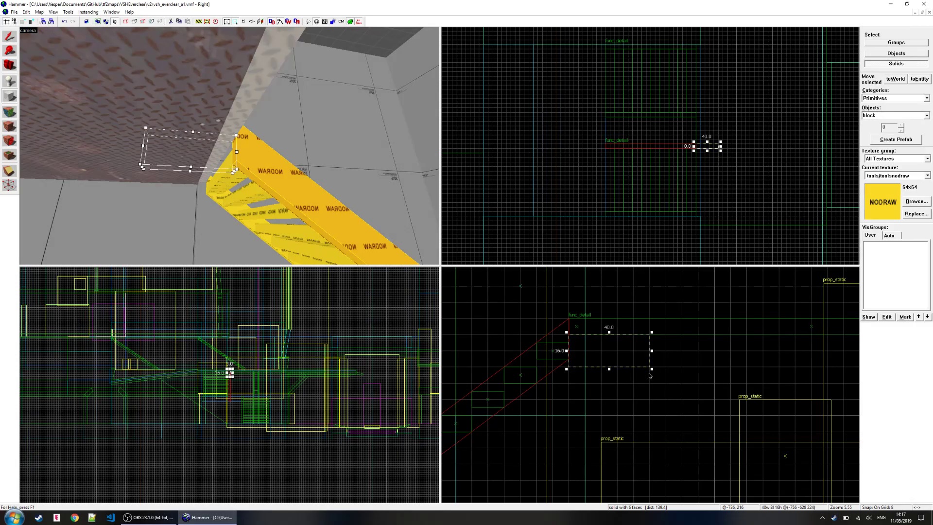
{"action": "key", "text": "Return"}
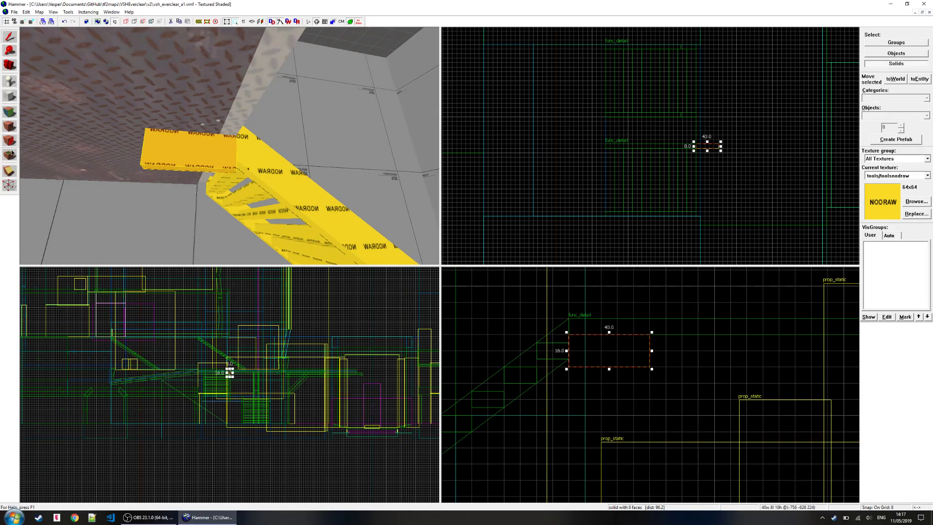
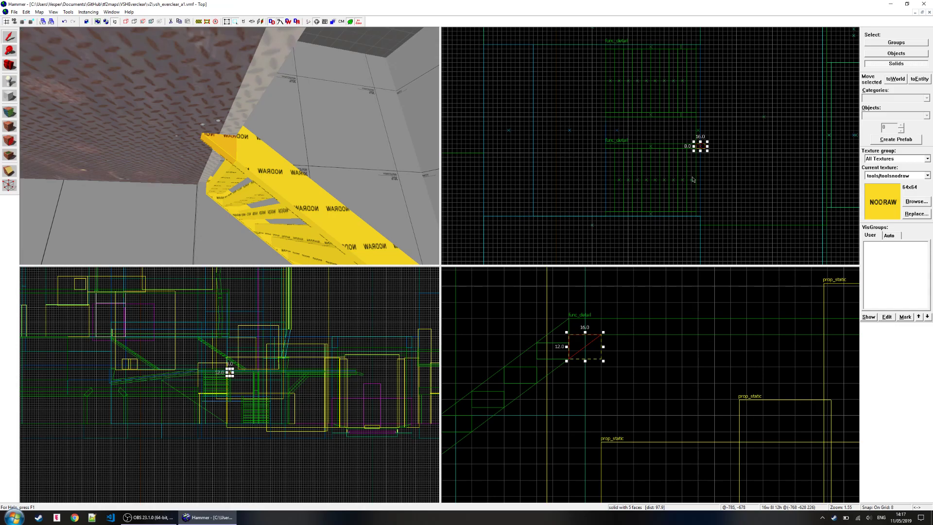
- Duplicate the wedge onto the flight's opposite stringer and tie both wedges to the upper flight's func_detail
{"action": "scroll", "coordinate": [693, 179], "scroll_direction": "up", "scroll_amount": 2}
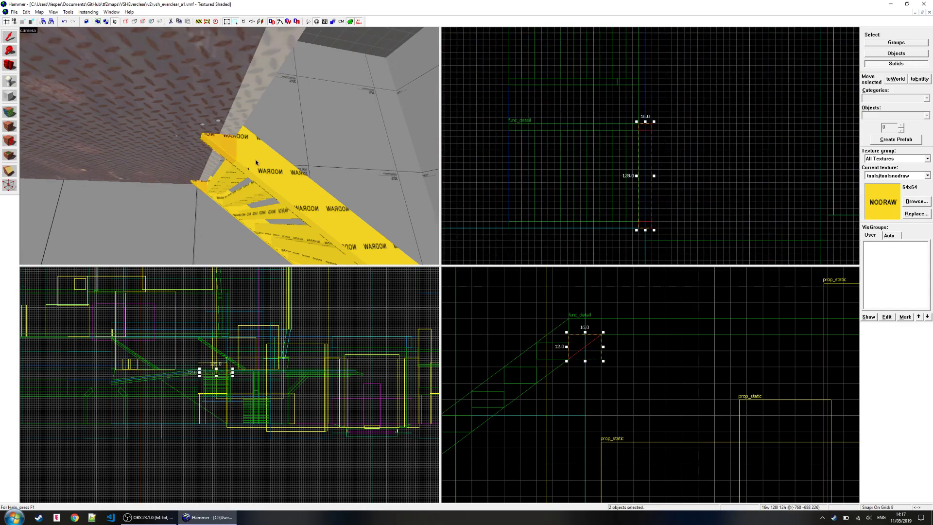
{"action": "key", "text": "Escape"}
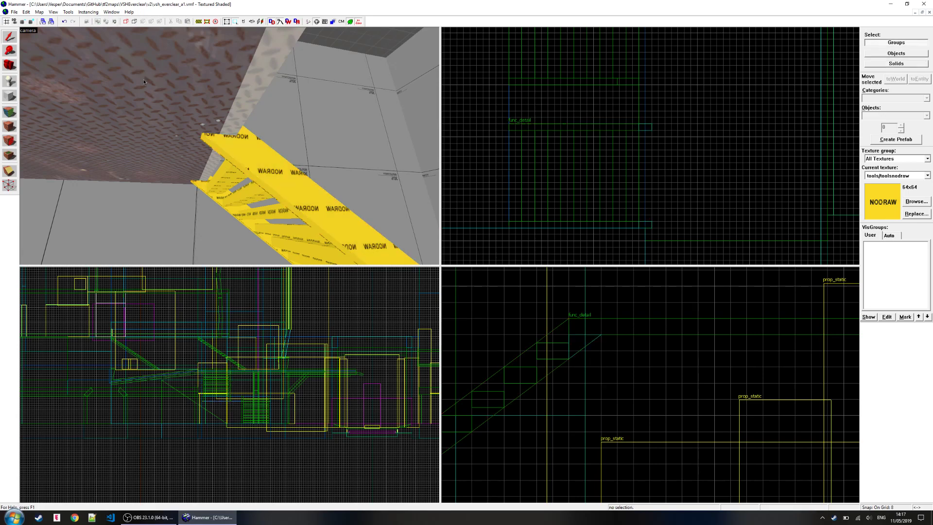
{"action": "left_click", "coordinate": [217, 143]}
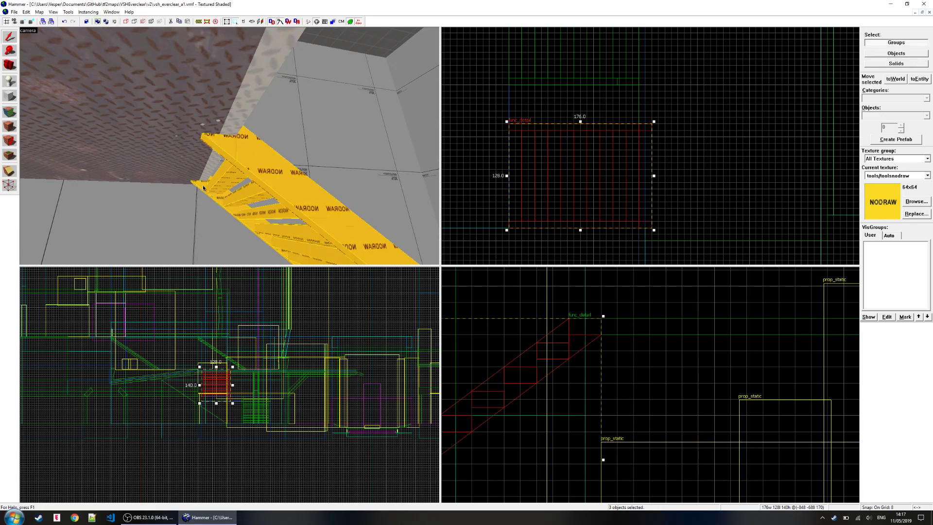
{"action": "key", "text": "ctrl+t"}
{"action": "left_click", "coordinate": [481, 285]}
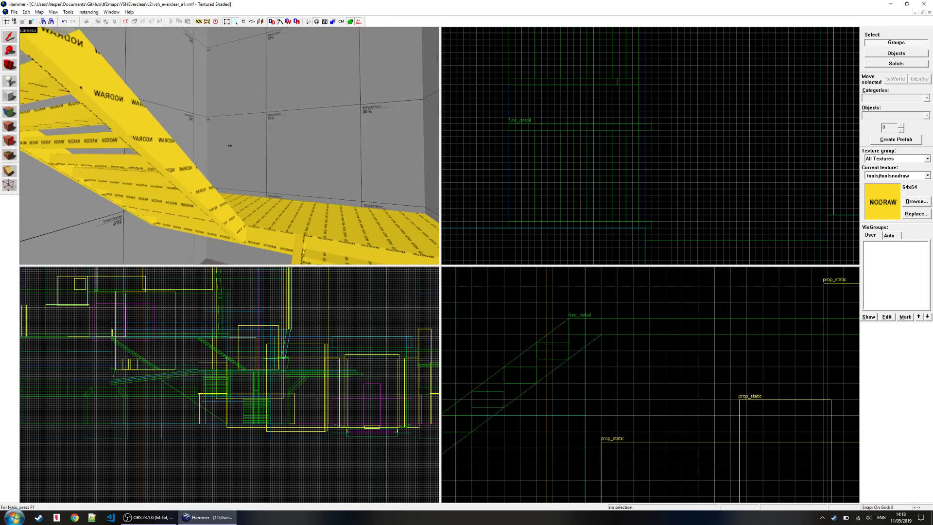
{"action": "double_click", "coordinate": [228, 142]}
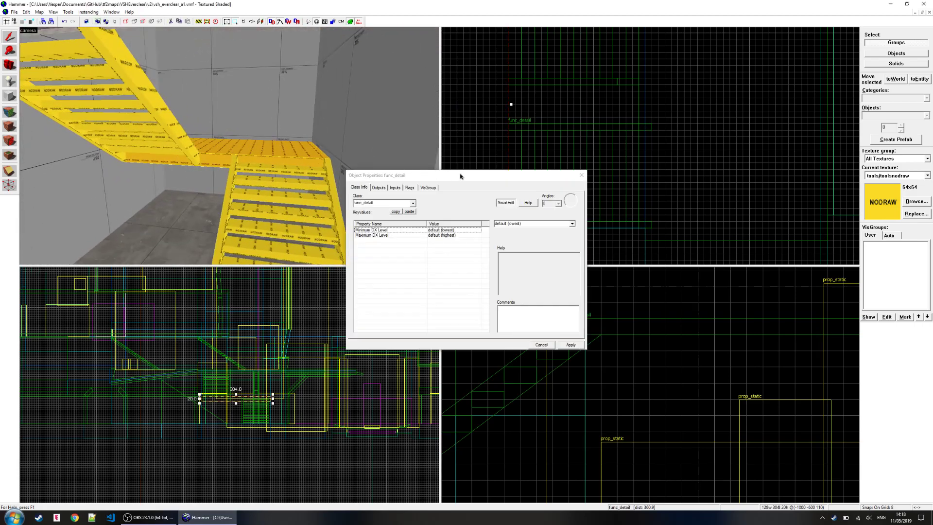
{"action": "left_click", "coordinate": [581, 175]}
{"action": "key", "text": "Escape"}
- Texture both stringers of the upper flight, including their wedge ends, with the metal/imetal003 trim texture
{"action": "key", "text": "z"}
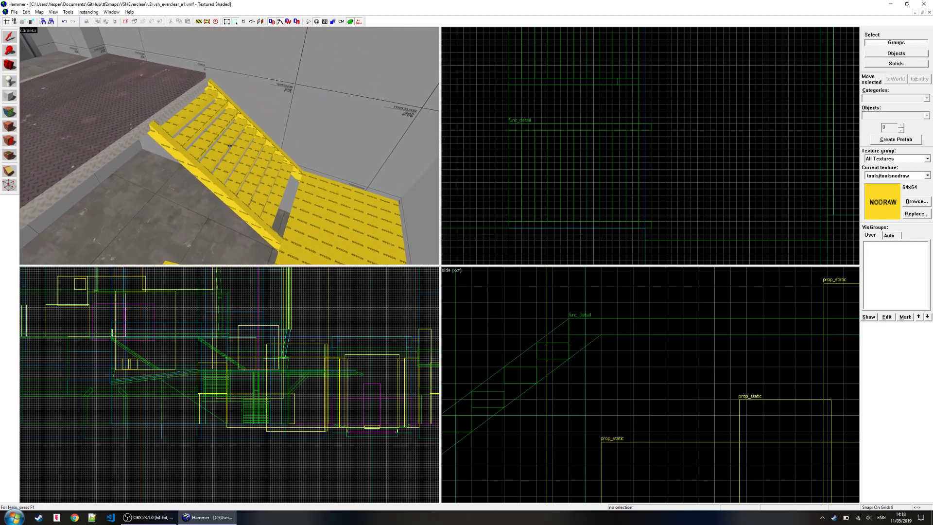
{"action": "key", "text": "z"}
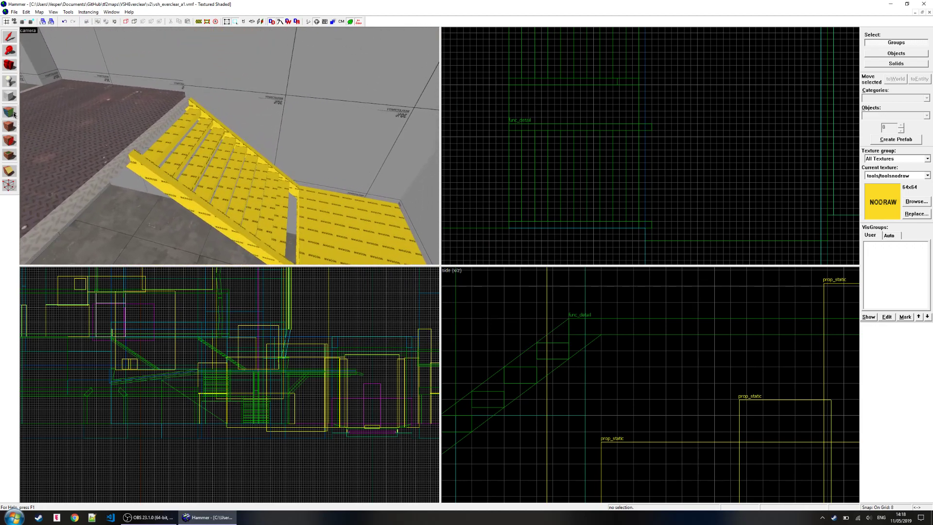
{"action": "left_click", "coordinate": [13, 113]}
{"action": "left_click", "coordinate": [124, 161]}
{"action": "key", "text": "w"}
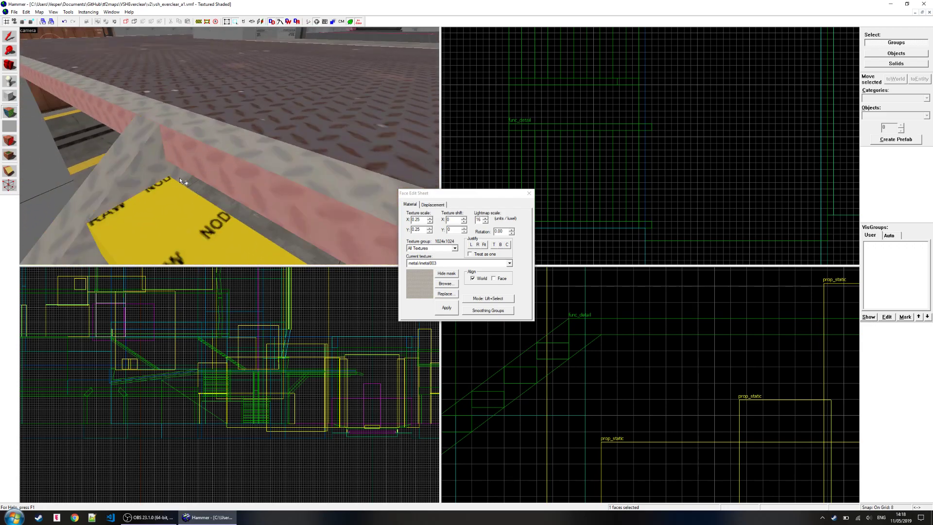
{"action": "key", "text": "w"}
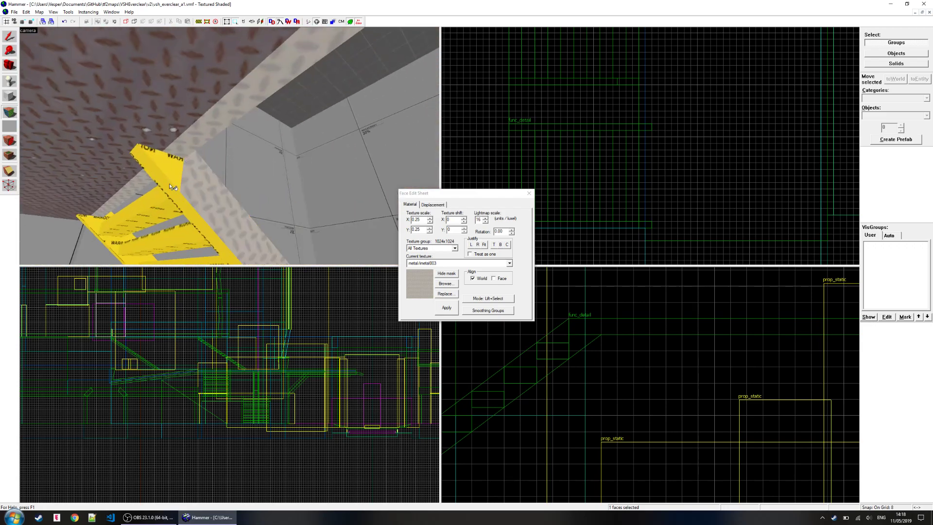
{"action": "key", "text": "z"}
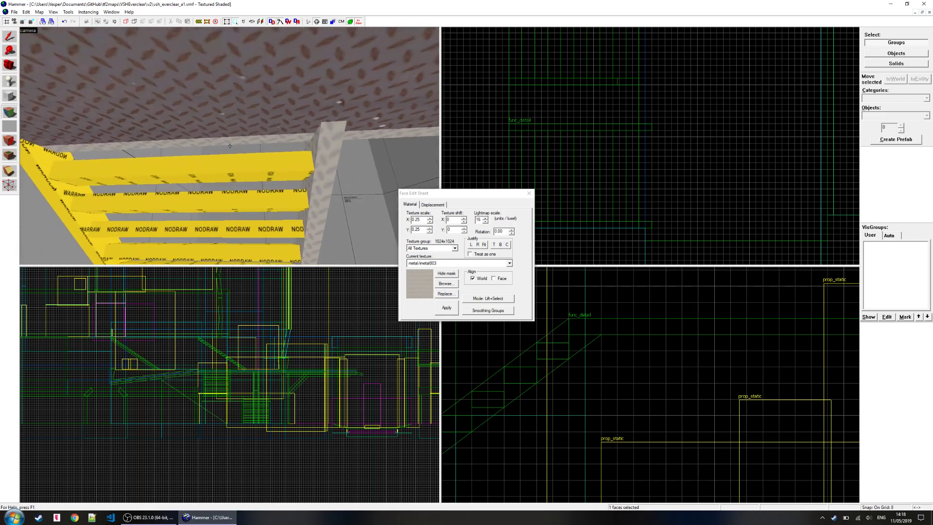
{"action": "key", "text": "w"}
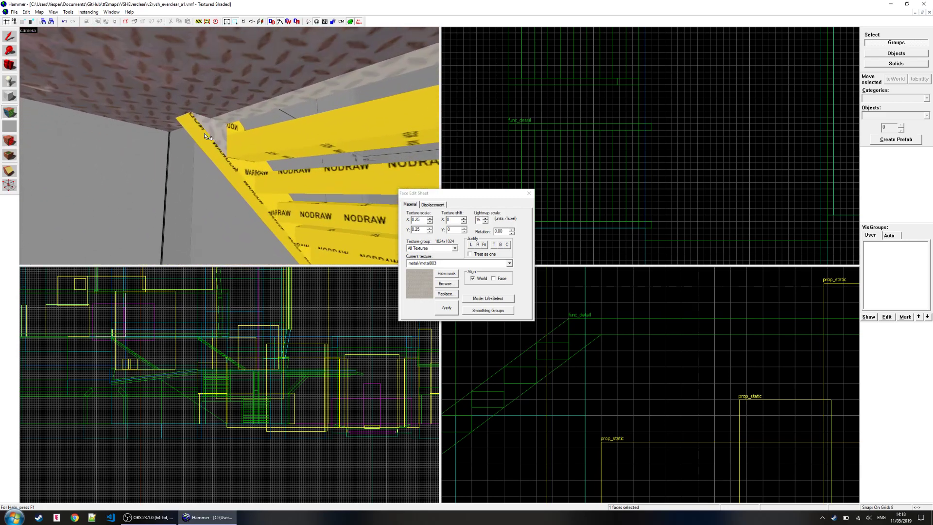
{"action": "key", "text": "z"}
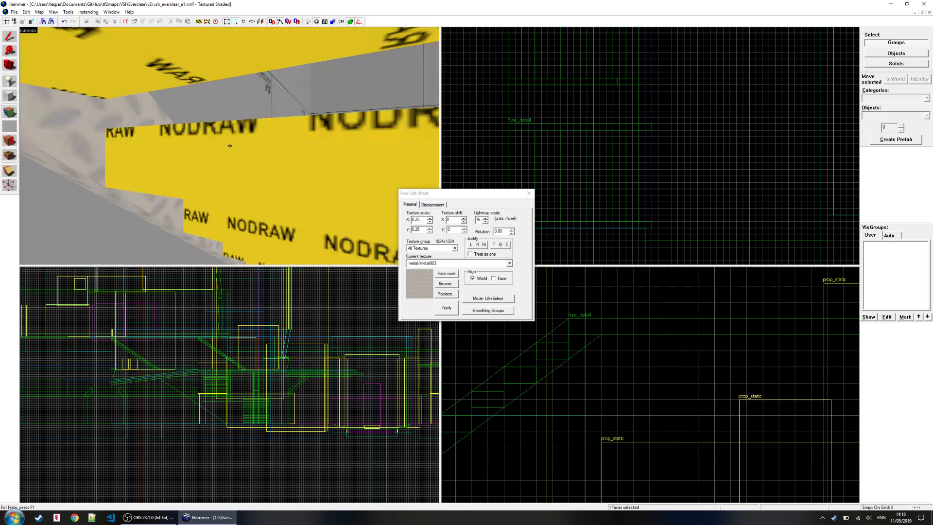
{"action": "key", "text": "w"}
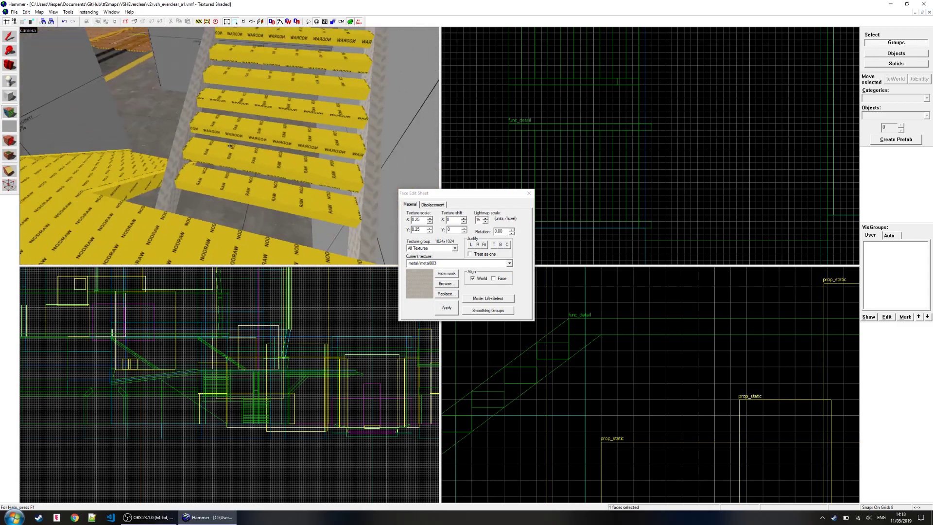
- Examine the texturing and step construction of the existing player-clip staircase, and compare it with the new upper flight
{"action": "key", "text": "w"}
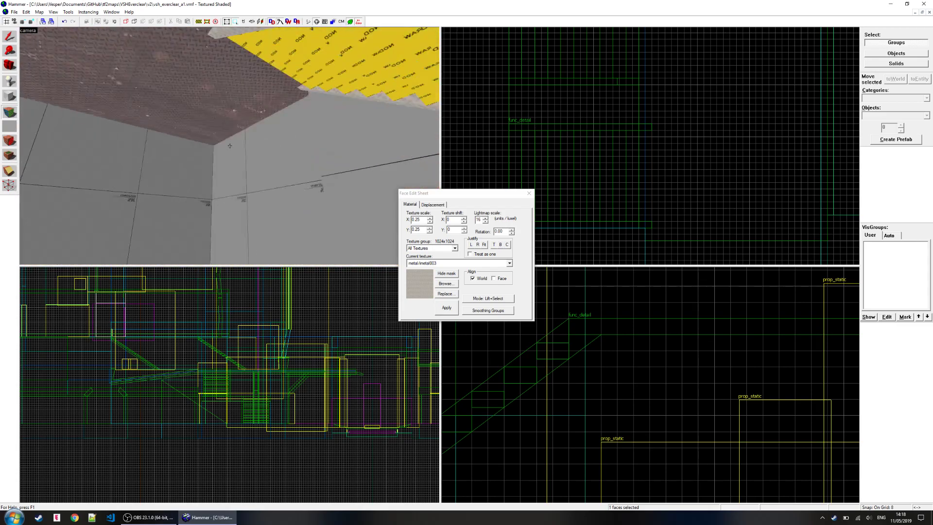
{"action": "key", "text": "w"}
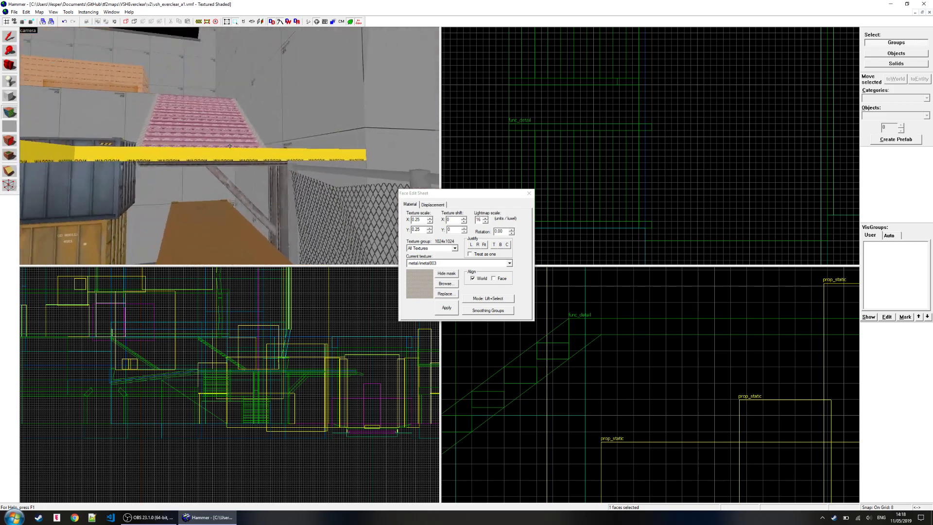
{"action": "key", "text": "w"}
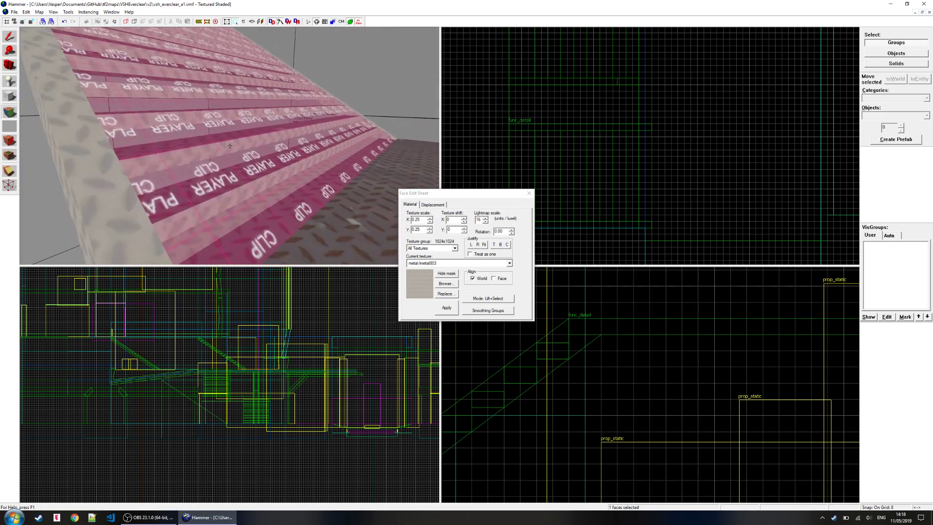
{"action": "key", "text": "w"}
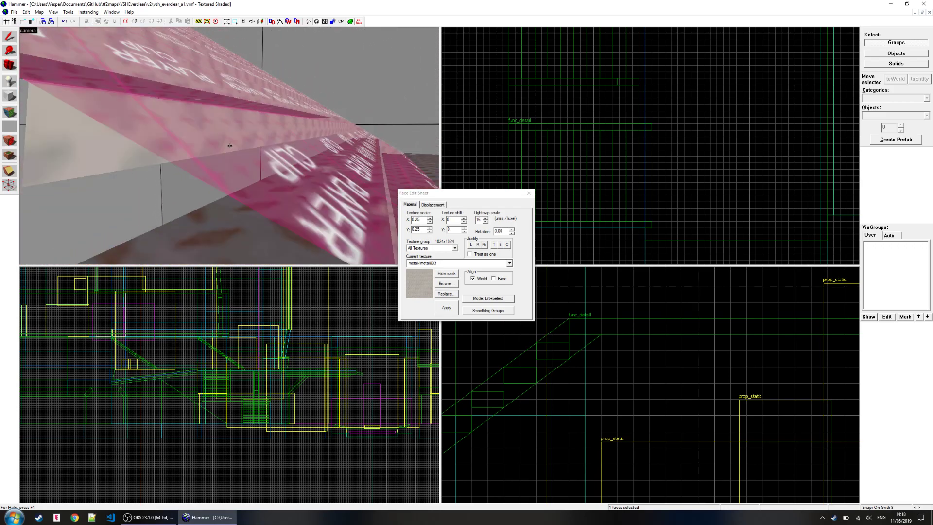
{"action": "key", "text": "z"}
{"action": "key", "text": "s"}
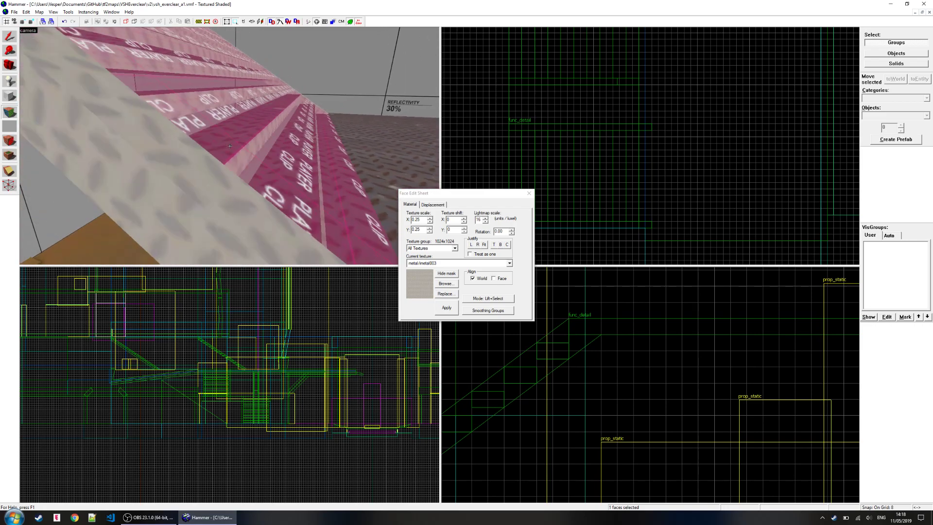
{"action": "key", "text": "z"}
{"action": "key", "text": "s"}
{"action": "key", "text": "w"}
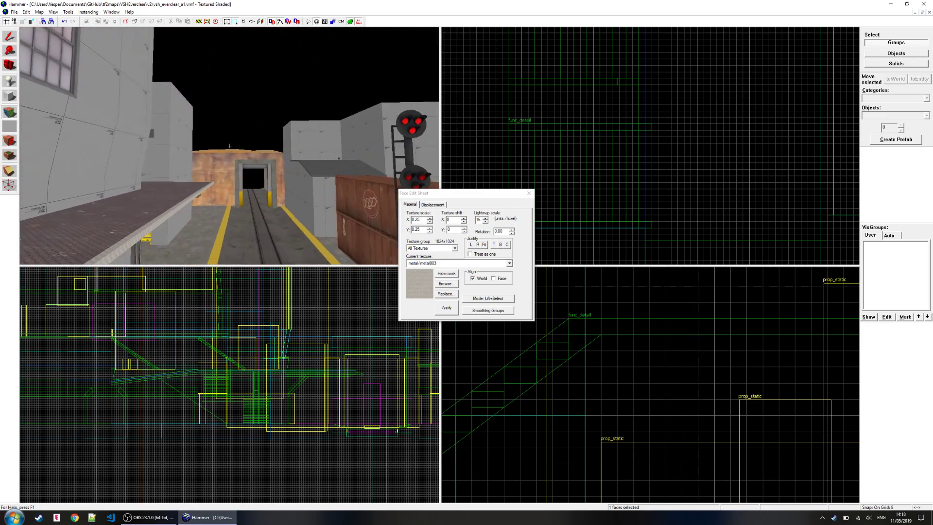
{"action": "key", "text": "w"}
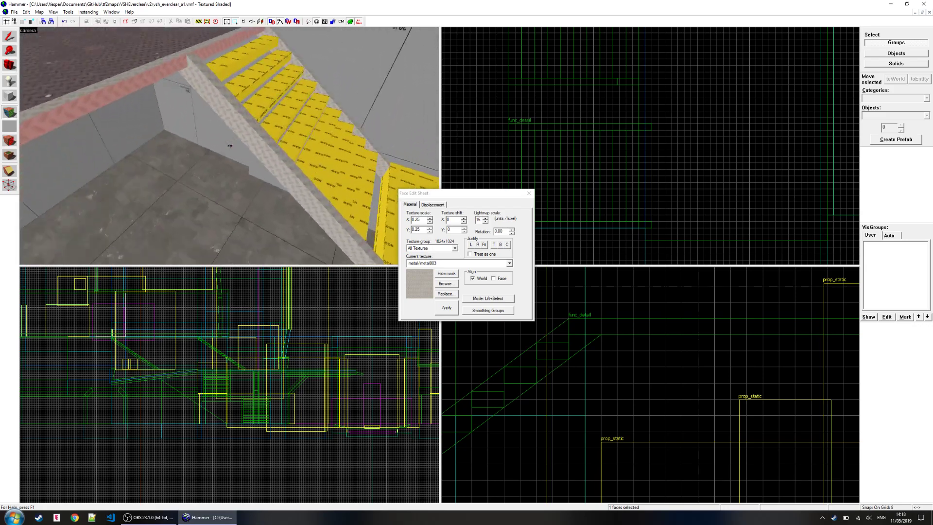
{"action": "key", "text": "w"}
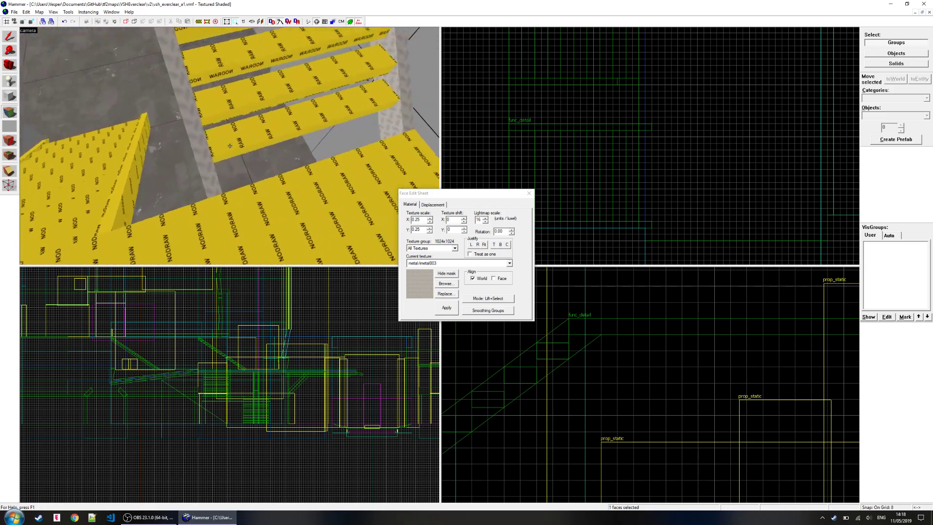
{"action": "key", "text": "w"}
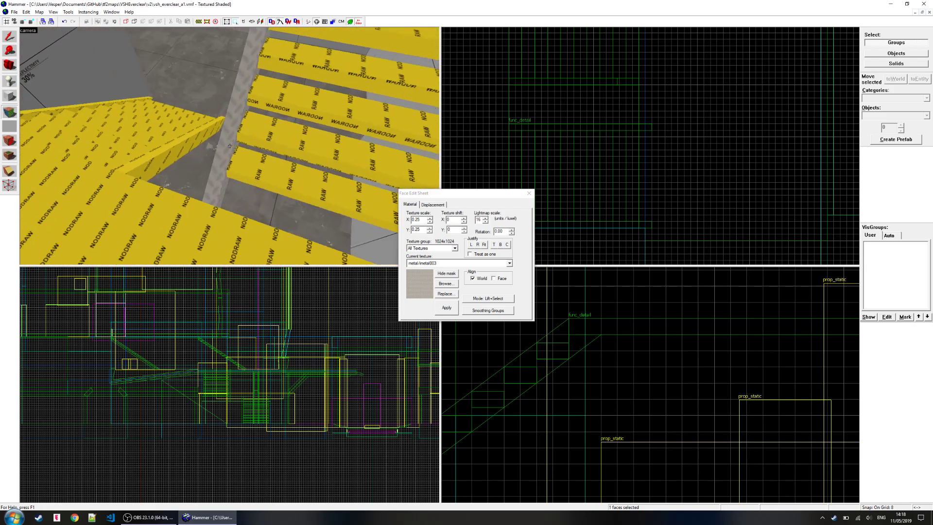
- Close the face editing sheet, select the landing and examine where it meets the foot of the upper flight
{"action": "key", "text": "w"}
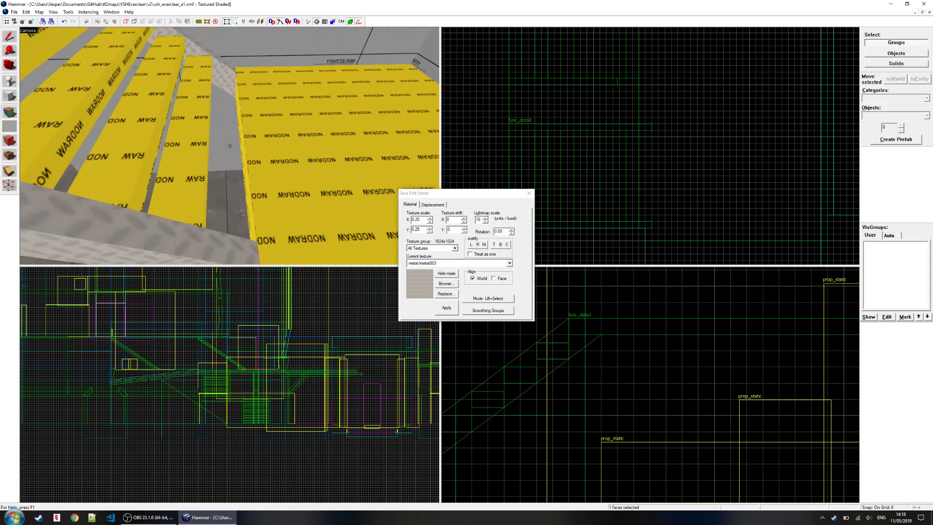
{"action": "key", "text": "w"}
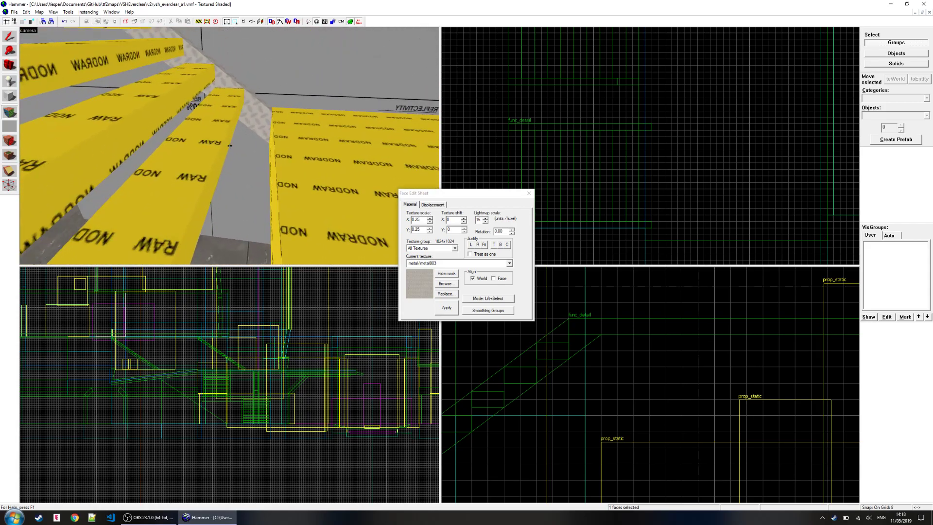
{"action": "key", "text": "s"}
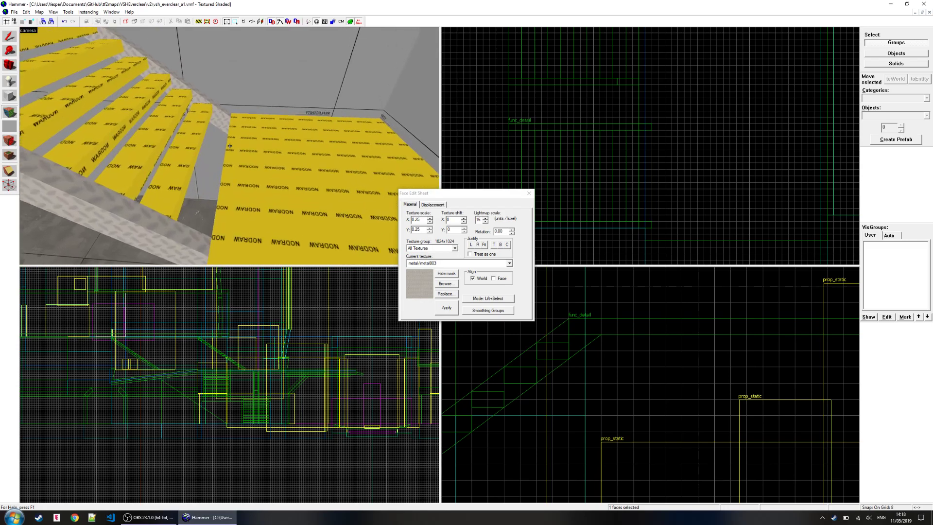
{"action": "key", "text": "s"}
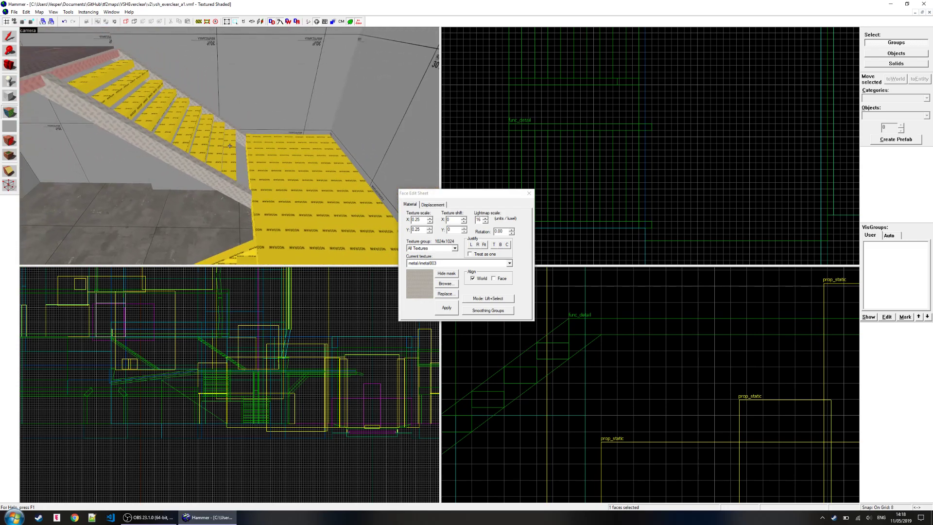
{"action": "key", "text": "w"}
{"action": "key", "text": "z"}
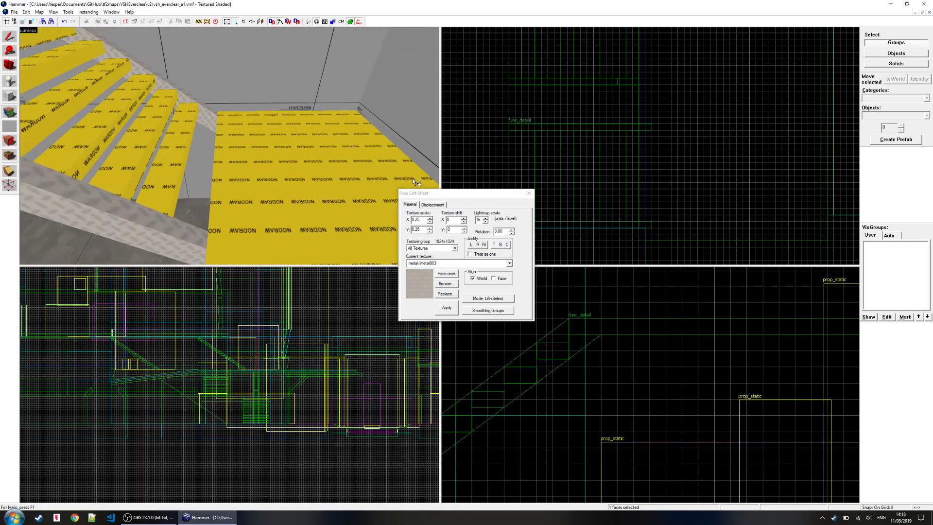
{"action": "left_click", "coordinate": [528, 193]}
{"action": "left_click", "coordinate": [292, 185]}
{"action": "key", "text": "z"}
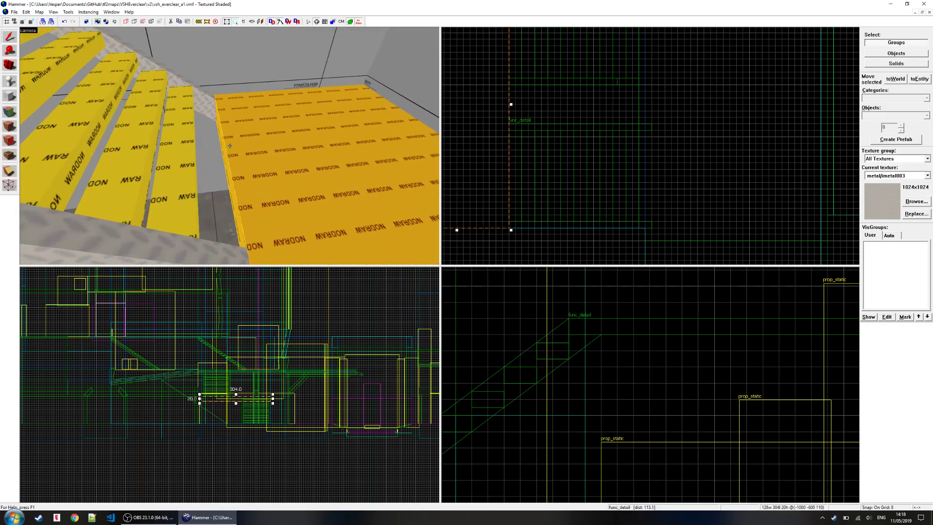
{"action": "key", "text": "s"}
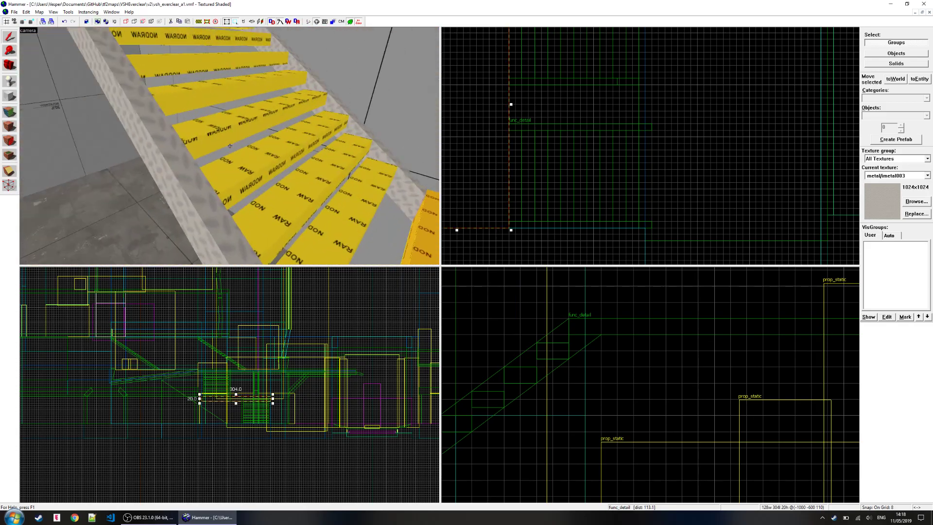
{"action": "key", "text": "z"}
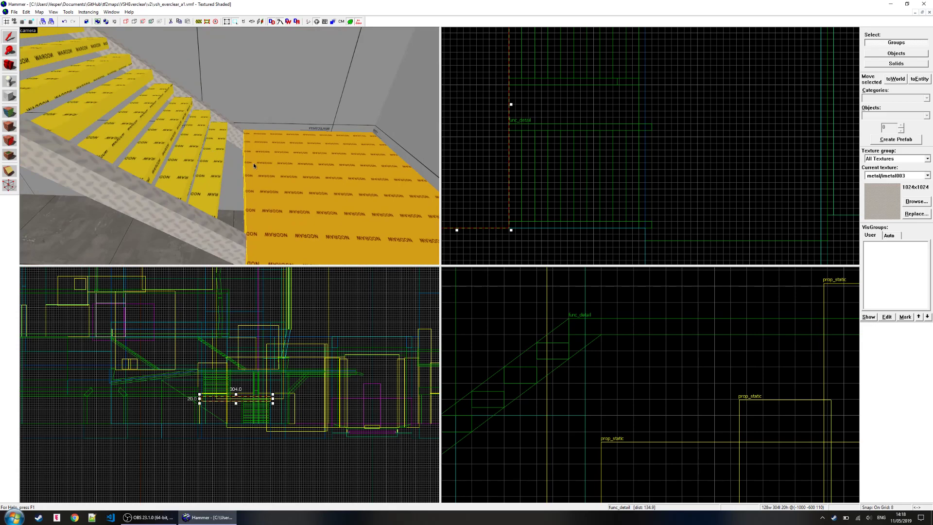
- Try to fill the gap between the landing and the upper flight's lowest step with a tools/toolsnodraw block spanning between the stringers
{"action": "middle_click_drag", "start_coordinate": [522, 187], "coordinate": [527, 183]}
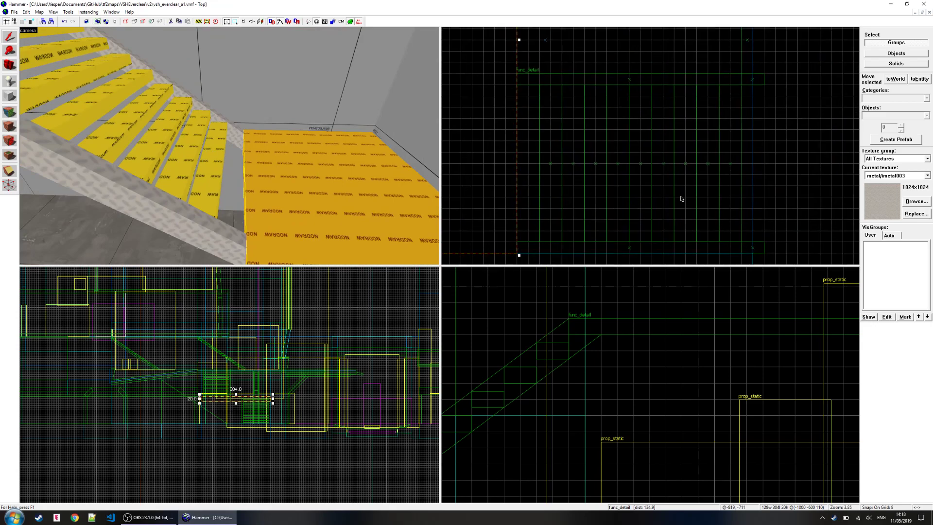
{"action": "left_click", "coordinate": [920, 176]}
{"action": "left_click", "coordinate": [893, 207]}
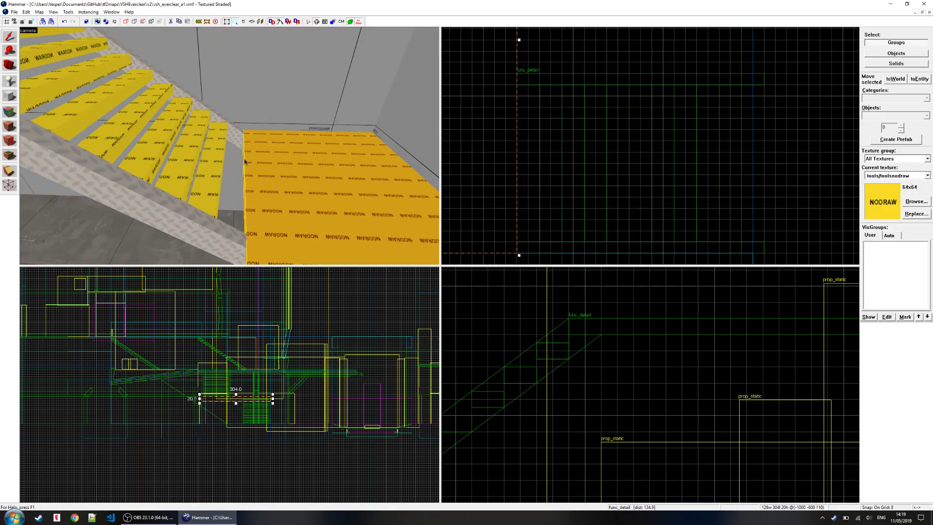
{"action": "left_click", "coordinate": [14, 95]}
{"action": "middle_click_drag", "start_coordinate": [520, 132], "coordinate": [521, 115]}
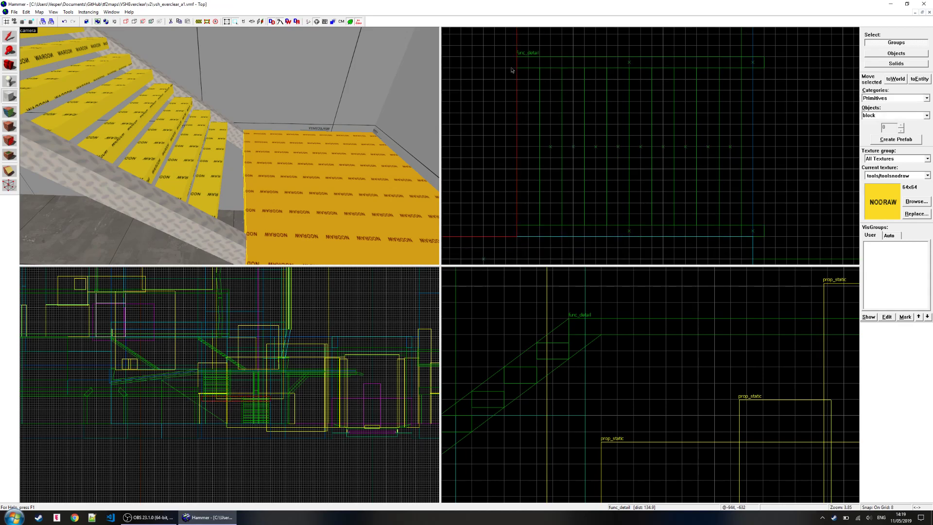
{"action": "key", "text": "Return"}
{"action": "key", "text": "z"}
{"action": "key", "text": "d"}
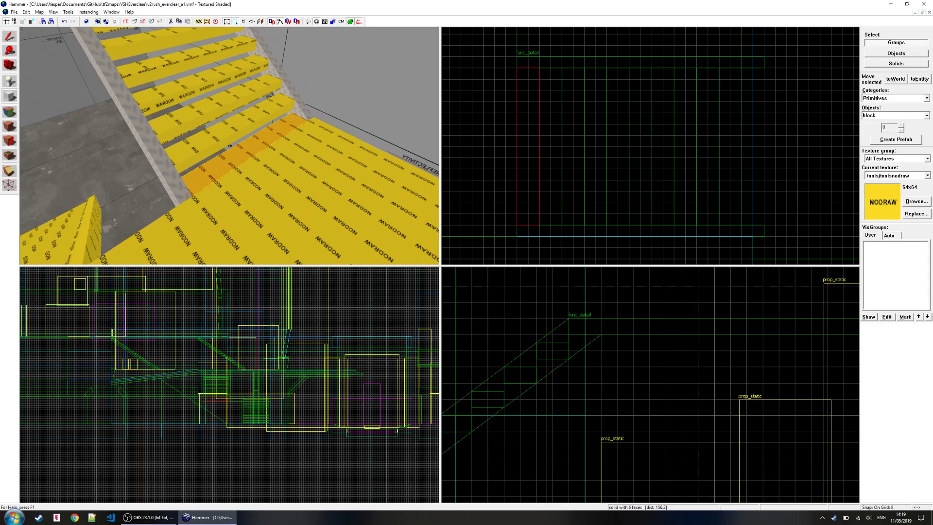
{"action": "key", "text": "w"}
{"action": "key", "text": "s"}
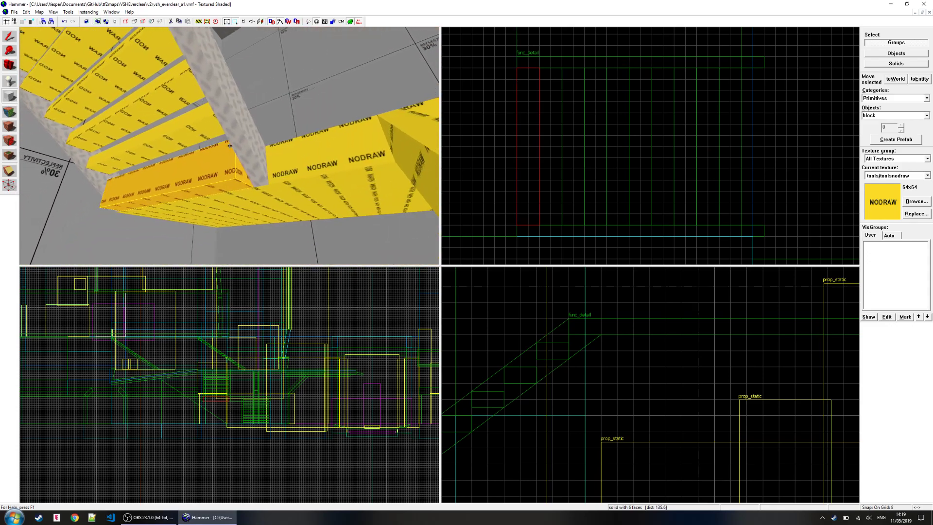
{"action": "key", "text": "w"}
{"action": "key", "text": "s"}
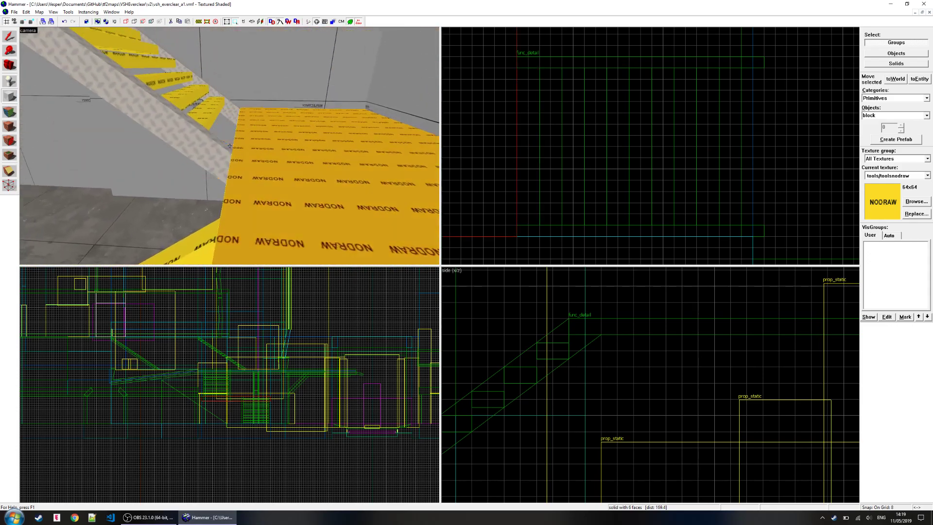
{"action": "key", "text": "s"}
{"action": "key", "text": "z"}
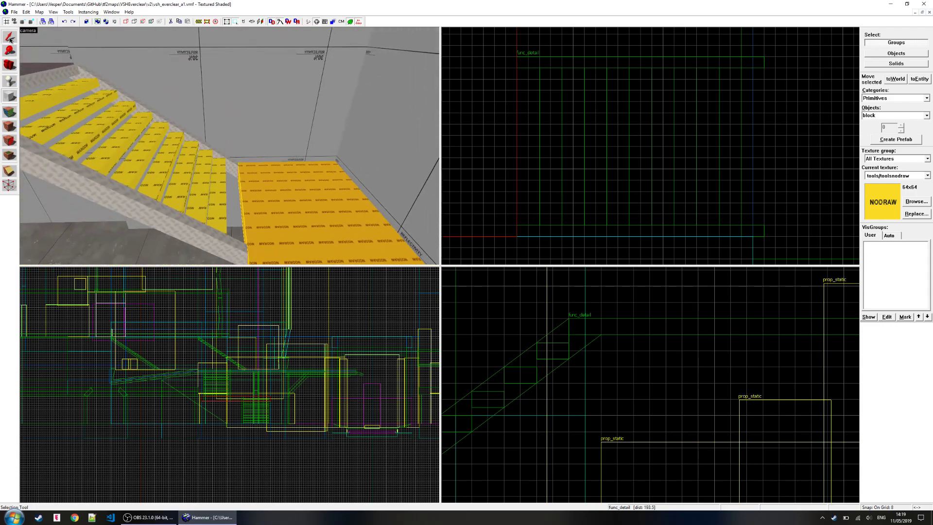
- Move the whole upper flight 16 units towards the landing so its stringers overlap the landing's edge
{"action": "left_click", "coordinate": [93, 123]}
{"action": "left_click_drag", "start_coordinate": [579, 198], "coordinate": [559, 202]}
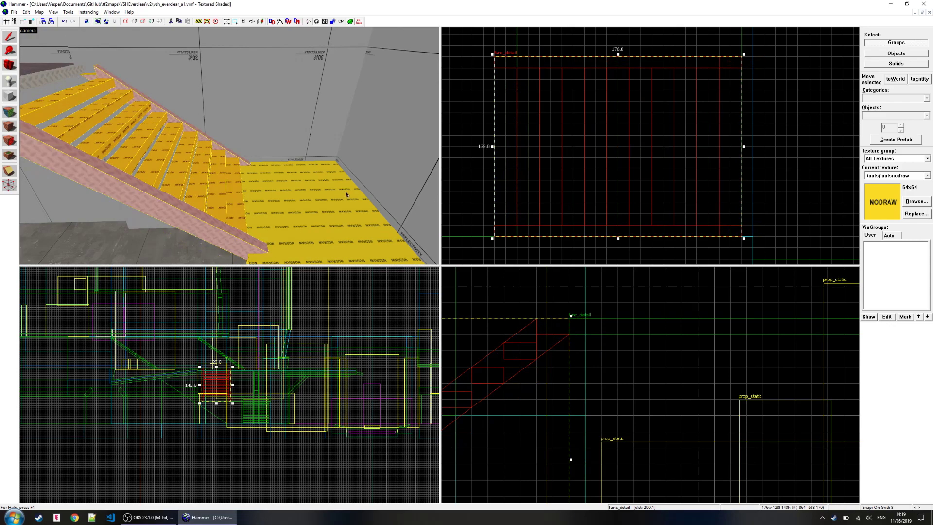
{"action": "key", "text": "d"}
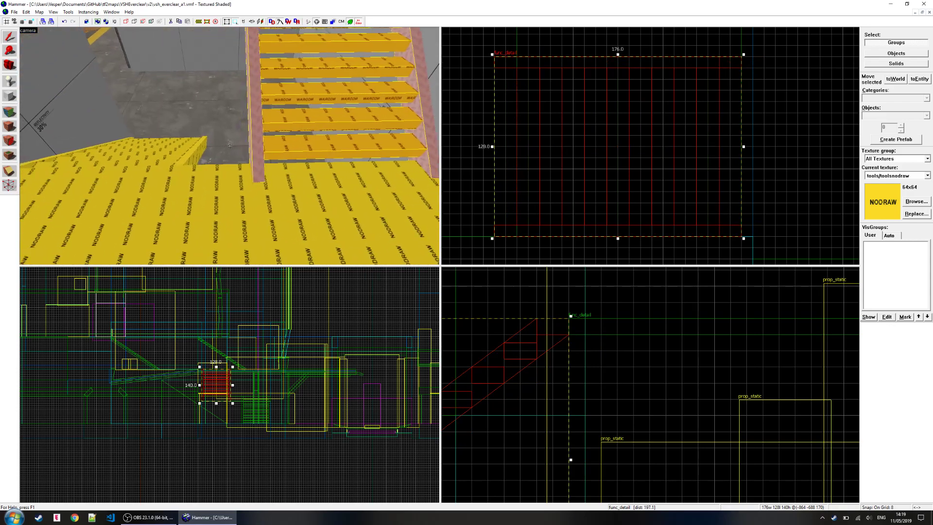
{"action": "key", "text": "a"}
{"action": "key", "text": "s"}
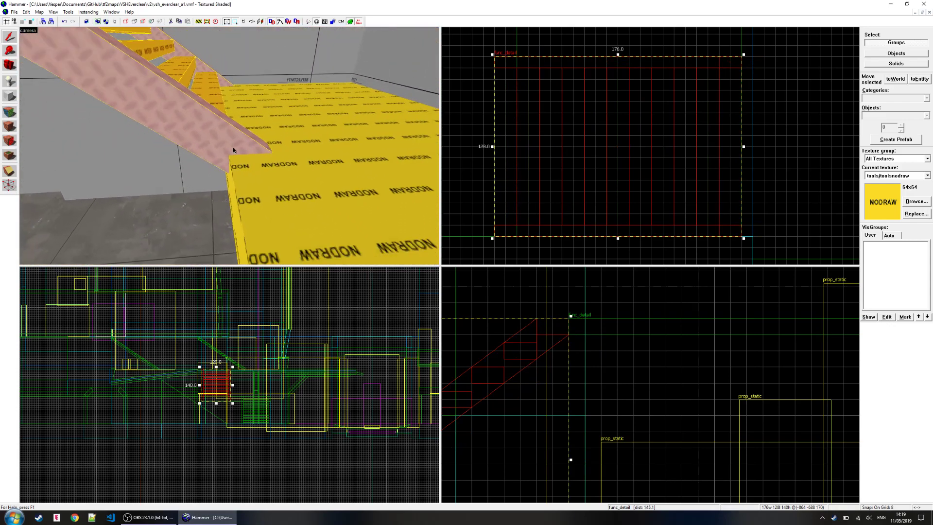
{"action": "key", "text": "z"}
{"action": "key", "text": "d"}
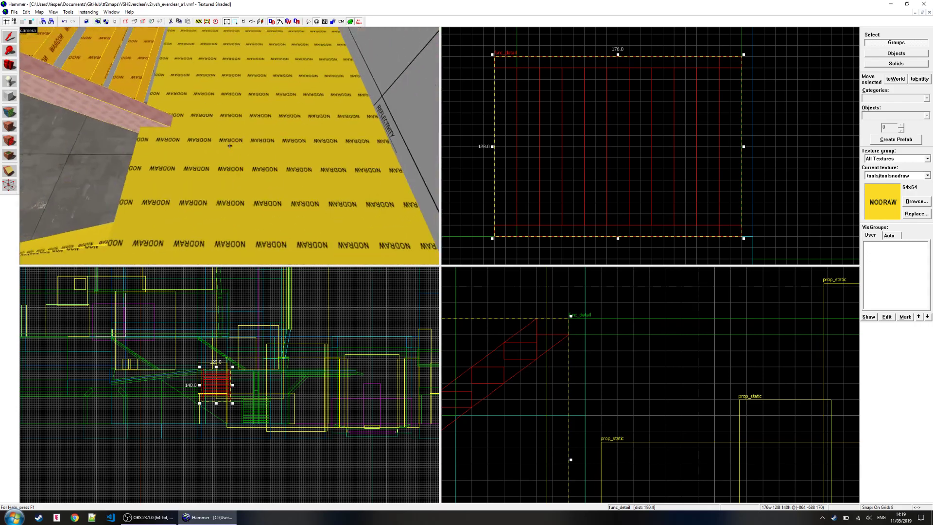
{"action": "key", "text": "s"}
{"action": "key", "text": "w"}
{"action": "key", "text": "s"}
{"action": "key", "text": "z"}
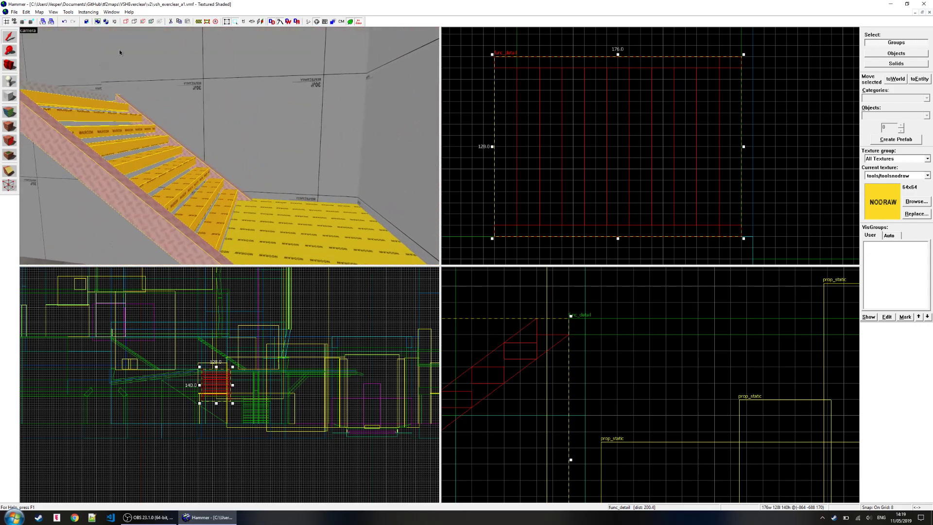
- Split both stringers of the upper flight horizontally at the landing's top surface, keeping the pieces on both sides of the cut
{"action": "left_click", "coordinate": [114, 22]}
{"action": "key", "text": "z"}
{"action": "key", "text": "z"}
{"action": "left_click", "coordinate": [191, 203]}
{"action": "left_click", "coordinate": [231, 139], "text": "ctrl"}
{"action": "key", "text": "ctrl+e"}
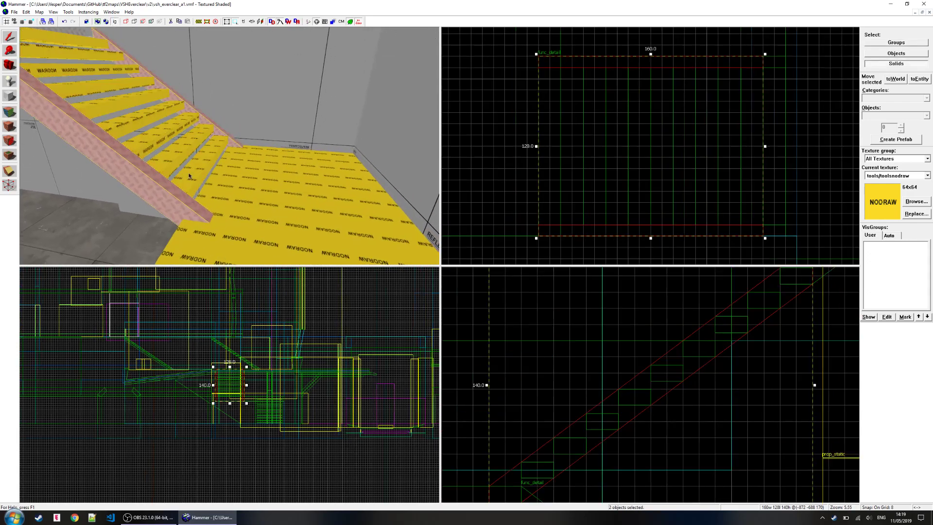
{"action": "left_click", "coordinate": [10, 170]}
{"action": "middle_click_drag", "start_coordinate": [588, 411], "coordinate": [606, 345]}
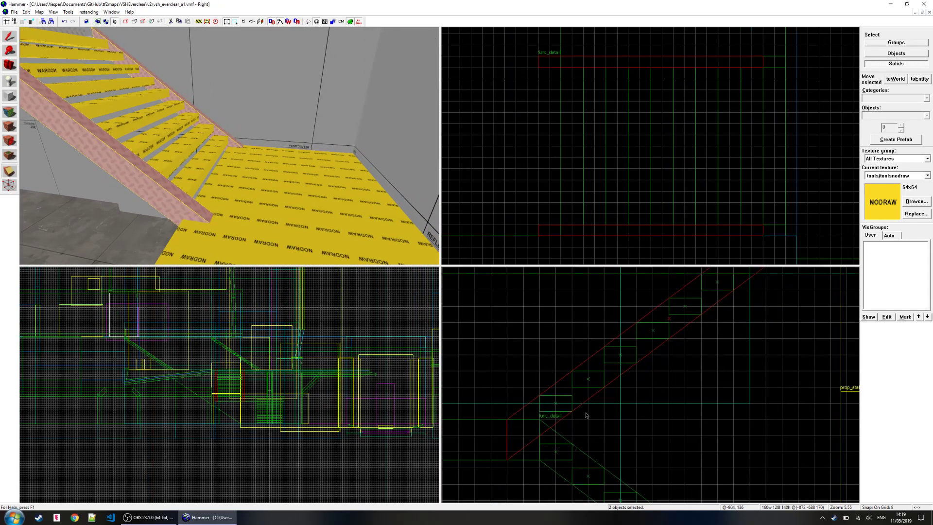
{"action": "mouse_move", "coordinate": [575, 422]}
{"action": "left_mouse_down"}
{"action": "mouse_move", "coordinate": [589, 419]}
{"action": "mouse_move", "coordinate": [542, 423]}
{"action": "left_mouse_up"}
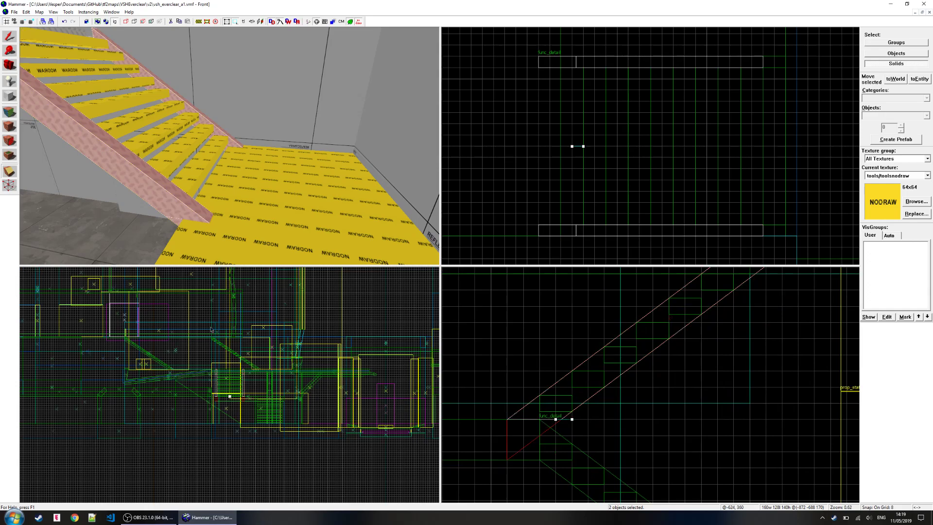
{"action": "key", "text": "Return"}
{"action": "left_click", "coordinate": [12, 37]}
- Clip the lower pieces of both stringers at the landing's edge, removing the parts embedded in the landing
{"action": "key", "text": "z"}
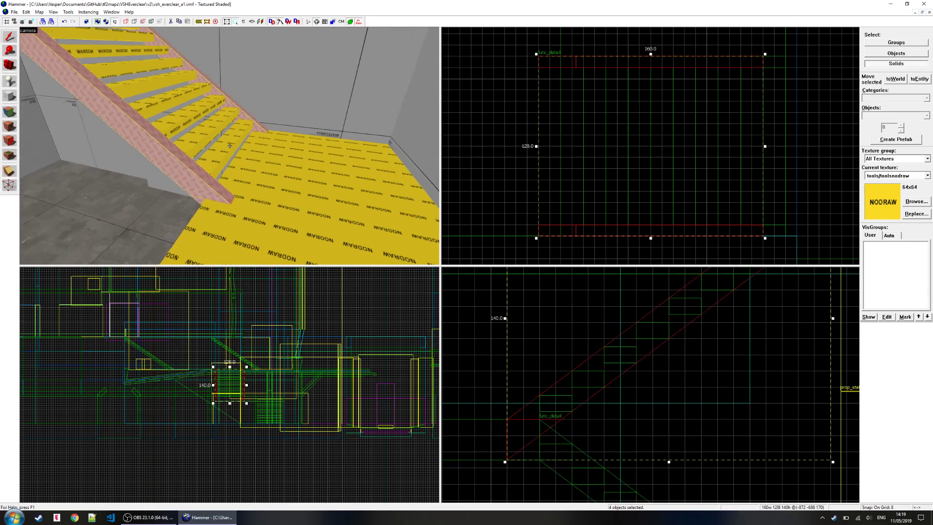
{"action": "key", "text": "w"}
{"action": "key", "text": "z"}
{"action": "left_click", "coordinate": [265, 166]}
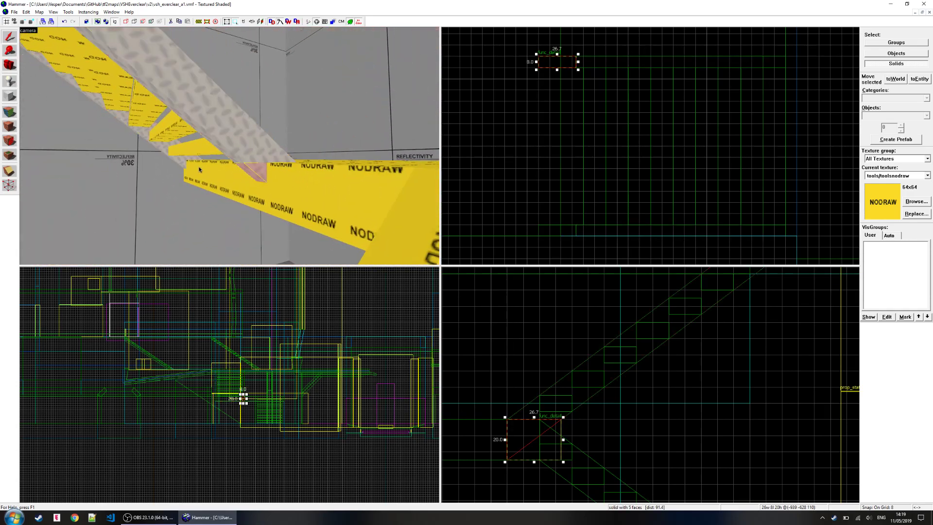
{"action": "left_click", "coordinate": [11, 171]}
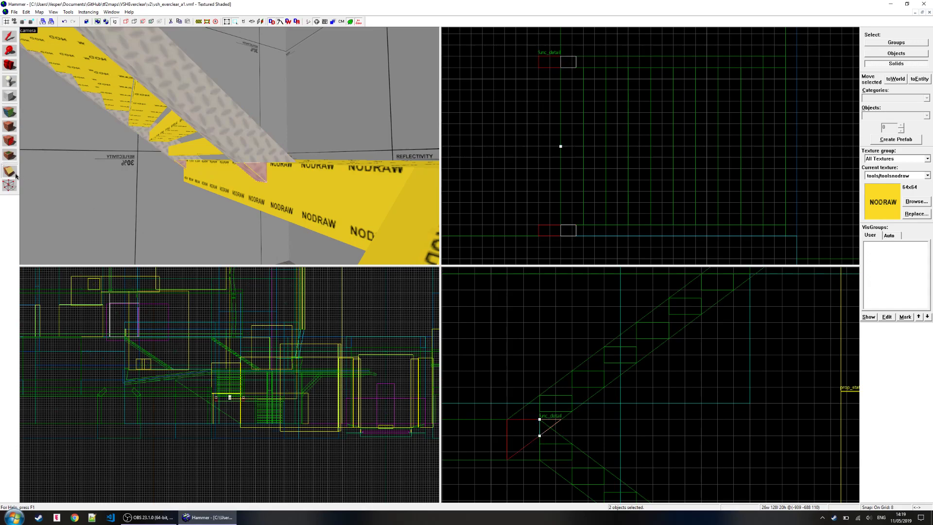
{"action": "key", "text": "z"}
{"action": "key", "text": "s"}
{"action": "left_click", "coordinate": [113, 23]}
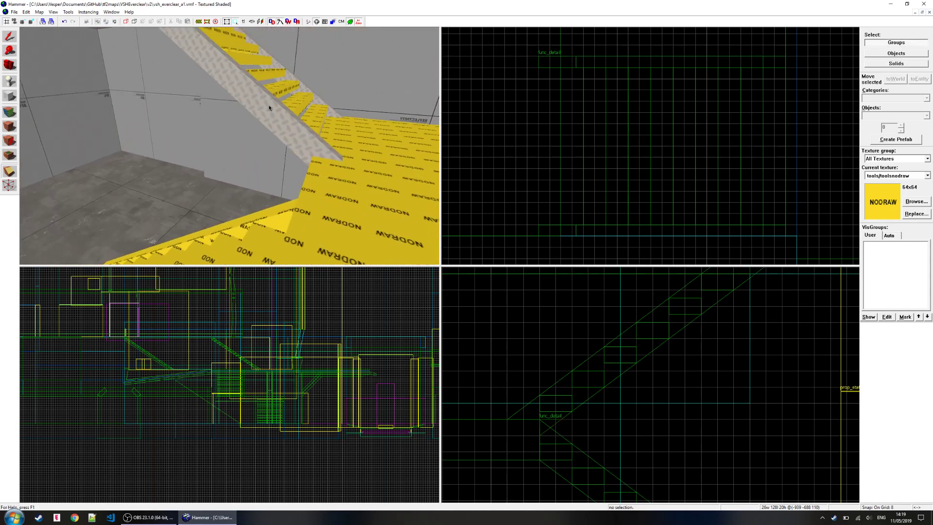
- Select the landing and both stair flights together and move them 16 units so the upper flight meets the platform
{"action": "left_click", "coordinate": [241, 94]}
{"action": "key", "text": "z"}
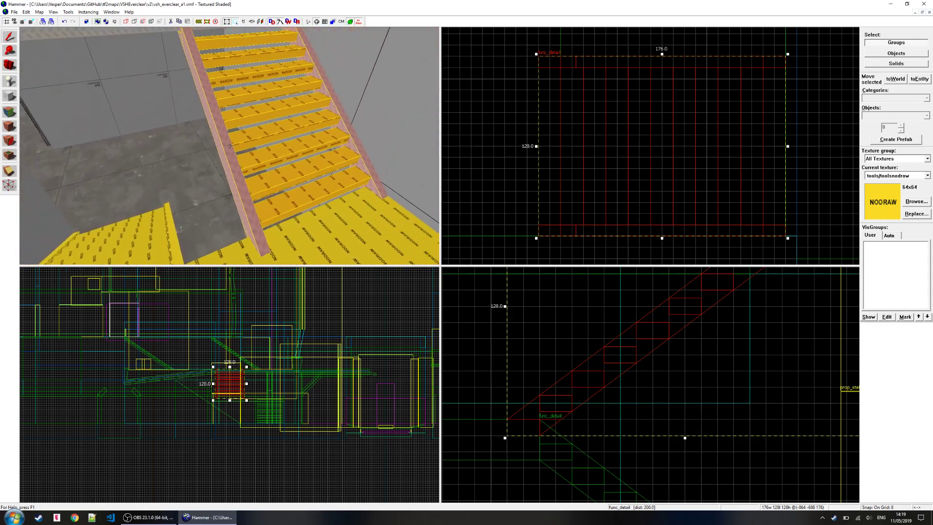
{"action": "key", "text": "a"}
{"action": "key", "text": "w"}
{"action": "key", "text": "s"}
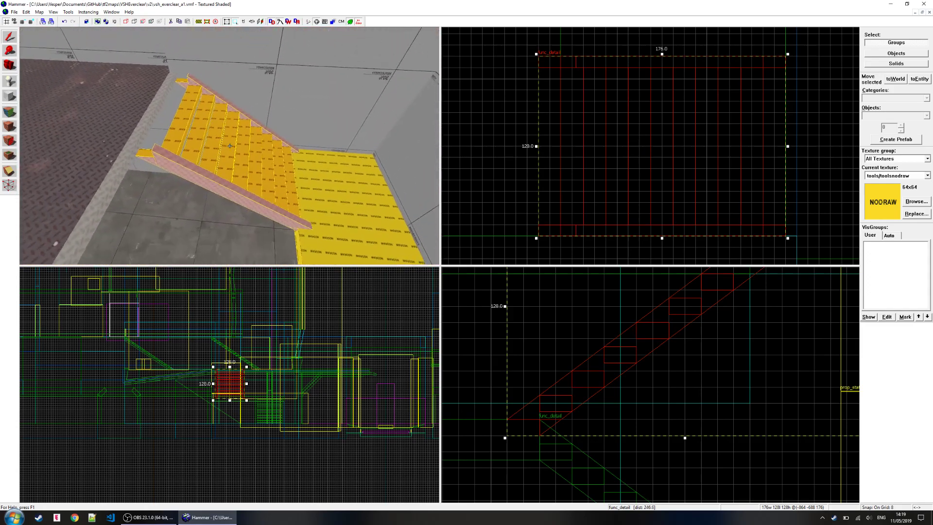
{"action": "key", "text": "z"}
{"action": "left_click", "coordinate": [253, 209]}
{"action": "left_click", "coordinate": [311, 180], "text": "ctrl"}
{"action": "left_click", "coordinate": [262, 112], "text": "ctrl"}
{"action": "scroll", "coordinate": [548, 174], "scroll_direction": "down", "scroll_amount": 4}
{"action": "scroll", "coordinate": [667, 180], "scroll_direction": "up", "scroll_amount": 4}
{"action": "left_click_drag", "start_coordinate": [589, 186], "coordinate": [596, 189]}
{"action": "key", "text": "Escape"}
- Undo the last move of the staircase, redo it and clear the selection
{"action": "key", "text": "z"}
{"action": "key", "text": "ctrl+z"}
{"action": "key", "text": "Escape"}
{"action": "key", "text": "ctrl+y"}
{"action": "key", "text": "Escape"}
{"action": "key", "text": "z"}
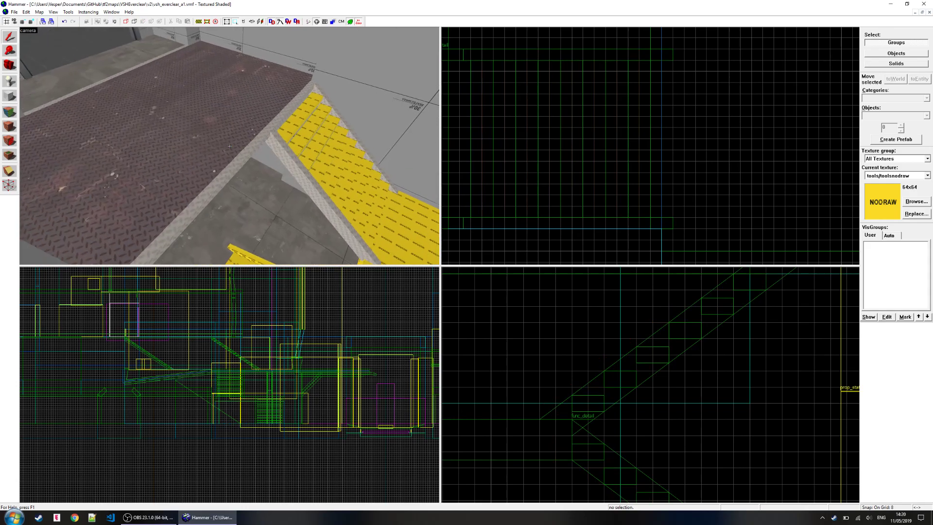
- Pick up the platform floor's metal/imetal005 texture and apply it to the landing's top face
{"action": "key", "text": "z"}
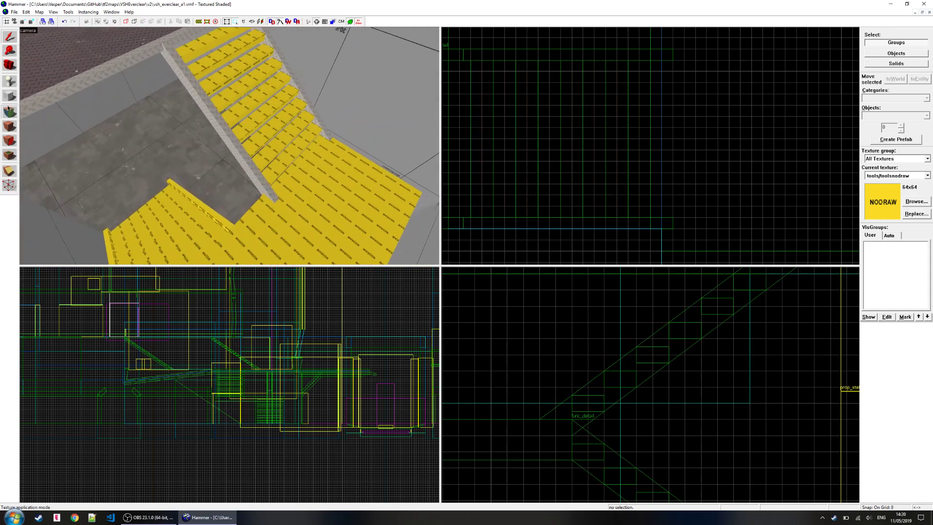
{"action": "left_click", "coordinate": [8, 109]}
{"action": "left_click", "coordinate": [107, 49]}
{"action": "right_click", "coordinate": [318, 159]}
{"action": "key", "text": "z"}
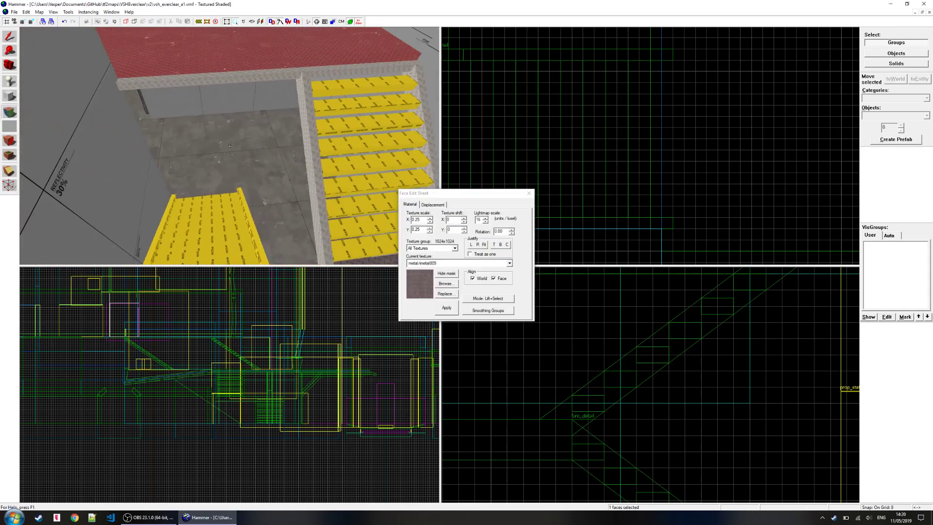
- Apply the metal/imetal005 floor texture to the tops of the upper flight's treads
{"action": "key", "text": "z"}
{"action": "right_click", "coordinate": [225, 221]}
{"action": "key", "text": "ctrl+z"}
{"action": "key", "text": "ctrl+z"}
{"action": "right_click", "coordinate": [239, 219]}
{"action": "right_click", "coordinate": [217, 222]}
{"action": "right_click", "coordinate": [197, 223]}
{"action": "right_click", "coordinate": [178, 225]}
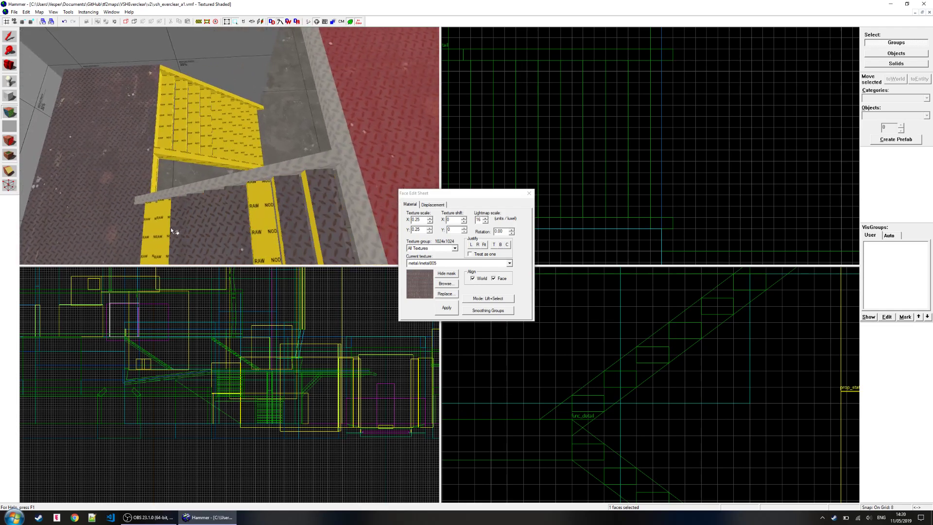
{"action": "key", "text": "z"}
{"action": "key", "text": "z"}
{"action": "right_click", "coordinate": [275, 150]}
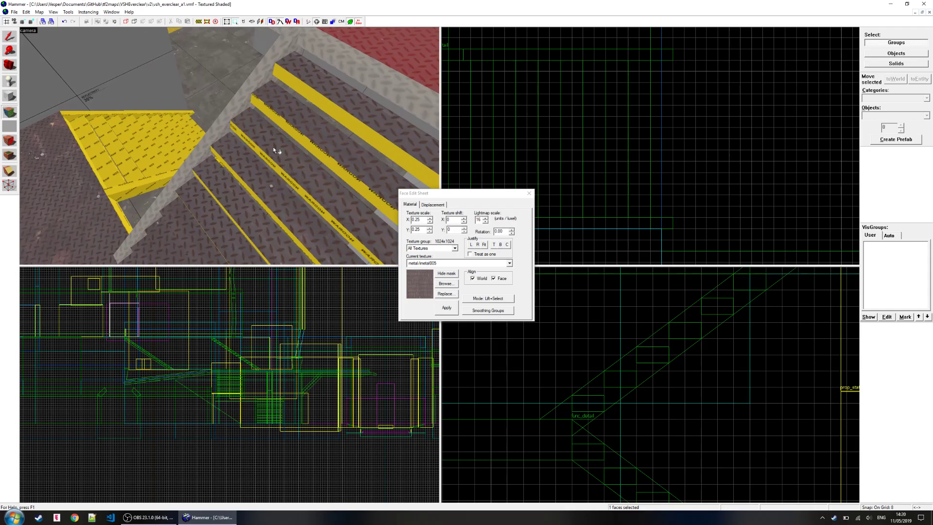
- Apply the metal/imetal005 texture to the nodraw undersides of the upper staircase's treads
{"action": "key", "text": "z"}
{"action": "key", "text": "s"}
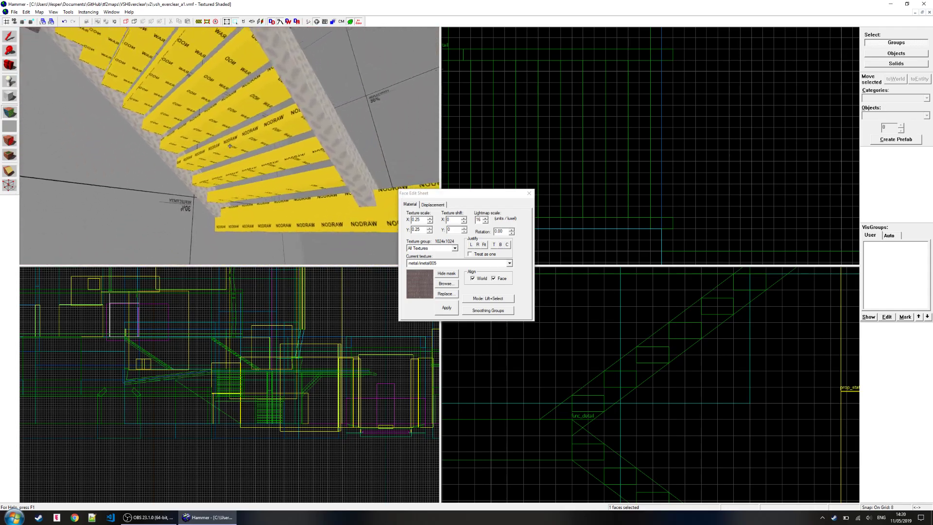
{"action": "key", "text": "z"}
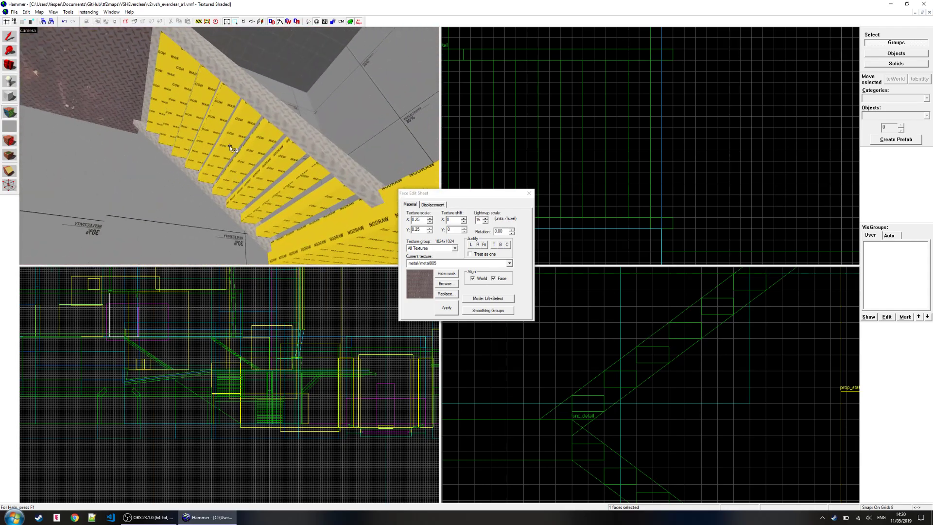
{"action": "right_click", "coordinate": [322, 206]}
{"action": "right_click", "coordinate": [291, 185]}
{"action": "right_click", "coordinate": [272, 167]}
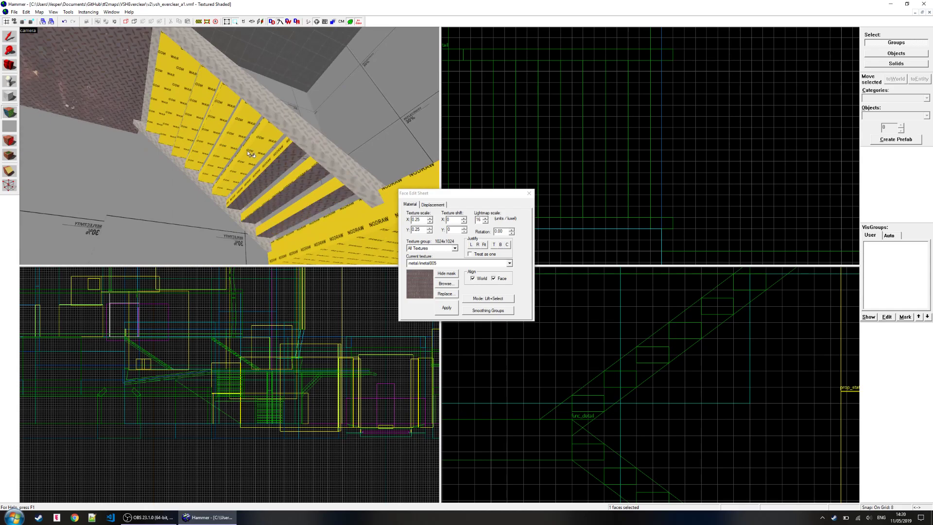
{"action": "right_click", "coordinate": [222, 136]}
{"action": "right_click", "coordinate": [211, 129]}
{"action": "right_click", "coordinate": [201, 122]}
{"action": "right_click", "coordinate": [191, 115]}
- Sample metal/imetal003 from the upper staircase's side rail and apply it to the front faces of its steps
{"action": "key", "text": "z"}
{"action": "key", "text": "d"}
{"action": "left_click", "coordinate": [230, 145]}
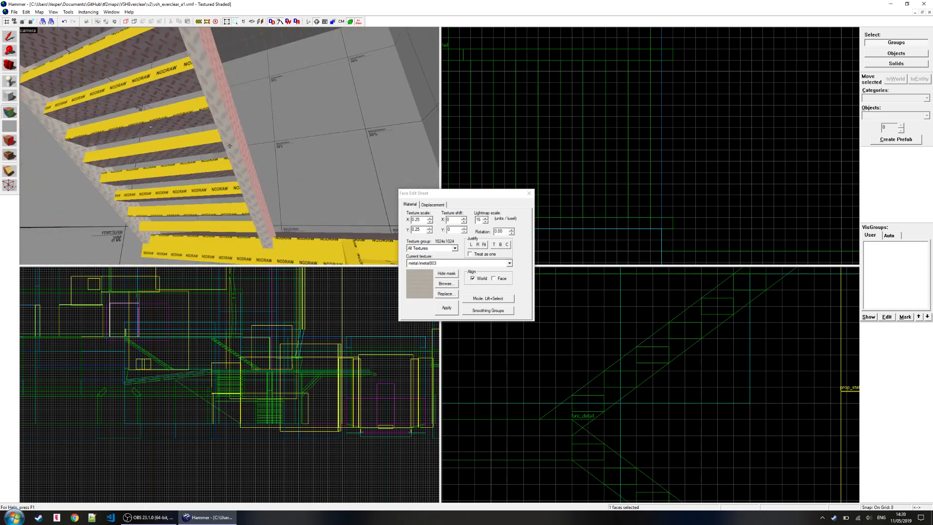
{"action": "key", "text": "w"}
{"action": "key", "text": "z"}
{"action": "right_click", "coordinate": [237, 176]}
{"action": "right_click", "coordinate": [237, 147]}
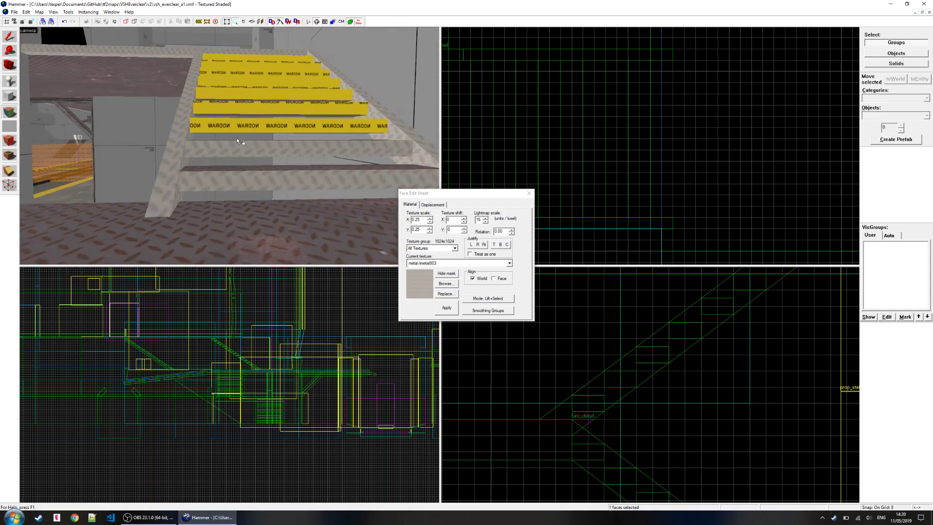
{"action": "right_click", "coordinate": [237, 126]}
{"action": "right_click", "coordinate": [237, 107]}
{"action": "key", "text": "z"}
{"action": "key", "text": "z"}
{"action": "right_click", "coordinate": [230, 148]}
{"action": "right_click", "coordinate": [229, 119]}
{"action": "right_click", "coordinate": [226, 88]}
{"action": "right_click", "coordinate": [223, 65]}
{"action": "key", "text": "z"}
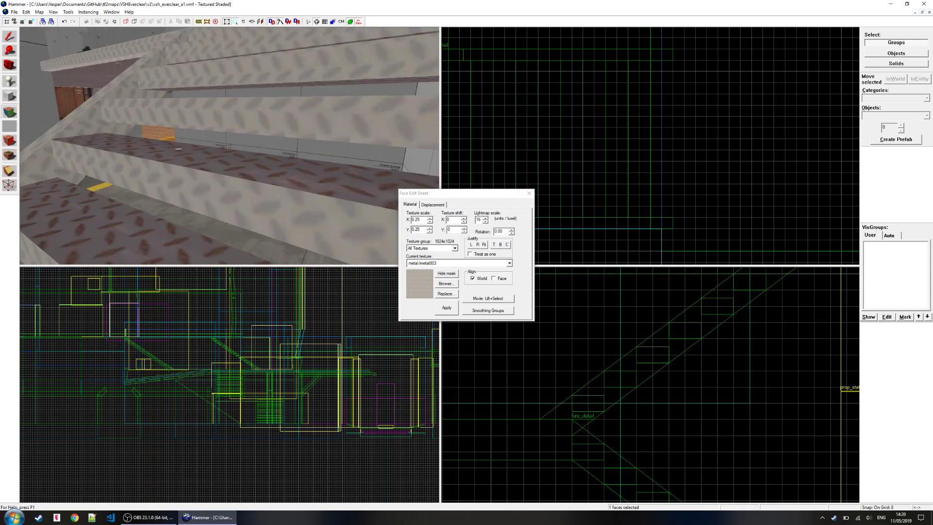
- Apply metal/imetal003 to the rear faces of all the upper staircase's steps
{"action": "key", "text": "z"}
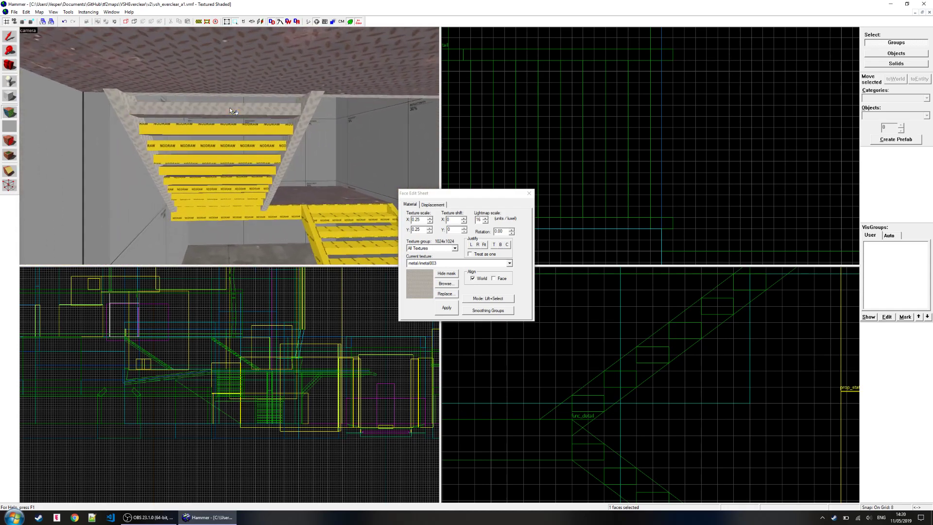
{"action": "right_click", "coordinate": [233, 127]}
{"action": "right_click", "coordinate": [247, 147]}
{"action": "left_click_drag", "start_coordinate": [437, 193], "coordinate": [505, 187]}
{"action": "right_click", "coordinate": [251, 160]}
{"action": "right_click", "coordinate": [252, 170]}
{"action": "right_click", "coordinate": [250, 179]}
{"action": "right_click", "coordinate": [253, 189]}
{"action": "right_click", "coordinate": [253, 197]}
{"action": "key", "text": "z"}
{"action": "key", "text": "w"}
{"action": "key", "text": "z"}
{"action": "right_click", "coordinate": [225, 121]}
{"action": "key", "text": "z"}
{"action": "key", "text": "z"}
{"action": "right_click", "coordinate": [229, 146]}
- Sample metal/imetal005 and apply it to the nodraw underside of the landing between the two staircases
{"action": "key", "text": "z"}
{"action": "key", "text": "s"}
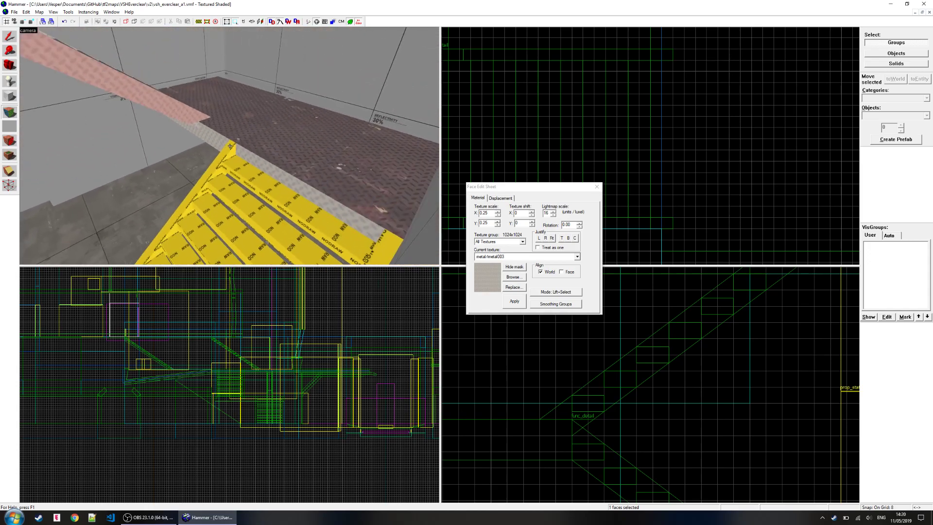
{"action": "key", "text": "w"}
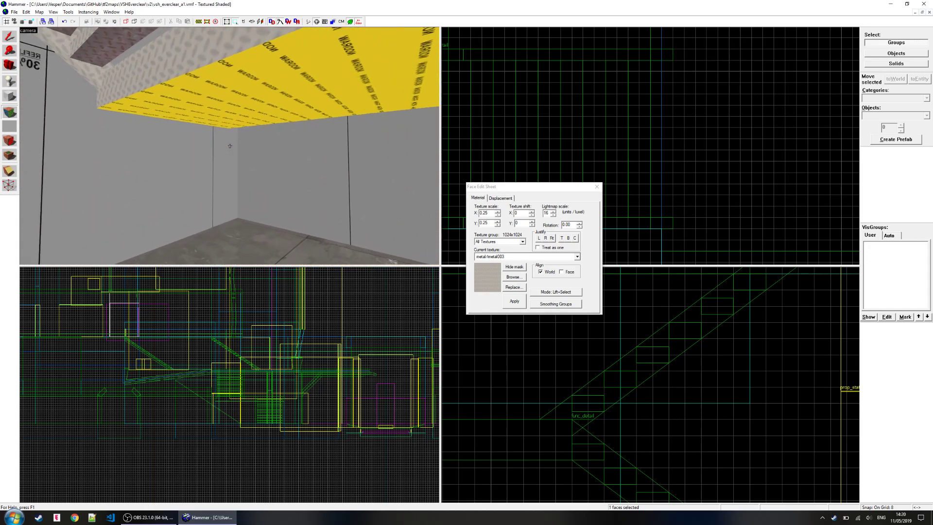
{"action": "left_click", "coordinate": [230, 145]}
{"action": "key", "text": "w"}
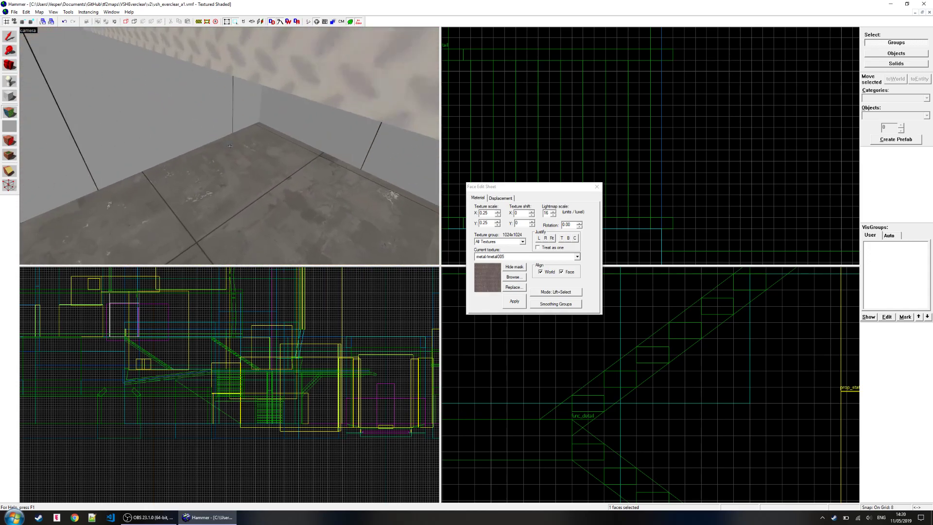
{"action": "right_click", "coordinate": [230, 145]}
- Close the face editor and select the lower nodraw staircase to examine it in the side view
{"action": "key", "text": "s"}
{"action": "key", "text": "z"}
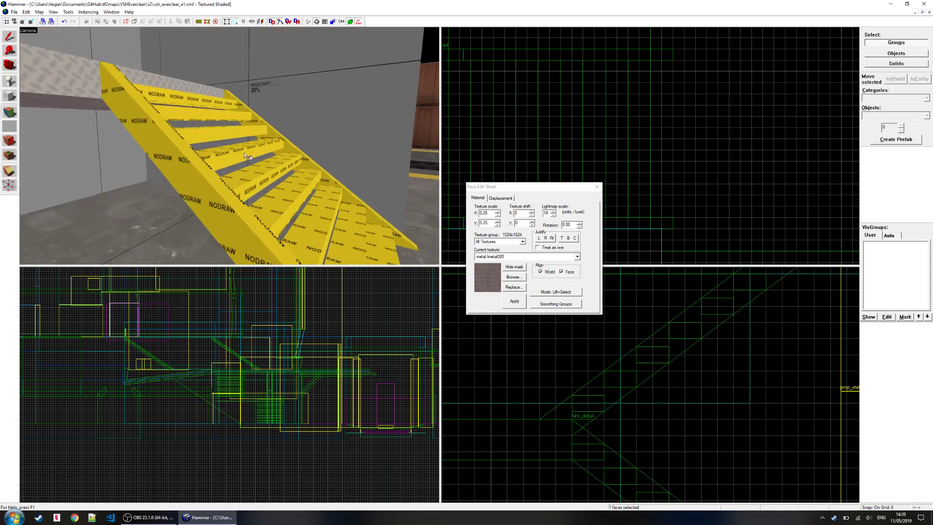
{"action": "key", "text": "z"}
{"action": "key", "text": "d"}
{"action": "key", "text": "s"}
{"action": "key", "text": "z"}
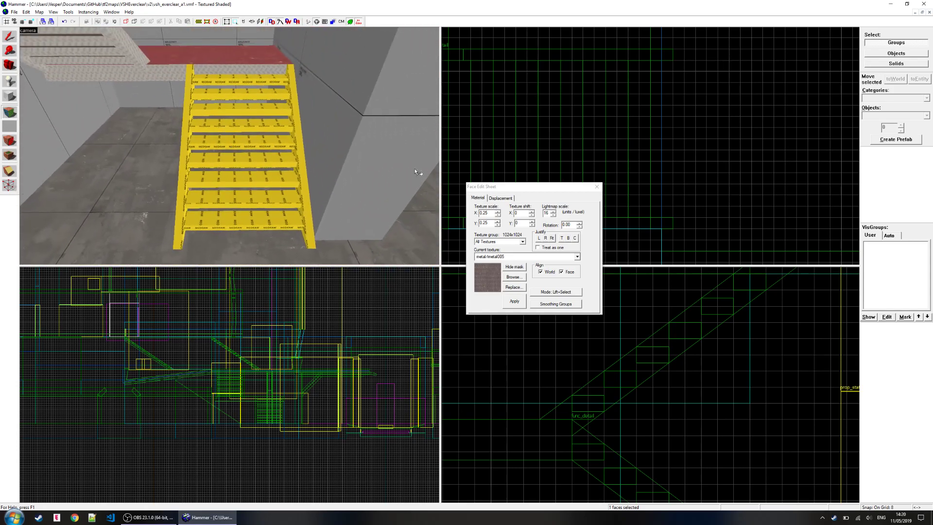
{"action": "left_click", "coordinate": [596, 187]}
{"action": "key", "text": "z"}
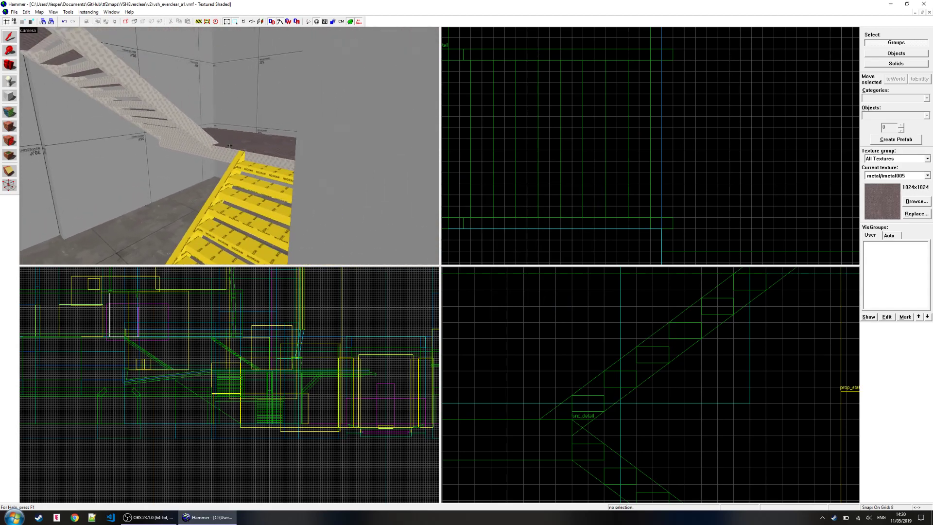
{"action": "key", "text": "z"}
{"action": "left_click", "coordinate": [178, 148]}
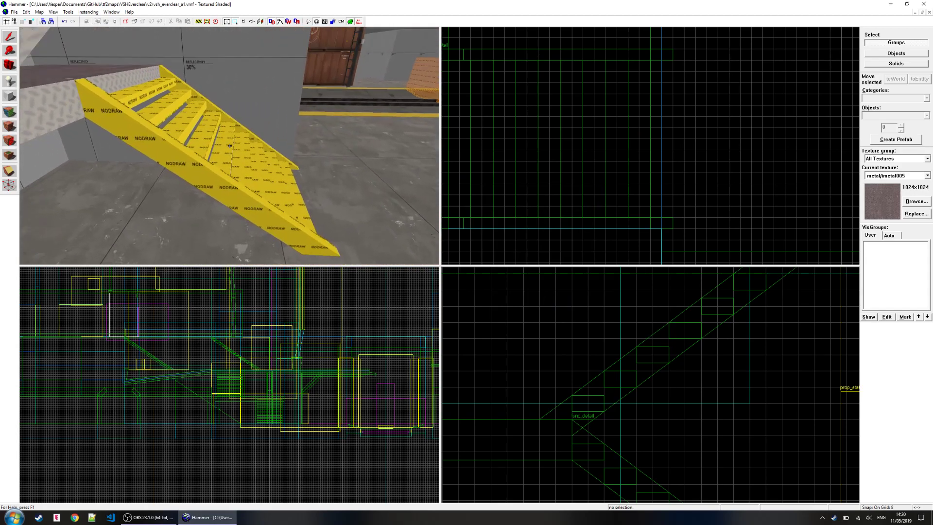
{"action": "scroll", "coordinate": [533, 303], "scroll_direction": "down", "scroll_amount": 3}
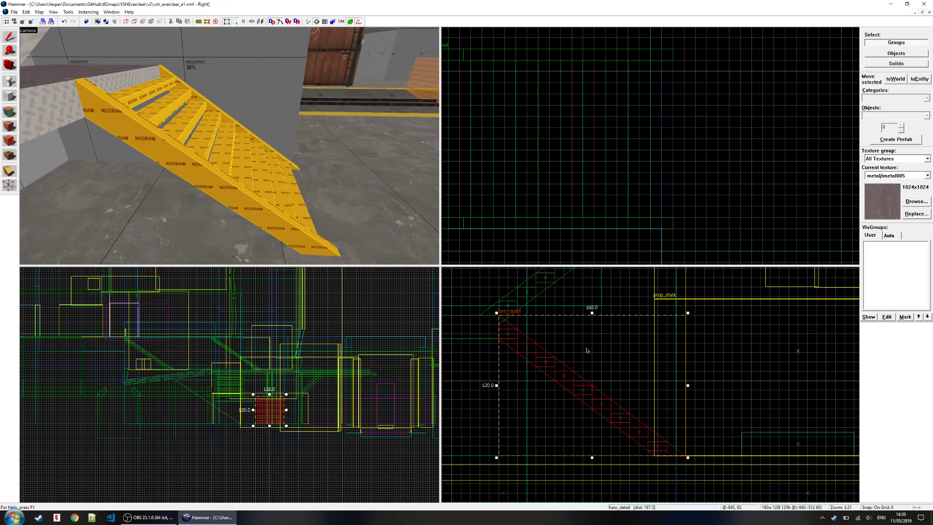
{"action": "scroll", "coordinate": [595, 387], "scroll_direction": "up", "scroll_amount": 2}
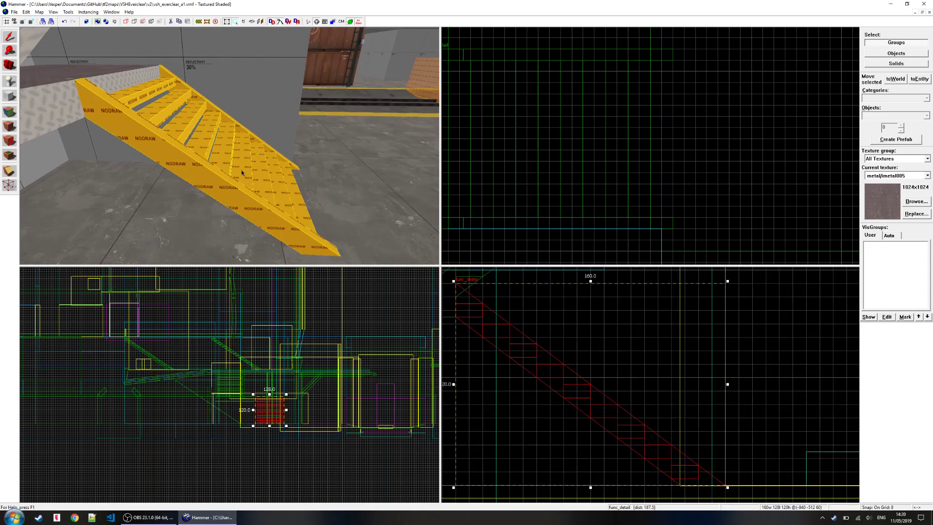
- Reopen face editing, sample metal/imetal003 and apply it to the side rails of the lower staircase
{"action": "key", "text": "z"}
{"action": "key", "text": "w"}
{"action": "key", "text": "z"}
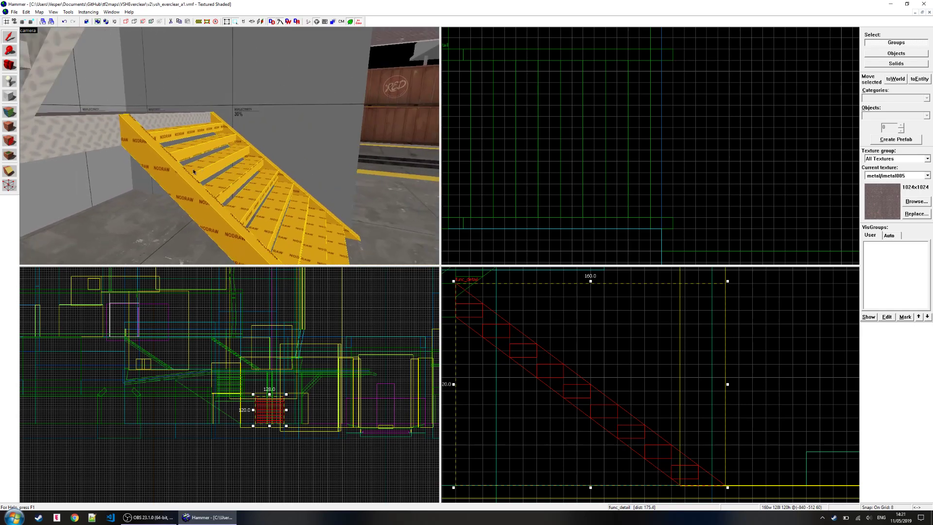
{"action": "left_click", "coordinate": [17, 112]}
{"action": "key", "text": "w"}
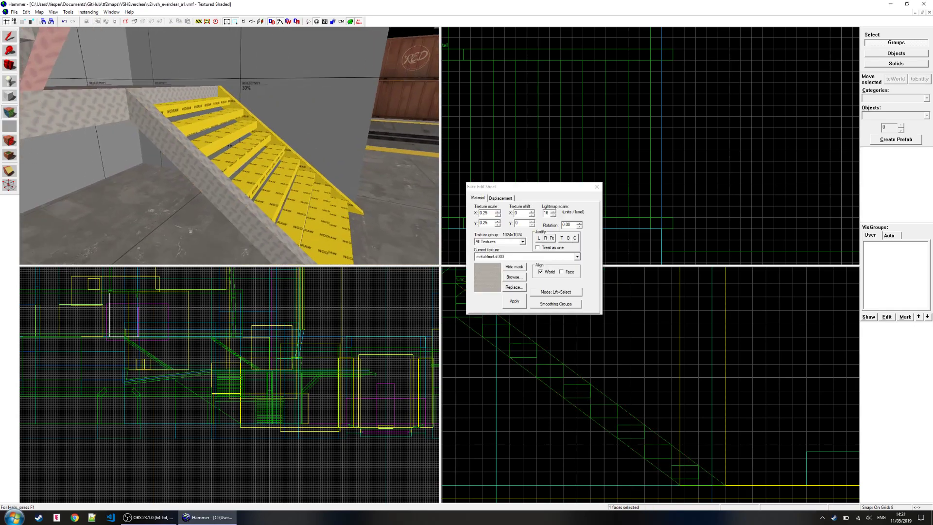
{"action": "key", "text": "w"}
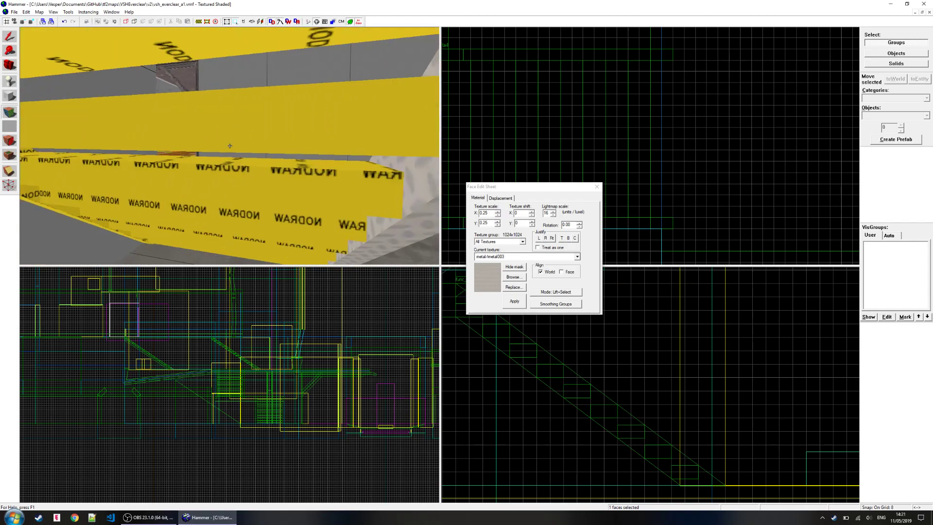
{"action": "right_click", "coordinate": [230, 146]}
{"action": "key", "text": "w"}
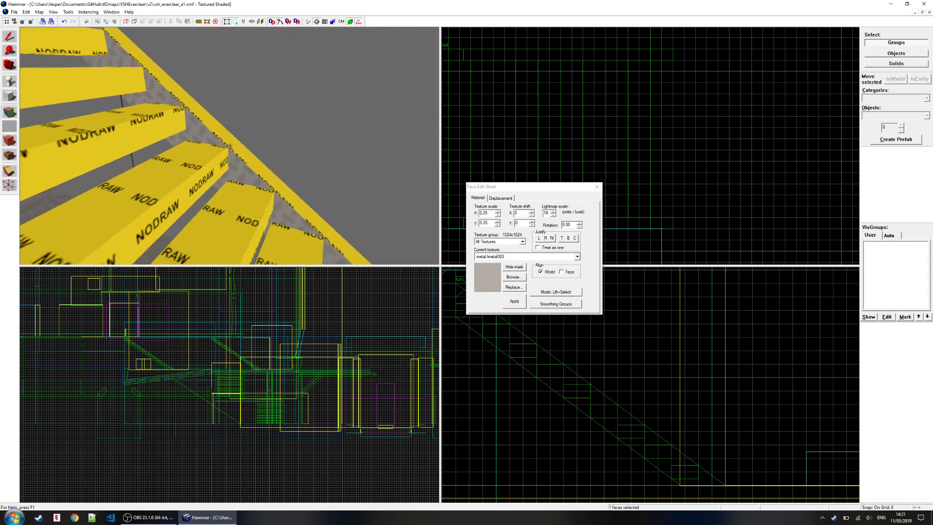
{"action": "right_click", "coordinate": [229, 146]}
{"action": "key", "text": "w"}
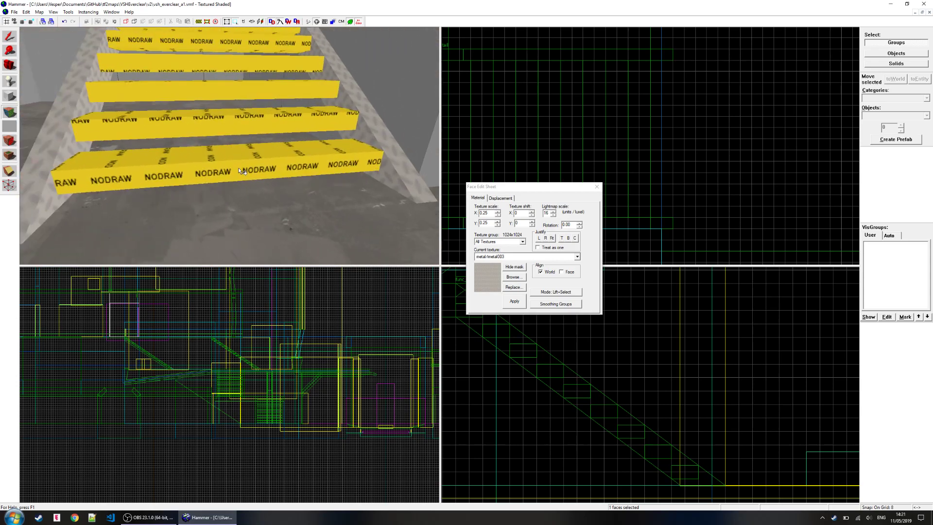
- Apply metal/imetal003 to the front faces of the lower staircase's steps
{"action": "key", "text": "z"}
{"action": "right_click", "coordinate": [219, 199]}
{"action": "right_click", "coordinate": [226, 169]}
{"action": "right_click", "coordinate": [233, 145]}
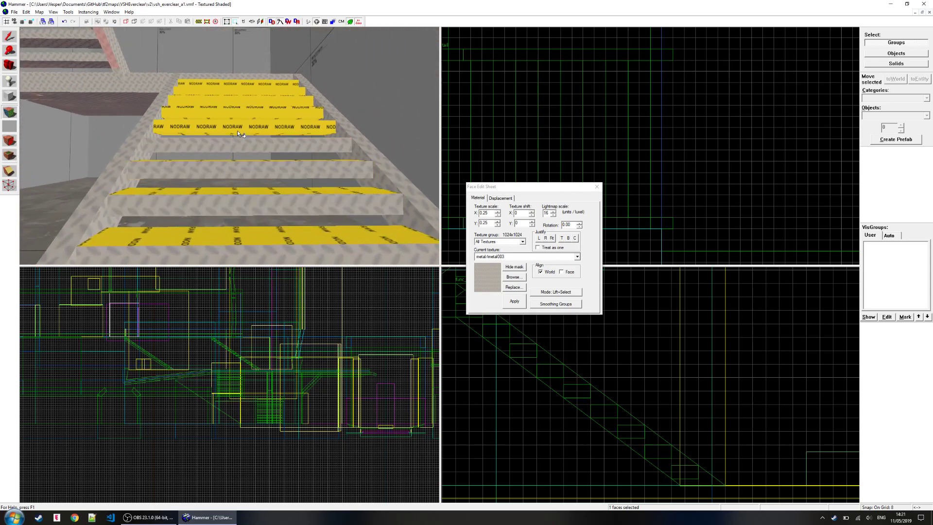
{"action": "right_click", "coordinate": [237, 128]}
{"action": "right_click", "coordinate": [243, 116]}
{"action": "right_click", "coordinate": [243, 100]}
{"action": "key", "text": "z"}
{"action": "key", "text": "w"}
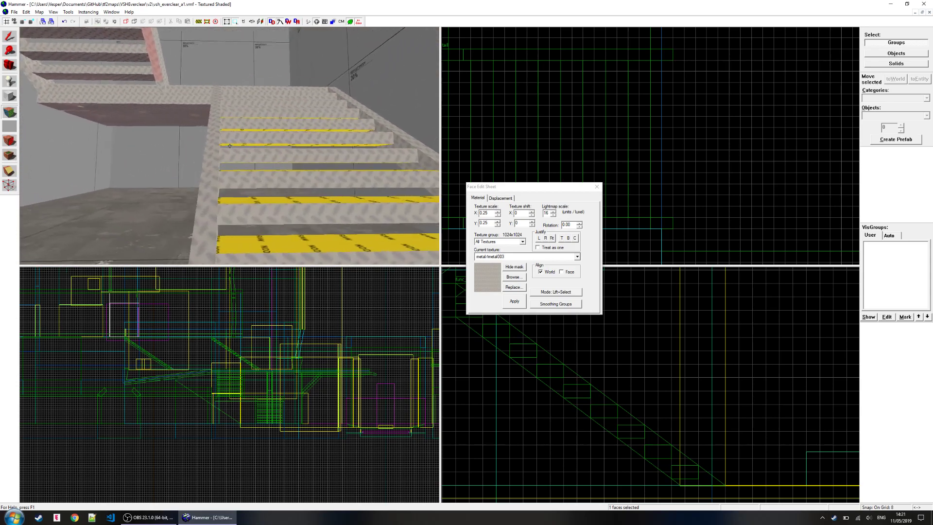
- Apply metal/imetal003 to the rear faces of the lower staircase's steps
{"action": "key", "text": "z"}
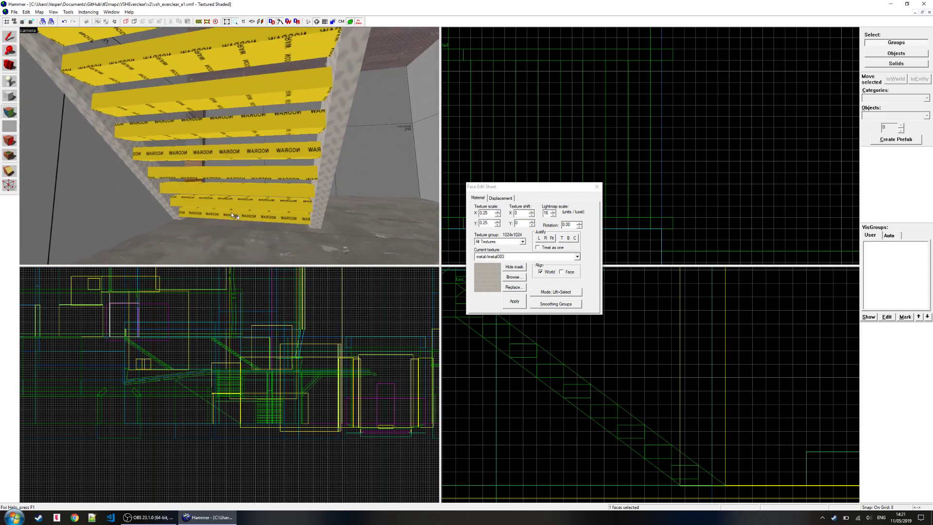
{"action": "right_click", "coordinate": [231, 213]}
{"action": "right_click", "coordinate": [231, 202]}
{"action": "right_click", "coordinate": [230, 190]}
{"action": "right_click", "coordinate": [229, 171]}
{"action": "right_click", "coordinate": [228, 153]}
{"action": "key", "text": "z"}
{"action": "key", "text": "z"}
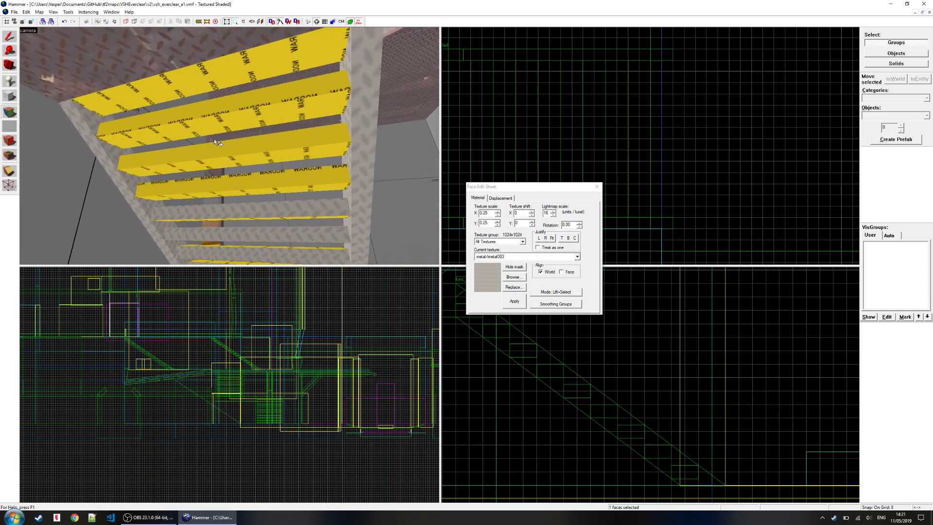
{"action": "right_click", "coordinate": [177, 115]}
{"action": "right_click", "coordinate": [195, 152]}
{"action": "right_click", "coordinate": [217, 181]}
{"action": "key", "text": "z"}
{"action": "key", "text": "w"}
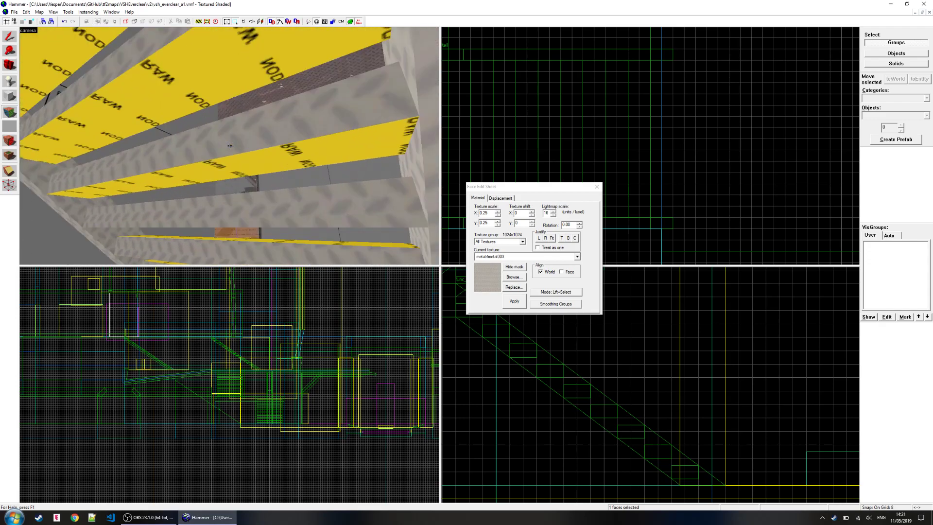
{"action": "key", "text": "s"}
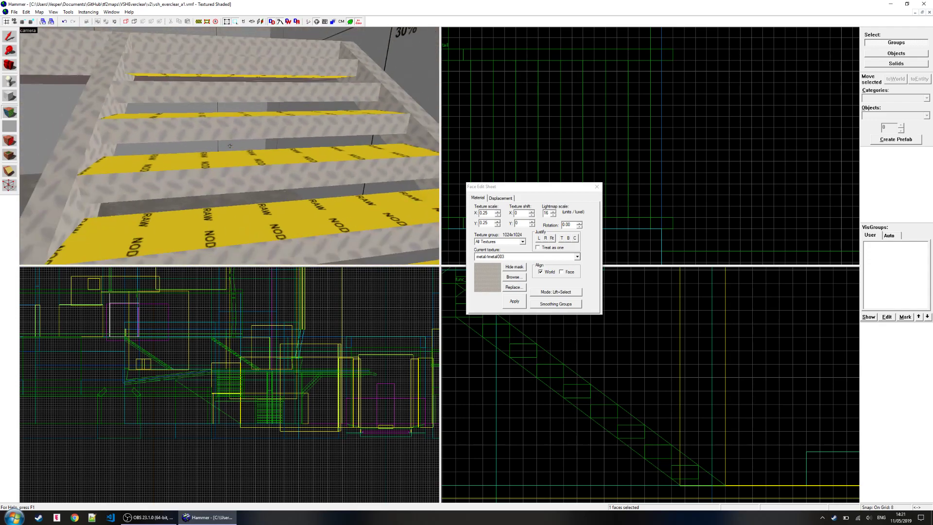
- Sample metal/imetal005 from the landing floor and paint it onto the tops of the lower staircase's treads
{"action": "key", "text": "w"}
{"action": "key", "text": "s"}
{"action": "key", "text": "s"}
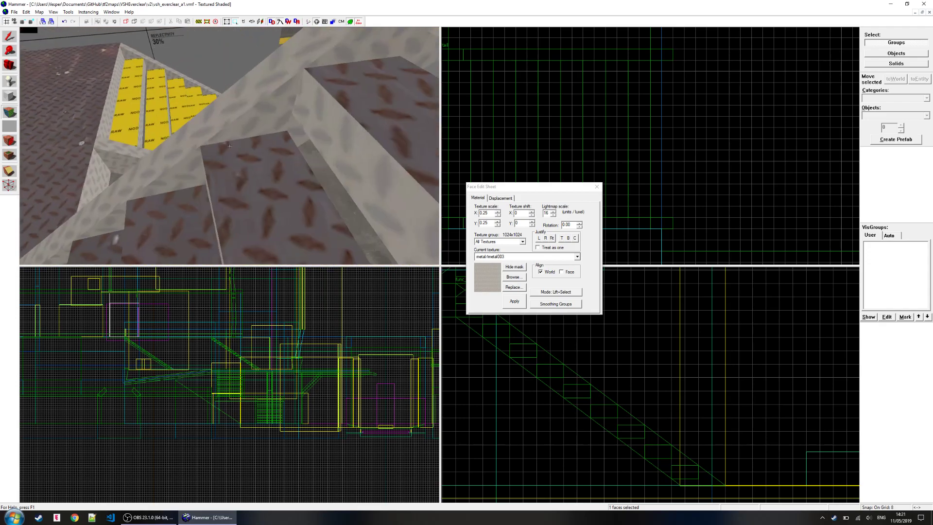
{"action": "key", "text": "w"}
{"action": "key", "text": "z"}
{"action": "left_click", "coordinate": [168, 147]}
{"action": "right_click_drag", "start_coordinate": [187, 164], "coordinate": [328, 165]}
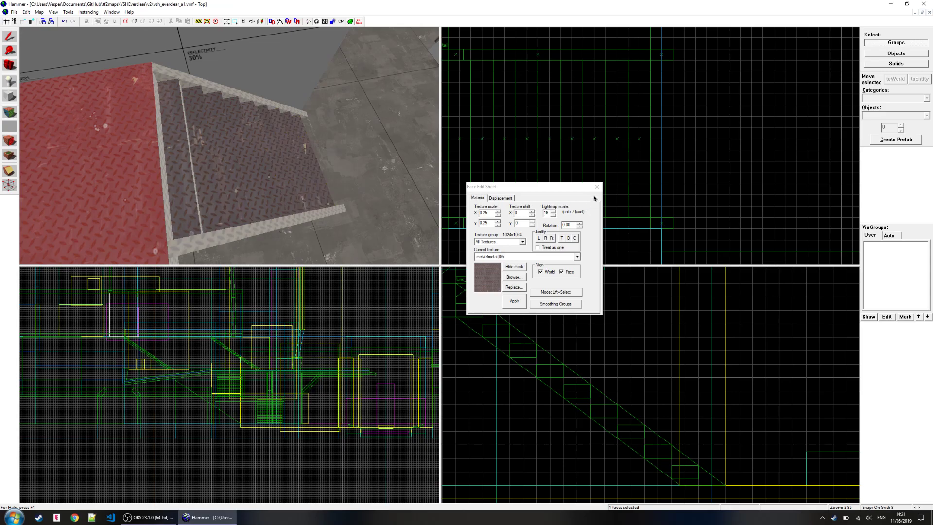
- Paint metal/imetal005 across the undersides of all the lower staircase's treads
{"action": "key", "text": "z"}
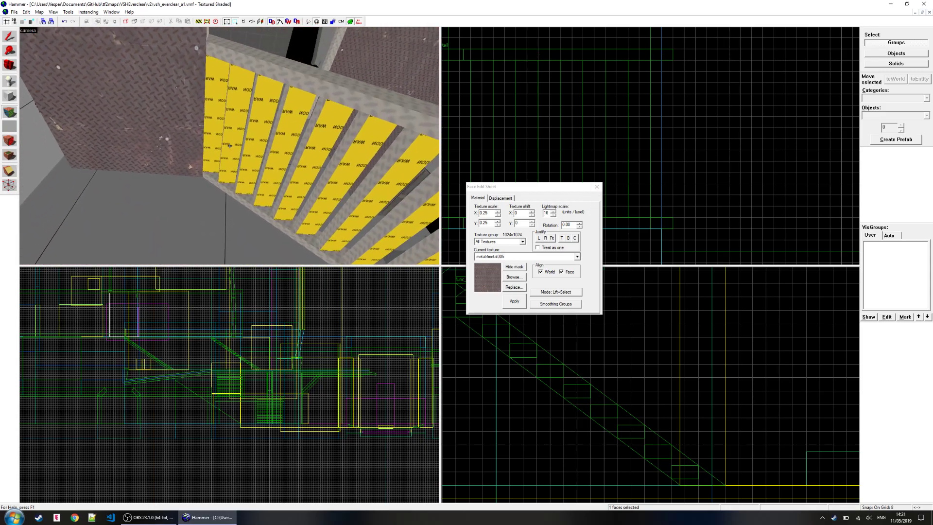
{"action": "key", "text": "z"}
{"action": "right_click_drag", "start_coordinate": [226, 139], "coordinate": [273, 160]}
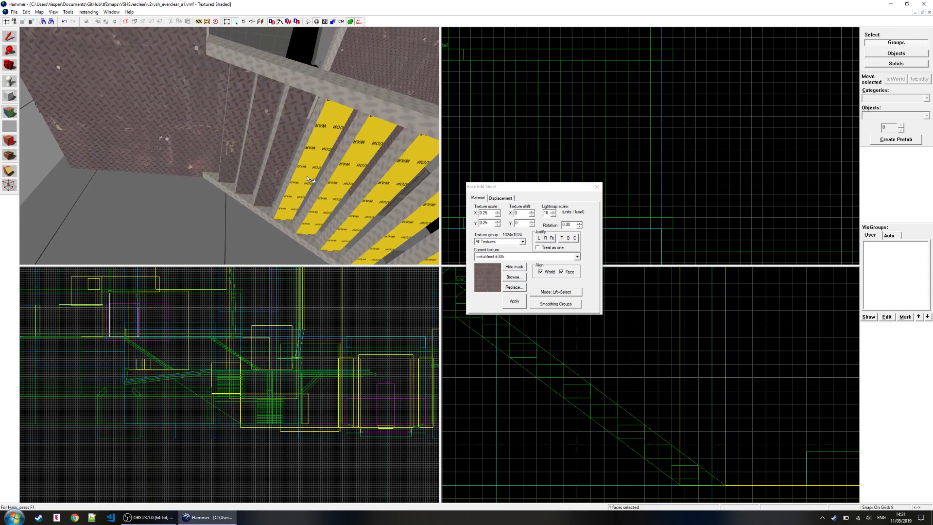
{"action": "key", "text": "z"}
{"action": "key", "text": "z"}
{"action": "mouse_move", "coordinate": [319, 168]}
{"action": "right_mouse_down"}
{"action": "mouse_move", "coordinate": [293, 135]}
{"action": "mouse_move", "coordinate": [272, 146]}
{"action": "right_mouse_up"}
- Close the face editor and examine the textured lower staircase from below and above
{"action": "left_click", "coordinate": [597, 186]}
{"action": "key", "text": "z"}
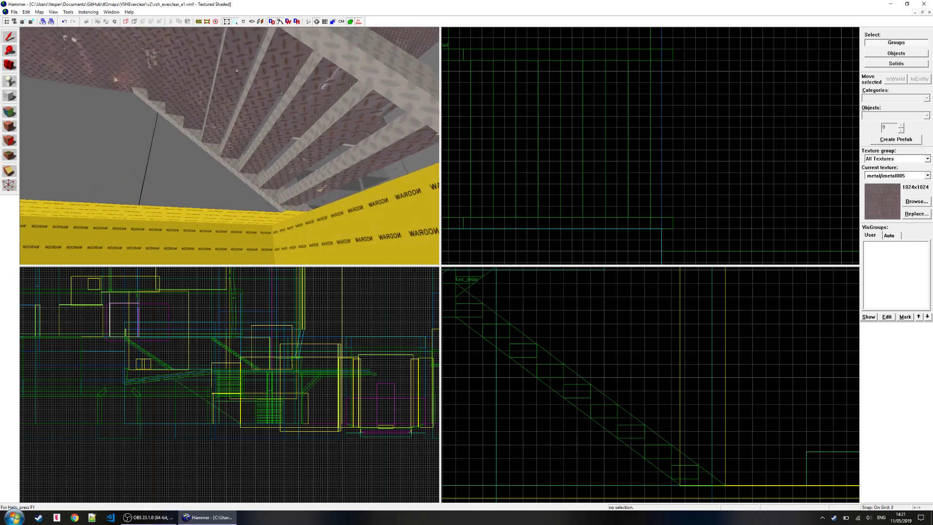
{"action": "key", "text": "w"}
{"action": "key", "text": "s"}
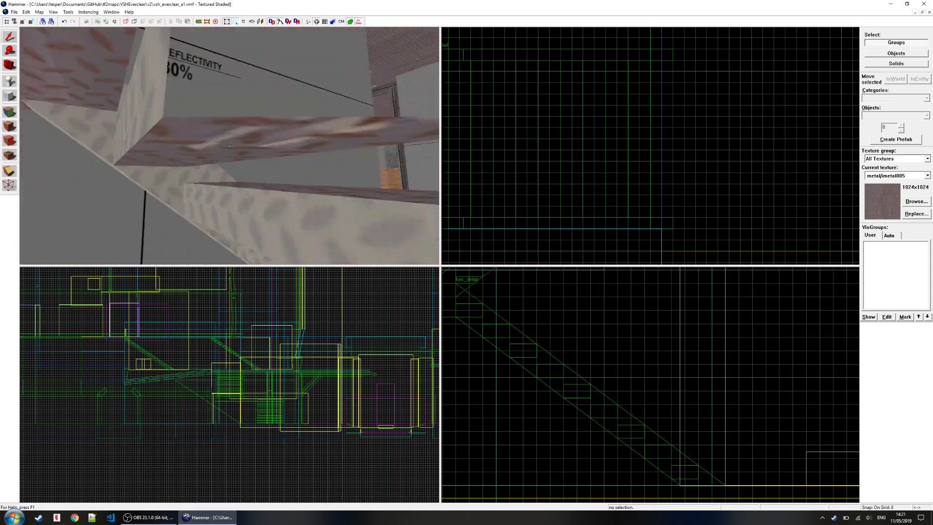
{"action": "key", "text": "z"}
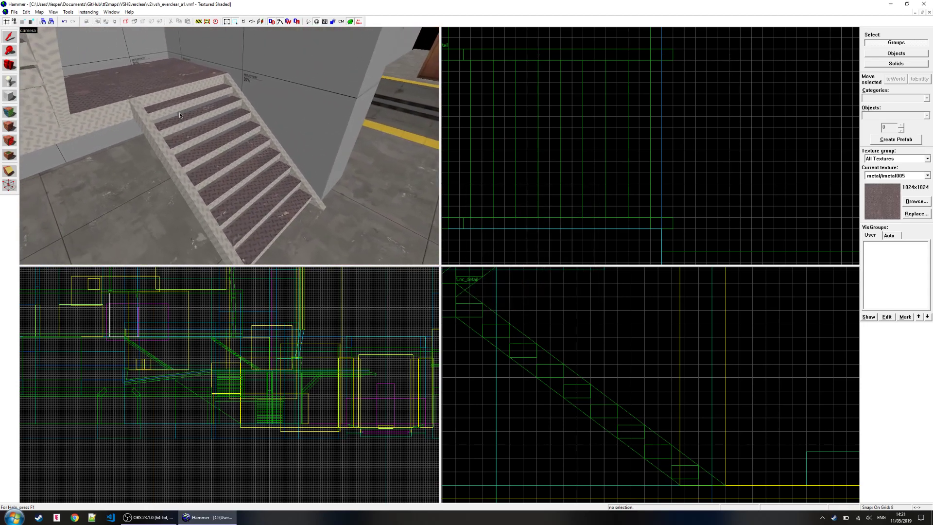
{"action": "key", "text": "z"}
{"action": "key", "text": "w"}
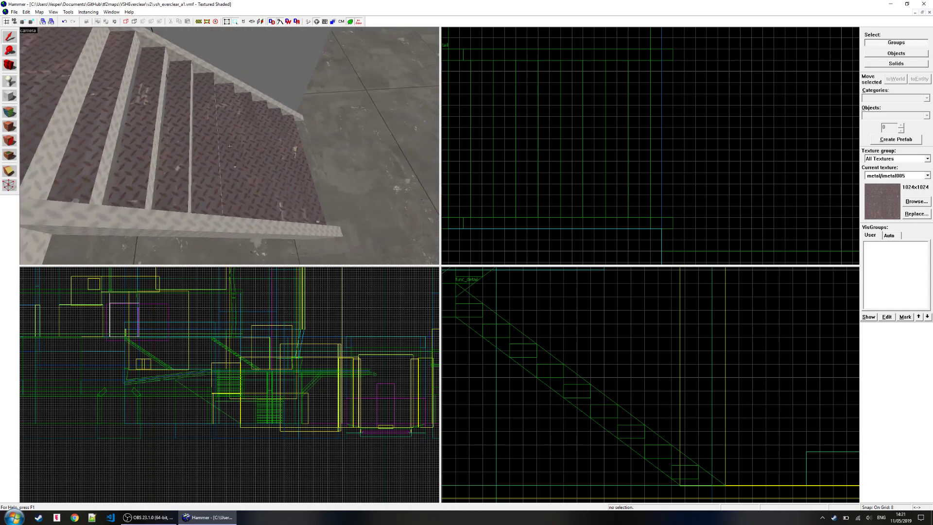
- Ignore grouping, select the upper staircase's highest and lowest treads as individual solids, and center the 2D views on them
{"action": "key", "text": "s"}
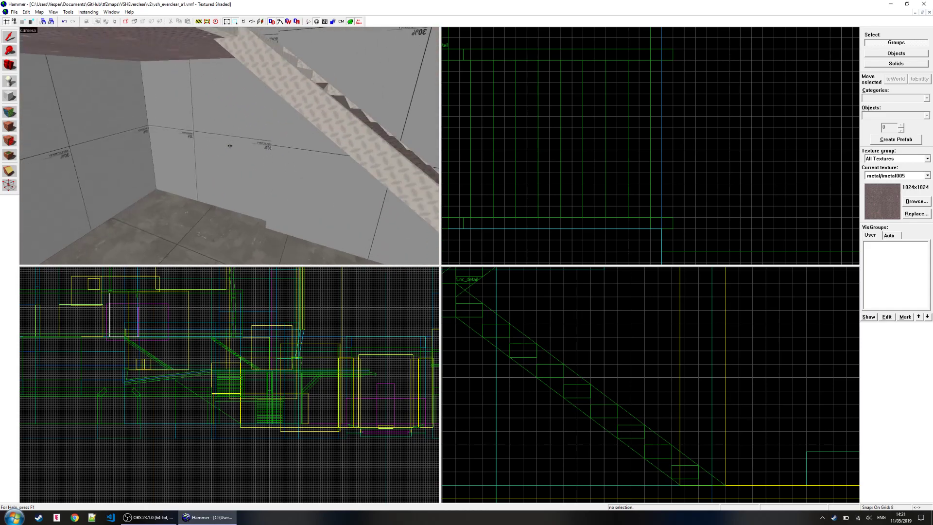
{"action": "key", "text": "w"}
{"action": "key", "text": "z"}
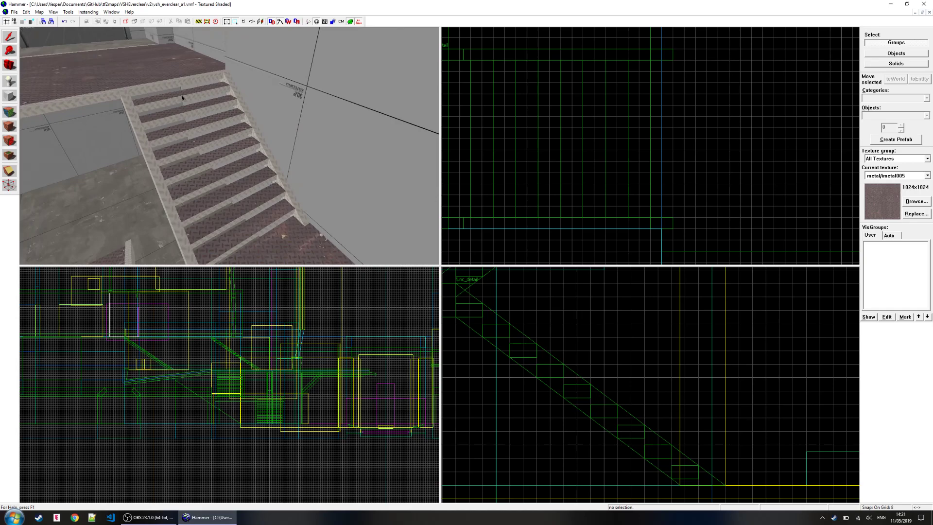
{"action": "left_click", "coordinate": [116, 22]}
{"action": "left_click", "coordinate": [172, 92]}
{"action": "key", "text": "ctrl+shift+e"}
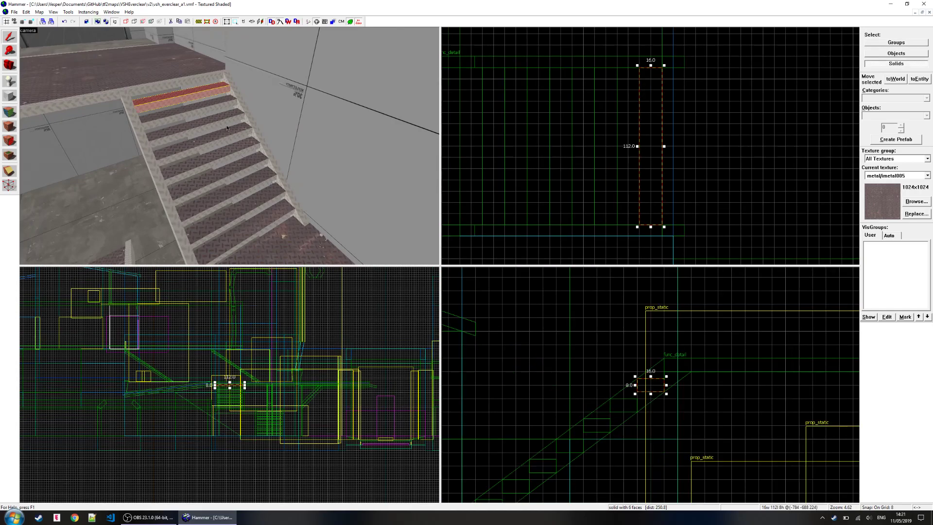
{"action": "left_click", "coordinate": [253, 223], "text": "ctrl"}
{"action": "key", "text": "ctrl+shift+e"}
- Choose the tools/toolsclip texture and create a 184 × 112 × 120 clip block enclosing the upper staircase
{"action": "left_click", "coordinate": [915, 201]}
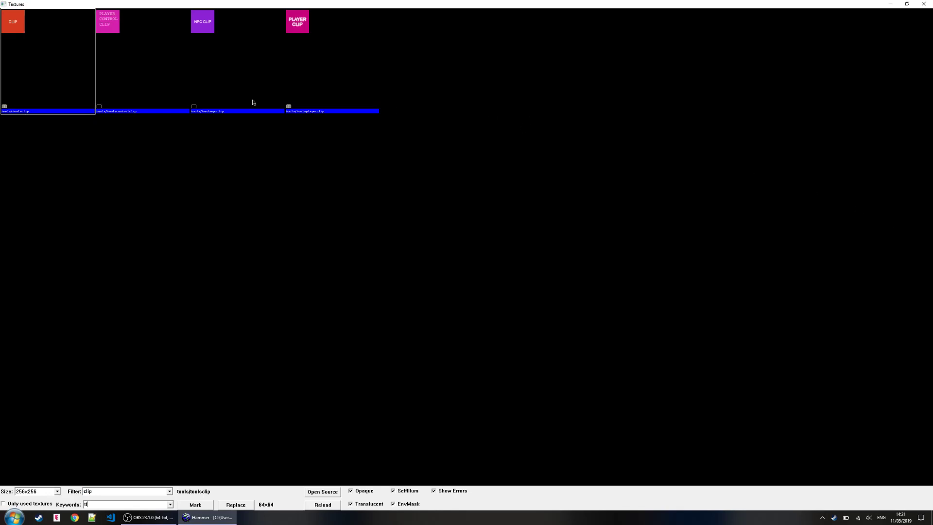
{"action": "double_click", "coordinate": [75, 56]}
{"action": "left_click_drag", "start_coordinate": [531, 68], "coordinate": [739, 225]}
{"action": "scroll", "coordinate": [633, 348], "scroll_direction": "down", "scroll_amount": 2}
{"action": "left_click_drag", "start_coordinate": [726, 323], "coordinate": [735, 309]}
{"action": "left_click_drag", "start_coordinate": [524, 449], "coordinate": [517, 451]}
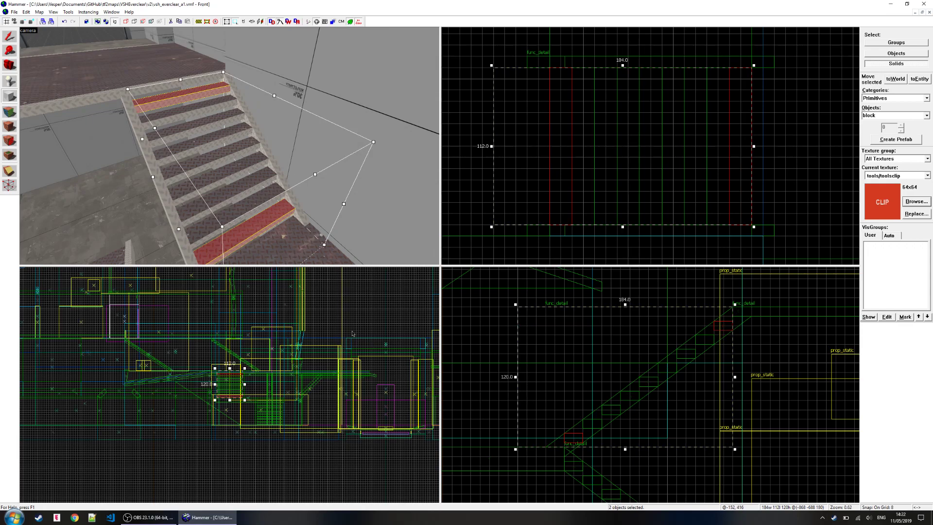
{"action": "key", "text": "Return"}
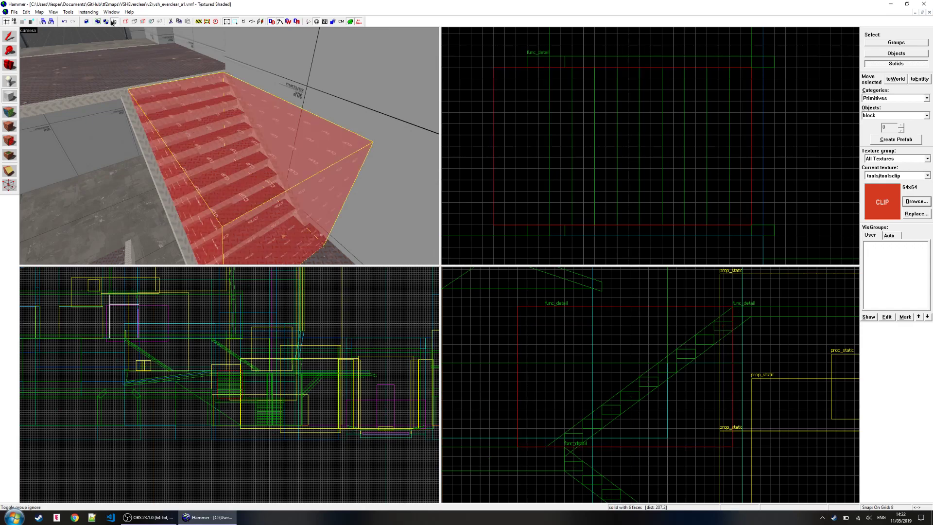
- Cut the clip block along the upper and lower edges of the stair stringer, leaving a sloped slab over the treads
{"action": "key", "text": "shift+s"}
{"action": "key", "text": "z"}
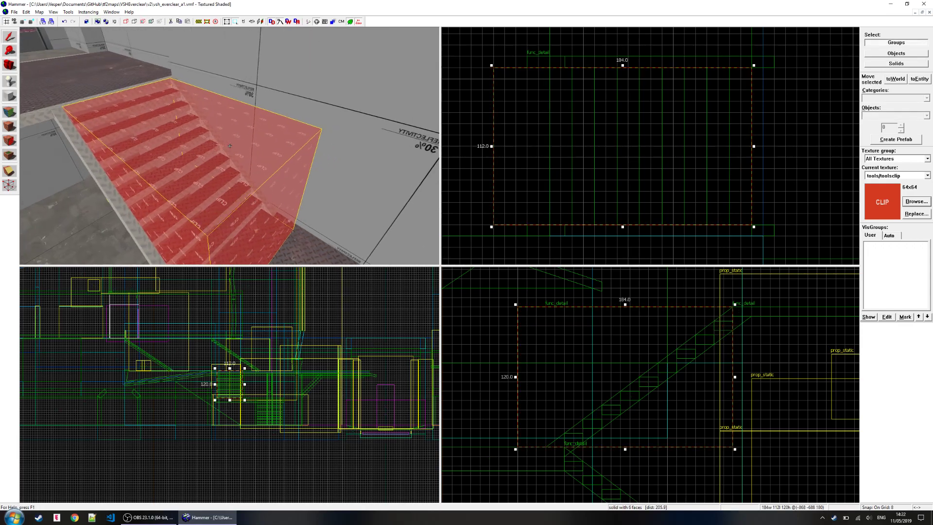
{"action": "key", "text": "z"}
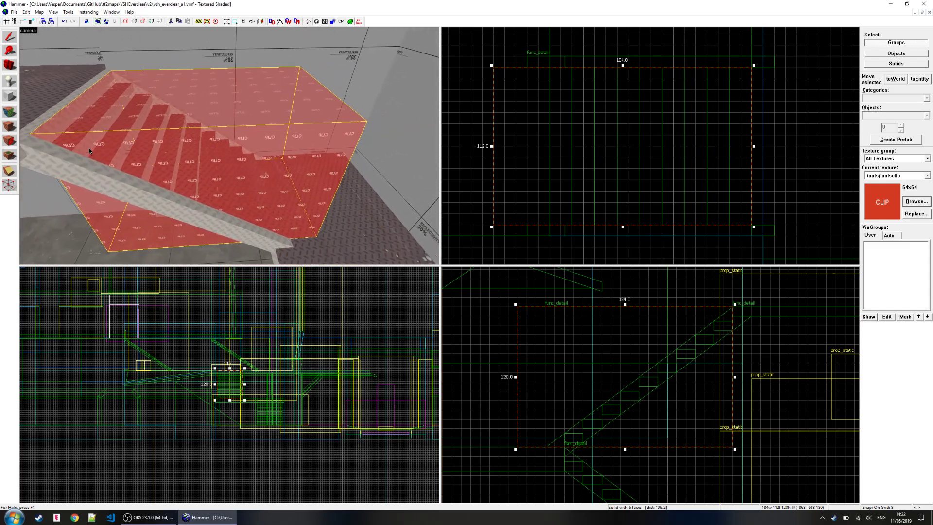
{"action": "middle_click_drag", "start_coordinate": [635, 348], "coordinate": [632, 352]}
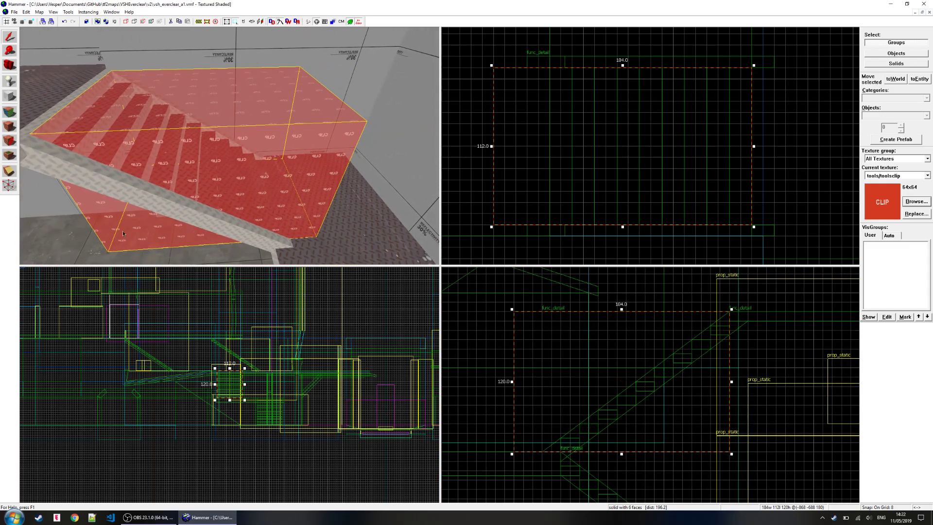
{"action": "left_click", "coordinate": [9, 171]}
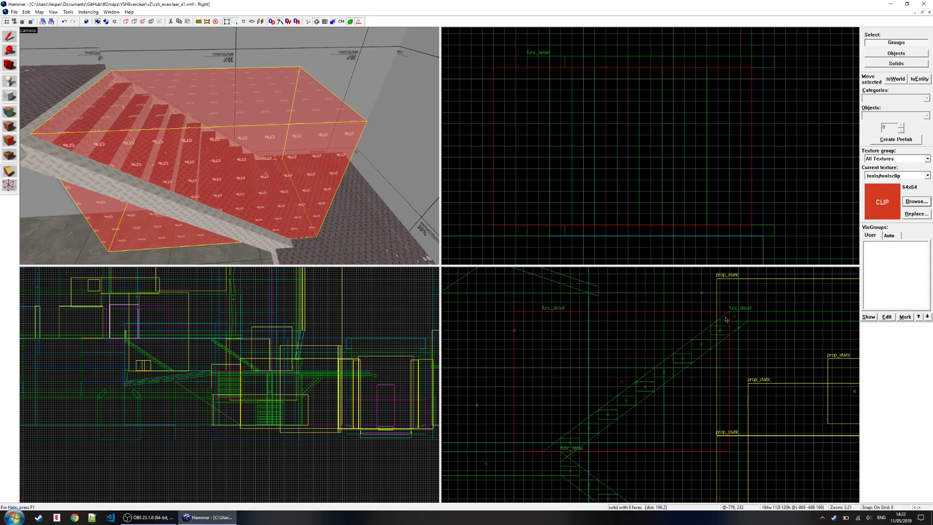
{"action": "left_click_drag", "start_coordinate": [729, 314], "coordinate": [711, 333]}
{"action": "left_click_drag", "start_coordinate": [699, 338], "coordinate": [695, 336]}
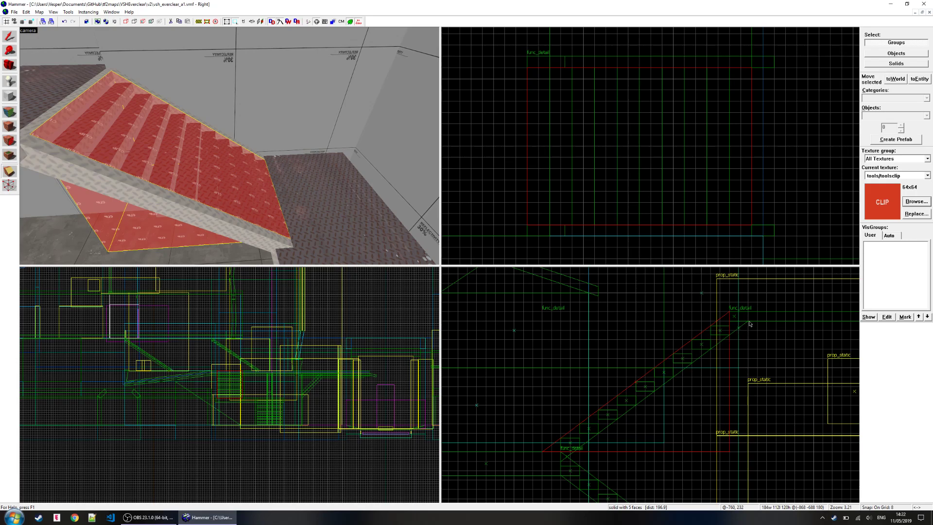
{"action": "left_click_drag", "start_coordinate": [758, 317], "coordinate": [784, 294]}
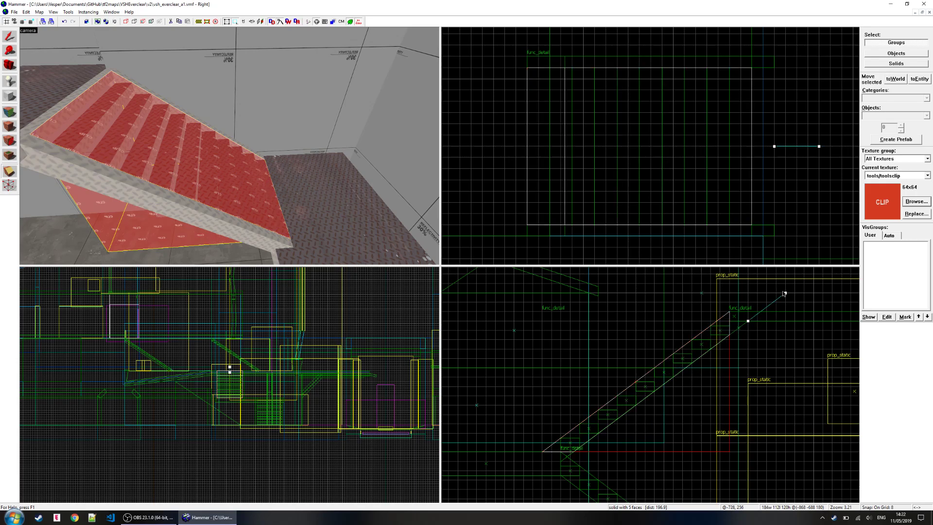
{"action": "key", "text": "Return"}
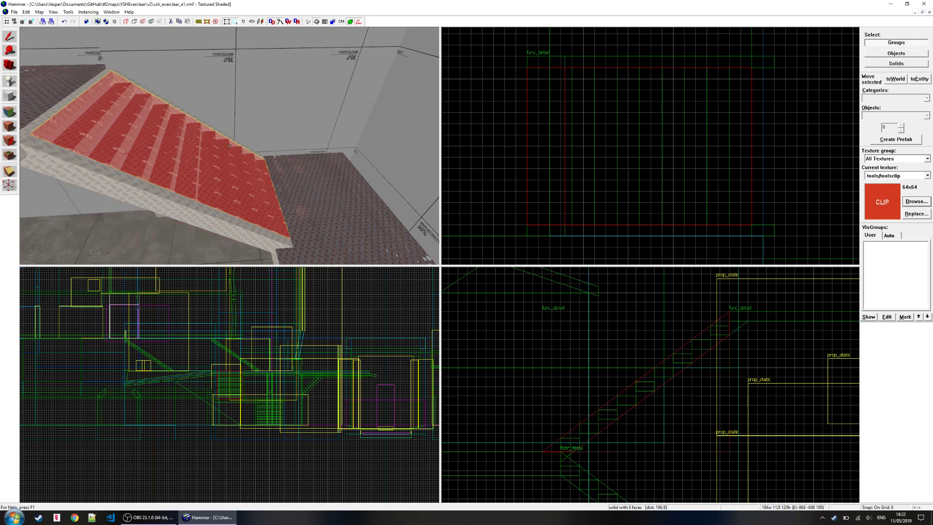
- Copy the sloped clip brush over to the lower staircase's side and flip the copy horizontally
{"action": "key", "text": "z"}
{"action": "key", "text": "w"}
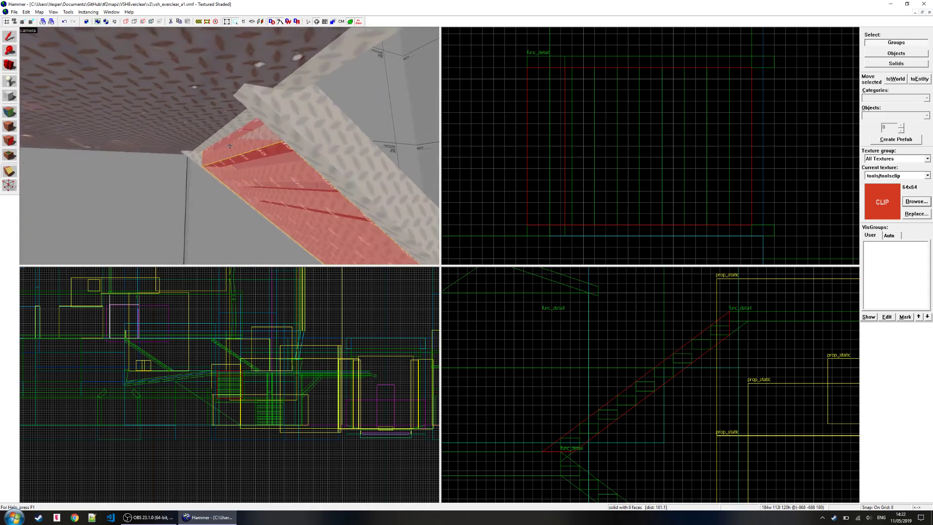
{"action": "key", "text": "w"}
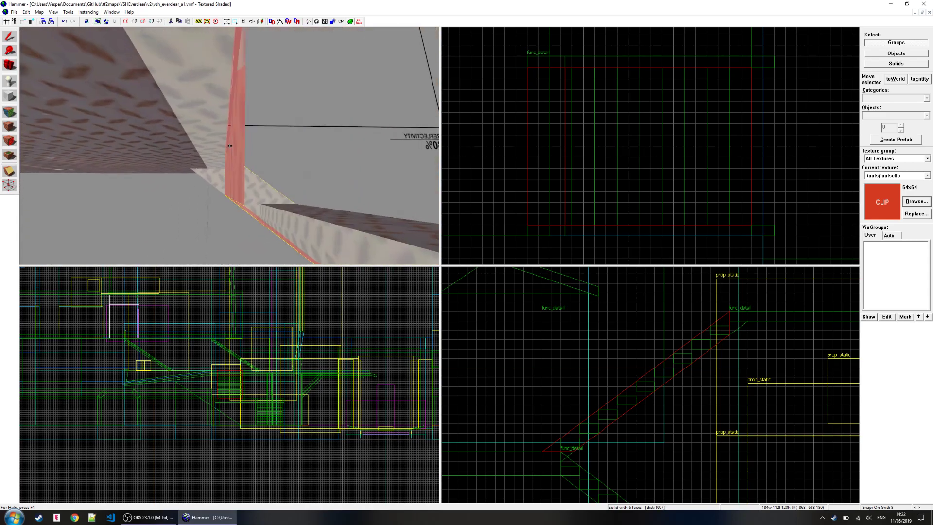
{"action": "key", "text": "w"}
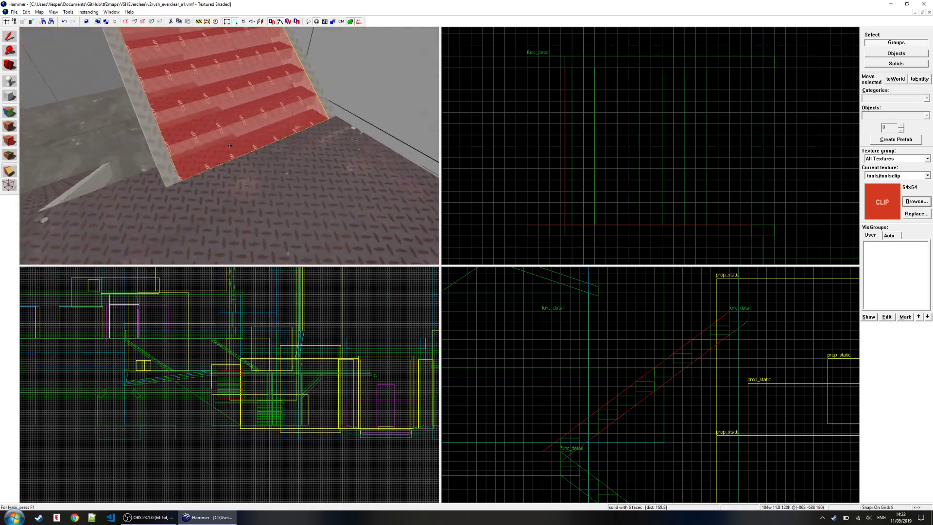
{"action": "key", "text": "w"}
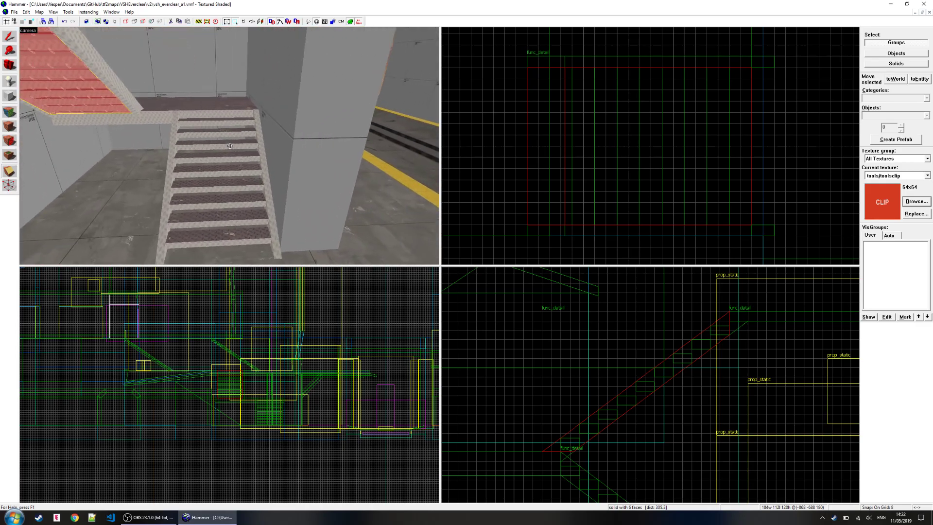
{"action": "left_click", "coordinate": [113, 83]}
{"action": "left_click", "coordinate": [163, 115]}
{"action": "left_click", "coordinate": [209, 155]}
{"action": "left_click", "coordinate": [95, 92]}
{"action": "scroll", "coordinate": [540, 152], "scroll_direction": "down", "scroll_amount": 1}
{"action": "scroll", "coordinate": [543, 154], "scroll_direction": "down", "scroll_amount": 2}
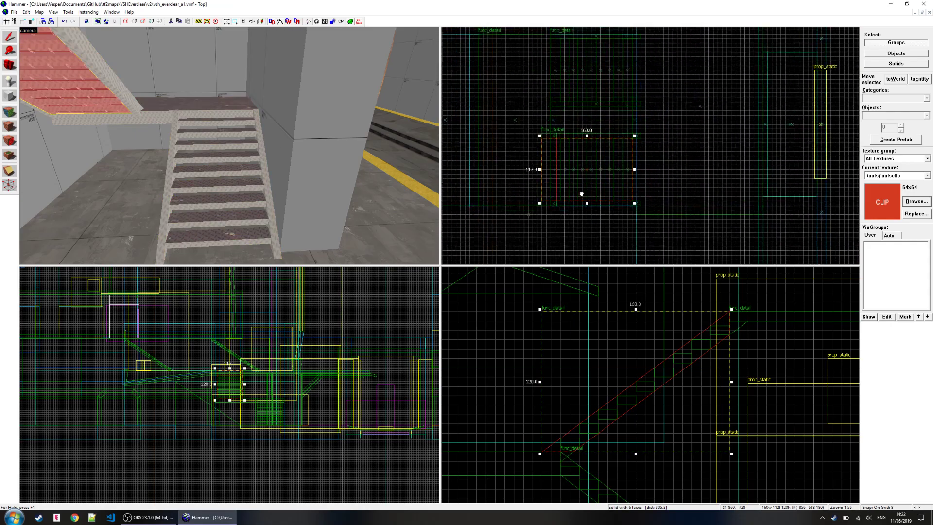
{"action": "left_click", "coordinate": [573, 104]}
{"action": "right_click", "coordinate": [571, 104]}
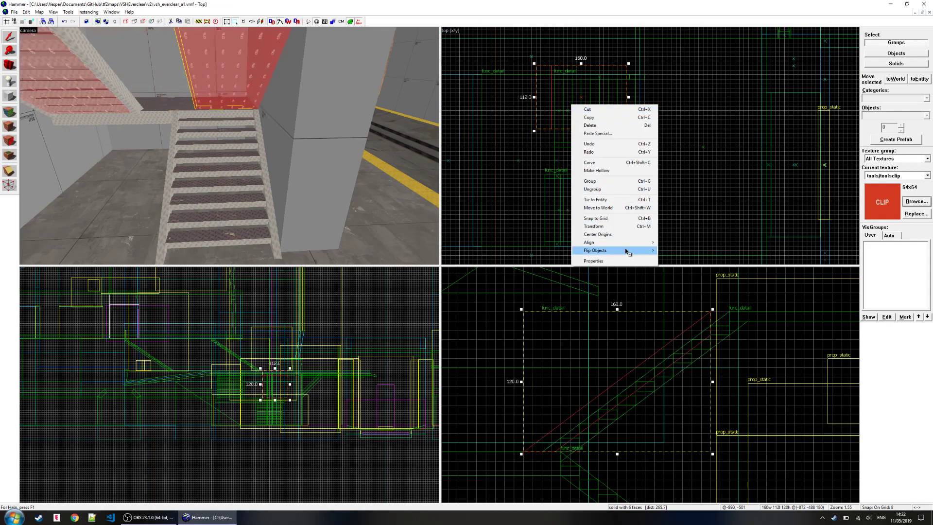
{"action": "left_click", "coordinate": [690, 258]}
- Move the flipped clip brush down onto the lower staircase, fit it between the stringers, and deselect it
{"action": "scroll", "coordinate": [579, 435], "scroll_direction": "up", "scroll_amount": 2}
{"action": "left_click_drag", "start_coordinate": [579, 435], "coordinate": [586, 481]}
{"action": "key", "text": "z"}
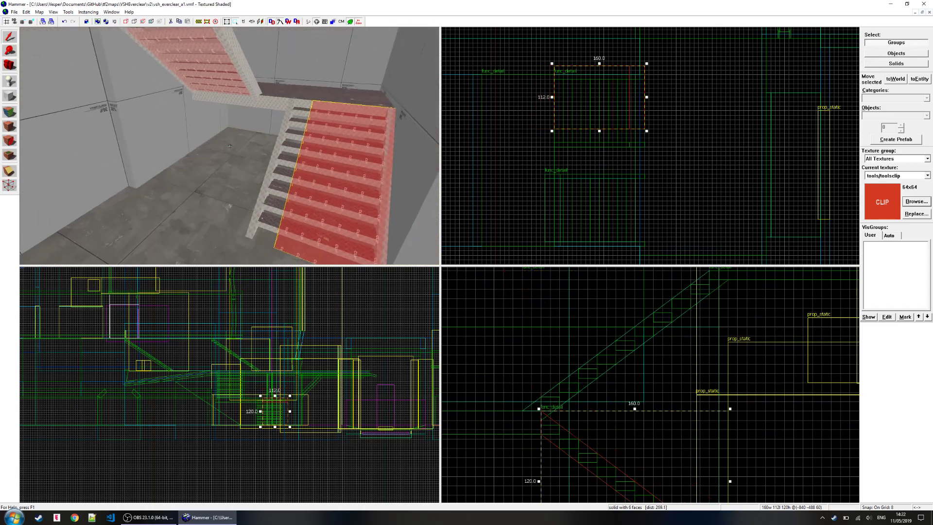
{"action": "scroll", "coordinate": [478, 115], "scroll_direction": "up", "scroll_amount": 3}
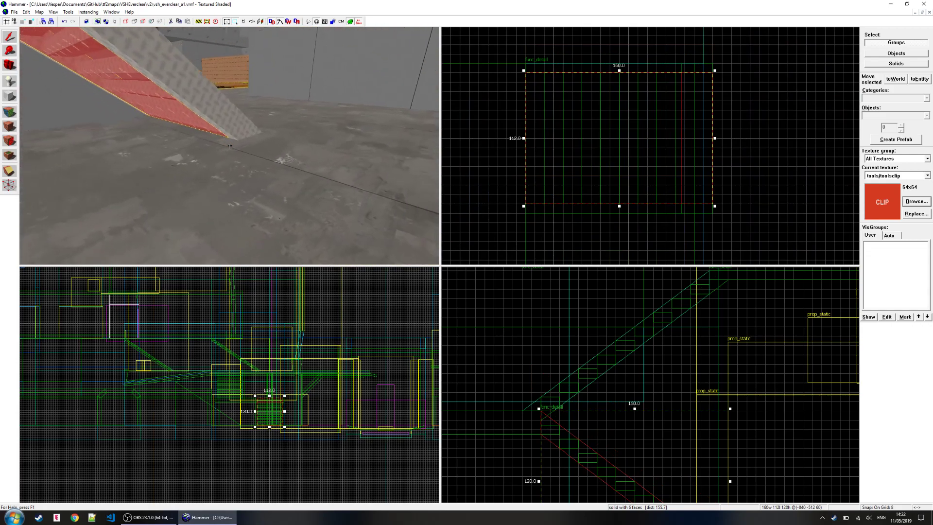
{"action": "key", "text": "s"}
{"action": "key", "text": "z"}
{"action": "left_click", "coordinate": [489, 200]}
- Examine the clip brushes on both staircases from below, from the side and from above
{"action": "key", "text": "z"}
{"action": "key", "text": "a"}
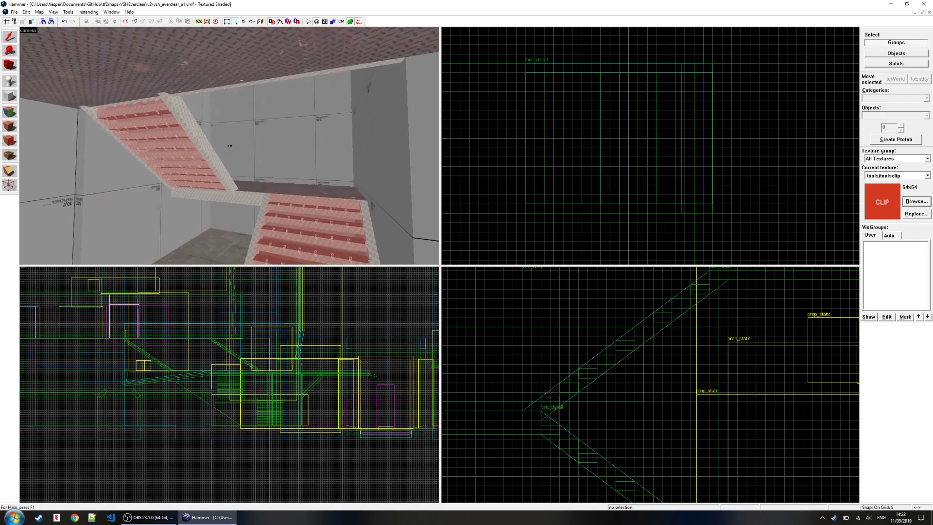
{"action": "key", "text": "w"}
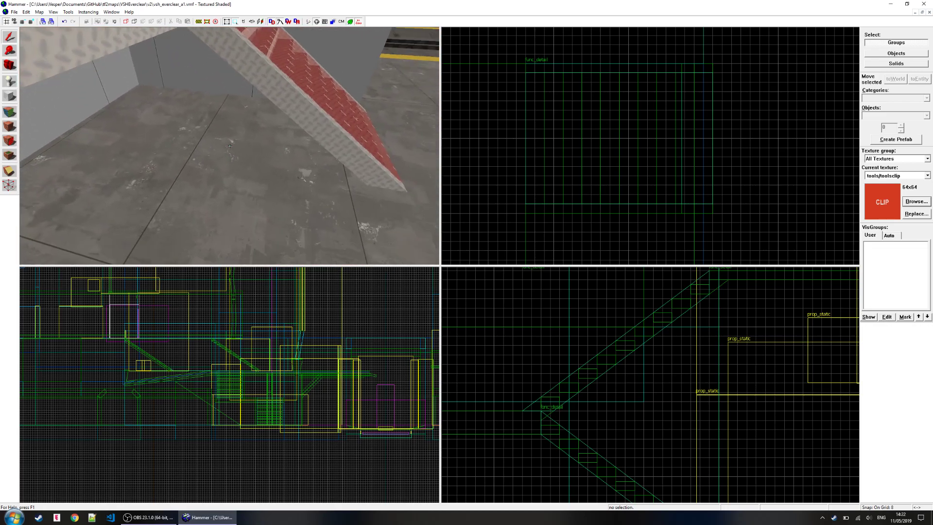
{"action": "key", "text": "w"}
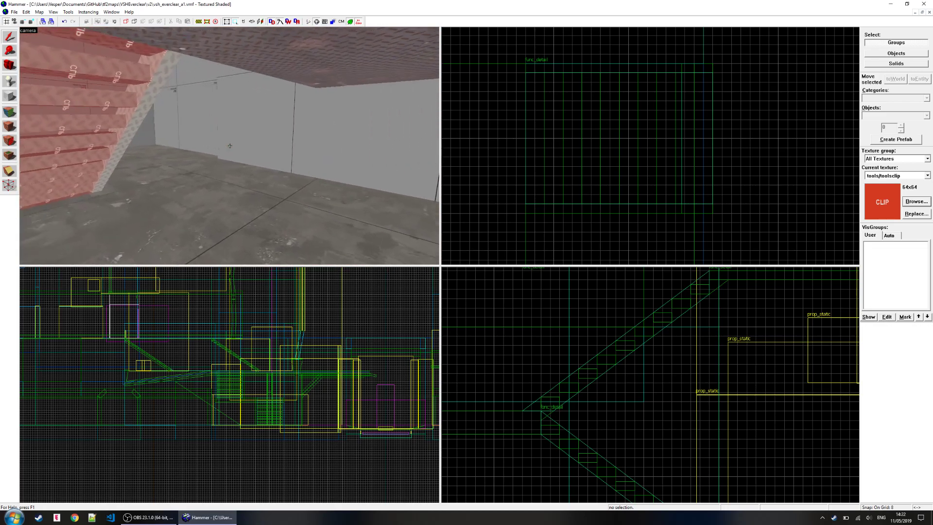
{"action": "key", "text": "s"}
{"action": "key", "text": "w"}
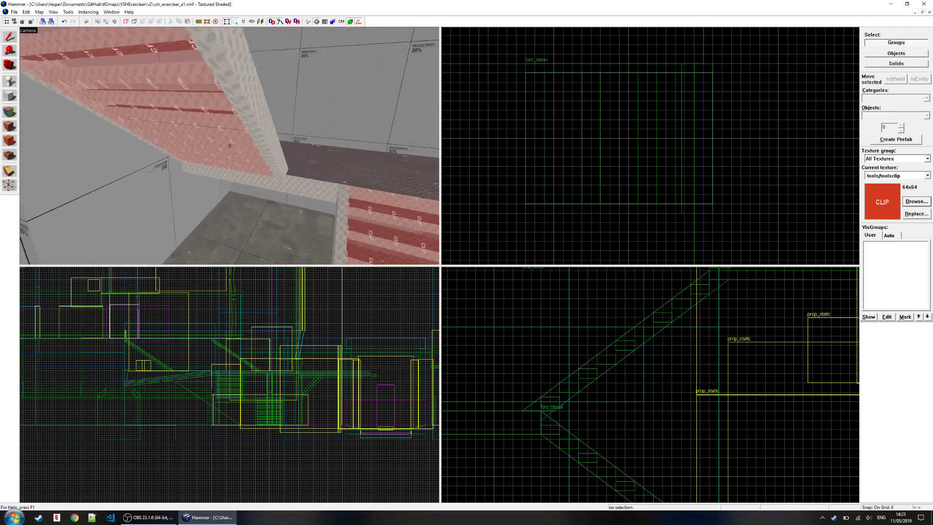
{"action": "key", "text": "s"}
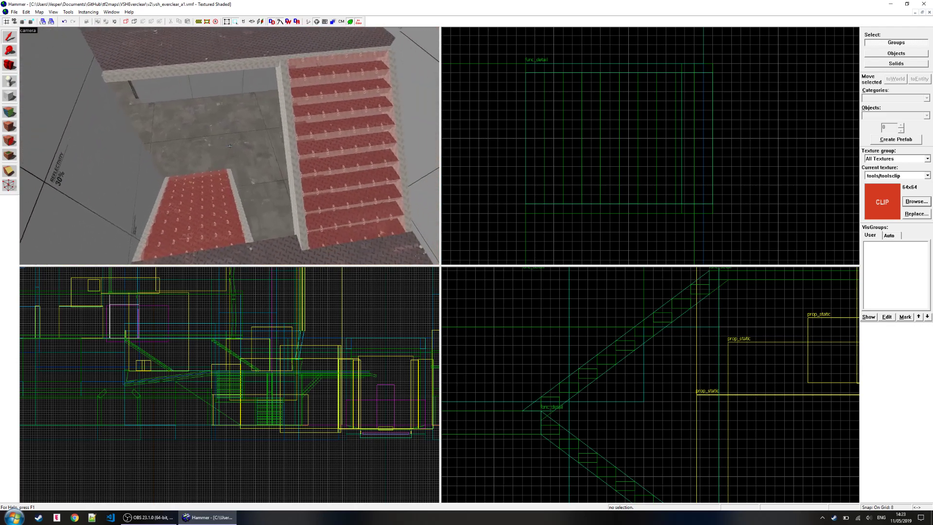
{"action": "key", "text": "s"}
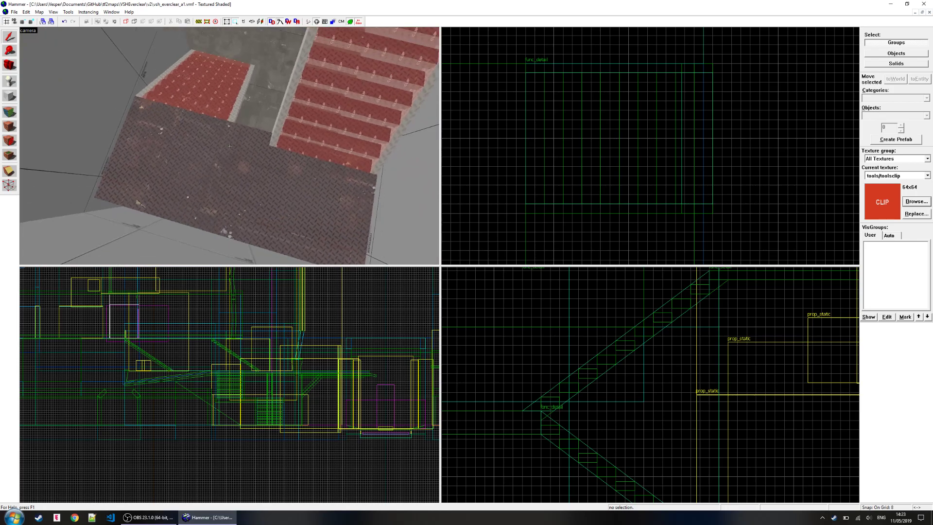
- Select the landing and check how it lines up with both staircases in the 3D and overhead views
{"action": "left_click", "coordinate": [230, 146]}
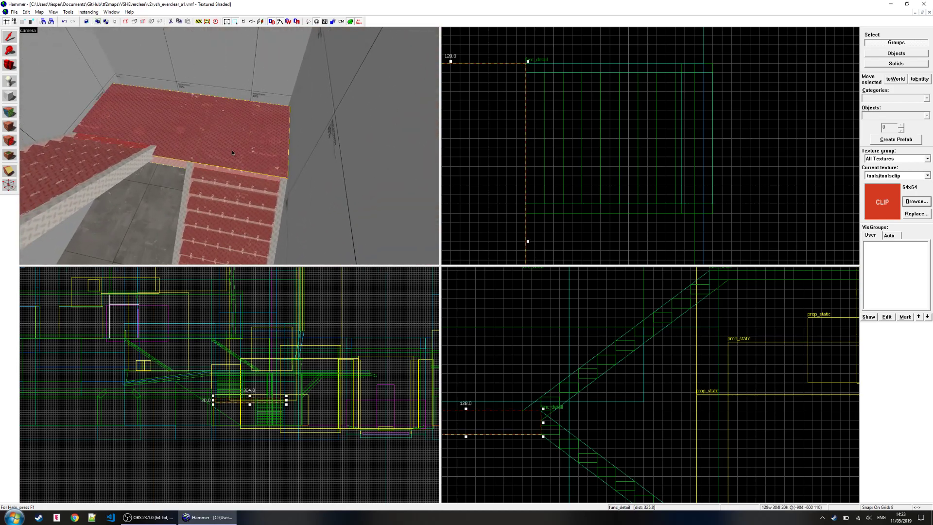
{"action": "key", "text": "s"}
{"action": "key", "text": "w"}
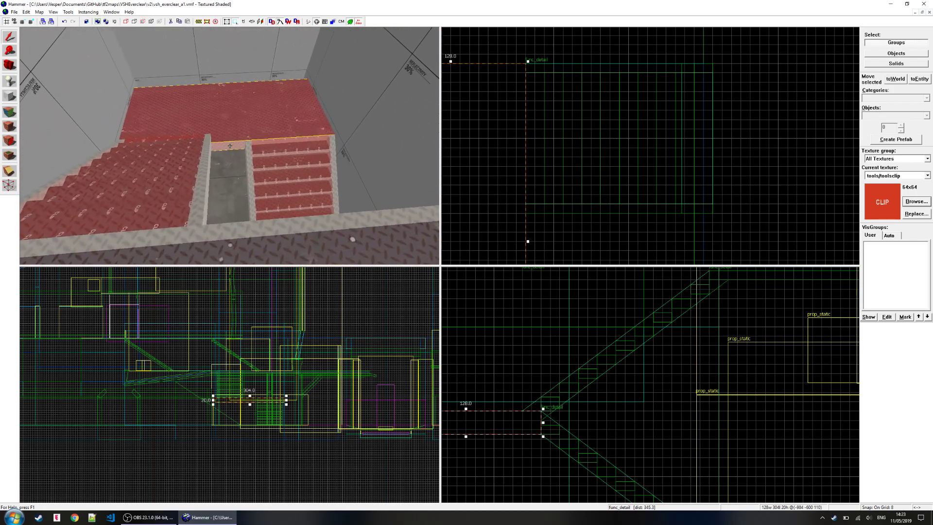
{"action": "key", "text": "w"}
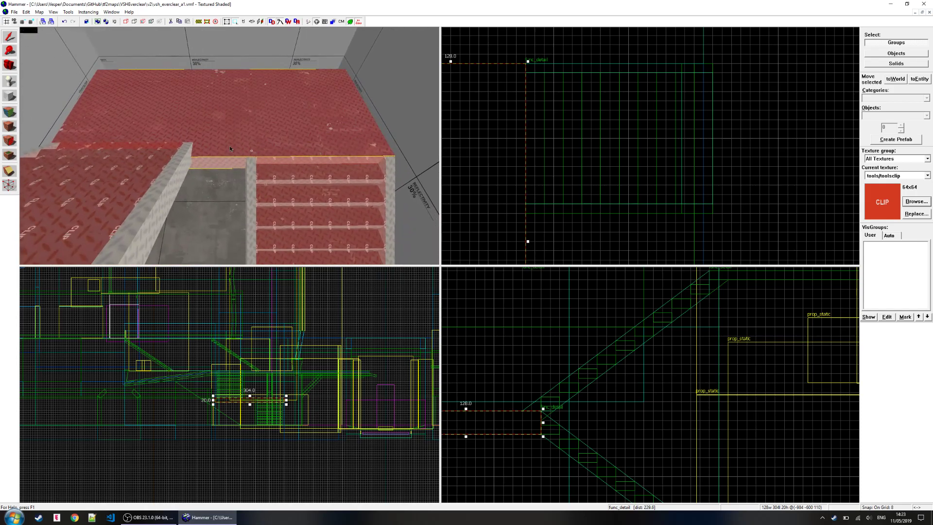
{"action": "key", "text": "z"}
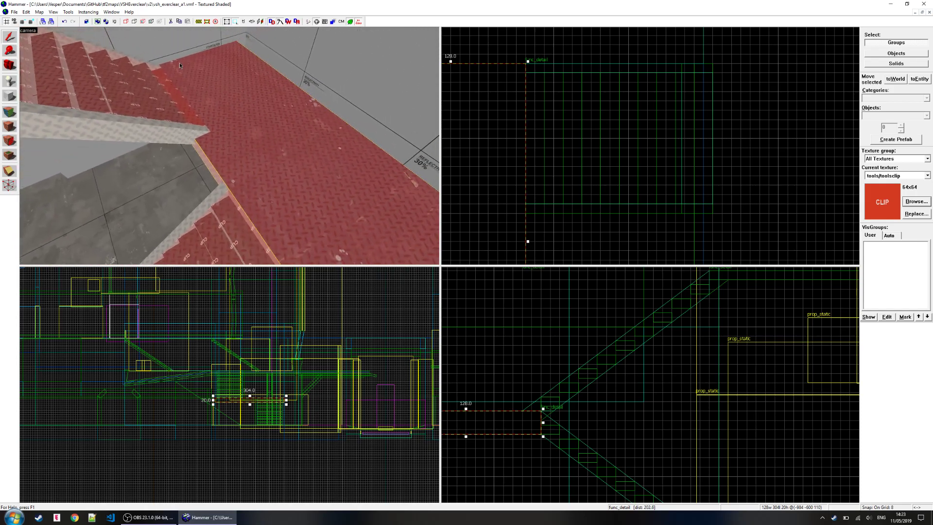
{"action": "key", "text": "z"}
{"action": "key", "text": "z"}
{"action": "scroll", "coordinate": [619, 128], "scroll_direction": "down", "scroll_amount": 4}
{"action": "middle_click_drag", "start_coordinate": [578, 165], "coordinate": [579, 110]}
{"action": "scroll", "coordinate": [579, 111], "scroll_direction": "up", "scroll_amount": 2}
- Move the shared edge of the two room brushes behind the landing by 16 units, flush with the landing's outer edge
{"action": "key", "text": "z"}
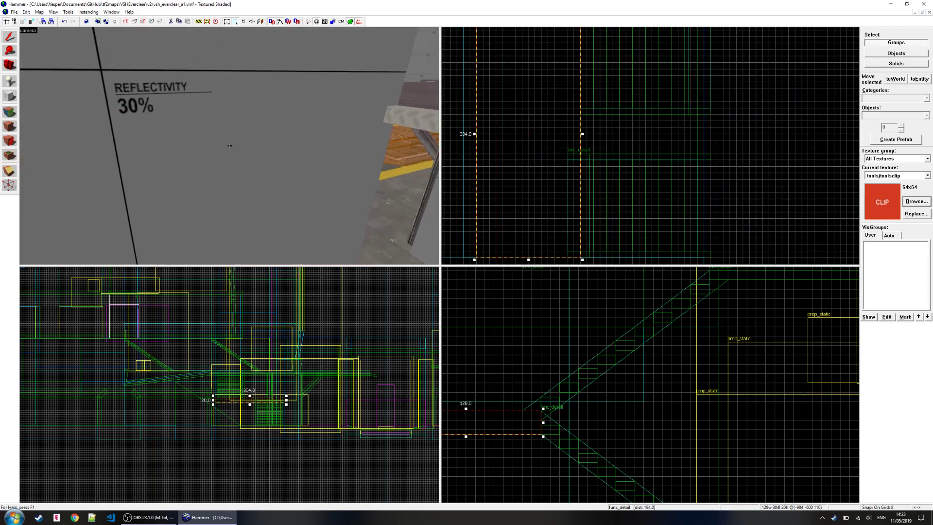
{"action": "left_click", "coordinate": [230, 146]}
{"action": "left_click", "coordinate": [229, 146], "text": "ctrl"}
{"action": "key", "text": "z"}
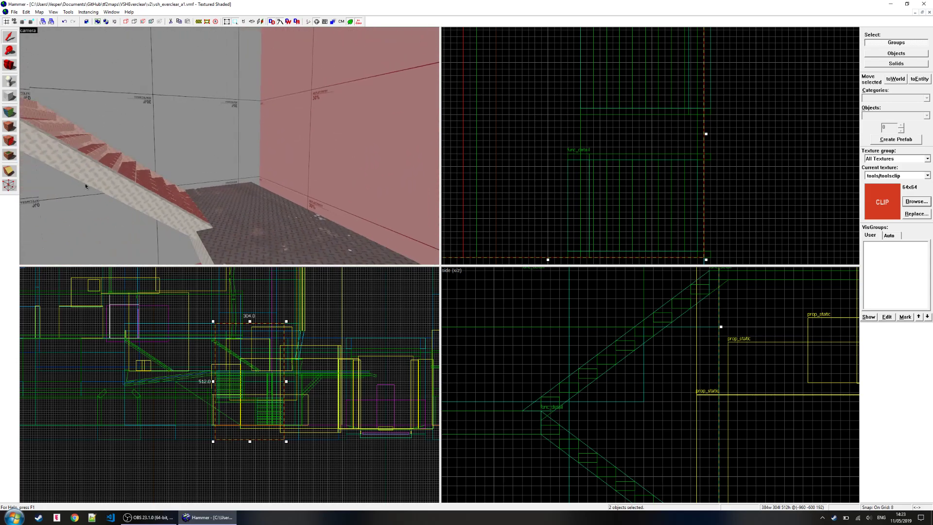
{"action": "left_click", "coordinate": [9, 186]}
{"action": "scroll", "coordinate": [592, 191], "scroll_direction": "down", "scroll_amount": 3}
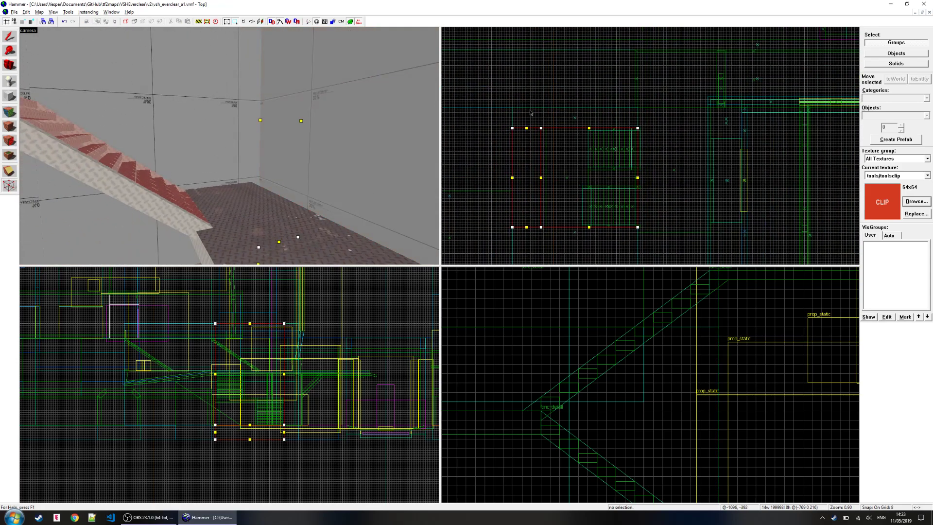
{"action": "scroll", "coordinate": [560, 239], "scroll_direction": "up", "scroll_amount": 5}
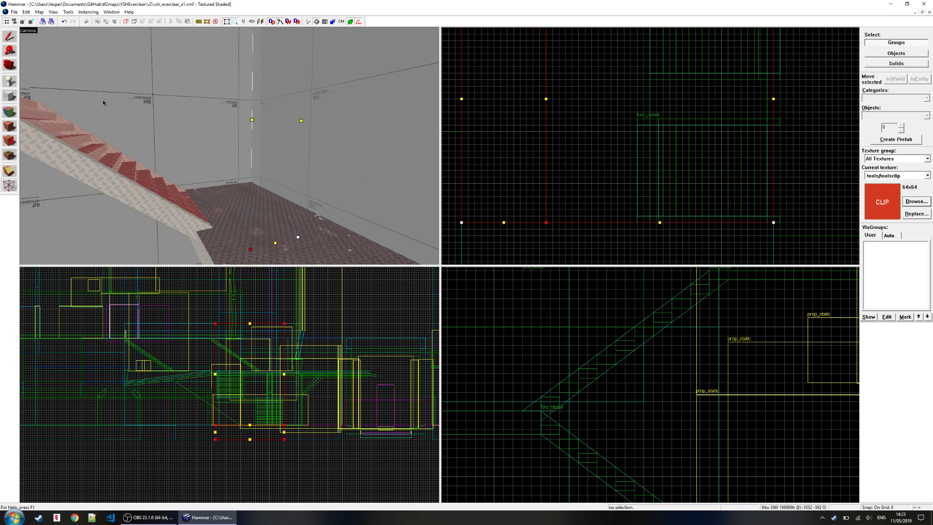
{"action": "left_click", "coordinate": [10, 37]}
{"action": "key", "text": "z"}
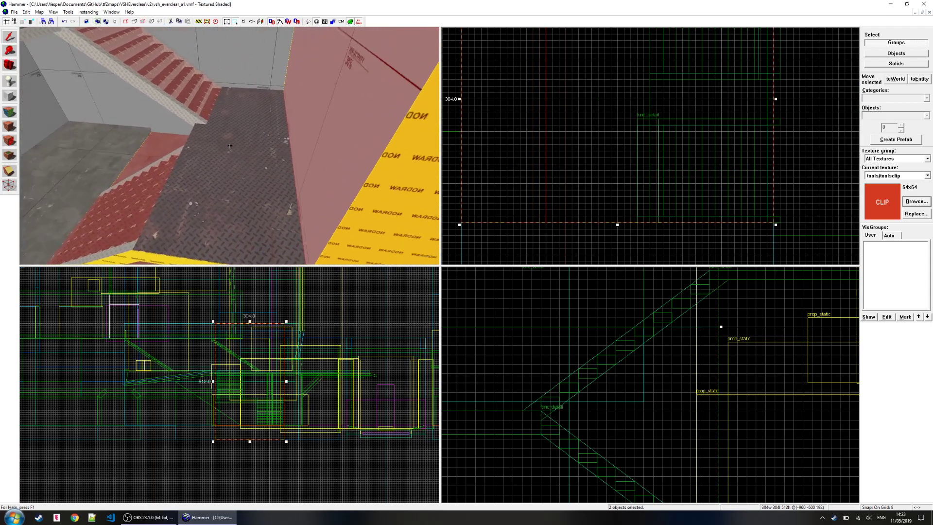
- Clip the landing along its staircase side to split off an 8-unit-wide edge strip, keeping both parts
{"action": "key", "text": "z"}
{"action": "left_click", "coordinate": [247, 144]}
{"action": "key", "text": "z"}
{"action": "key", "text": "w"}
{"action": "key", "text": "z"}
{"action": "key", "text": "shift+x"}
{"action": "middle_click_drag", "start_coordinate": [619, 167], "coordinate": [540, 167]}
{"action": "left_click_drag", "start_coordinate": [563, 120], "coordinate": [563, 132]}
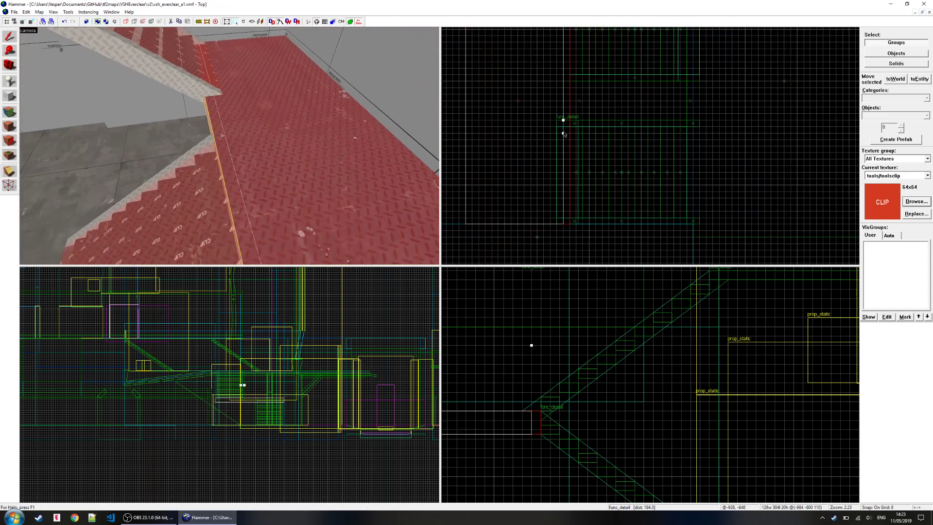
{"action": "left_click", "coordinate": [10, 173]}
{"action": "left_click", "coordinate": [10, 172]}
{"action": "key", "text": "Return"}
- Copy the metal/imetal003 texture from the staircase stringer onto the landing's edge strip
{"action": "left_click", "coordinate": [13, 114]}
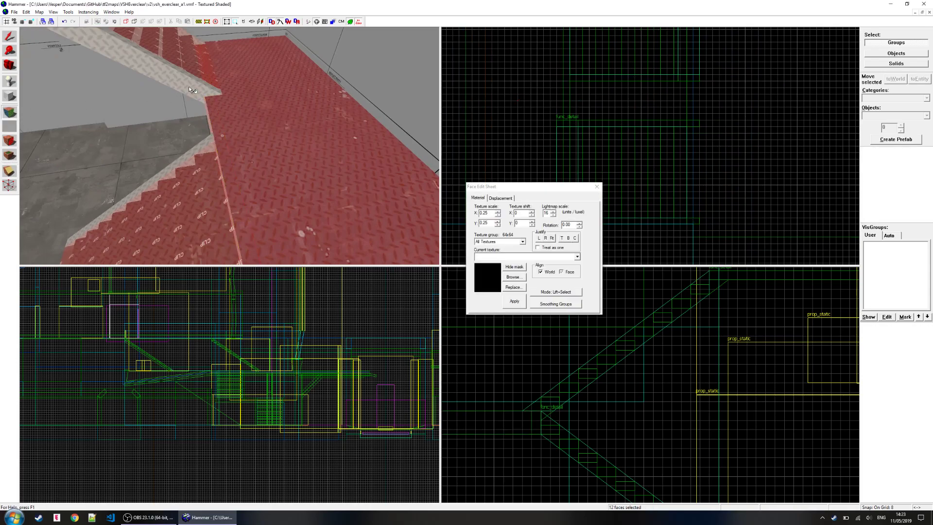
{"action": "left_click", "coordinate": [189, 86]}
{"action": "right_click", "coordinate": [213, 108]}
{"action": "key", "text": "z"}
{"action": "key", "text": "w"}
{"action": "key", "text": "w"}
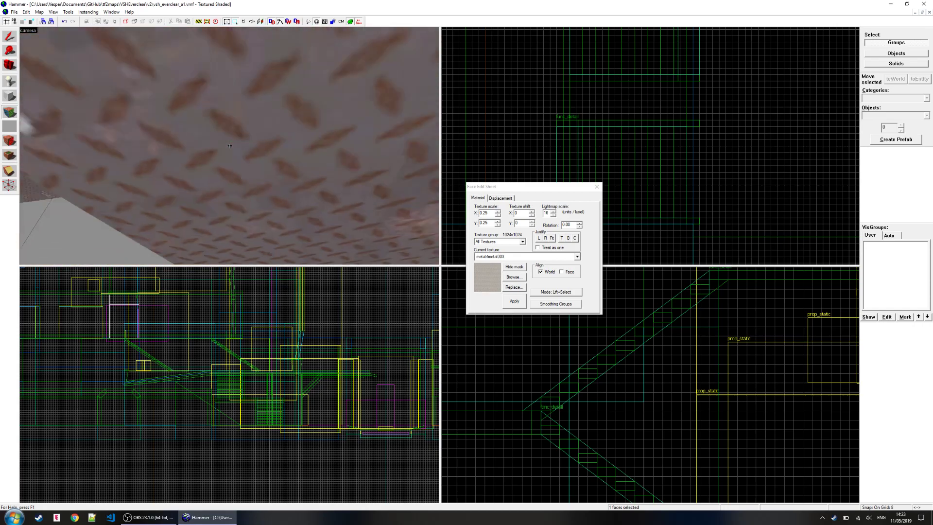
{"action": "key", "text": "s"}
{"action": "key", "text": "s"}
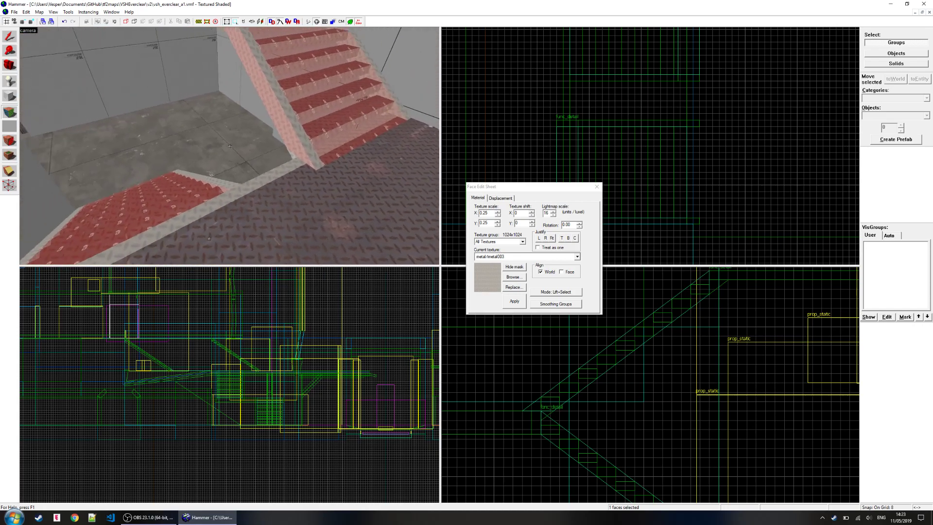
{"action": "key", "text": "z"}
{"action": "left_click", "coordinate": [596, 188]}
- Select the landing's edge strip as a separate solid and clip it into three sections in line with the staircases' inner sides
{"action": "key", "text": "z"}
{"action": "key", "text": "a"}
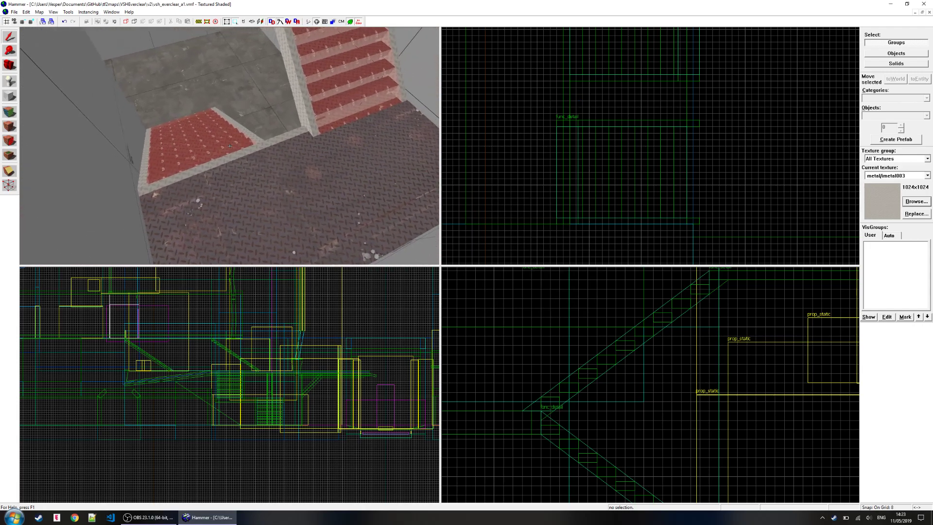
{"action": "key", "text": "w"}
{"action": "key", "text": "z"}
{"action": "left_click", "coordinate": [203, 154]}
{"action": "left_click", "coordinate": [113, 22]}
{"action": "left_click", "coordinate": [8, 170]}
{"action": "mouse_move", "coordinate": [555, 149]}
{"action": "middle_mouse_down"}
{"action": "mouse_move", "coordinate": [556, 166]}
{"action": "mouse_move", "coordinate": [567, 154]}
{"action": "middle_mouse_up"}
{"action": "scroll", "coordinate": [567, 154], "scroll_direction": "up", "scroll_amount": 1}
{"action": "left_click_drag", "start_coordinate": [569, 116], "coordinate": [573, 116]}
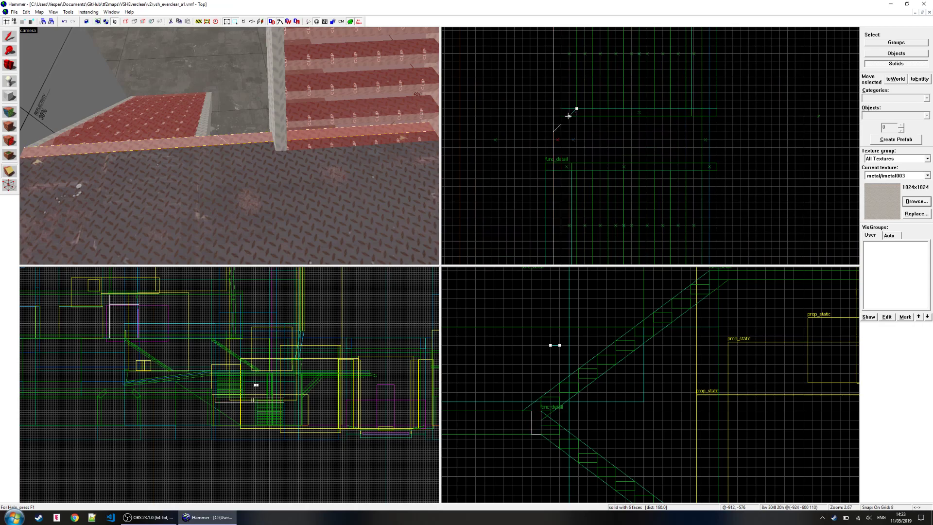
{"action": "key", "text": "Return"}
{"action": "left_click_drag", "start_coordinate": [568, 174], "coordinate": [570, 172]}
{"action": "key", "text": "Return"}
- Try to apply the landing's metal/imetal005 texture to the edge strip sections in front of the staircases
{"action": "left_click", "coordinate": [9, 112]}
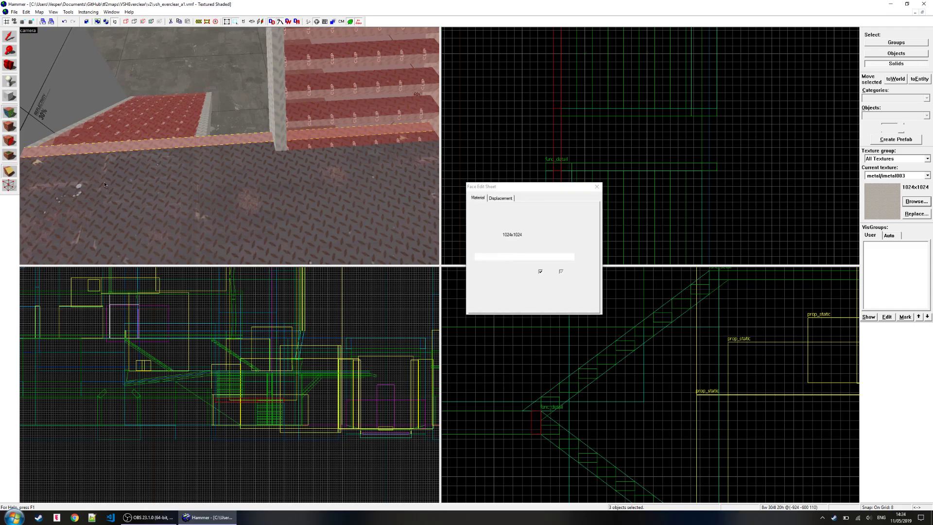
{"action": "left_click", "coordinate": [132, 144]}
{"action": "key", "text": "z"}
{"action": "key", "text": "s"}
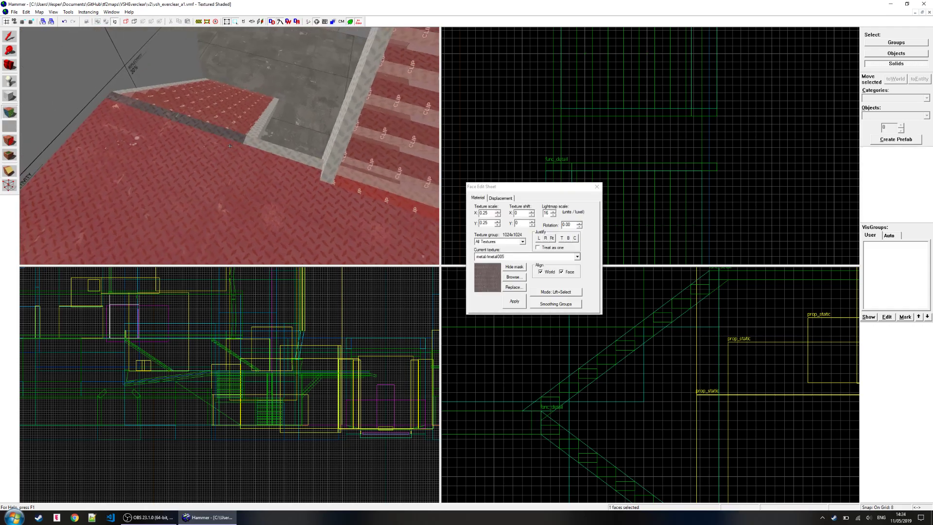
{"action": "key", "text": "z"}
{"action": "key", "text": "z"}
{"action": "key", "text": "a"}
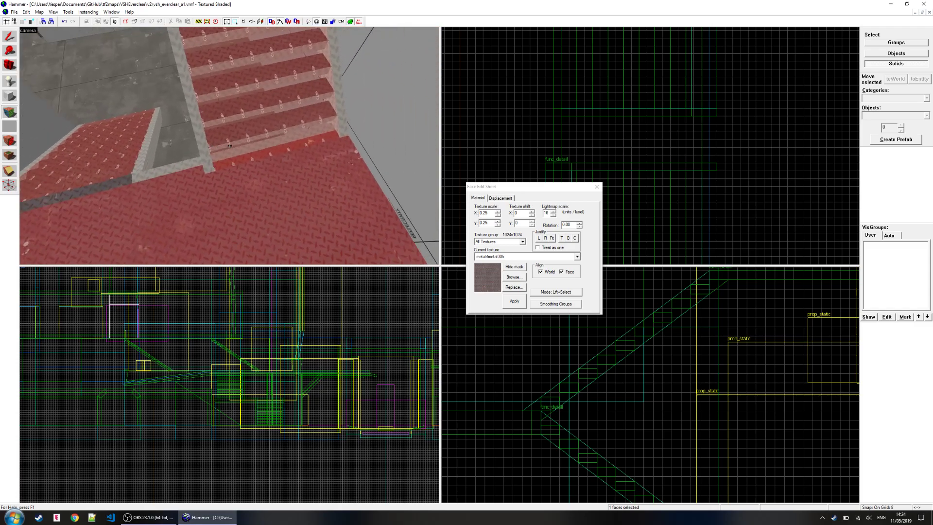
{"action": "key", "text": "z"}
{"action": "left_click", "coordinate": [320, 134]}
{"action": "key", "text": "z"}
{"action": "key", "text": "a"}
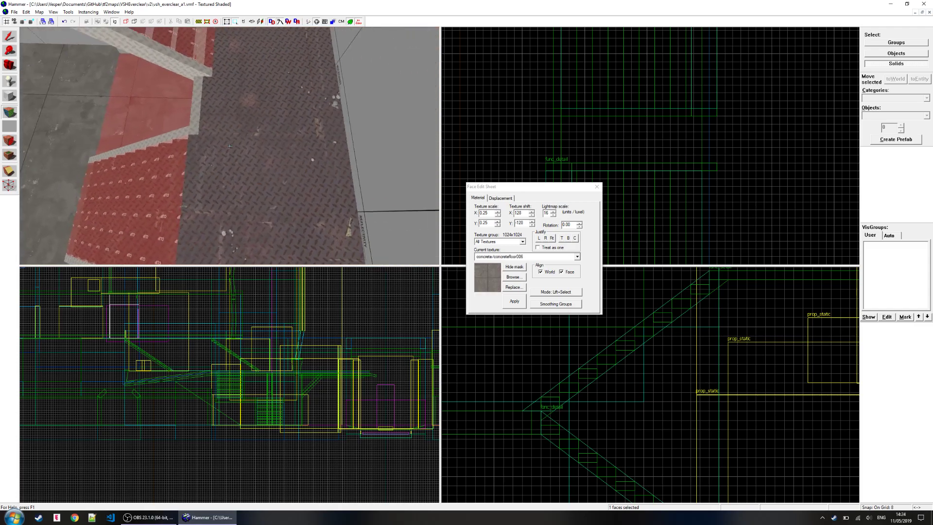
{"action": "key", "text": "d"}
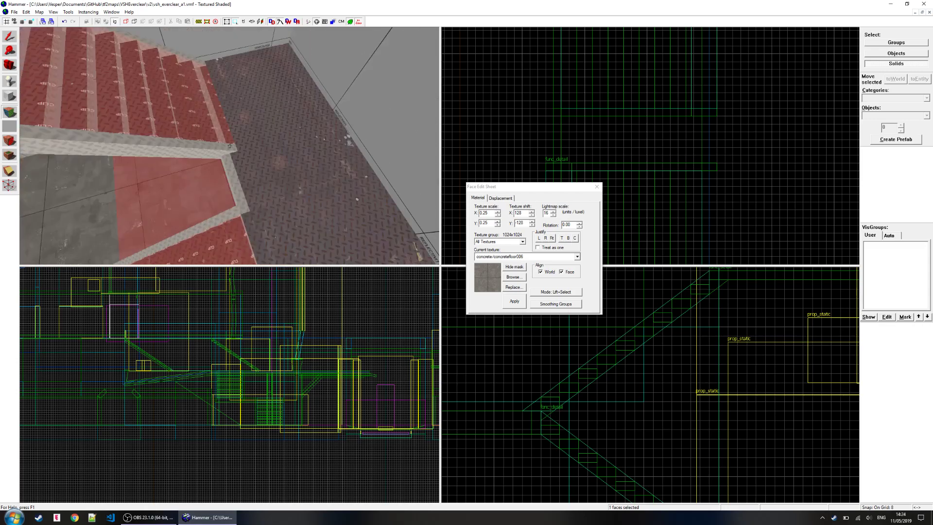
{"action": "key", "text": "w"}
{"action": "key", "text": "z"}
{"action": "left_click", "coordinate": [598, 187]}
- Shorten the edge strip section at the lower staircase to 112 units, pulling in its outer end
{"action": "left_click", "coordinate": [303, 164]}
{"action": "left_click", "coordinate": [211, 148]}
{"action": "left_click", "coordinate": [182, 156]}
{"action": "left_click", "coordinate": [6, 167]}
{"action": "middle_click_drag", "start_coordinate": [494, 137], "coordinate": [586, 249]}
{"action": "key", "text": "z"}
{"action": "key", "text": "z"}
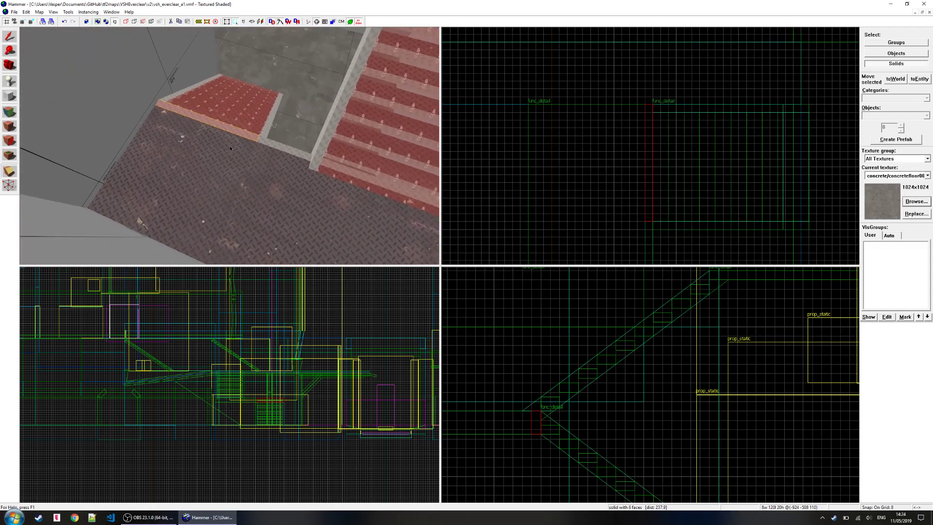
{"action": "left_click", "coordinate": [16, 39]}
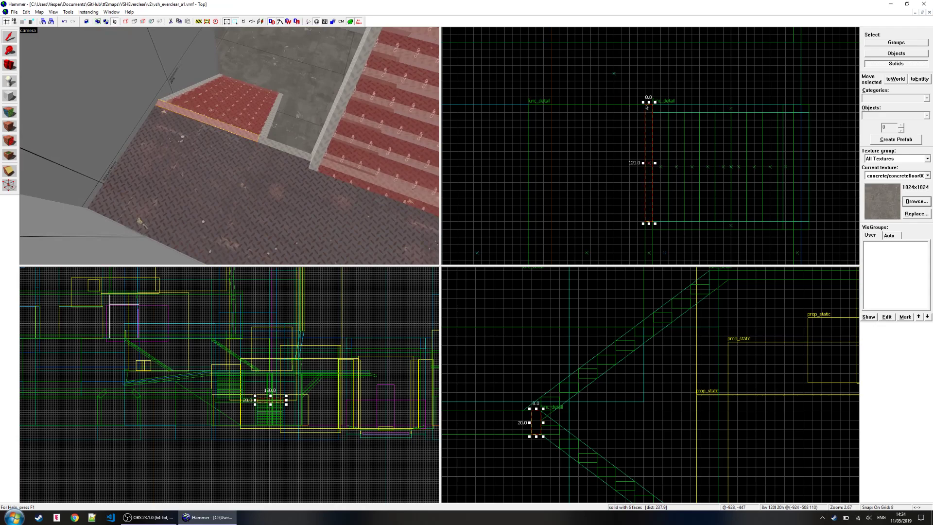
{"action": "left_click_drag", "start_coordinate": [650, 108], "coordinate": [650, 108]}
{"action": "key", "text": "z"}
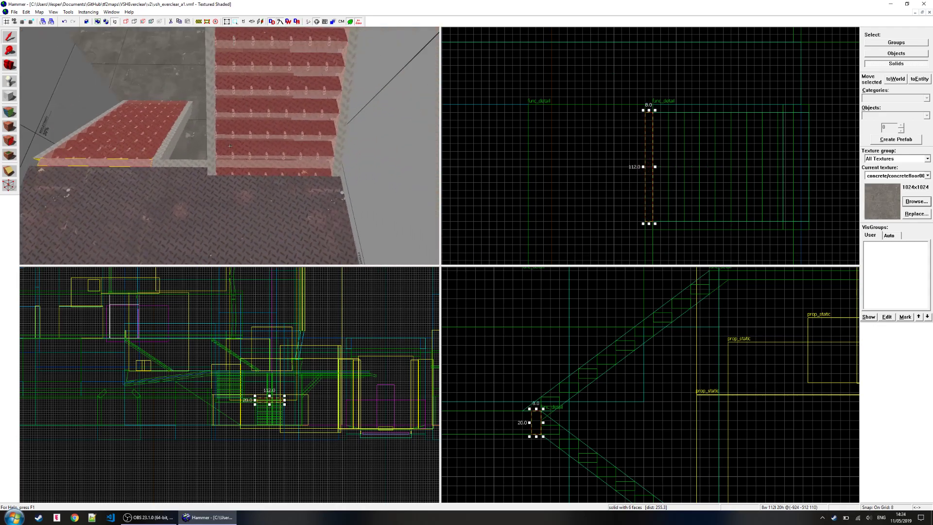
- Select the sloped clip brushes on both staircases and hide them
{"action": "key", "text": "z"}
{"action": "left_click", "coordinate": [229, 146]}
{"action": "left_click", "coordinate": [118, 137], "text": "ctrl"}
{"action": "key", "text": "h"}
- Switch back to selecting whole groups and hide both staircases
{"action": "left_click", "coordinate": [245, 164]}
{"action": "left_click", "coordinate": [233, 145]}
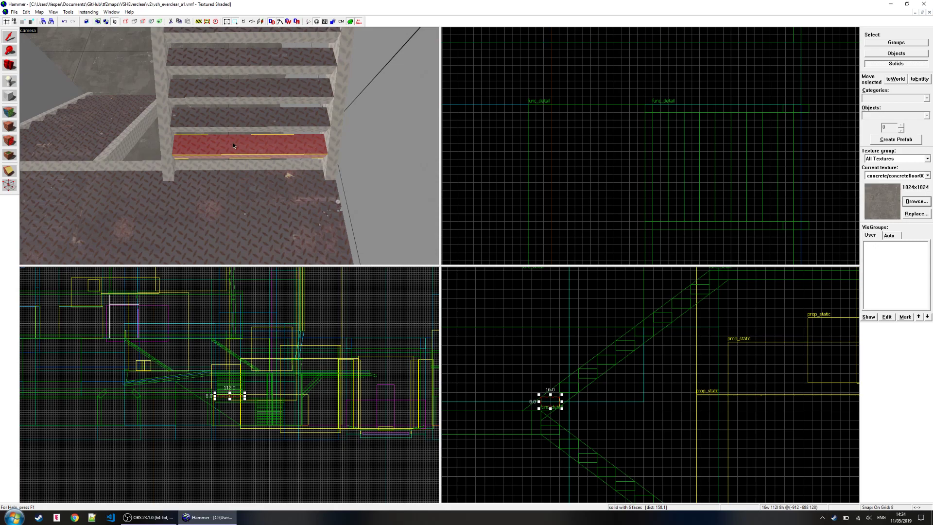
{"action": "left_click", "coordinate": [182, 86]}
{"action": "left_click", "coordinate": [115, 23]}
{"action": "left_click", "coordinate": [184, 90]}
{"action": "left_click", "coordinate": [130, 132], "text": "ctrl"}
{"action": "key", "text": "h"}
- Move the outer end vertices of the strip section at the upper staircase's side inward by 8 units
{"action": "left_click", "coordinate": [241, 169]}
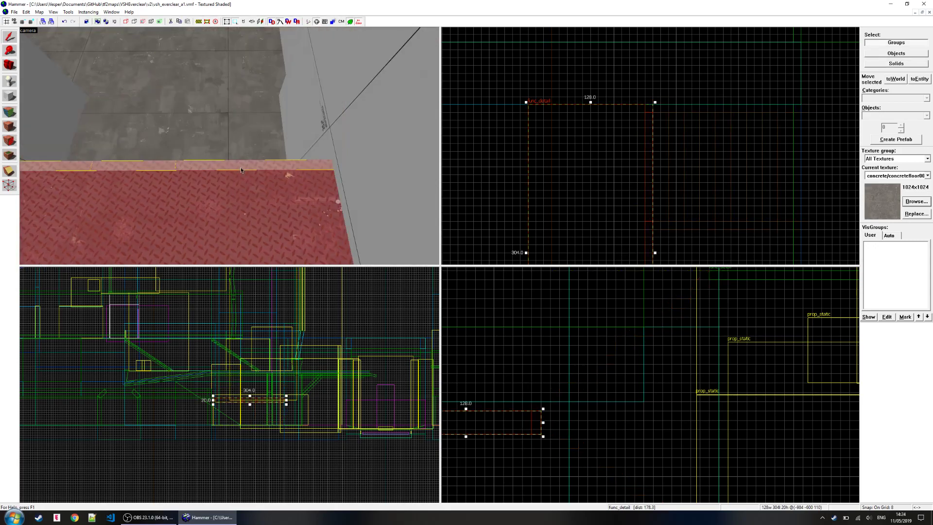
{"action": "key", "text": "s"}
{"action": "key", "text": "z"}
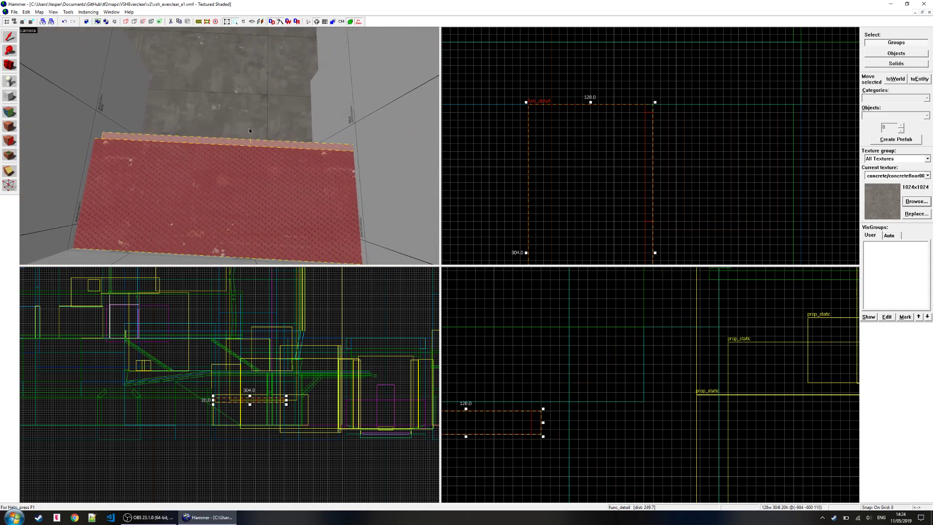
{"action": "left_click", "coordinate": [10, 186]}
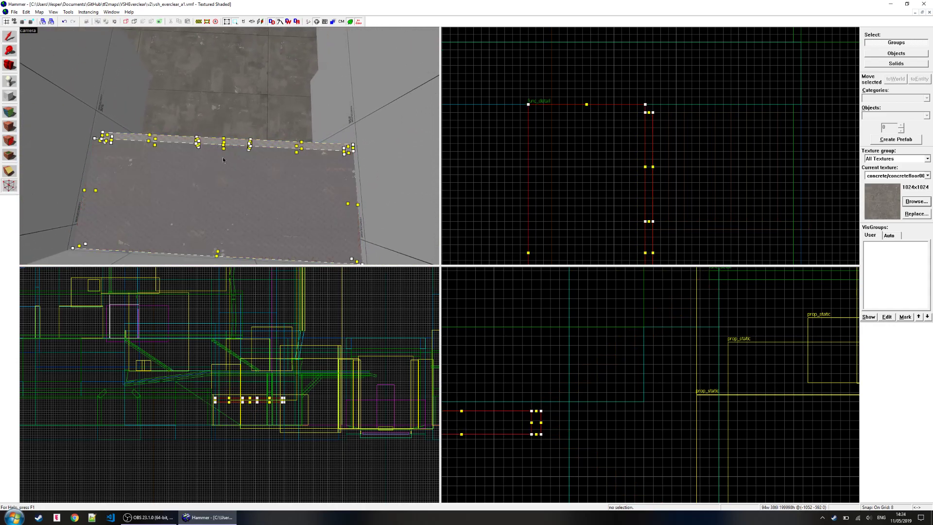
{"action": "left_click", "coordinate": [320, 149]}
{"action": "scroll", "coordinate": [600, 236], "scroll_direction": "up", "scroll_amount": 5}
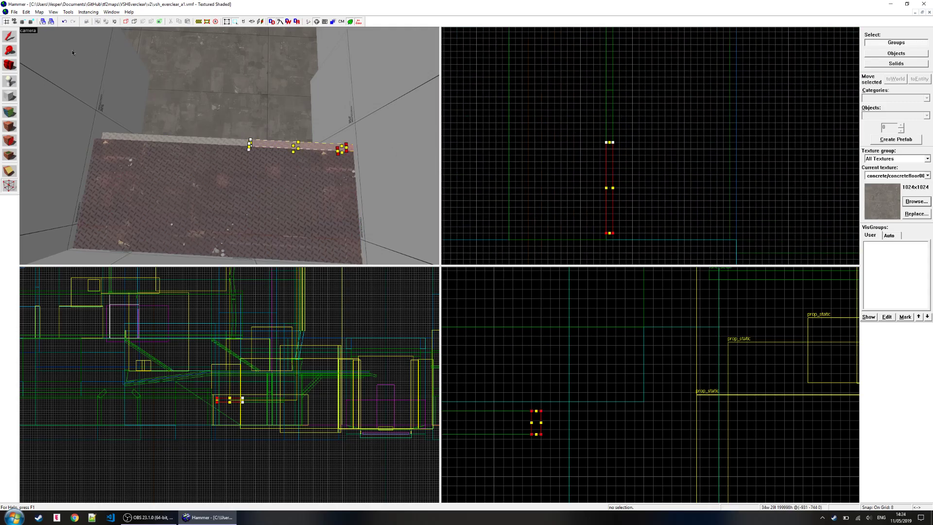
{"action": "left_click", "coordinate": [10, 37]}
- Select the landing's main slab as a single solid and resize it to 112 by 288 units
{"action": "key", "text": "ctrl+w"}
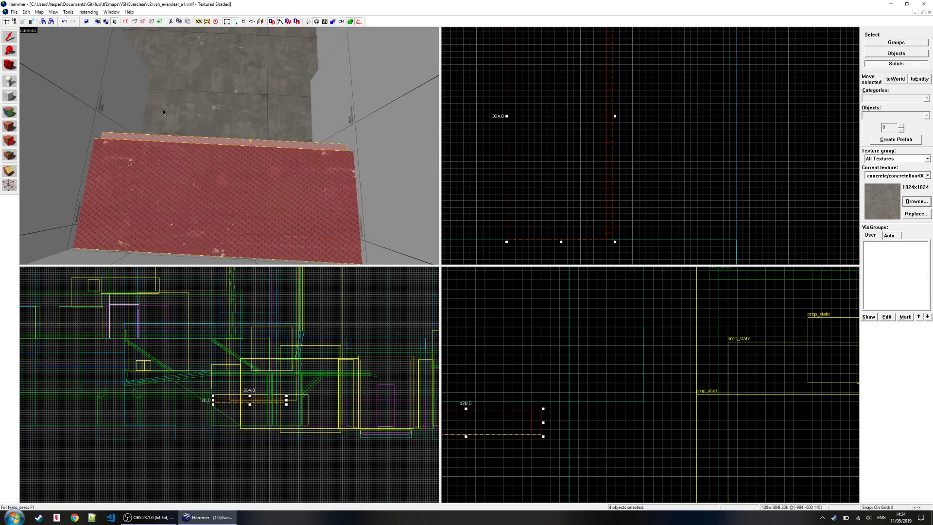
{"action": "scroll", "coordinate": [497, 194], "scroll_direction": "down", "scroll_amount": 1}
{"action": "left_click_drag", "start_coordinate": [510, 241], "coordinate": [516, 235]}
{"action": "middle_click_drag", "start_coordinate": [543, 142], "coordinate": [546, 159]}
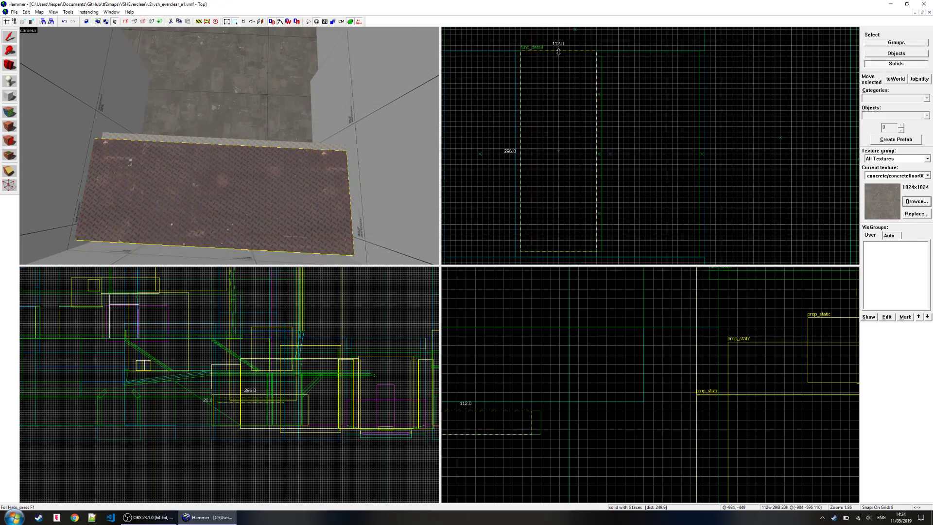
{"action": "left_click_drag", "start_coordinate": [558, 52], "coordinate": [558, 55]}
- Copy the landing's metal/imetal005 texture onto the two end sections of the edge strip
{"action": "left_click", "coordinate": [128, 140]}
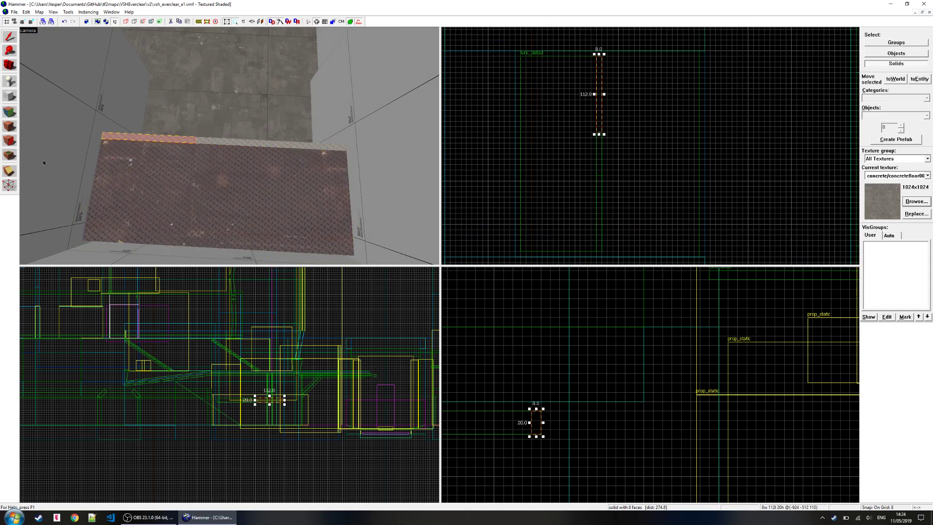
{"action": "left_click", "coordinate": [10, 111]}
{"action": "left_click", "coordinate": [147, 144]}
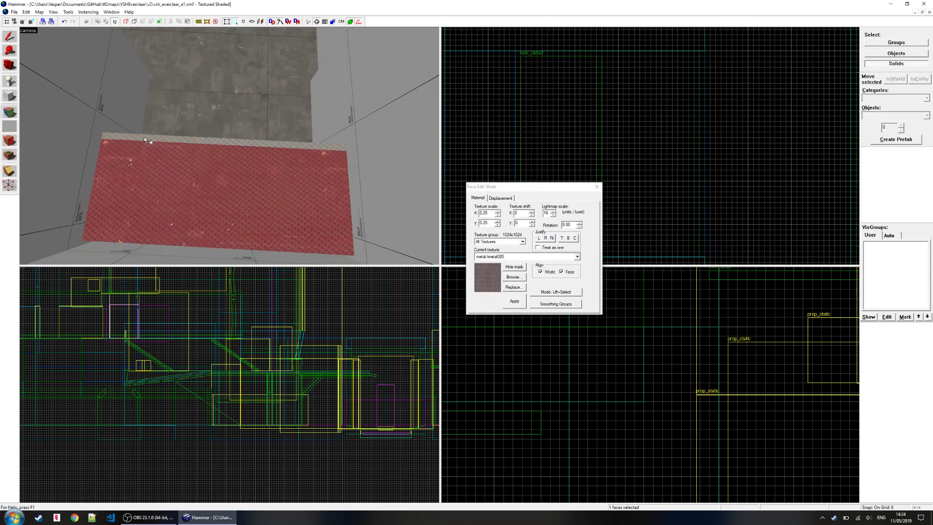
{"action": "left_click", "coordinate": [144, 137], "text": "ctrl"}
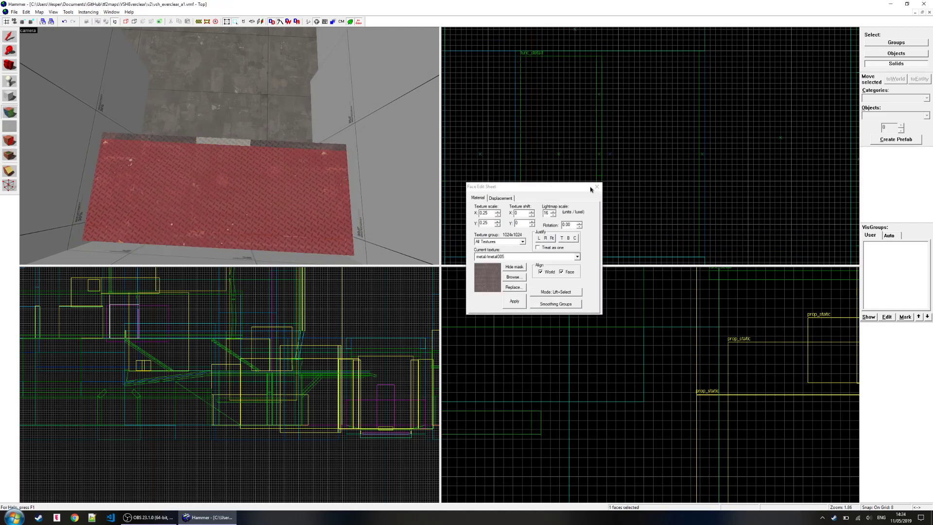
{"action": "left_click", "coordinate": [595, 187]}
- Create tools/toolsnodraw border blocks 8 units wide along the landing slab's two ends and its back edge
{"action": "left_click", "coordinate": [225, 163]}
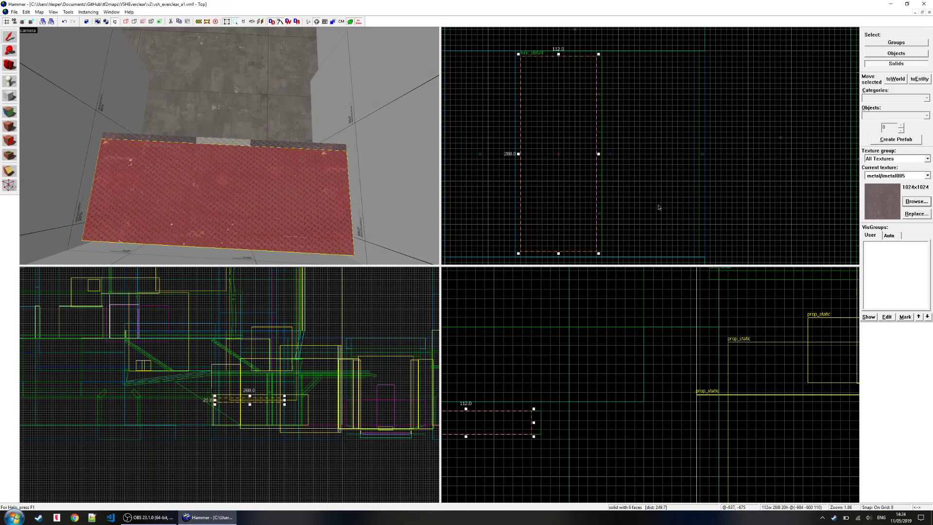
{"action": "left_click", "coordinate": [909, 175]}
{"action": "left_click", "coordinate": [895, 302]}
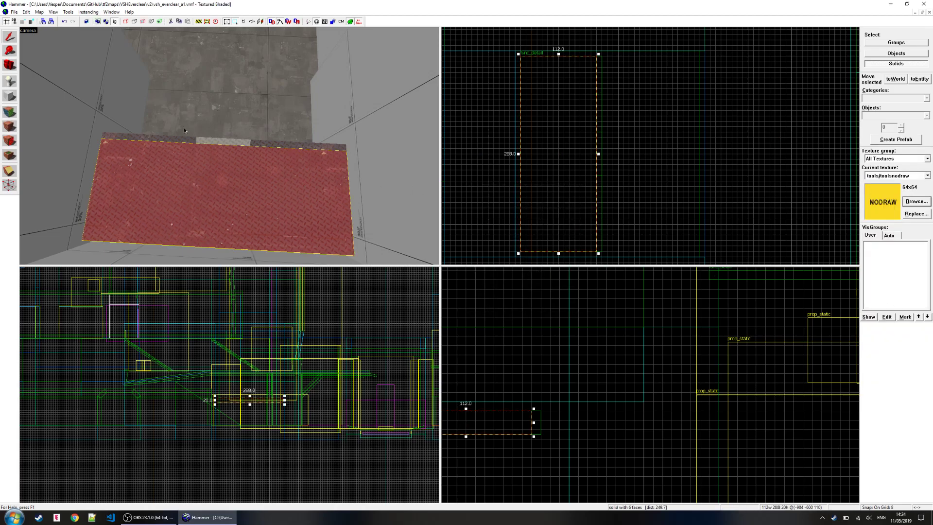
{"action": "key", "text": "shift+b"}
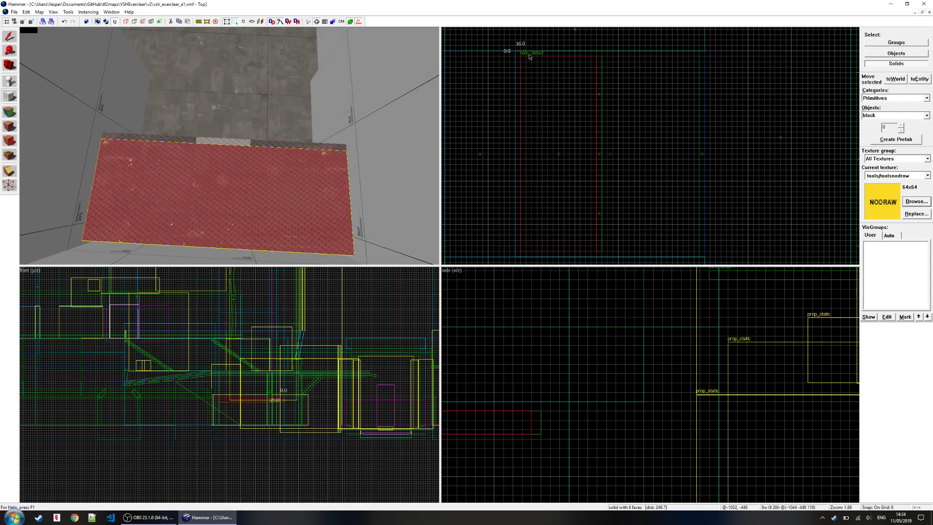
{"action": "key", "text": "Return"}
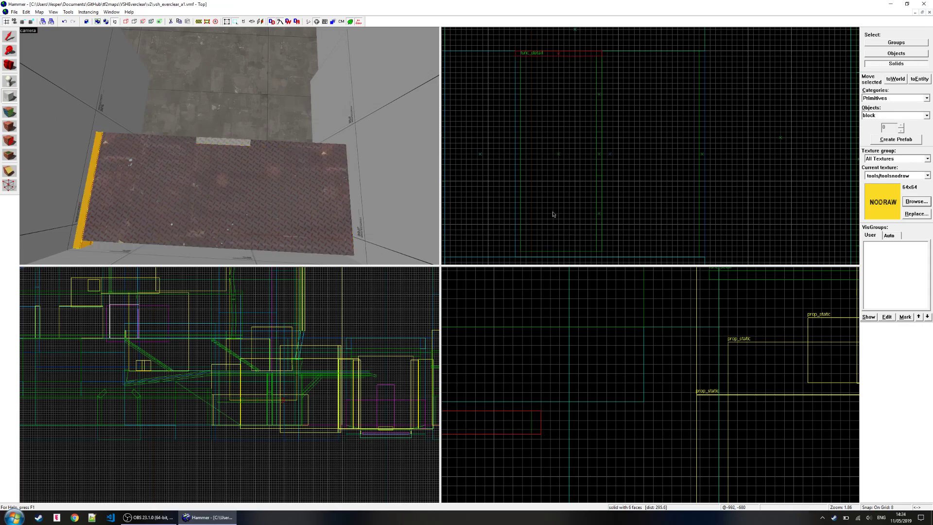
{"action": "left_click_drag", "start_coordinate": [519, 253], "coordinate": [581, 258]}
{"action": "key", "text": "Return"}
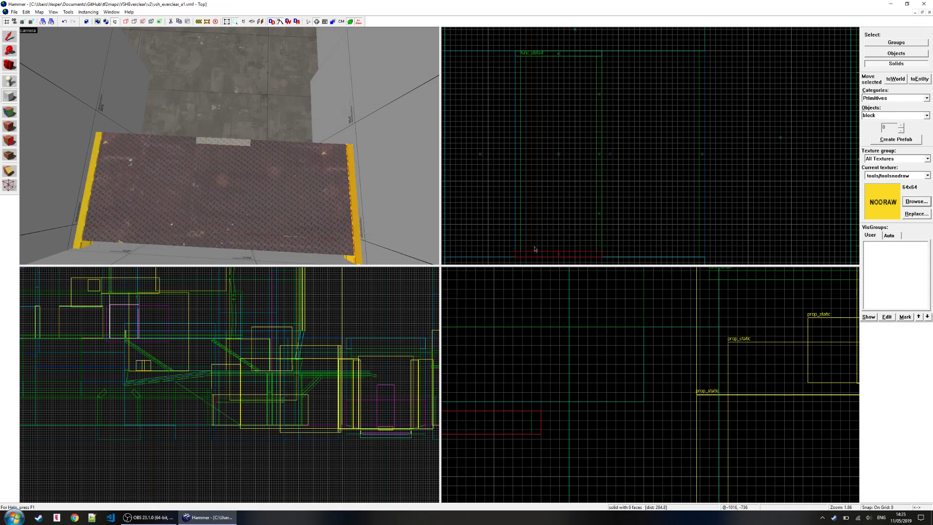
{"action": "key", "text": "Return"}
- Copy the metal/imetal003 texture from the landing's front strip onto the nodraw border blocks' top faces and exposed front end faces
{"action": "key", "text": "shift+a"}
{"action": "left_click", "coordinate": [211, 142]}
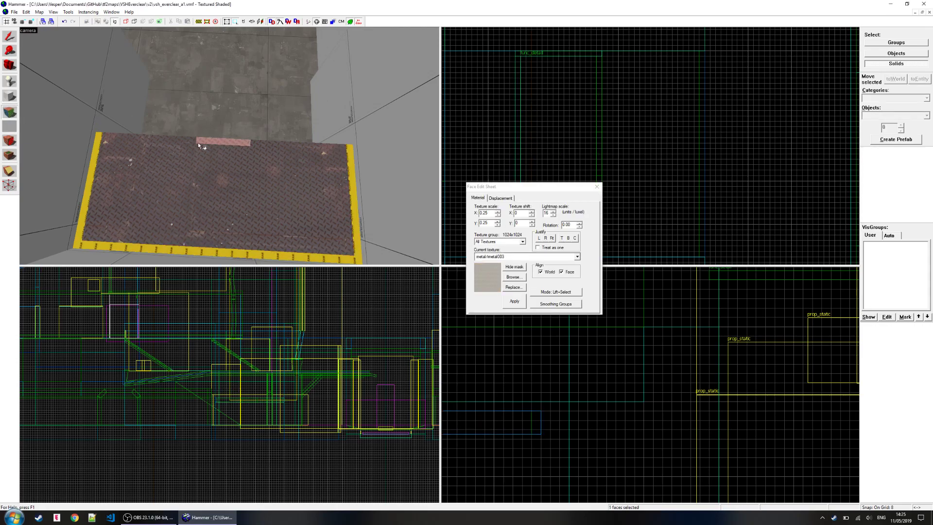
{"action": "key", "text": "z"}
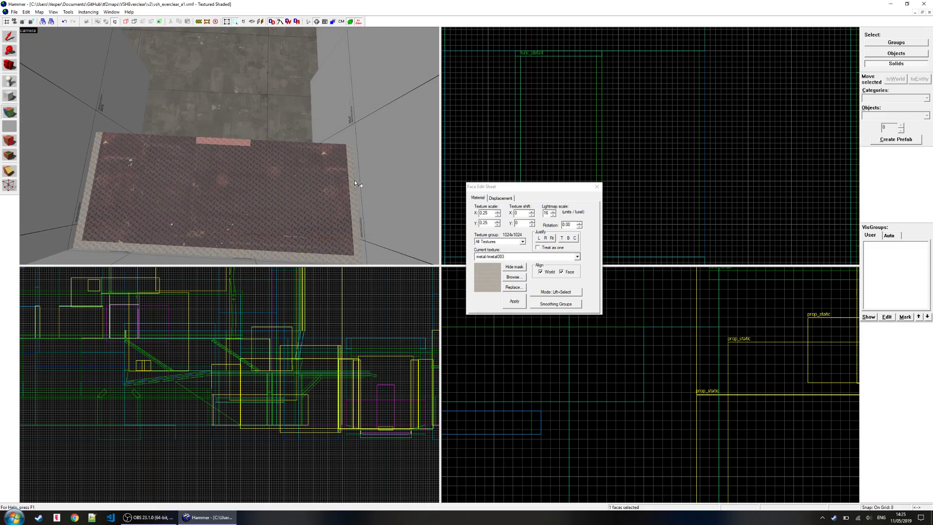
{"action": "key", "text": "z"}
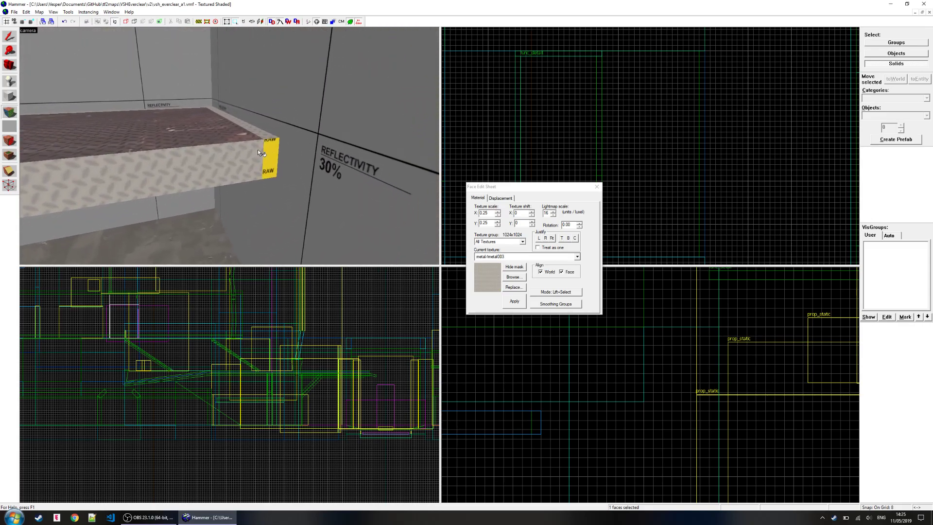
{"action": "key", "text": "z"}
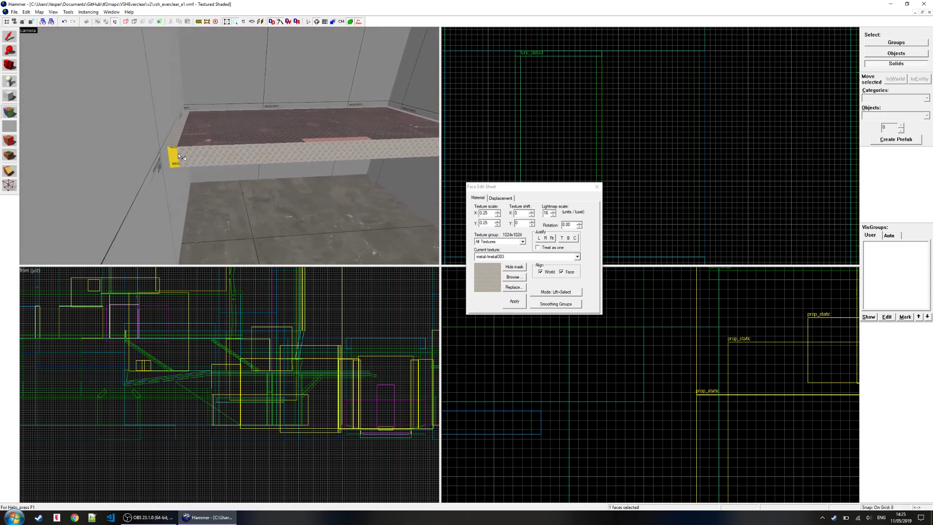
- Apply metal/imetal003 to the undersides of the landing's border blocks and save the map
{"action": "key", "text": "w"}
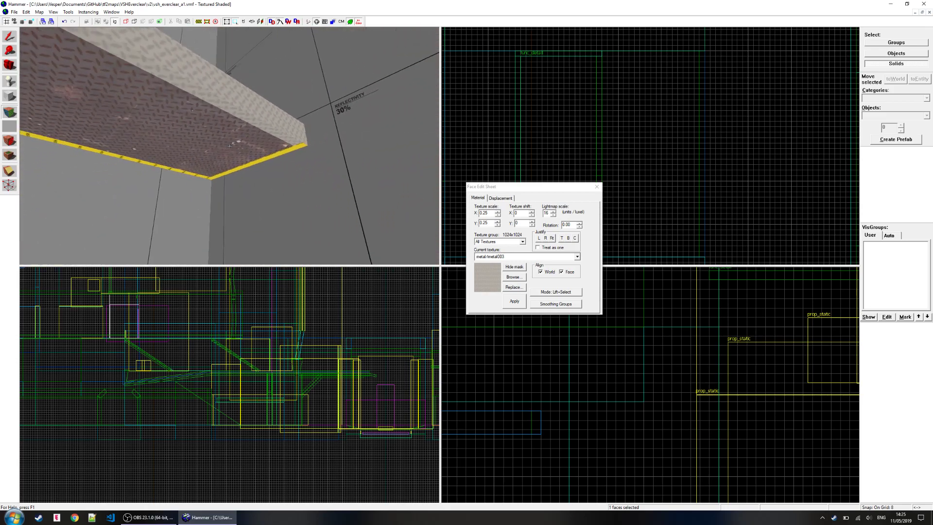
{"action": "key", "text": "w"}
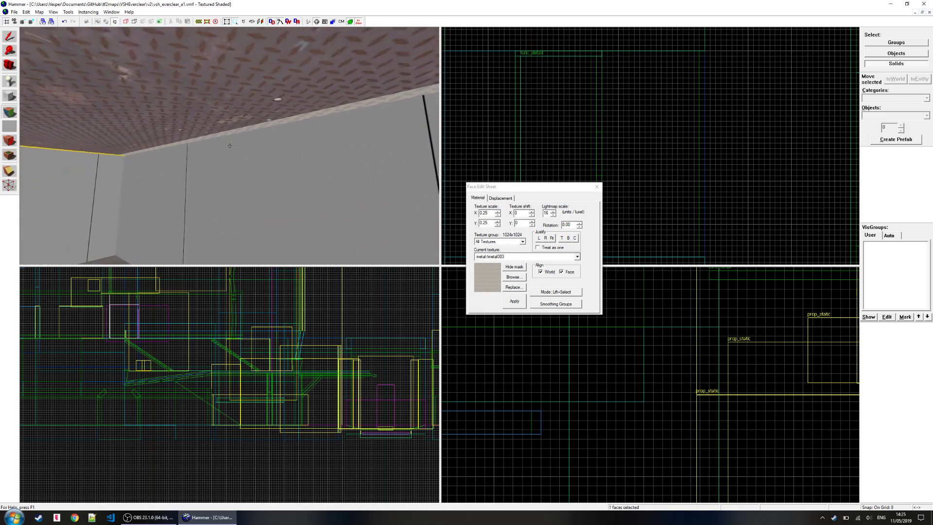
{"action": "key", "text": "w"}
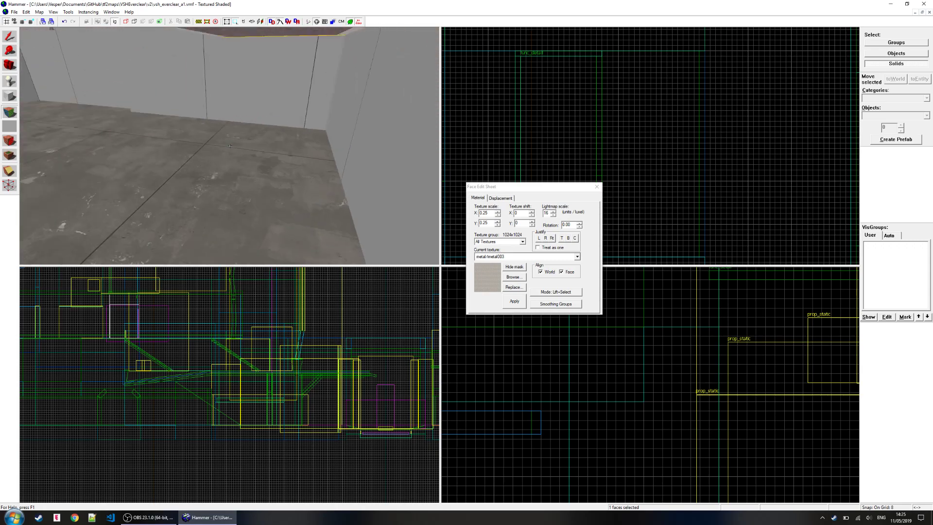
{"action": "key", "text": "w"}
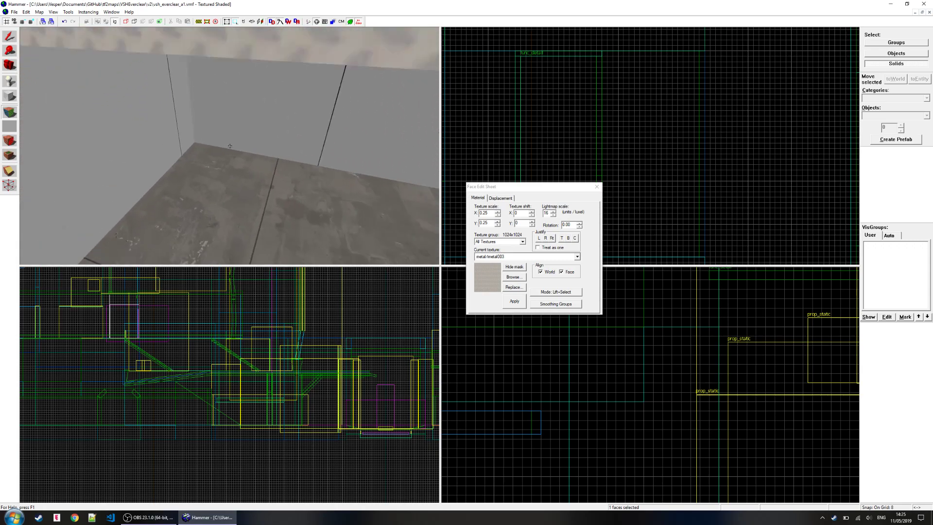
{"action": "key", "text": "z"}
{"action": "left_click", "coordinate": [597, 186]}
{"action": "key", "text": "ctrl+s"}
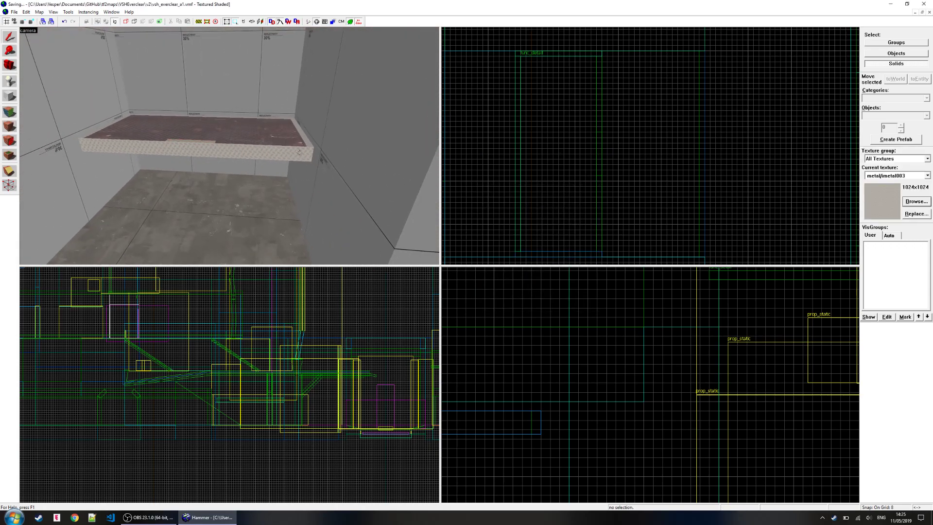
- Unhide the staircases and clip about 8 units off the lower tips of the upper staircase's two side stringers
{"action": "key", "text": "z"}
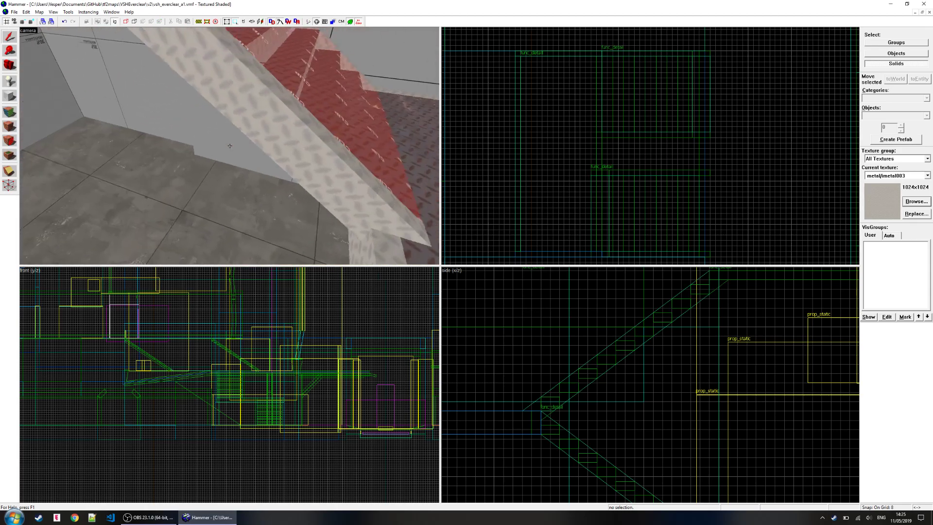
{"action": "key", "text": "s"}
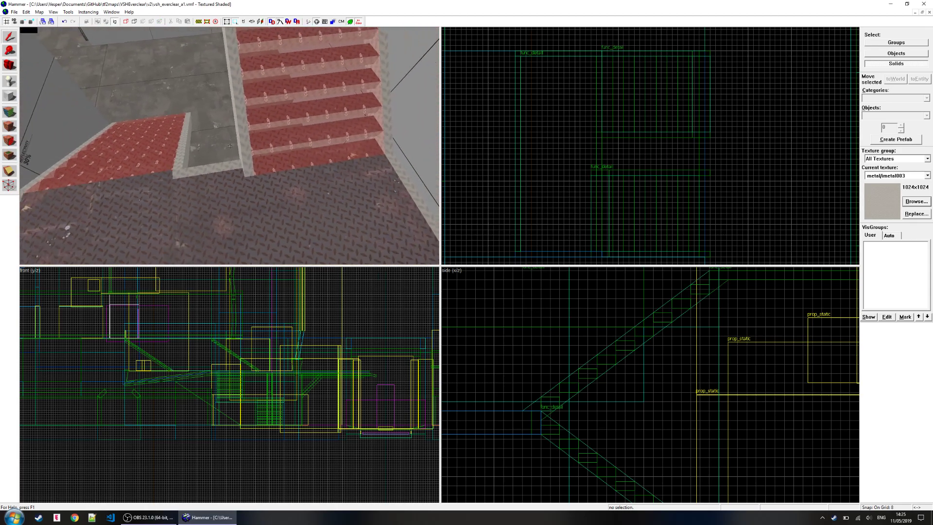
{"action": "key", "text": "z"}
{"action": "left_click", "coordinate": [255, 159]}
{"action": "key", "text": "d"}
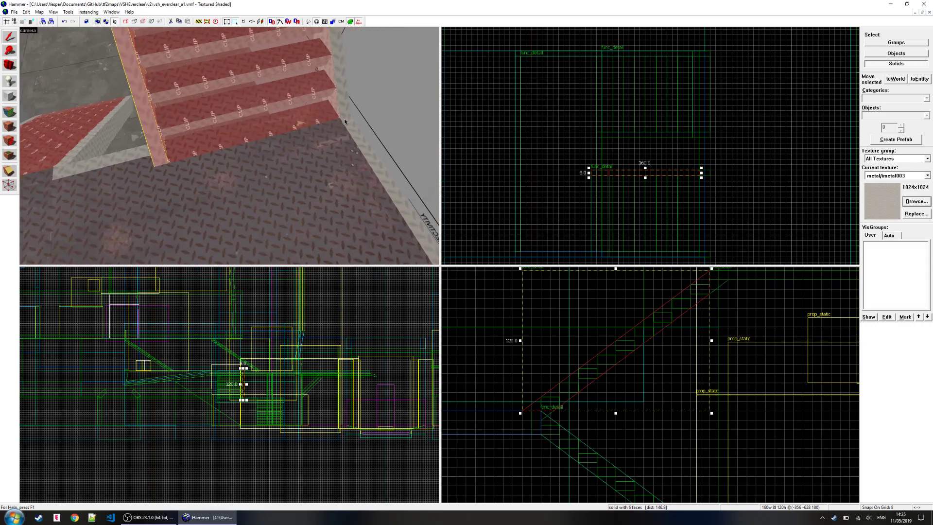
{"action": "left_click", "coordinate": [334, 115], "text": "ctrl"}
{"action": "left_click", "coordinate": [11, 170]}
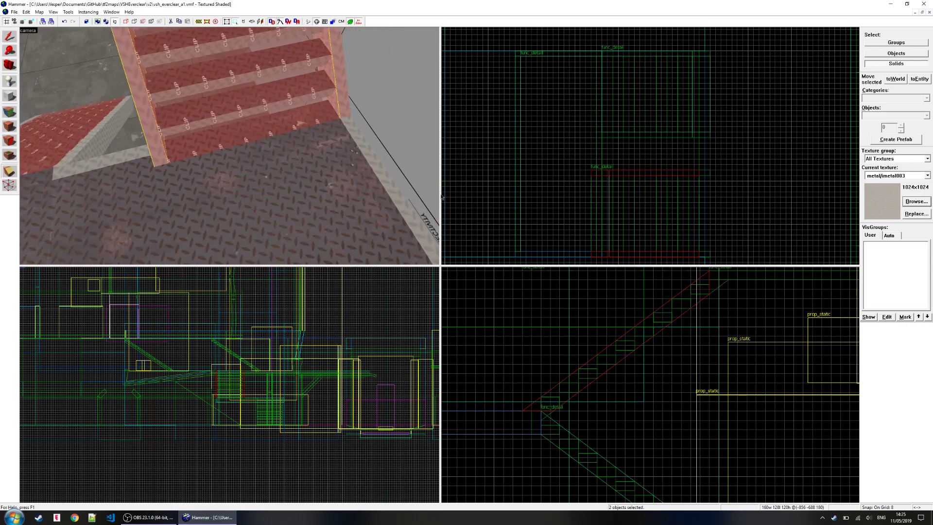
{"action": "left_click_drag", "start_coordinate": [596, 177], "coordinate": [596, 181]}
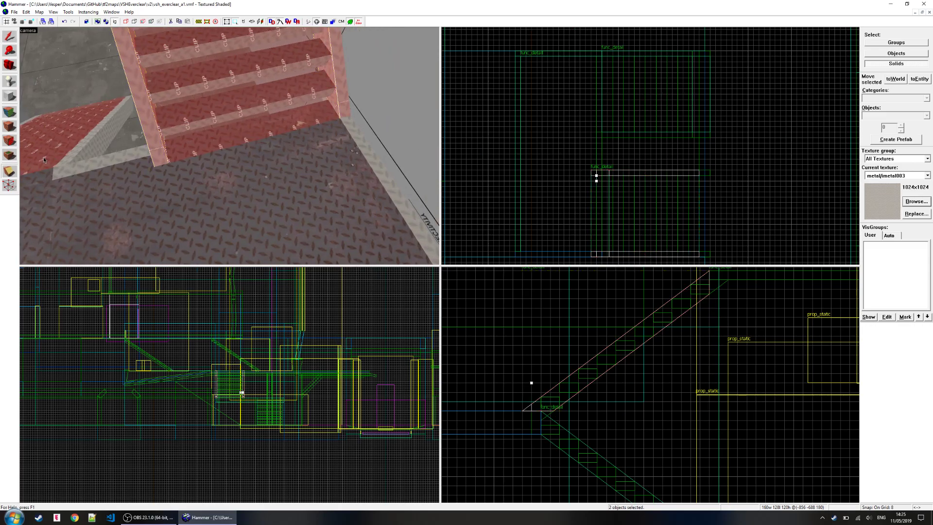
{"action": "left_click", "coordinate": [7, 172]}
{"action": "left_click", "coordinate": [9, 172]}
{"action": "key", "text": "Return"}
- Cover the nodraw cut faces at the lower ends of the upper staircase's stringers with metal/imetal003
{"action": "key", "text": "z"}
{"action": "key", "text": "w"}
{"action": "key", "text": "z"}
{"action": "left_click", "coordinate": [9, 111]}
{"action": "left_click", "coordinate": [201, 143]}
{"action": "key", "text": "w"}
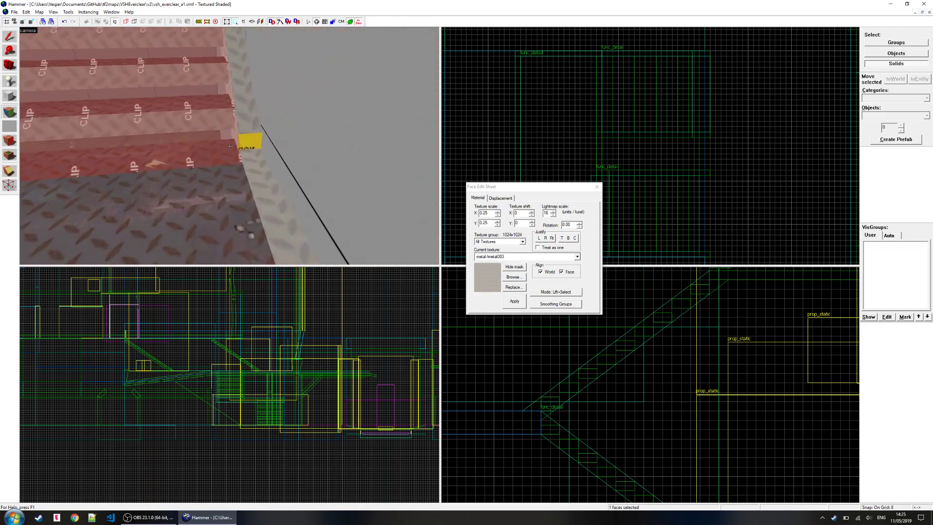
{"action": "key", "text": "a"}
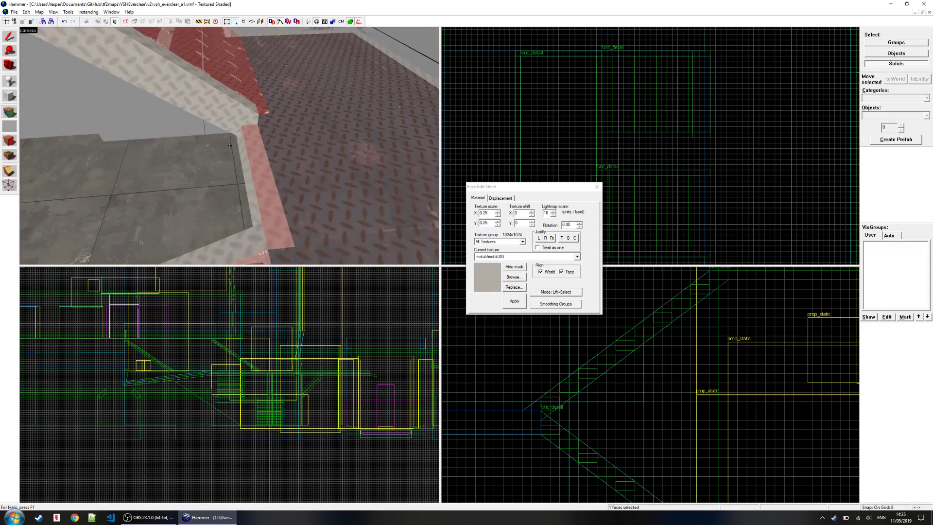
{"action": "key", "text": "s"}
{"action": "key", "text": "z"}
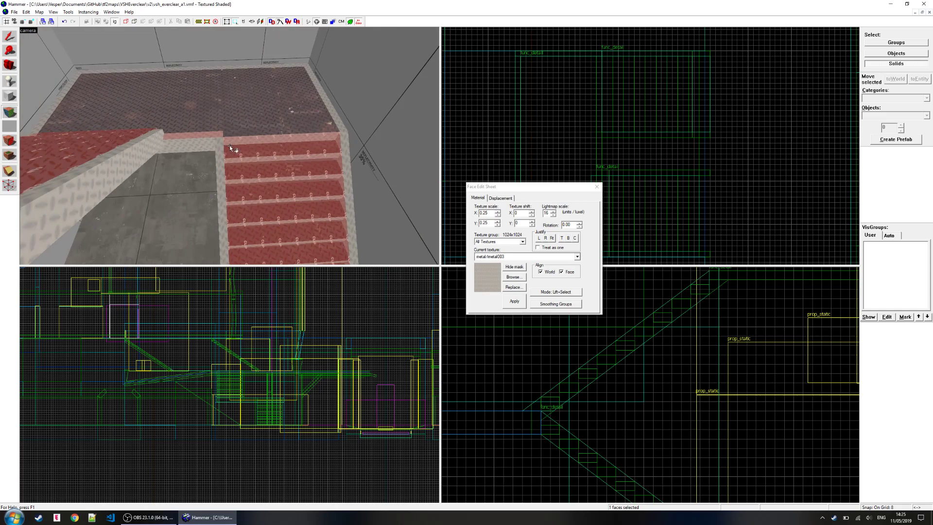
{"action": "left_click", "coordinate": [597, 187]}
- Inspect the landing, both staircases and the adjoining outdoor walkway for untextured faces
{"action": "key", "text": "z"}
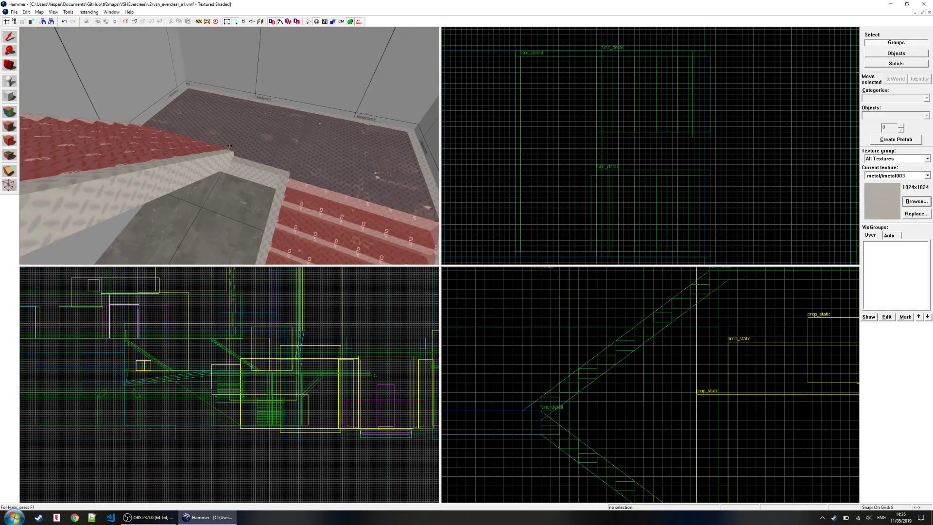
{"action": "key", "text": "a"}
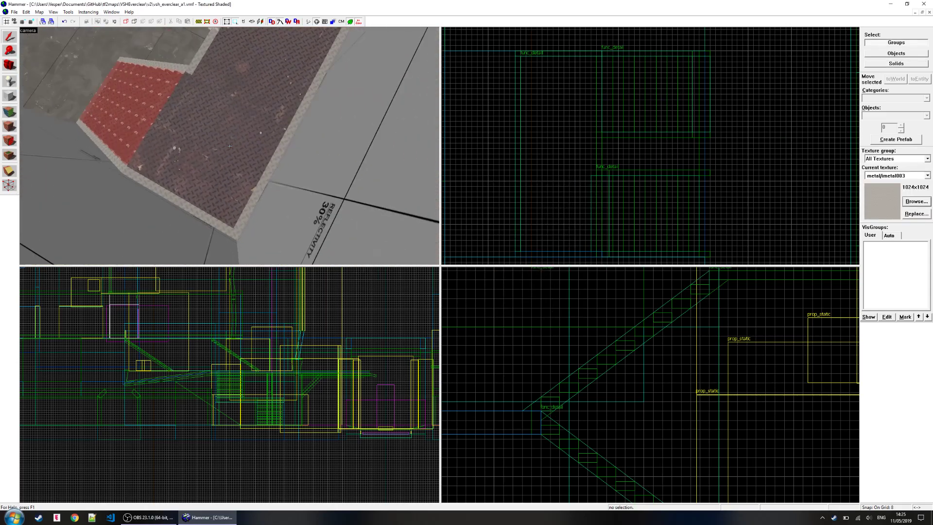
{"action": "key", "text": "s"}
{"action": "key", "text": "d"}
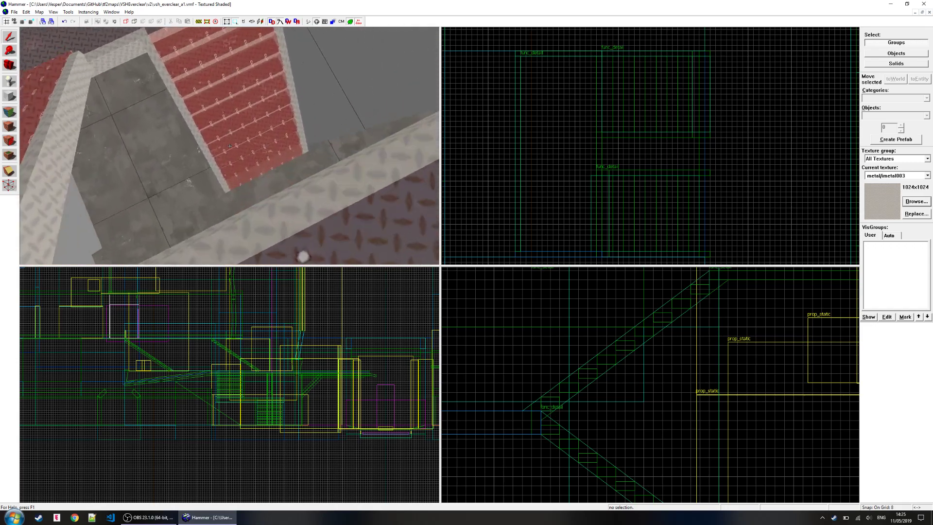
{"action": "key", "text": "s"}
{"action": "key", "text": "d"}
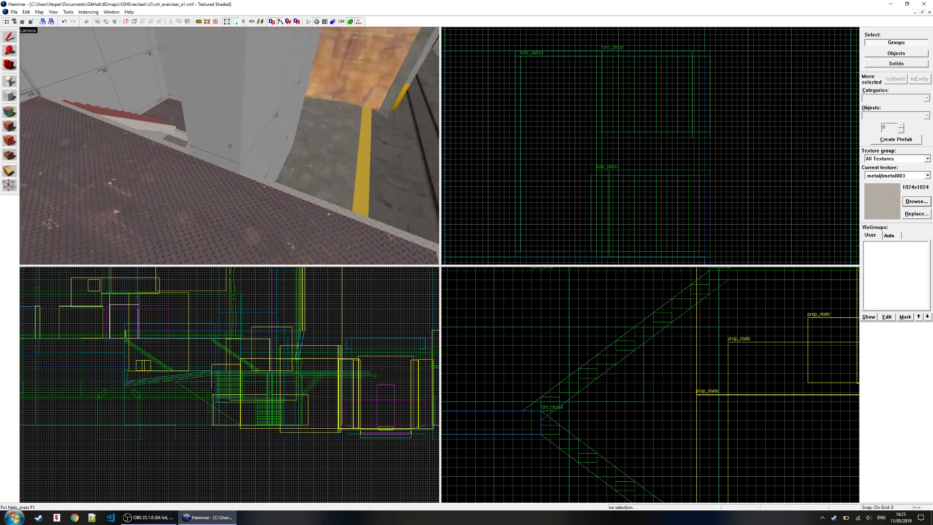
{"action": "key", "text": "s"}
{"action": "key", "text": "w"}
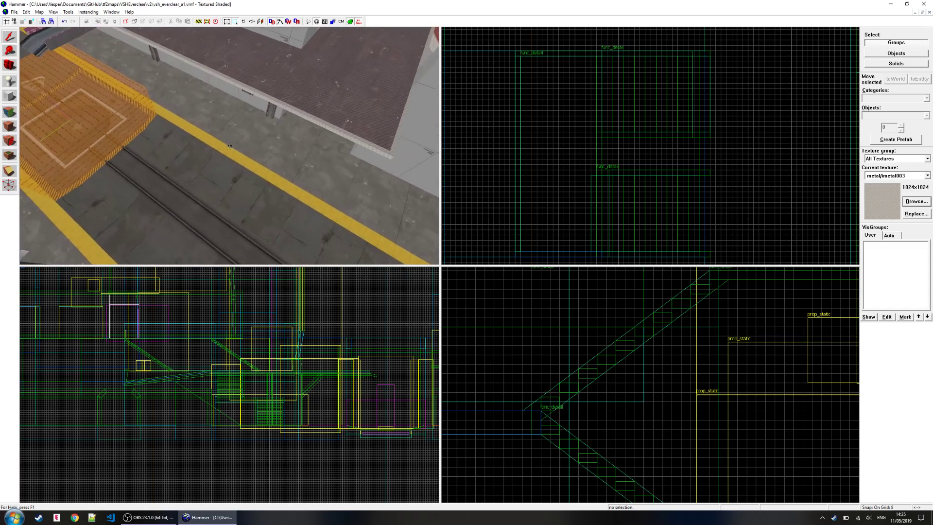
{"action": "key", "text": "w"}
- Apply metal/imetal003 to the nodraw triangular face at the foot of the lower staircase's wall-side stringer
{"action": "key", "text": "z"}
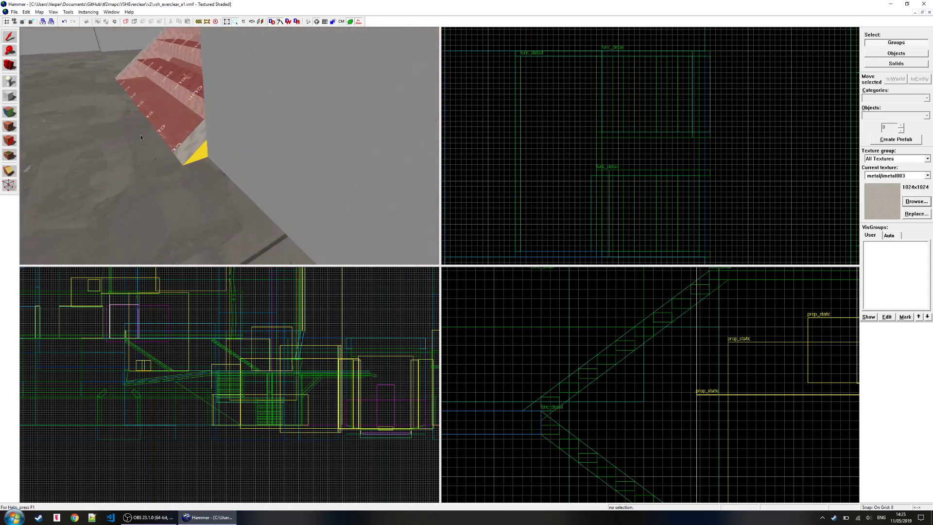
{"action": "left_click", "coordinate": [11, 115]}
{"action": "key", "text": "z"}
{"action": "key", "text": "s"}
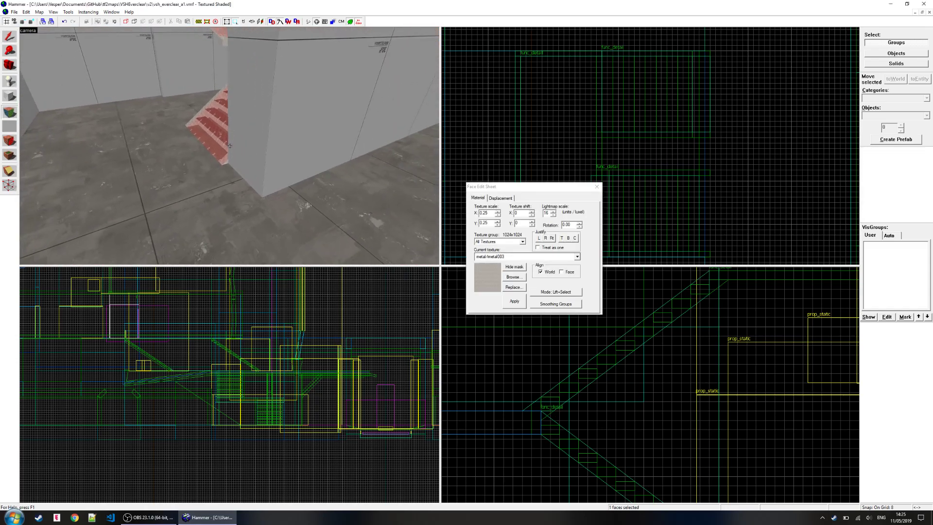
{"action": "left_click", "coordinate": [597, 186]}
- Examine the stairwell block's walkway entrance and exterior walls in relation to the neighbouring buildings
{"action": "key", "text": "z"}
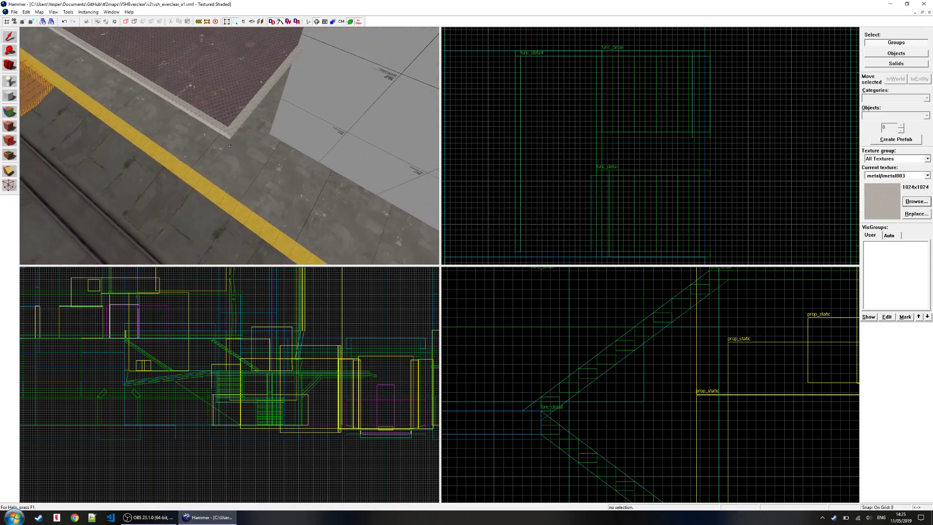
{"action": "key", "text": "w"}
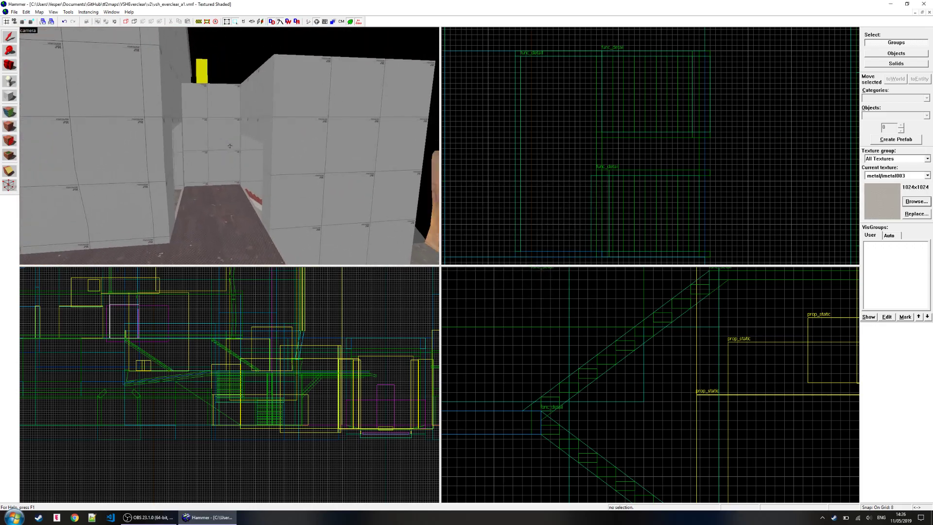
{"action": "key", "text": "w"}
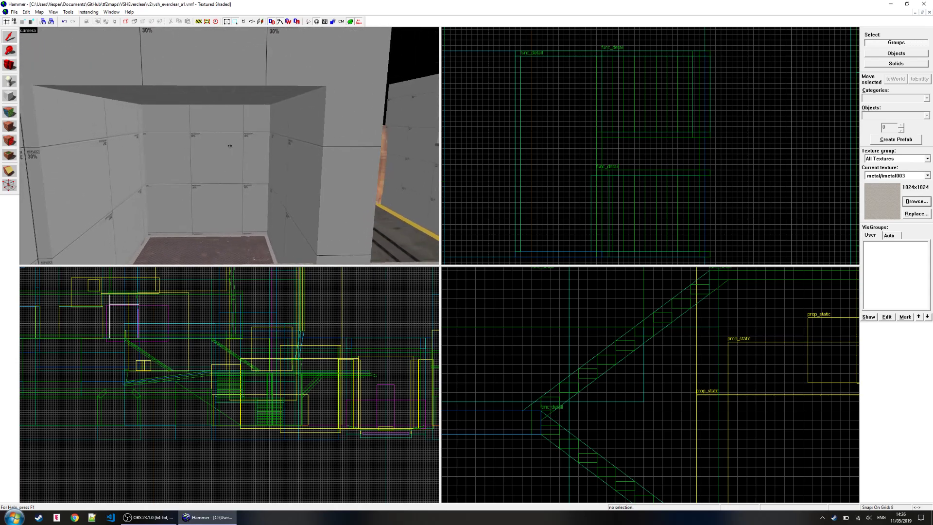
{"action": "key", "text": "s"}
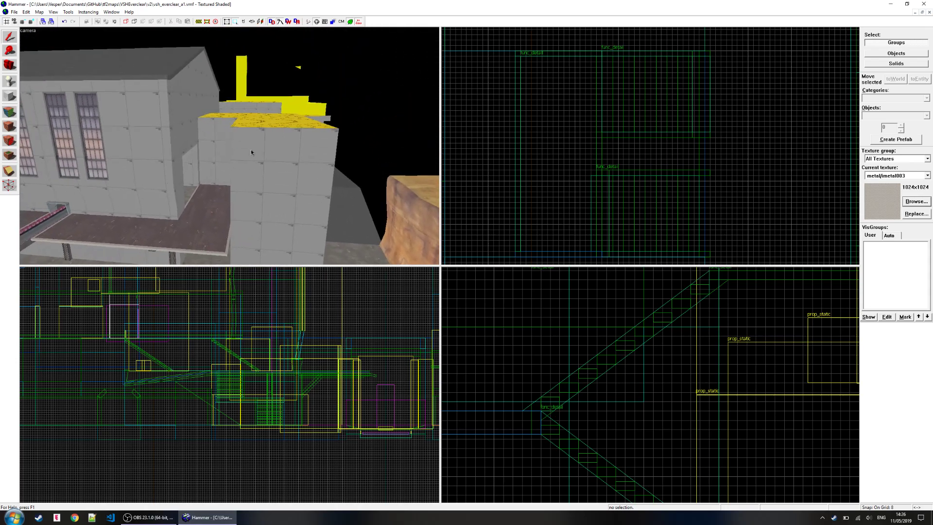
{"action": "key", "text": "z"}
{"action": "key", "text": "d"}
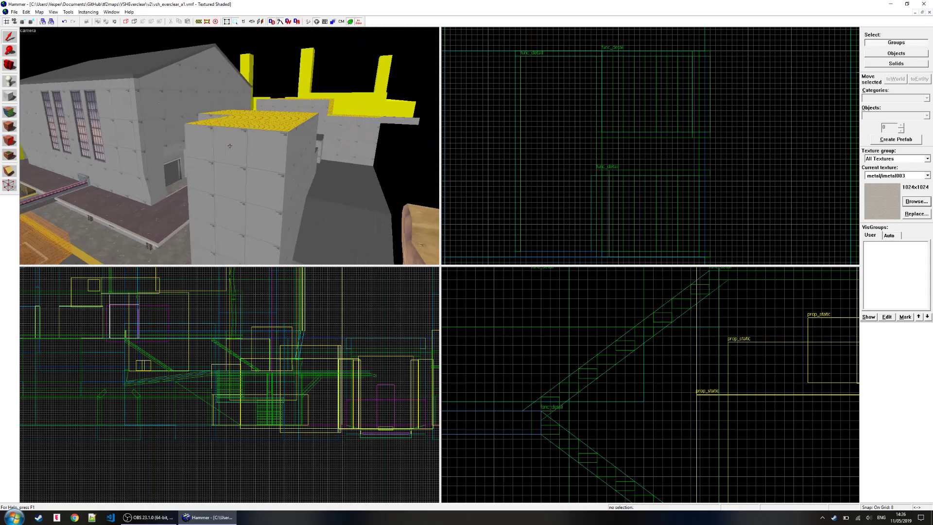
{"action": "key", "text": "w"}
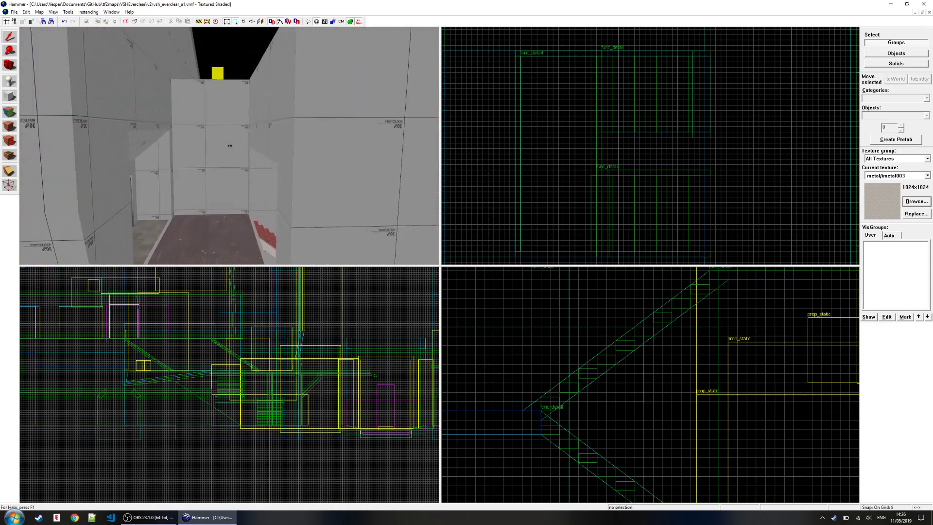
{"action": "key", "text": "s"}
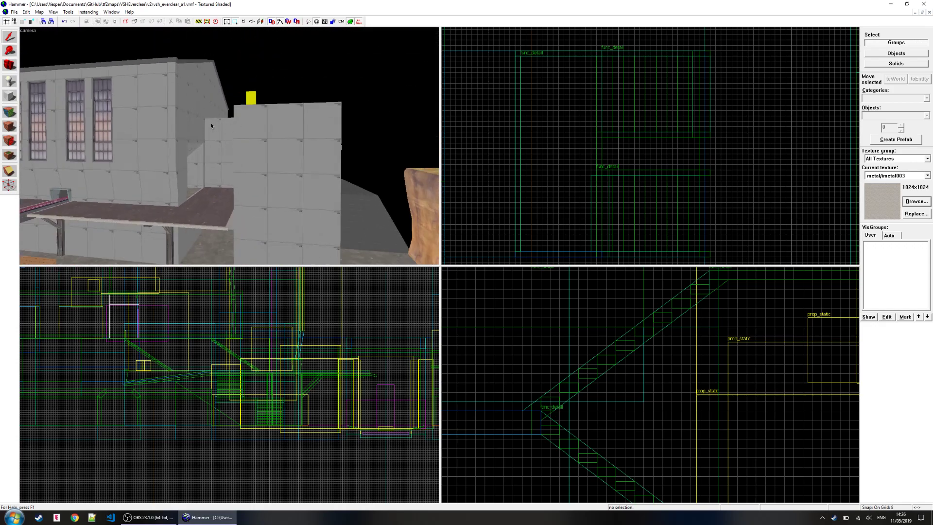
{"action": "key", "text": "z"}
{"action": "key", "text": "s"}
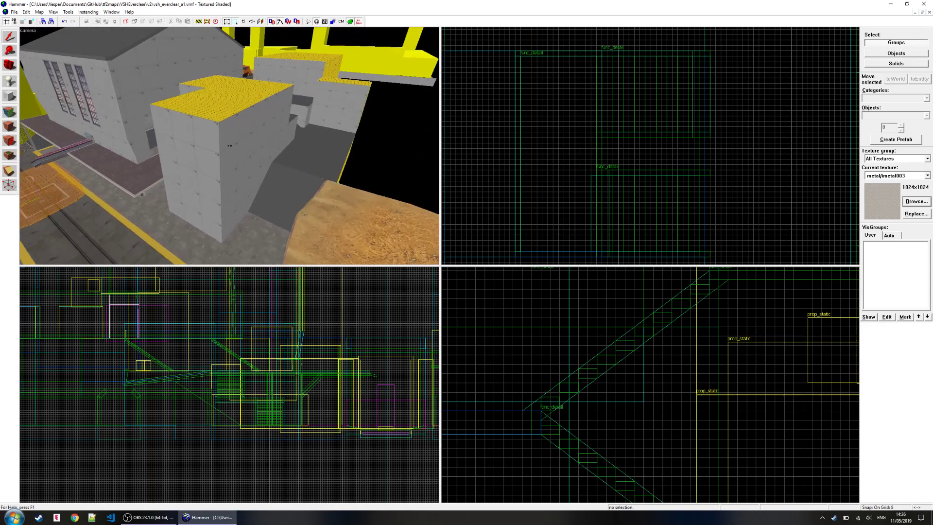
{"action": "key", "text": "d"}
{"action": "key", "text": "w"}
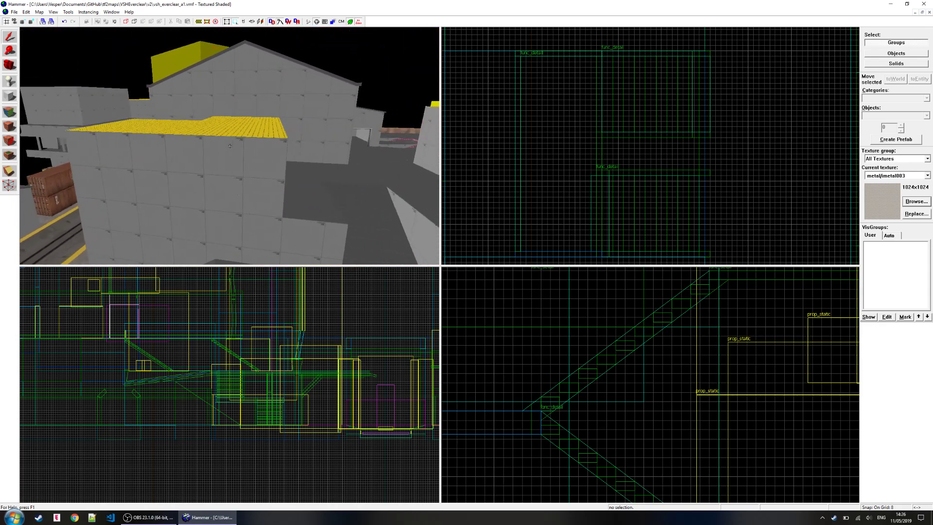
- Copy dev/reflectivity_30 from the stairwell block's outer wall onto the exposed nodraw strip on its adjacent side
{"action": "left_click", "coordinate": [10, 112]}
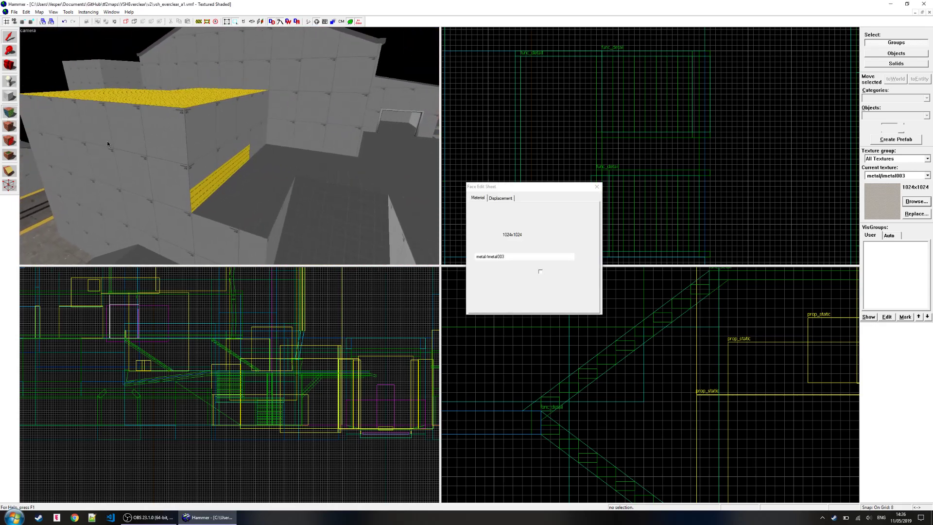
{"action": "left_click", "coordinate": [149, 146]}
{"action": "left_click", "coordinate": [596, 187]}
{"action": "key", "text": "z"}
{"action": "key", "text": "s"}
{"action": "key", "text": "w"}
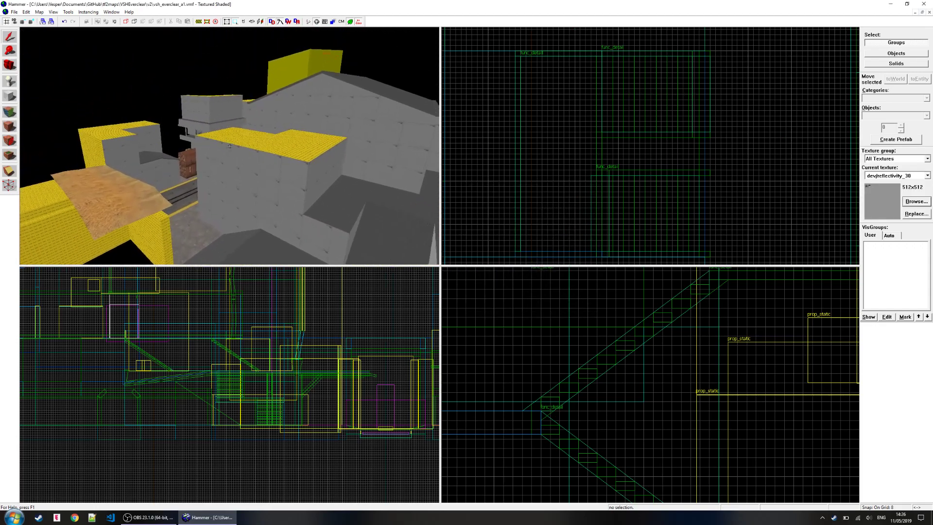
- Survey the rail yard, loading platform and surrounding buildings around the stairwell block
{"action": "key", "text": "d"}
{"action": "key", "text": "w"}
{"action": "key", "text": "s"}
{"action": "key", "text": "w"}
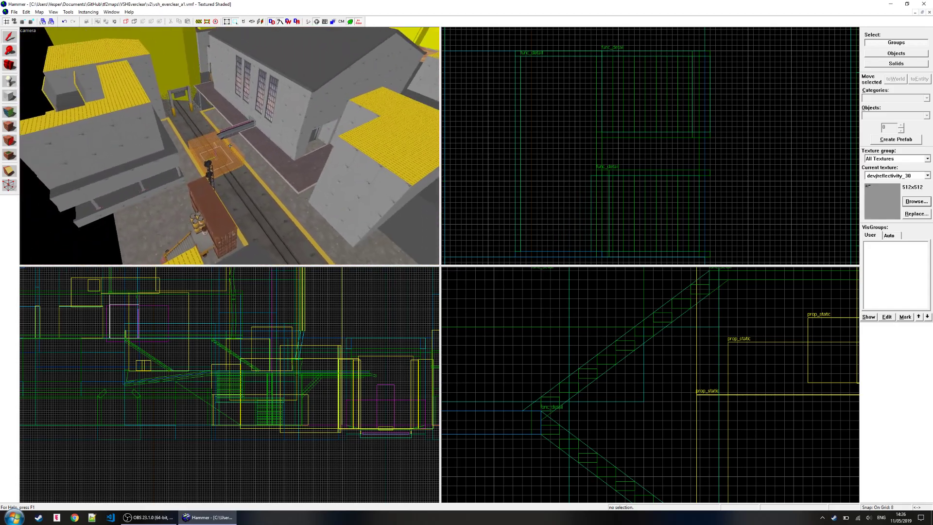
{"action": "key", "text": "w"}
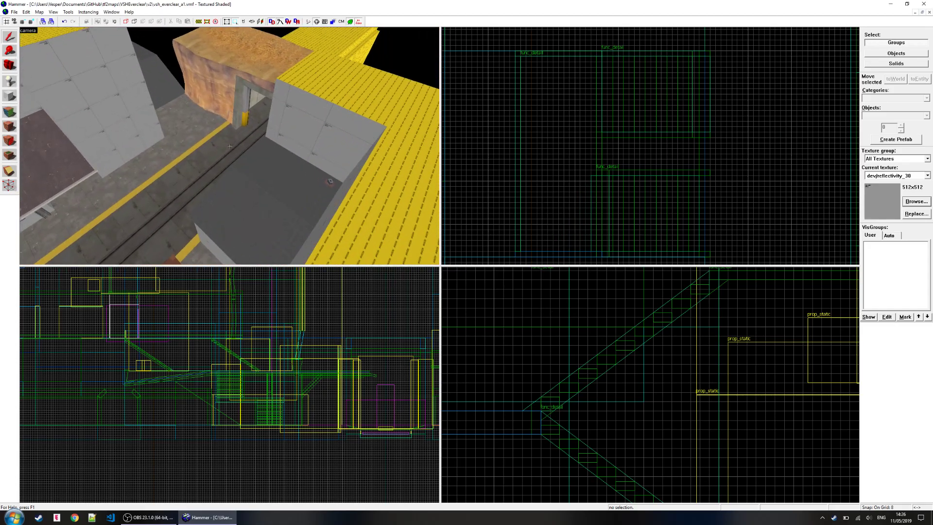
{"action": "key", "text": "d"}
{"action": "key", "text": "w"}
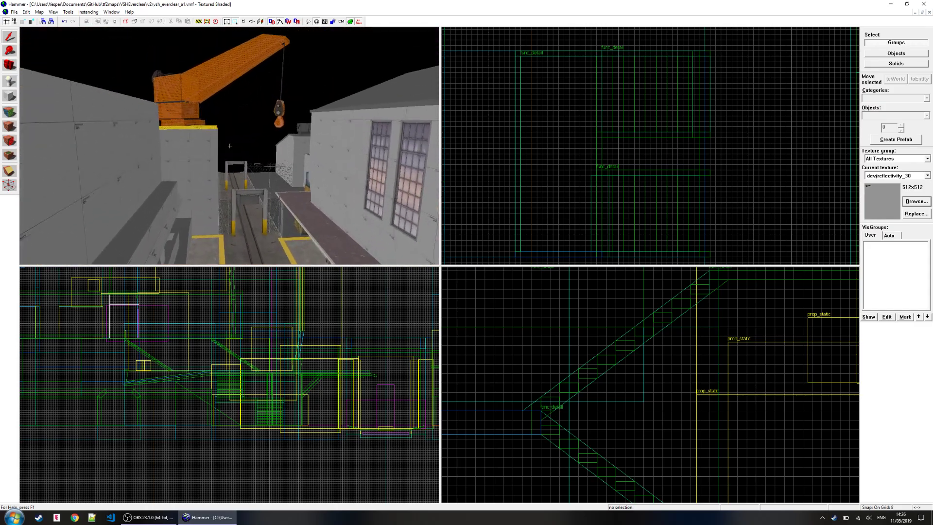
{"action": "key", "text": "s"}
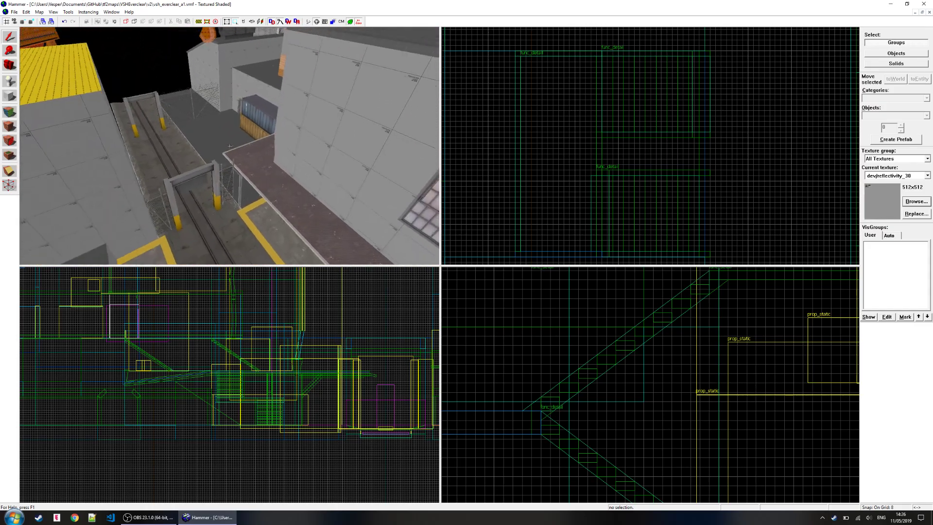
- Examine the orange crane's boom and hook in relation to the railway, nearby buildings and dirt yard
{"action": "key", "text": "w"}
{"action": "key", "text": "w"}
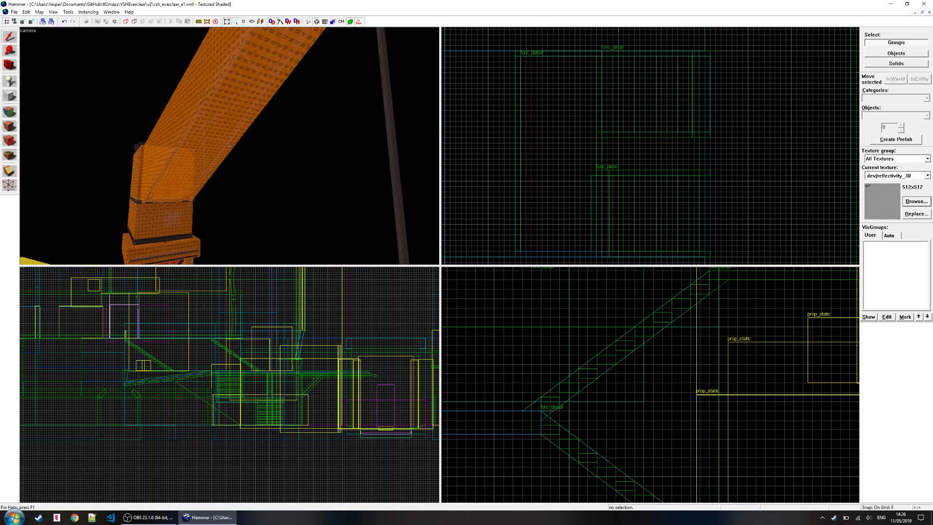
{"action": "key", "text": "s"}
{"action": "key", "text": "z"}
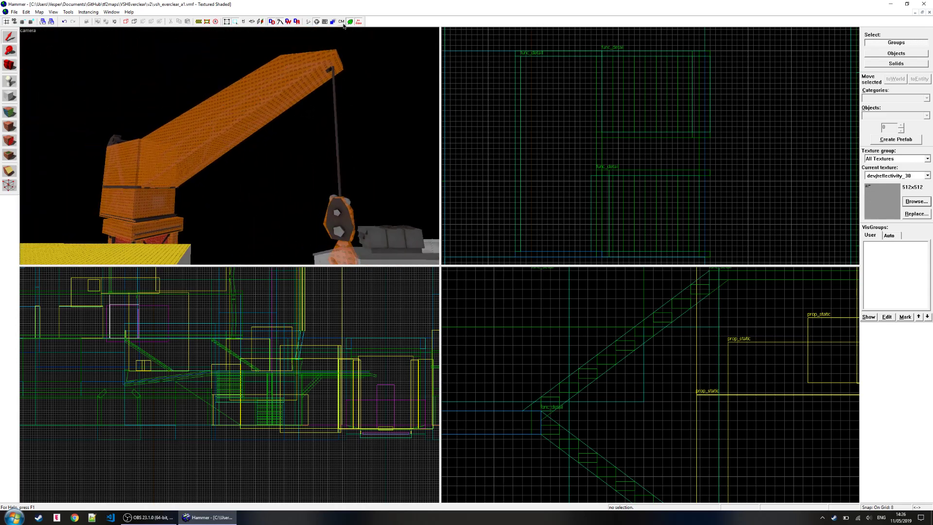
{"action": "key", "text": "w"}
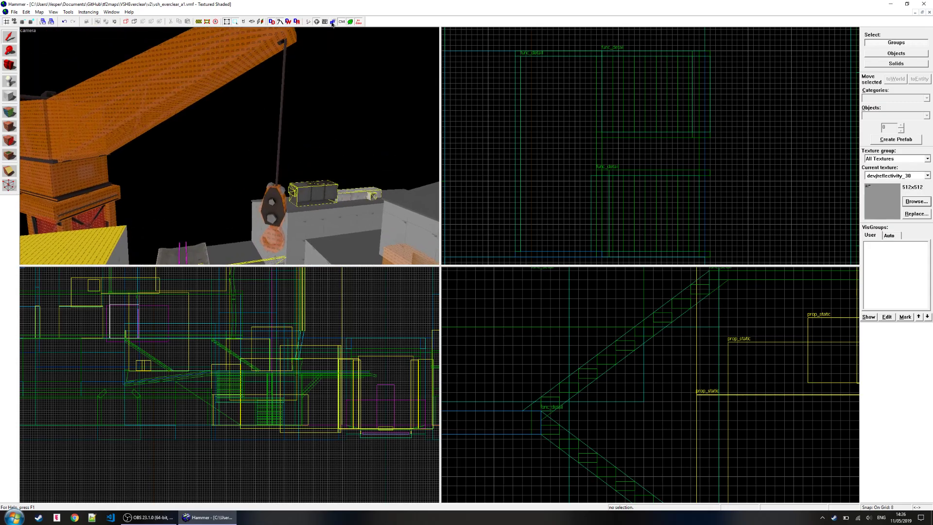
{"action": "key", "text": "w"}
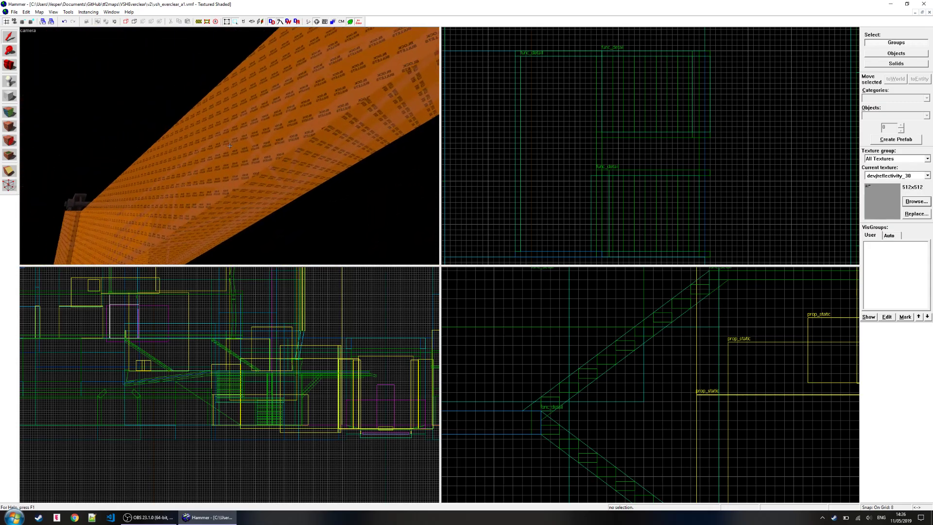
{"action": "key", "text": "w"}
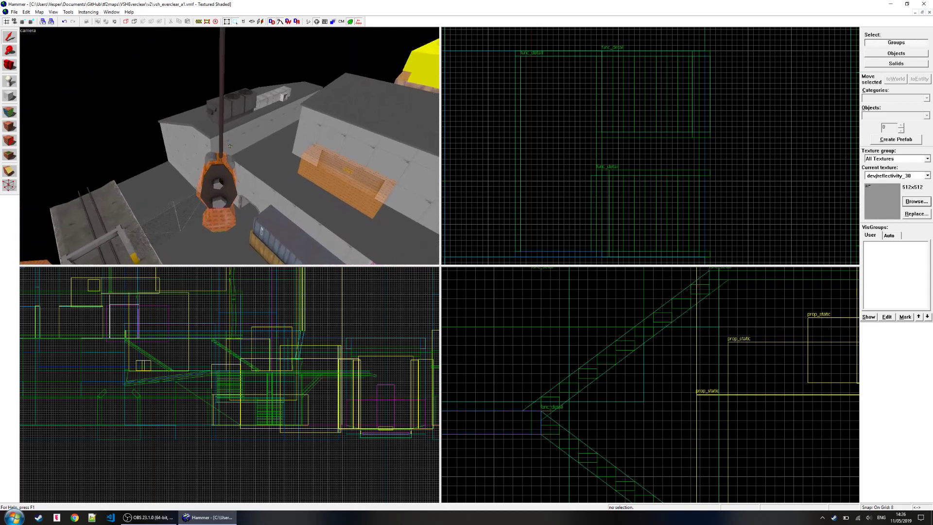
{"action": "key", "text": "s"}
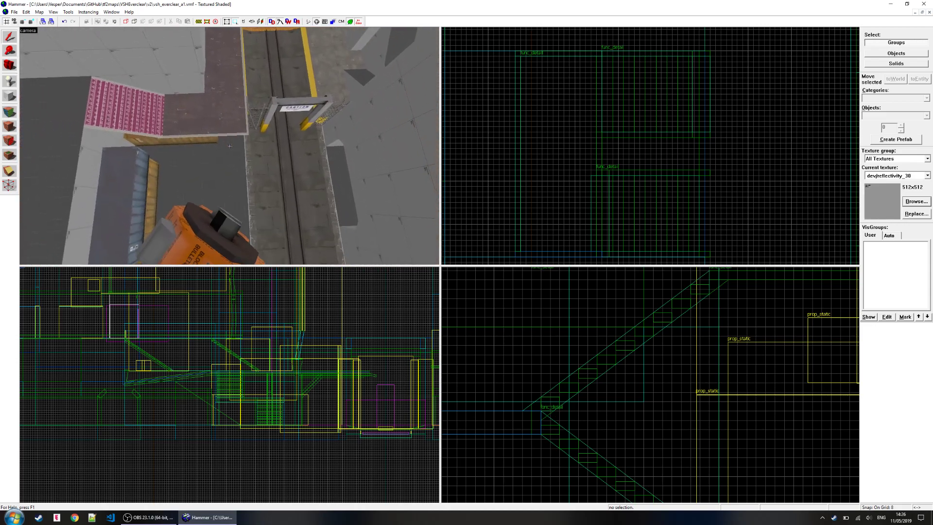
{"action": "key", "text": "w"}
{"action": "key", "text": "s"}
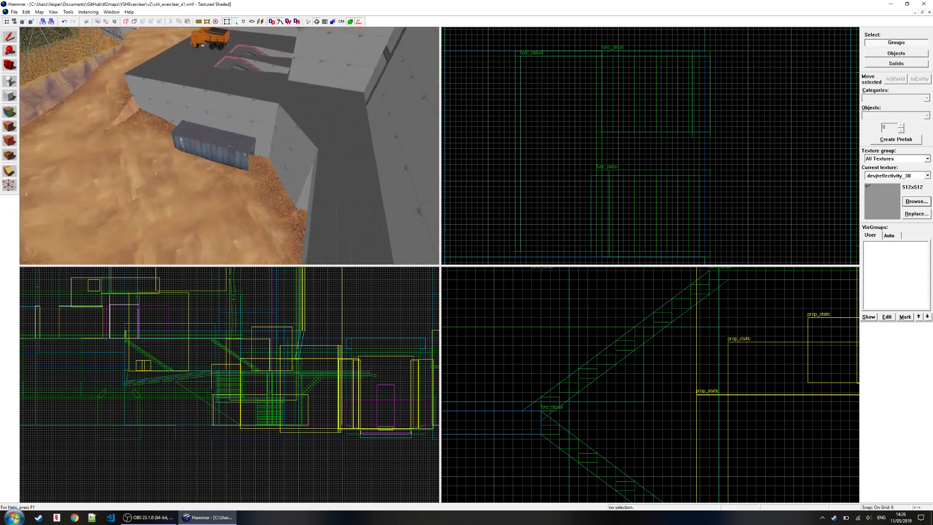
- Switch the camera view to 3D Textured and examine the dirt road on both sides of the chain-link gate
{"action": "key", "text": "w"}
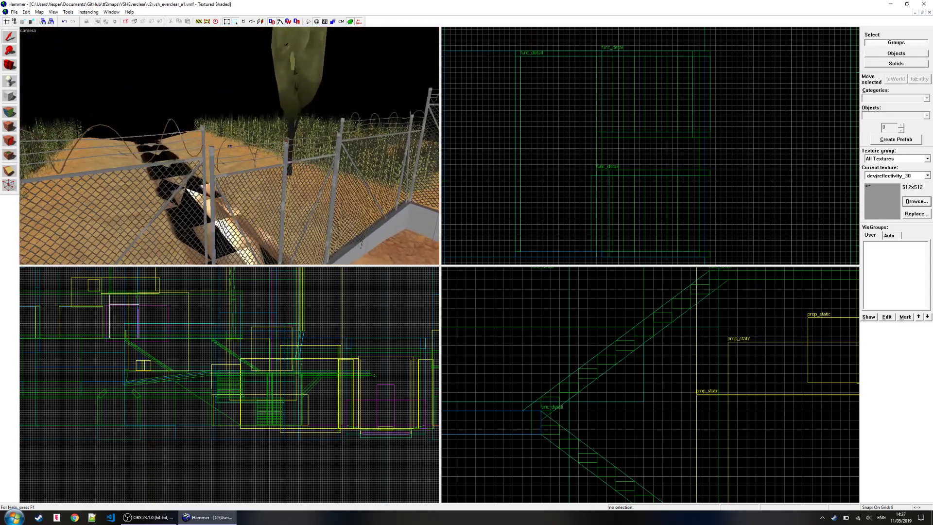
{"action": "key", "text": "z"}
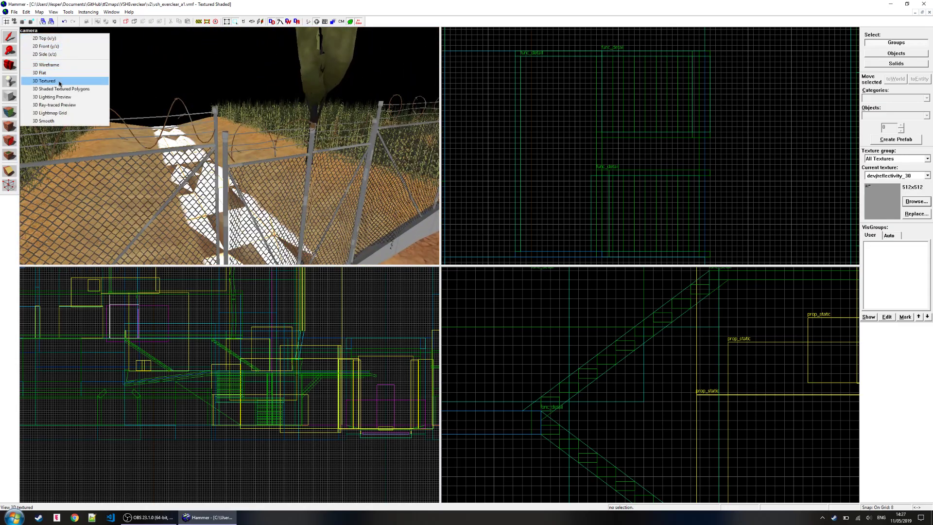
{"action": "left_click", "coordinate": [60, 88]}
{"action": "key", "text": "z"}
{"action": "key", "text": "w"}
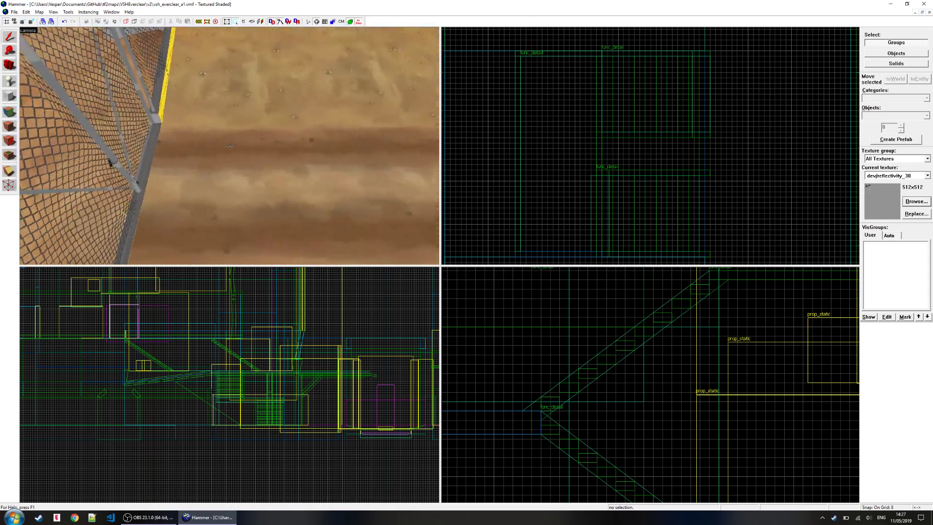
{"action": "key", "text": "w"}
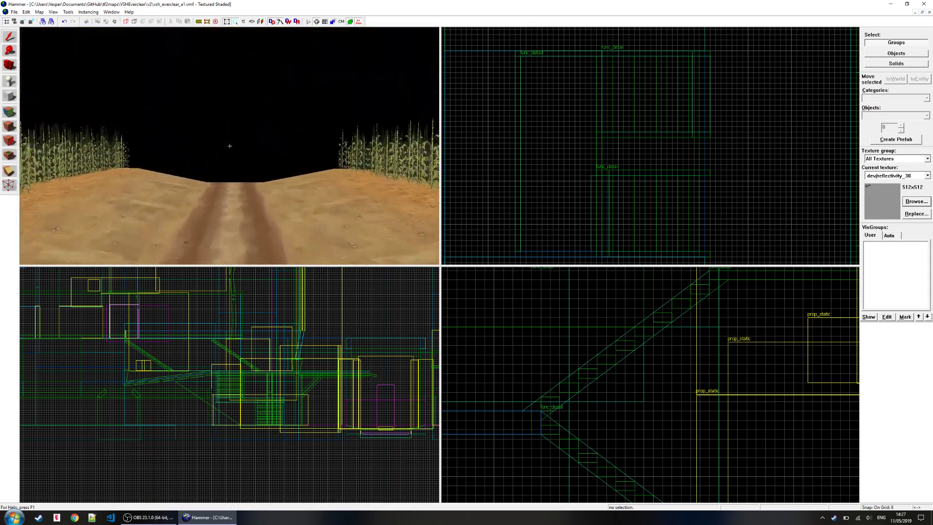
{"action": "key", "text": "w"}
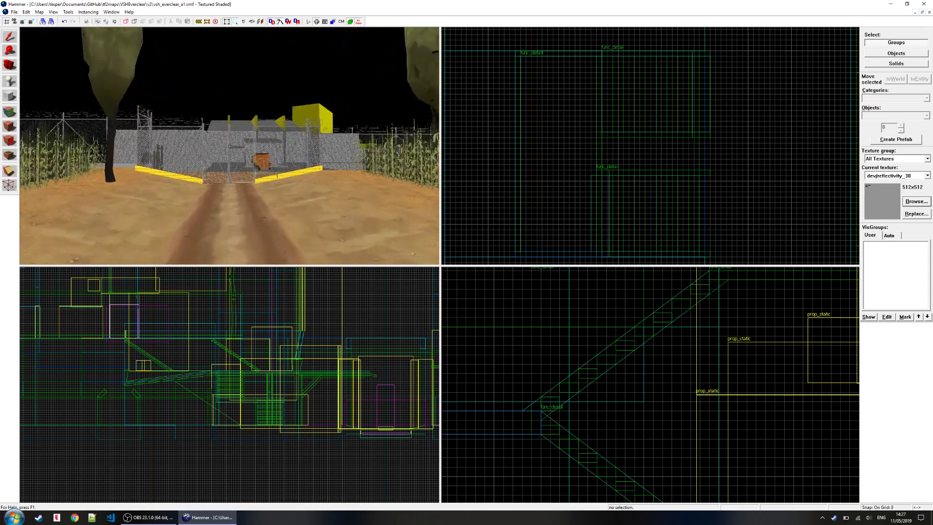
{"action": "key", "text": "w"}
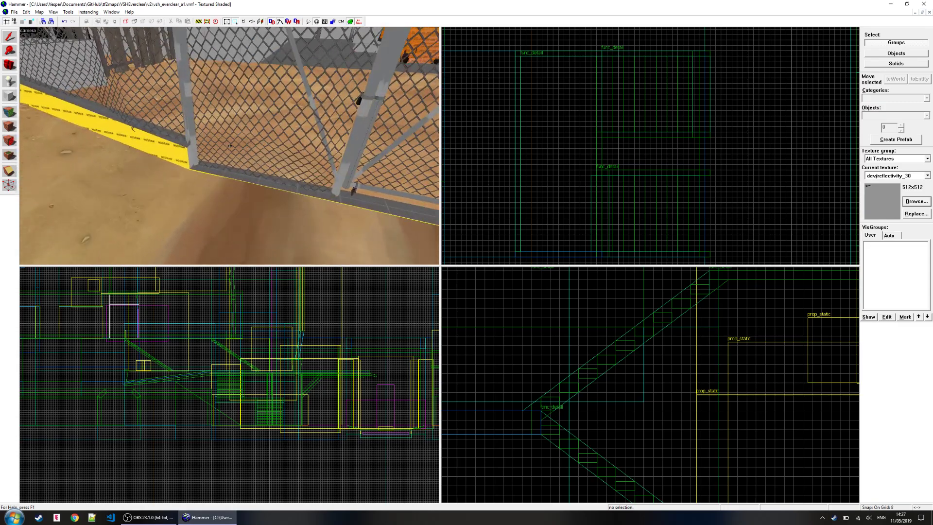
- Delete the func_detail concrete strip running along the ground beneath the dirt road's chain-link gate
{"action": "key", "text": "w"}
{"action": "key", "text": "z"}
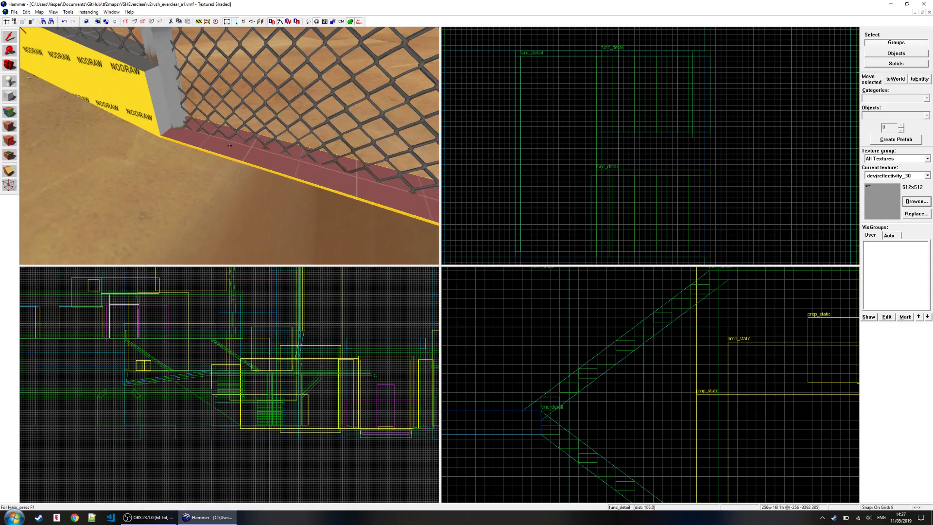
{"action": "key", "text": "w"}
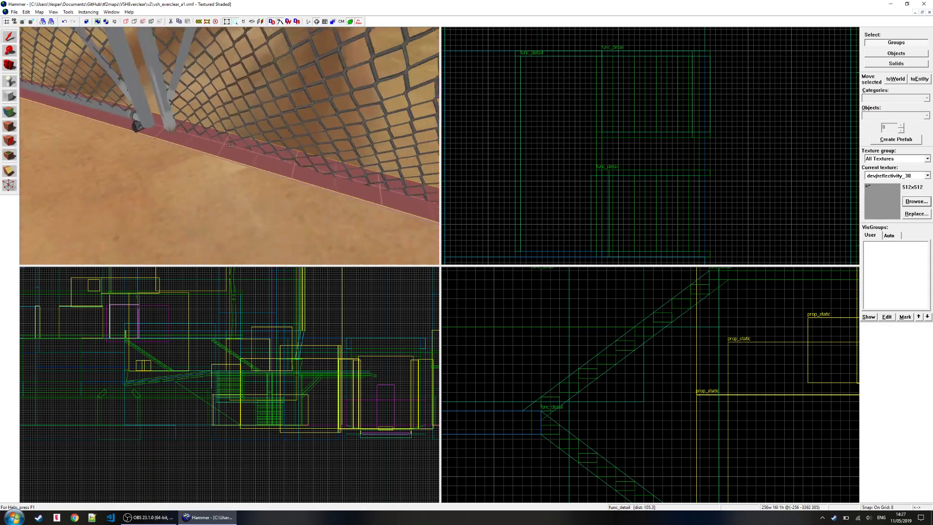
{"action": "key", "text": "z"}
{"action": "key", "text": "Delete"}
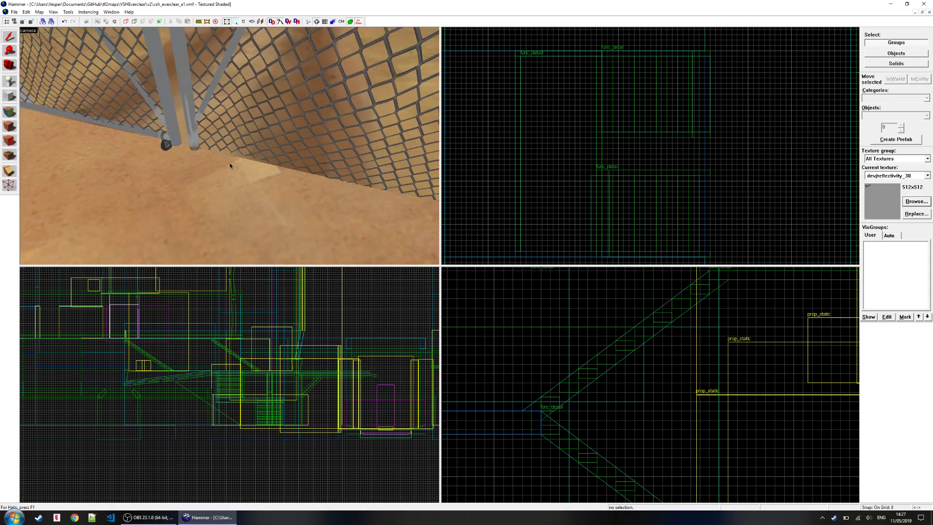
- Check the gate opening from inside the yard and set the camera view back to 3D Shaded Textured Polygons
{"action": "key", "text": "z"}
{"action": "key", "text": "s"}
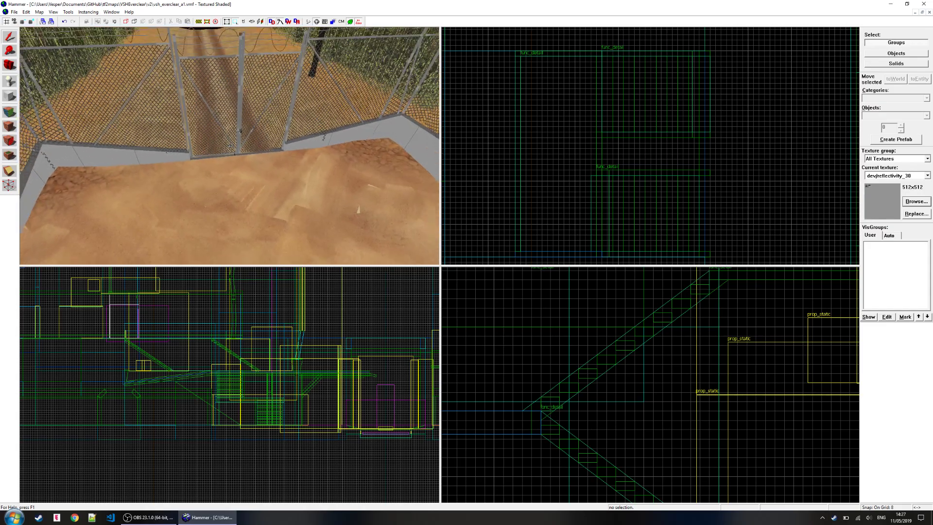
{"action": "key", "text": "z"}
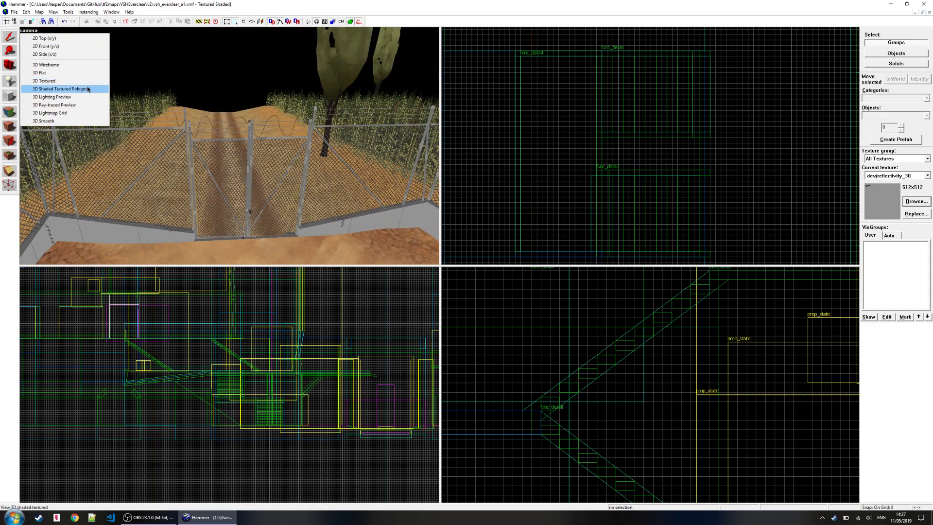
{"action": "left_click", "coordinate": [88, 92]}
{"action": "key", "text": "z"}
{"action": "key", "text": "s"}
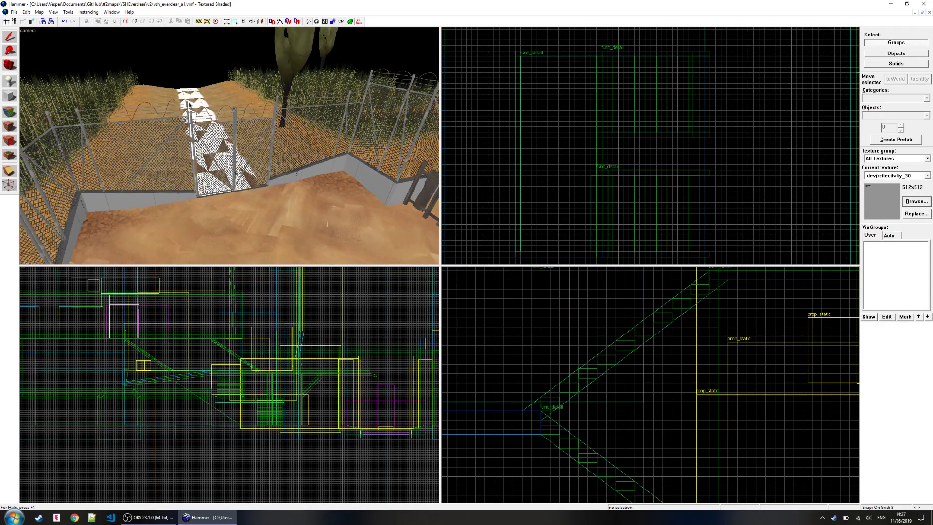
{"action": "key", "text": "s"}
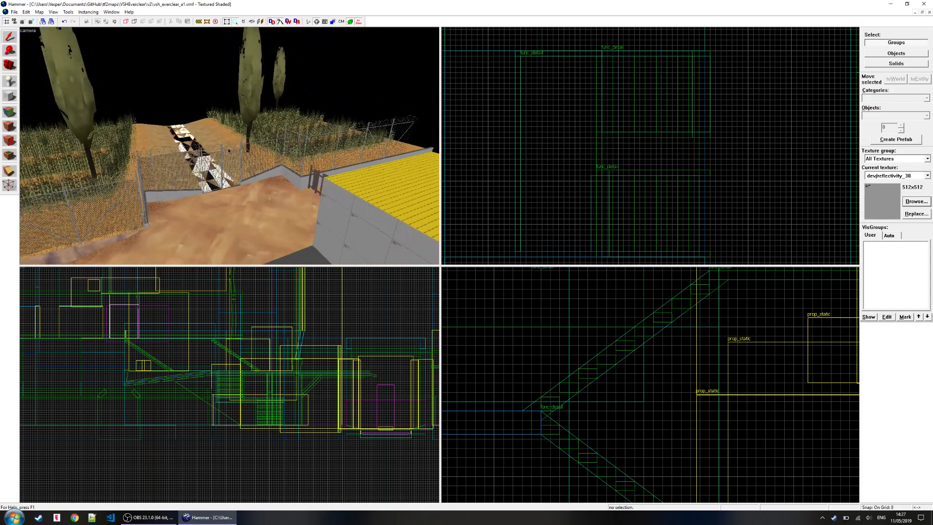
- Examine the dirt yard around the blue shipping container, including its rock walls, fences and open edge
{"action": "key", "text": "w"}
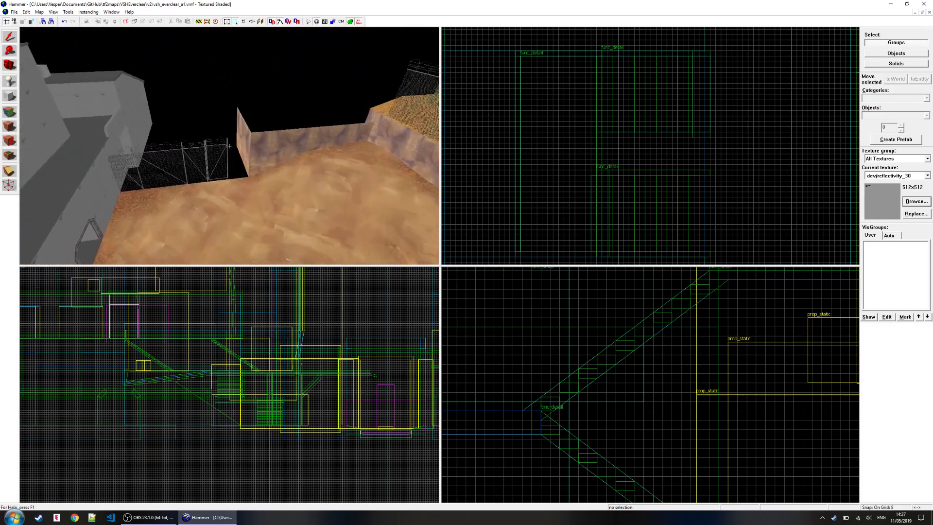
{"action": "key", "text": "w"}
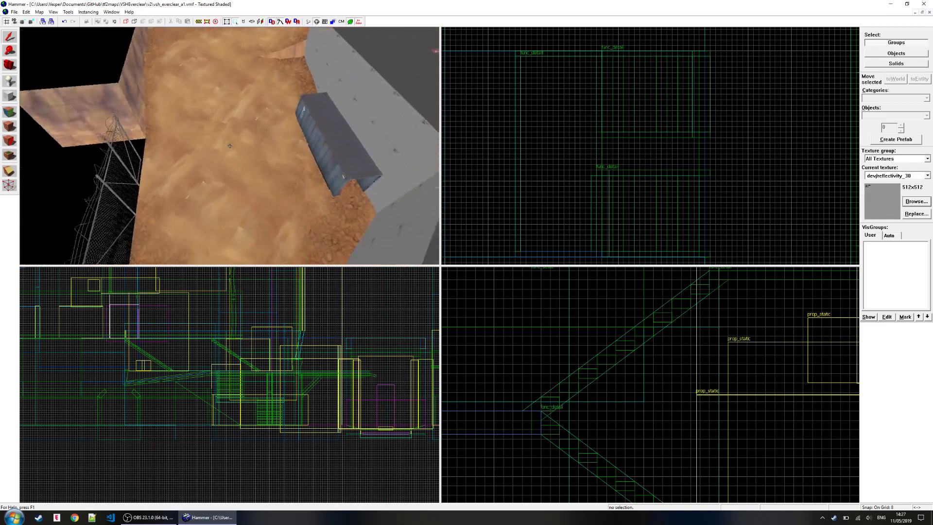
{"action": "key", "text": "s"}
{"action": "key", "text": "z"}
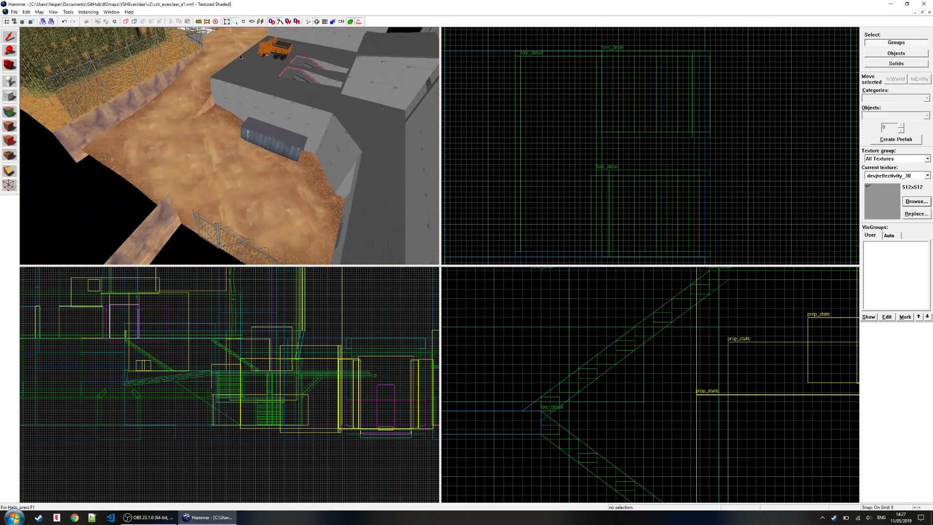
{"action": "key", "text": "z"}
{"action": "key", "text": "a"}
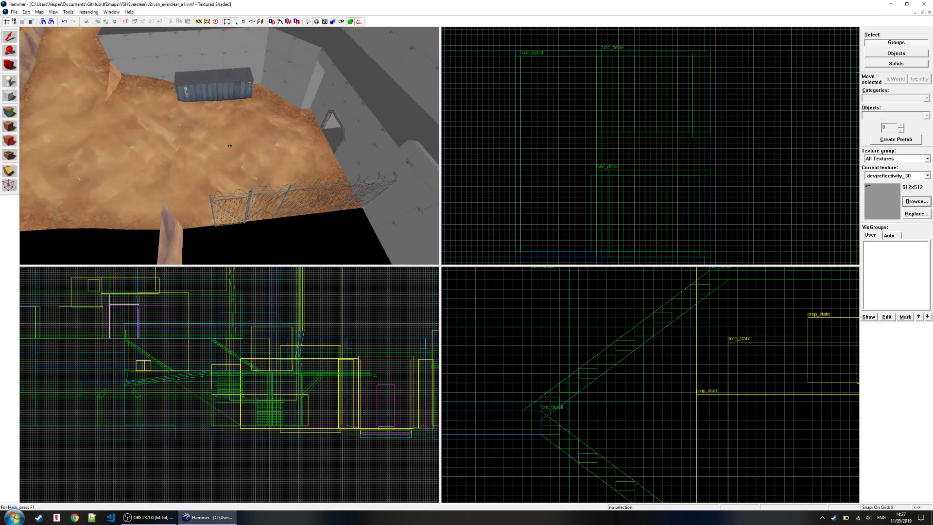
{"action": "key", "text": "z"}
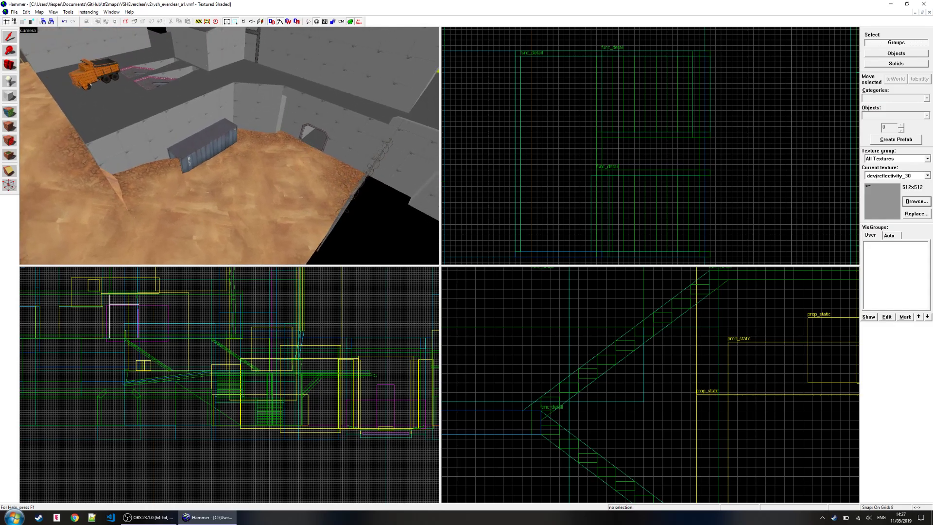
{"action": "key", "text": "z"}
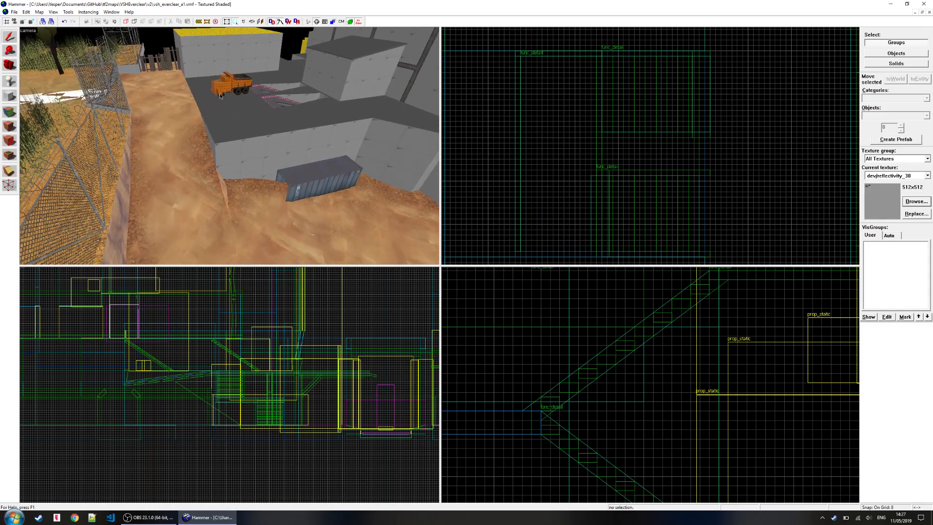
{"action": "key", "text": "z"}
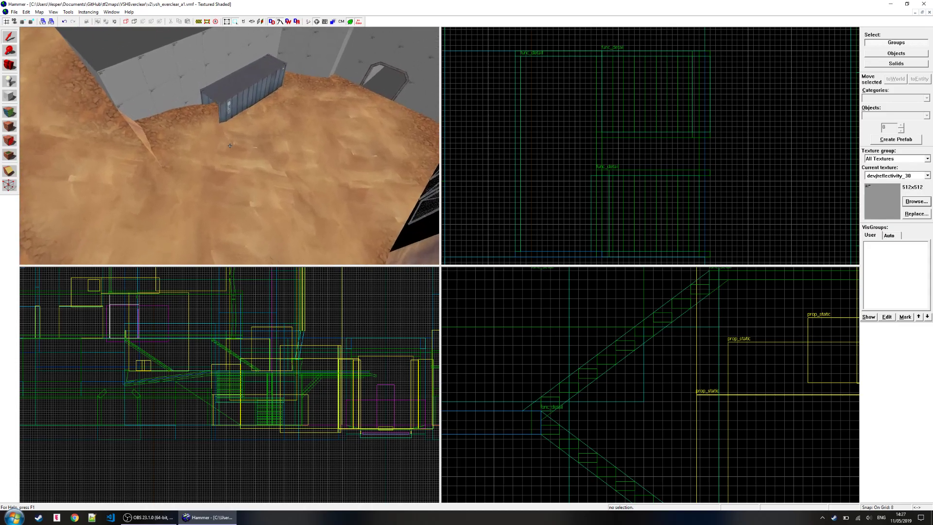
- Raise the long chain-link fence panel beside the dirt yard's gate by about 16 units, keeping the gate at its original height
{"action": "key", "text": "w"}
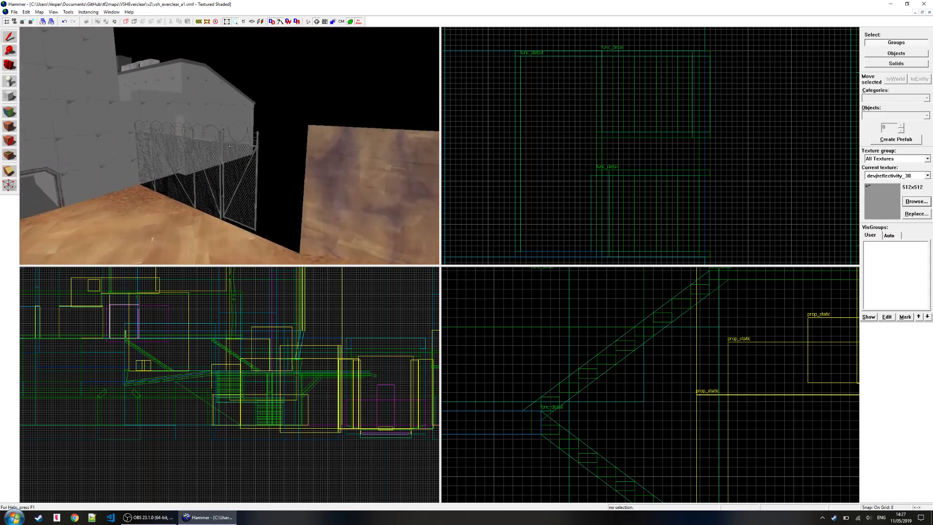
{"action": "key", "text": "w"}
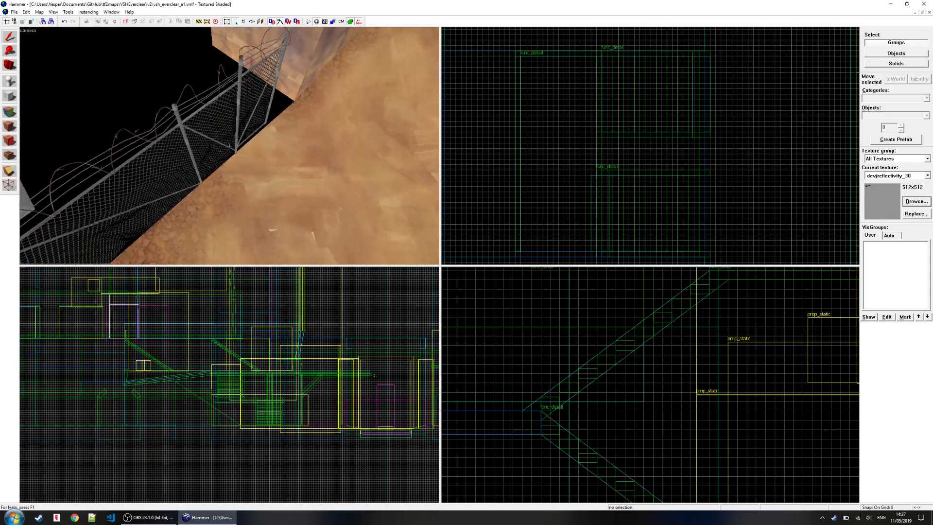
{"action": "key", "text": "s"}
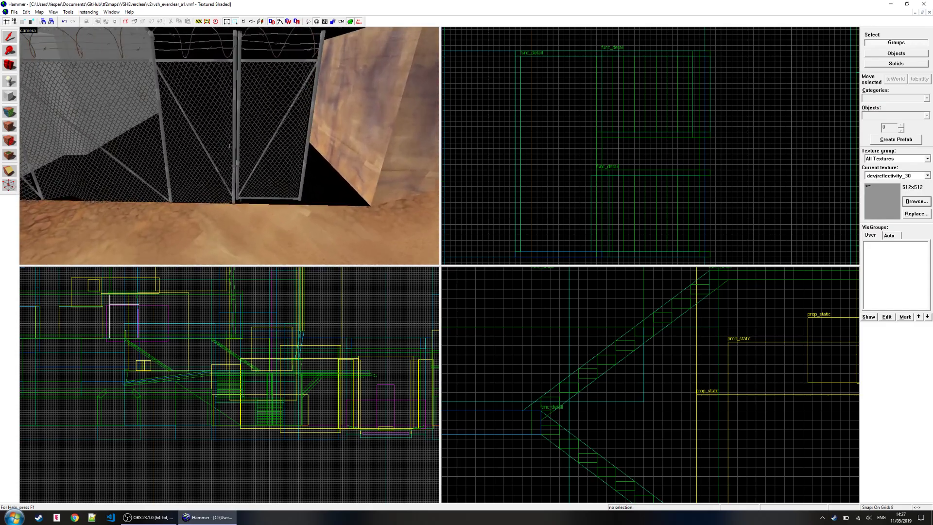
{"action": "key", "text": "s"}
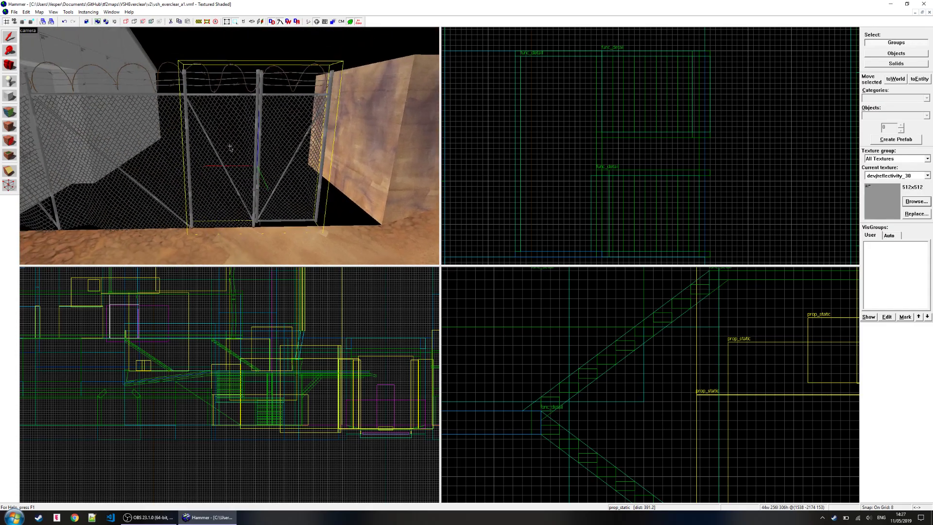
{"action": "left_click", "coordinate": [216, 184], "text": "ctrl"}
{"action": "key", "text": "ctrl+shift+e"}
{"action": "scroll", "coordinate": [206, 399], "scroll_direction": "up", "scroll_amount": 7}
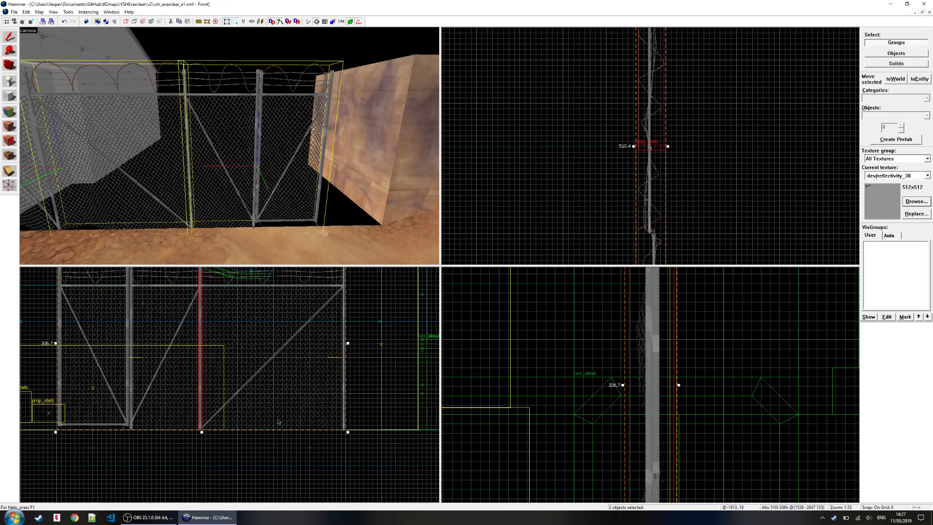
{"action": "left_click", "coordinate": [185, 353]}
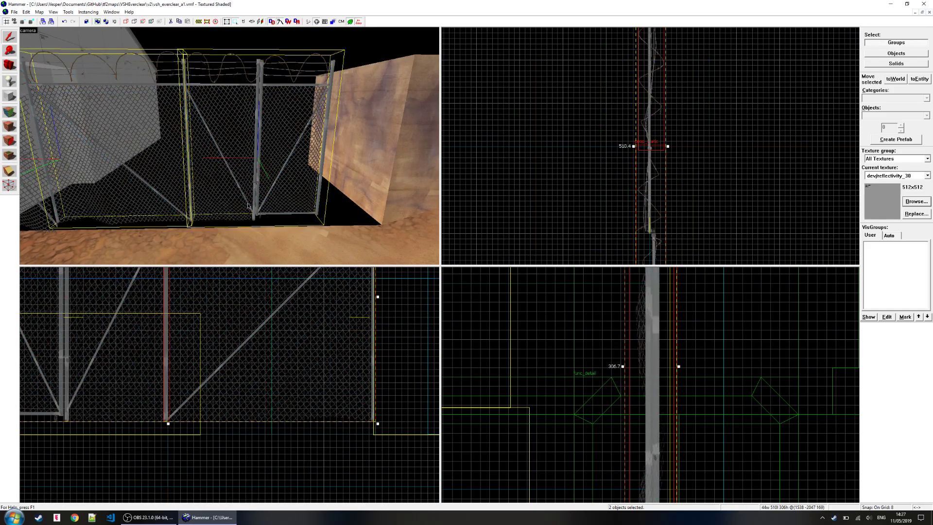
{"action": "key", "text": "Down"}
{"action": "key", "text": "Down"}
{"action": "key", "text": "z"}
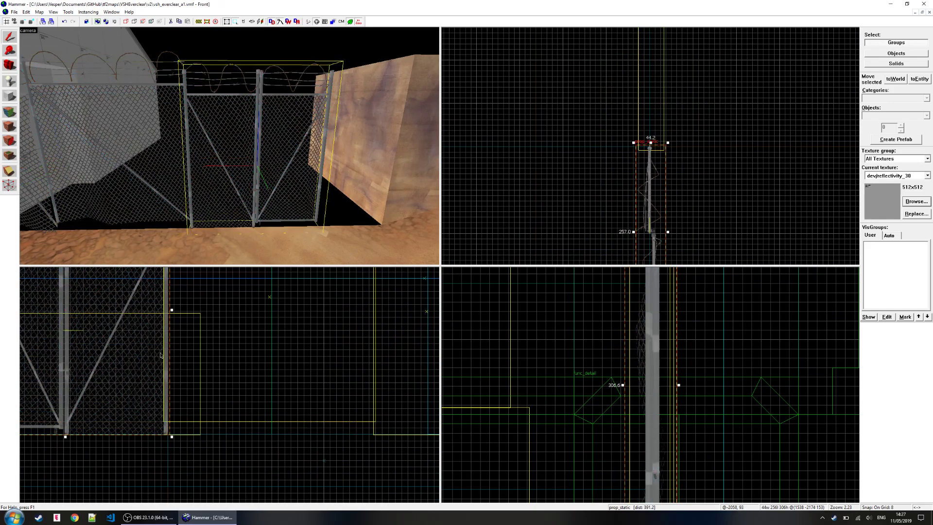
- Raise the shorter fence panel by the building wall about 16 units to line up with the long panel
{"action": "left_click", "coordinate": [230, 146]}
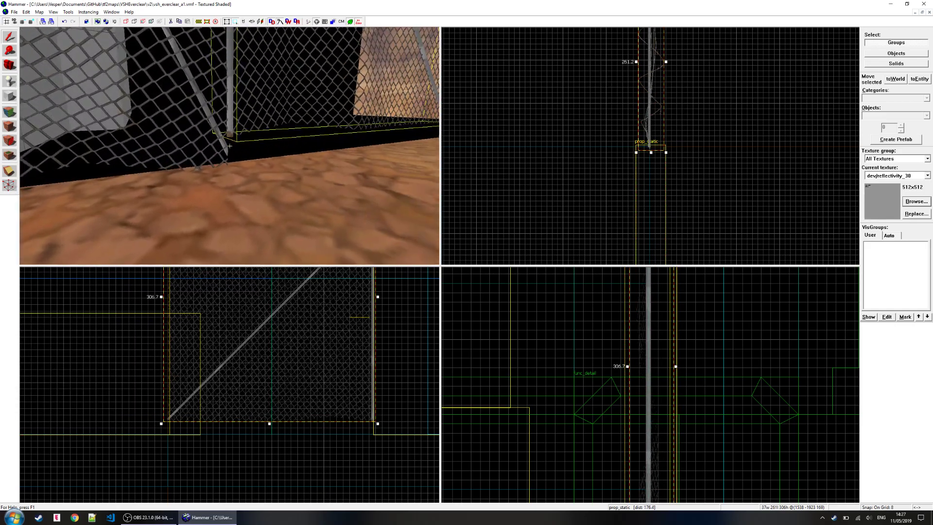
{"action": "left_click", "coordinate": [206, 147]}
{"action": "key", "text": "Up"}
{"action": "key", "text": "Up"}
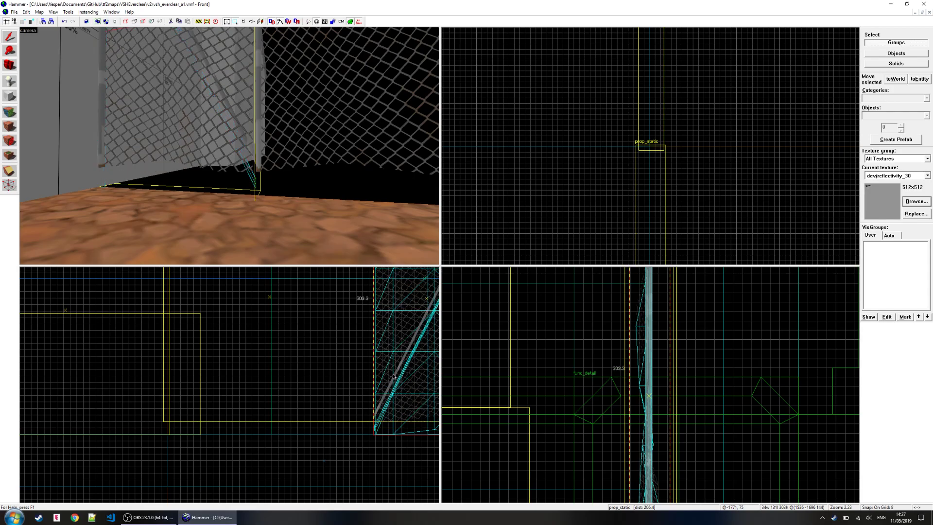
{"action": "key", "text": "z"}
{"action": "left_click", "coordinate": [230, 146], "text": "ctrl"}
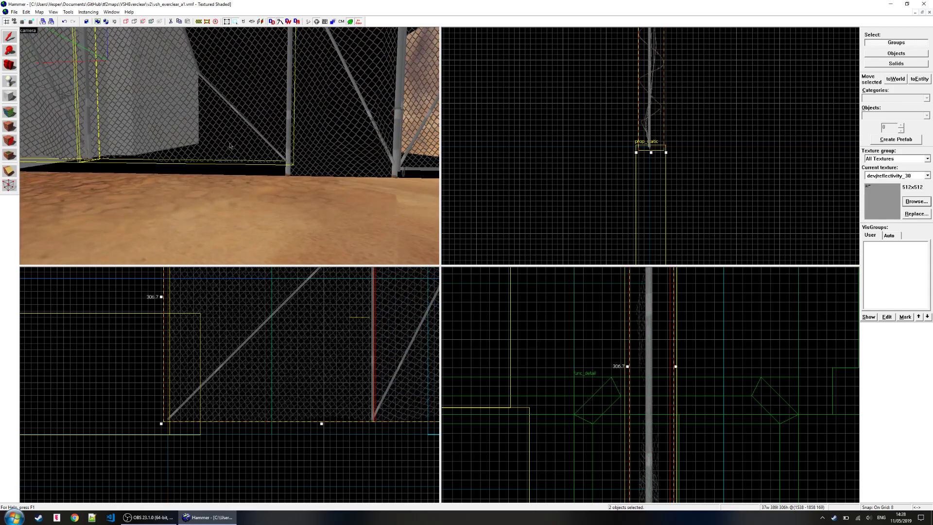
- Examine how the bottoms of the raised fence panels and the gate meet the dirt ground
{"action": "key", "text": "z"}
{"action": "key", "text": "z"}
{"action": "key", "text": "w"}
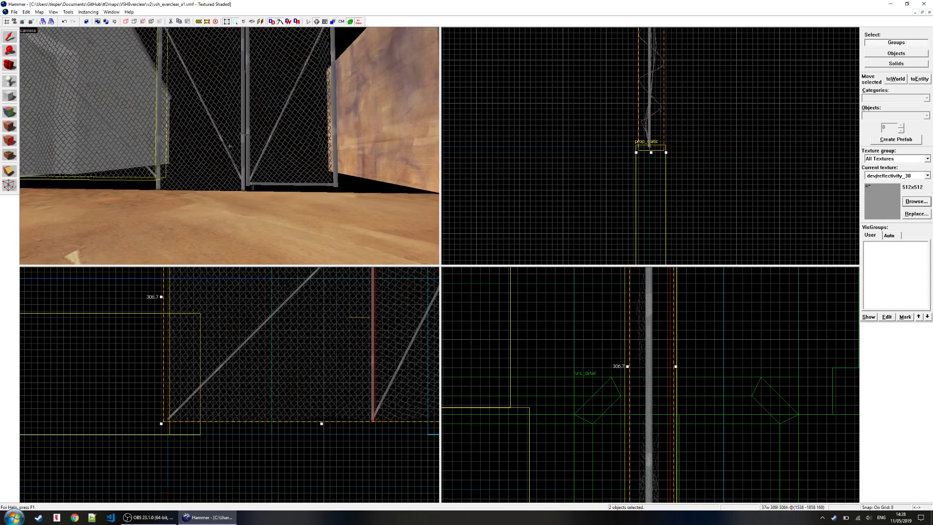
{"action": "key", "text": "z"}
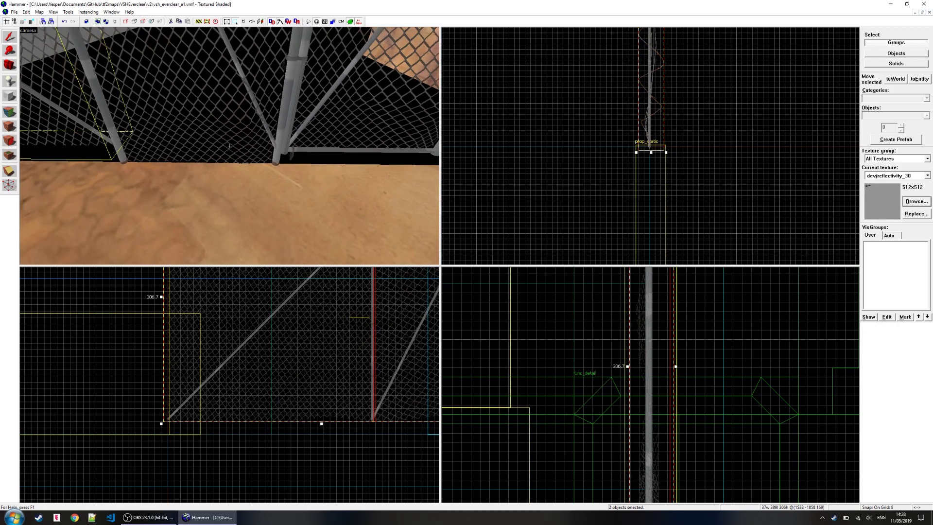
{"action": "key", "text": "s"}
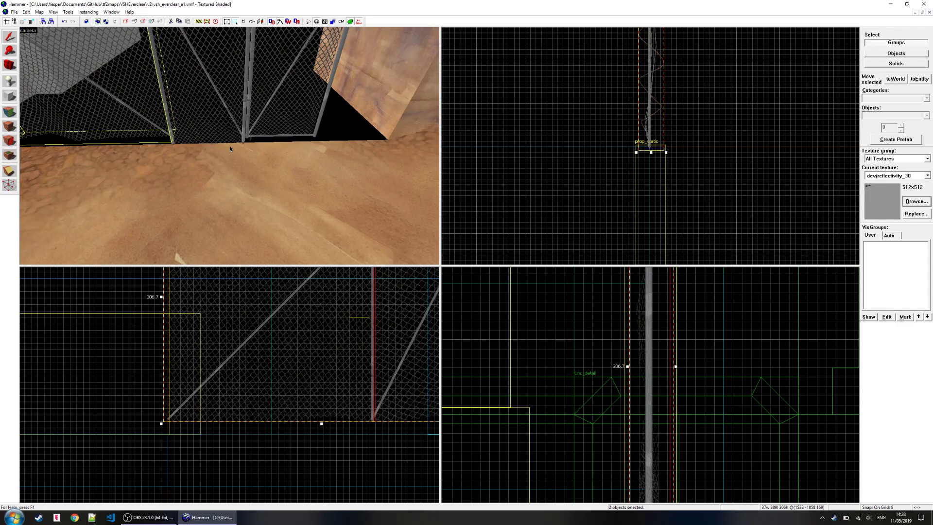
{"action": "key", "text": "z"}
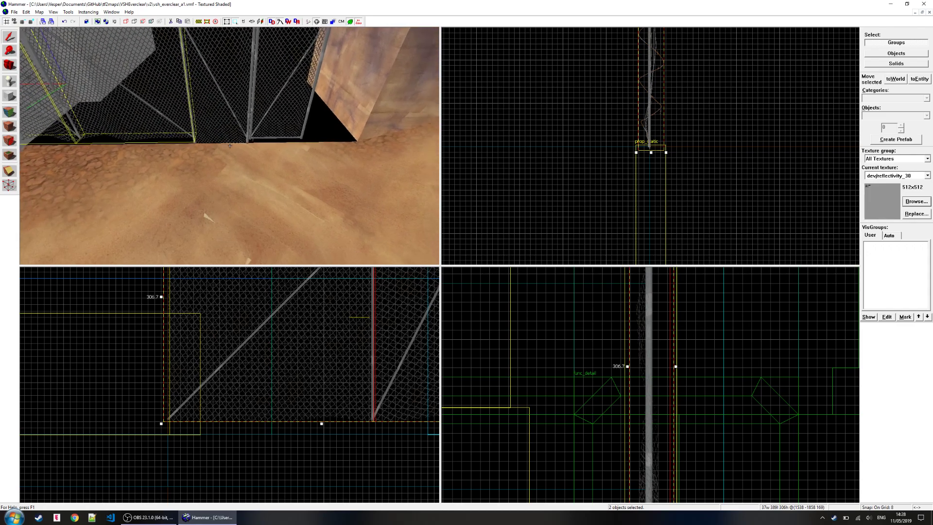
{"action": "key", "text": "s"}
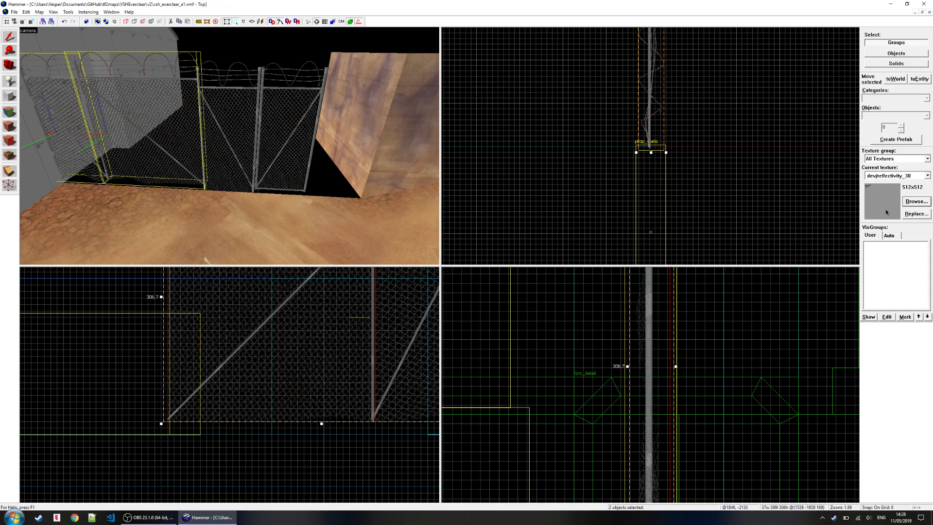
- Create a tools/toolsnodraw block 16 wide, 384 long and 16 high beneath the two raised fence panels
{"action": "left_click", "coordinate": [916, 202]}
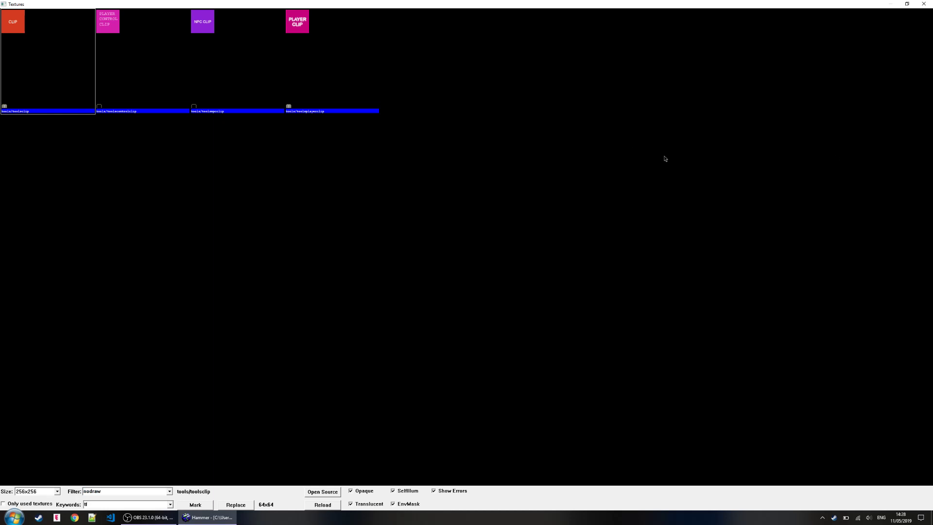
{"action": "double_click", "coordinate": [51, 70]}
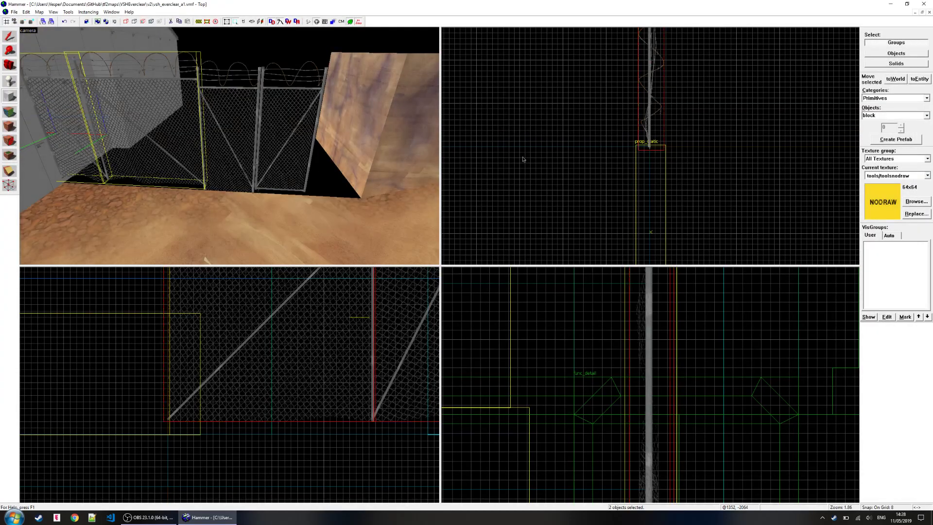
{"action": "key", "text": "Up"}
{"action": "key", "text": "Right"}
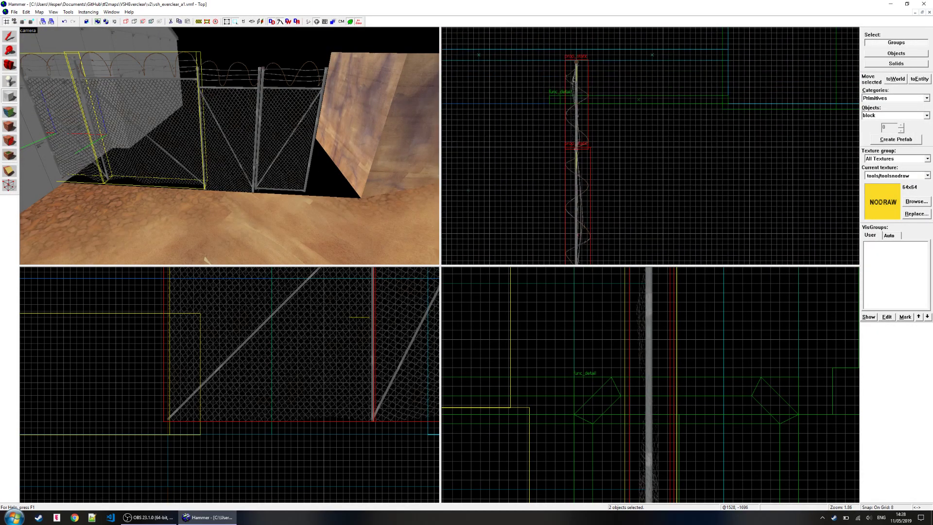
{"action": "scroll", "coordinate": [584, 76], "scroll_direction": "down", "scroll_amount": 2}
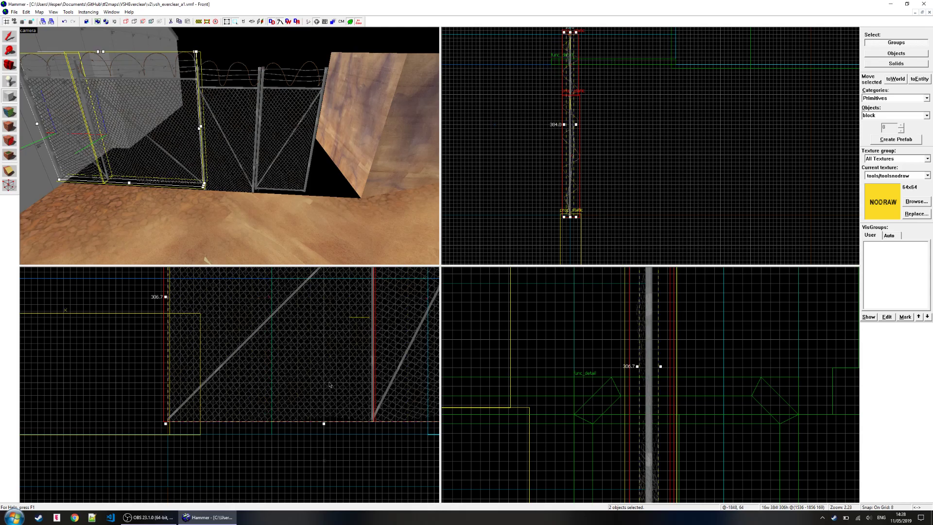
{"action": "scroll", "coordinate": [250, 418], "scroll_direction": "down", "scroll_amount": 1}
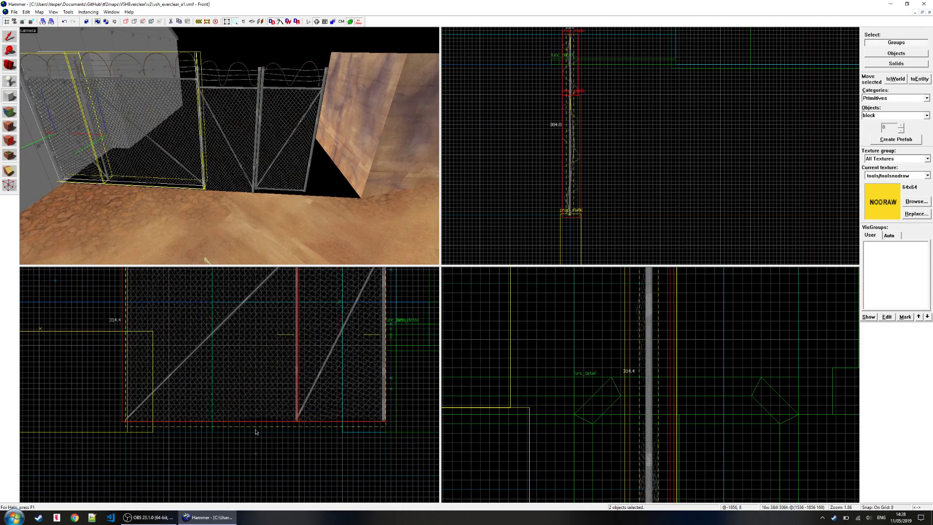
{"action": "scroll", "coordinate": [256, 434], "scroll_direction": "down", "scroll_amount": 1}
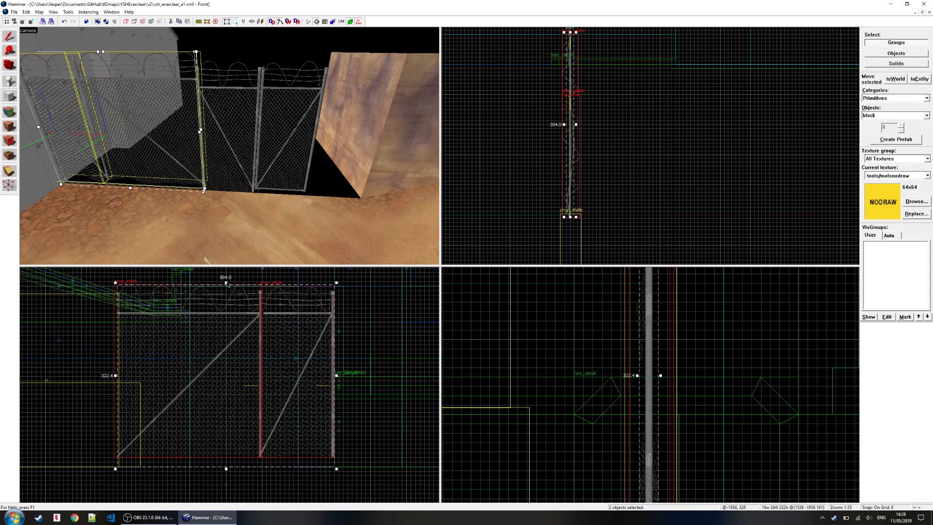
{"action": "left_click", "coordinate": [238, 457]}
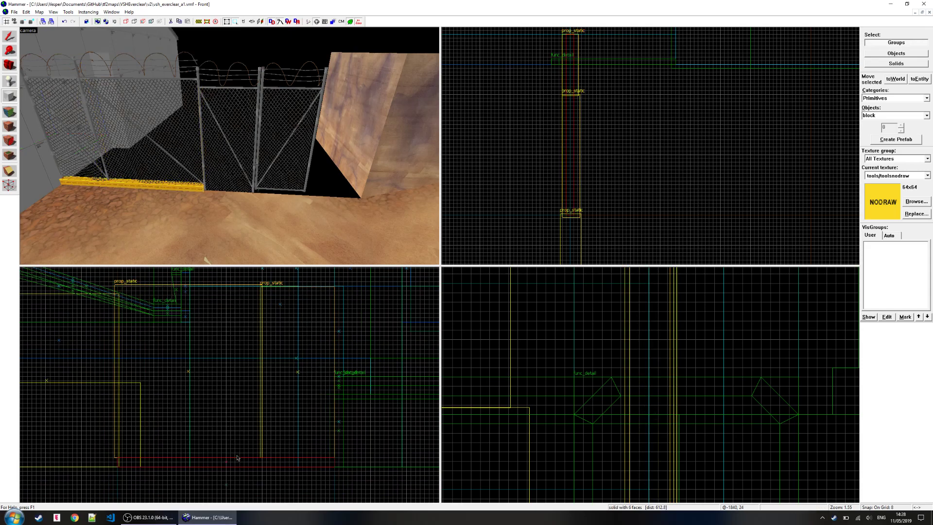
- Create a nodraw block 16 wide, 128 long and 16 high across the gap between the gate and the rock wall
{"action": "key", "text": "z"}
{"action": "key", "text": "w"}
{"action": "key", "text": "s"}
{"action": "key", "text": "s"}
{"action": "key", "text": "z"}
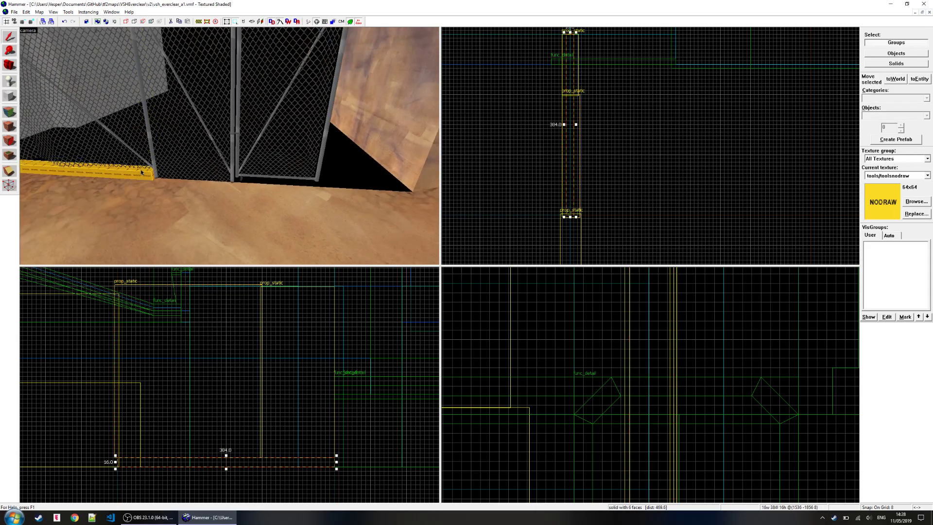
{"action": "scroll", "coordinate": [517, 116], "scroll_direction": "up", "scroll_amount": 4}
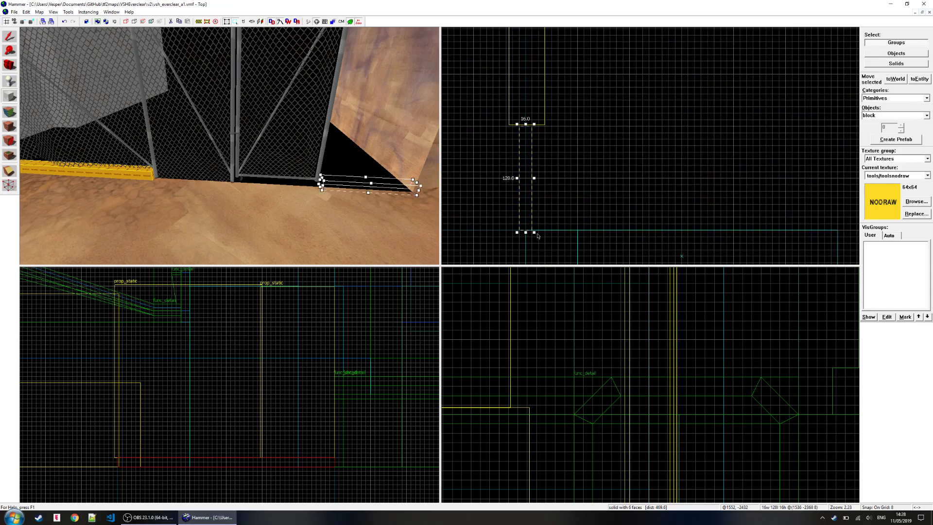
{"action": "key", "text": "z"}
{"action": "key", "text": "w"}
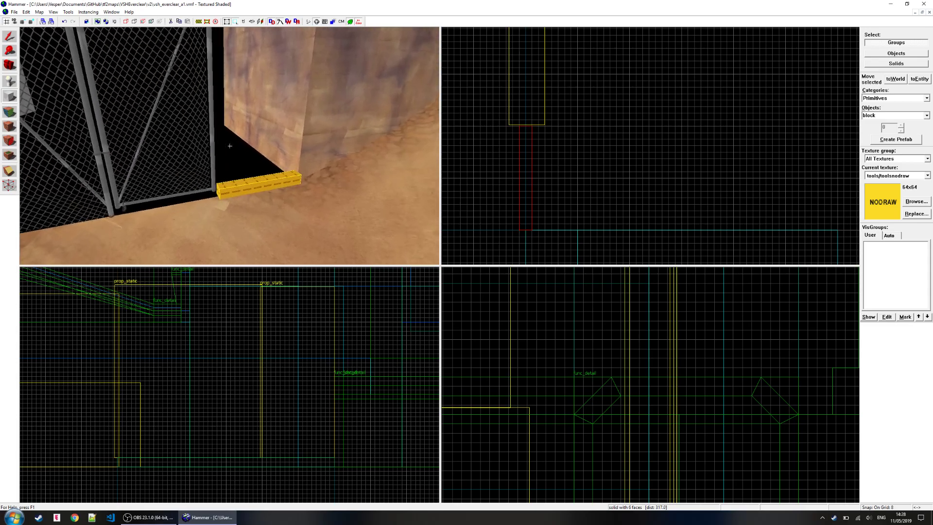
{"action": "key", "text": "z"}
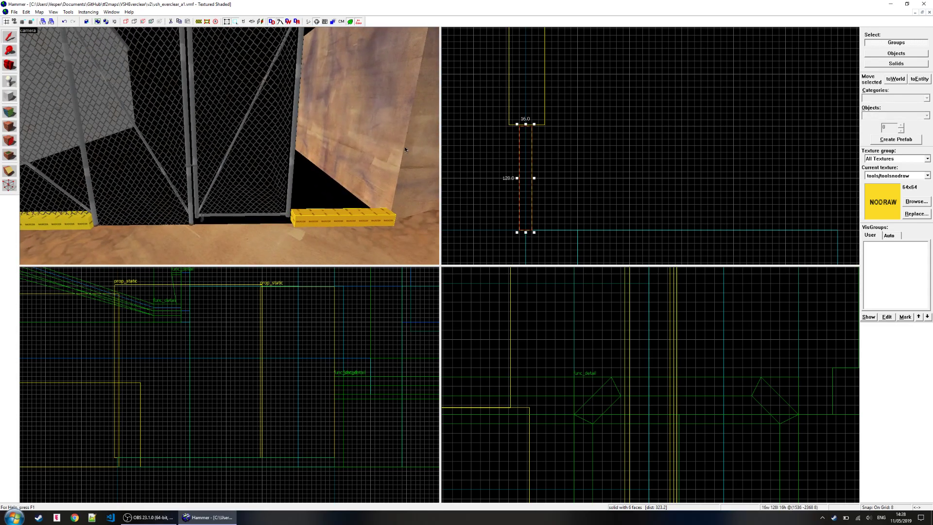
- Copy the short nodraw block beneath the gate, stretching the copy to 256 units long and thinning it to 1 unit high
{"action": "key", "text": "z"}
{"action": "scroll", "coordinate": [527, 204], "scroll_direction": "down", "scroll_amount": 4}
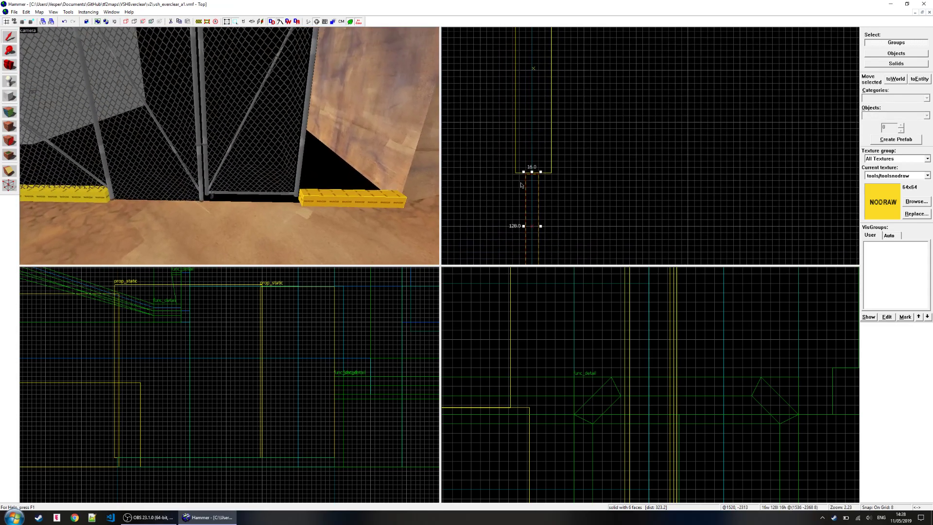
{"action": "scroll", "coordinate": [535, 170], "scroll_direction": "up", "scroll_amount": 4}
{"action": "left_click_drag", "start_coordinate": [536, 200], "coordinate": [580, 168]}
{"action": "middle_click_drag", "start_coordinate": [531, 97], "coordinate": [533, 140]}
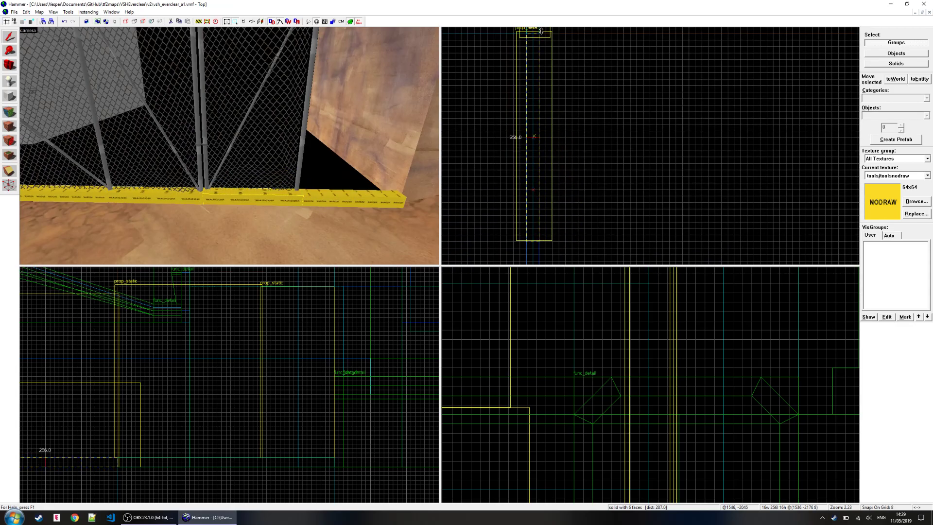
{"action": "scroll", "coordinate": [131, 440], "scroll_direction": "up", "scroll_amount": 5}
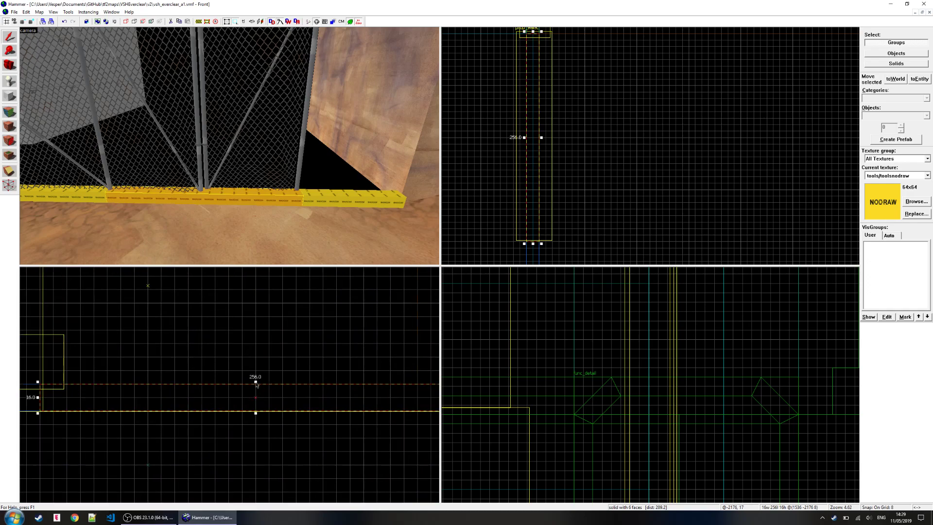
{"action": "key", "text": "z"}
{"action": "key", "text": "s"}
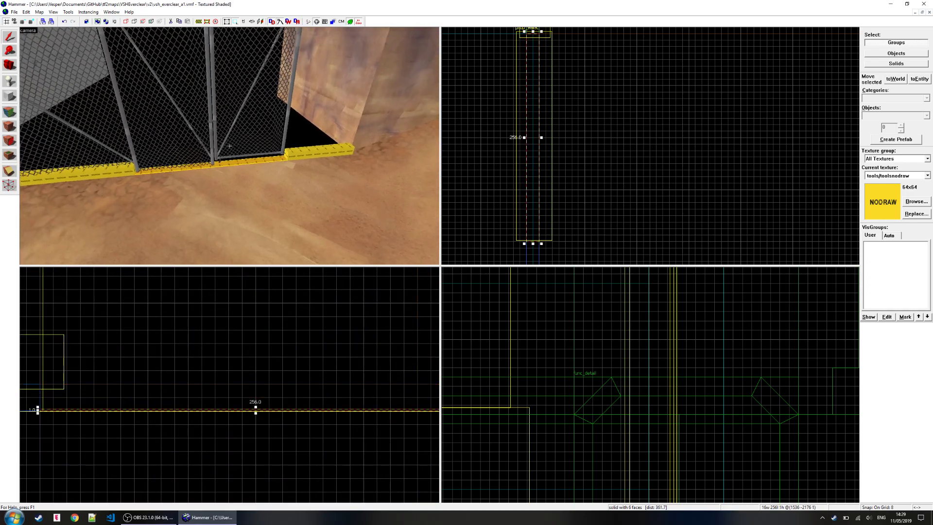
- Tie the three nodraw blocks beneath the fence and gate together as one func_detail entity
{"action": "key", "text": "z"}
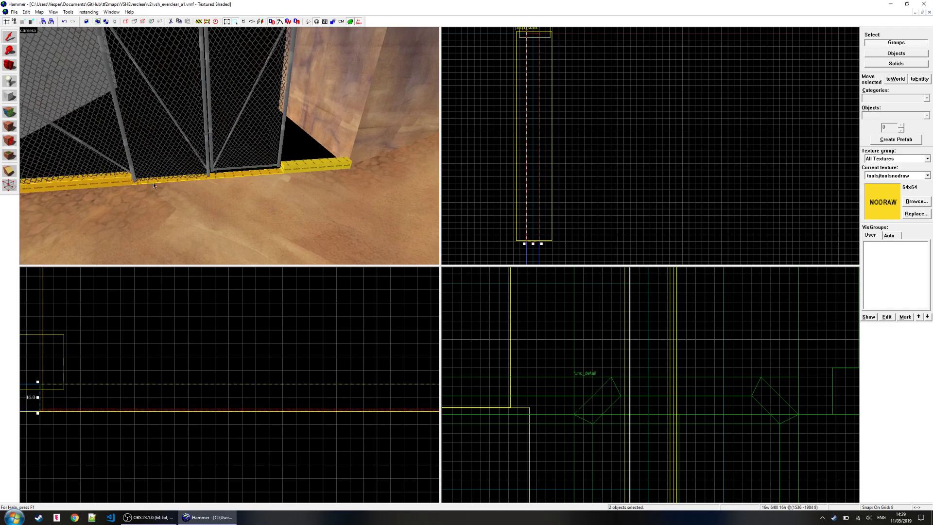
{"action": "double_click", "coordinate": [298, 168]}
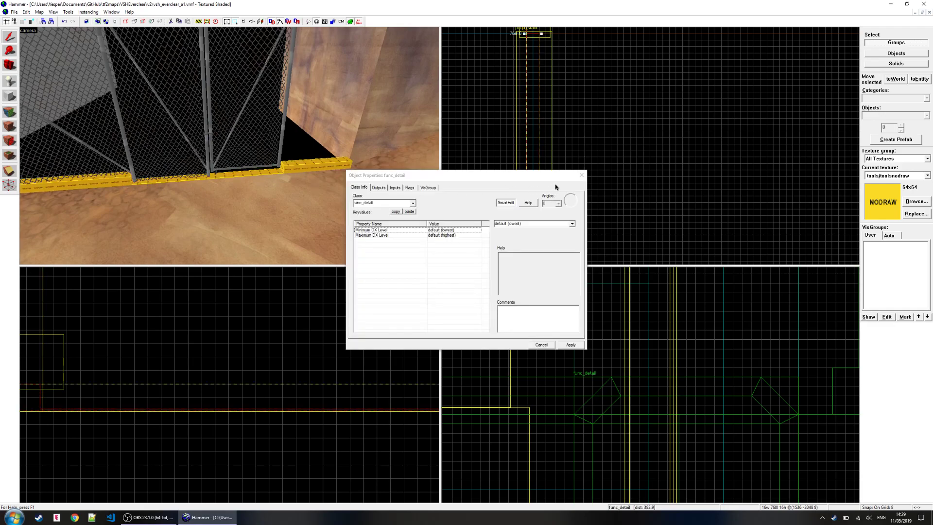
{"action": "left_click", "coordinate": [581, 175]}
{"action": "key", "text": "Escape"}
- Tie the thin strip beneath the chain-link gate by the cornfield to func_detail and return to the dirt yard's gate
{"action": "key", "text": "z"}
{"action": "key", "text": "s"}
{"action": "key", "text": "w"}
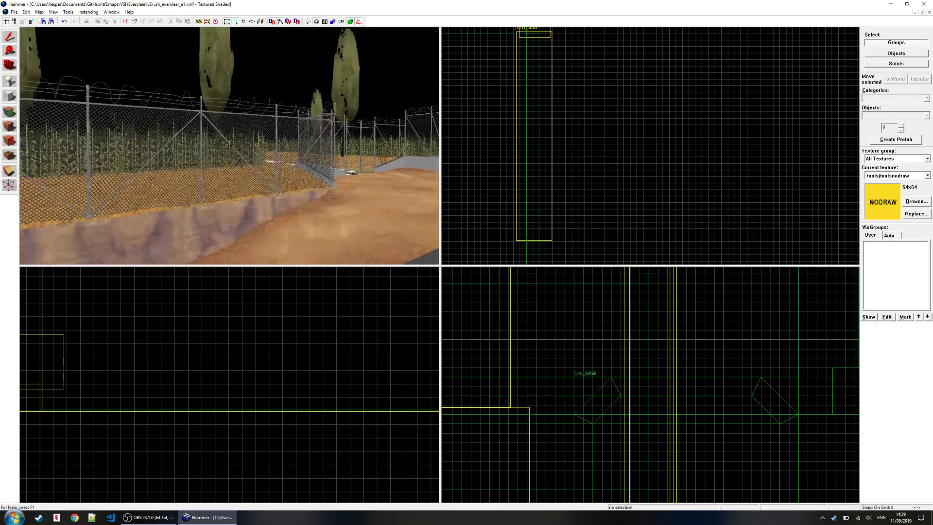
{"action": "key", "text": "w"}
{"action": "key", "text": "z"}
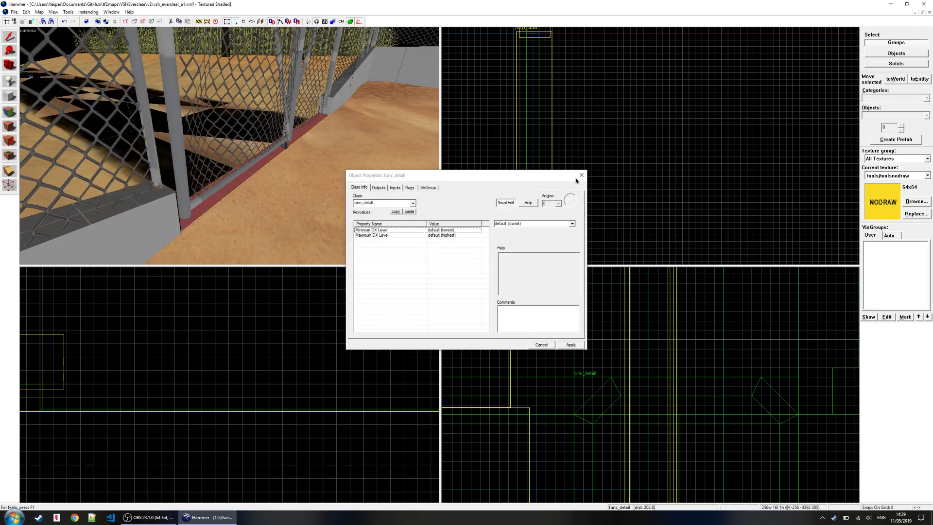
{"action": "left_click", "coordinate": [582, 175]}
{"action": "key", "text": "z"}
{"action": "key", "text": "w"}
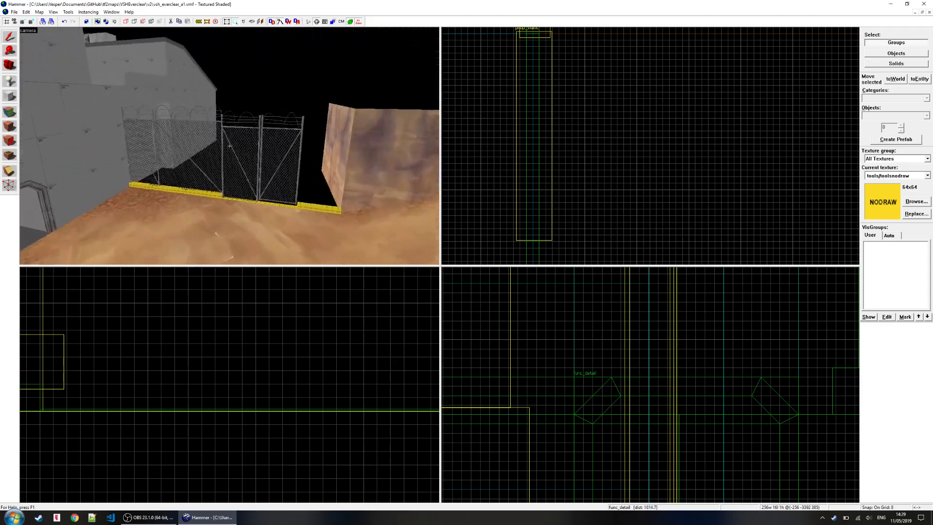
- Sample dev/reflectivity_30 from the grey wall and apply it to the exposed side faces of the two raised base blocks beside the gate
{"action": "key", "text": "shift+a"}
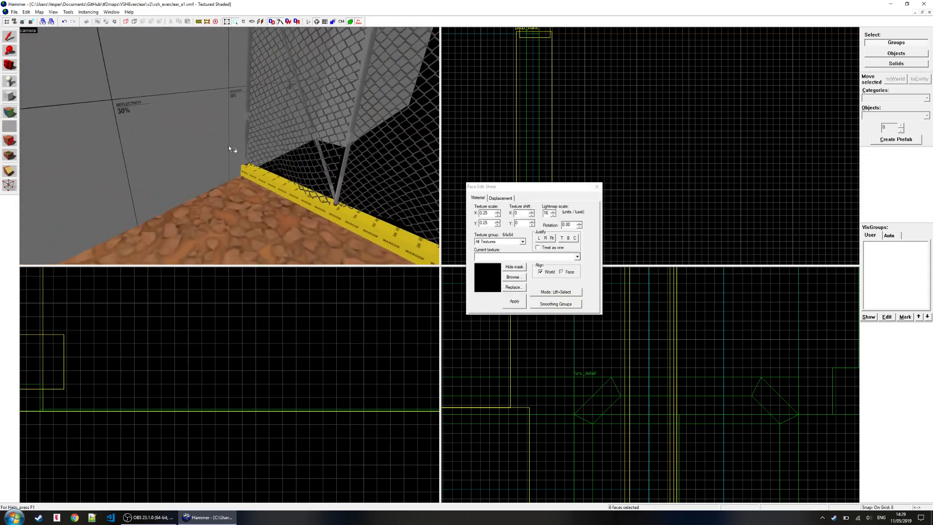
{"action": "left_click", "coordinate": [233, 149]}
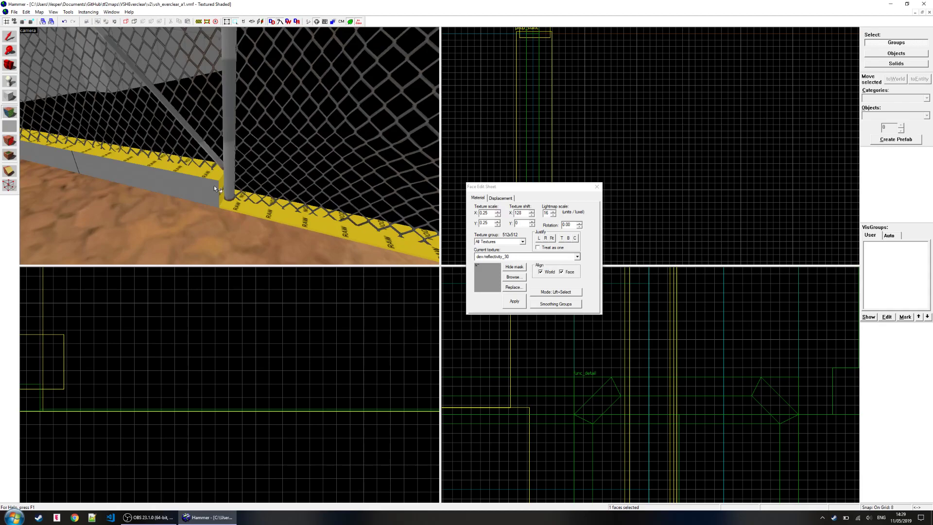
{"action": "key", "text": "z"}
{"action": "key", "text": "d"}
{"action": "key", "text": "z"}
{"action": "right_click", "coordinate": [272, 161]}
{"action": "right_click", "coordinate": [228, 169]}
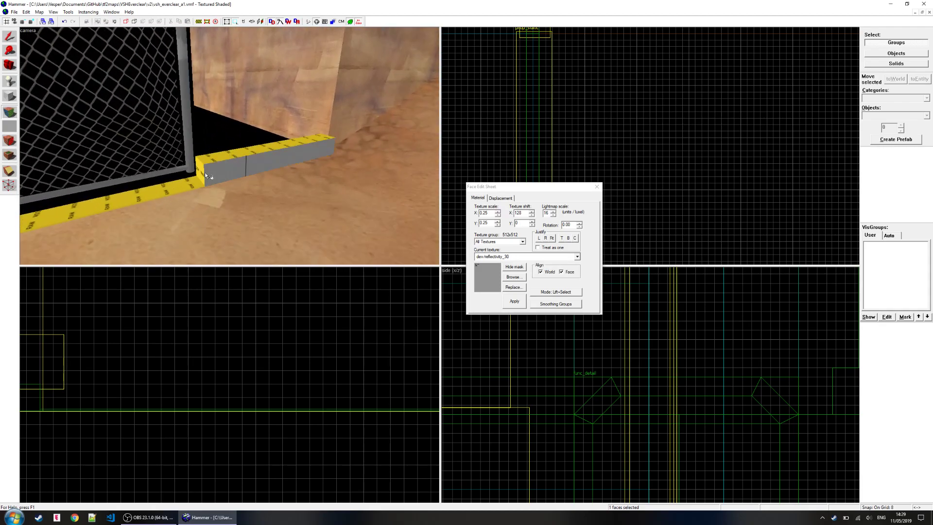
{"action": "right_click", "coordinate": [207, 173]}
- Examine how the gate's post and wheel sit on the thin nodraw strip and where the strip meets the raised block
{"action": "key", "text": "z"}
{"action": "key", "text": "a"}
{"action": "key", "text": "w"}
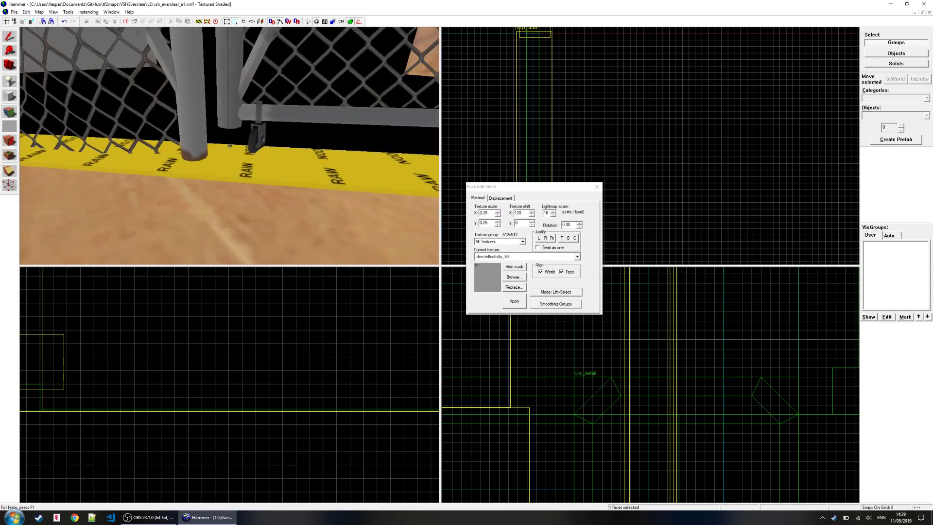
{"action": "key", "text": "s"}
{"action": "key", "text": "w"}
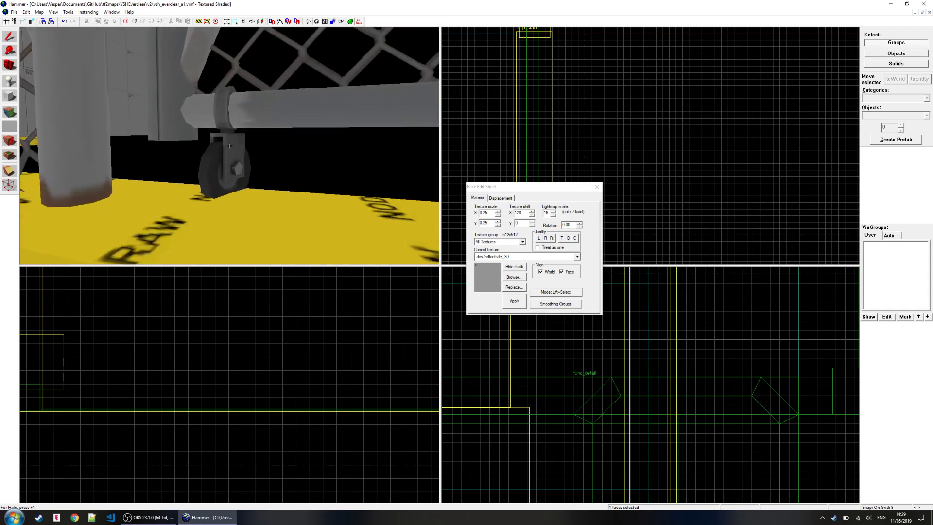
{"action": "key", "text": "s"}
{"action": "key", "text": "d"}
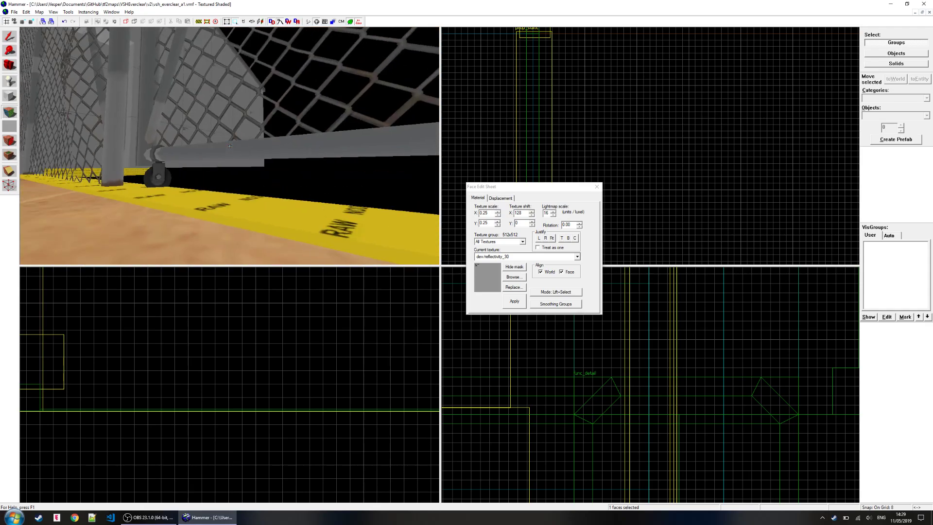
{"action": "key", "text": "w"}
{"action": "key", "text": "s"}
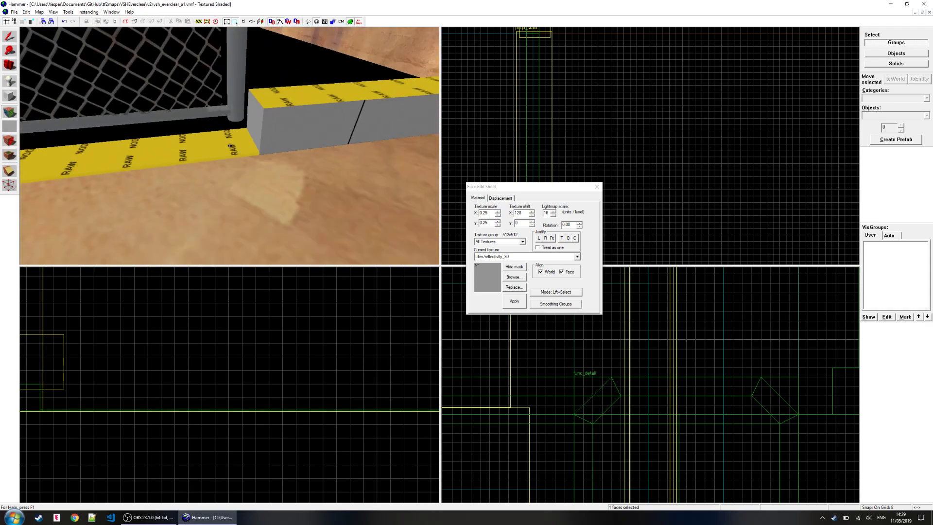
- Pick up the dev/dev_measuregeneric01b texture and apply it to the top faces of the three base blocks beneath the dirt yard's fence and gate
{"action": "key", "text": "w"}
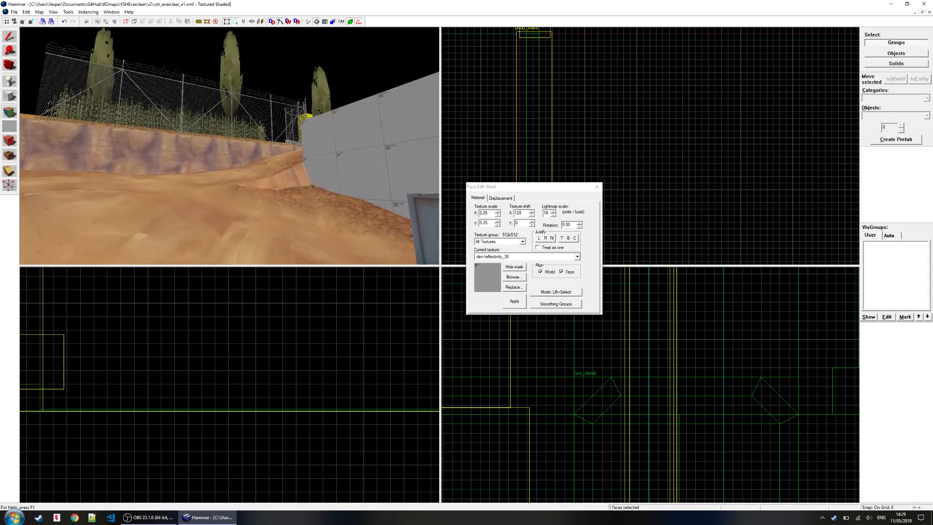
{"action": "key", "text": "s"}
{"action": "left_click", "coordinate": [230, 146]}
{"action": "key", "text": "w"}
{"action": "key", "text": "z"}
{"action": "key", "text": "w"}
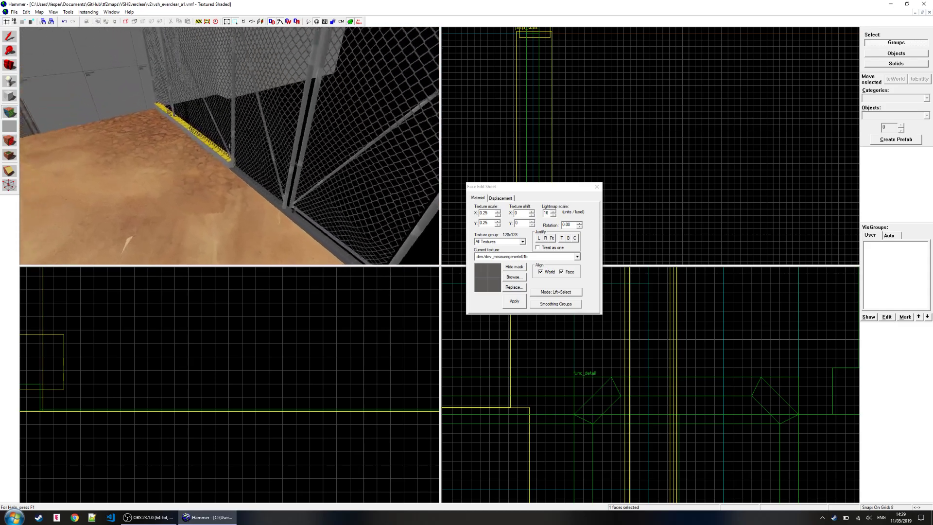
{"action": "key", "text": "z"}
{"action": "key", "text": "z"}
{"action": "key", "text": "w"}
{"action": "key", "text": "z"}
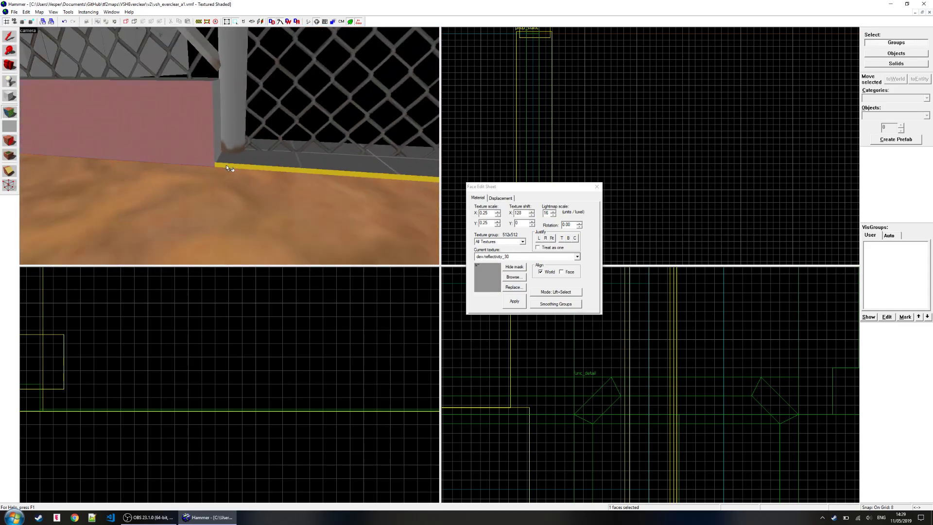
- Apply dev/reflectivity_30 to the thin strip's front edge and to the back faces of the base blocks, finishing the face editing
{"action": "right_click", "coordinate": [226, 165]}
{"action": "key", "text": "z"}
{"action": "key", "text": "w"}
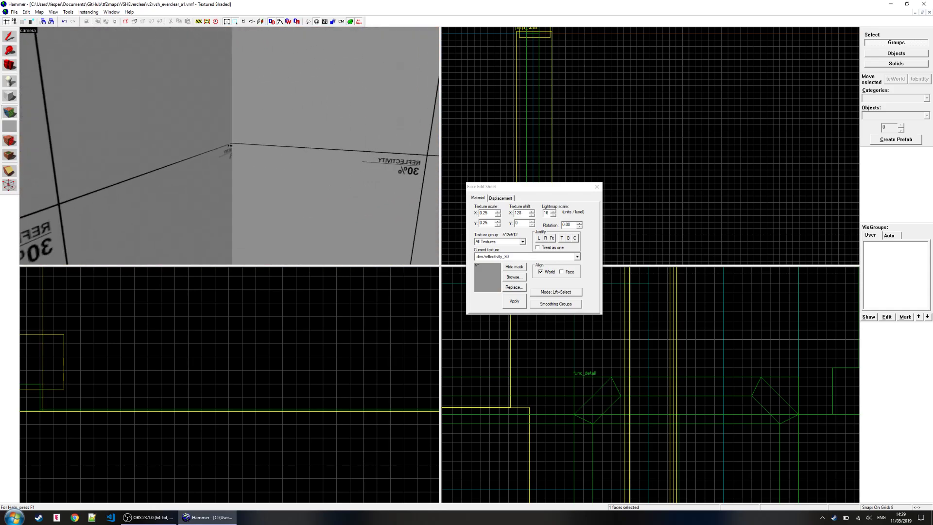
{"action": "key", "text": "w"}
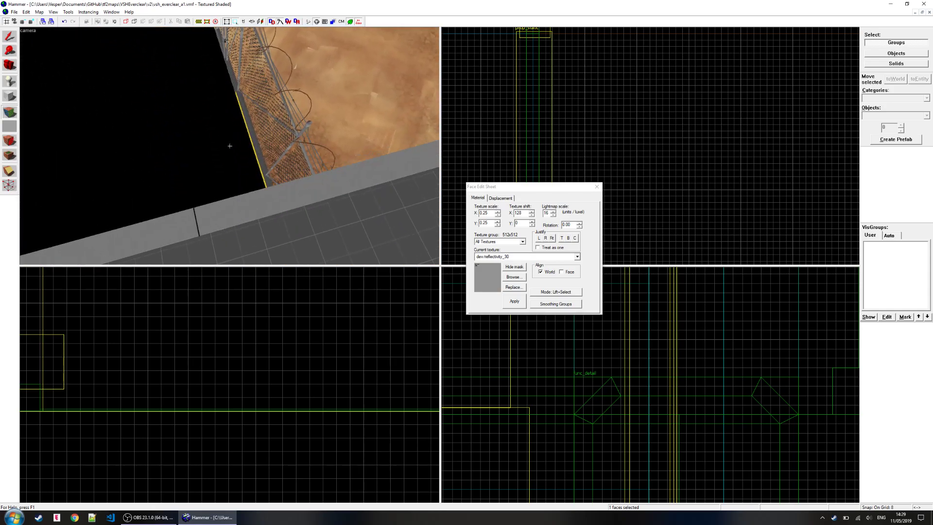
{"action": "key", "text": "z"}
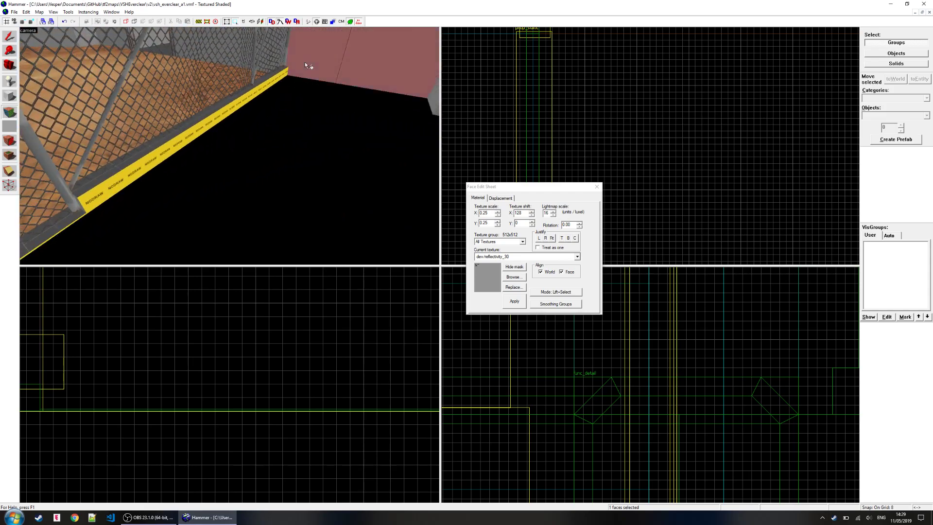
{"action": "key", "text": "z"}
{"action": "key", "text": "w"}
{"action": "key", "text": "z"}
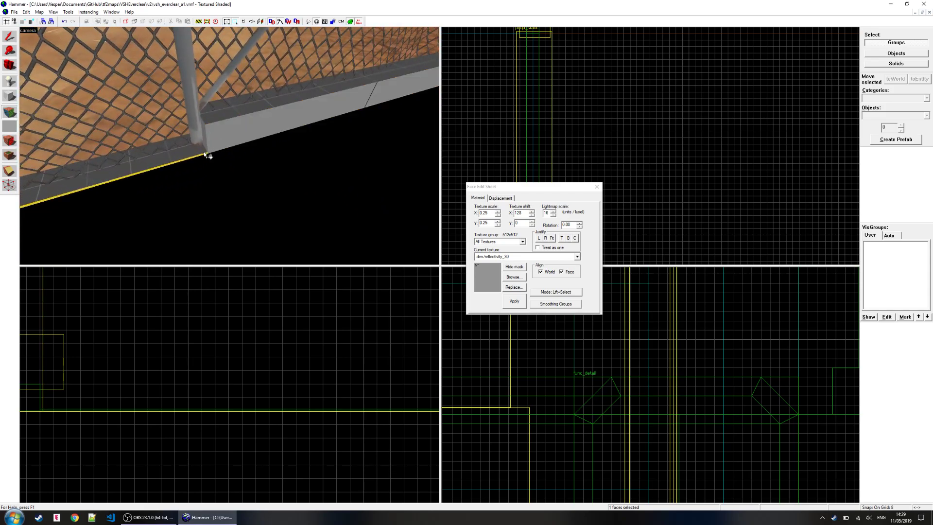
{"action": "key", "text": "z"}
{"action": "key", "text": "z"}
{"action": "key", "text": "z"}
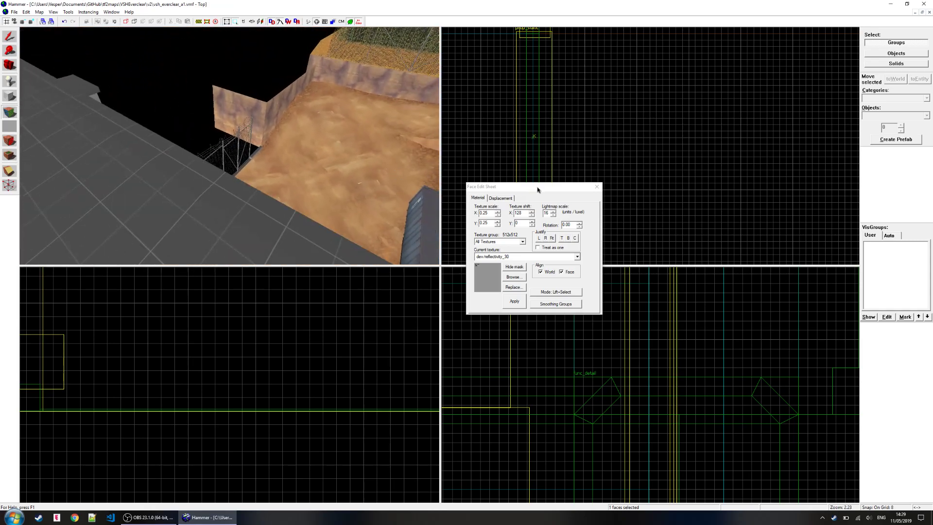
{"action": "left_click", "coordinate": [596, 186]}
- Copy the barbed-wire fence panel into the gap between the gate and the rock wall, and undo its last adjustment
{"action": "key", "text": "z"}
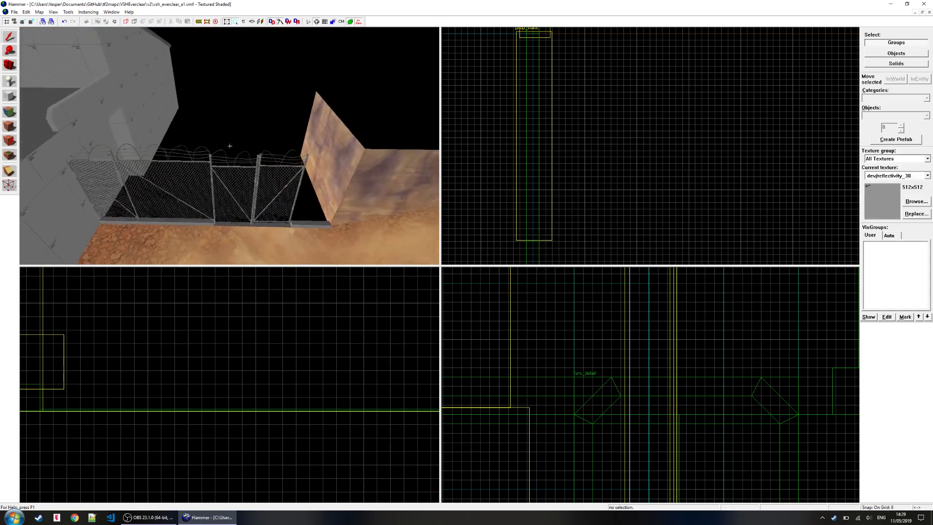
{"action": "key", "text": "ctrl+e"}
{"action": "scroll", "coordinate": [557, 85], "scroll_direction": "down", "scroll_amount": 5}
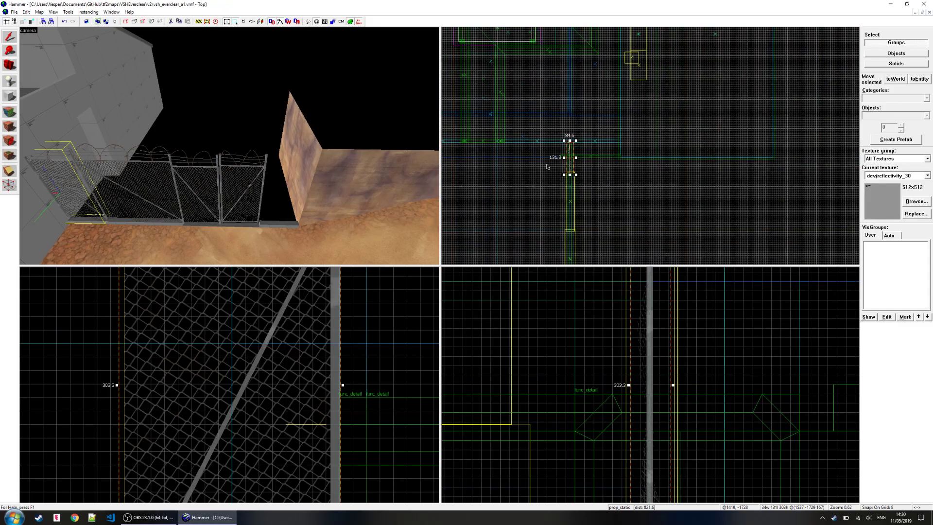
{"action": "mouse_move", "coordinate": [555, 83]}
{"action": "left_mouse_down", "text": "shift"}
{"action": "mouse_move", "coordinate": [568, 186]}
{"action": "mouse_move", "coordinate": [558, 195]}
{"action": "left_mouse_up", "text": "shift"}
{"action": "scroll", "coordinate": [562, 210], "scroll_direction": "up", "scroll_amount": 8}
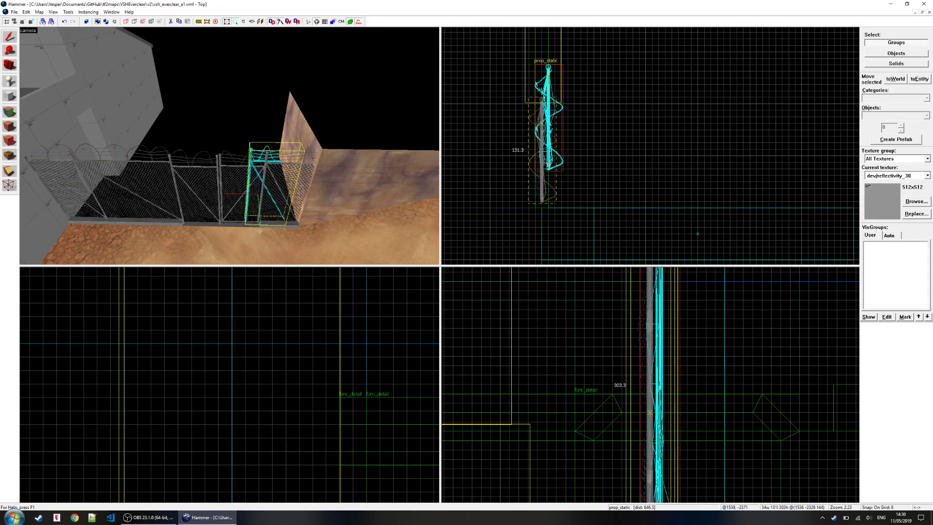
{"action": "left_click_drag", "start_coordinate": [564, 113], "coordinate": [530, 166]}
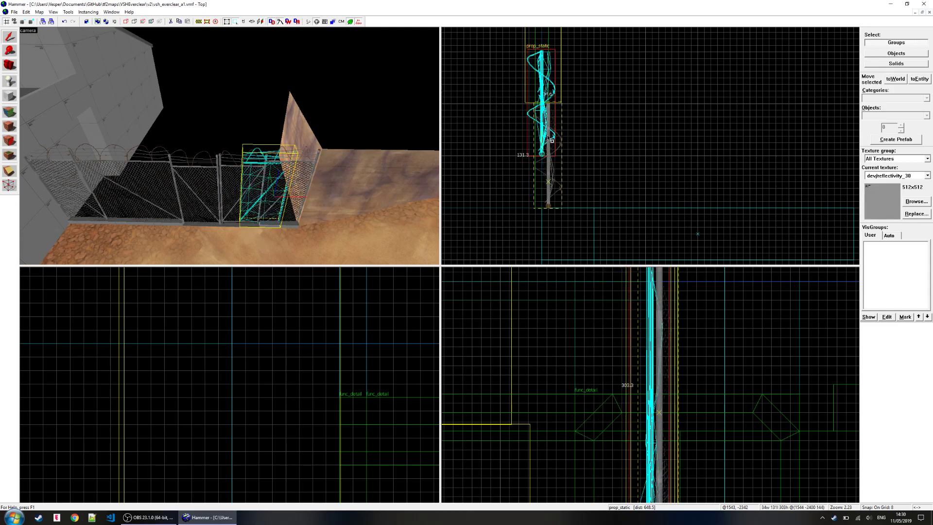
{"action": "key", "text": "z"}
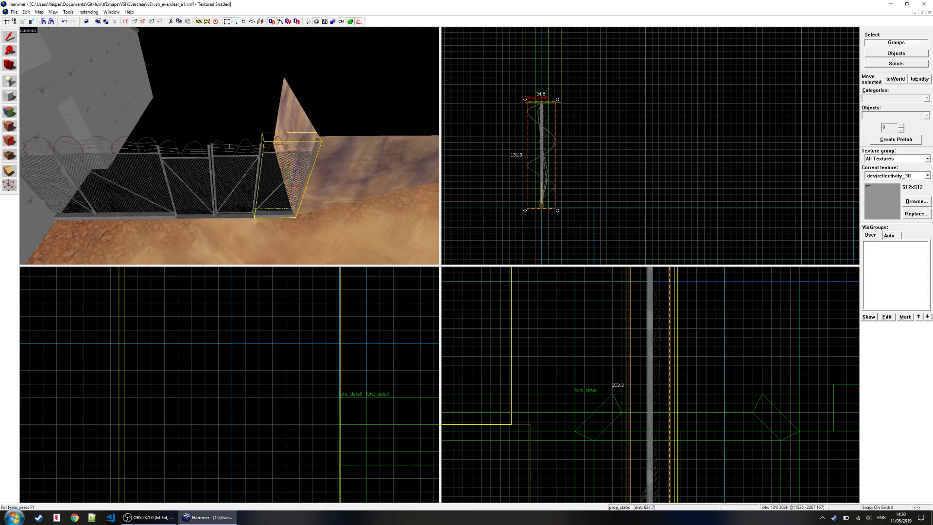
{"action": "key", "text": "w"}
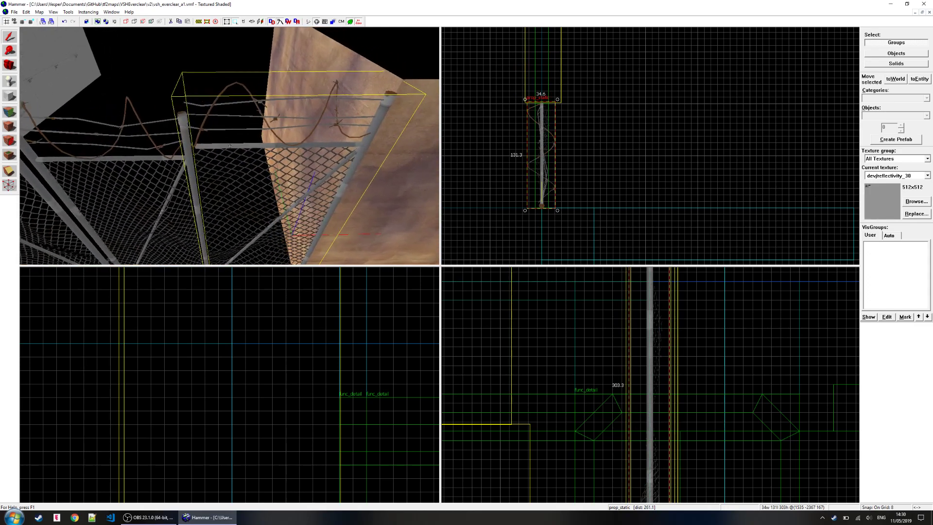
{"action": "key", "text": "s"}
{"action": "key", "text": "ctrl+z"}
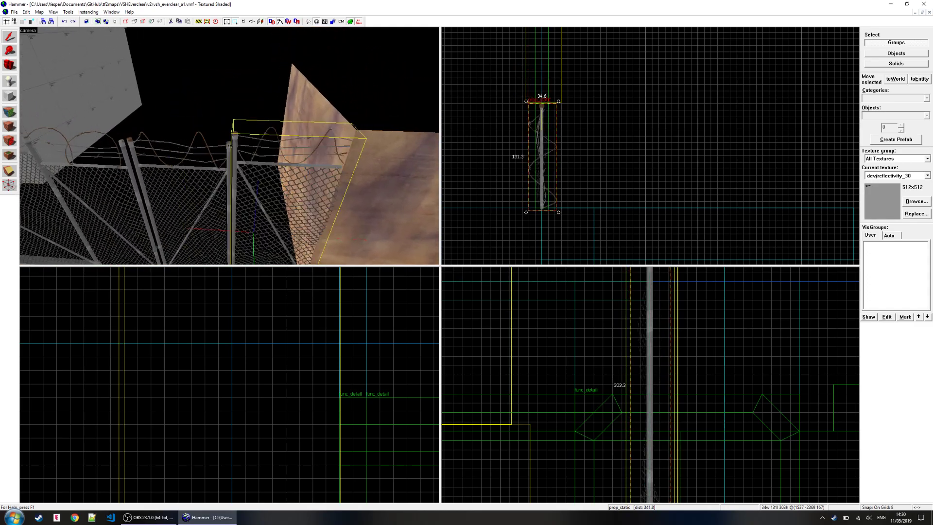
- Copy the standalone post prop at the end of the fence by the cornfield
{"action": "key", "text": "w"}
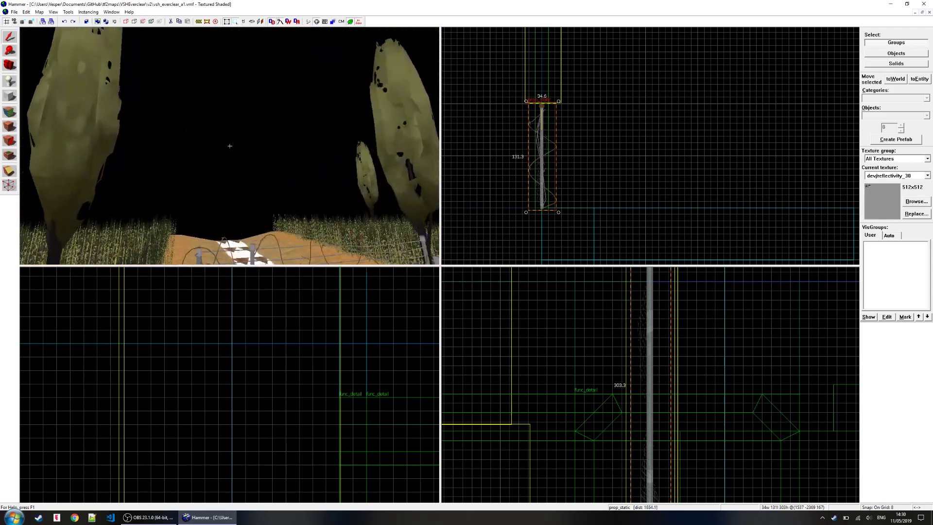
{"action": "key", "text": "w"}
{"action": "key", "text": "z"}
{"action": "left_click", "coordinate": [211, 188]}
{"action": "key", "text": "z"}
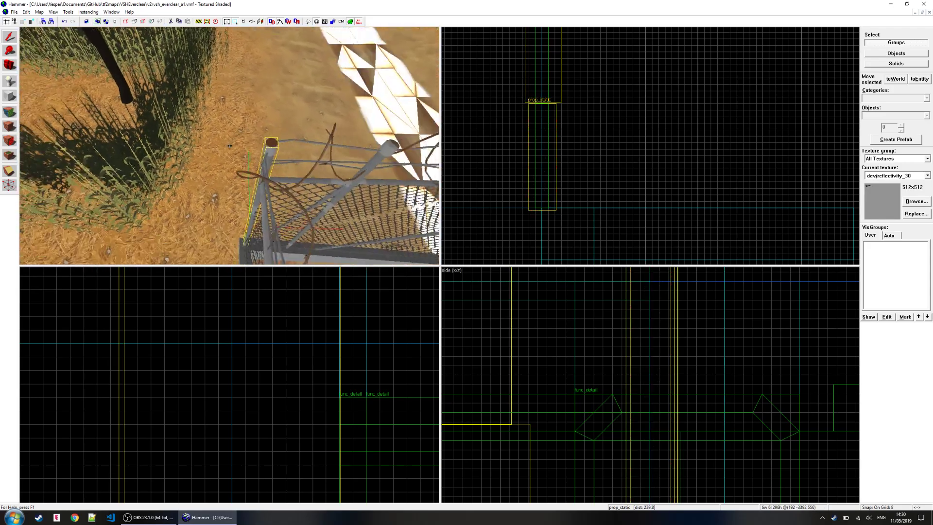
{"action": "key", "text": "s"}
{"action": "key", "text": "z"}
{"action": "key", "text": "ctrl+c"}
- Paste the post by the dirt yard's gate and align it with the new panel's end against the rock wall
{"action": "key", "text": "z"}
{"action": "key", "text": "w"}
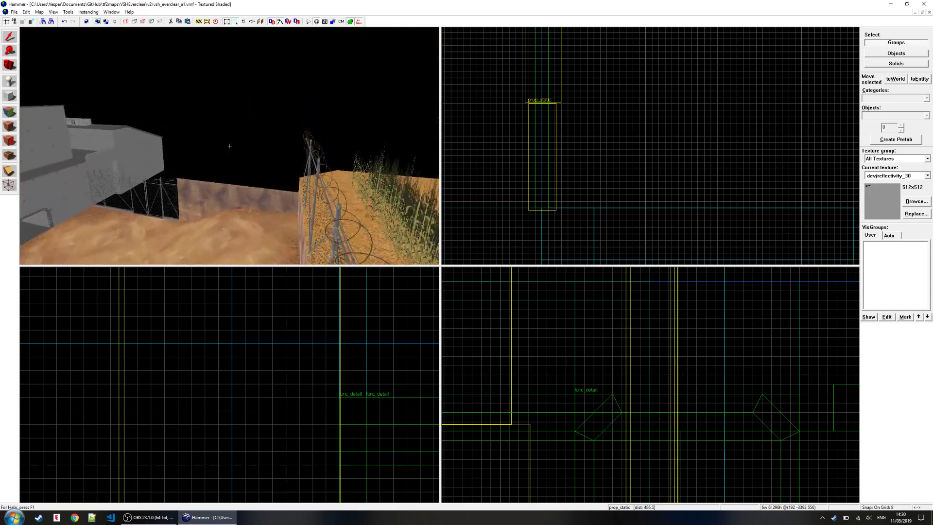
{"action": "key", "text": "w"}
{"action": "key", "text": "z"}
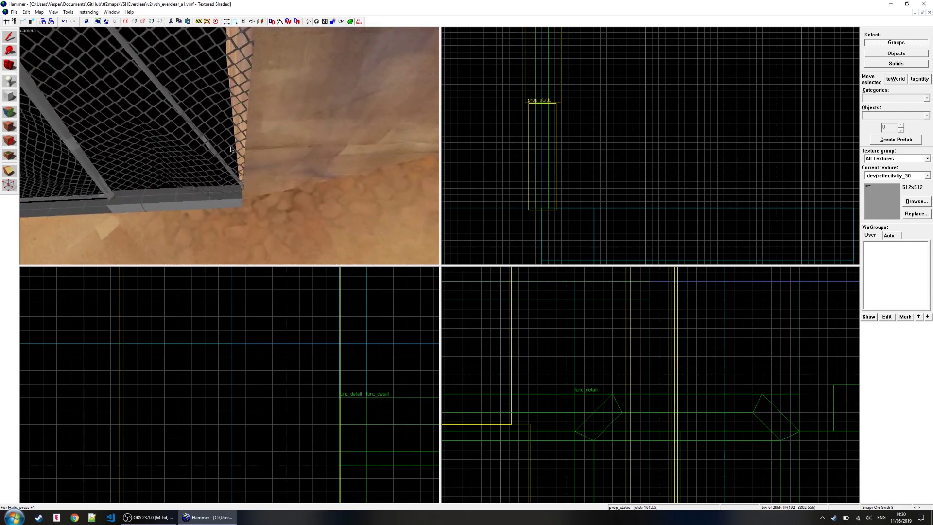
{"action": "left_click", "coordinate": [183, 200]}
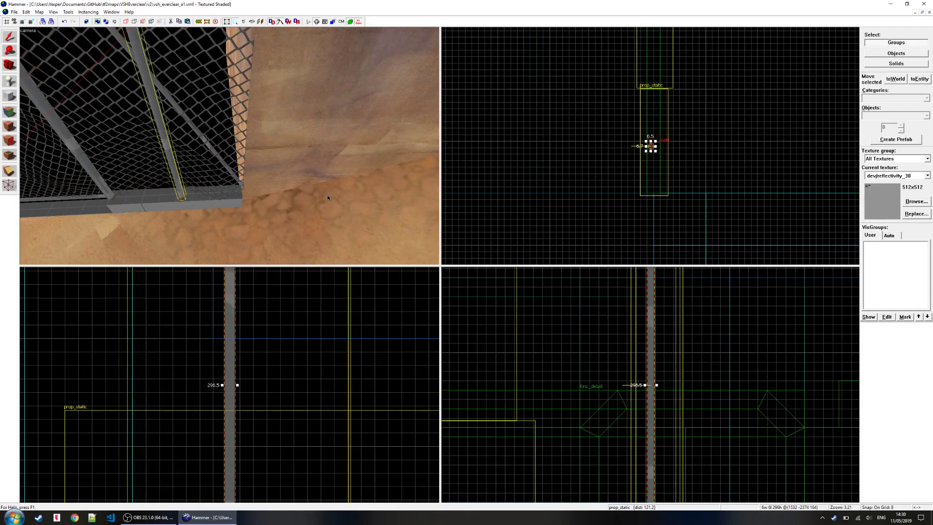
{"action": "scroll", "coordinate": [618, 193], "scroll_direction": "up", "scroll_amount": 4}
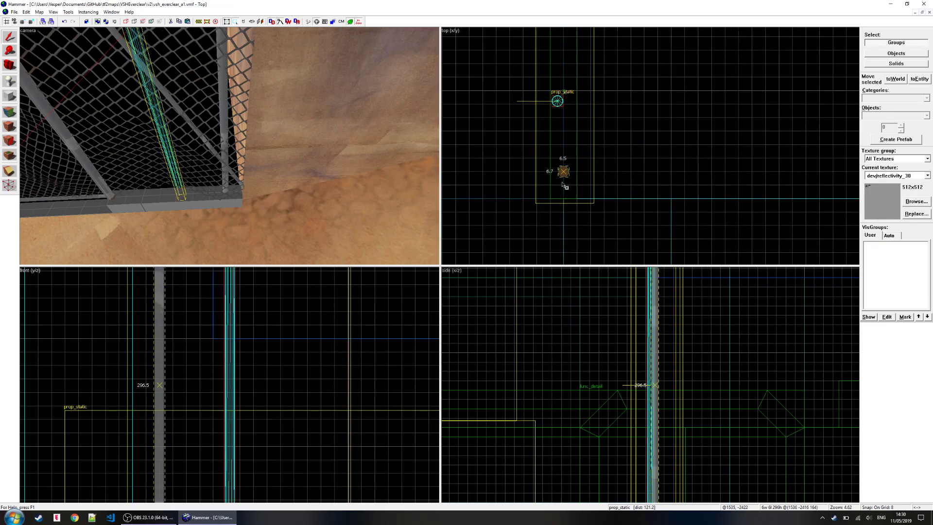
{"action": "scroll", "coordinate": [240, 421], "scroll_direction": "up", "scroll_amount": 5}
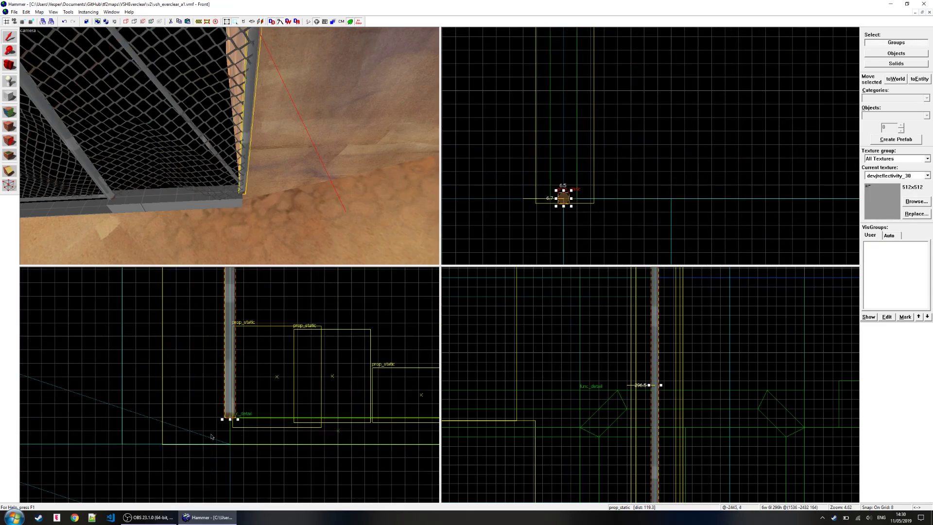
{"action": "key", "text": "bracketleft"}
{"action": "left_click", "coordinate": [219, 414]}
{"action": "key", "text": "bracketright"}
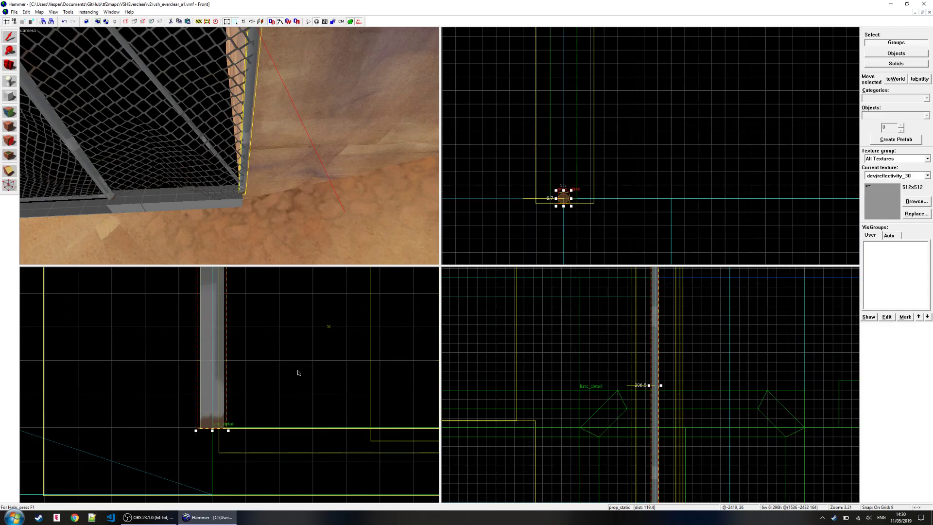
- Apply dev/reflectivity_30 to the nodraw end face of the base block beneath the new post, and save the map
{"action": "key", "text": "z"}
{"action": "key", "text": "s"}
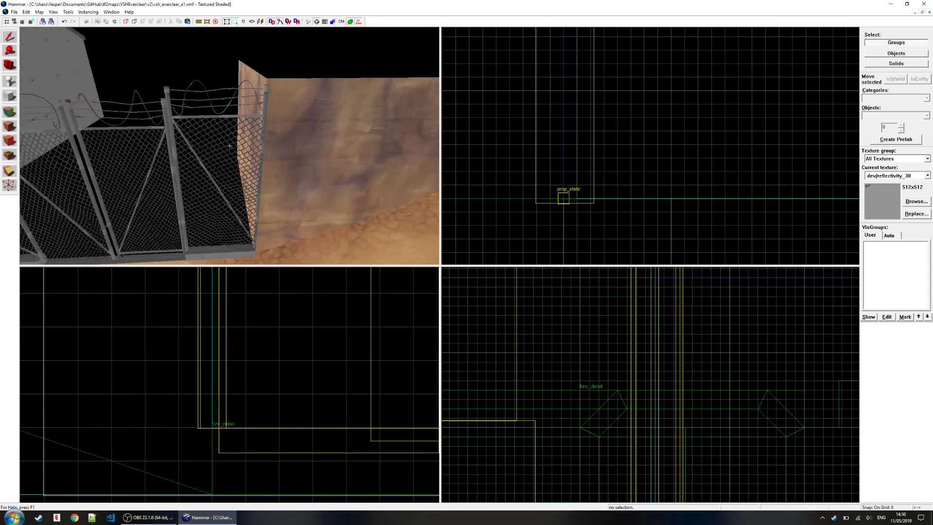
{"action": "key", "text": "d"}
{"action": "key", "text": "w"}
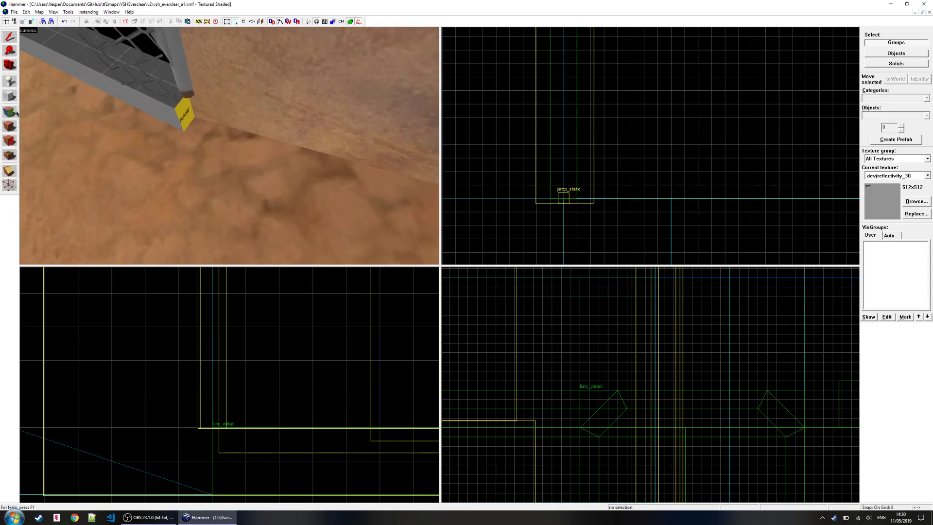
{"action": "key", "text": "z"}
{"action": "key", "text": "shift+a"}
{"action": "left_click", "coordinate": [596, 187]}
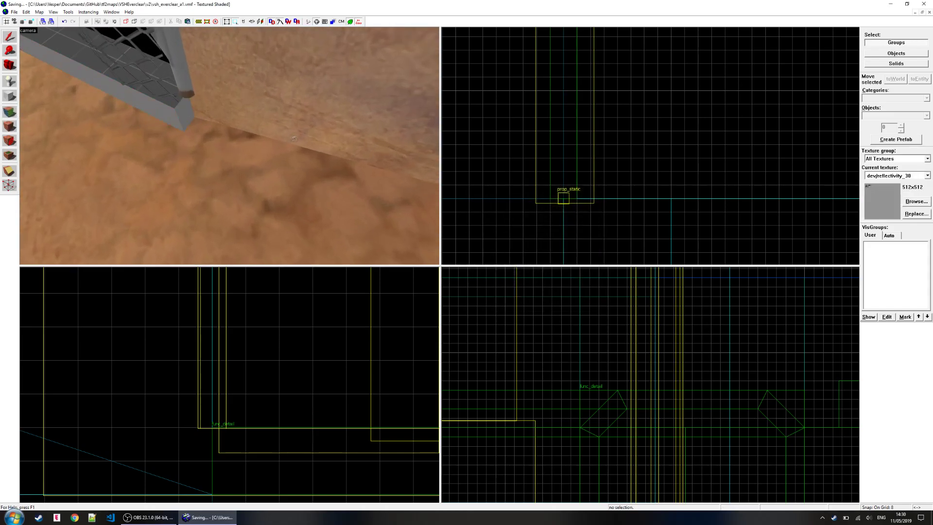
{"action": "key", "text": "z"}
{"action": "key", "text": "s"}
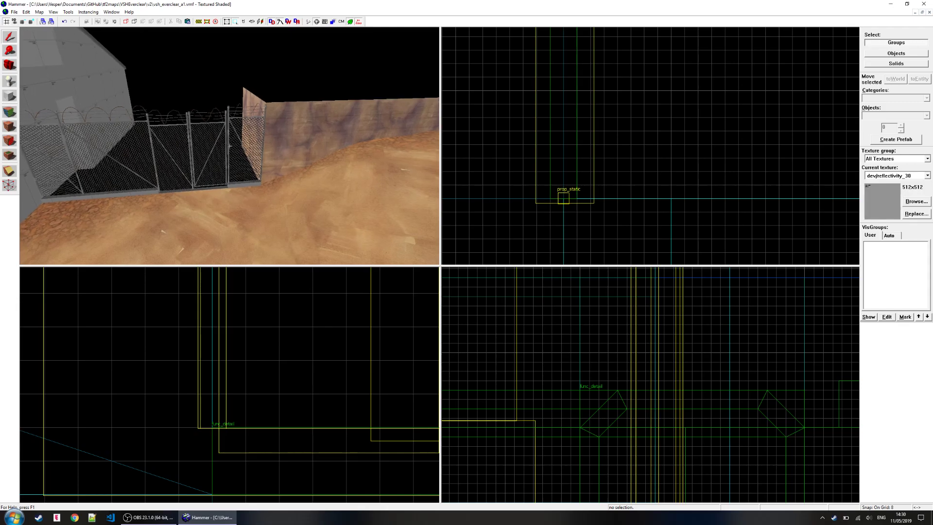
{"action": "key", "text": "w"}
{"action": "key", "text": "a"}
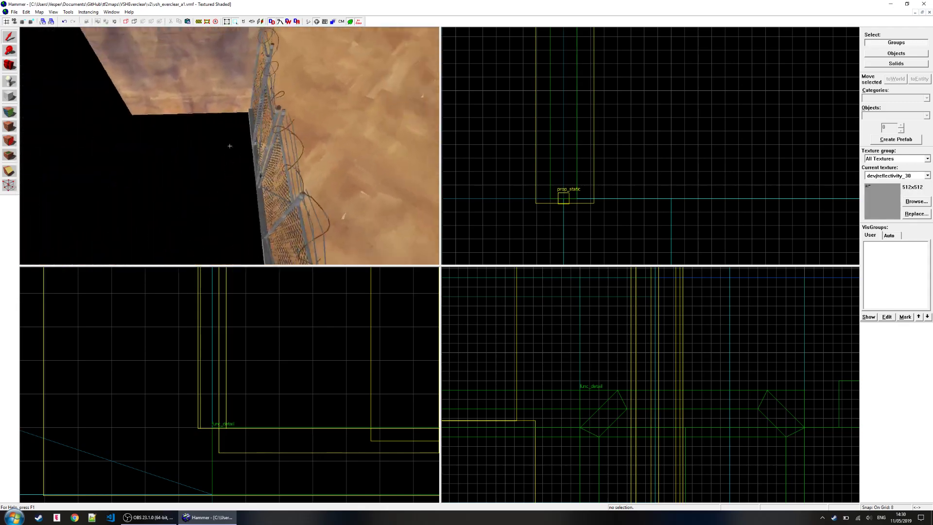
- Create a tools/toolsnodraw block 1024 by 384 by 64 units behind the gate, extending outward level with the ground tile inside the fence
{"action": "key", "text": "d"}
{"action": "key", "text": "z"}
{"action": "left_click", "coordinate": [221, 193]}
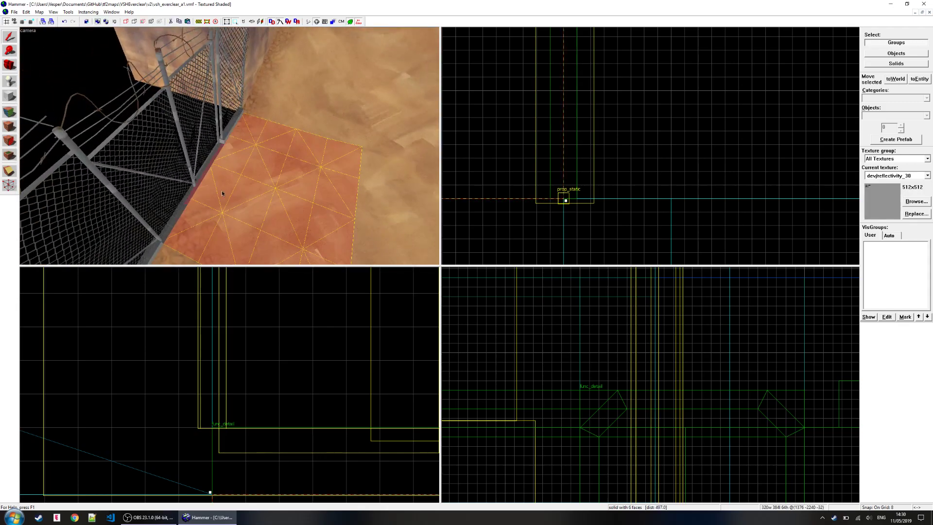
{"action": "scroll", "coordinate": [578, 160], "scroll_direction": "down", "scroll_amount": 8}
{"action": "key", "text": "bracketright"}
{"action": "key", "text": "bracketright"}
{"action": "key", "text": "bracketright"}
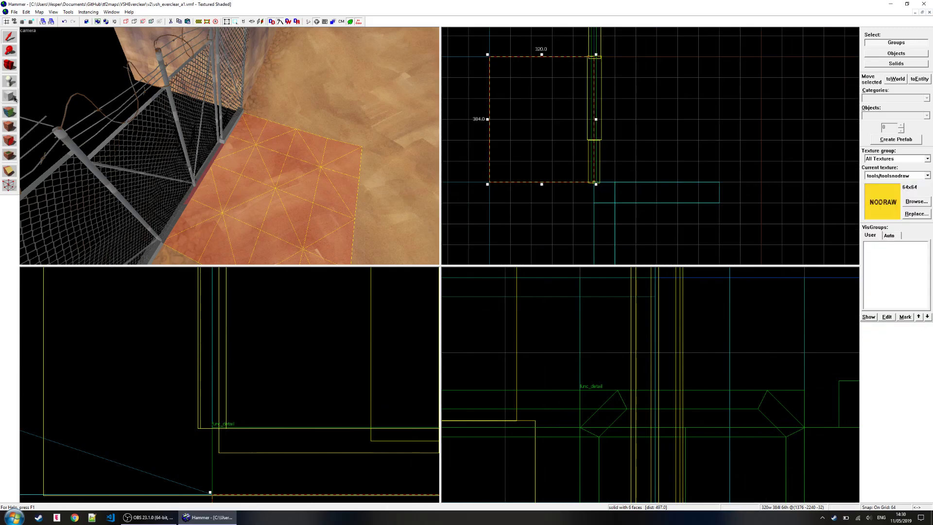
{"action": "scroll", "coordinate": [520, 209], "scroll_direction": "down", "scroll_amount": 3}
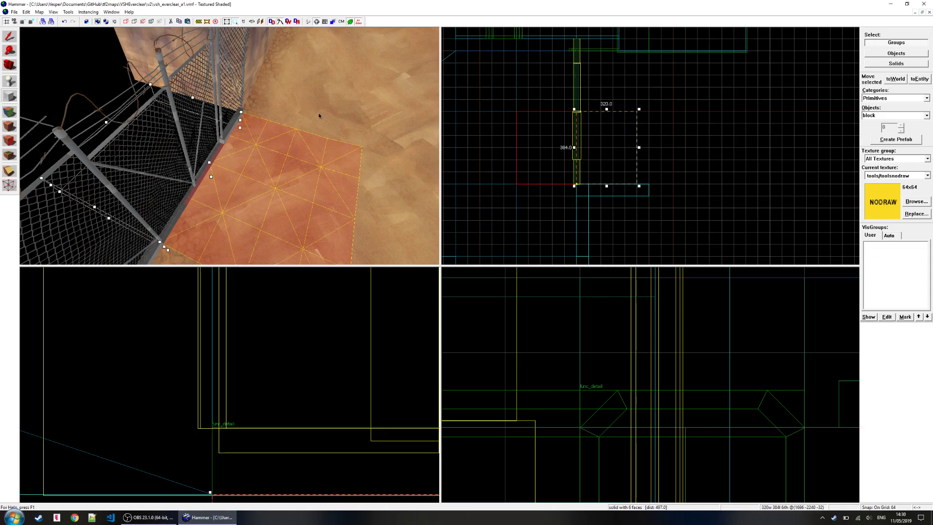
{"action": "key", "text": "z"}
{"action": "key", "text": "s"}
{"action": "scroll", "coordinate": [610, 155], "scroll_direction": "down", "scroll_amount": 1}
{"action": "middle_click_drag", "start_coordinate": [642, 155], "coordinate": [544, 150]}
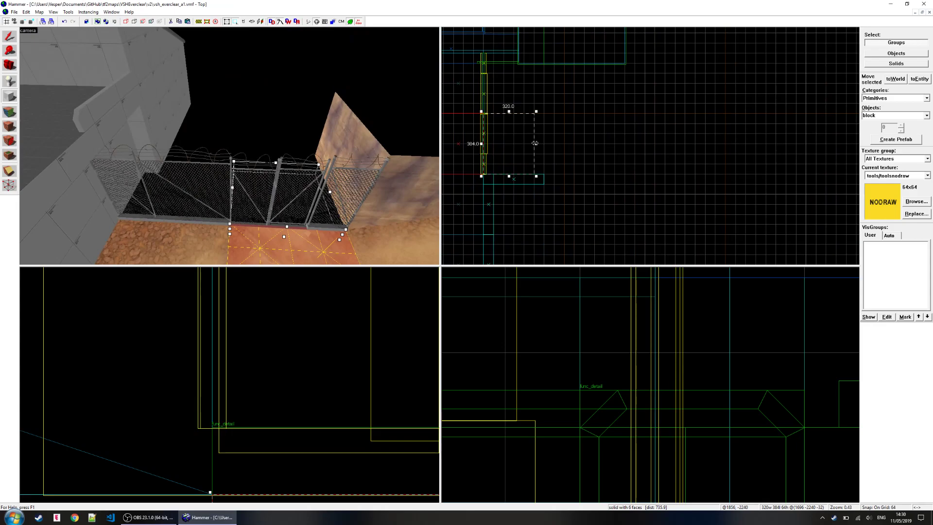
{"action": "key", "text": "Return"}
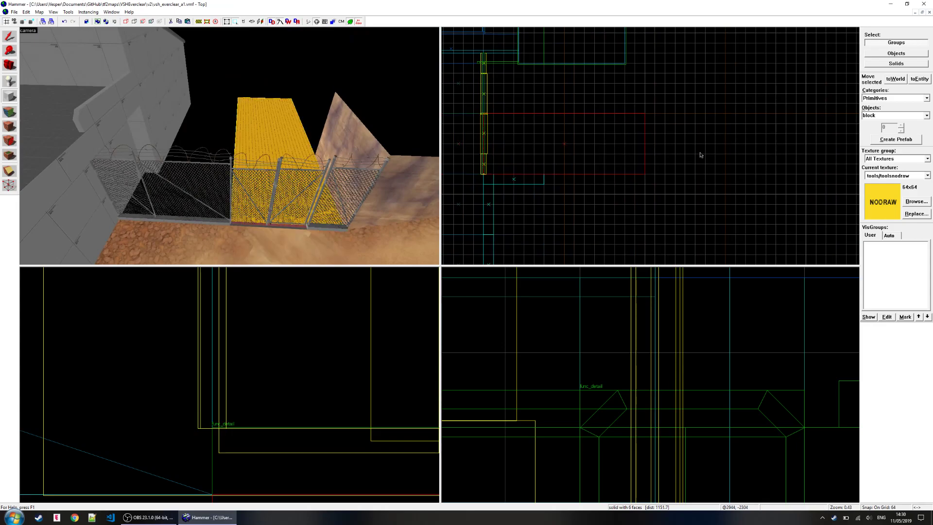
- Open the new block's faces for texture editing
{"action": "key", "text": "z"}
{"action": "key", "text": "a"}
{"action": "key", "text": "w"}
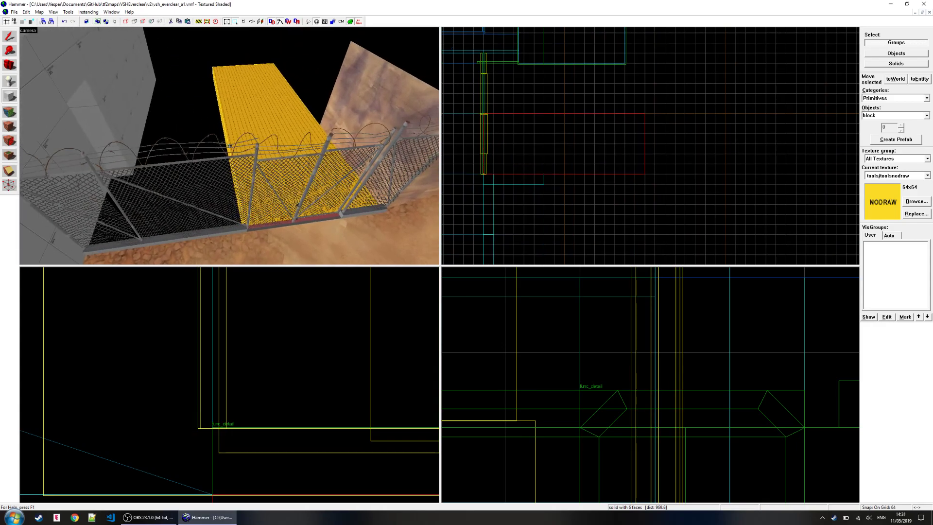
{"action": "key", "text": "a"}
{"action": "key", "text": "z"}
{"action": "key", "text": "shift+a"}
{"action": "key", "text": "z"}
{"action": "key", "text": "z"}
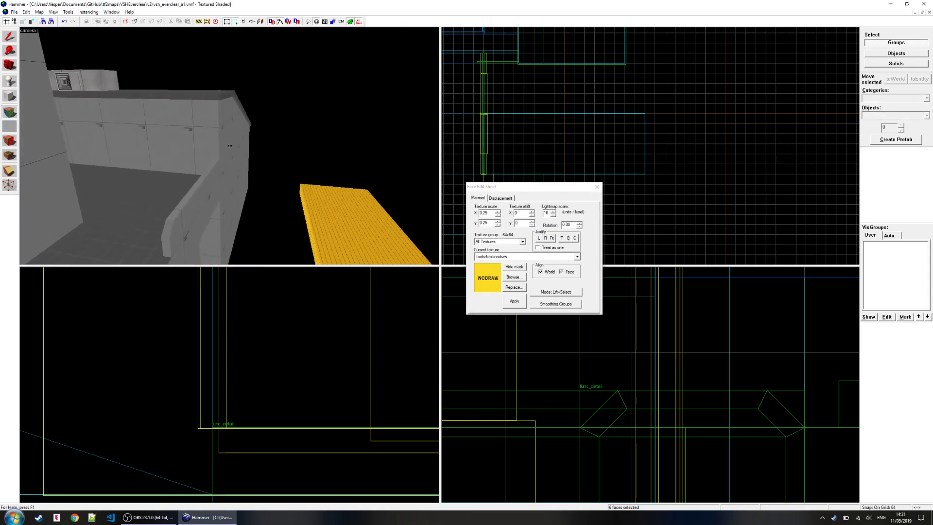
{"action": "key", "text": "z"}
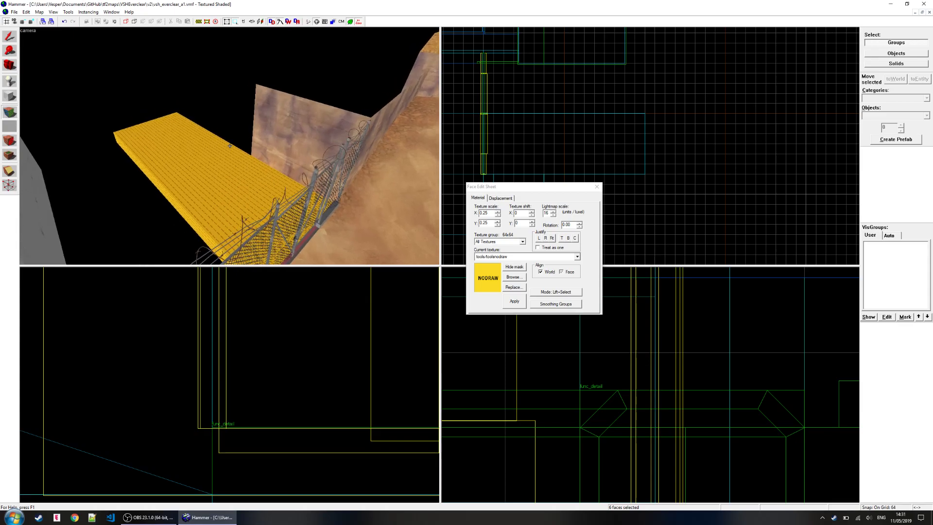
{"action": "key", "text": "z"}
{"action": "key", "text": "z"}
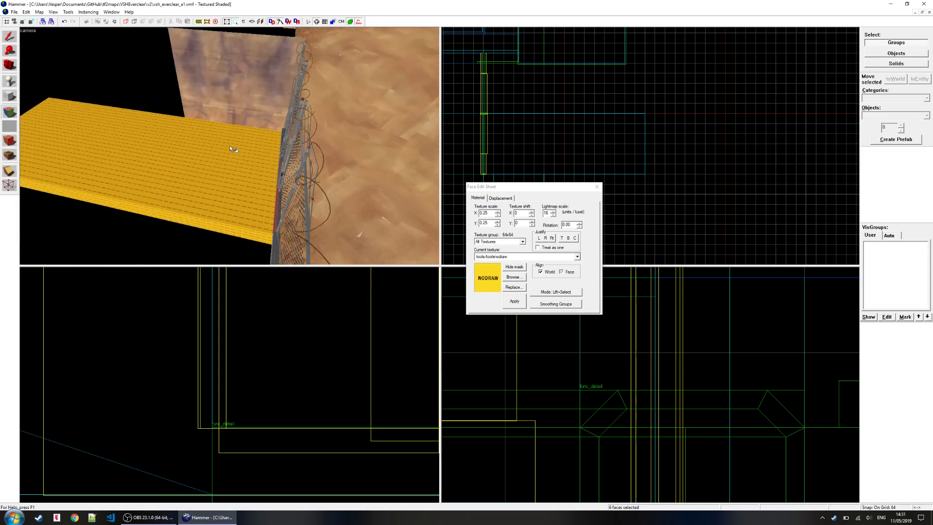
- Find a cracked grey concrete/concretefloor texture with the filter "conc" and apply it to the block's top face
{"action": "left_click", "coordinate": [514, 277]}
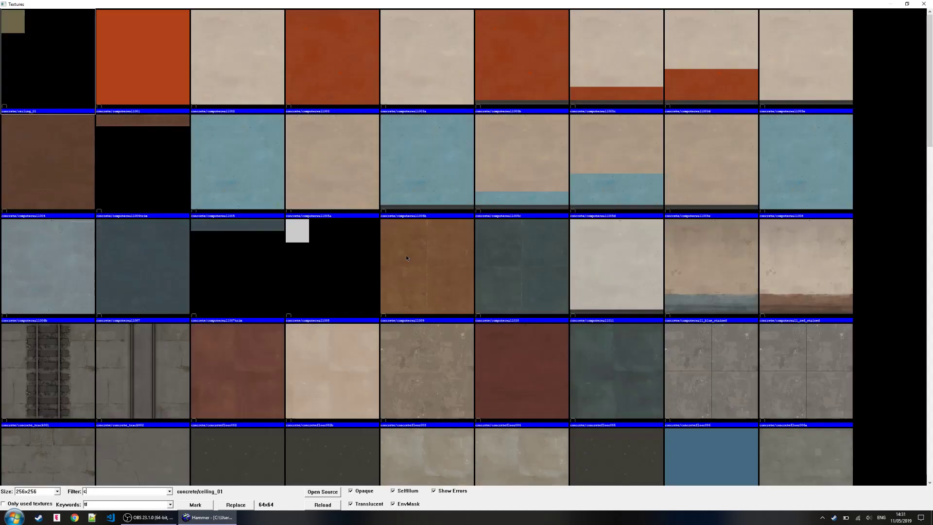
{"action": "key", "text": "BackSpace"}
{"action": "key", "text": "BackSpace"}
{"action": "key", "text": "BackSpace"}
{"action": "type", "text": "con"}
{"action": "scroll", "coordinate": [435, 271], "scroll_direction": "down", "scroll_amount": 2}
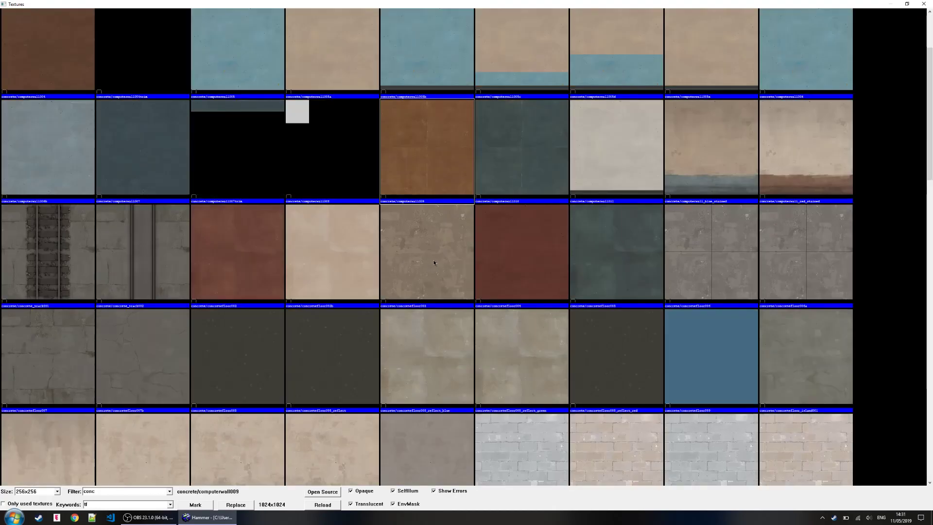
{"action": "double_click", "coordinate": [156, 361]}
{"action": "left_click_drag", "start_coordinate": [229, 146], "coordinate": [256, 157]}
{"action": "left_click", "coordinate": [596, 187]}
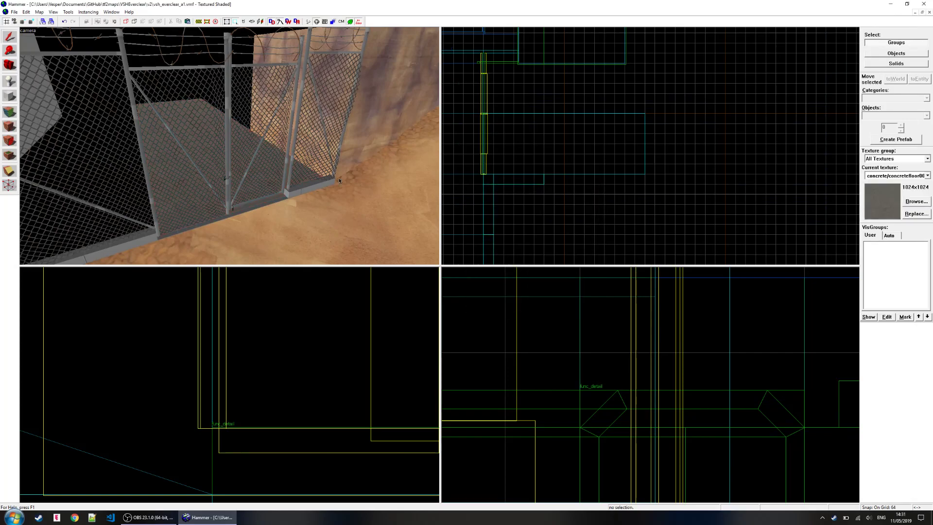
- Inspect the concrete slab behind the gate from both sides of the fence
{"action": "key", "text": "z"}
{"action": "key", "text": "w"}
{"action": "key", "text": "w"}
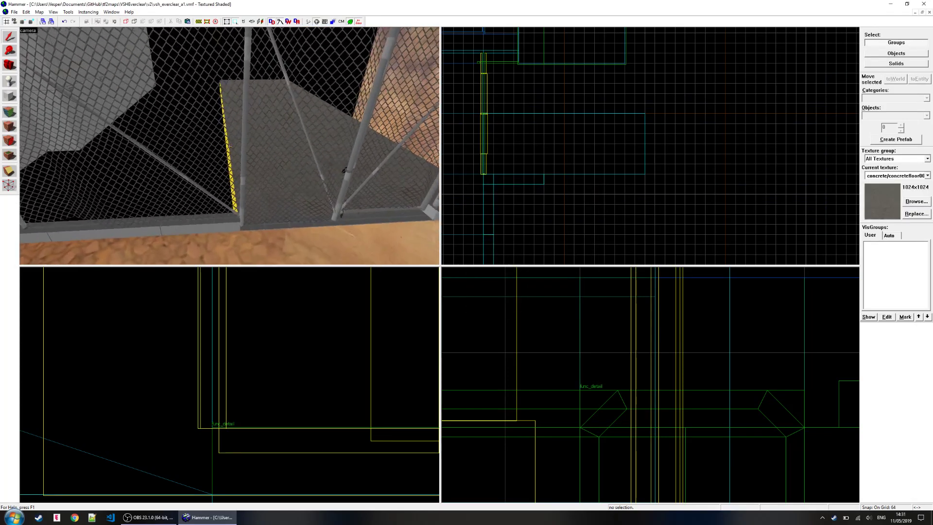
{"action": "key", "text": "z"}
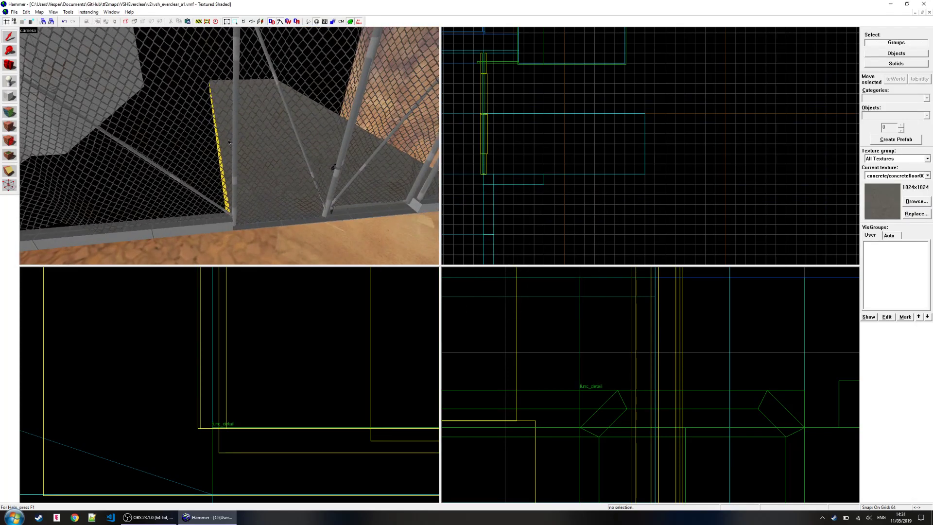
{"action": "key", "text": "z"}
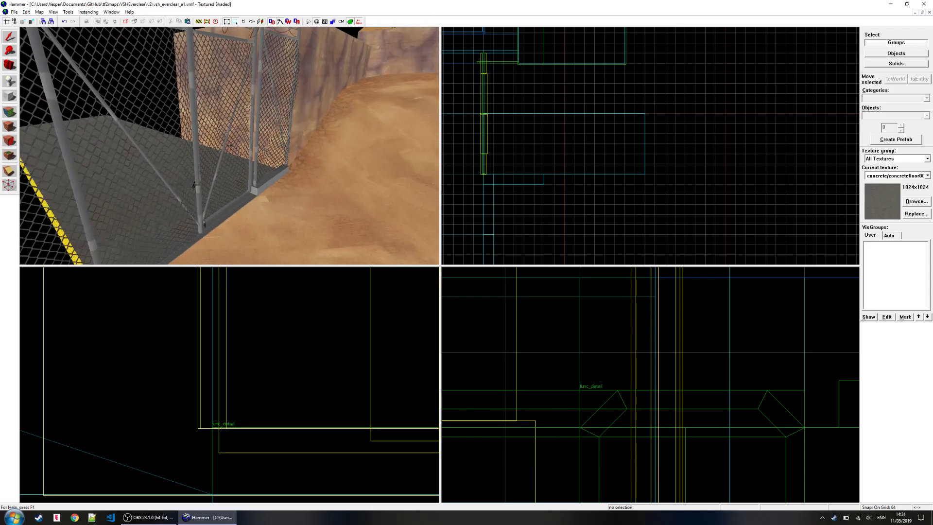
{"action": "key", "text": "w"}
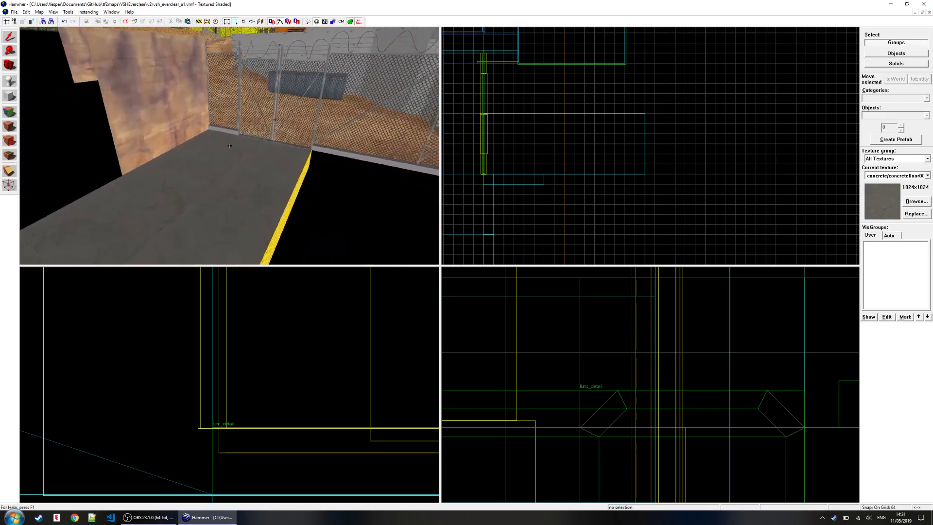
{"action": "key", "text": "w"}
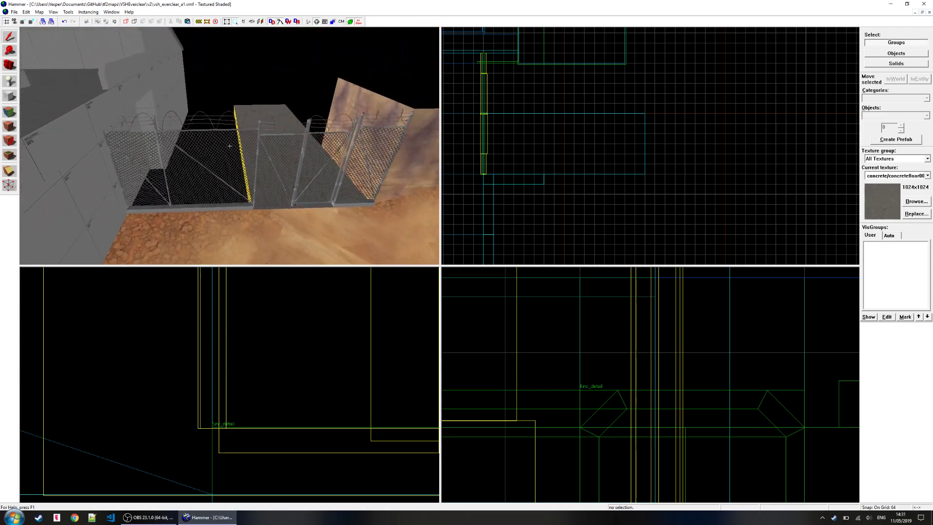
- Copy the dirt ground tile beside the fence to the outer side of the fence, next to the concrete slab
{"action": "left_click", "coordinate": [229, 146]}
{"action": "key", "text": "w"}
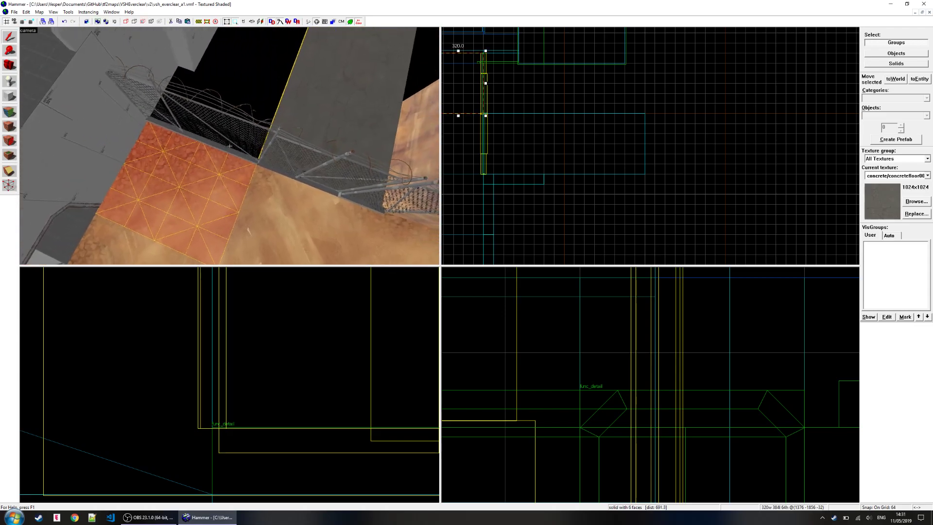
{"action": "key", "text": "s"}
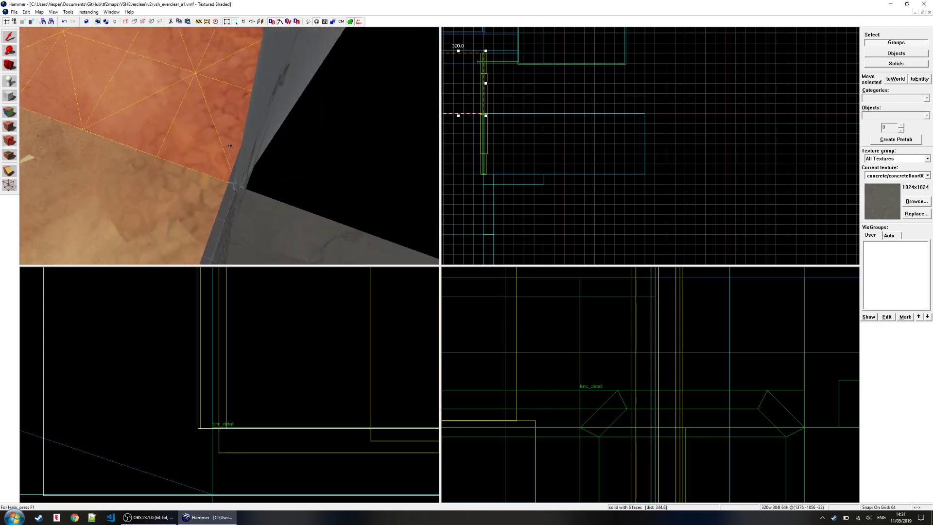
{"action": "key", "text": "z"}
{"action": "scroll", "coordinate": [540, 164], "scroll_direction": "down", "scroll_amount": 1}
{"action": "scroll", "coordinate": [531, 160], "scroll_direction": "up", "scroll_amount": 4}
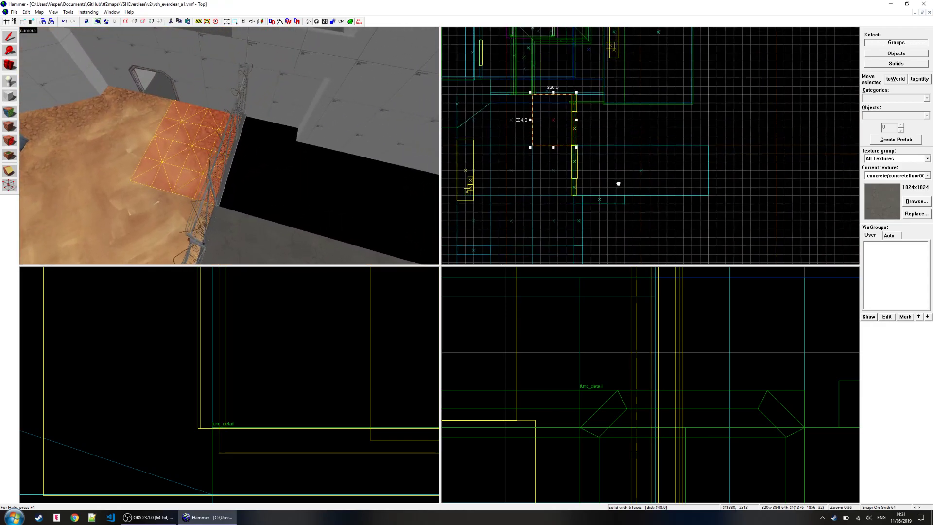
{"action": "left_click_drag", "start_coordinate": [510, 158], "coordinate": [590, 159]}
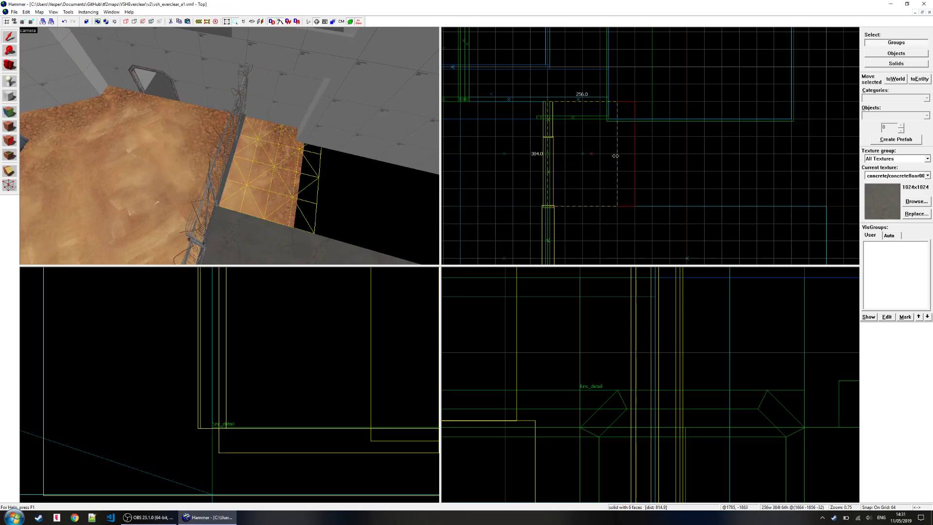
- Narrow the copied dirt tile to 256 units and create a displacement with power 2 on its top face
{"action": "left_click_drag", "start_coordinate": [615, 156], "coordinate": [614, 156]}
{"action": "key", "text": "z"}
{"action": "key", "text": "w"}
{"action": "key", "text": "z"}
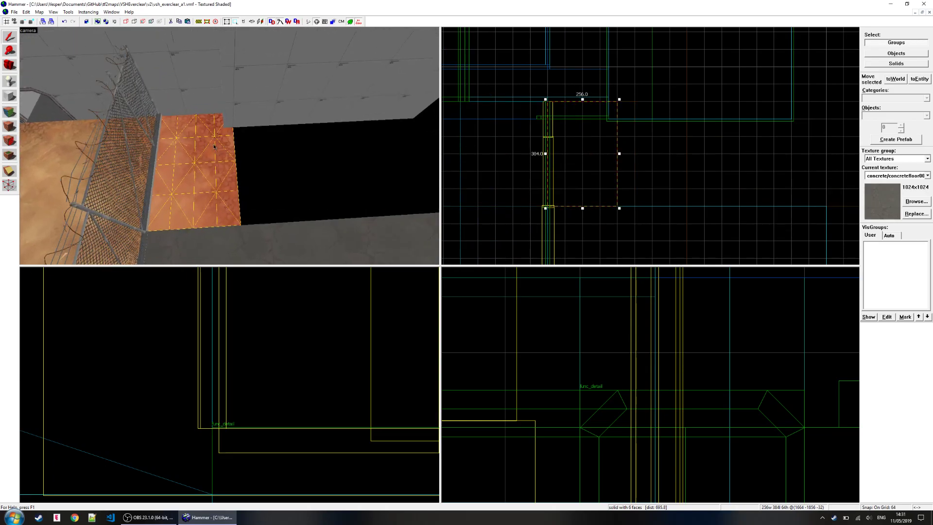
{"action": "left_click", "coordinate": [18, 118]}
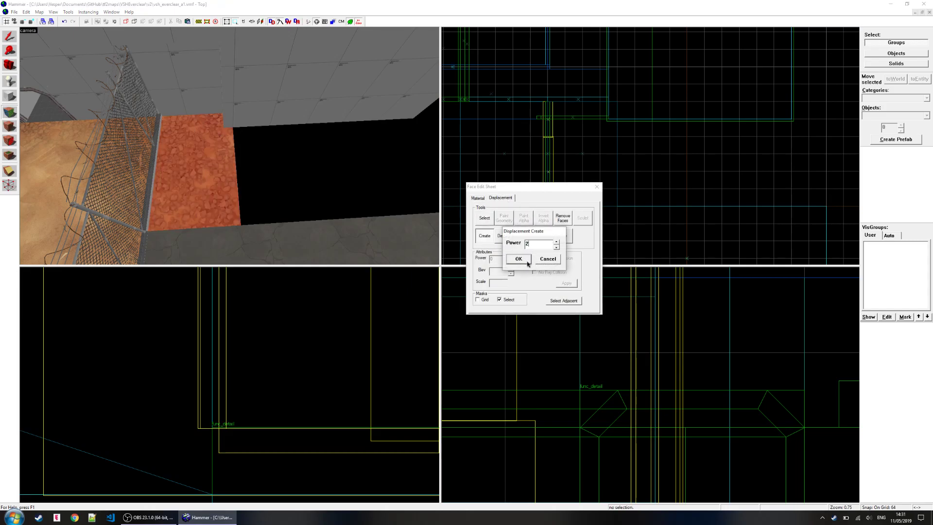
{"action": "left_click", "coordinate": [596, 186]}
{"action": "key", "text": "z"}
{"action": "key", "text": "a"}
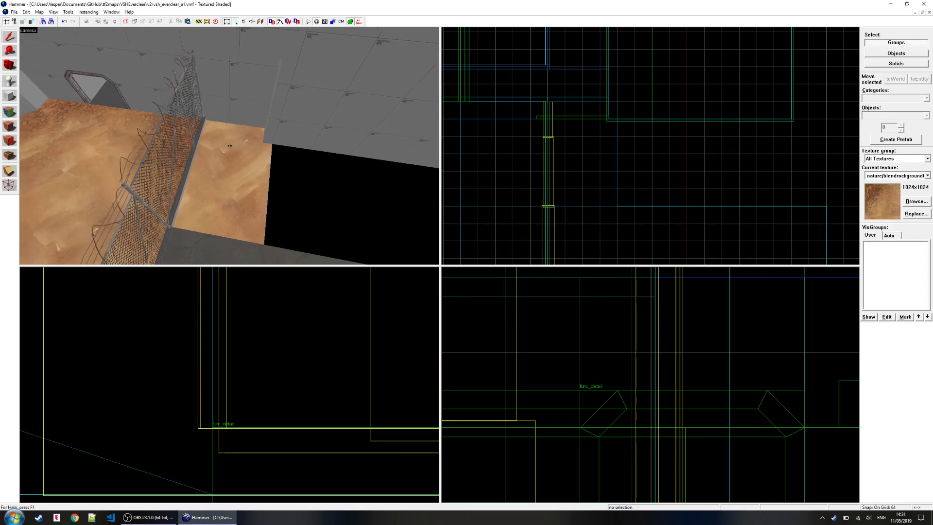
- Copy the dirt tile along the concrete slab to its far end, making the last tile 512 units wide
{"action": "left_click", "coordinate": [230, 148]}
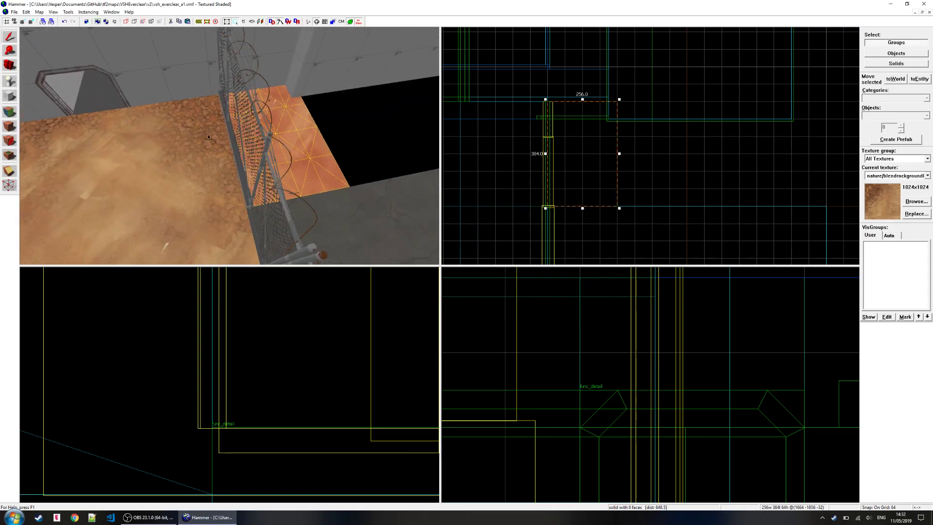
{"action": "key", "text": "z"}
{"action": "key", "text": "d"}
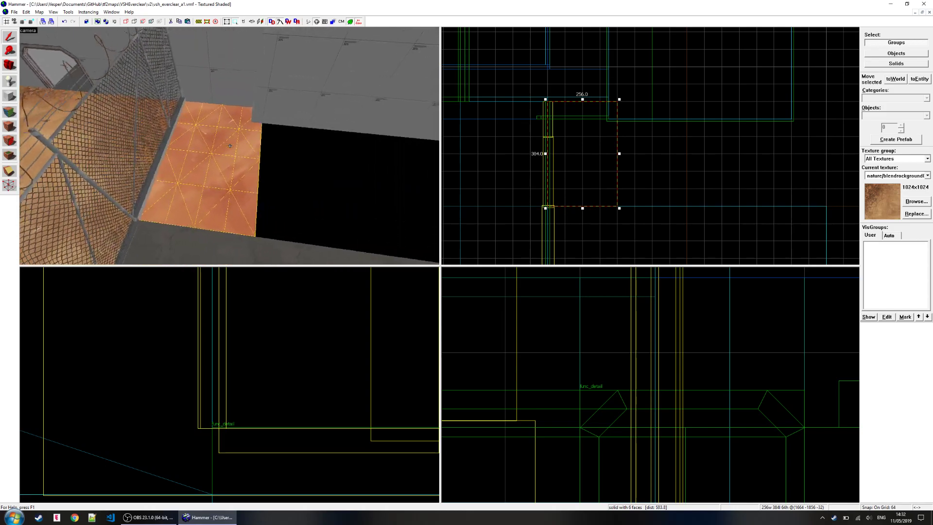
{"action": "scroll", "coordinate": [599, 178], "scroll_direction": "down", "scroll_amount": 2}
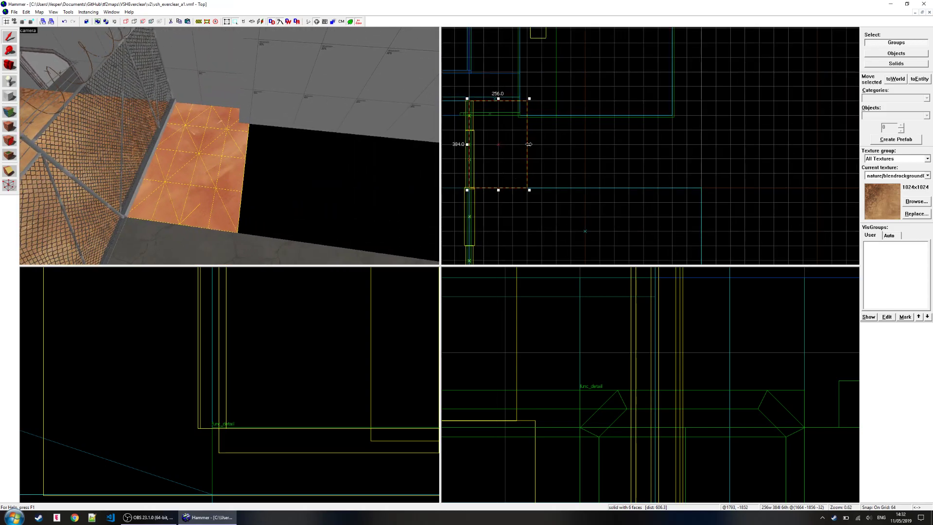
{"action": "left_click_drag", "start_coordinate": [536, 146], "coordinate": [653, 151]}
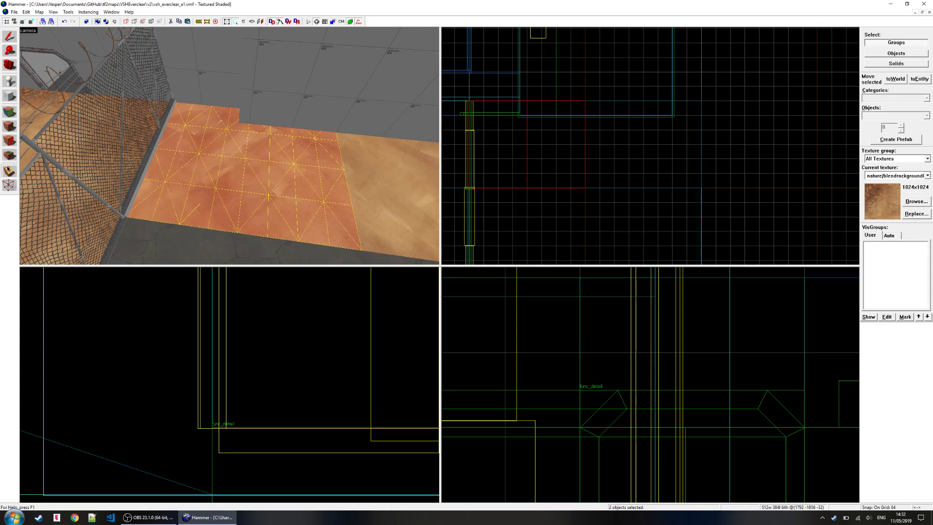
- Edit the vertices of the two outer dirt tiles, pulling their building-side edge in by 64 units beyond the first tile
{"action": "left_click", "coordinate": [298, 170], "text": "ctrl"}
{"action": "key", "text": "shift+v"}
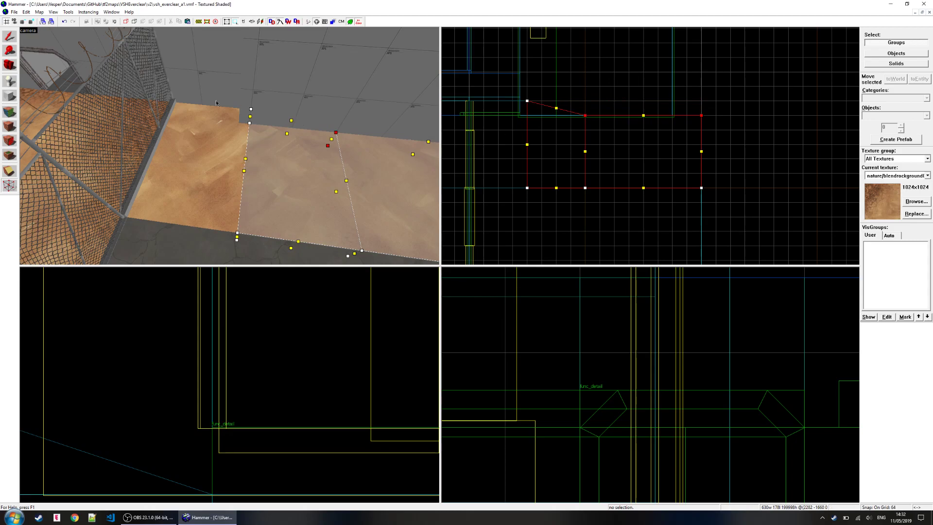
{"action": "left_click", "coordinate": [11, 41]}
{"action": "key", "text": "z"}
{"action": "key", "text": "z"}
{"action": "left_click", "coordinate": [183, 179]}
{"action": "left_click", "coordinate": [267, 172]}
{"action": "left_click", "coordinate": [333, 141]}
{"action": "key", "text": "Escape"}
{"action": "key", "text": "z"}
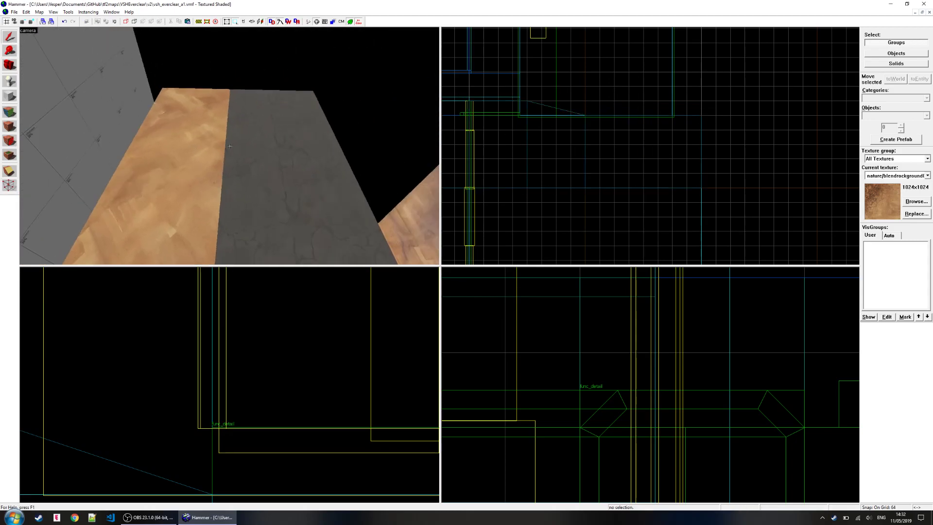
- Examine how the extended dirt strip and the concrete slab meet behind the fence and beside the building
{"action": "key", "text": "s"}
{"action": "key", "text": "z"}
{"action": "key", "text": "s"}
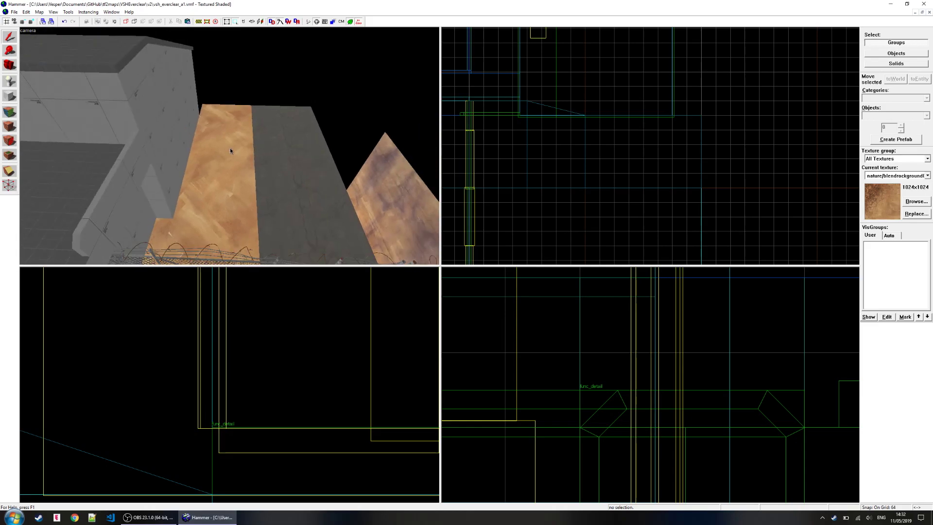
{"action": "key", "text": "z"}
{"action": "key", "text": "w"}
{"action": "key", "text": "w"}
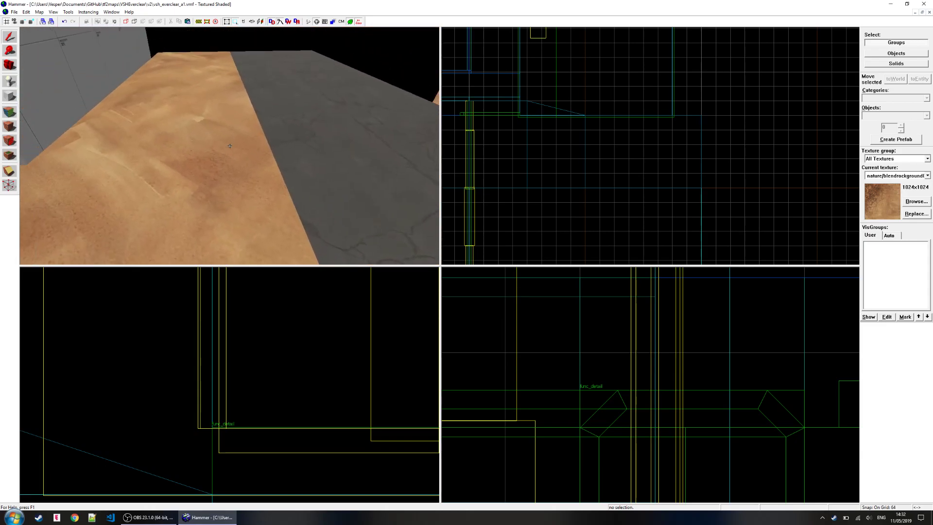
{"action": "key", "text": "s"}
{"action": "key", "text": "w"}
{"action": "key", "text": "z"}
- Create a 1024 × 32 × 8 unit block textured tools/toolsnodraw along the seam between the concrete slab and the dirt strip
{"action": "left_click", "coordinate": [248, 150]}
{"action": "key", "text": "ctrl+e"}
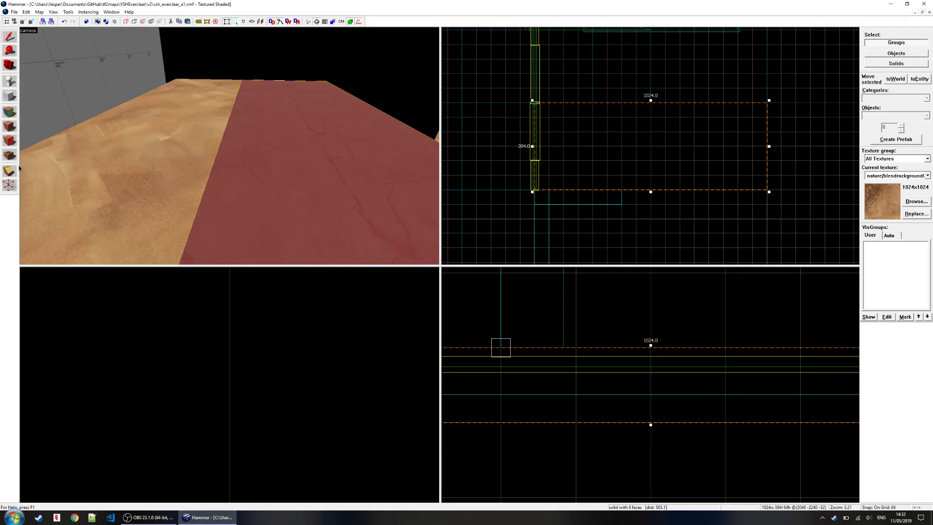
{"action": "left_click", "coordinate": [907, 175]}
{"action": "left_click", "coordinate": [894, 246]}
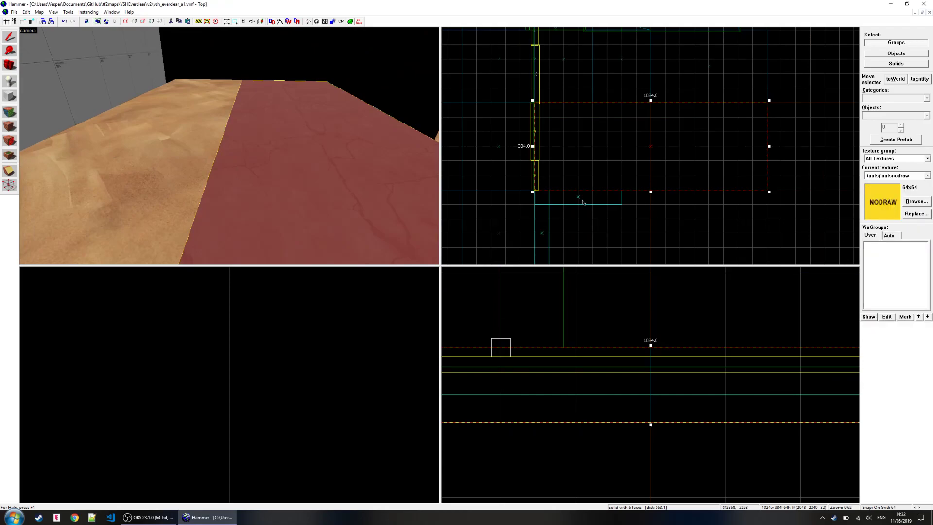
{"action": "left_click", "coordinate": [7, 94]}
{"action": "scroll", "coordinate": [235, 388], "scroll_direction": "down", "scroll_amount": 14}
{"action": "middle_click_drag", "start_coordinate": [189, 409], "coordinate": [147, 425]}
{"action": "scroll", "coordinate": [215, 410], "scroll_direction": "up", "scroll_amount": 8}
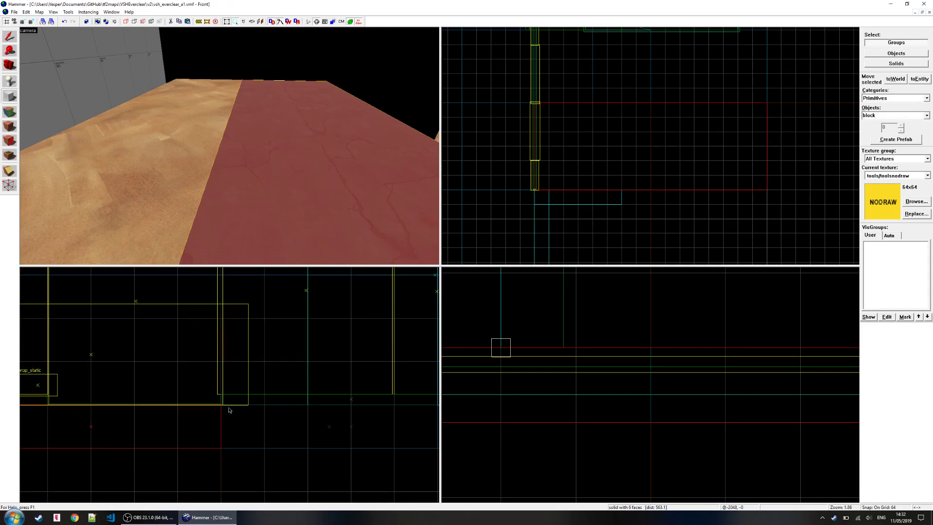
{"action": "key", "text": "["}
{"action": "key", "text": "["}
{"action": "key", "text": "["}
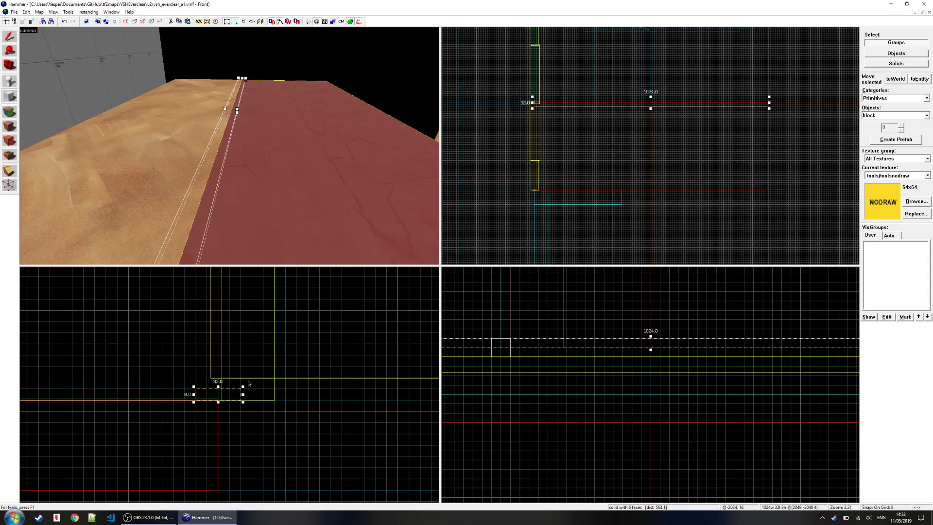
{"action": "key", "text": "Return"}
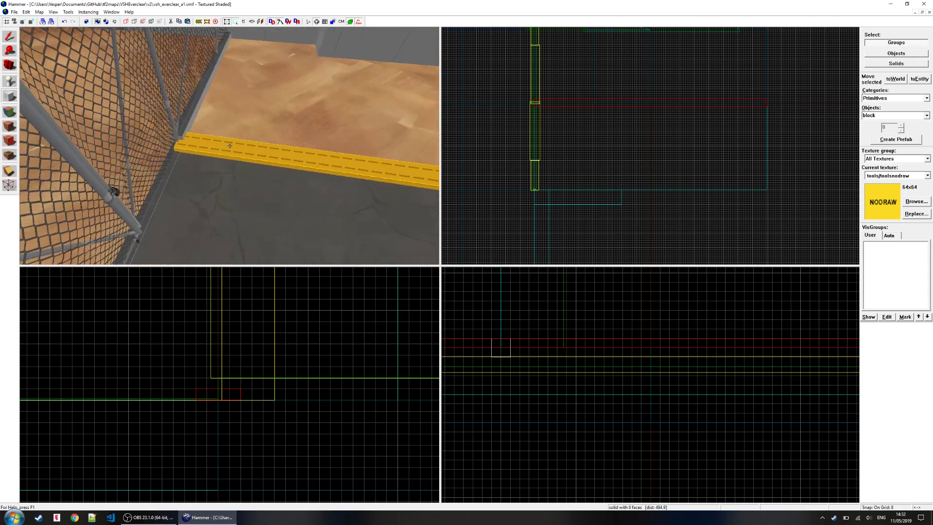
- Move the nodraw curb block 16 units toward the dirt strip and 8 units outward from the fence line
{"action": "key", "text": "w"}
{"action": "key", "text": "z"}
{"action": "left_click", "coordinate": [10, 36]}
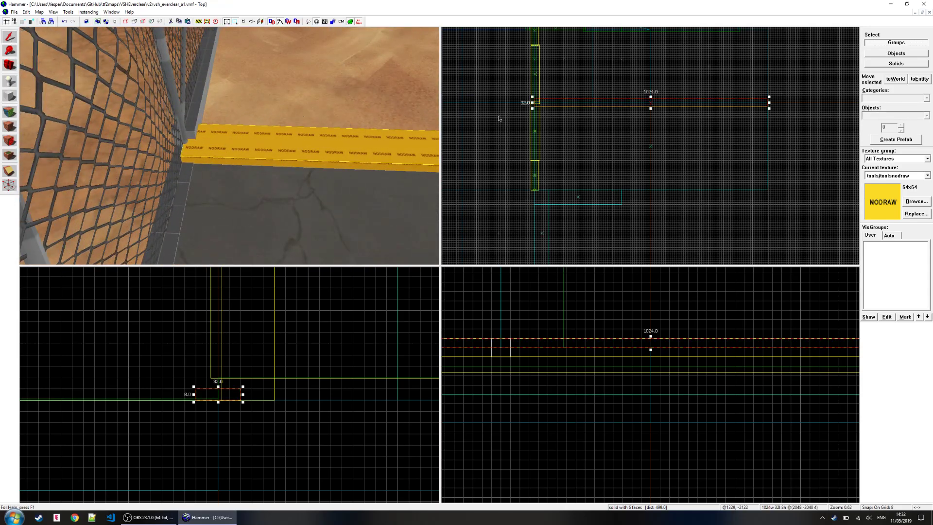
{"action": "scroll", "coordinate": [547, 97], "scroll_direction": "up", "scroll_amount": 8}
{"action": "mouse_move", "coordinate": [536, 118]}
{"action": "left_mouse_down"}
{"action": "mouse_move", "coordinate": [554, 115]}
{"action": "mouse_move", "coordinate": [551, 104]}
{"action": "mouse_move", "coordinate": [537, 104]}
{"action": "left_mouse_up"}
{"action": "key", "text": "d"}
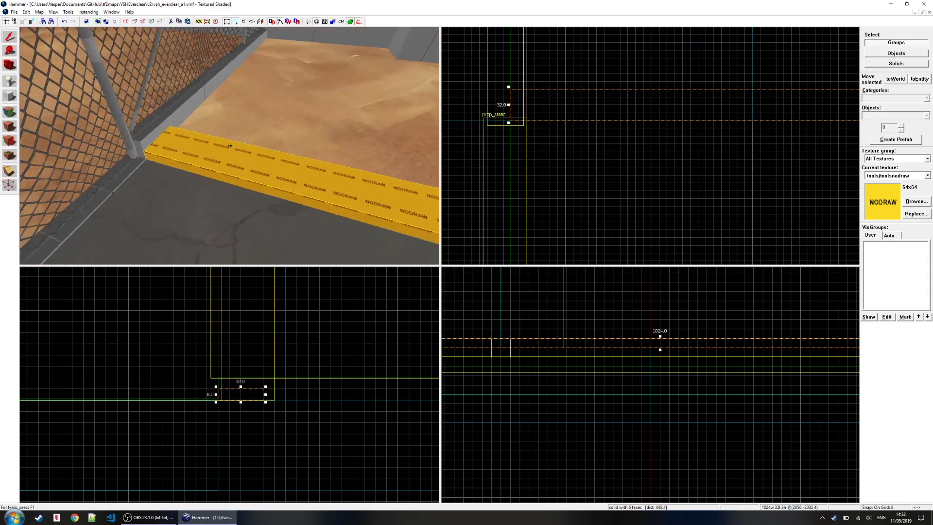
- Sample the dev/reflectivity_30 material from the fence base and apply it to the curb block
{"action": "key", "text": "w"}
{"action": "key", "text": "z"}
{"action": "left_click", "coordinate": [10, 113]}
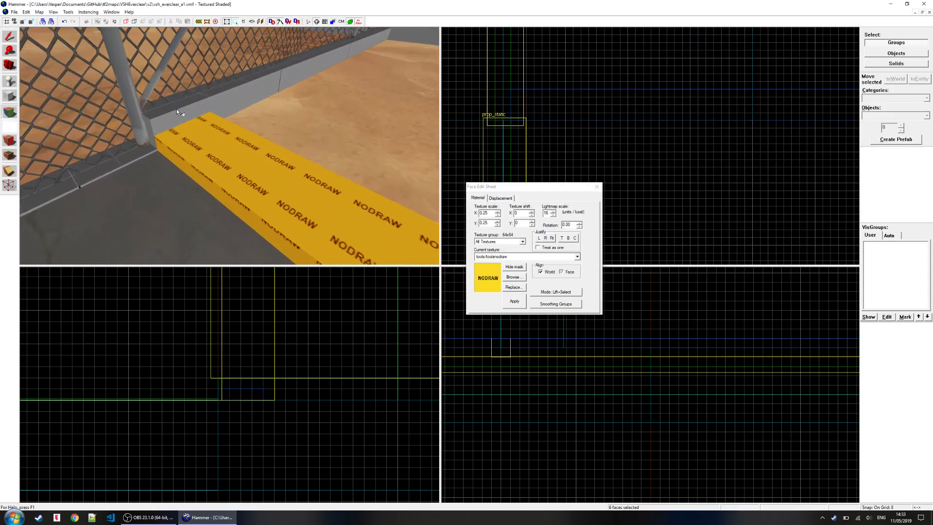
{"action": "left_click", "coordinate": [175, 108]}
{"action": "key", "text": "d"}
{"action": "key", "text": "z"}
{"action": "right_click", "coordinate": [236, 164]}
{"action": "left_click", "coordinate": [597, 186]}
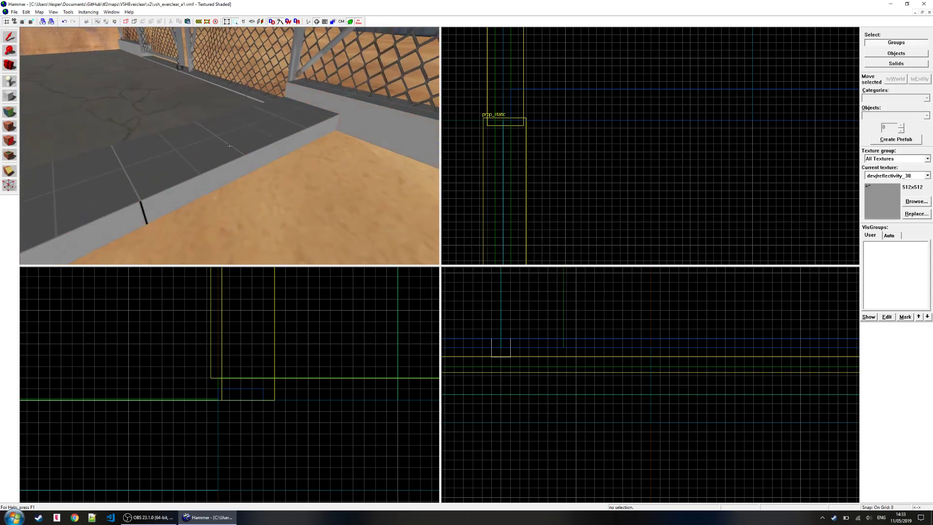
- Copy the 384-unit rock wall piece twice, end to end, along the outer edge of the concrete slab
{"action": "key", "text": "z"}
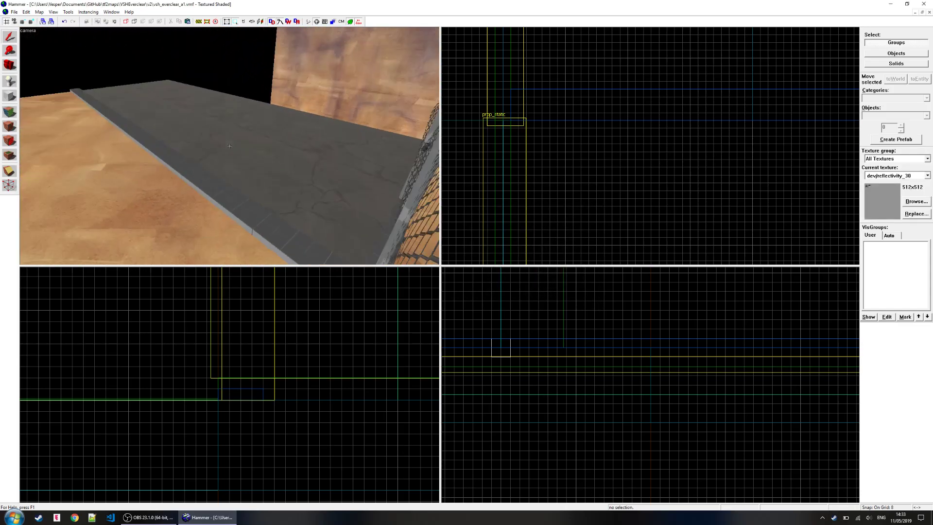
{"action": "key", "text": "s"}
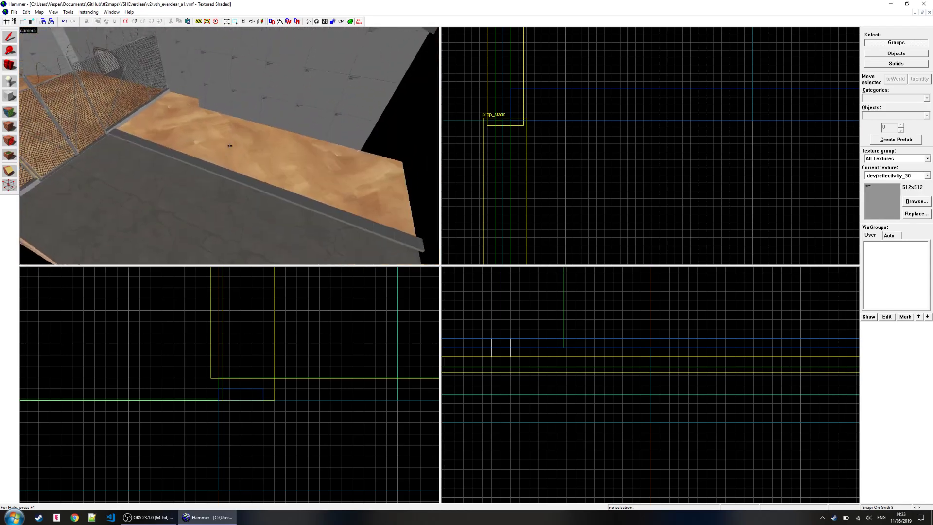
{"action": "key", "text": "s"}
{"action": "key", "text": "s"}
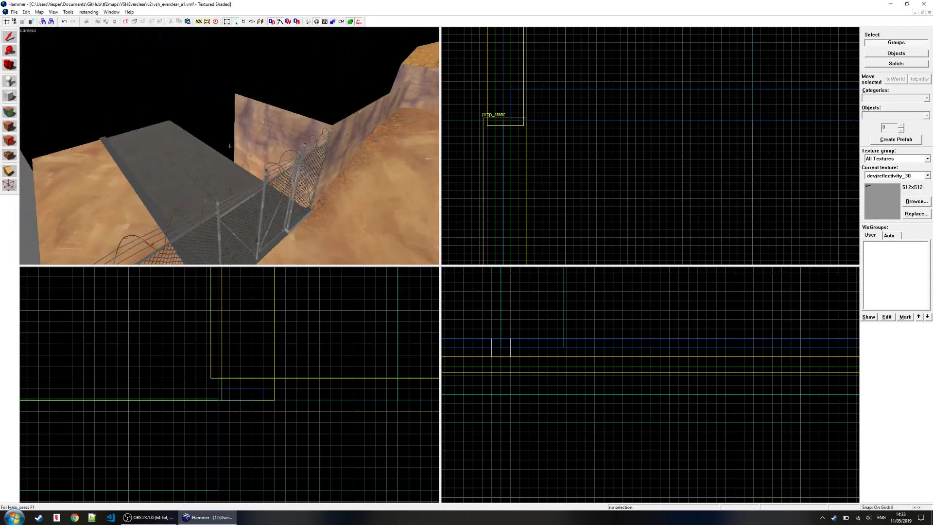
{"action": "key", "text": "z"}
{"action": "left_click", "coordinate": [243, 152]}
{"action": "key", "text": "ctrl+e"}
{"action": "scroll", "coordinate": [602, 180], "scroll_direction": "down", "scroll_amount": 4}
{"action": "middle_click_drag", "start_coordinate": [616, 192], "coordinate": [537, 195]}
{"action": "scroll", "coordinate": [622, 183], "scroll_direction": "down", "scroll_amount": 3}
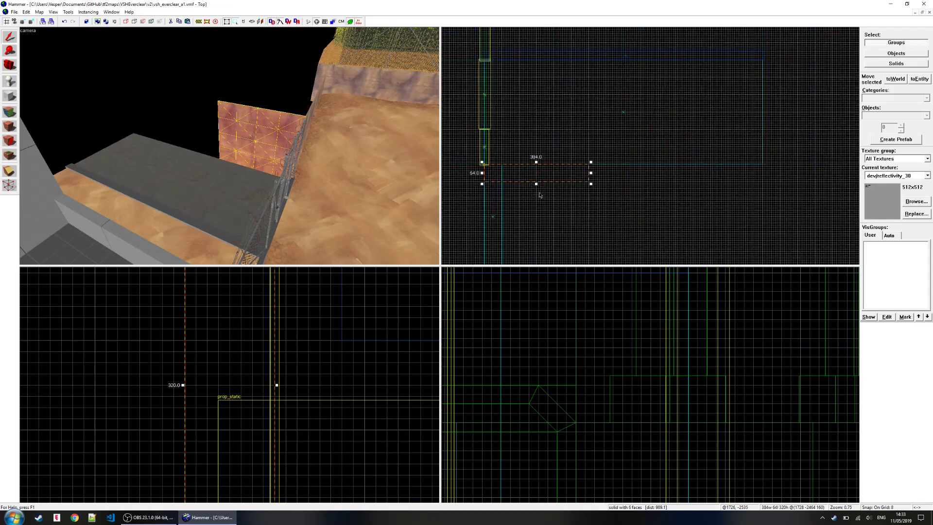
{"action": "key", "text": "bracketright"}
{"action": "key", "text": "bracketright"}
{"action": "key", "text": "bracketright"}
{"action": "scroll", "coordinate": [584, 198], "scroll_direction": "down", "scroll_amount": 2}
{"action": "left_click_drag", "start_coordinate": [556, 184], "coordinate": [709, 185], "text": "shift"}
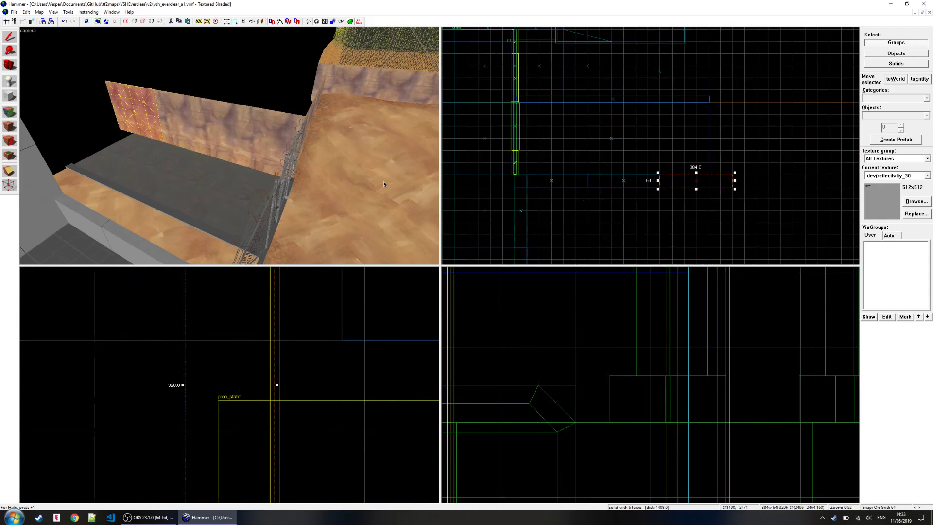
- Select the rock wall displacement faces along the slab and the adjoining yard side, and open Paint Geometry for them
{"action": "key", "text": "z"}
{"action": "key", "text": "d"}
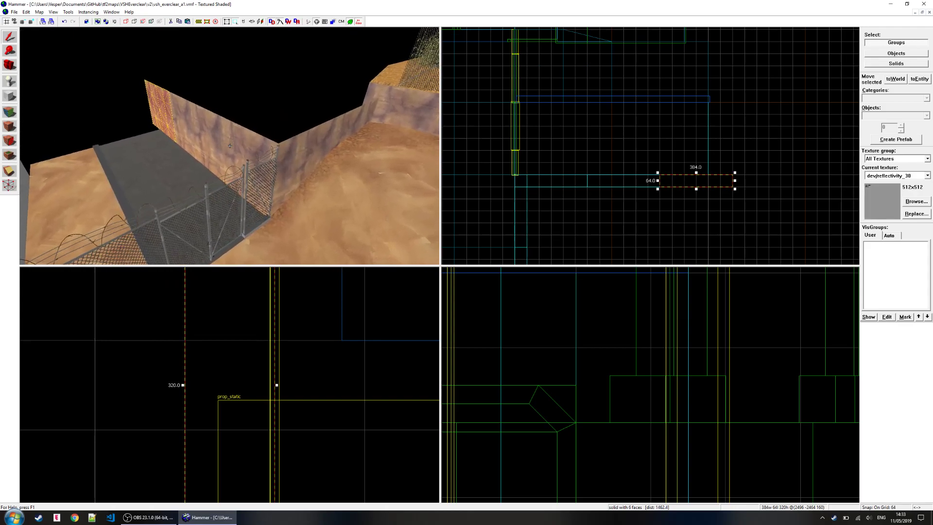
{"action": "key", "text": "z"}
{"action": "left_click", "coordinate": [14, 114]}
{"action": "left_click", "coordinate": [190, 156]}
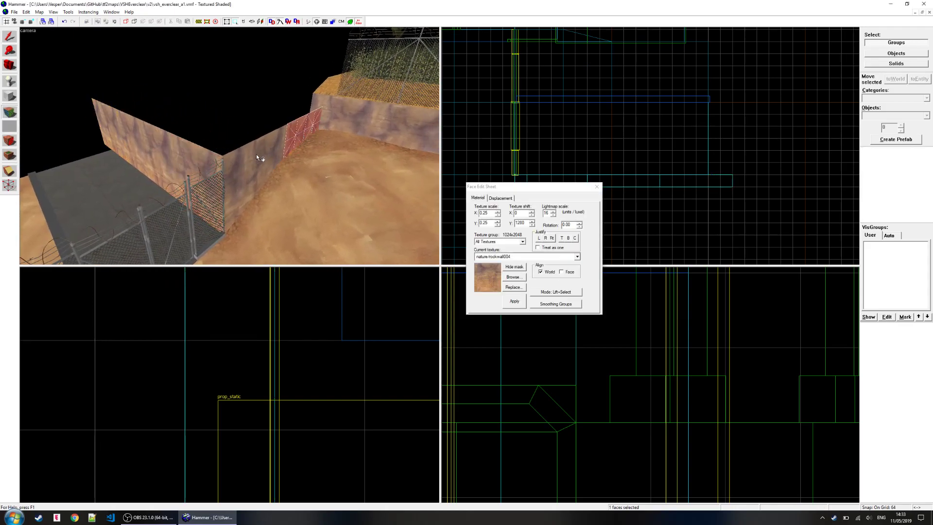
{"action": "left_click", "coordinate": [499, 197]}
{"action": "left_click", "coordinate": [505, 214]}
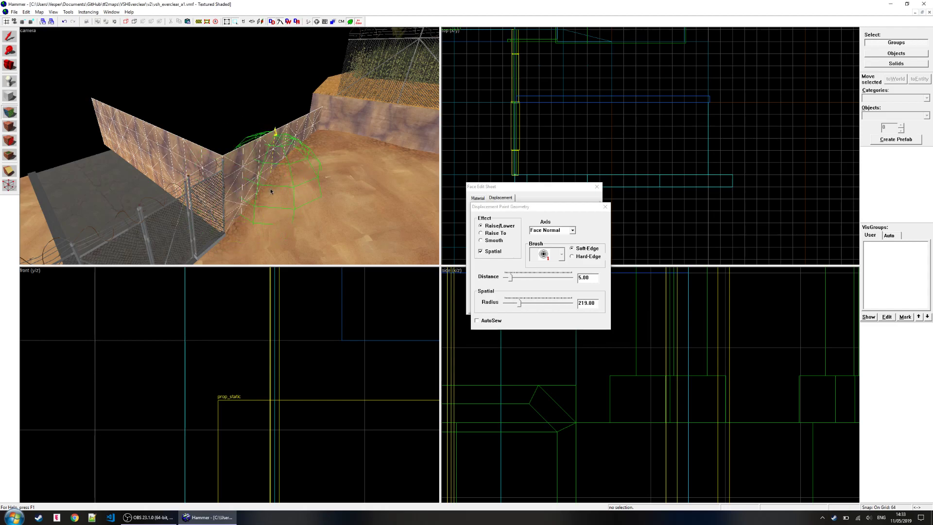
- Set the Paint Geometry spatial radius to 202 to suit the rock wall's height
{"action": "key", "text": "z"}
{"action": "key", "text": "d"}
{"action": "key", "text": "z"}
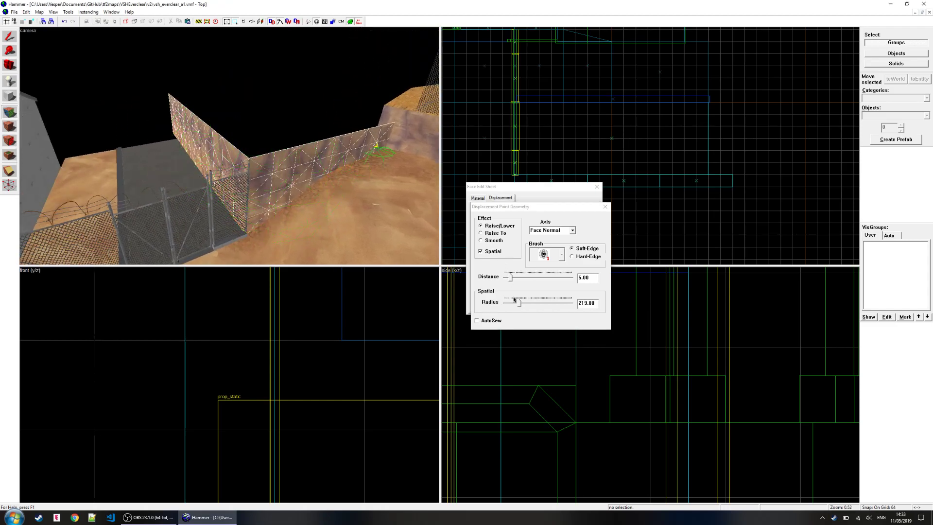
{"action": "left_click_drag", "start_coordinate": [520, 304], "coordinate": [516, 304]}
{"action": "key", "text": "z"}
{"action": "key", "text": "z"}
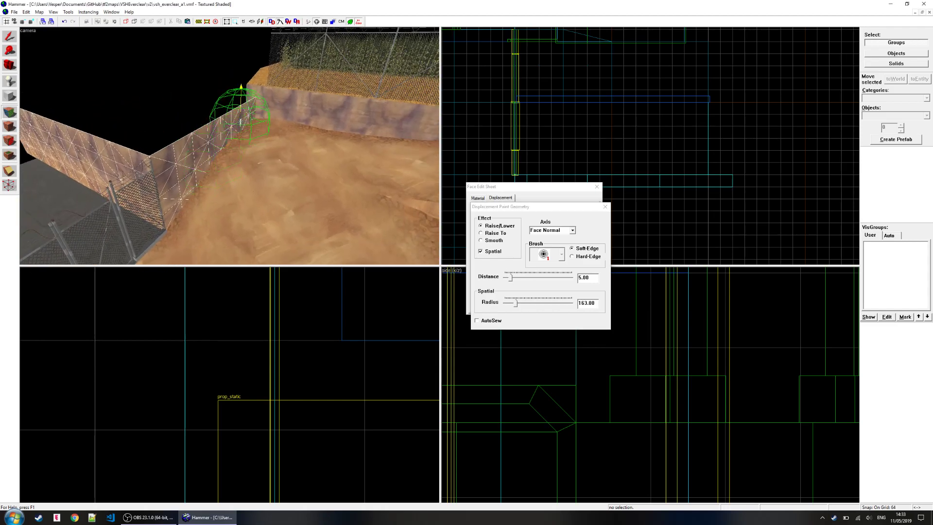
{"action": "key", "text": "z"}
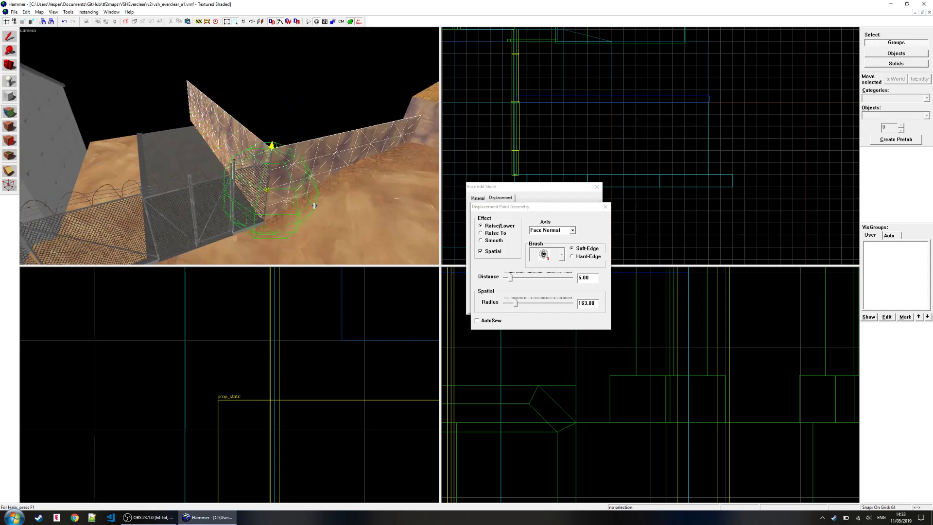
{"action": "left_click_drag", "start_coordinate": [515, 304], "coordinate": [517, 304]}
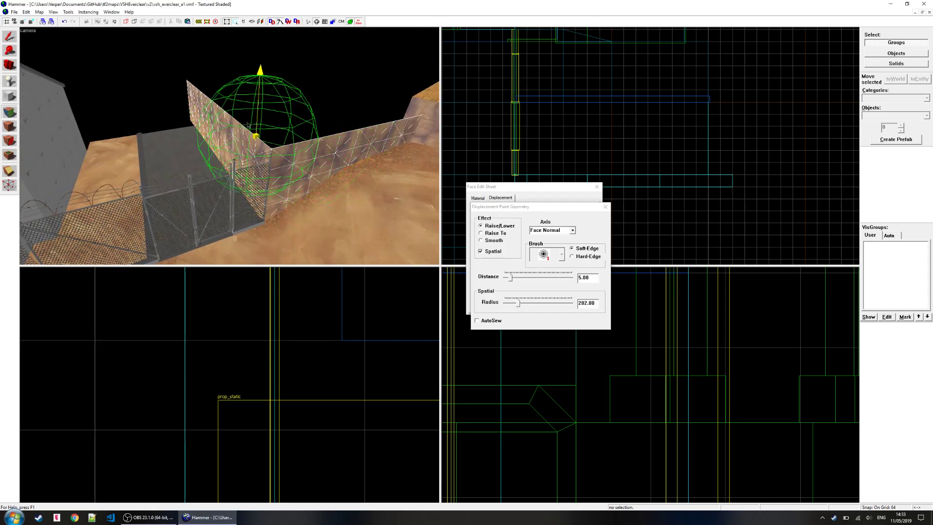
- Set the paint axis to Y-Axis and sculpt the rock wall beside the concrete slab into an uneven curve
{"action": "left_click", "coordinate": [571, 231]}
{"action": "left_click", "coordinate": [542, 251]}
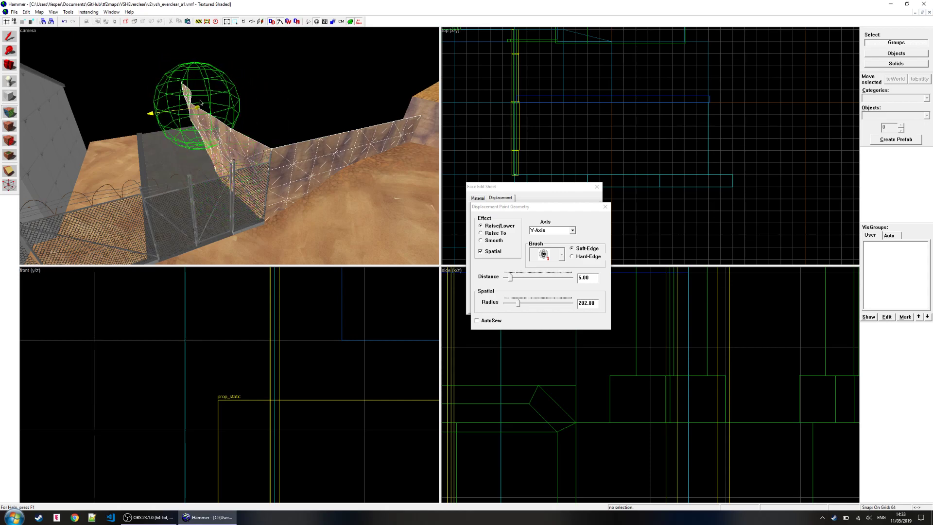
{"action": "key", "text": "z"}
{"action": "key", "text": "a"}
{"action": "key", "text": "z"}
{"action": "mouse_move", "coordinate": [239, 86]}
{"action": "right_mouse_down"}
{"action": "mouse_move", "coordinate": [290, 95]}
{"action": "mouse_move", "coordinate": [230, 81]}
{"action": "right_mouse_up"}
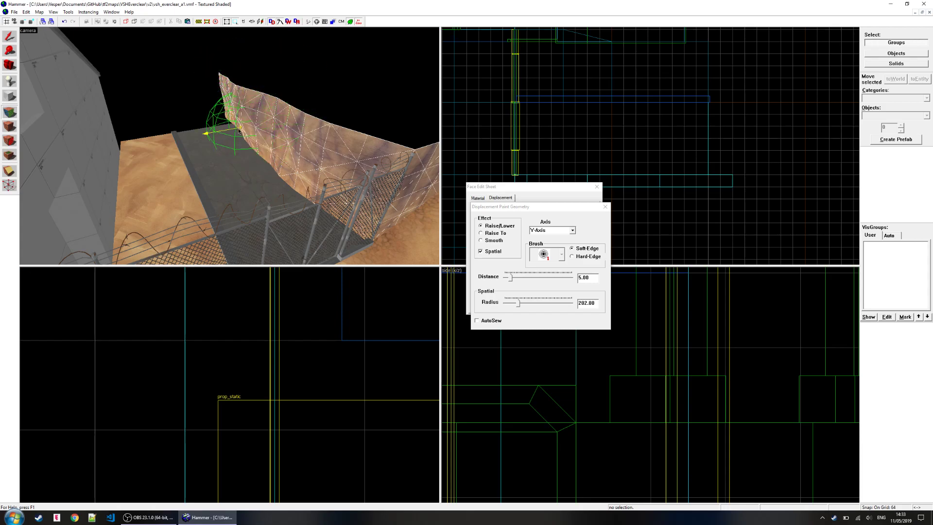
{"action": "key", "text": "z"}
{"action": "key", "text": "s"}
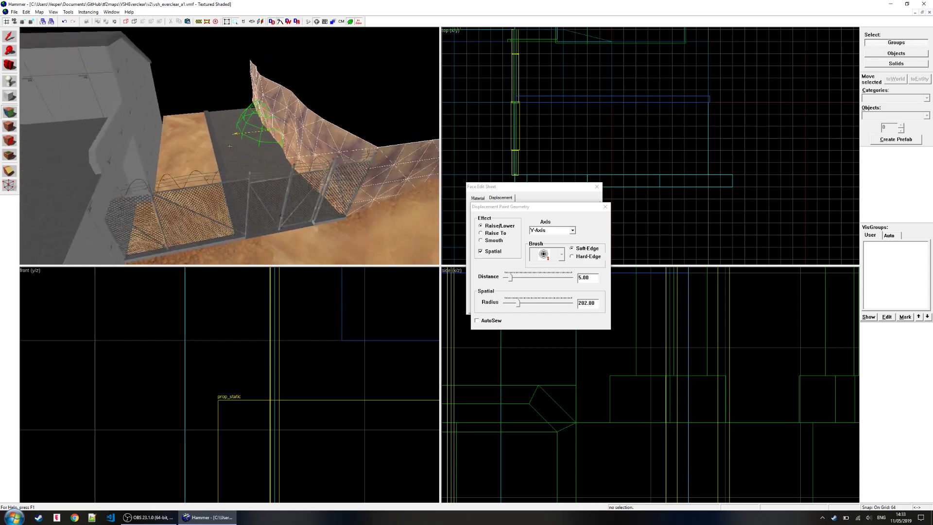
{"action": "key", "text": "z"}
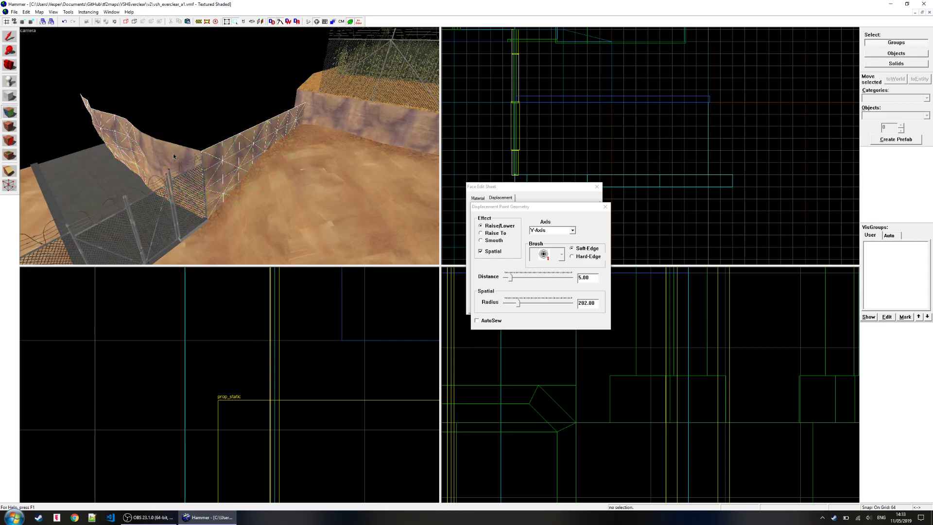
- Set the paint axis to X-Axis and bend the yard-side rock wall into a curve between the fence and the cliff
{"action": "left_click", "coordinate": [572, 229]}
{"action": "left_click", "coordinate": [539, 236]}
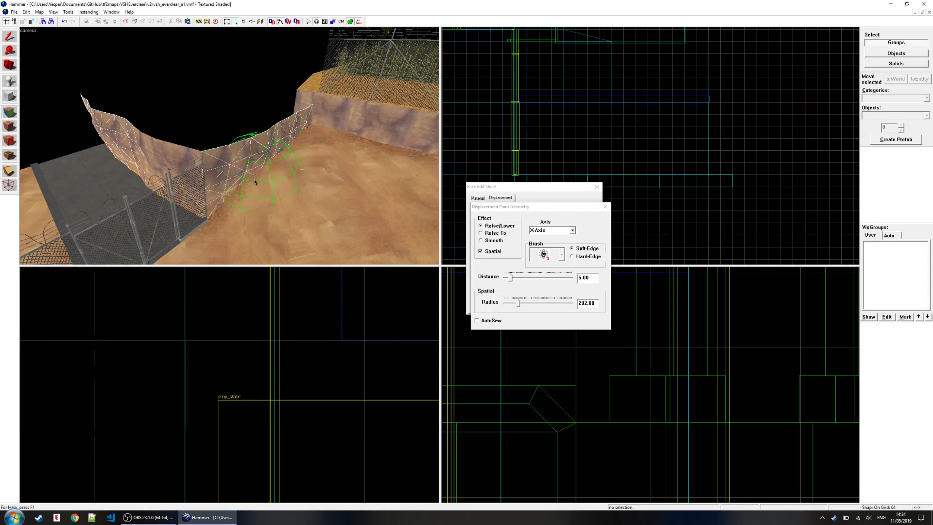
{"action": "mouse_move", "coordinate": [282, 145]}
{"action": "right_mouse_down"}
{"action": "mouse_move", "coordinate": [313, 114]}
{"action": "mouse_move", "coordinate": [271, 134]}
{"action": "mouse_move", "coordinate": [311, 111]}
{"action": "right_mouse_up"}
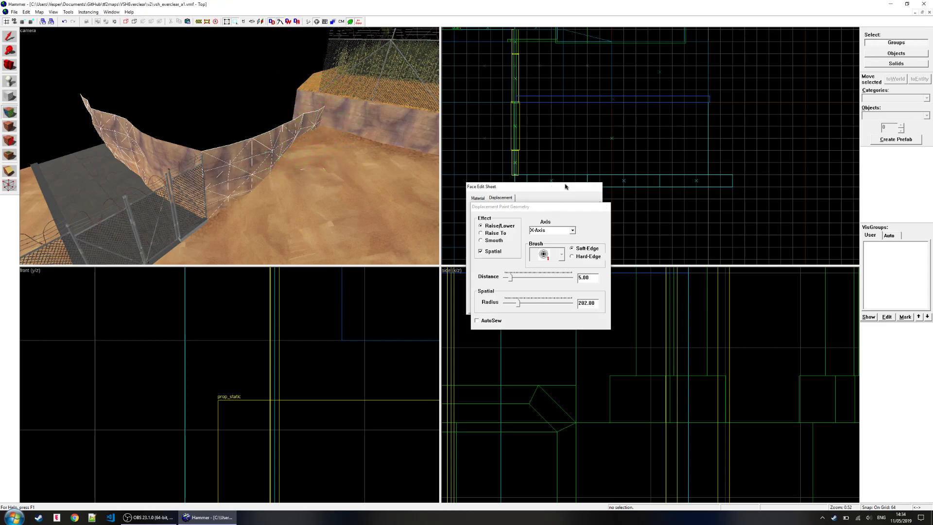
{"action": "left_click", "coordinate": [596, 186]}
- Select the sculpted rock wall displacements and sew their shared edges together
{"action": "key", "text": "z"}
{"action": "key", "text": "z"}
{"action": "left_click", "coordinate": [9, 112]}
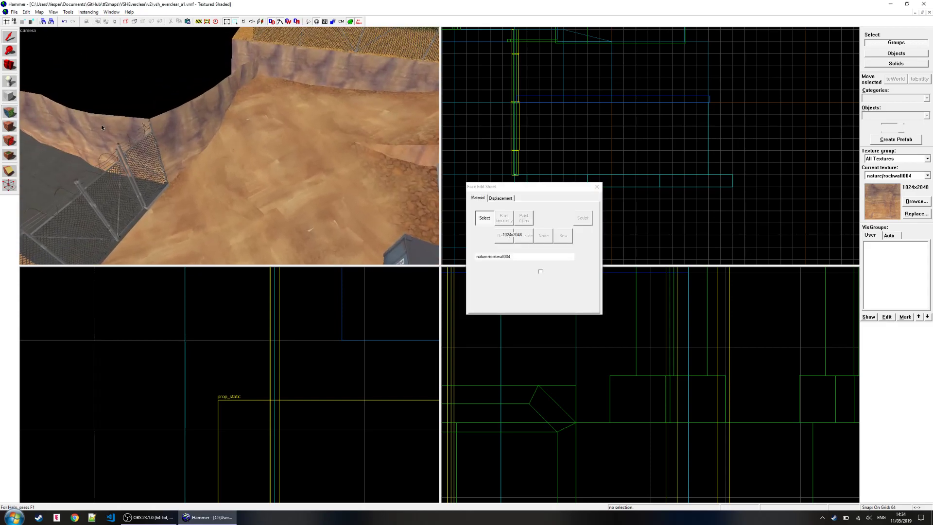
{"action": "left_click", "coordinate": [101, 127]}
{"action": "left_click", "coordinate": [500, 198]}
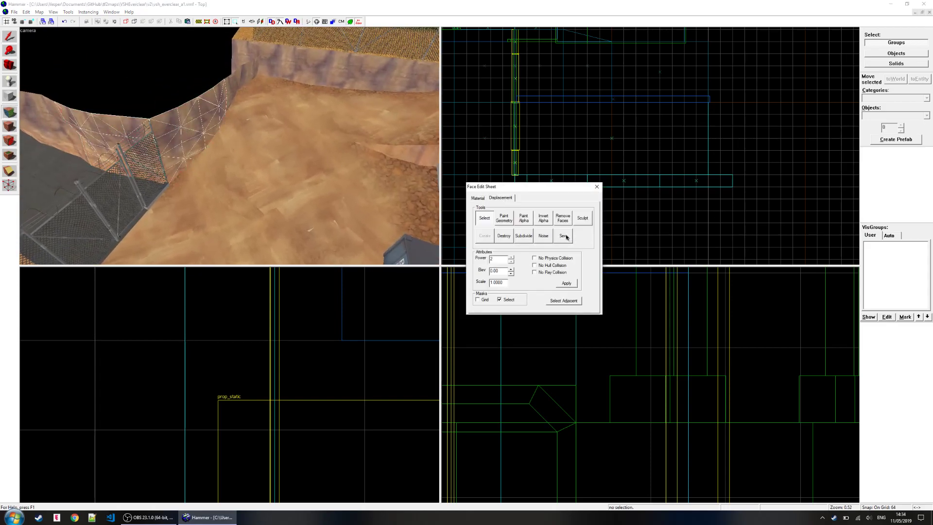
{"action": "left_click", "coordinate": [596, 187]}
- Examine the curved rock walls from the yard and the slab, including where they meet the fence and the cliff
{"action": "key", "text": "z"}
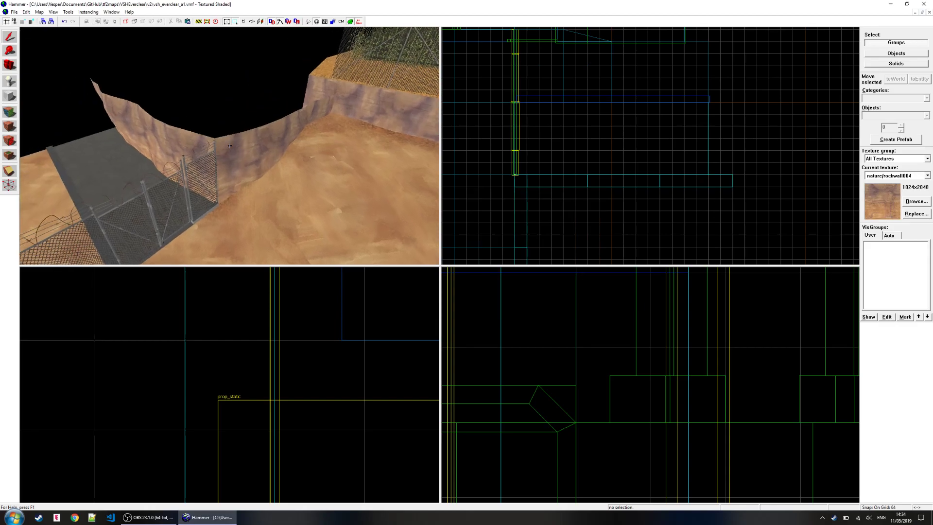
{"action": "key", "text": "s"}
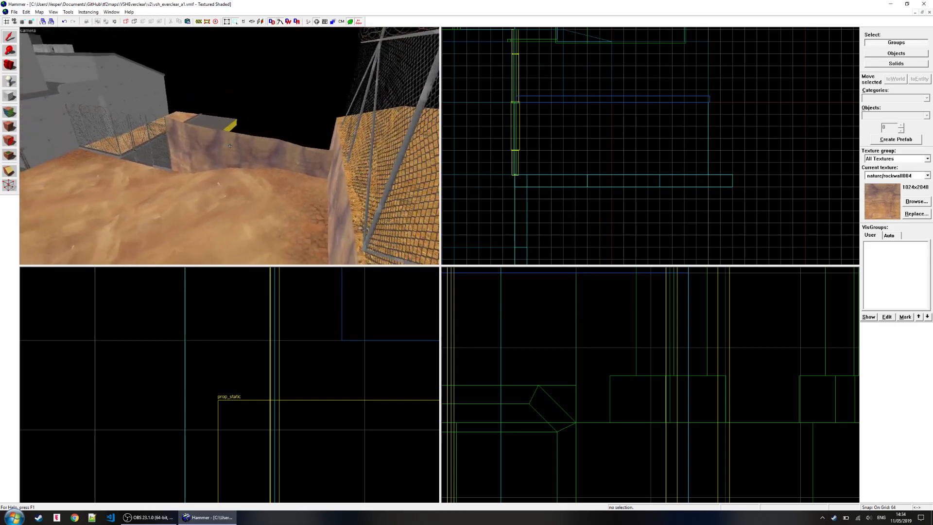
{"action": "key", "text": "w"}
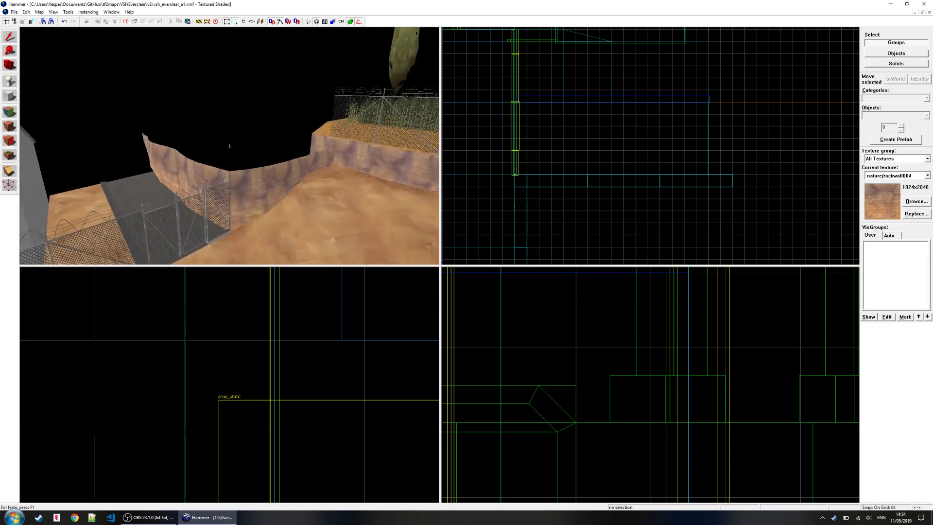
{"action": "key", "text": "z"}
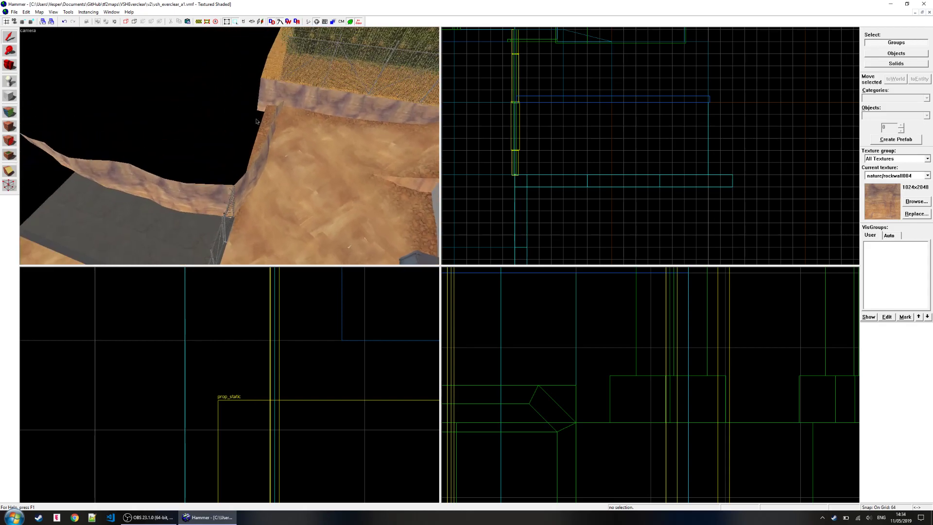
{"action": "key", "text": "z"}
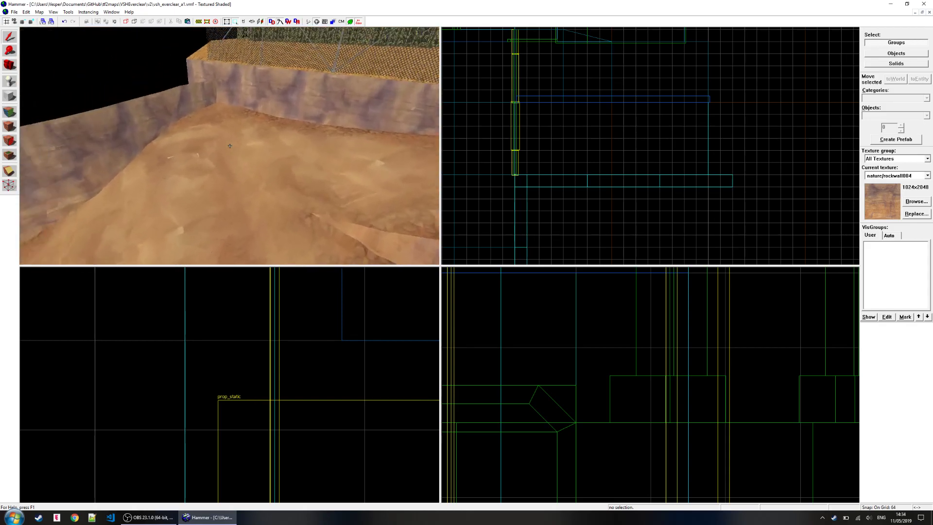
{"action": "key", "text": "w"}
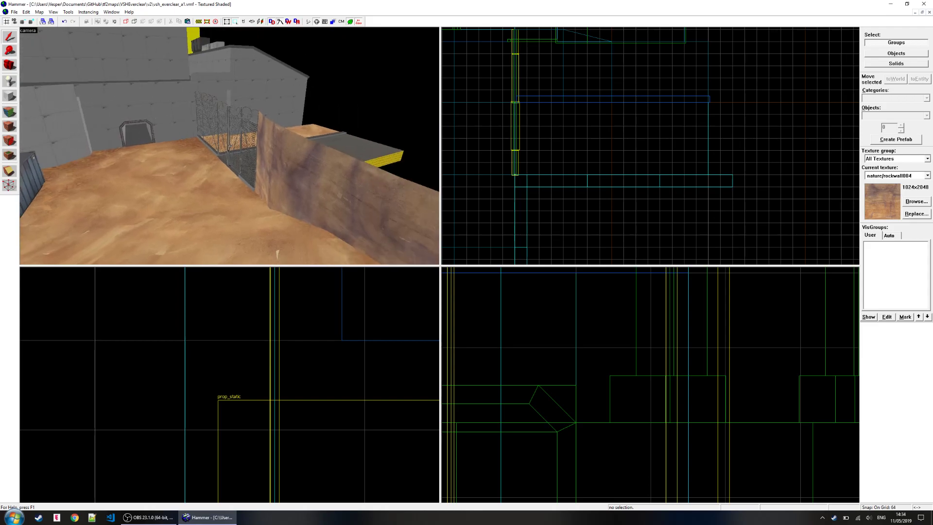
- Examine the curved rock walls from several sides, comparing their outline with the slab, the yard and the fenced cliff
{"action": "key", "text": "w"}
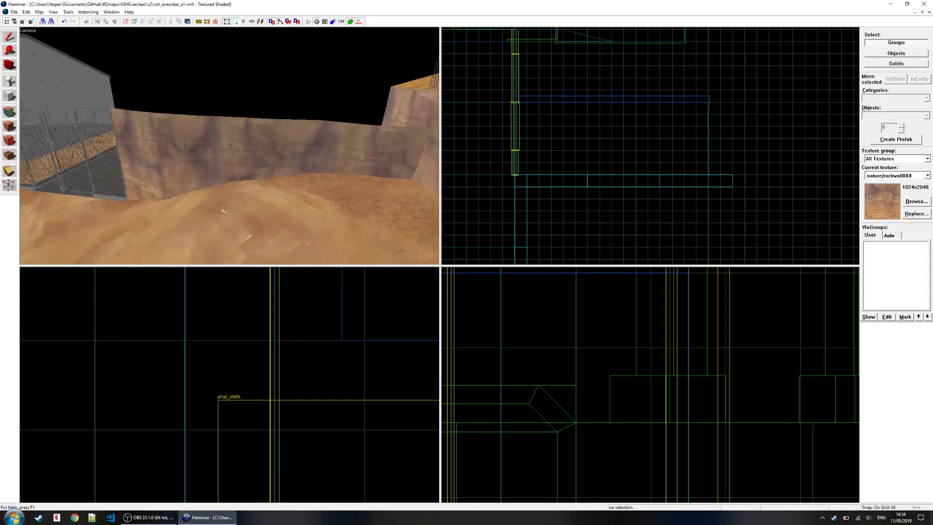
{"action": "key", "text": "s"}
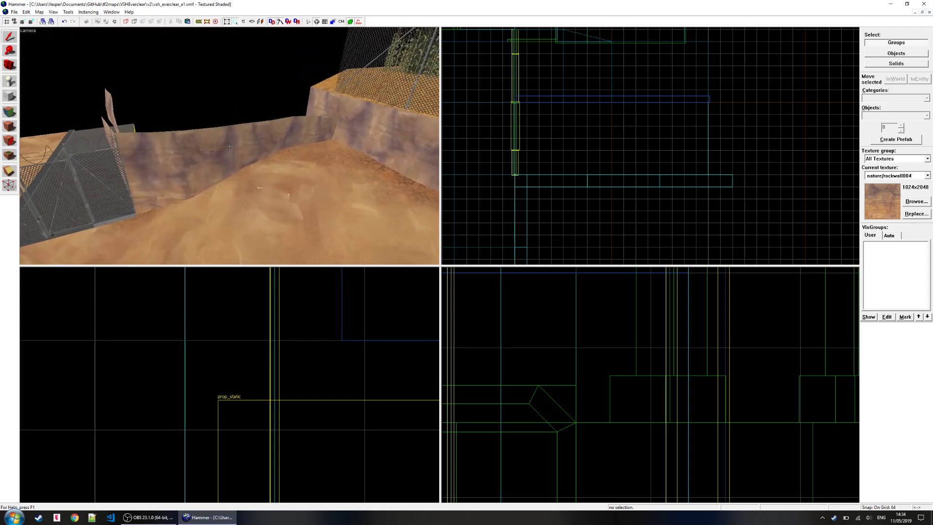
{"action": "key", "text": "s"}
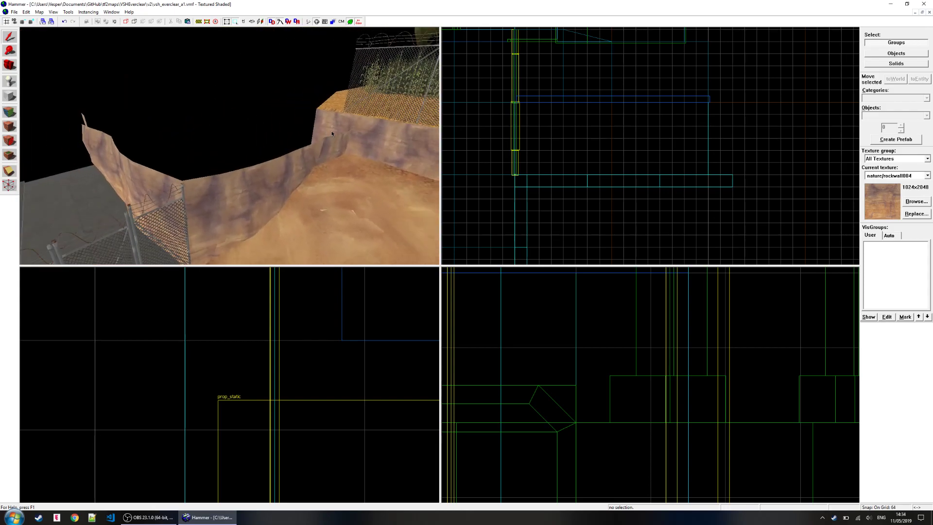
{"action": "key", "text": "s"}
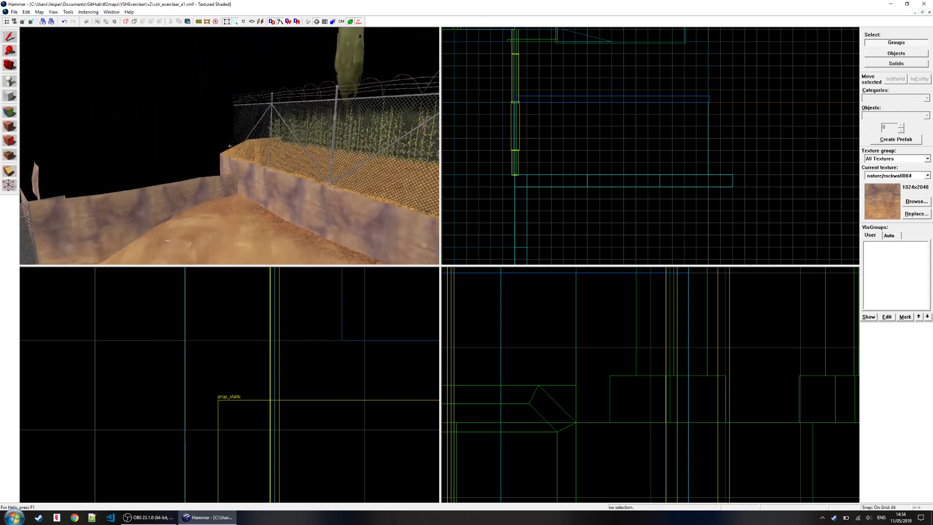
{"action": "key", "text": "w"}
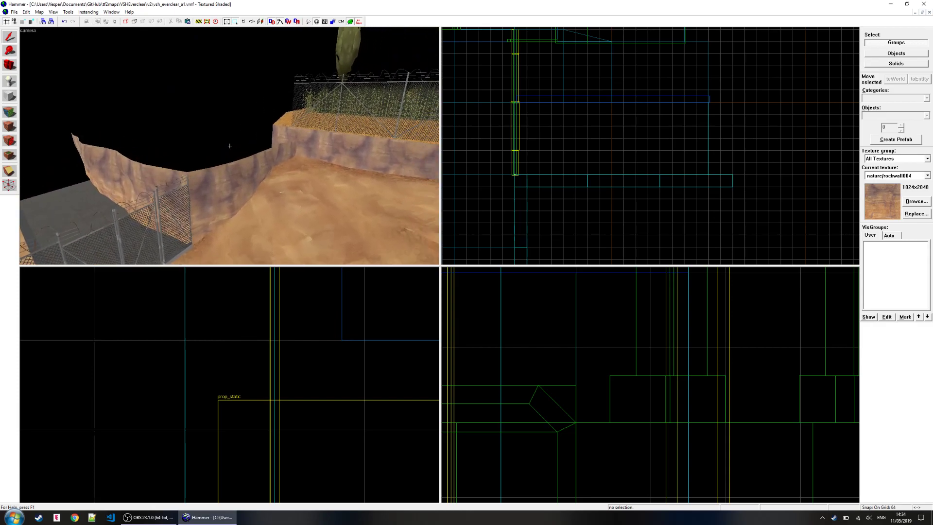
{"action": "key", "text": "s"}
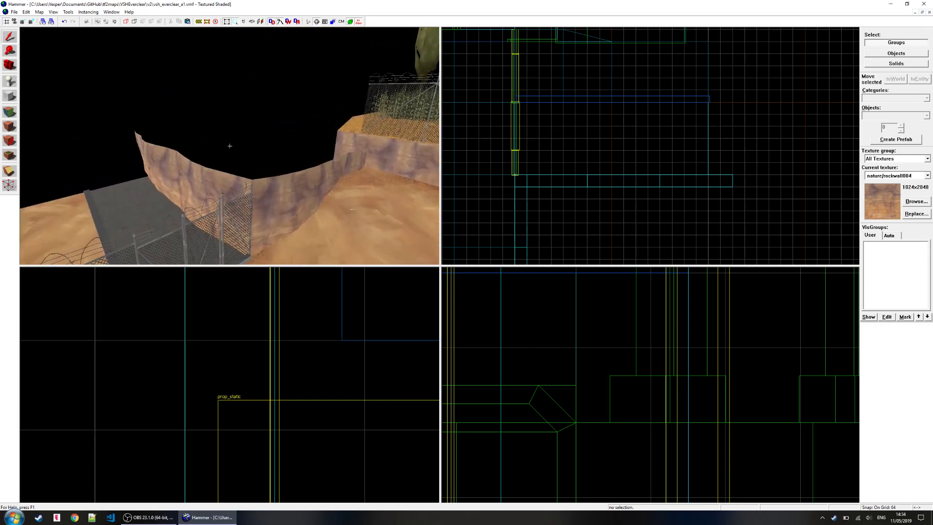
{"action": "key", "text": "s"}
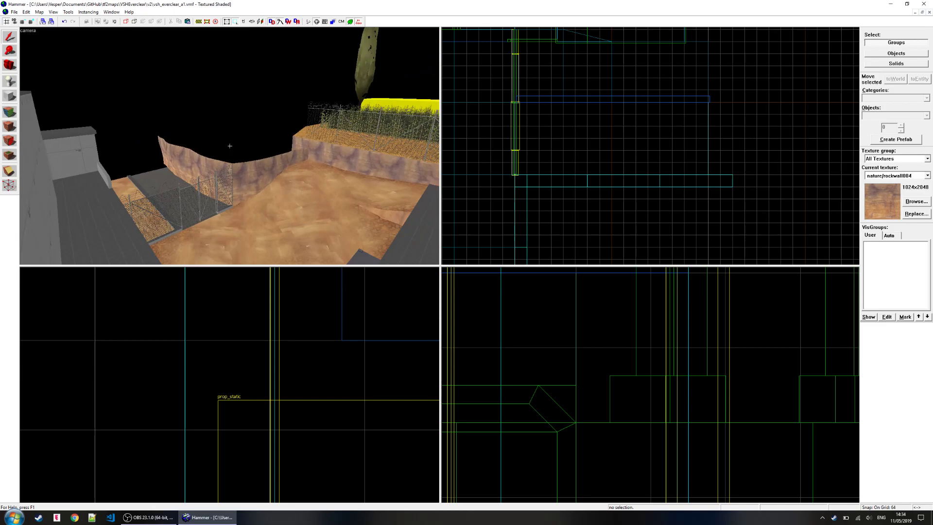
{"action": "key", "text": "w"}
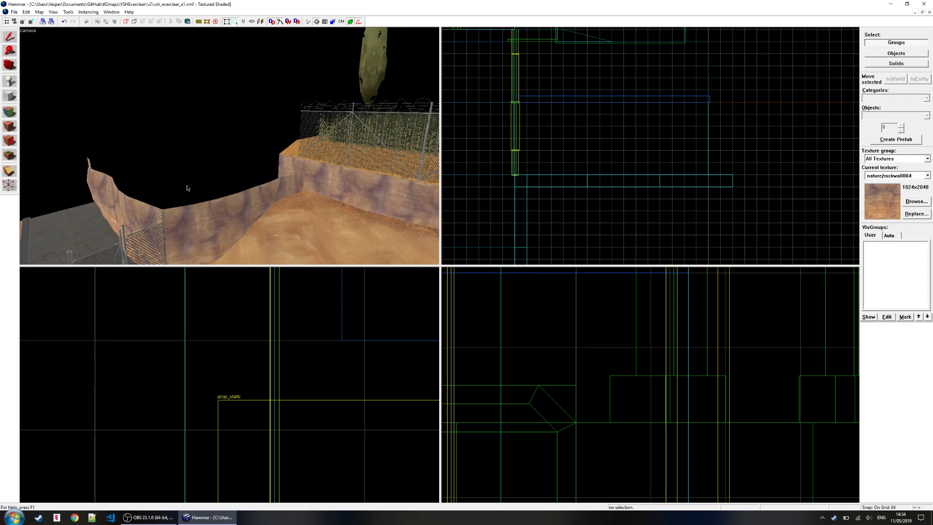
{"action": "key", "text": "s"}
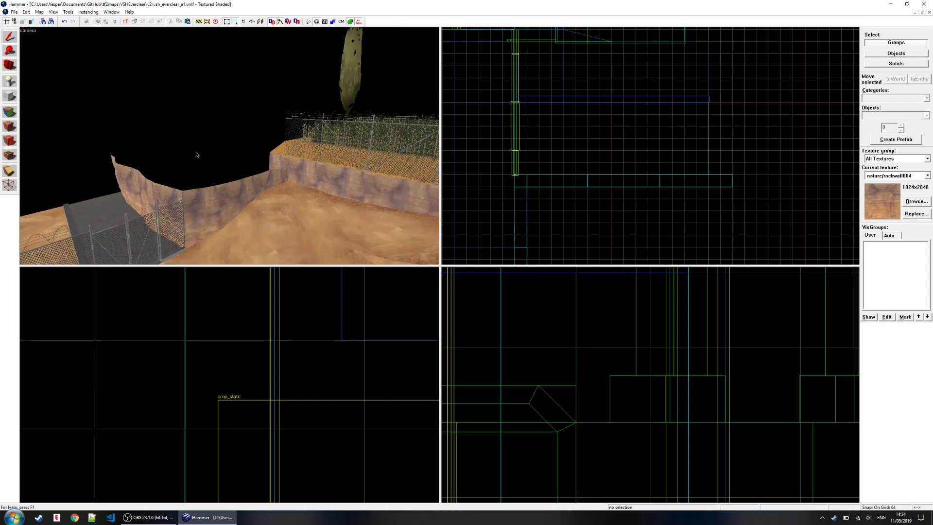
{"action": "key", "text": "w"}
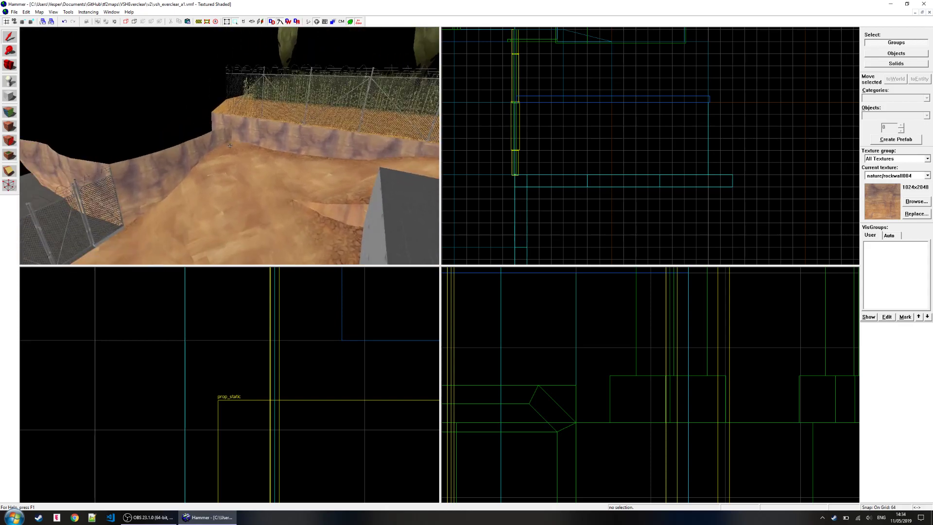
{"action": "key", "text": "w"}
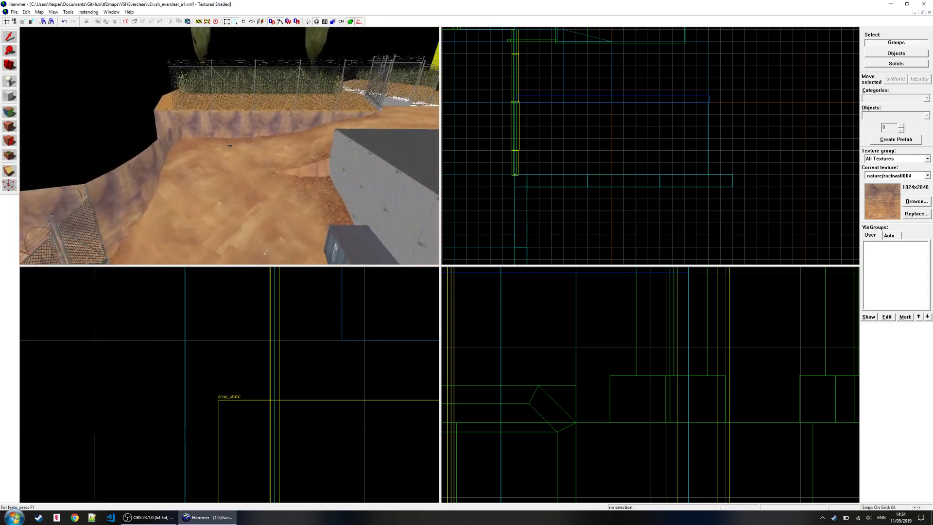
{"action": "key", "text": "d"}
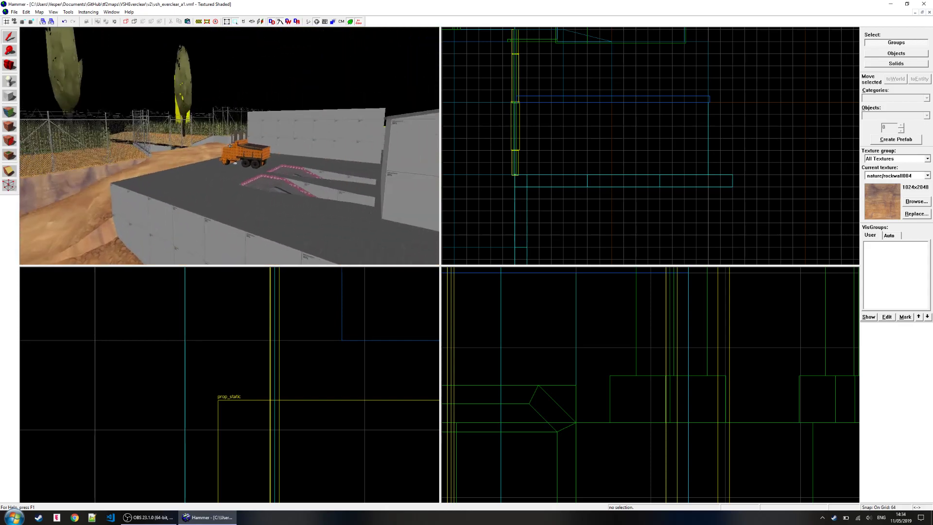
{"action": "key", "text": "z"}
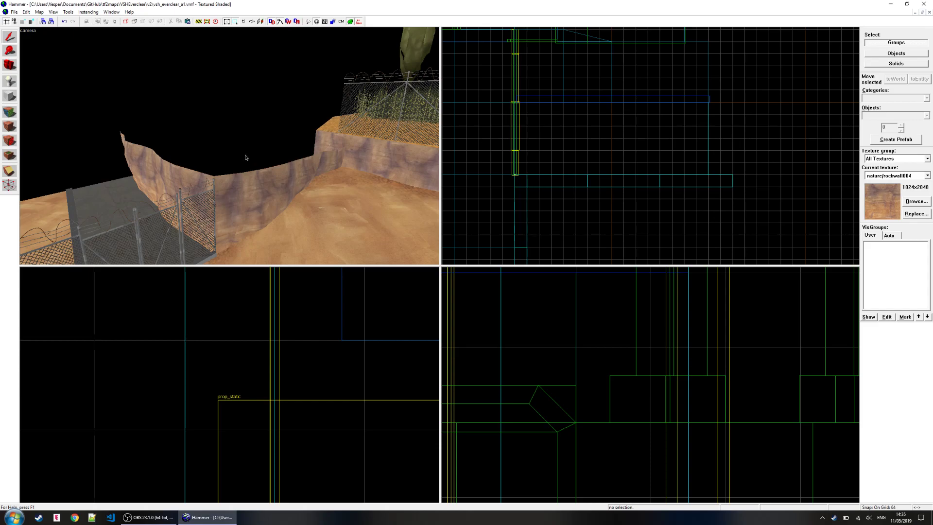
{"action": "key", "text": "z"}
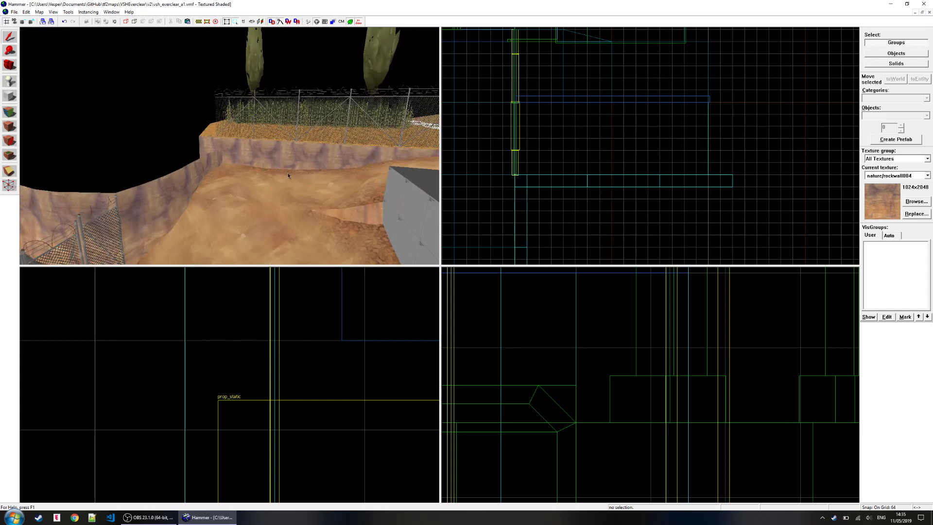
{"action": "key", "text": "z"}
- Inspect up close the corner where the fence's concrete base meets the rock wall and the dirt ground
{"action": "key", "text": "w"}
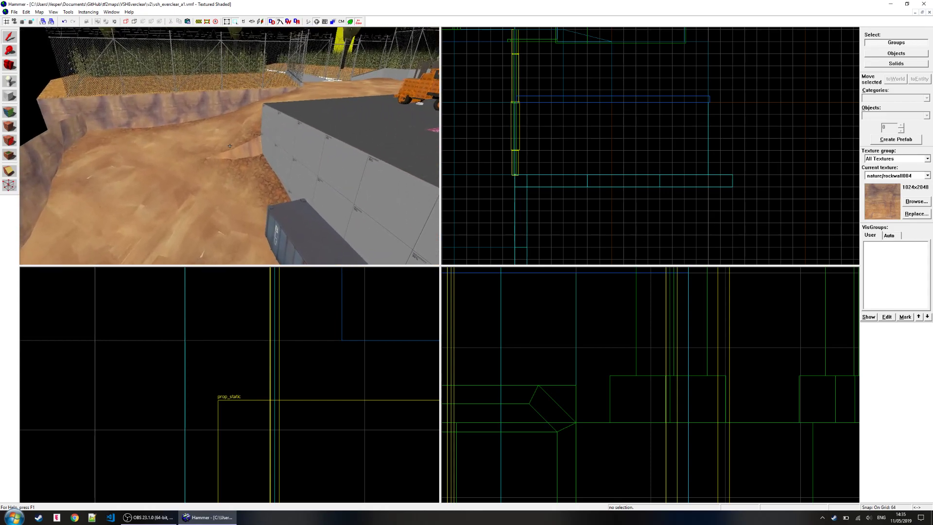
{"action": "key", "text": "w"}
{"action": "key", "text": "w"}
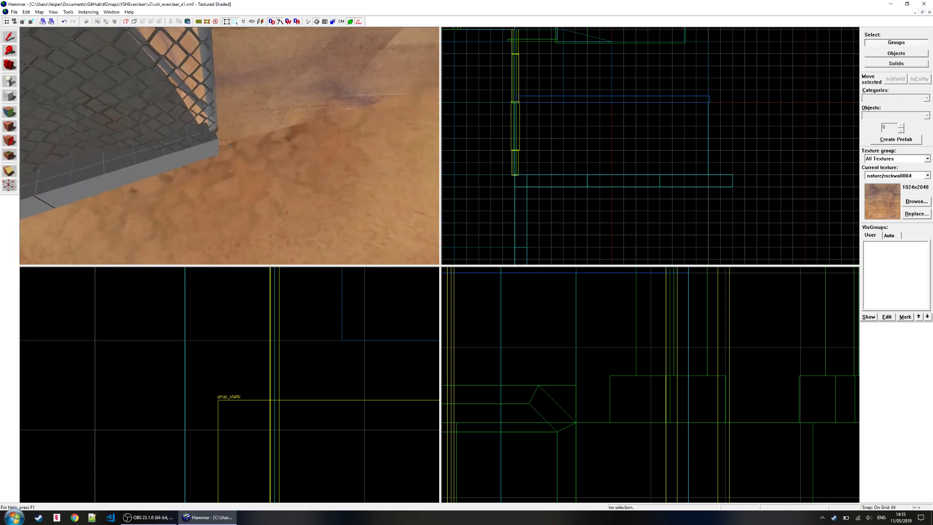
{"action": "key", "text": "w"}
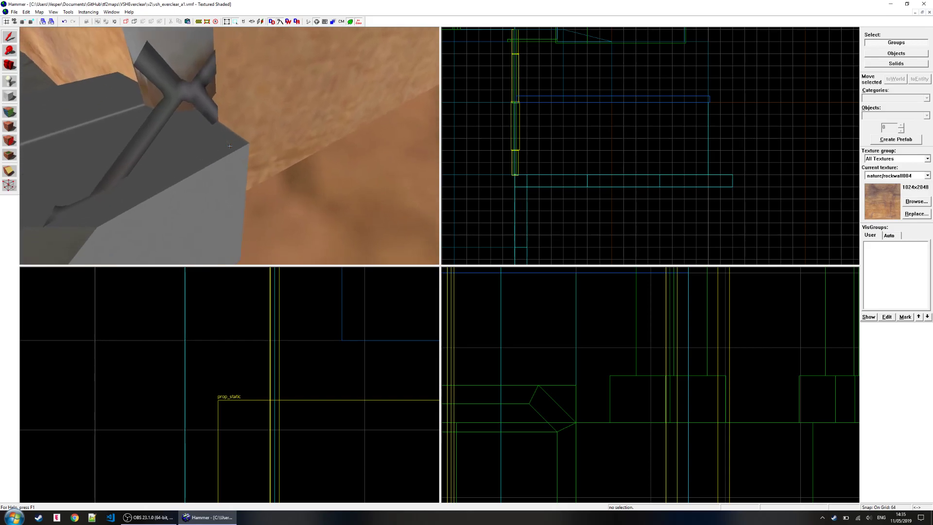
{"action": "key", "text": "w"}
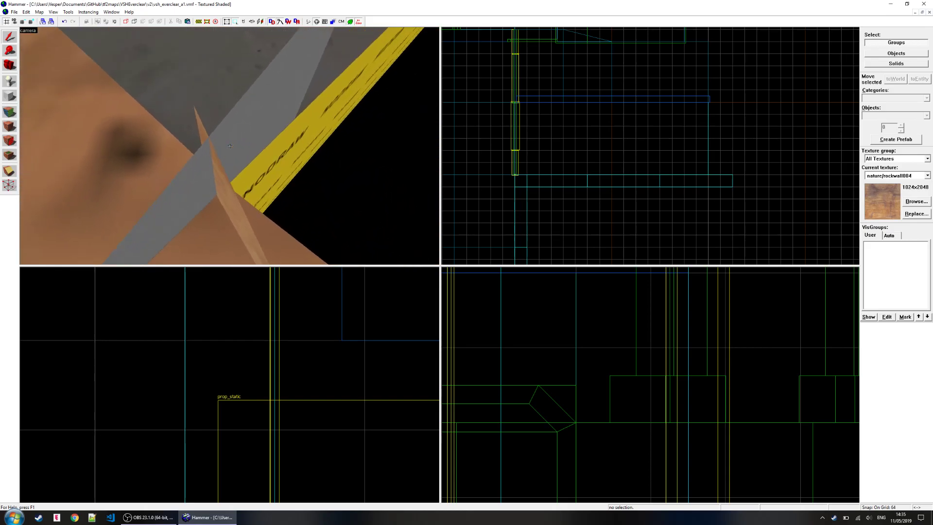
{"action": "key", "text": "s"}
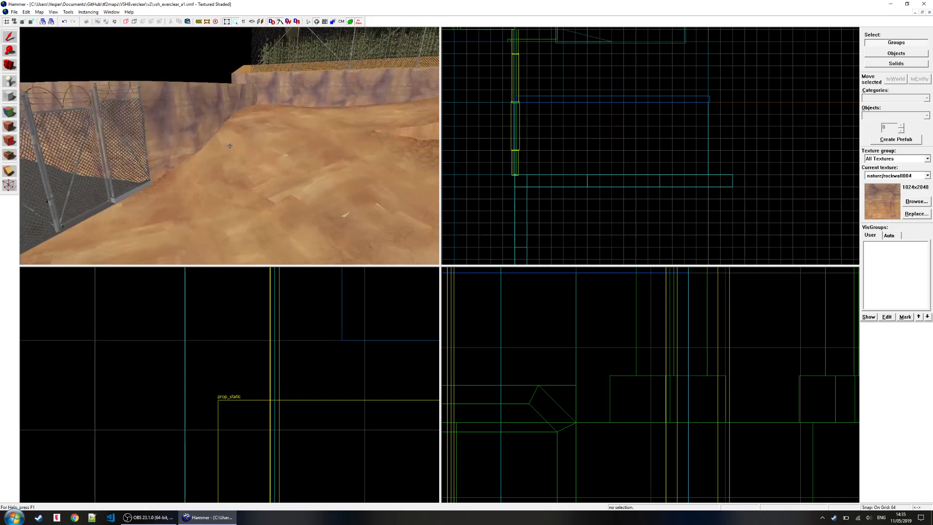
{"action": "key", "text": "w"}
{"action": "key", "text": "s"}
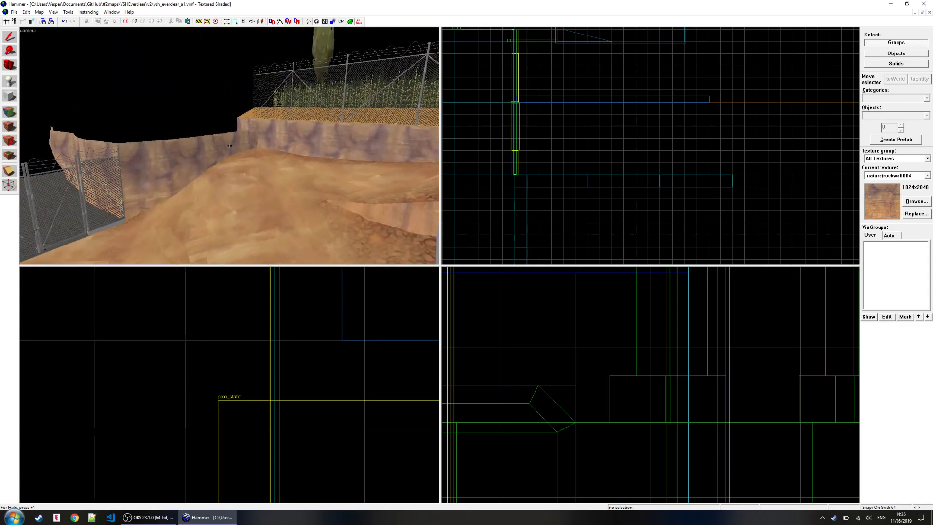
{"action": "key", "text": "s"}
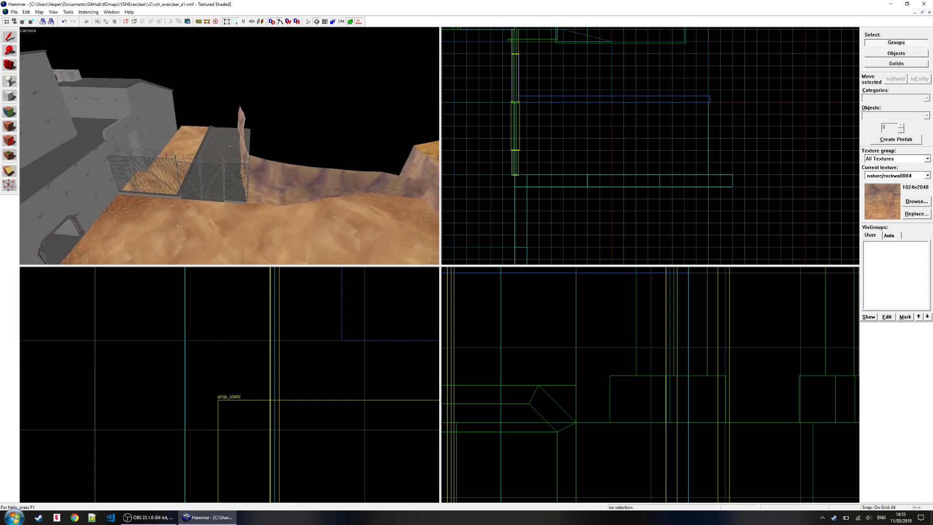
- Survey the rock wall enclosure from the yard, the fenced cliff and the grey rooftop
{"action": "key", "text": "z"}
{"action": "key", "text": "w"}
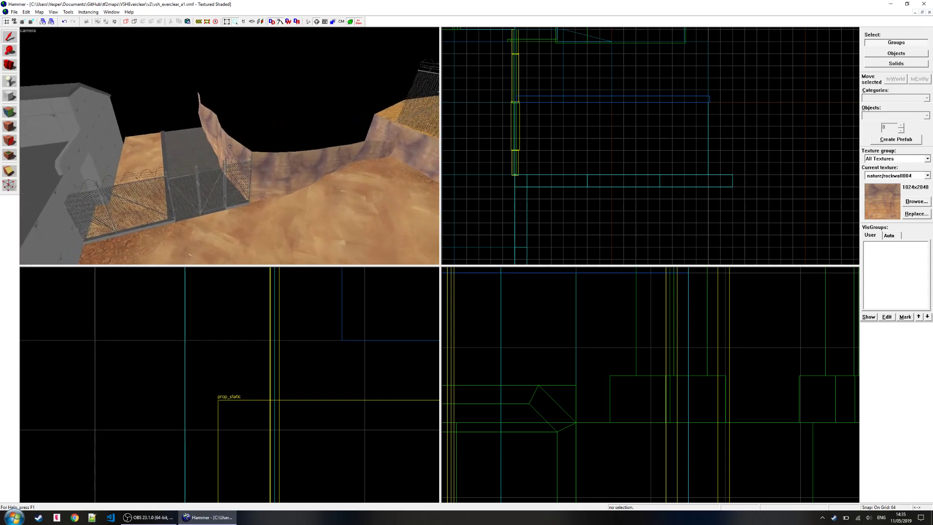
{"action": "key", "text": "z"}
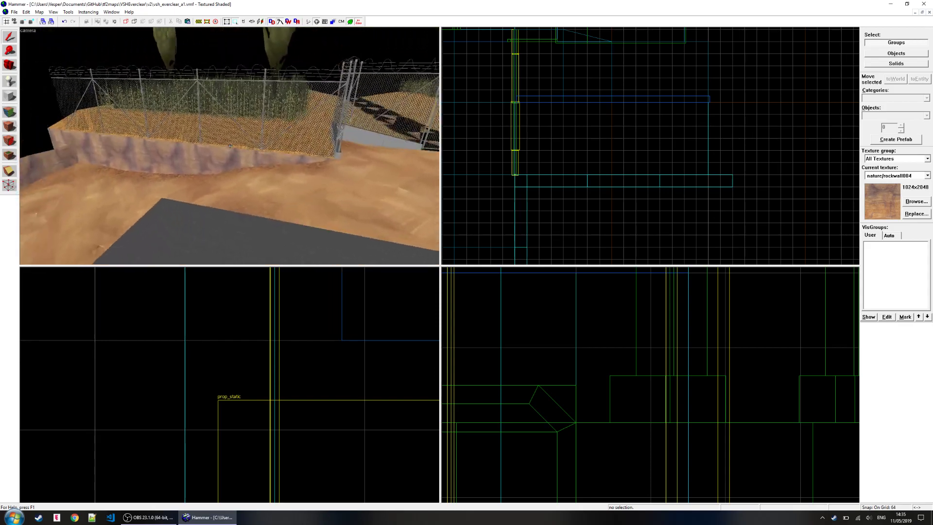
{"action": "key", "text": "z"}
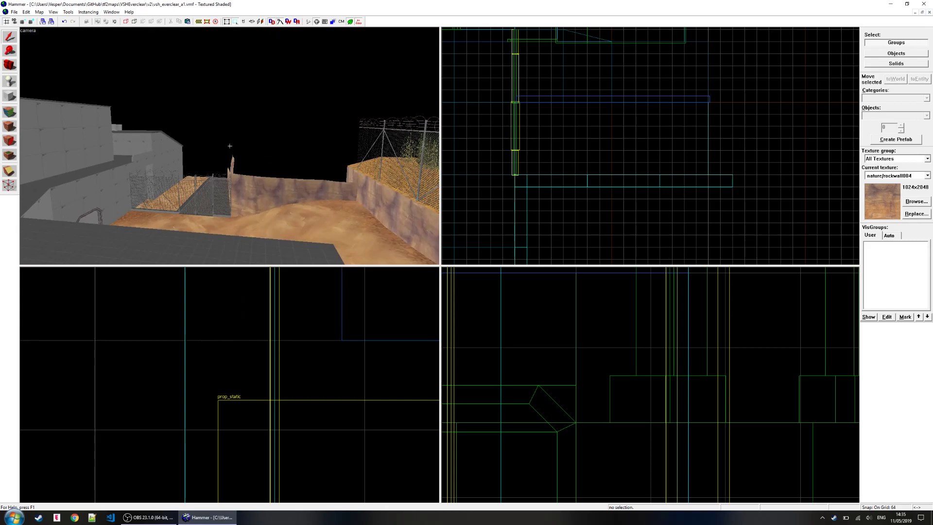
{"action": "key", "text": "w"}
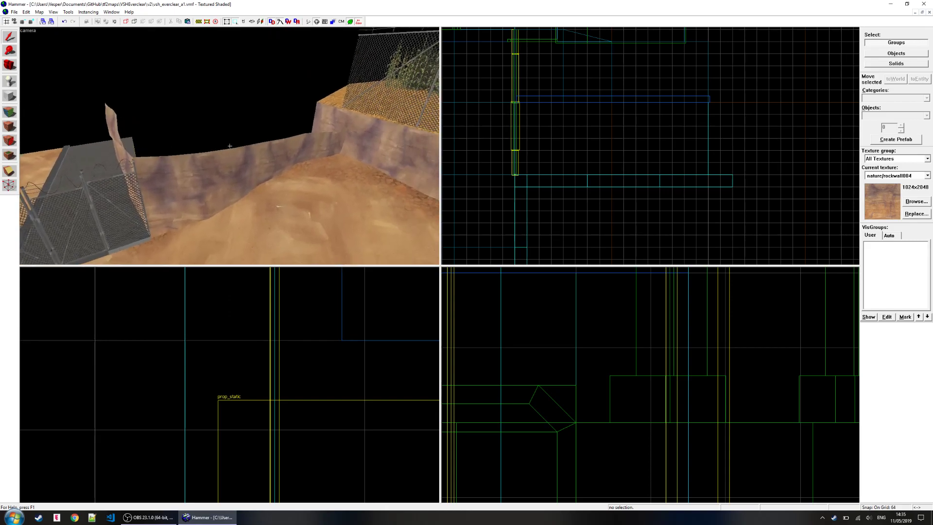
{"action": "key", "text": "z"}
{"action": "key", "text": "a"}
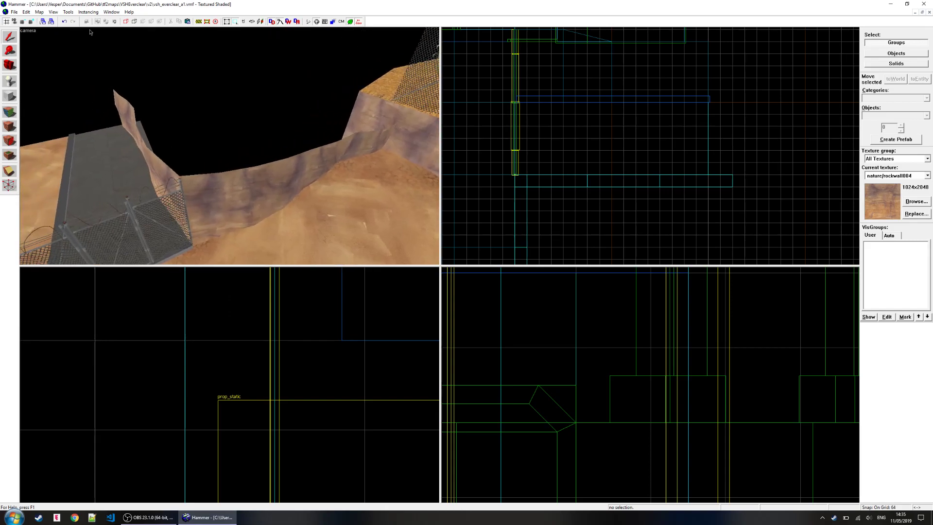
- Open the prop library map ABS_PropLibrary_Part_B.vmf from the ABS folder inside tf2maps
{"action": "left_click", "coordinate": [14, 11]}
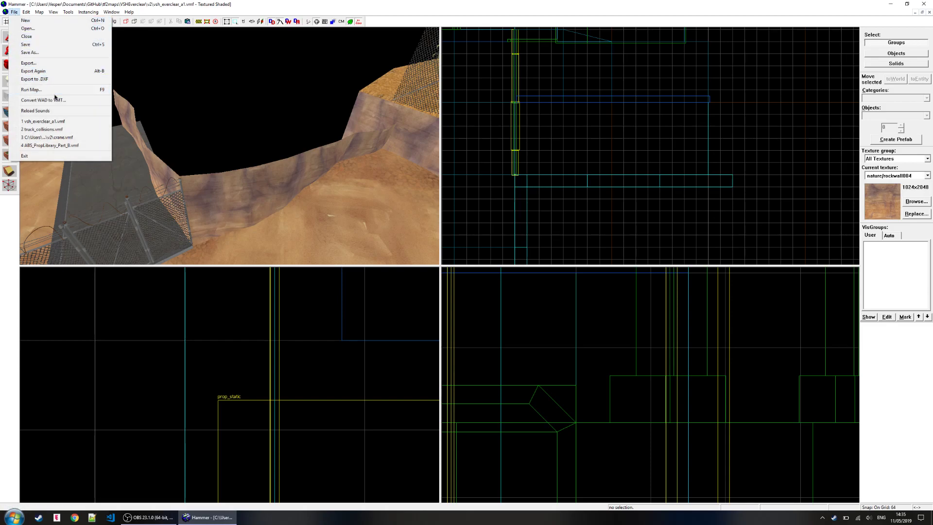
{"action": "left_click", "coordinate": [30, 30]}
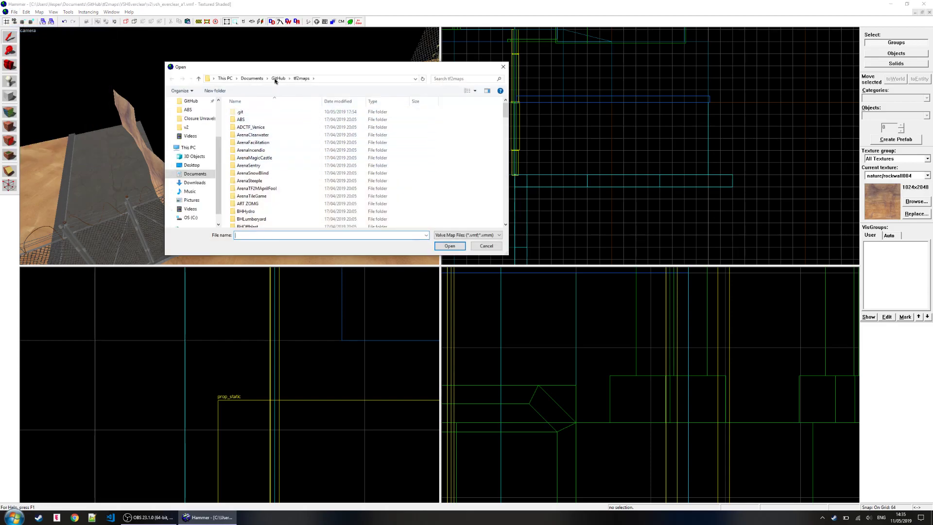
{"action": "double_click", "coordinate": [243, 120]}
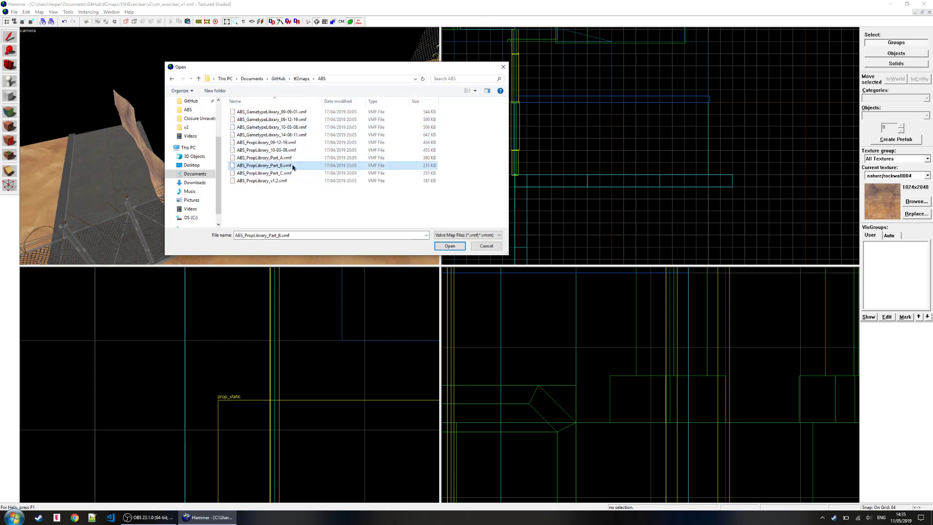
{"action": "double_click", "coordinate": [293, 166]}
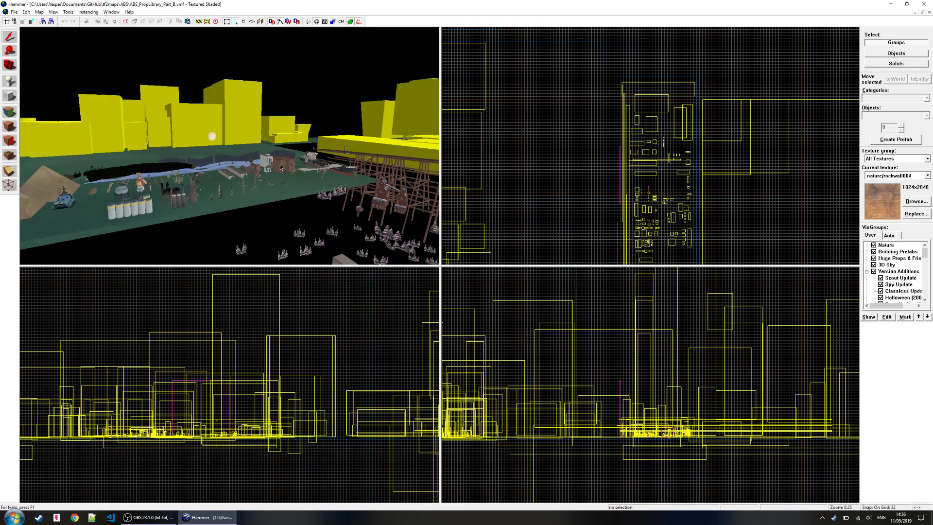
- Survey the prop library from the dirt mounds, plants and rocks through to the brick buildings, sheds and wooden roof props
{"action": "key", "text": "z"}
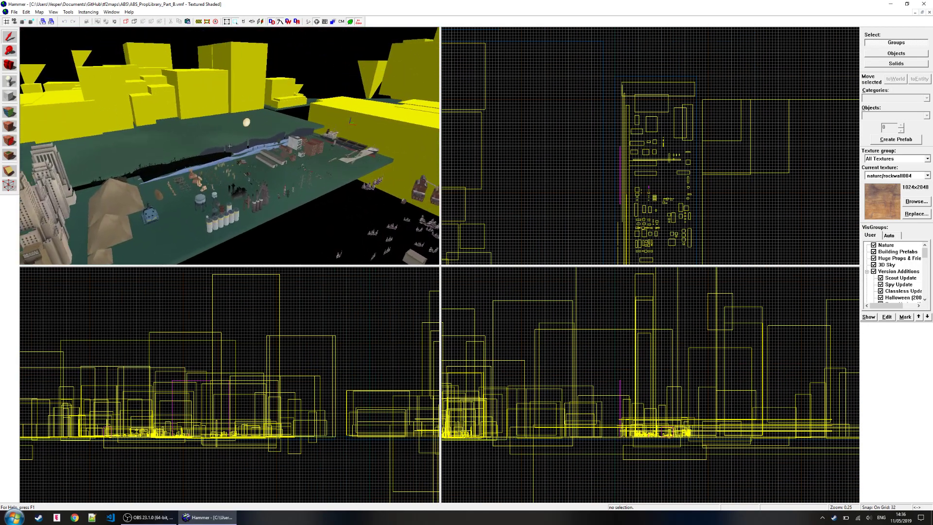
{"action": "key", "text": "w"}
{"action": "key", "text": "w"}
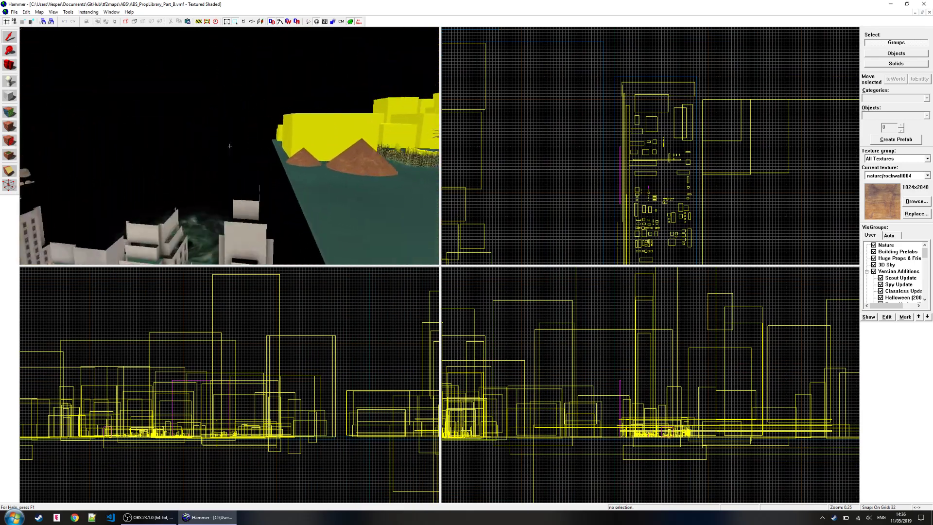
{"action": "key", "text": "w"}
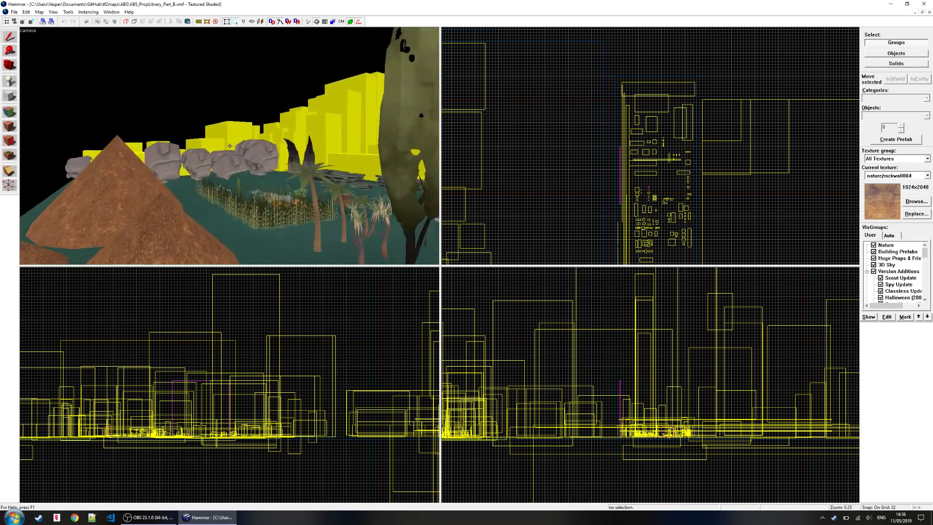
{"action": "key", "text": "w"}
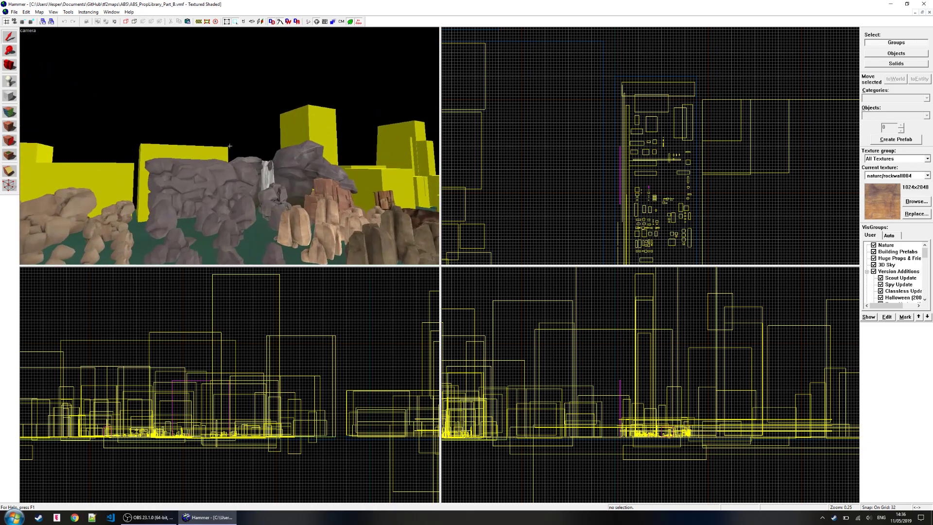
{"action": "key", "text": "w"}
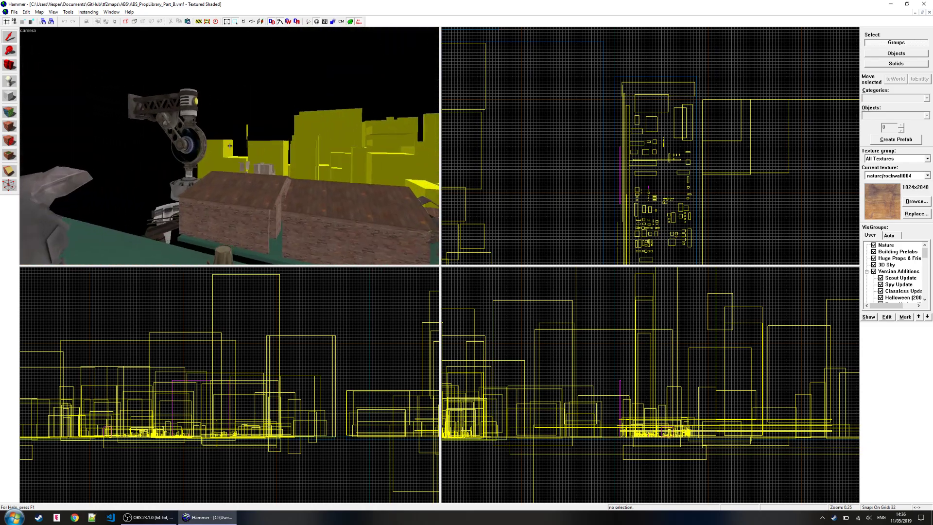
{"action": "key", "text": "w"}
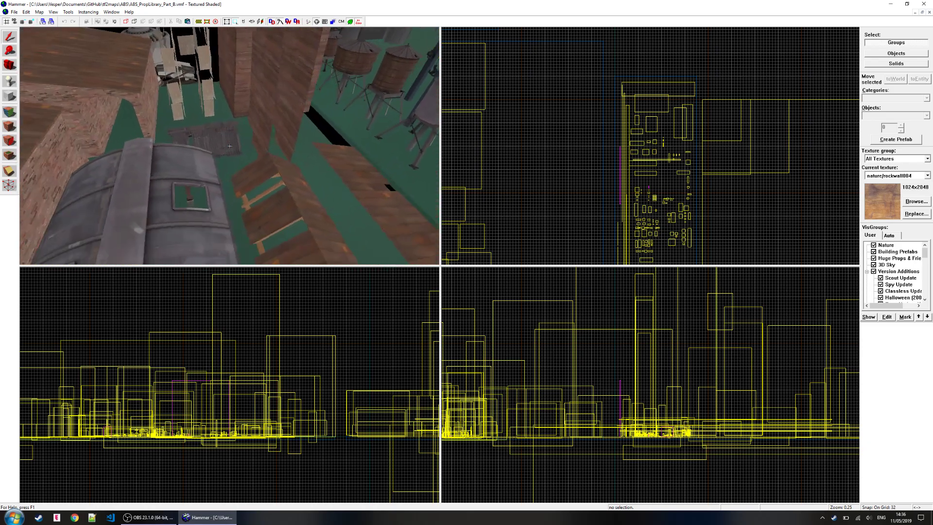
{"action": "key", "text": "s"}
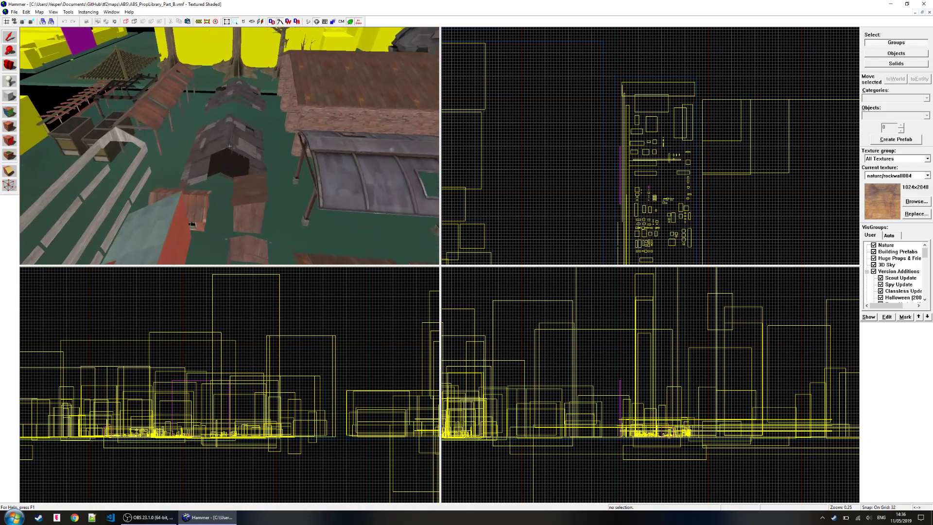
{"action": "key", "text": "w"}
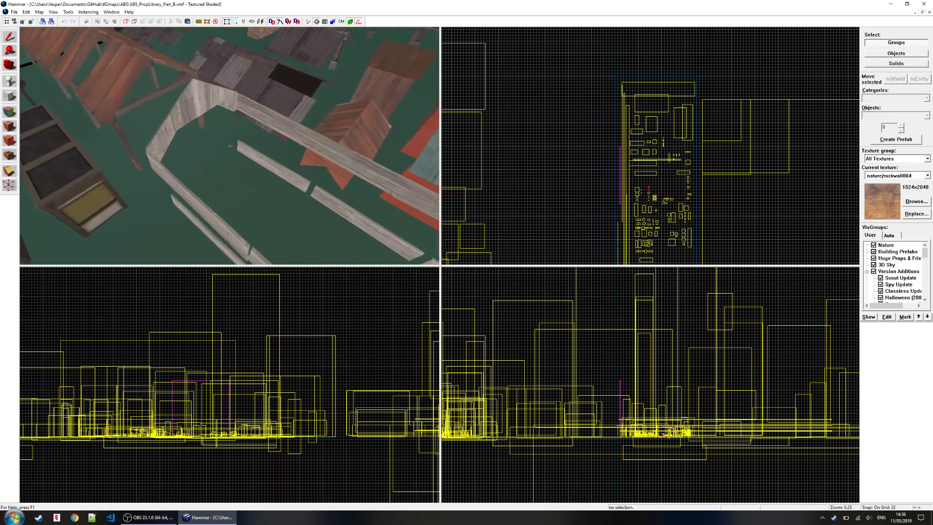
{"action": "key", "text": "w"}
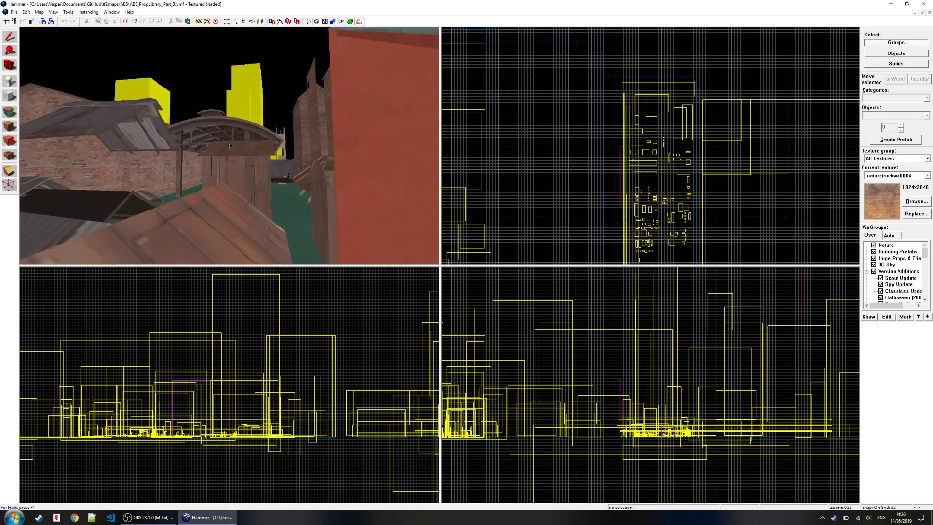
- Select the dilapidated wooden shack prop with the open roof frame, standing beside the large red building
{"action": "key", "text": "w"}
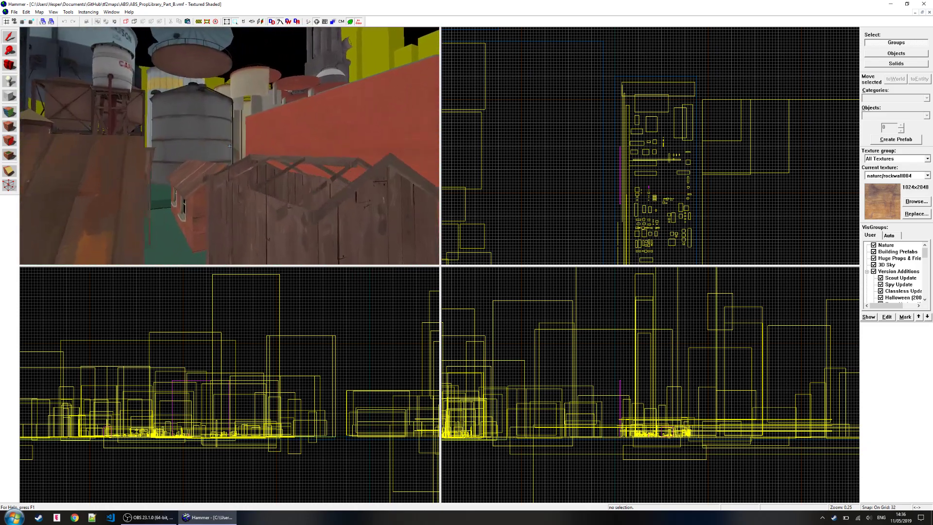
{"action": "key", "text": "w"}
{"action": "left_click", "coordinate": [229, 146]}
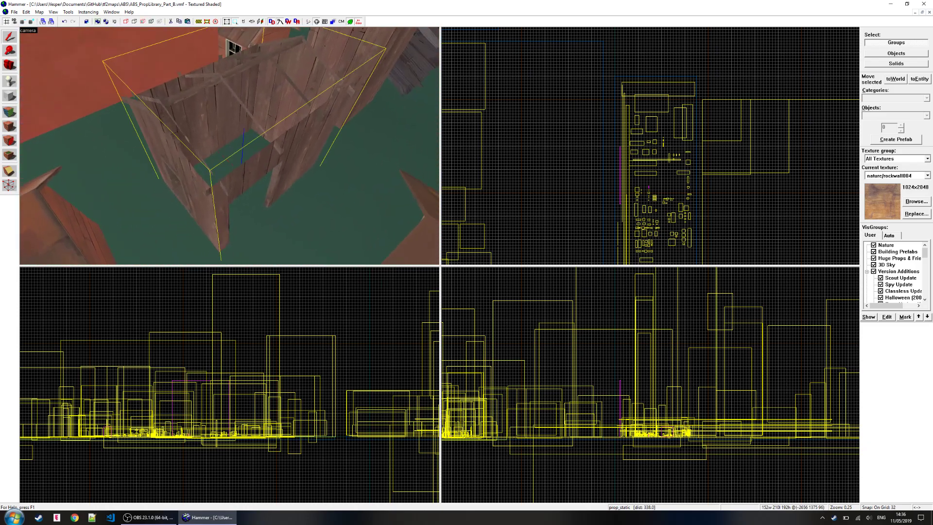
- Look over the wooden sheds and roof props surrounding the selected shed in the prop library
{"action": "key", "text": "s"}
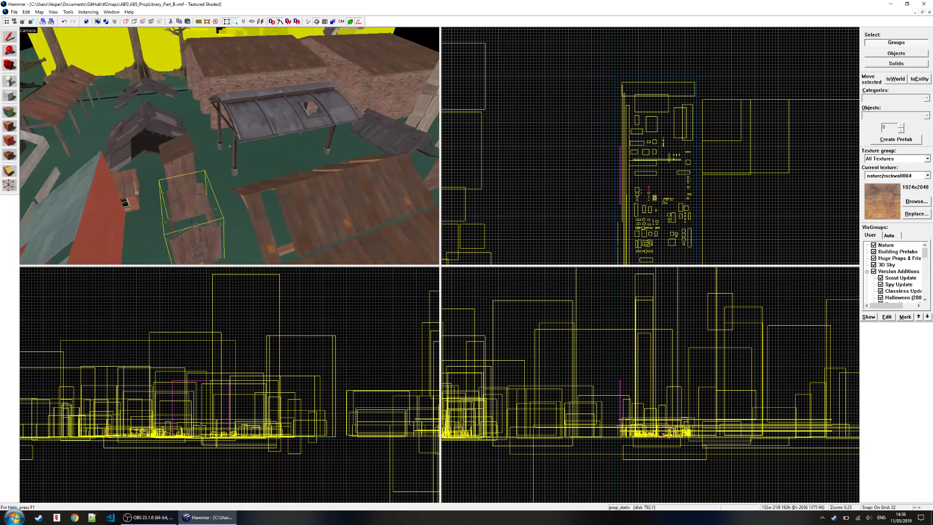
{"action": "key", "text": "w"}
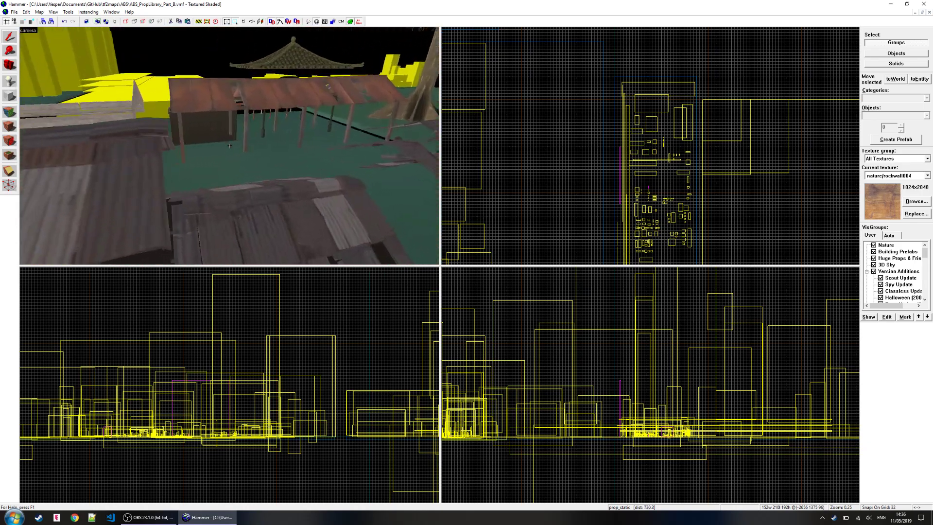
{"action": "key", "text": "d"}
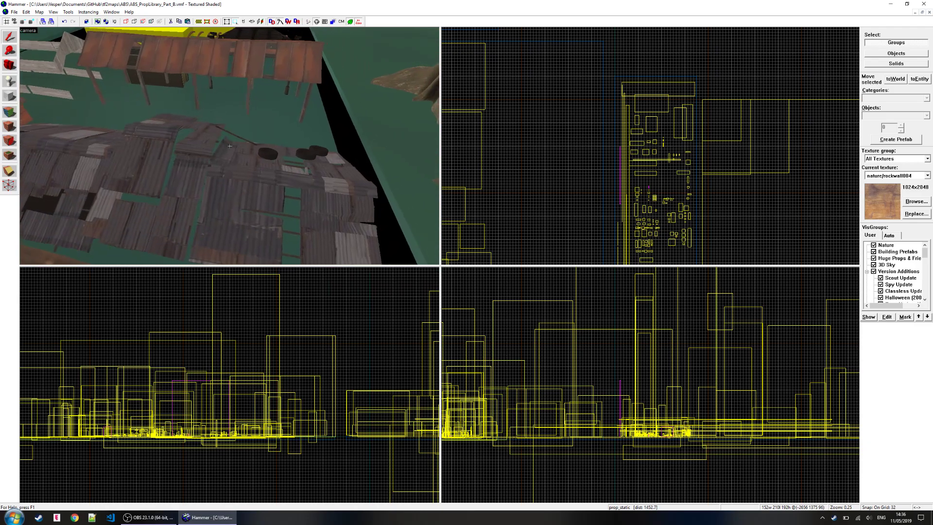
{"action": "key", "text": "a"}
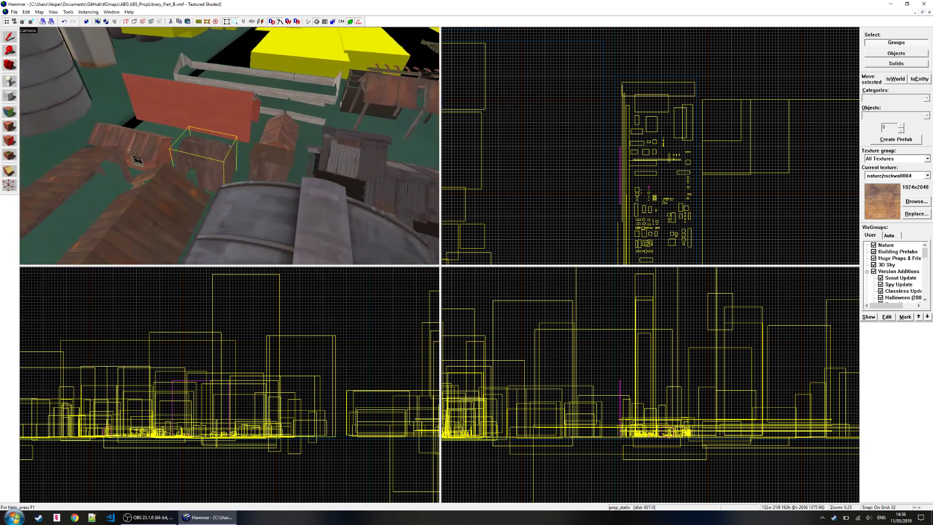
{"action": "key", "text": "w"}
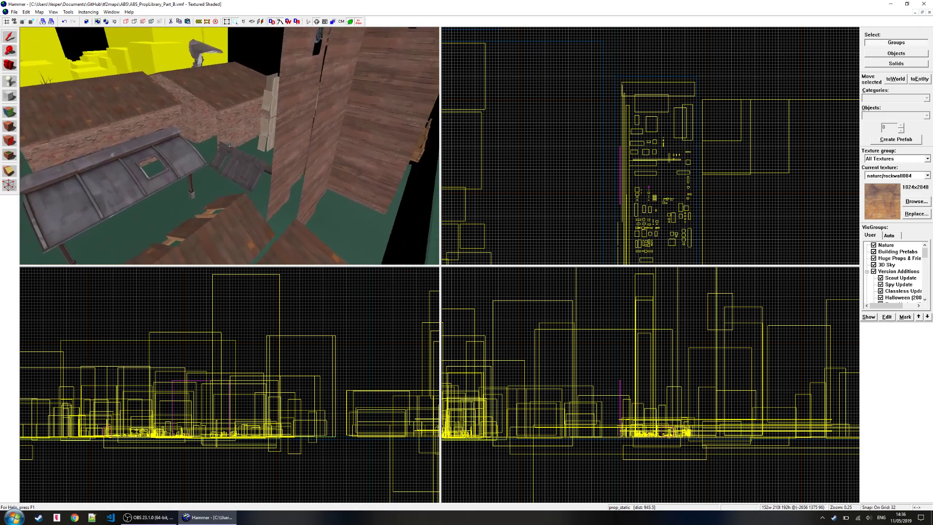
{"action": "key", "text": "d"}
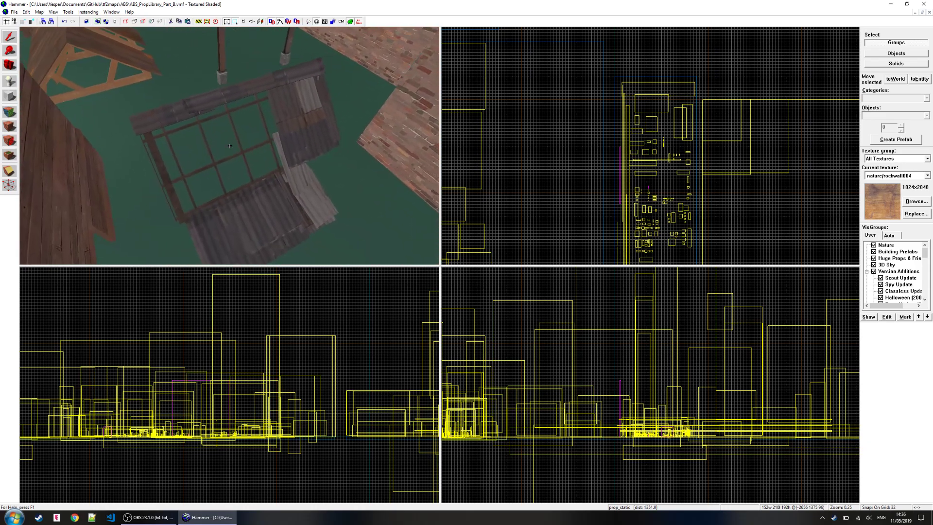
{"action": "key", "text": "w"}
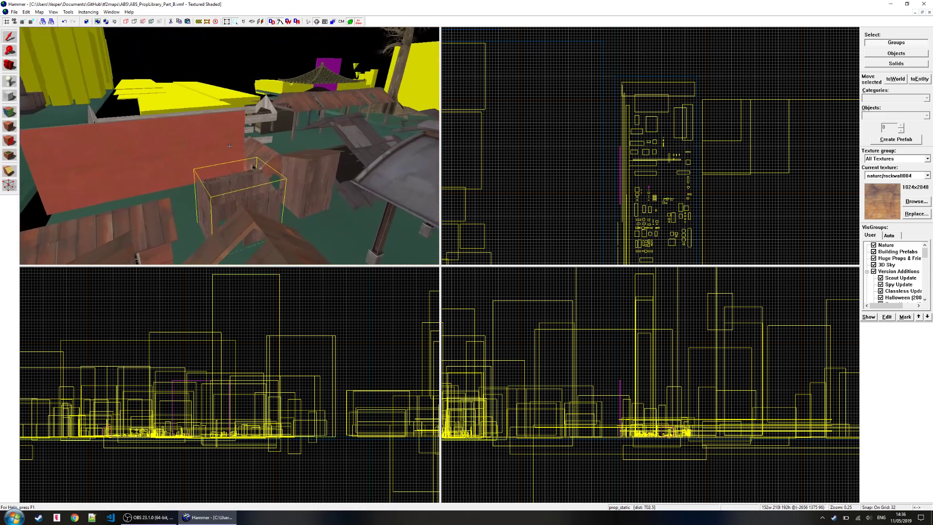
- Switch to the vsh_everclear map, paste the wooden shed prop and place it just outside the map's corner walls
{"action": "left_click", "coordinate": [114, 13]}
{"action": "left_click", "coordinate": [221, 74]}
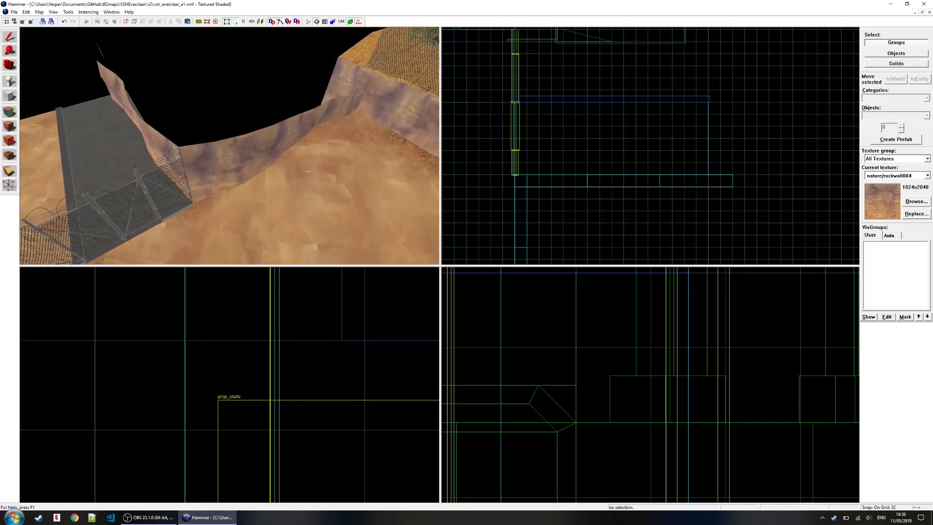
{"action": "key", "text": "w"}
{"action": "key", "text": "z"}
{"action": "key", "text": "ctrl+v"}
{"action": "key", "text": "ctrl+e"}
{"action": "middle_click_drag", "start_coordinate": [639, 165], "coordinate": [520, 165]}
{"action": "left_click_drag", "start_coordinate": [530, 150], "coordinate": [591, 170]}
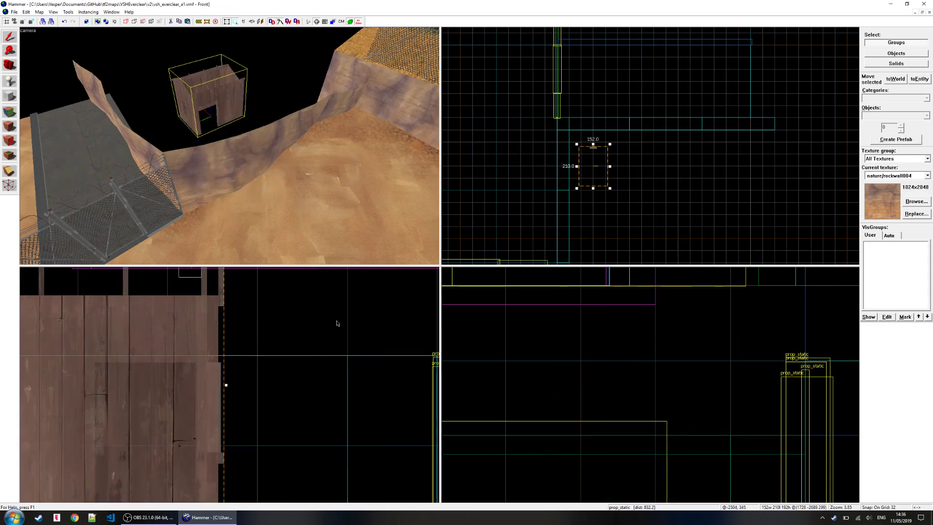
- Raise the shed prop vertically above the surrounding cliff edge, to a centre height of 416 units
{"action": "scroll", "coordinate": [287, 363], "scroll_direction": "down", "scroll_amount": 5}
{"action": "left_click_drag", "start_coordinate": [228, 382], "coordinate": [226, 352]}
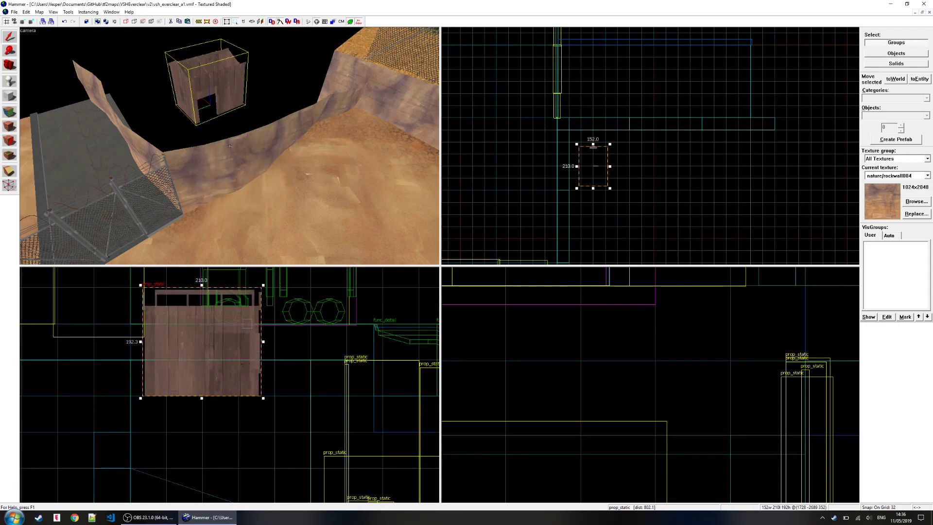
{"action": "key", "text": "z"}
{"action": "key", "text": "w"}
{"action": "key", "text": "z"}
{"action": "middle_click_drag", "start_coordinate": [245, 324], "coordinate": [248, 344]}
{"action": "left_click_drag", "start_coordinate": [248, 343], "coordinate": [247, 308]}
{"action": "key", "text": "z"}
{"action": "key", "text": "w"}
{"action": "key", "text": "a"}
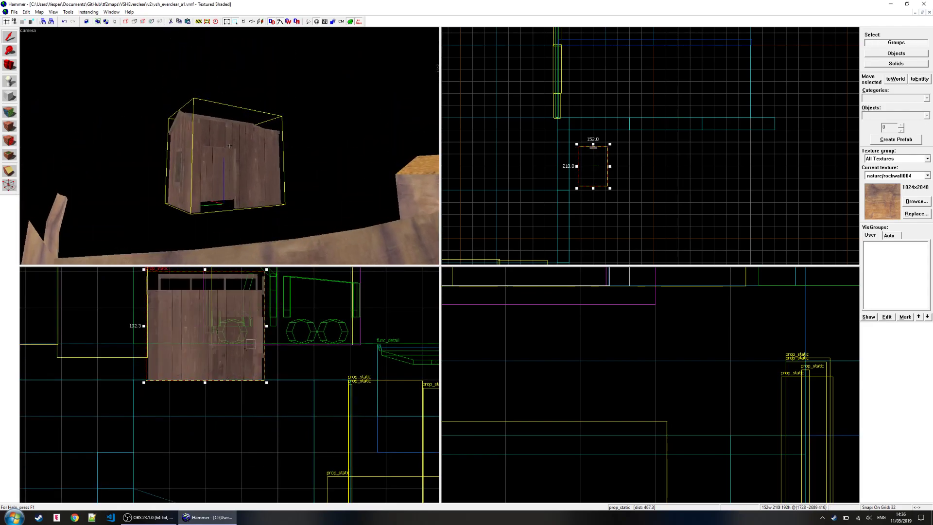
- Examine the raised shed from several sides, then reselect it and centre the 2D views on it
{"action": "key", "text": "s"}
{"action": "key", "text": "z"}
{"action": "scroll", "coordinate": [566, 187], "scroll_direction": "up", "scroll_amount": 3}
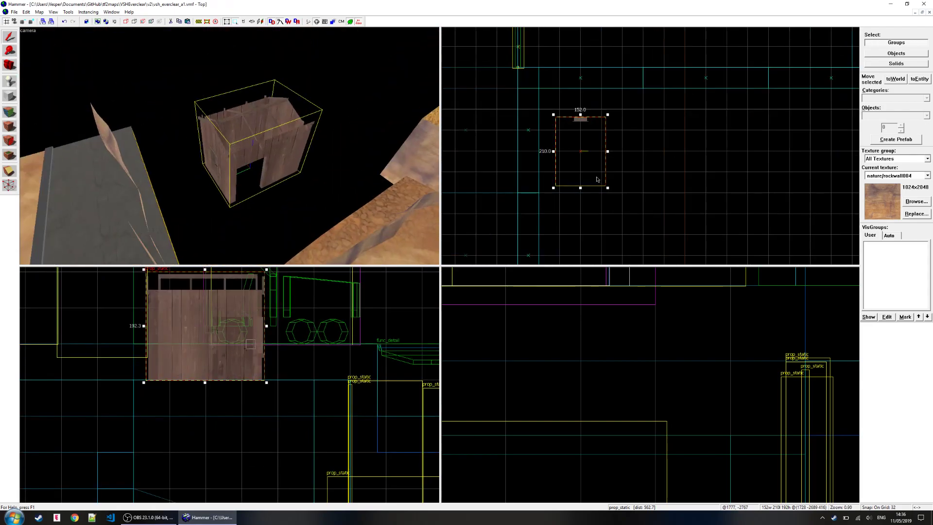
{"action": "mouse_move", "coordinate": [608, 191]}
{"action": "left_mouse_down"}
{"action": "mouse_move", "coordinate": [627, 163]}
{"action": "mouse_move", "coordinate": [624, 131]}
{"action": "mouse_move", "coordinate": [606, 104]}
{"action": "mouse_move", "coordinate": [626, 125]}
{"action": "mouse_move", "coordinate": [604, 181]}
{"action": "left_mouse_up"}
{"action": "key", "text": "Escape"}
{"action": "key", "text": "z"}
{"action": "key", "text": "w"}
{"action": "key", "text": "a"}
{"action": "key", "text": "s"}
{"action": "key", "text": "w"}
{"action": "key", "text": "z"}
{"action": "left_click", "coordinate": [230, 145]}
{"action": "key", "text": "ctrl+e"}
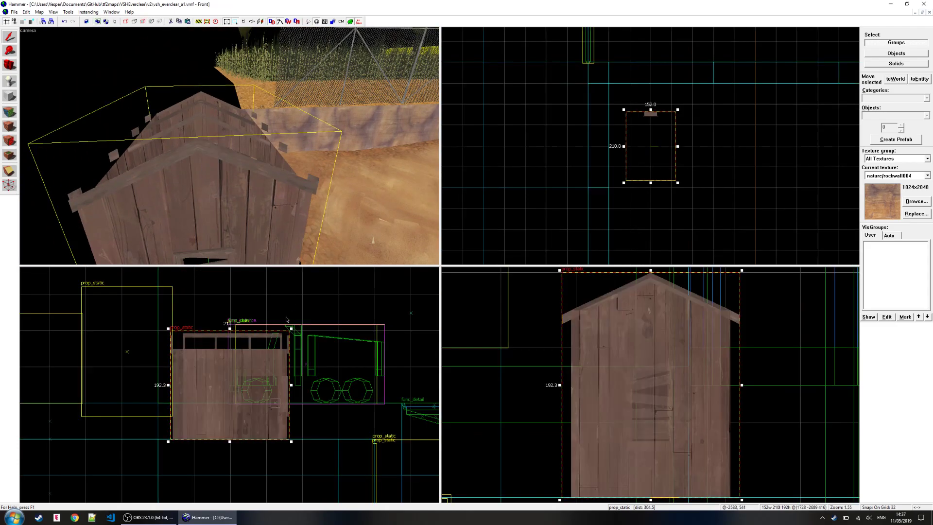
- Find the nodraw texture and make tools/toolsnodraw the current texture for new brushes
{"action": "scroll", "coordinate": [657, 372], "scroll_direction": "down", "scroll_amount": 3}
{"action": "scroll", "coordinate": [693, 353], "scroll_direction": "up", "scroll_amount": 4}
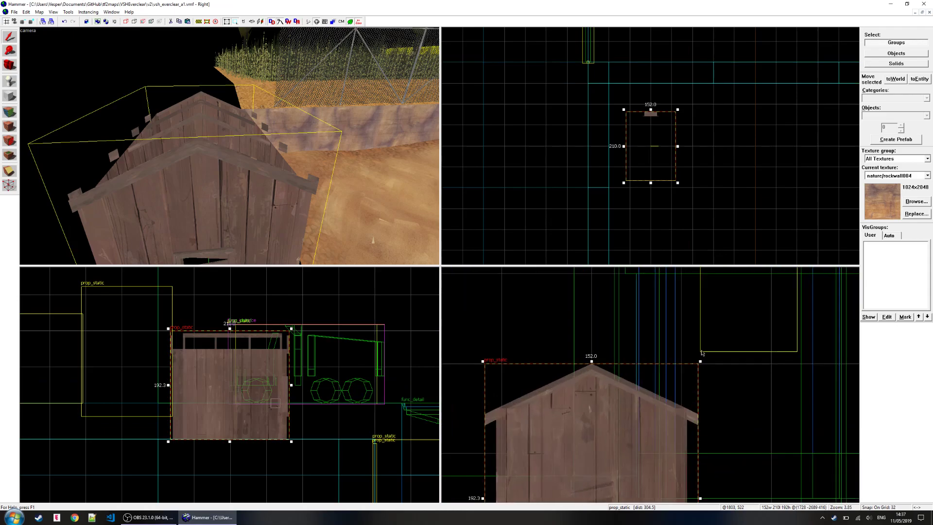
{"action": "left_click", "coordinate": [915, 202]}
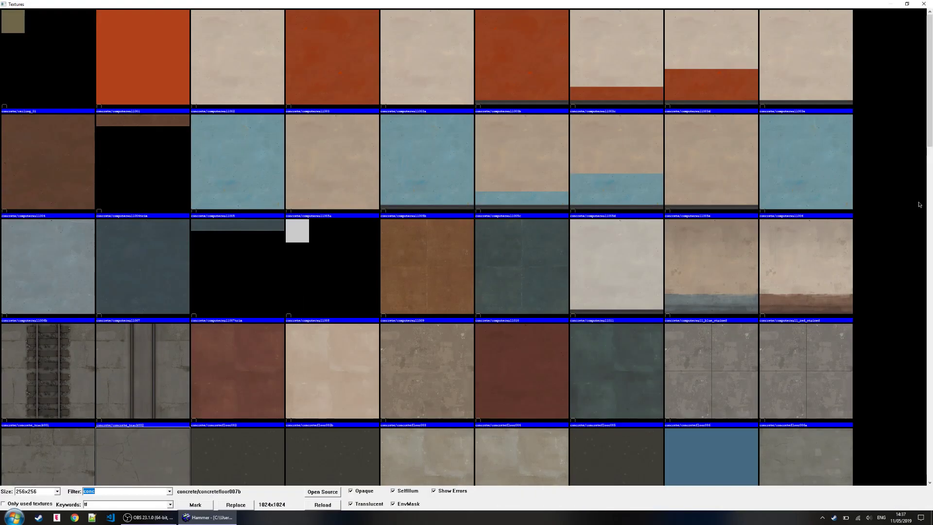
{"action": "type", "text": "nodraw"}
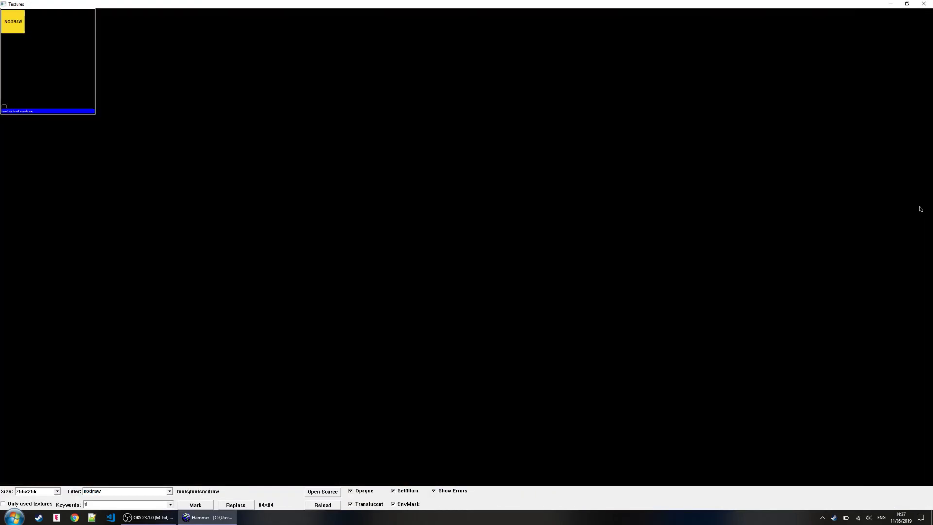
{"action": "double_click", "coordinate": [70, 62]}
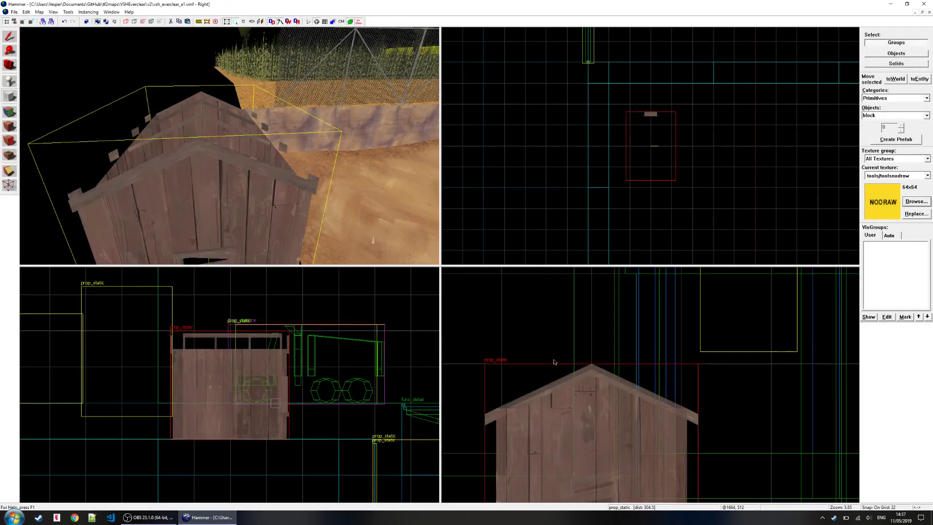
- Reduce the grid to 4 and create a nodraw block 80 wide, 216 long and 48 high over one half of the shed roof
{"action": "scroll", "coordinate": [583, 348], "scroll_direction": "up", "scroll_amount": 1}
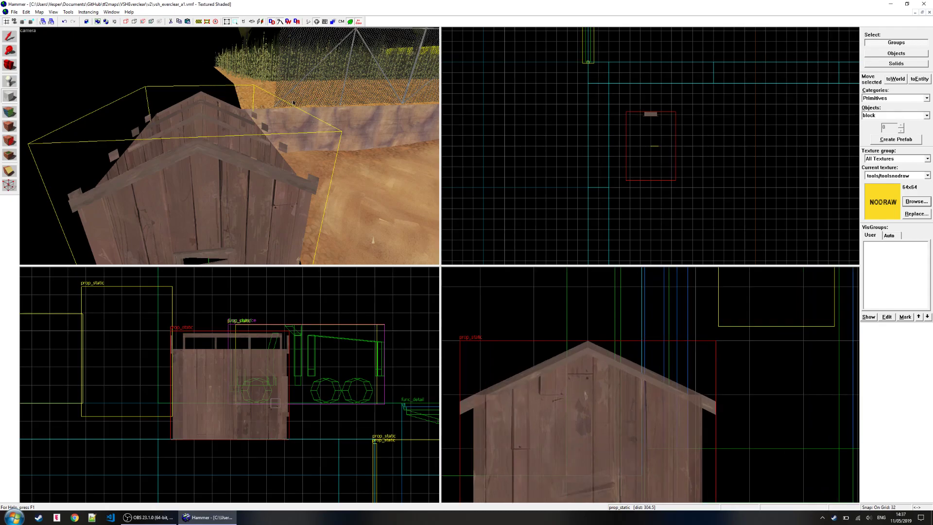
{"action": "key", "text": "bracketleft"}
{"action": "scroll", "coordinate": [724, 389], "scroll_direction": "up", "scroll_amount": 2}
{"action": "key", "text": "bracketleft"}
{"action": "key", "text": "bracketleft"}
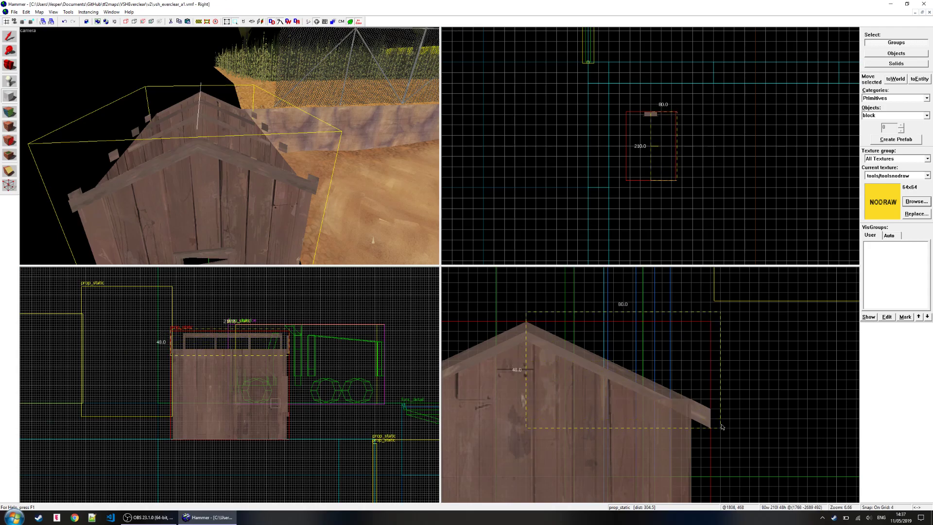
{"action": "scroll", "coordinate": [604, 392], "scroll_direction": "down", "scroll_amount": 1}
{"action": "scroll", "coordinate": [660, 171], "scroll_direction": "up", "scroll_amount": 6}
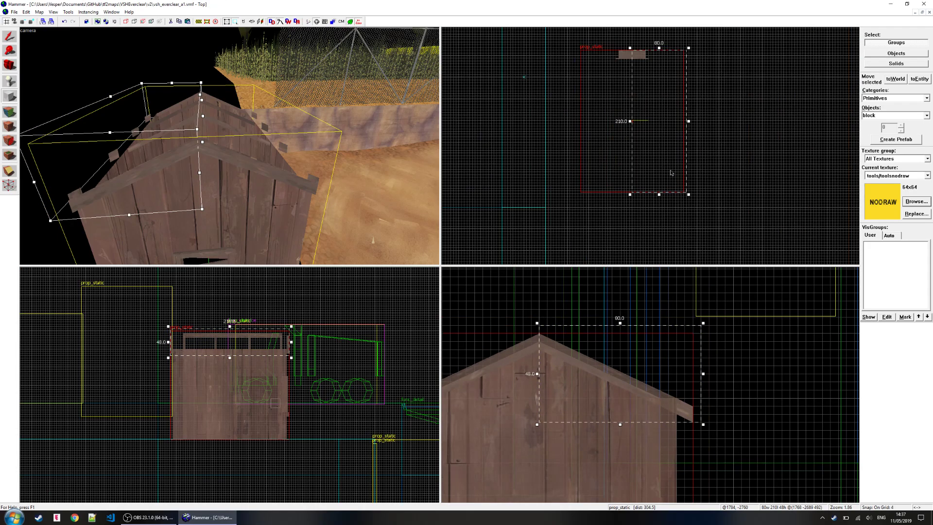
{"action": "scroll", "coordinate": [640, 126], "scroll_direction": "down", "scroll_amount": 6}
{"action": "scroll", "coordinate": [642, 124], "scroll_direction": "up", "scroll_amount": 7}
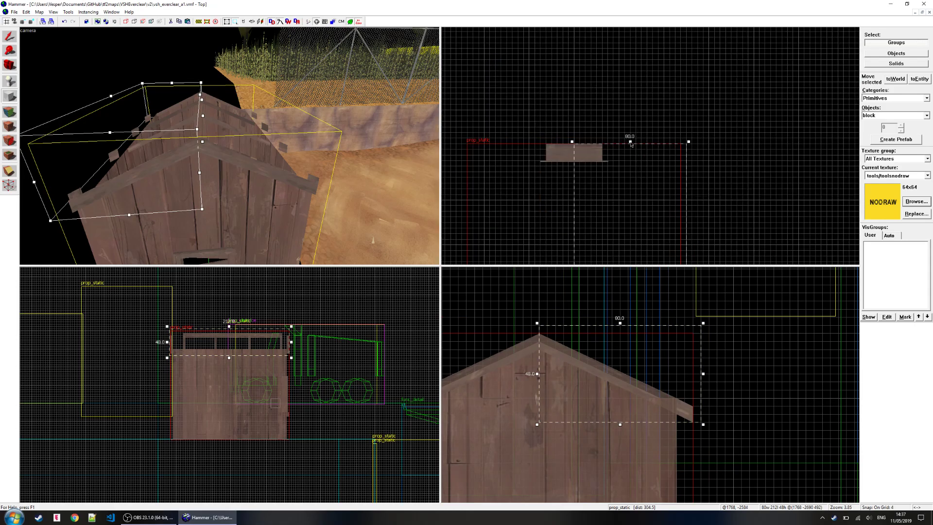
{"action": "key", "text": "Return"}
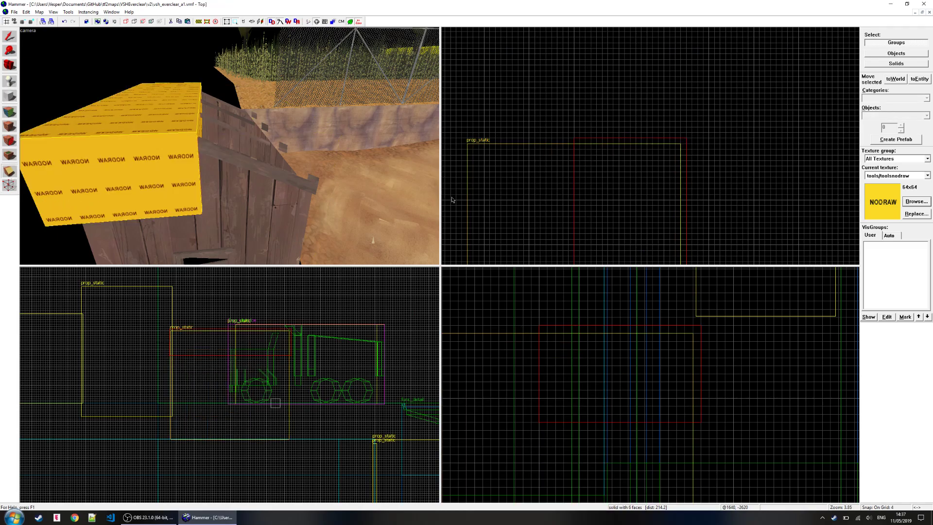
- Show model wireframes in the 2D views, clip the block along the roof slope twice, and delete the pieces outside the thin slab
{"action": "left_click", "coordinate": [325, 21]}
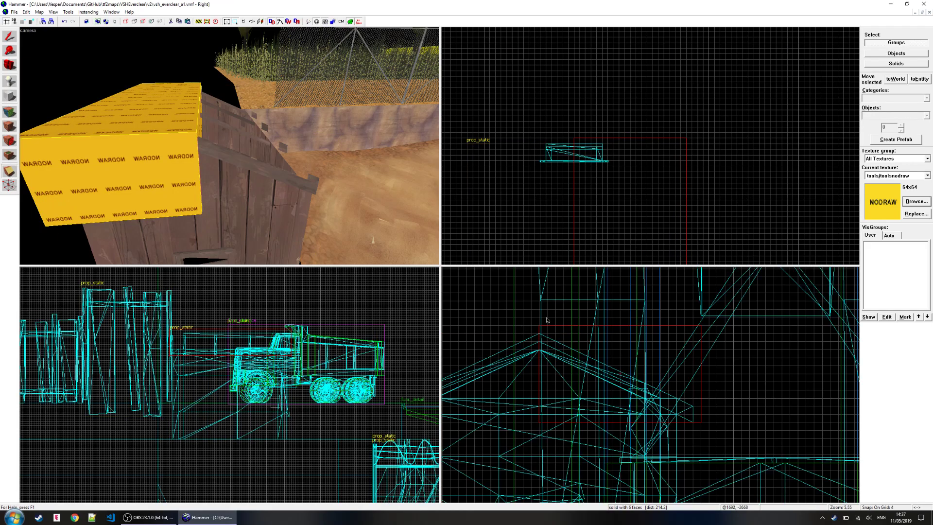
{"action": "left_click_drag", "start_coordinate": [540, 339], "coordinate": [558, 350]}
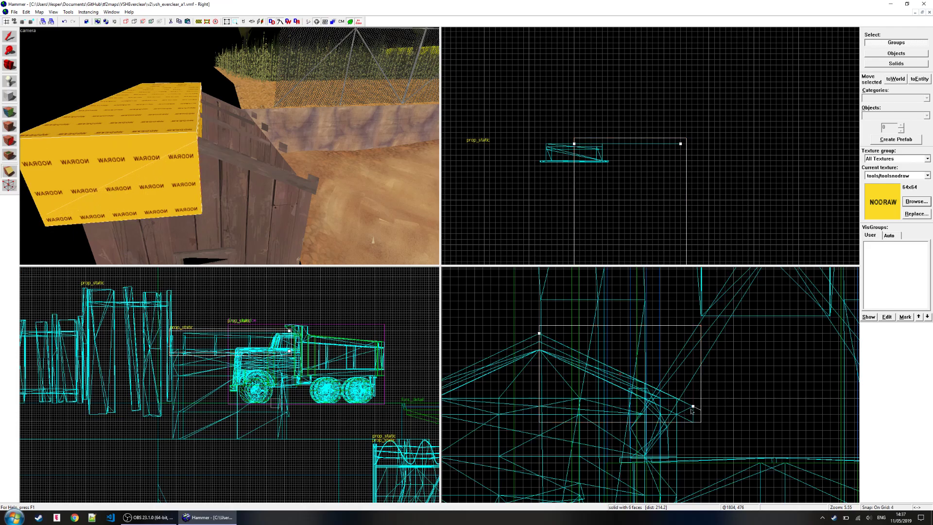
{"action": "key", "text": "Return"}
{"action": "left_click_drag", "start_coordinate": [694, 403], "coordinate": [670, 389]}
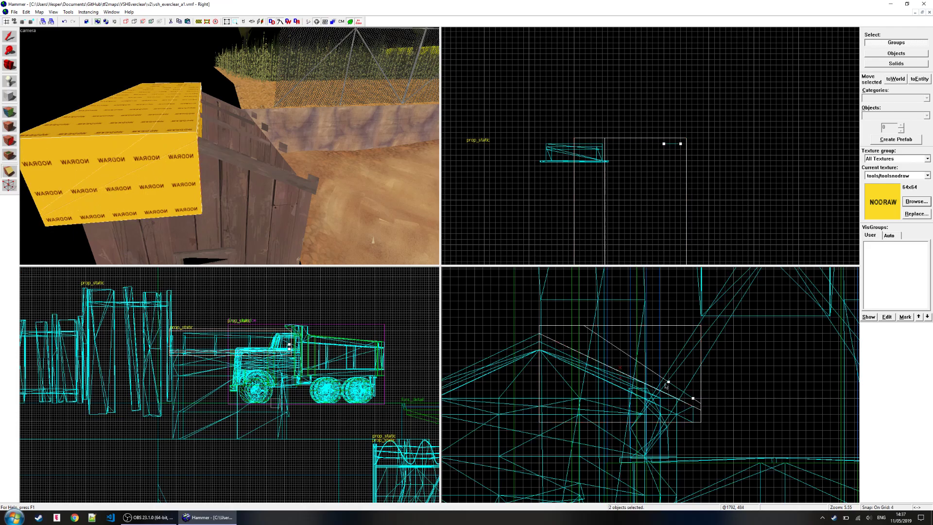
{"action": "key", "text": "Return"}
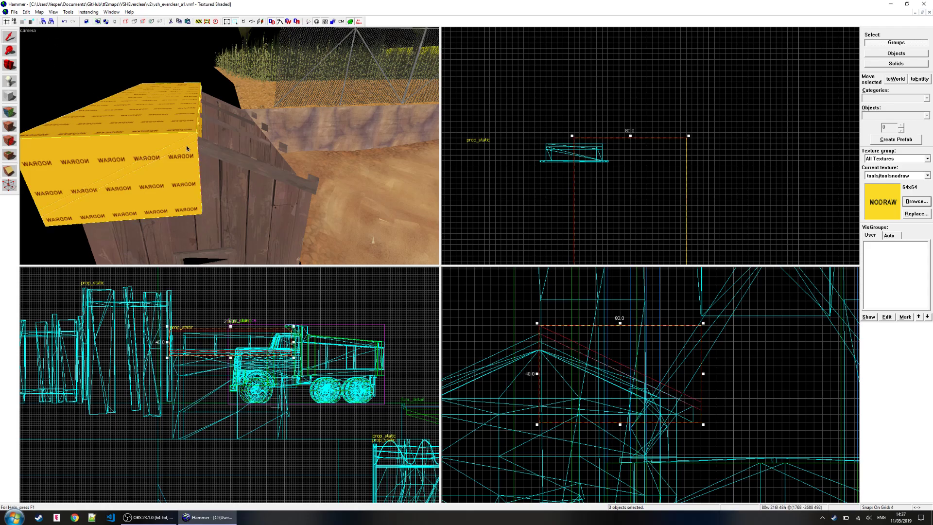
{"action": "key", "text": "Delete"}
- Duplicate the nodraw roof slab onto the other half of the shed roof and flip the copy horizontally to match its slope
{"action": "key", "text": "z"}
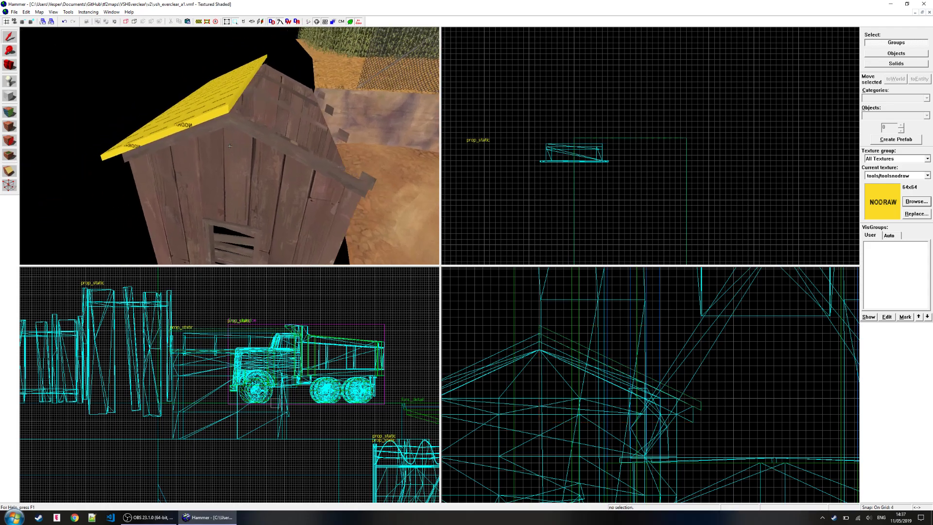
{"action": "key", "text": "w"}
{"action": "key", "text": "s"}
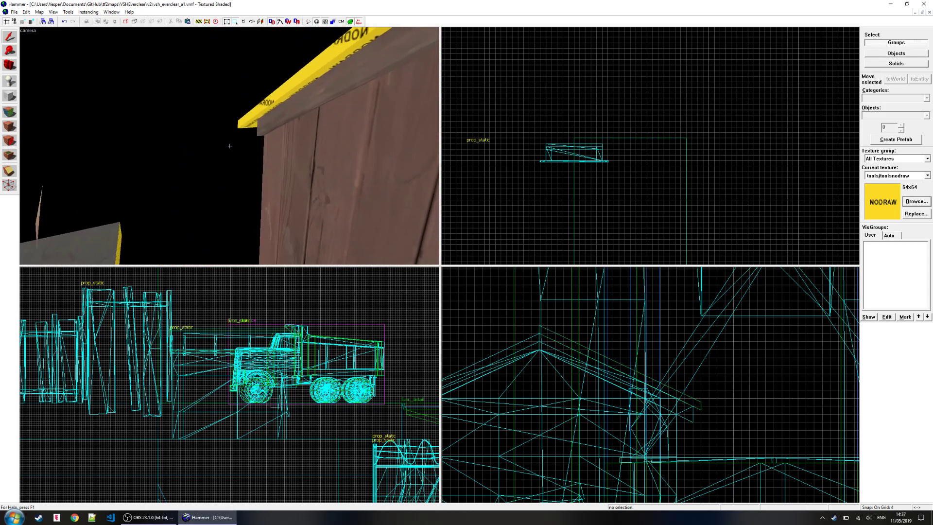
{"action": "key", "text": "w"}
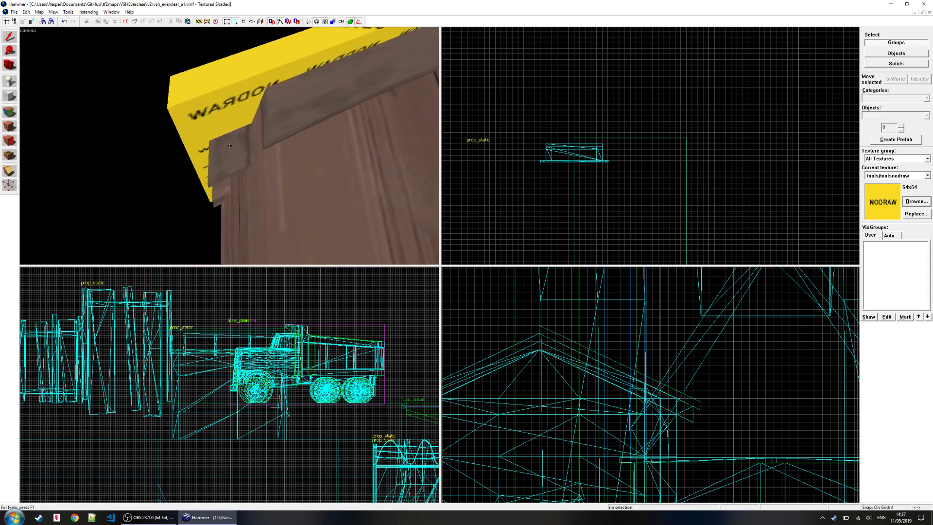
{"action": "key", "text": "s"}
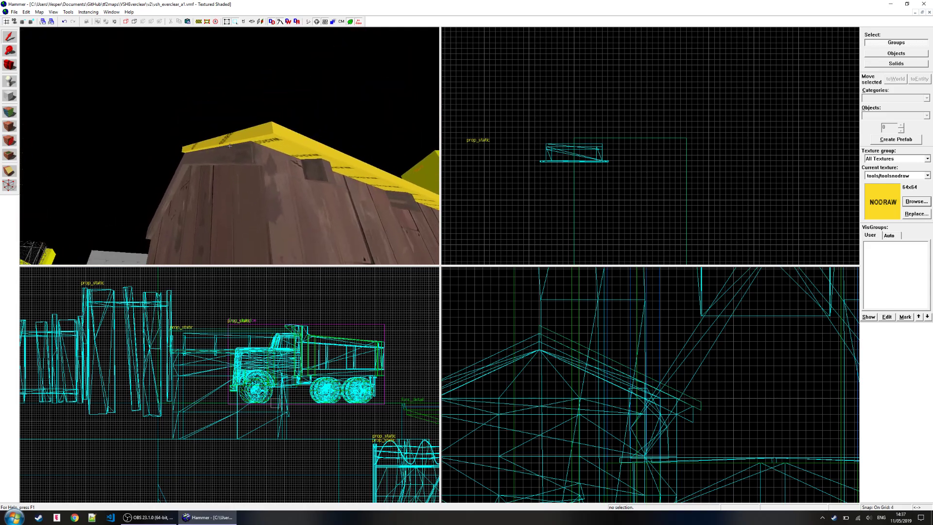
{"action": "left_click", "coordinate": [230, 146]}
{"action": "key", "text": "w"}
{"action": "key", "text": "s"}
{"action": "key", "text": "a"}
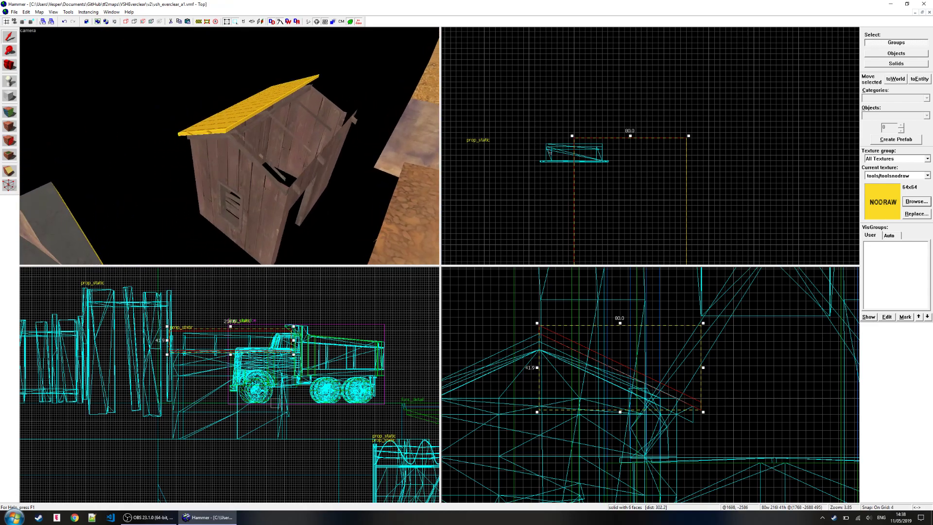
{"action": "left_click_drag", "start_coordinate": [538, 150], "coordinate": [590, 116]}
{"action": "left_click_drag", "start_coordinate": [686, 130], "coordinate": [572, 130], "text": "shift"}
{"action": "right_click", "coordinate": [572, 129]}
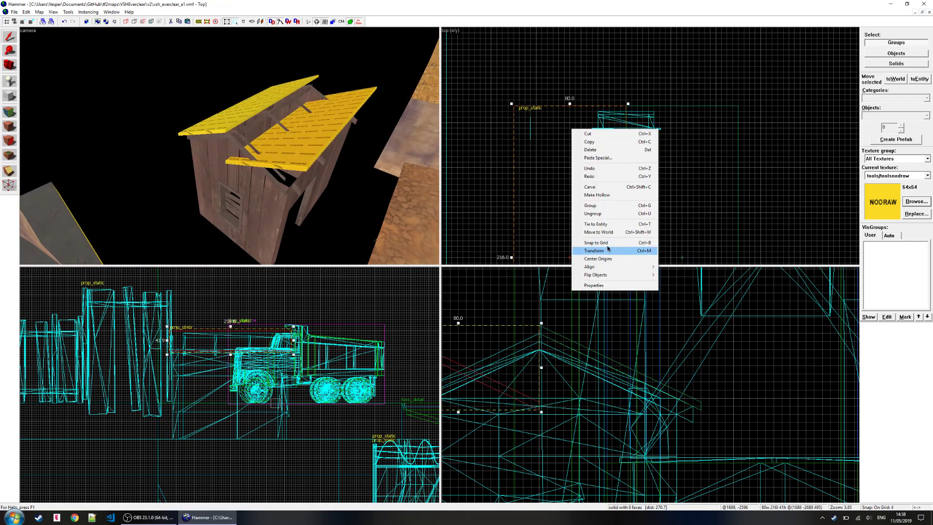
{"action": "left_click", "coordinate": [665, 275]}
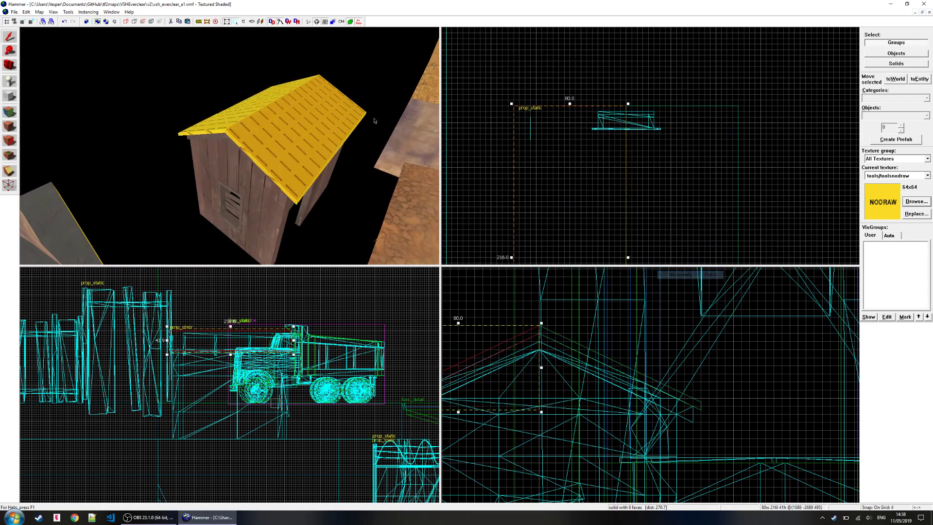
- Turn off the model wireframes in the 2D views and select both roof slabs together
{"action": "left_click", "coordinate": [325, 22]}
{"action": "key", "text": "w"}
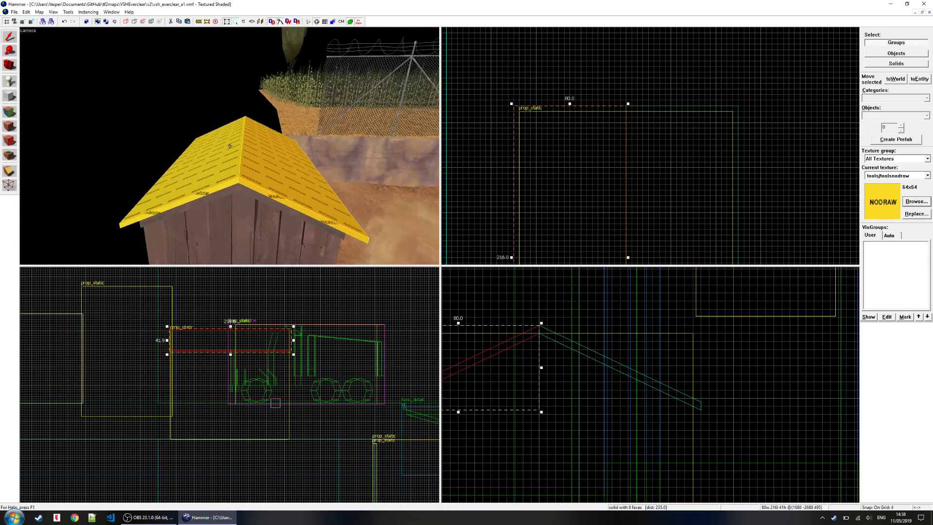
{"action": "left_click", "coordinate": [230, 147], "text": "ctrl"}
{"action": "key", "text": "z"}
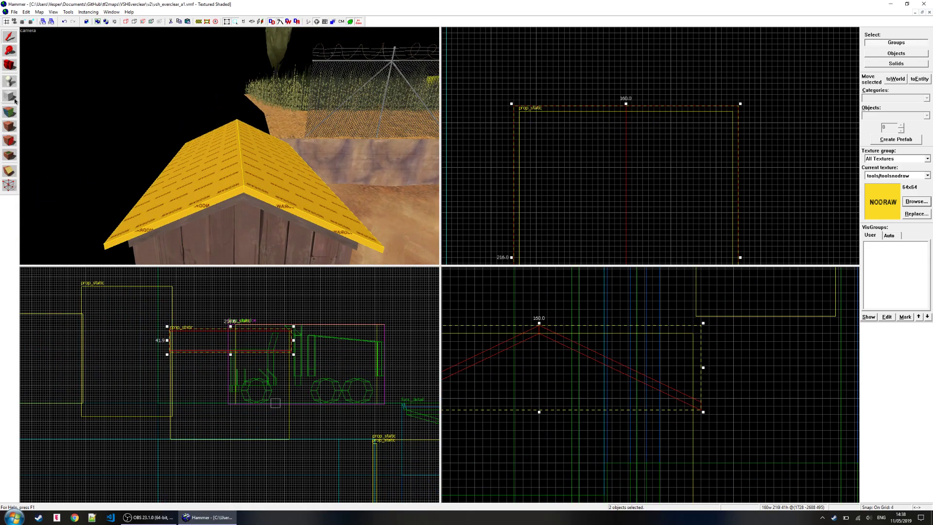
- Create a nodraw block 8 wide, 216 long and 28 high at the roof ridge and clip it at grid 2 into a thin sloped strip
{"action": "scroll", "coordinate": [563, 367], "scroll_direction": "up", "scroll_amount": 1}
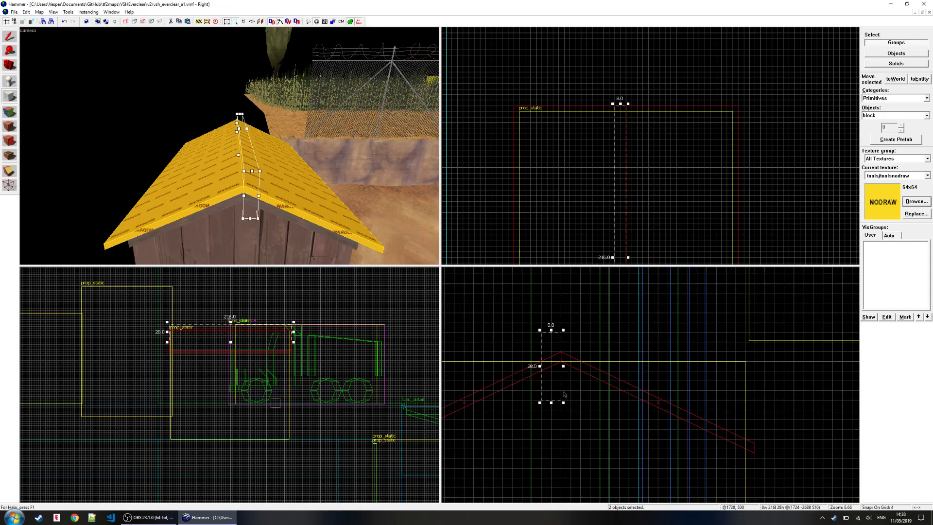
{"action": "key", "text": "Return"}
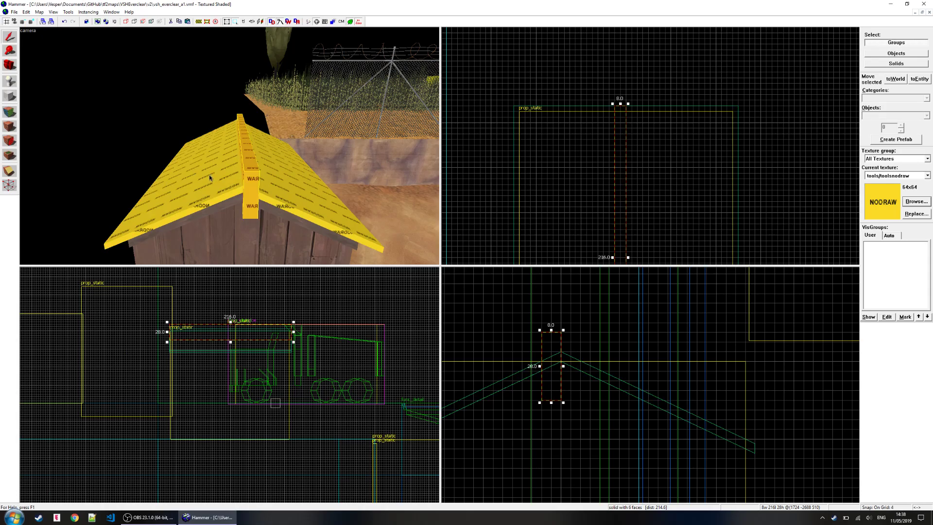
{"action": "key", "text": "ctrl+shift+e"}
{"action": "scroll", "coordinate": [666, 374], "scroll_direction": "up", "scroll_amount": 2}
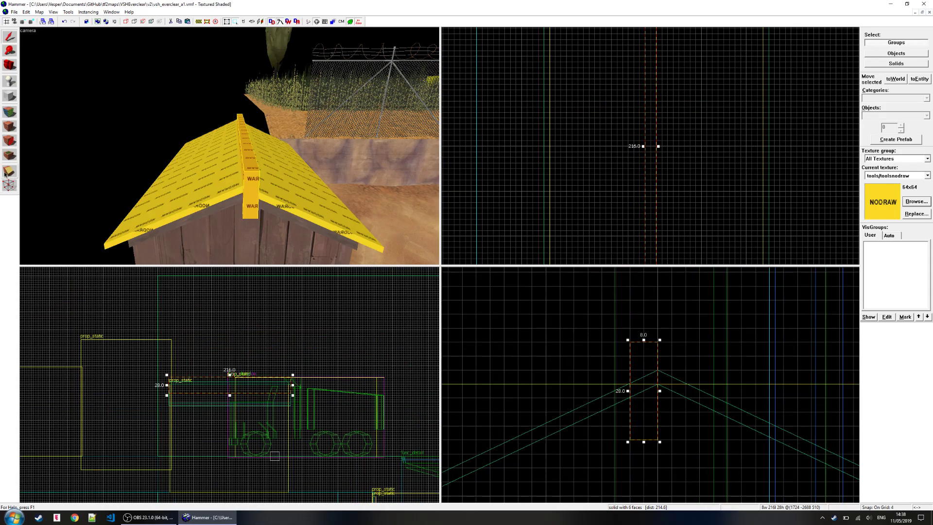
{"action": "key", "text": "bracketleft"}
{"action": "scroll", "coordinate": [675, 356], "scroll_direction": "down", "scroll_amount": 2}
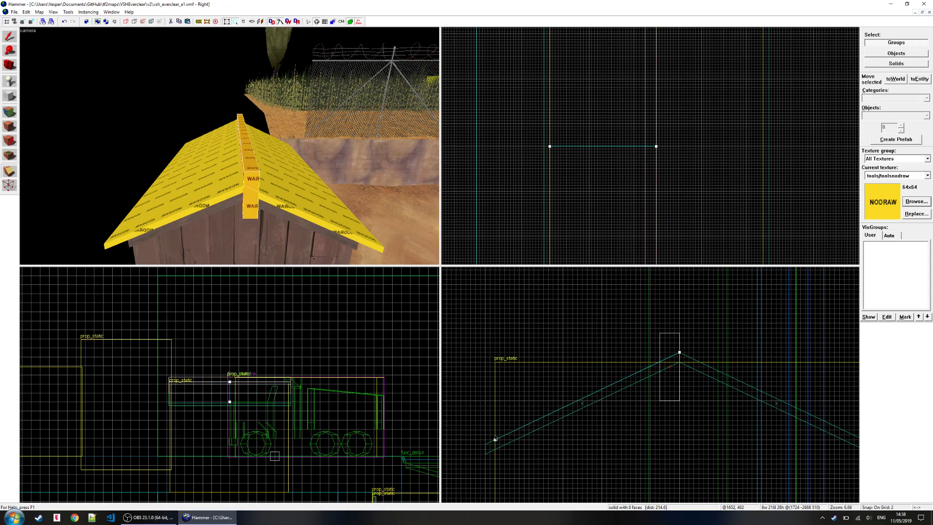
{"action": "left_click_drag", "start_coordinate": [495, 436], "coordinate": [675, 361]}
{"action": "key", "text": "Return"}
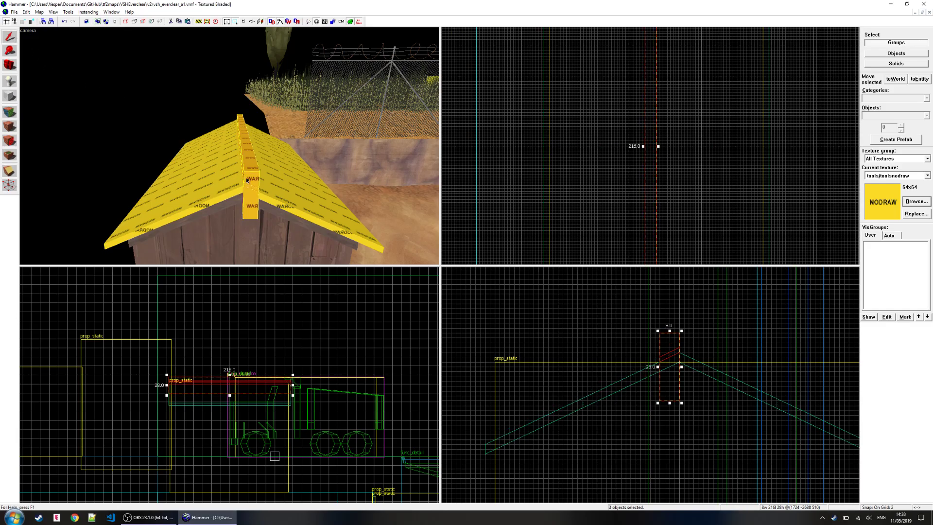
{"action": "key", "text": "Delete"}
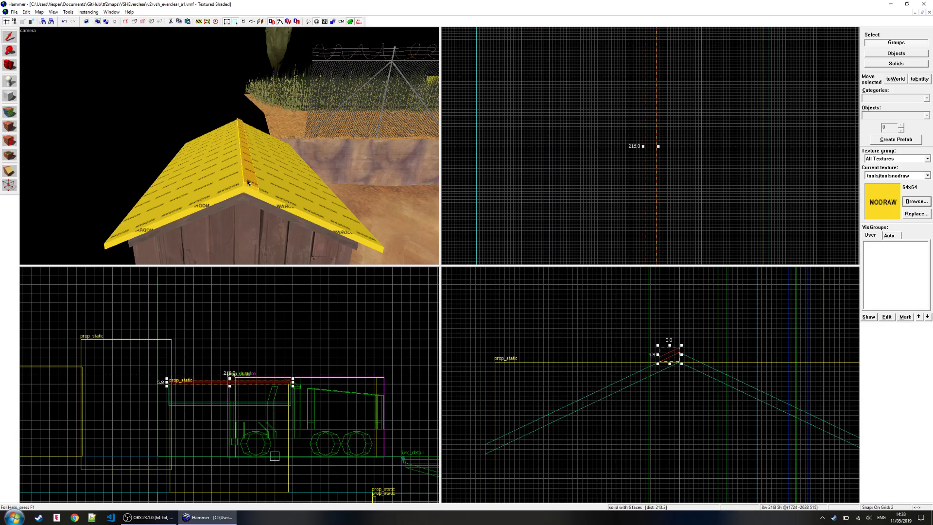
- Duplicate the ridge cap strip onto the other side of the ridge and flip the copy horizontally to match that slope
{"action": "scroll", "coordinate": [659, 385], "scroll_direction": "up", "scroll_amount": 4}
{"action": "left_click_drag", "start_coordinate": [560, 373], "coordinate": [591, 373]}
{"action": "right_click", "coordinate": [591, 373]}
{"action": "mouse_move", "coordinate": [617, 356]}
{"action": "left_click", "coordinate": [694, 355]}
- Tie the two roof slabs and both ridge cap strips together as one func_detail, and raise the grid to 8
{"action": "key", "text": "Escape"}
{"action": "left_click", "coordinate": [281, 163]}
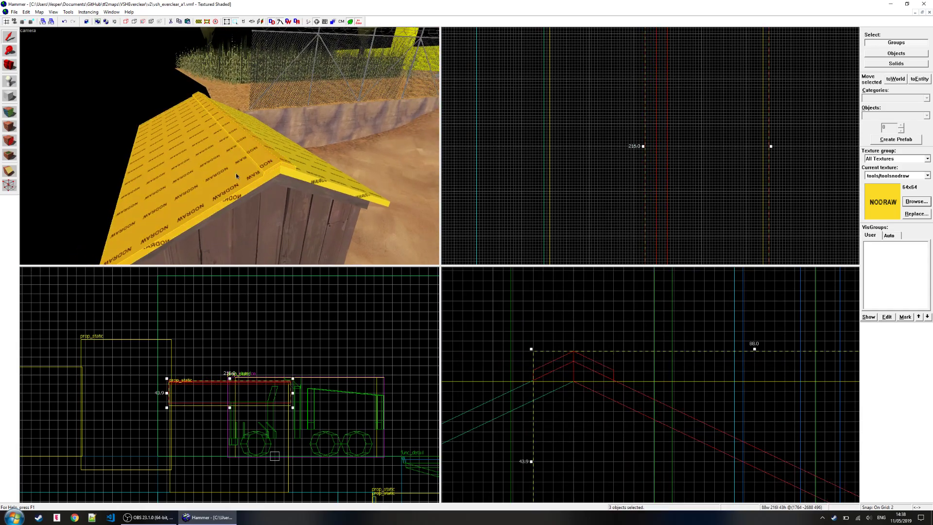
{"action": "key", "text": "alt+Return"}
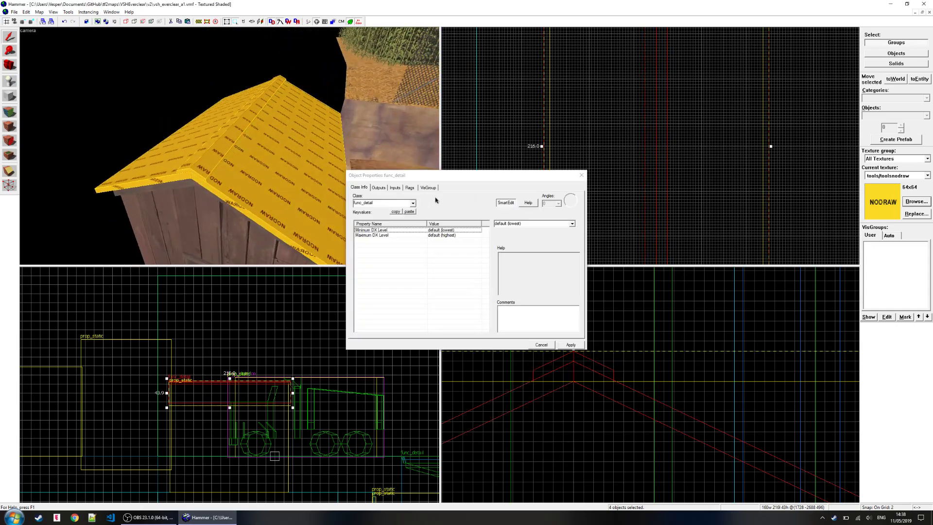
{"action": "left_click", "coordinate": [581, 175]}
{"action": "key", "text": "Escape"}
{"action": "key", "text": "z"}
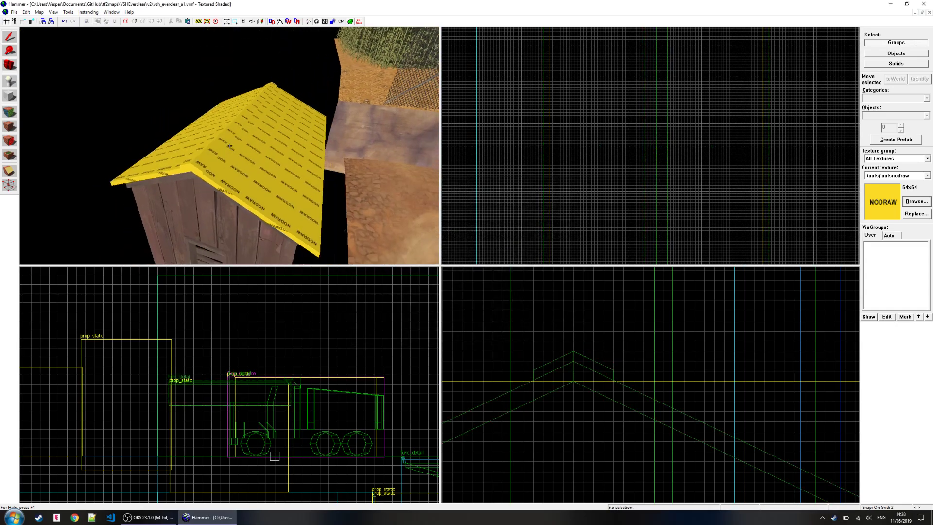
{"action": "key", "text": "bracketright"}
{"action": "key", "text": "bracketright"}
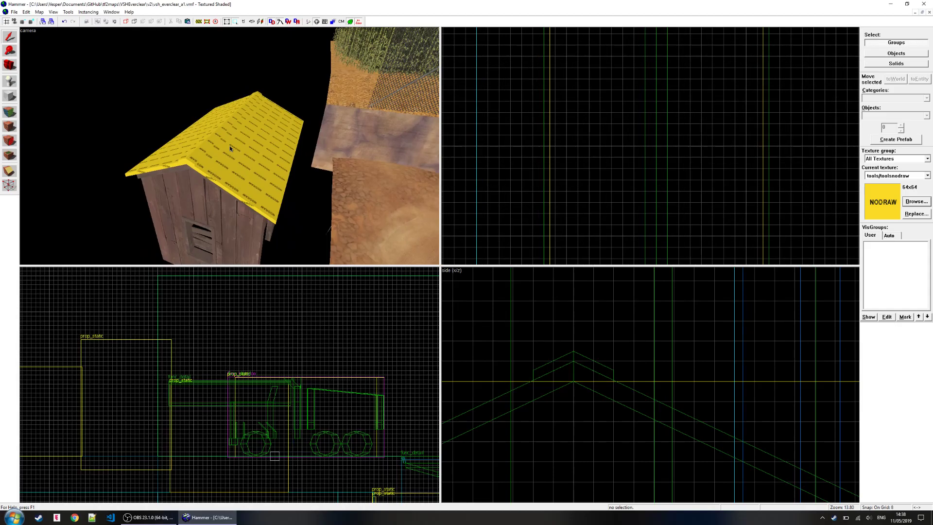
- Examine the brush roof on the shed from outside and from the underside within the shed
{"action": "key", "text": "w"}
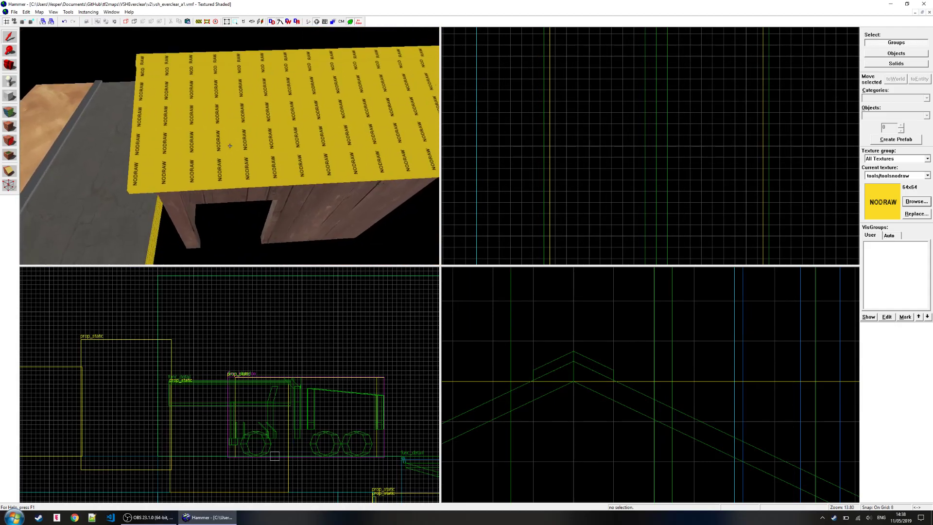
{"action": "key", "text": "w"}
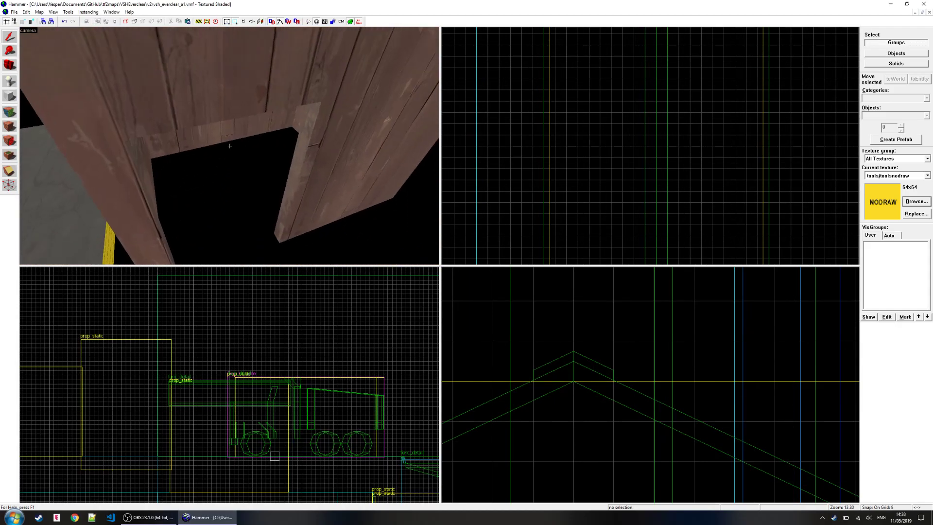
{"action": "key", "text": "s"}
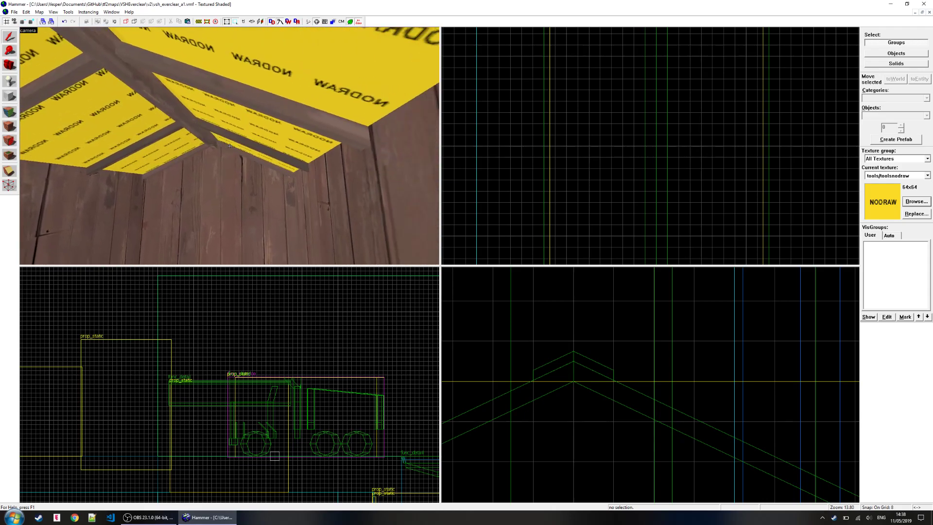
{"action": "key", "text": "a"}
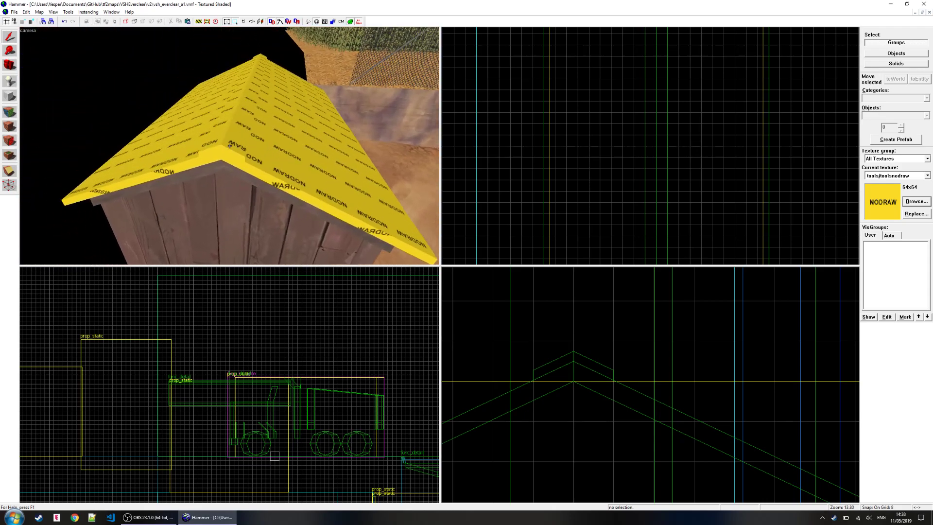
{"action": "key", "text": "s"}
{"action": "key", "text": "a"}
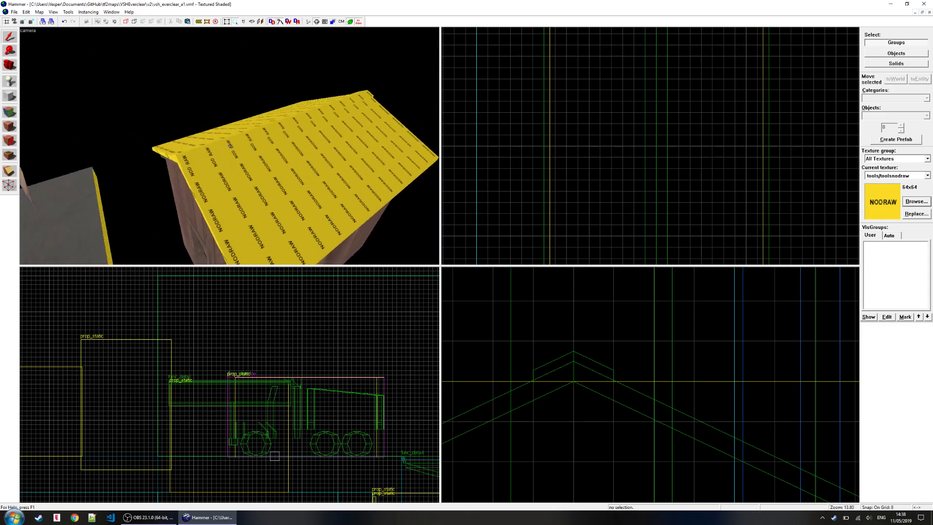
{"action": "key", "text": "w"}
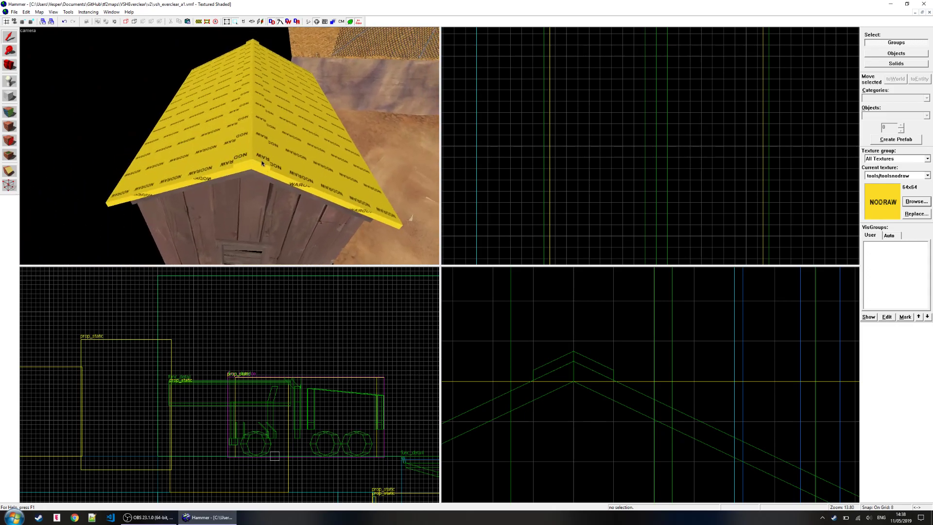
- Select the func_detail roof and choose metal/wall011g from the metal textures as the current texture
{"action": "left_click", "coordinate": [165, 147]}
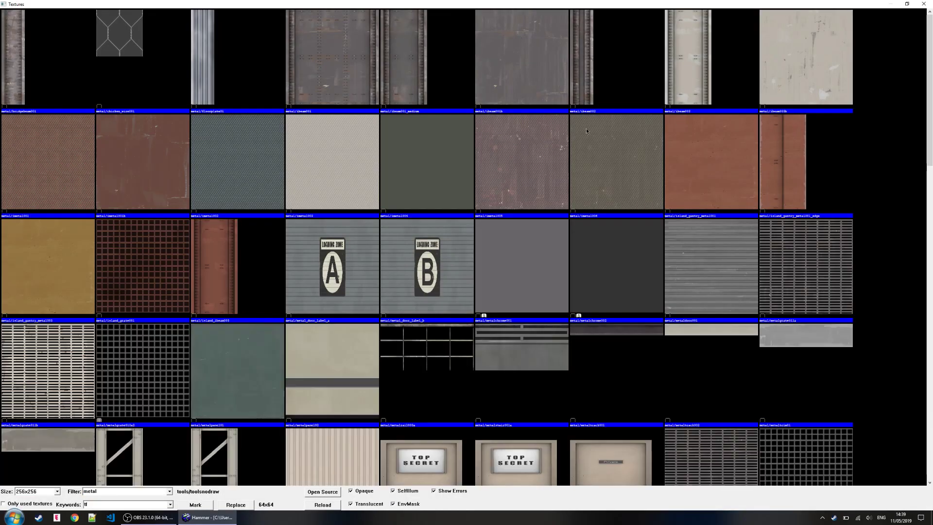
{"action": "scroll", "coordinate": [928, 57], "scroll_direction": "down", "scroll_amount": 5}
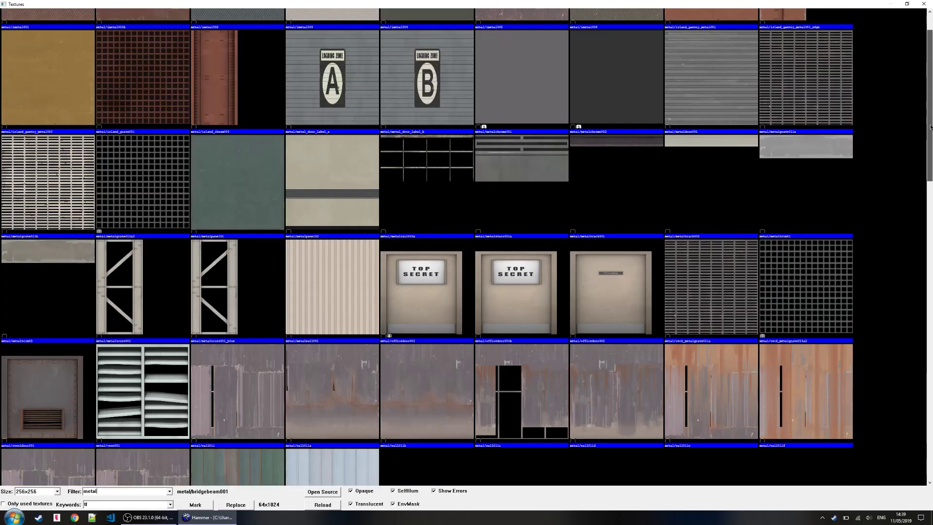
{"action": "scroll", "coordinate": [467, 247], "scroll_direction": "down", "scroll_amount": 1}
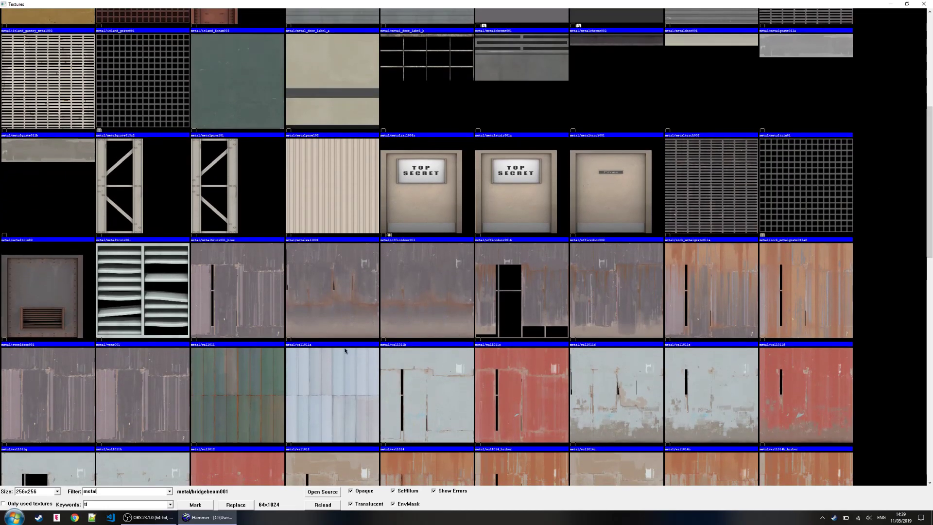
{"action": "double_click", "coordinate": [95, 411]}
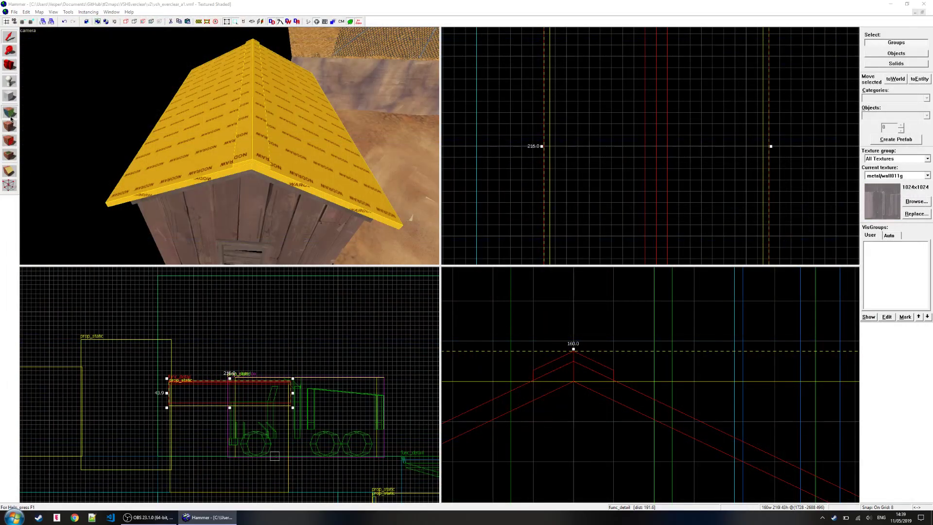
- Apply metal/wall011g to the outer faces of both roof slopes and set the texture rotation to 90
{"action": "left_click", "coordinate": [9, 113]}
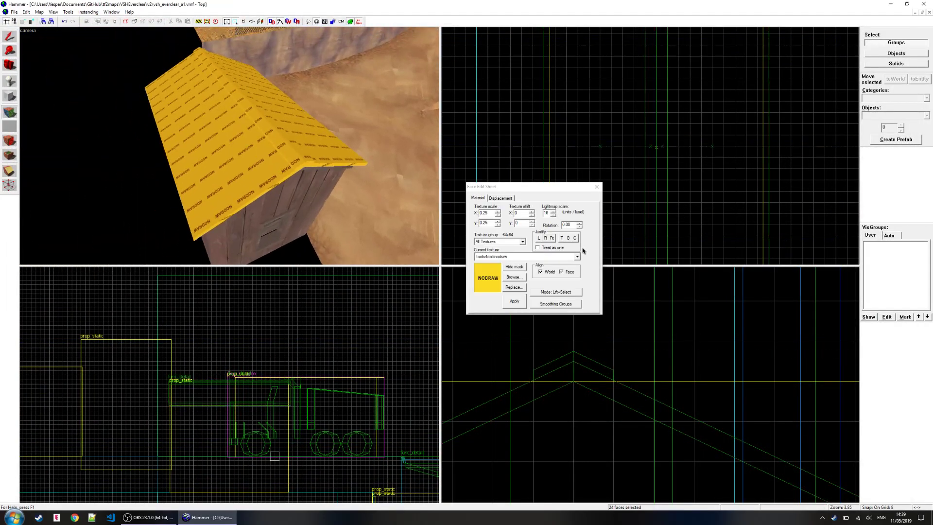
{"action": "left_click", "coordinate": [577, 257]}
{"action": "left_click", "coordinate": [529, 302]}
{"action": "right_click", "coordinate": [260, 174]}
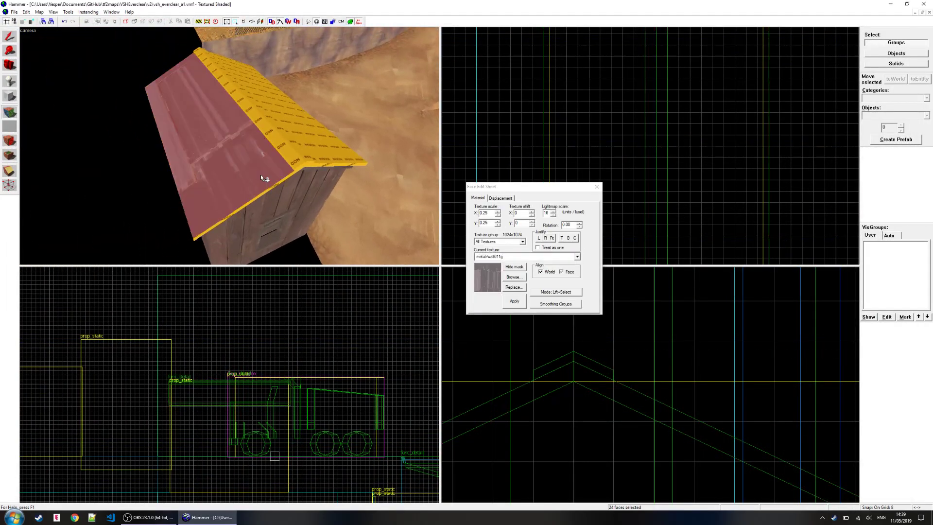
{"action": "right_click", "coordinate": [320, 137]}
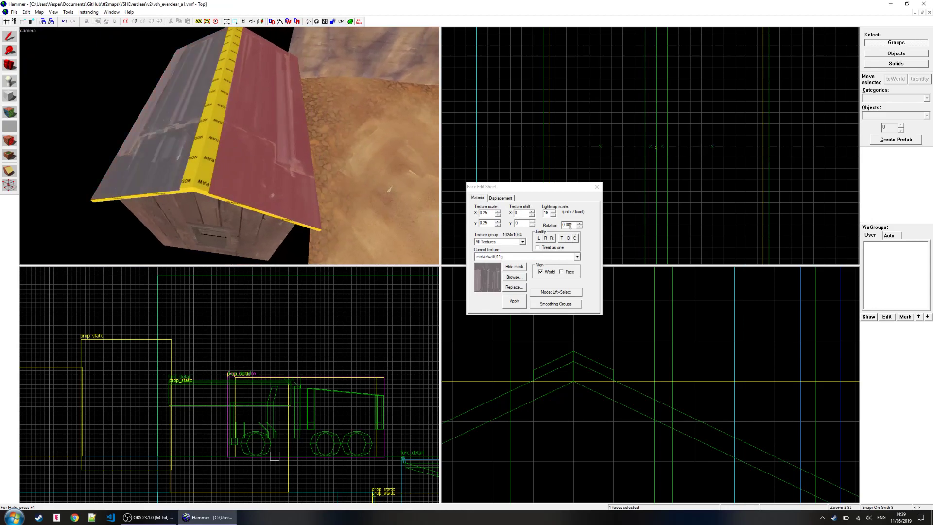
{"action": "right_click", "coordinate": [132, 141]}
- Apply metal/wall011g to the roof slab's thin edge faces along the eaves and one gable end
{"action": "key", "text": "z"}
{"action": "key", "text": "w"}
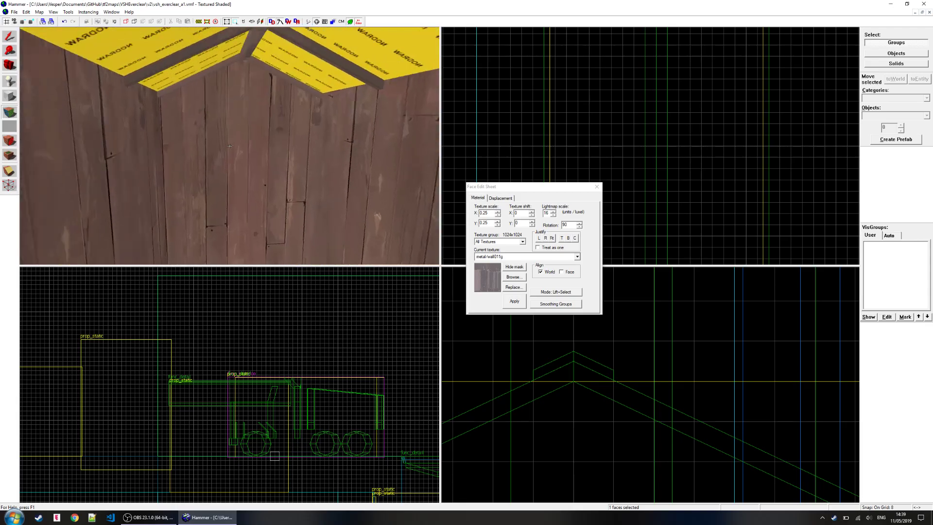
{"action": "key", "text": "s"}
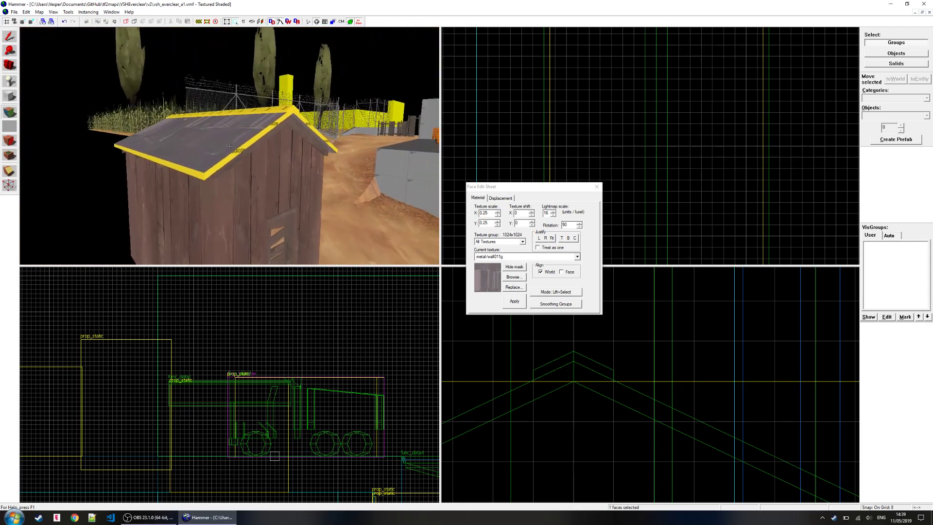
{"action": "key", "text": "w"}
{"action": "key", "text": "z"}
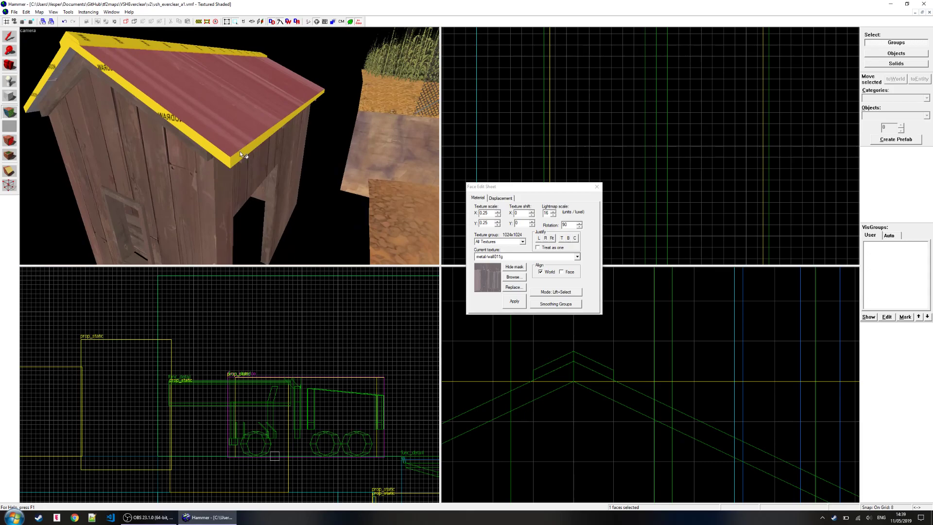
{"action": "key", "text": "a"}
{"action": "key", "text": "z"}
{"action": "right_click", "coordinate": [266, 144]}
{"action": "key", "text": "z"}
{"action": "key", "text": "d"}
{"action": "key", "text": "z"}
{"action": "right_click", "coordinate": [208, 159]}
{"action": "key", "text": "z"}
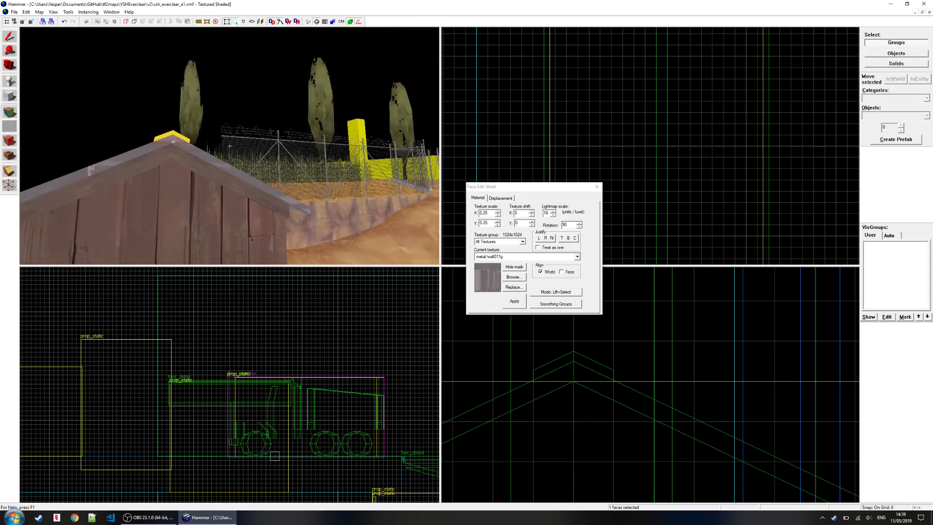
- Set the texture rotation to 0 on one gable edge face and apply the same texture settings to the adjoining gable edge
{"action": "key", "text": "a"}
{"action": "key", "text": "d"}
{"action": "key", "text": "z"}
{"action": "left_click", "coordinate": [366, 177]}
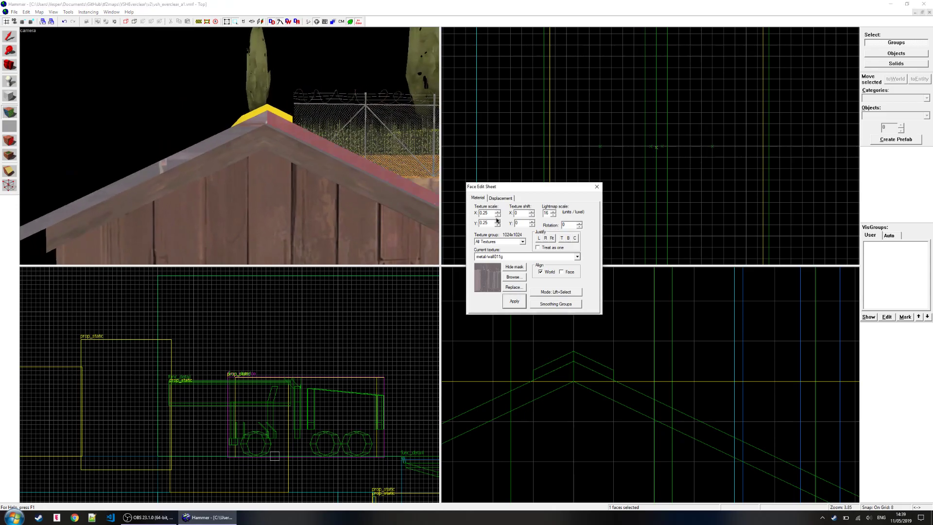
{"action": "right_click", "coordinate": [208, 138]}
- Apply metal/wall011g to the remaining untextured edge faces along the sides of the roof slabs
{"action": "key", "text": "z"}
{"action": "key", "text": "a"}
{"action": "key", "text": "z"}
{"action": "right_click", "coordinate": [187, 186]}
{"action": "right_click", "coordinate": [185, 189]}
{"action": "key", "text": "z"}
{"action": "key", "text": "d"}
{"action": "key", "text": "z"}
{"action": "right_click", "coordinate": [232, 162]}
- Apply metal/wall011g to the nodraw gable edge faces of the roof slabs at the opposite end of the shed
{"action": "key", "text": "z"}
{"action": "key", "text": "d"}
{"action": "key", "text": "w"}
{"action": "key", "text": "z"}
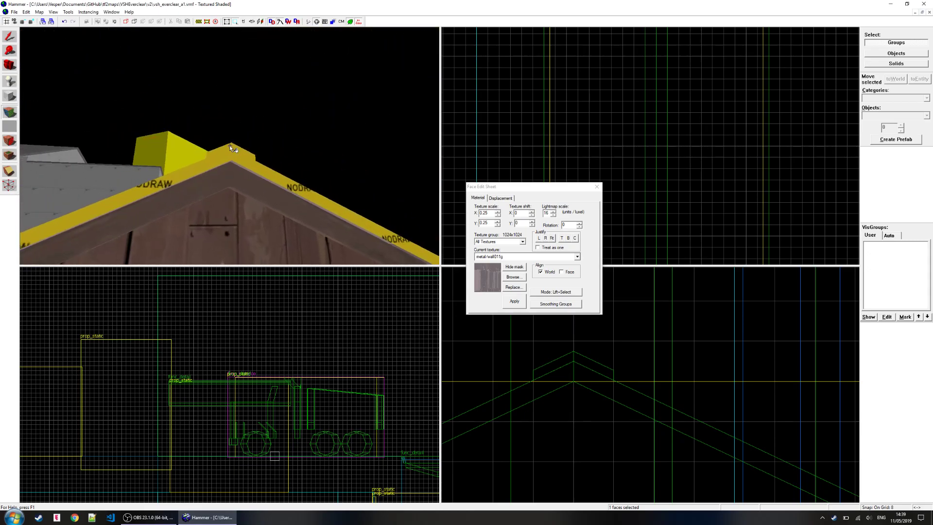
{"action": "right_click", "coordinate": [222, 157]}
{"action": "key", "text": "z"}
- Choose the metal/ibeam001b texture and apply it to the top faces of the ridge cap
{"action": "key", "text": "w"}
{"action": "key", "text": "s"}
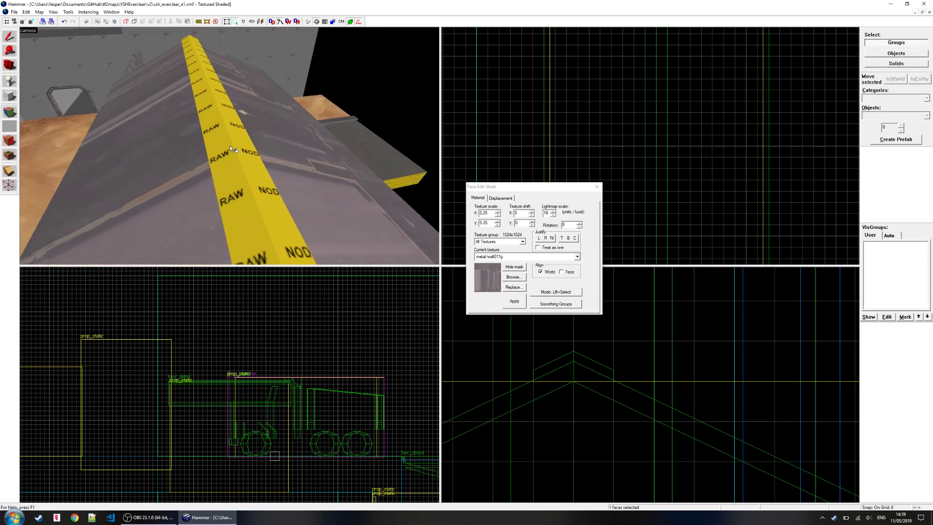
{"action": "key", "text": "z"}
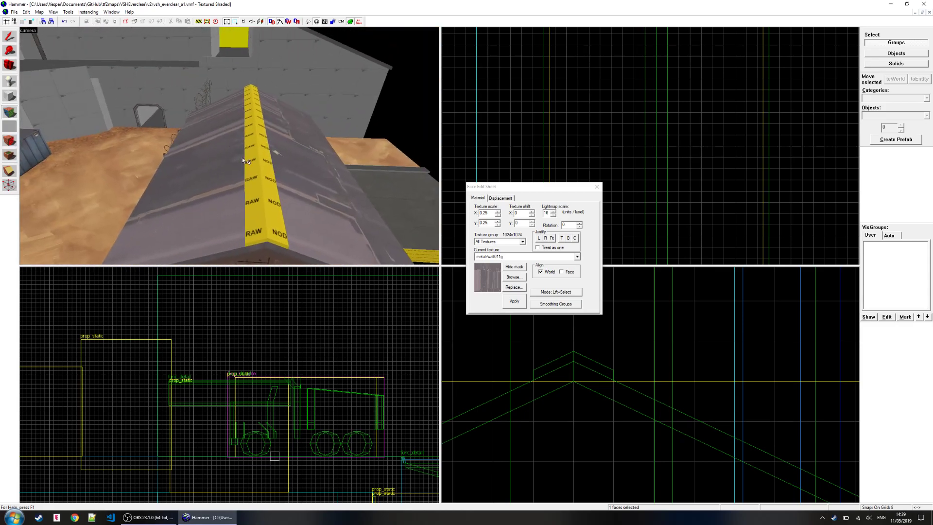
{"action": "left_click", "coordinate": [513, 276]}
{"action": "scroll", "coordinate": [410, 177], "scroll_direction": "up", "scroll_amount": 5}
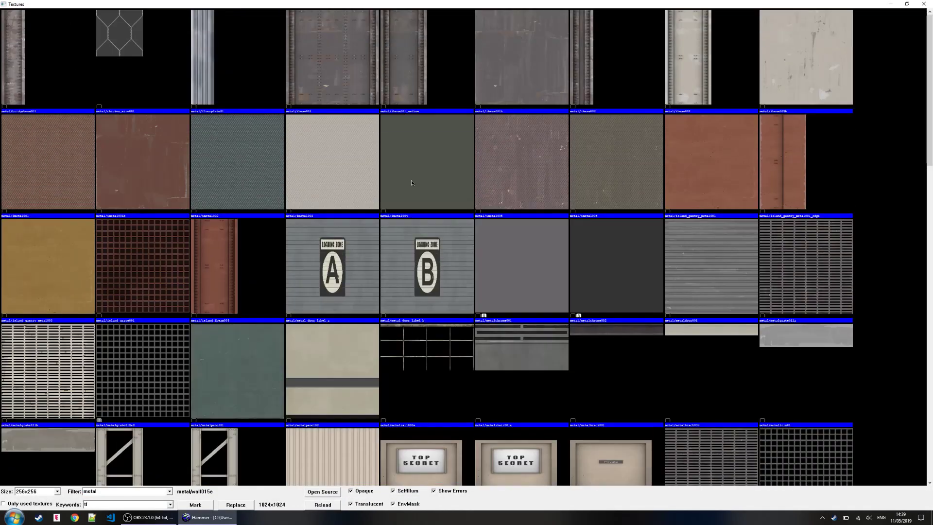
{"action": "double_click", "coordinate": [500, 77]}
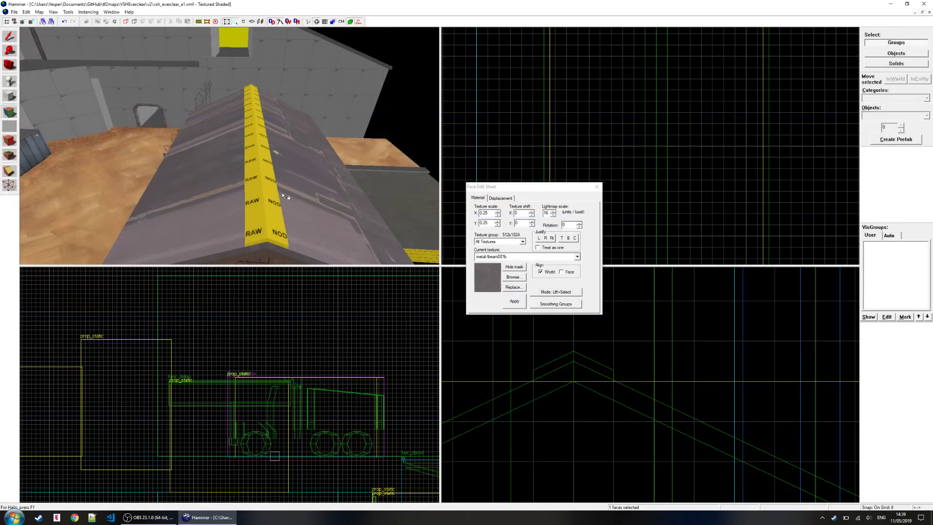
{"action": "right_click", "coordinate": [262, 209]}
- Apply metal/ibeam001b to the remaining exposed side and end faces of the ridge cap at both gables
{"action": "key", "text": "z"}
{"action": "key", "text": "w"}
{"action": "key", "text": "z"}
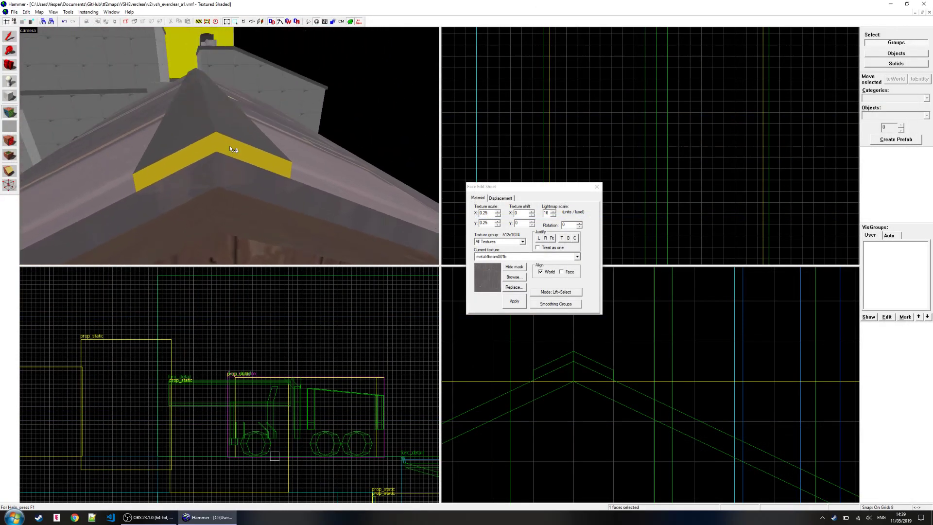
{"action": "key", "text": "a"}
{"action": "key", "text": "z"}
{"action": "key", "text": "d"}
{"action": "key", "text": "z"}
{"action": "right_click", "coordinate": [181, 142]}
{"action": "key", "text": "z"}
{"action": "key", "text": "w"}
{"action": "key", "text": "d"}
{"action": "key", "text": "z"}
{"action": "right_click", "coordinate": [232, 136]}
{"action": "right_click", "coordinate": [225, 137]}
{"action": "key", "text": "z"}
{"action": "key", "text": "s"}
{"action": "key", "text": "z"}
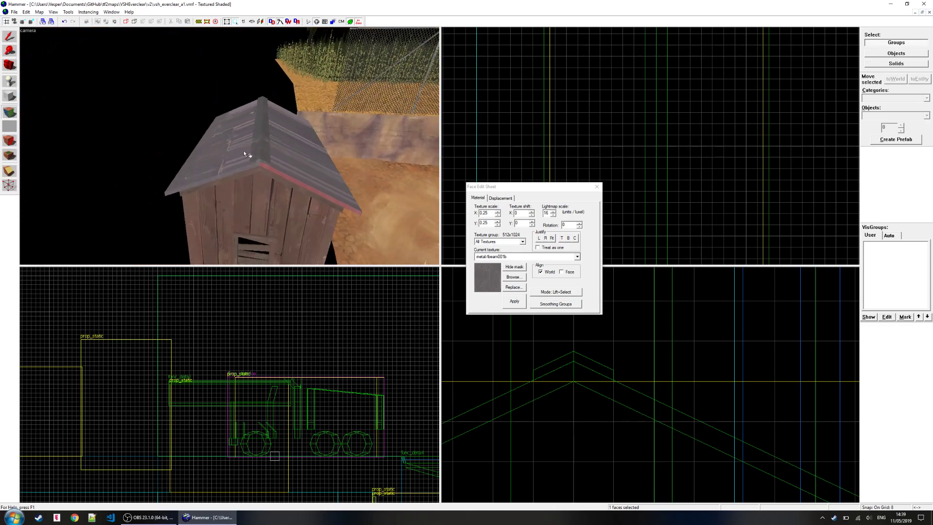
- Close the face editing sheet and try rotating the grouped shed and roof to a diagonal orientation in the top view
{"action": "left_click", "coordinate": [597, 187]}
{"action": "key", "text": "z"}
{"action": "key", "text": "s"}
{"action": "key", "text": "d"}
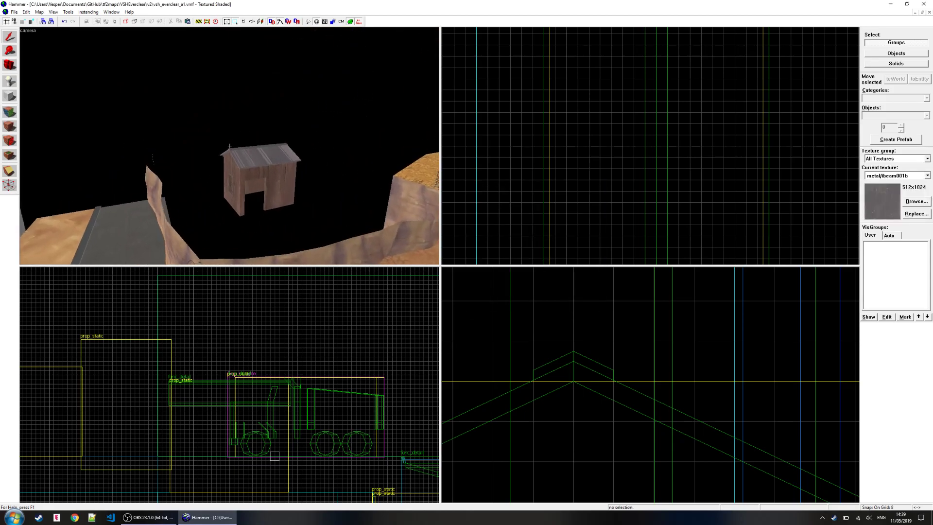
{"action": "key", "text": "z"}
{"action": "left_click", "coordinate": [235, 118]}
{"action": "scroll", "coordinate": [572, 145], "scroll_direction": "down", "scroll_amount": 5}
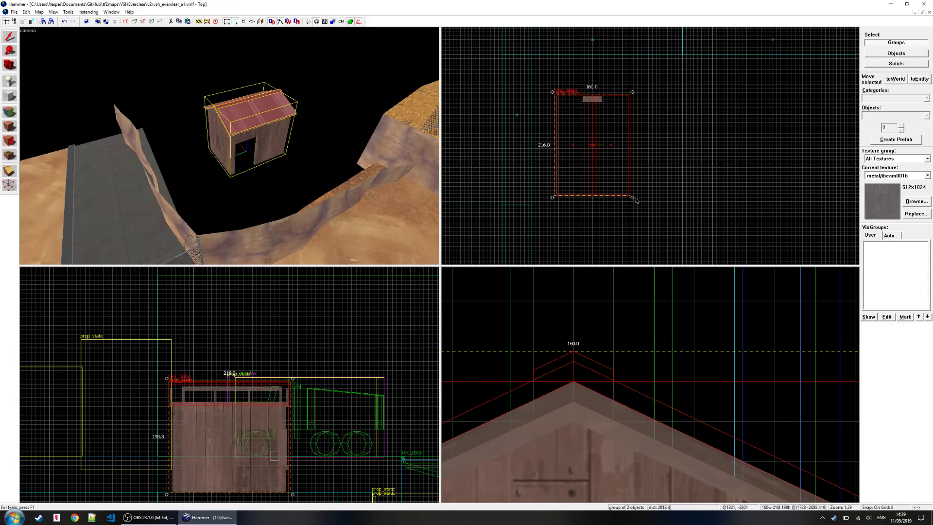
{"action": "left_click_drag", "start_coordinate": [633, 198], "coordinate": [607, 110]}
{"action": "scroll", "coordinate": [598, 127], "scroll_direction": "down", "scroll_amount": 2}
{"action": "left_click", "coordinate": [706, 157]}
{"action": "key", "text": "z"}
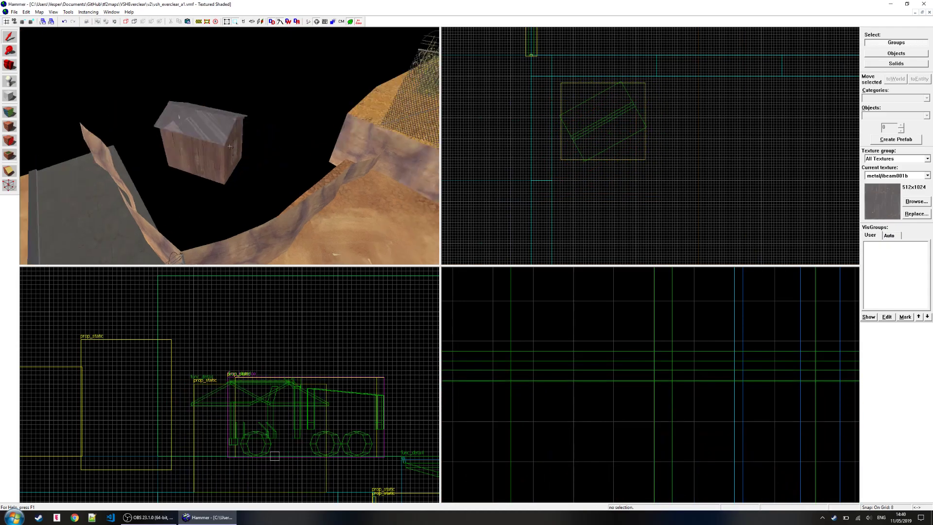
- Switch to the ABS_PropLibrary_Part_B.vmf map, find the tall narrow leafy tree among the nature props, and copy it
{"action": "key", "text": "z"}
{"action": "key", "text": "z"}
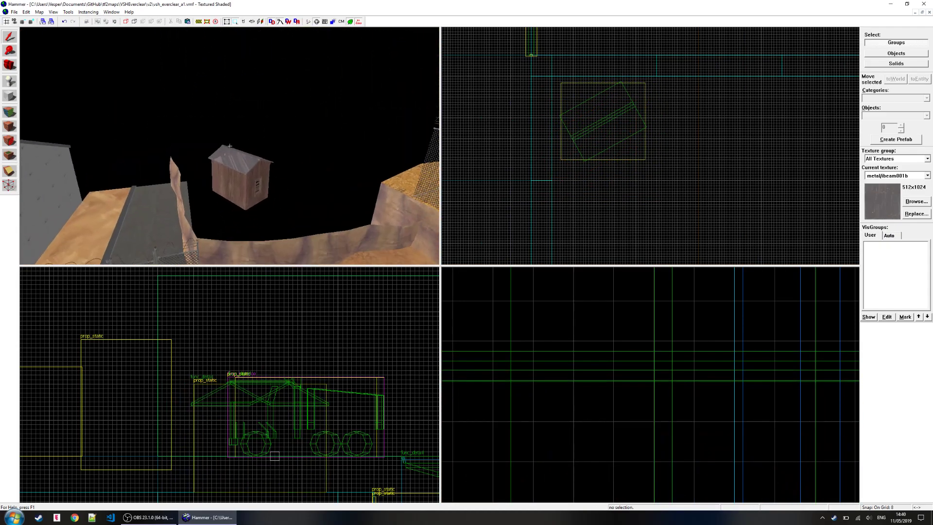
{"action": "key", "text": "z"}
{"action": "left_click", "coordinate": [112, 12]}
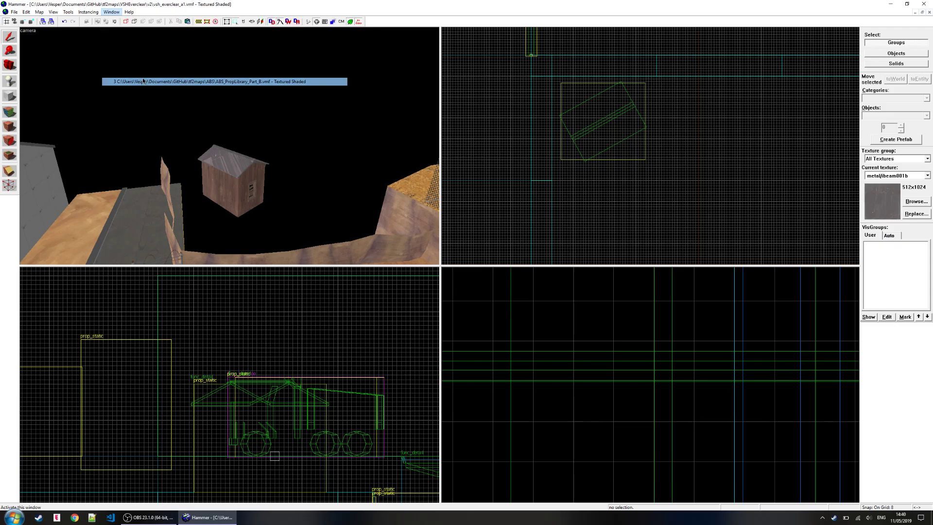
{"action": "left_click", "coordinate": [144, 81]}
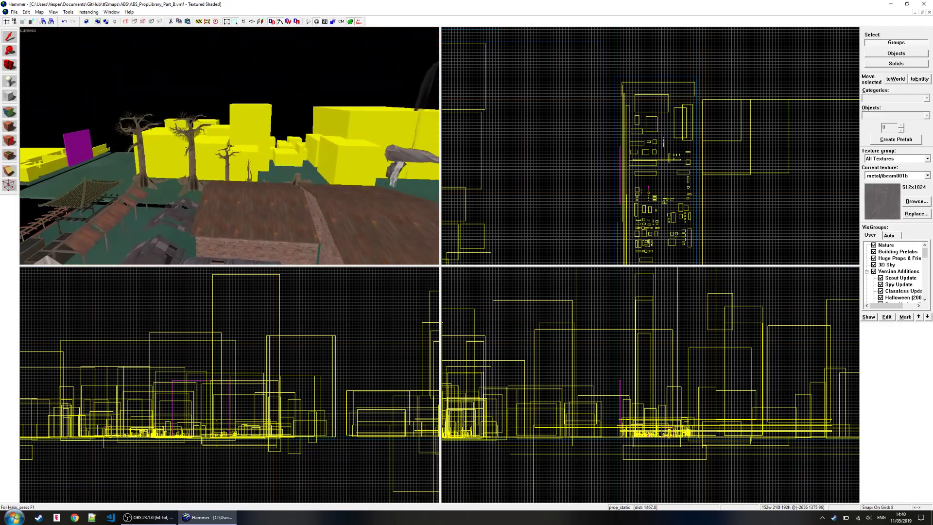
{"action": "key", "text": "w"}
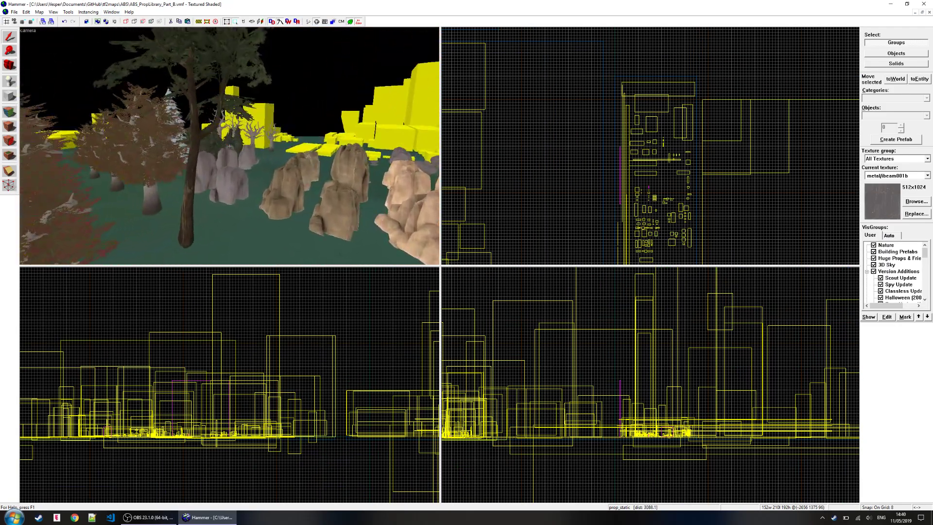
{"action": "key", "text": "w"}
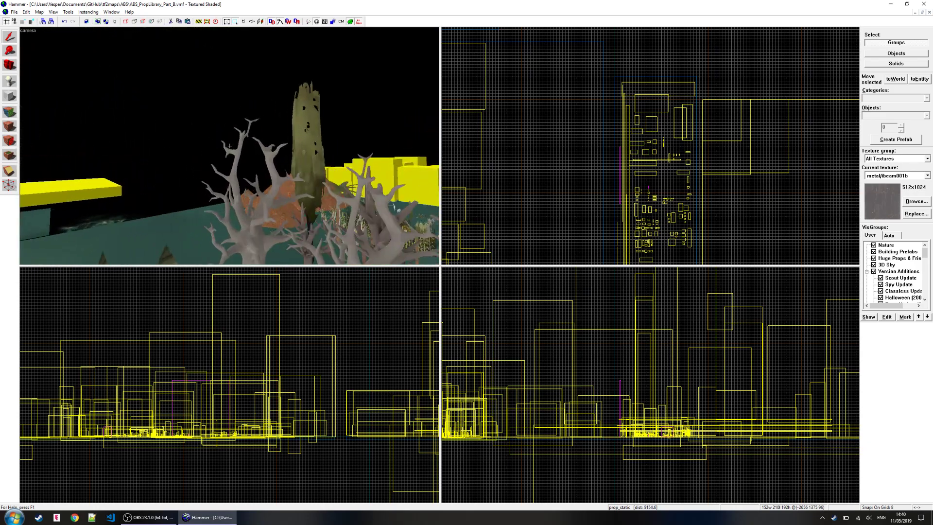
{"action": "key", "text": "w"}
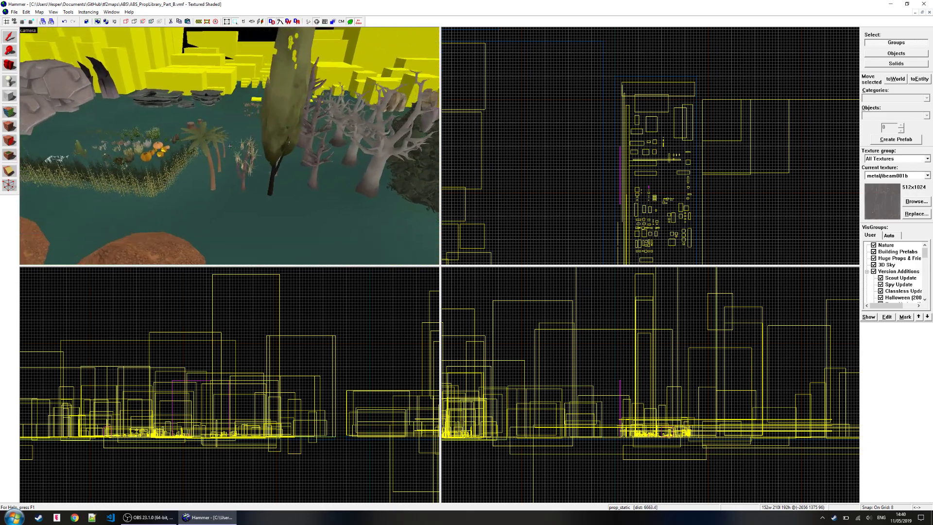
{"action": "key", "text": "w"}
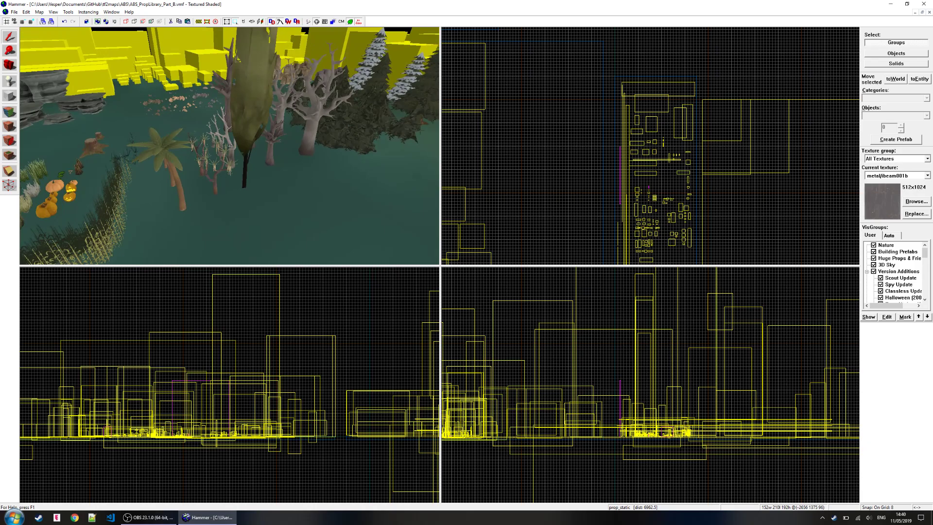
{"action": "key", "text": "w"}
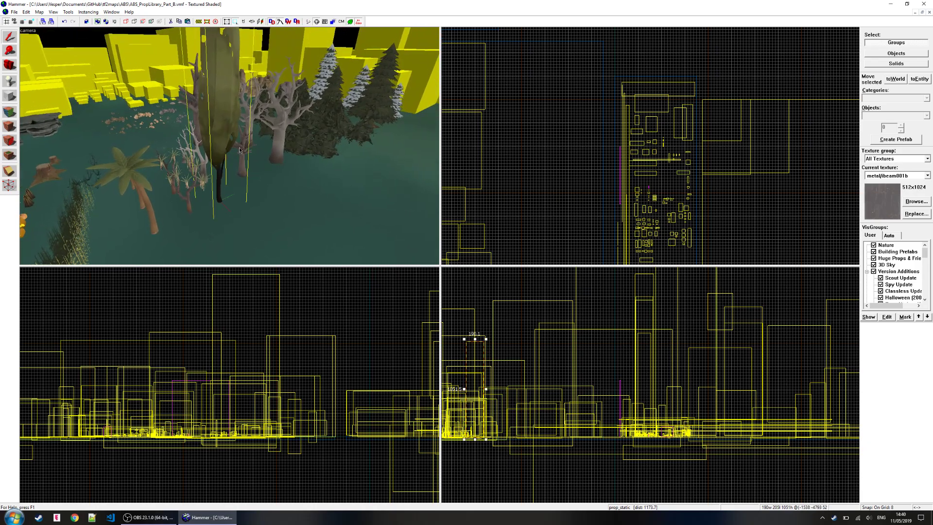
- Return to the vsh_everclear_a1.vmf map and bring the area around the shed into view
{"action": "left_click", "coordinate": [111, 12]}
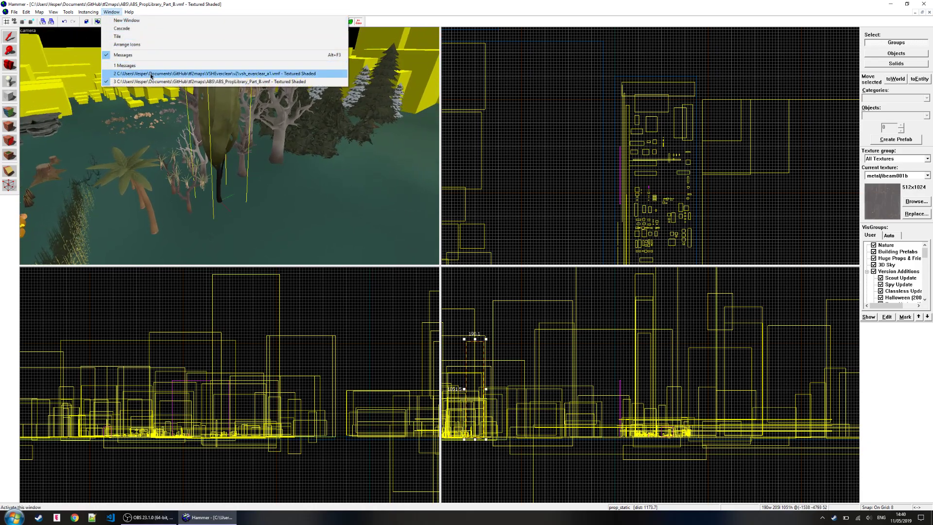
{"action": "left_click", "coordinate": [160, 73]}
{"action": "key", "text": "w"}
{"action": "key", "text": "z"}
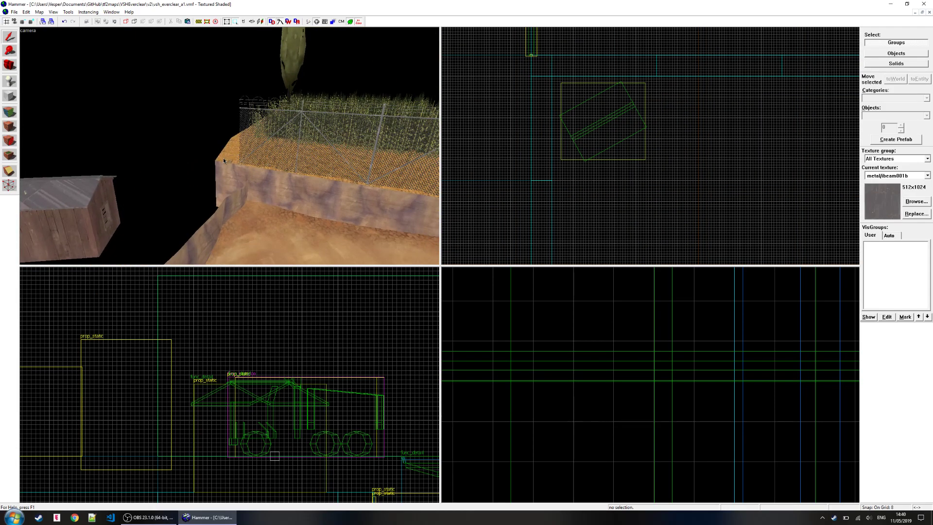
- Paste the copied tree near the shed, shift it clear of the shed in the top view, and raise it in the front view
{"action": "left_click", "coordinate": [207, 220]}
{"action": "key", "text": "z"}
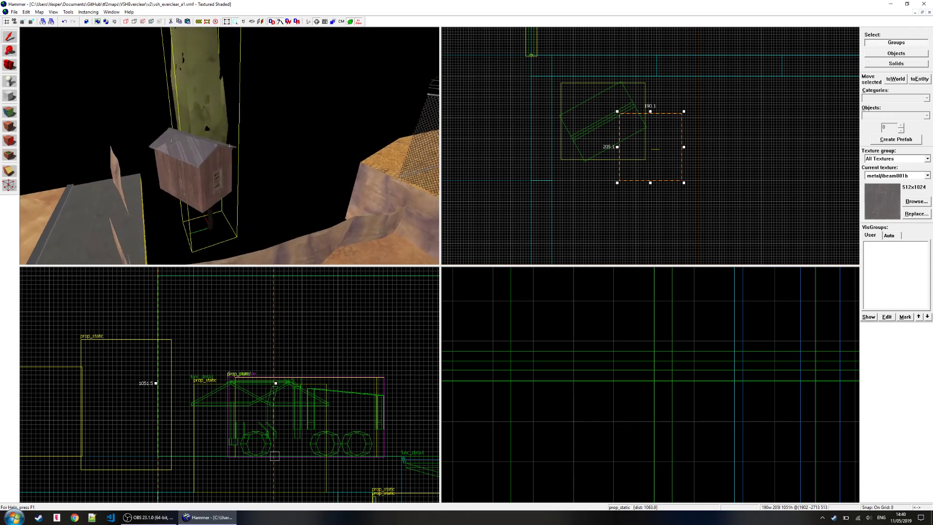
{"action": "key", "text": "z"}
{"action": "middle_click_drag", "start_coordinate": [653, 170], "coordinate": [648, 191]}
{"action": "left_click_drag", "start_coordinate": [642, 173], "coordinate": [608, 241]}
{"action": "scroll", "coordinate": [214, 414], "scroll_direction": "down", "scroll_amount": 2}
{"action": "middle_click_drag", "start_coordinate": [184, 429], "coordinate": [224, 388]}
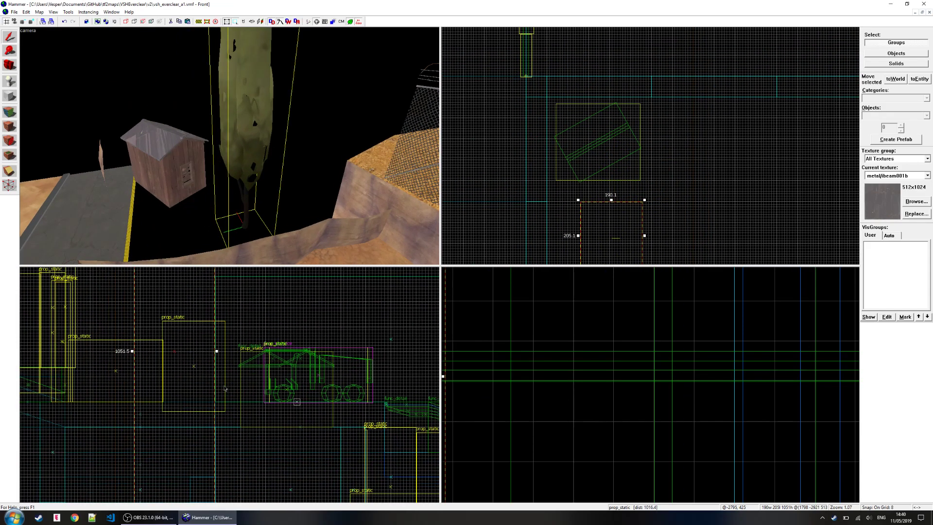
{"action": "left_click_drag", "start_coordinate": [181, 480], "coordinate": [188, 402]}
- Increase the snap grid size to 64 units
{"action": "key", "text": "bracketright"}
{"action": "key", "text": "bracketright"}
{"action": "key", "text": "bracketright"}
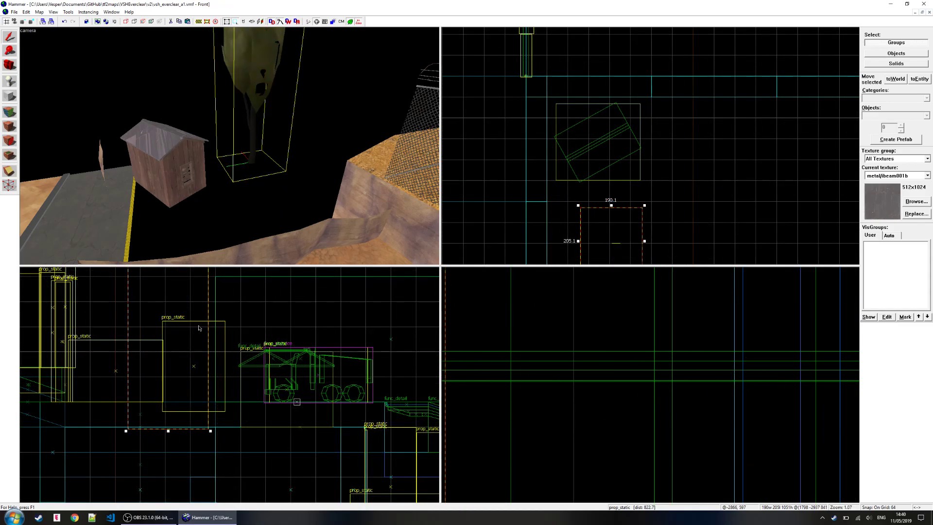
- Move the tree in the top view onto the boundary wall beside the shed and deselect it
{"action": "key", "text": "z"}
{"action": "key", "text": "w"}
{"action": "key", "text": "s"}
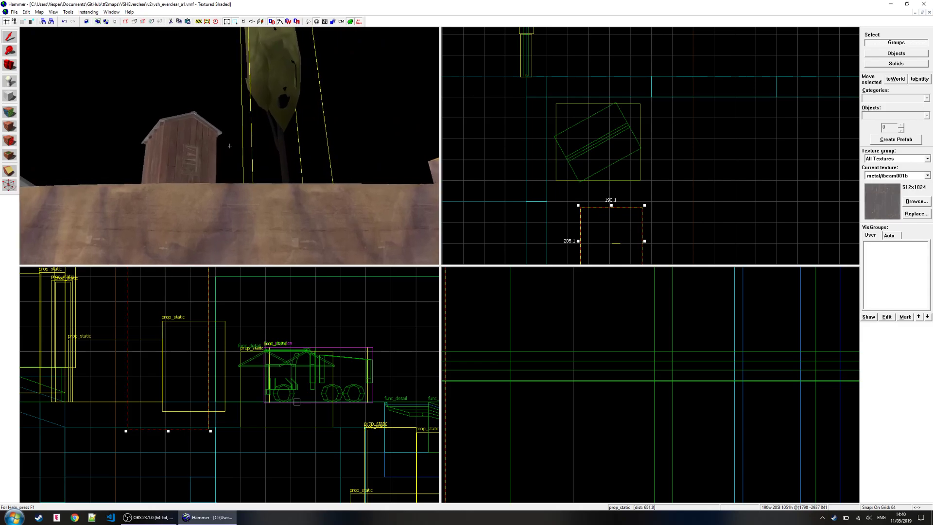
{"action": "key", "text": "w"}
{"action": "key", "text": "s"}
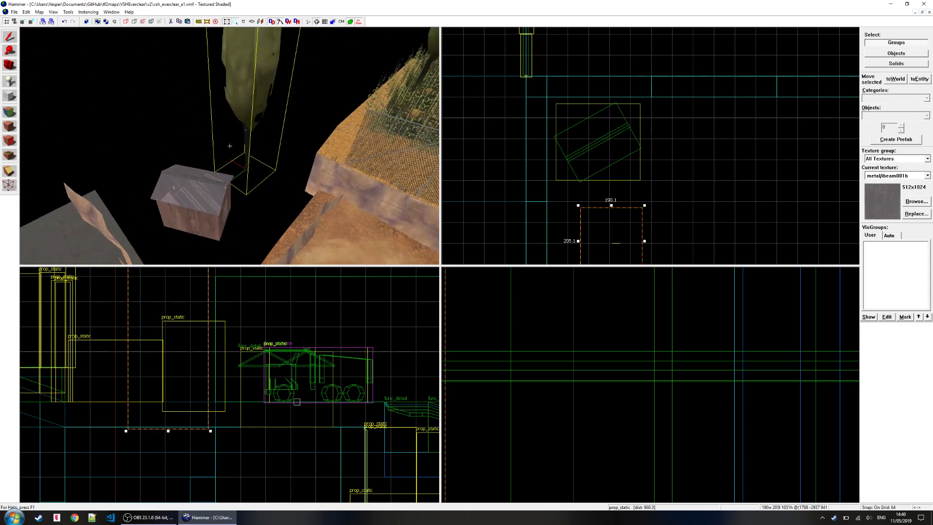
{"action": "key", "text": "w"}
{"action": "key", "text": "z"}
{"action": "scroll", "coordinate": [552, 174], "scroll_direction": "down", "scroll_amount": 1}
{"action": "middle_click_drag", "start_coordinate": [605, 196], "coordinate": [575, 149]}
{"action": "left_click_drag", "start_coordinate": [565, 177], "coordinate": [522, 161]}
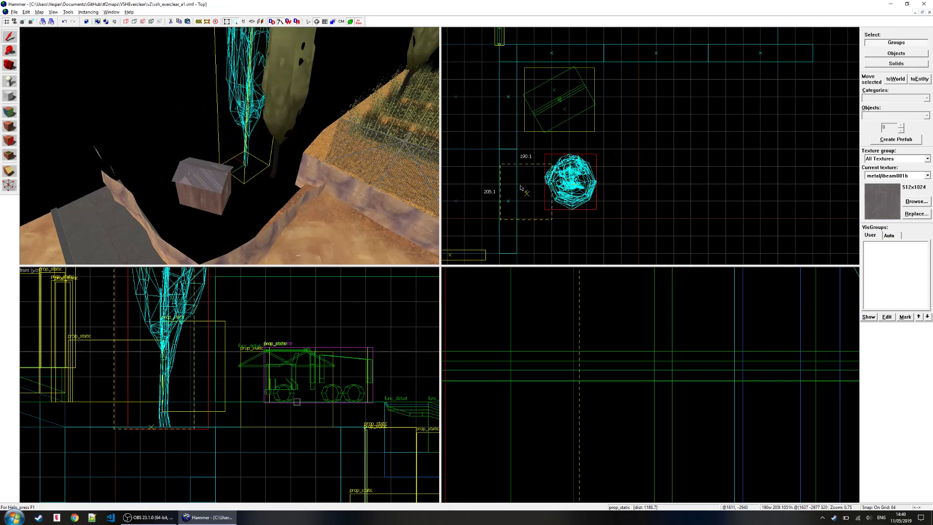
{"action": "left_click_drag", "start_coordinate": [522, 197], "coordinate": [522, 197]}
{"action": "key", "text": "Escape"}
- Examine how the tree and the shed look together from low, distant and overhead viewpoints
{"action": "key", "text": "z"}
{"action": "key", "text": "w"}
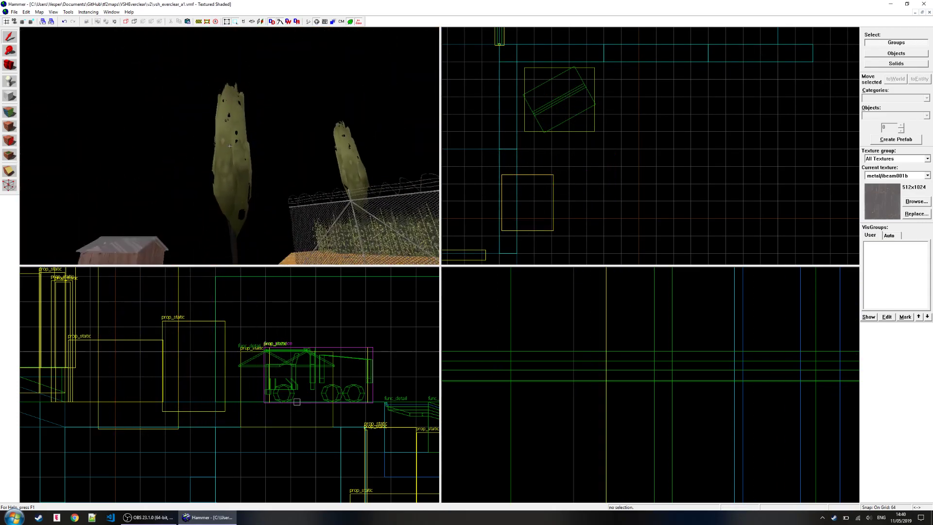
{"action": "key", "text": "s"}
{"action": "key", "text": "w"}
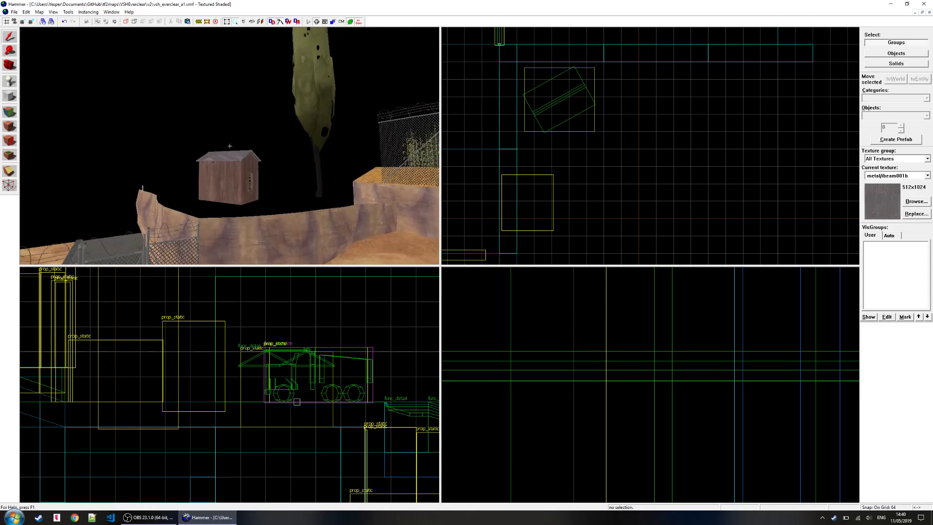
{"action": "key", "text": "s"}
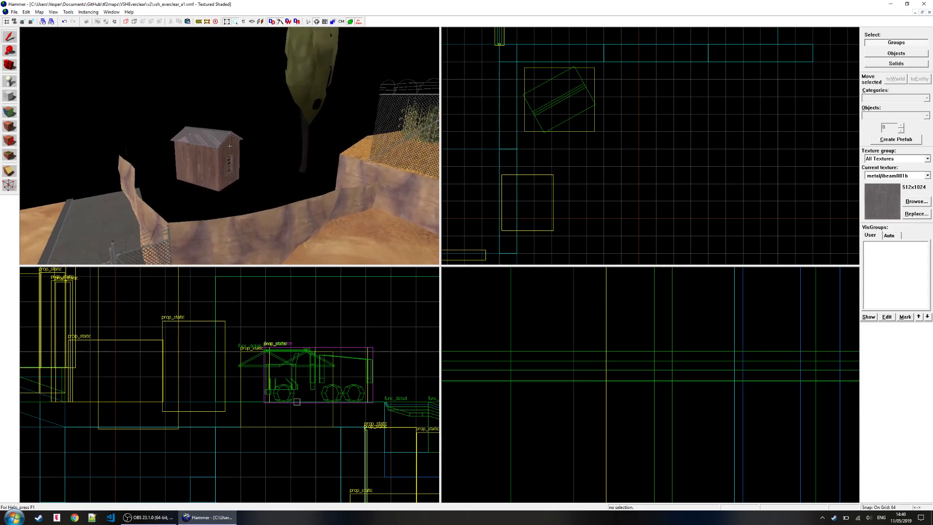
{"action": "key", "text": "w"}
{"action": "key", "text": "s"}
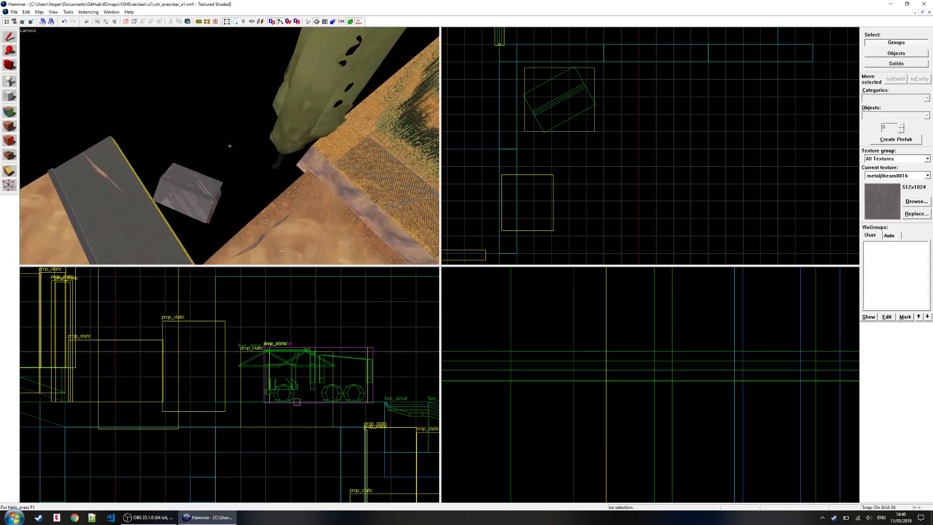
- Undo the tree placement and the rotation of the shed group
{"action": "key", "text": "z"}
{"action": "key", "text": "w"}
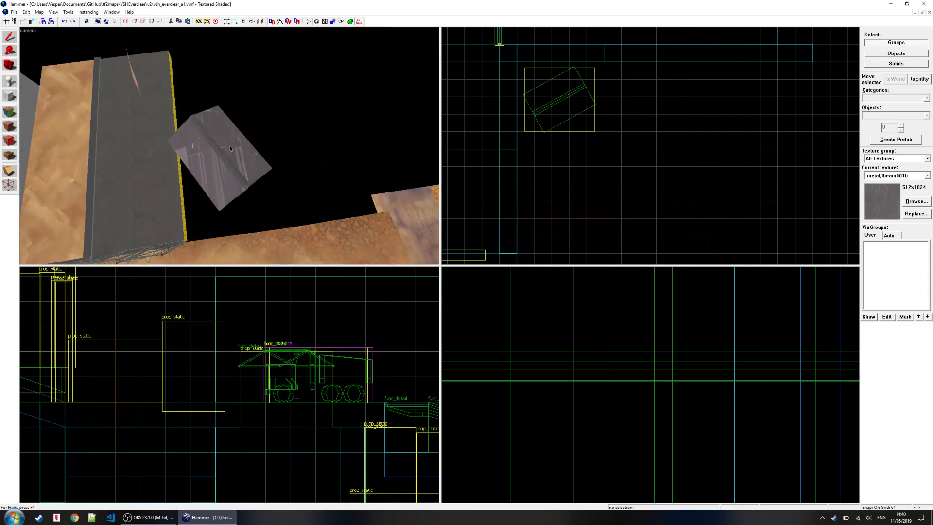
{"action": "left_click", "coordinate": [231, 149]}
{"action": "key", "text": "ctrl+z"}
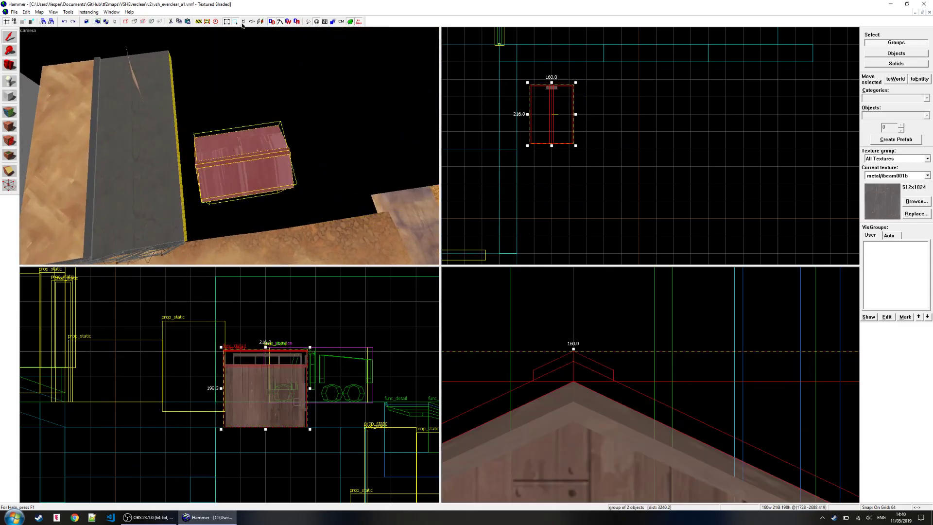
- Turn on texture locking and rotate the grouped shed and roof diagonally, with its bounds touching the boundary wall in the top view
{"action": "left_click_drag", "start_coordinate": [574, 150], "coordinate": [547, 152]}
{"action": "key", "text": "z"}
{"action": "key", "text": "w"}
{"action": "key", "text": "s"}
{"action": "key", "text": "z"}
{"action": "left_click_drag", "start_coordinate": [589, 155], "coordinate": [533, 99]}
{"action": "key", "text": "z"}
{"action": "key", "text": "s"}
{"action": "key", "text": "z"}
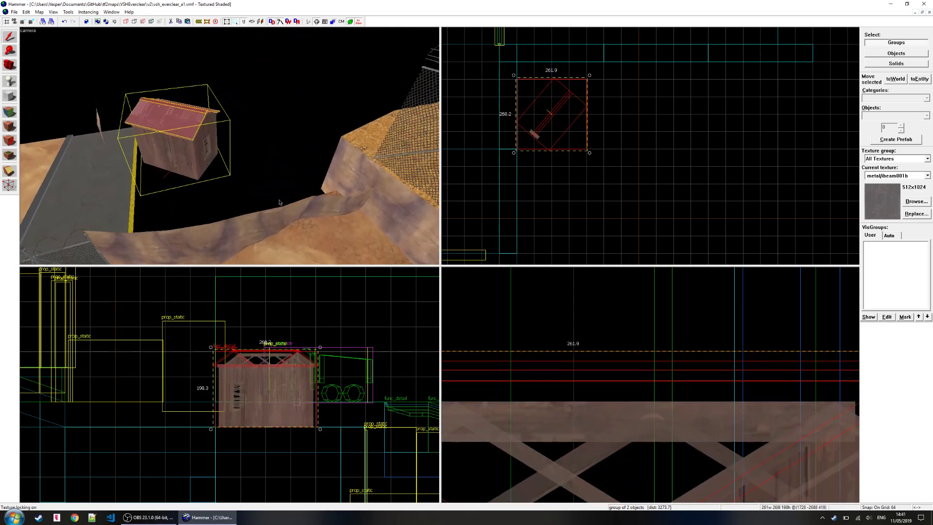
- Paste the copied tree again, place it away from the shed in the top view, and raise it in the front view
{"action": "left_click", "coordinate": [293, 214]}
{"action": "left_click_drag", "start_coordinate": [470, 183], "coordinate": [631, 246]}
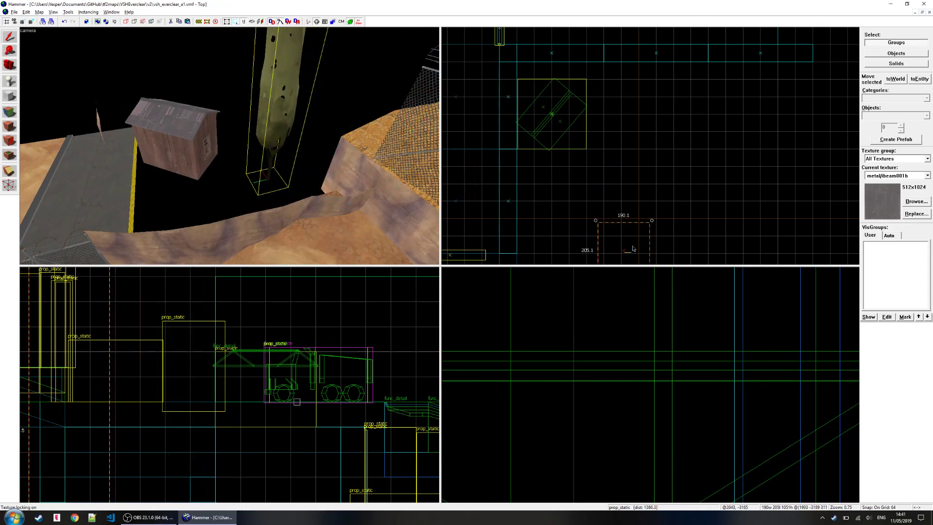
{"action": "scroll", "coordinate": [210, 432], "scroll_direction": "down", "scroll_amount": 3}
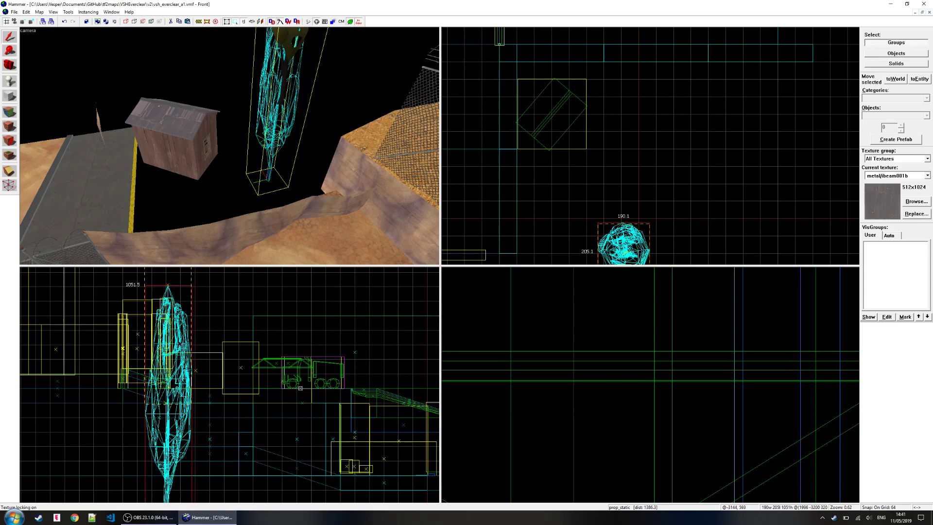
{"action": "key", "text": "z"}
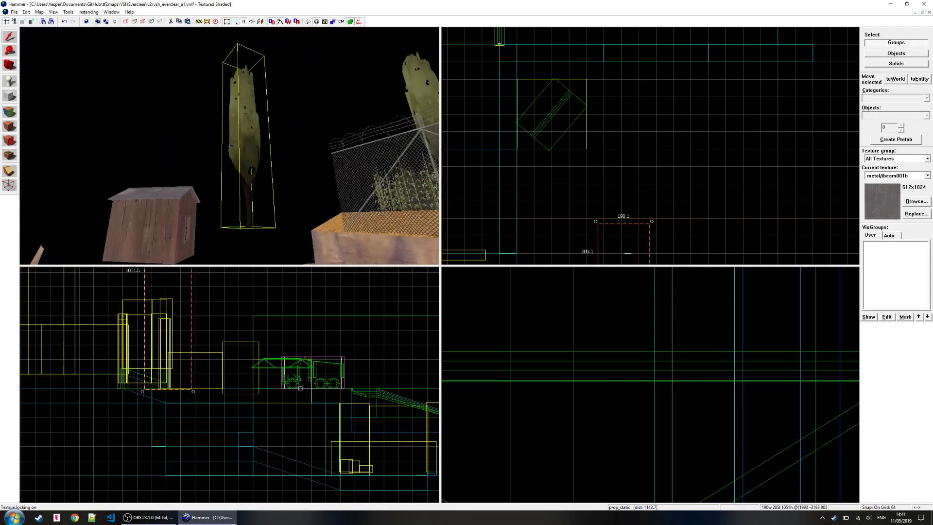
- Lower the tree by 64 units, move it onto the boundary wall beside the shed in the top view, and deselect it
{"action": "key", "text": "w"}
{"action": "key", "text": "z"}
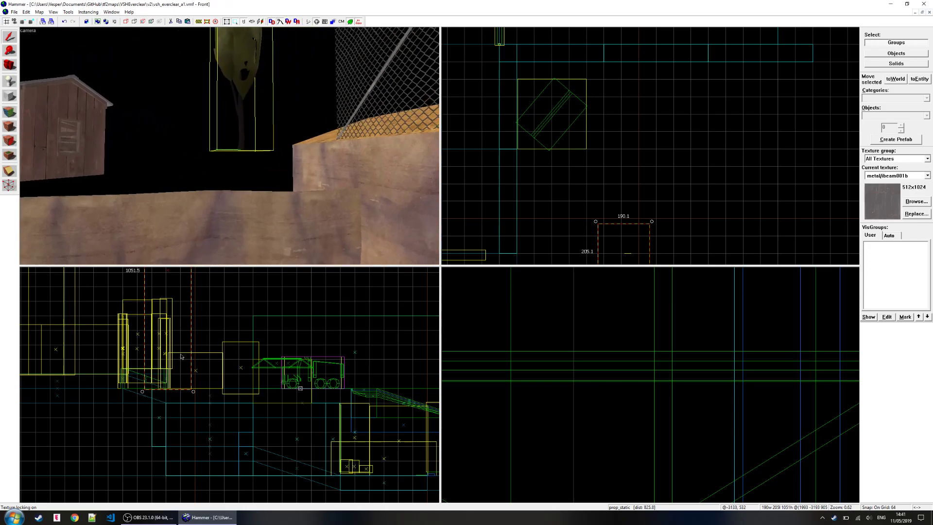
{"action": "key", "text": "z"}
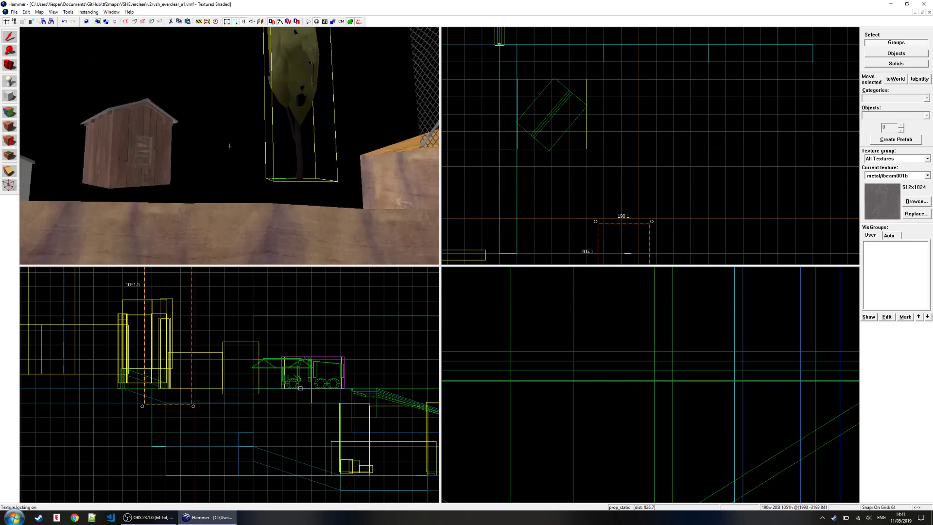
{"action": "key", "text": "z"}
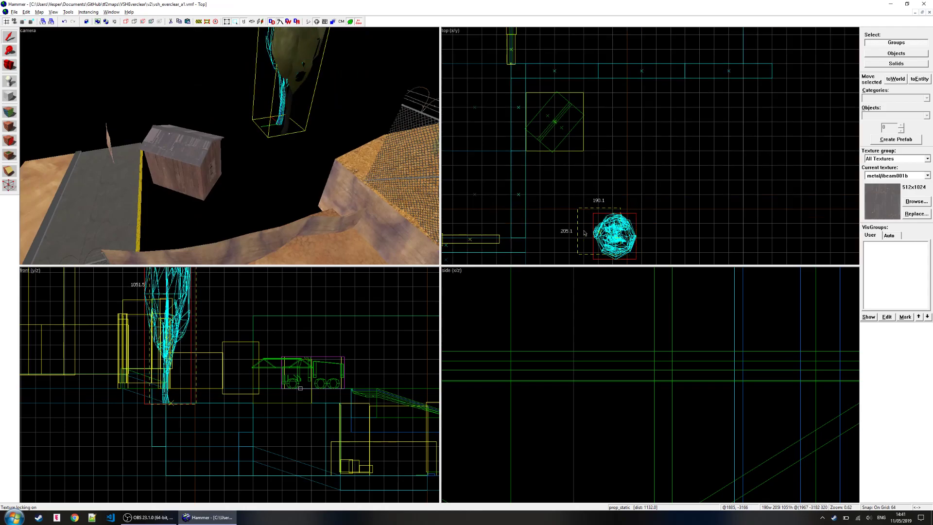
{"action": "left_click_drag", "start_coordinate": [571, 205], "coordinate": [520, 195]}
{"action": "key", "text": "Escape"}
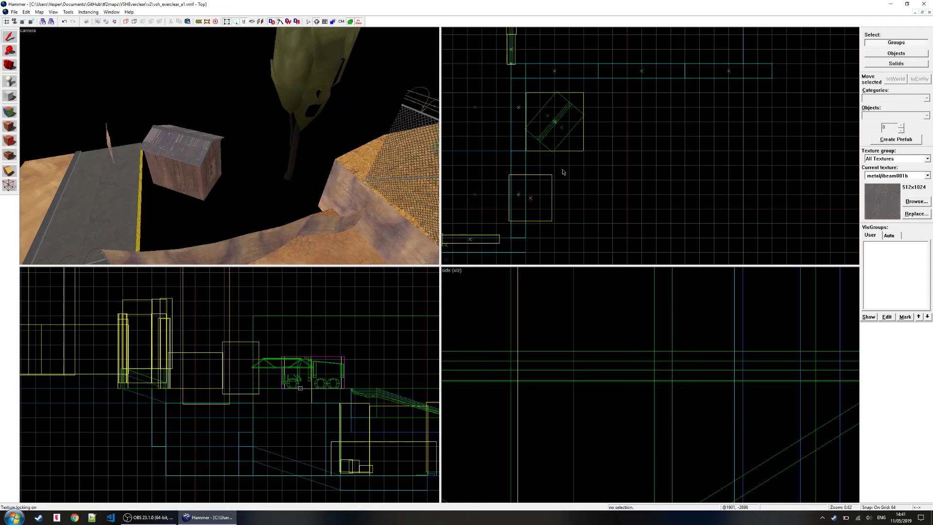
- Create a 384 × 384 block, 64 units thick, with the nodraw texture beneath the shed, level with the top of the boundary wall
{"action": "key", "text": "z"}
{"action": "scroll", "coordinate": [534, 228], "scroll_direction": "down", "scroll_amount": 2}
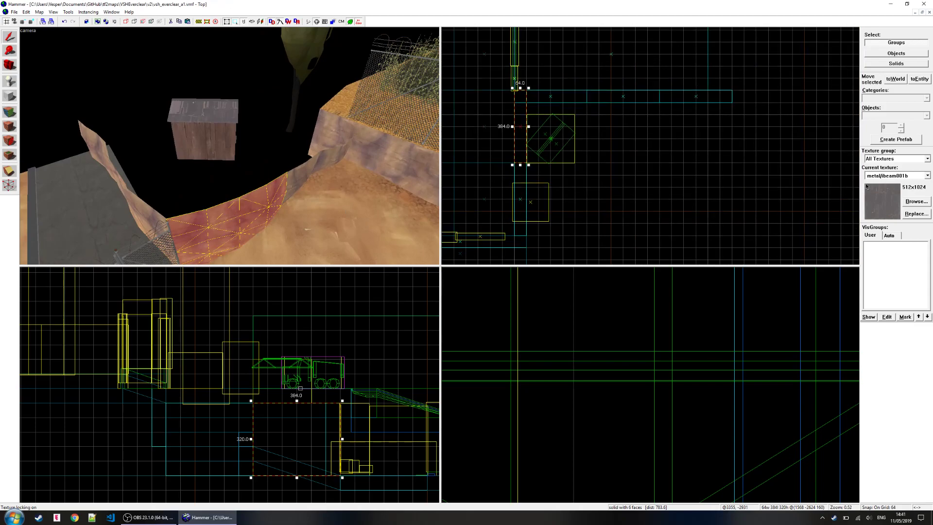
{"action": "left_click", "coordinate": [927, 176]}
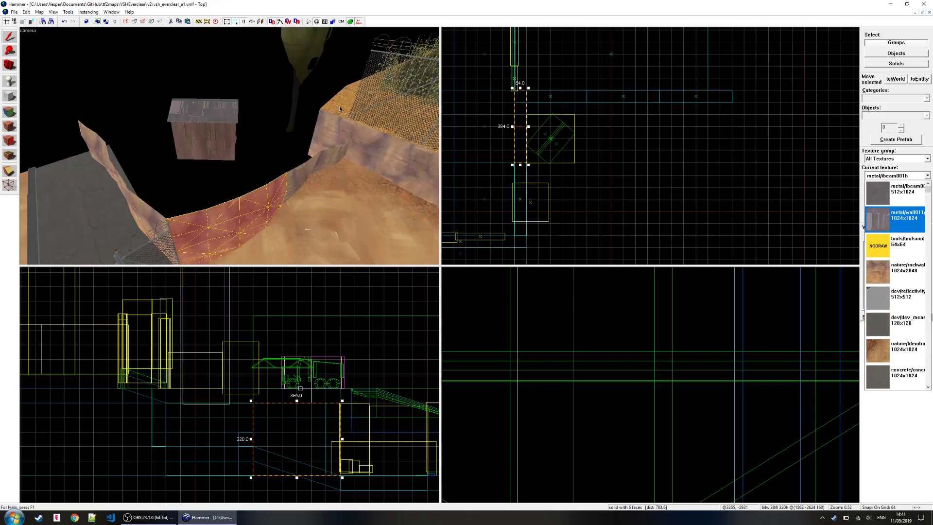
{"action": "left_click", "coordinate": [873, 237]}
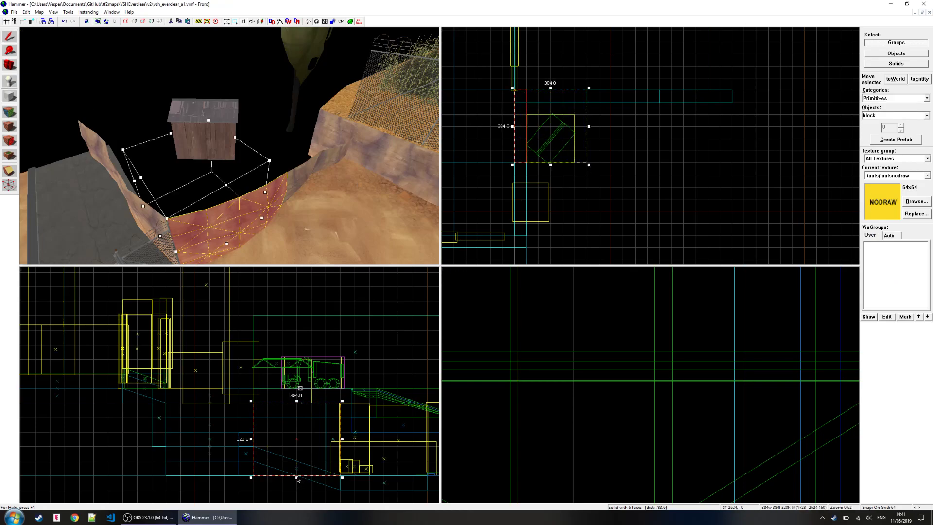
{"action": "key", "text": "Return"}
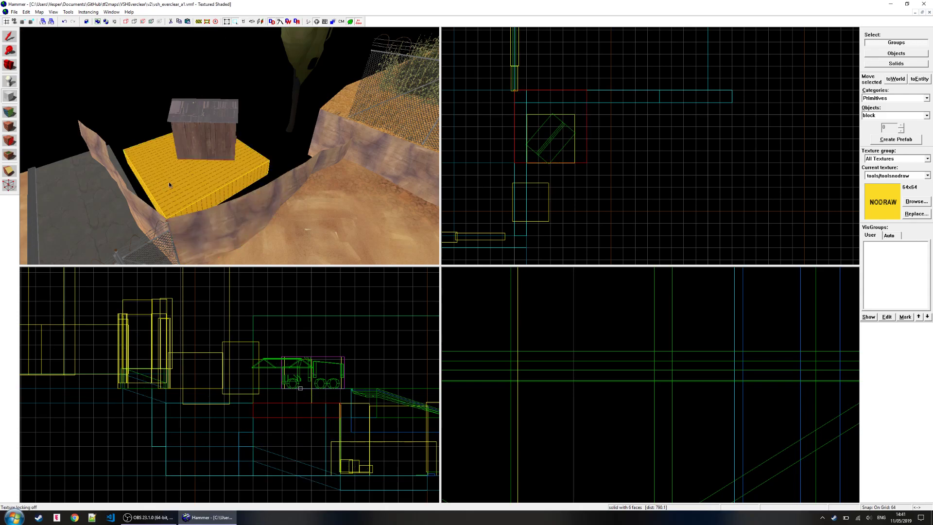
- Apply nature/blendgrassground001 to the top face of the nodraw block and create a displacement from that face
{"action": "left_click", "coordinate": [9, 110]}
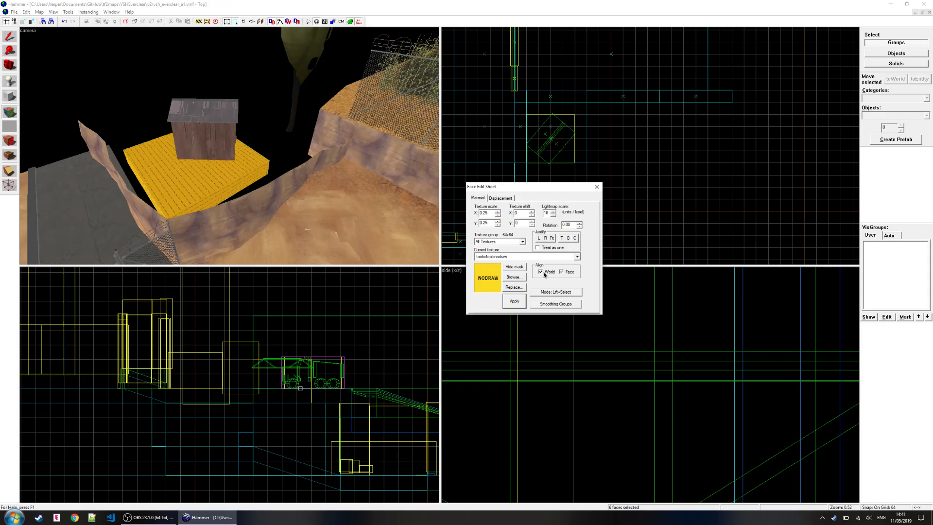
{"action": "left_click", "coordinate": [597, 187]}
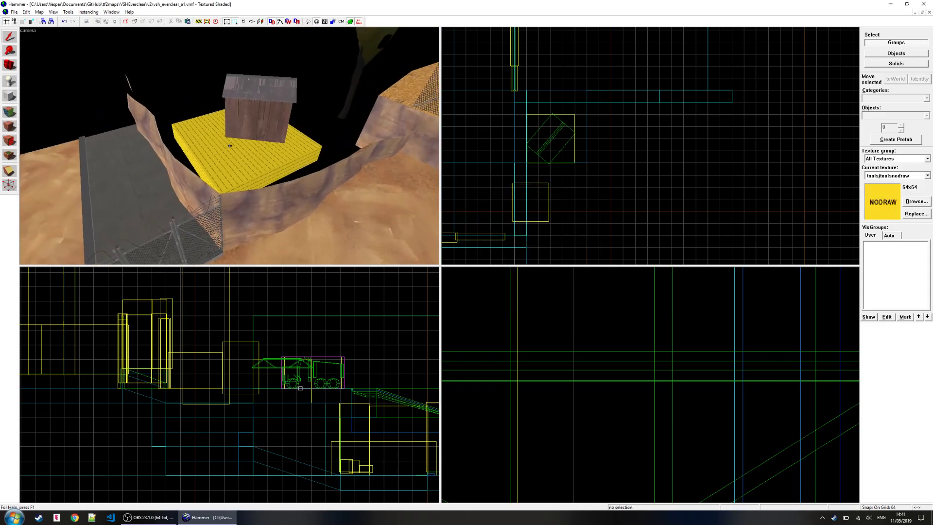
{"action": "left_click_drag", "start_coordinate": [233, 154], "coordinate": [41, 137]}
{"action": "left_click", "coordinate": [9, 113]}
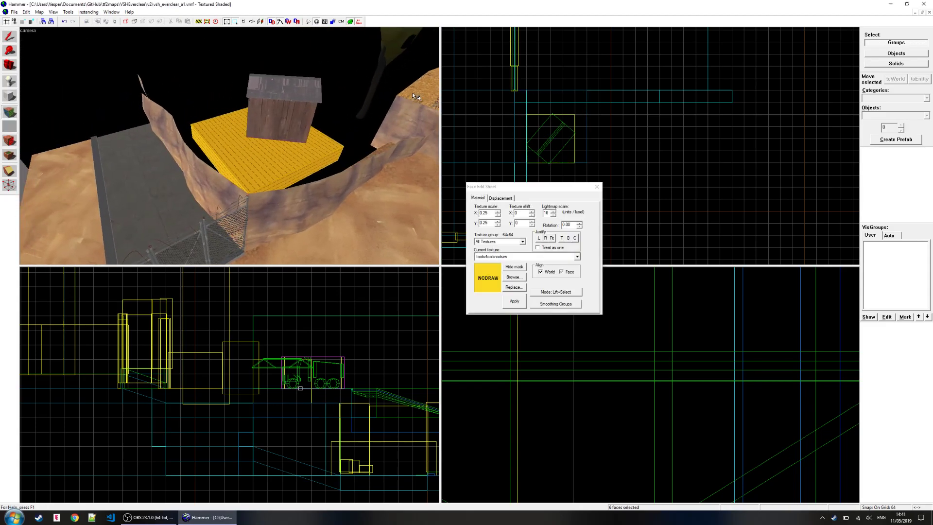
{"action": "left_click", "coordinate": [291, 146]}
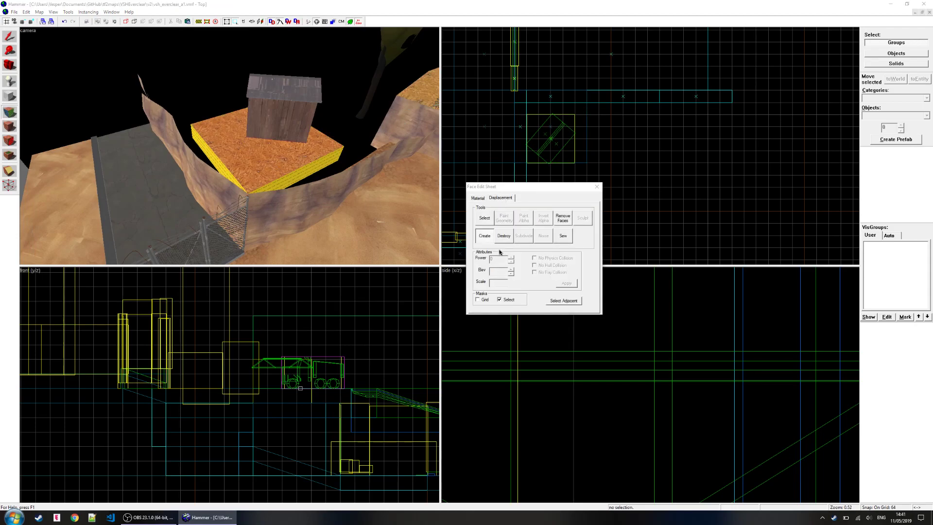
{"action": "left_click", "coordinate": [596, 186]}
- Clone the displacement block twice sideways into a row 1152 units wide, and clone that row directly alongside in the top view
{"action": "left_click_drag", "start_coordinate": [352, 189], "coordinate": [230, 146]}
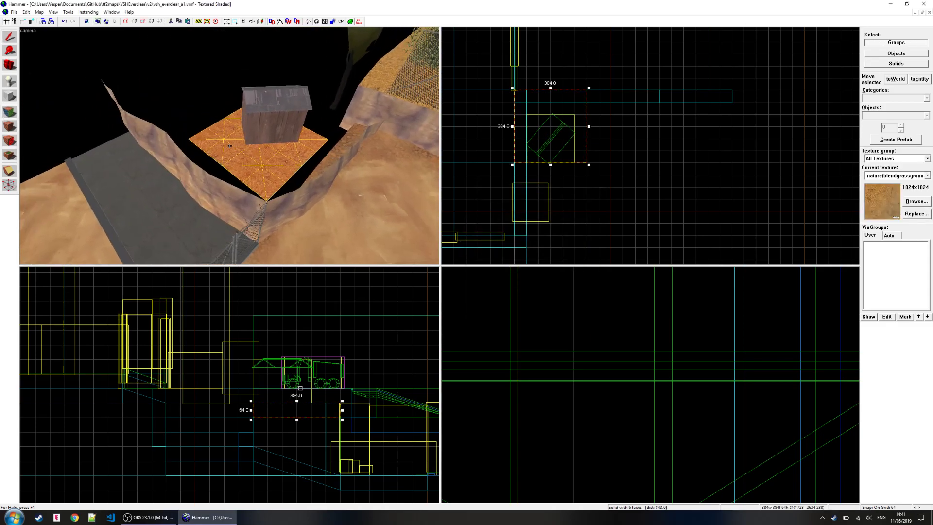
{"action": "left_click_drag", "start_coordinate": [561, 139], "coordinate": [617, 130]}
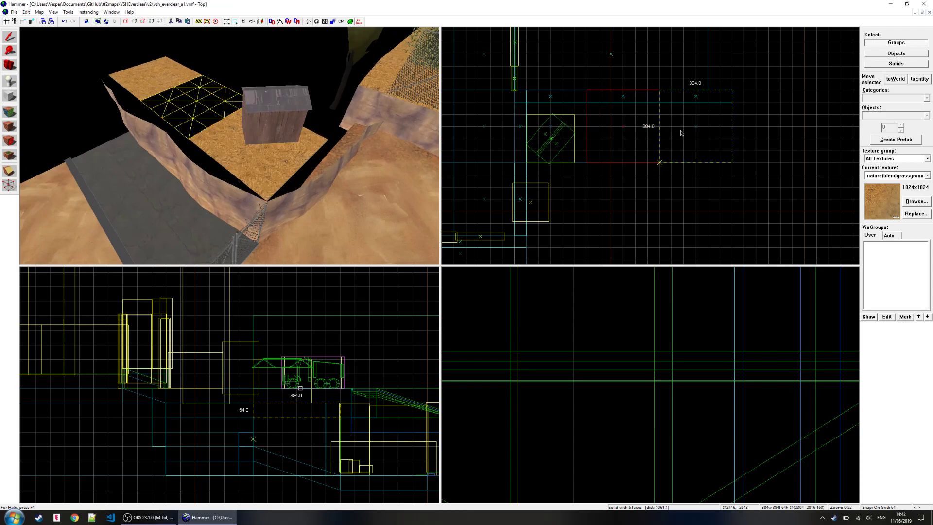
{"action": "left_click_drag", "start_coordinate": [552, 123], "coordinate": [559, 101]}
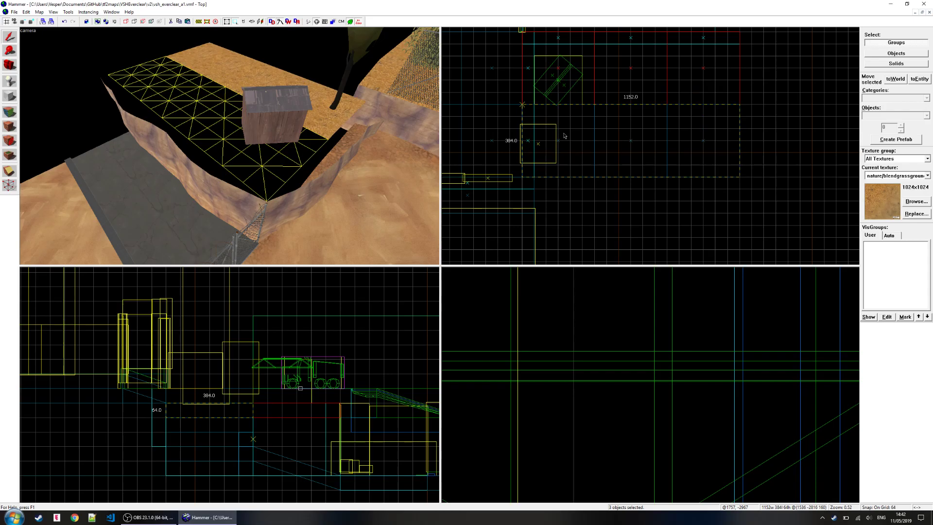
{"action": "left_click_drag", "start_coordinate": [565, 136], "coordinate": [564, 137], "text": "shift"}
- Select all six ground displacement tiles around the shed, covering 1152 × 768 units
{"action": "key", "text": "z"}
{"action": "key", "text": "d"}
{"action": "key", "text": "w"}
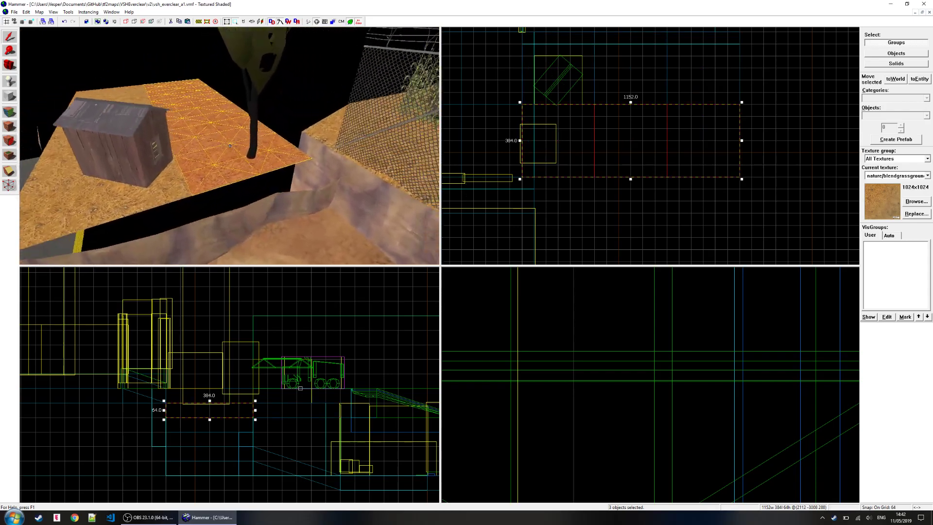
{"action": "key", "text": "s"}
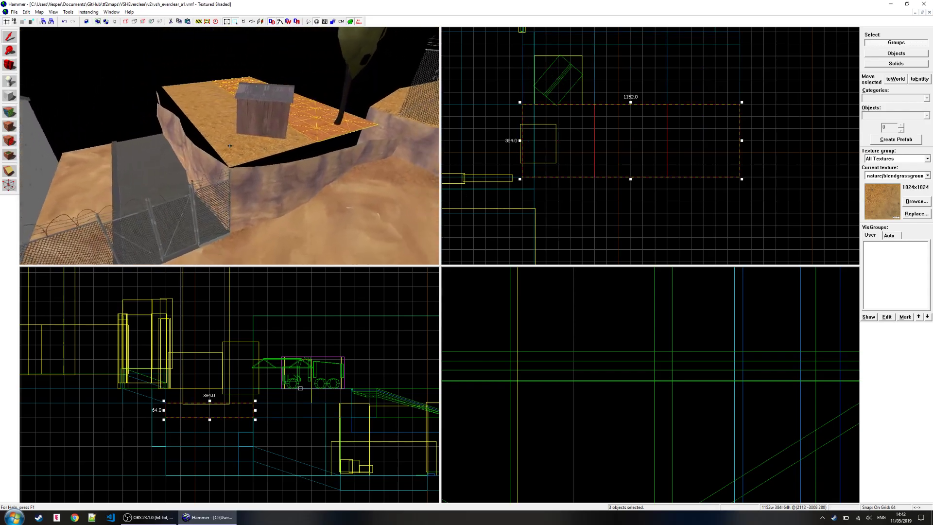
{"action": "key", "text": "a"}
{"action": "key", "text": "z"}
{"action": "key", "text": "a"}
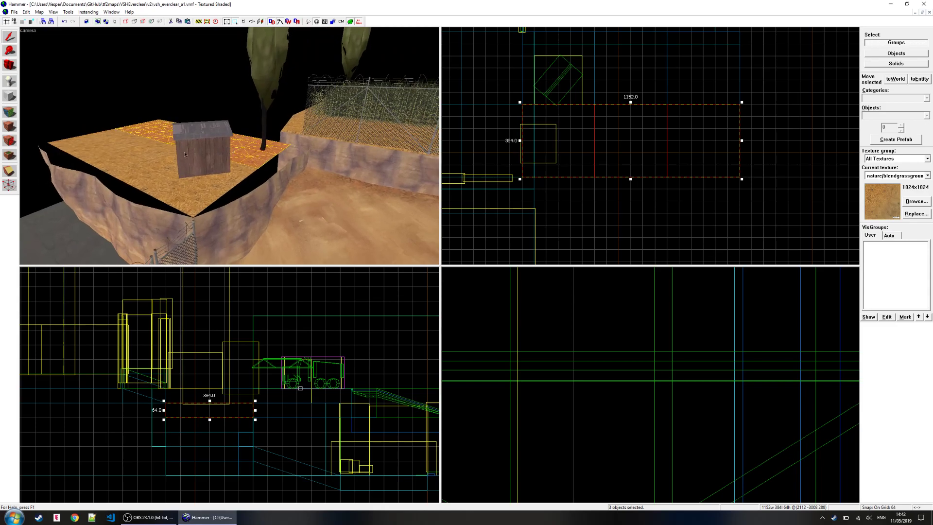
{"action": "key", "text": "z"}
{"action": "key", "text": "w"}
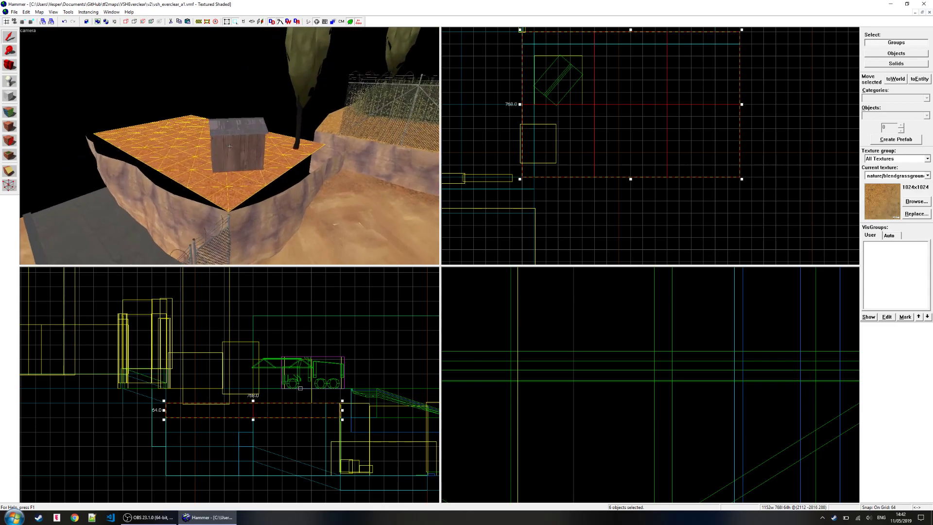
{"action": "key", "text": "w"}
{"action": "key", "text": "s"}
{"action": "key", "text": "d"}
{"action": "key", "text": "s"}
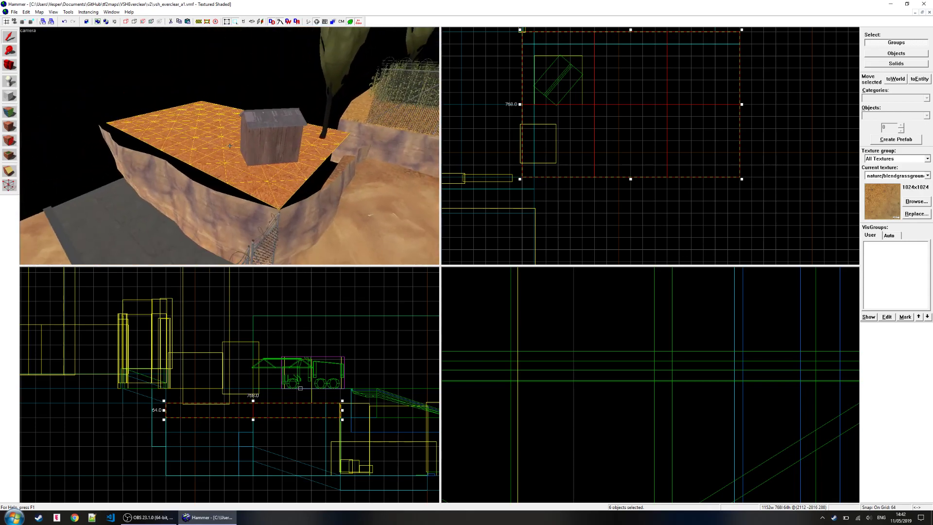
- Paint the tiles' outer edges along the X-Axis and Y-Axis towards the curved boundary walls, using distance 5 and radius 202
{"action": "left_click", "coordinate": [10, 112]}
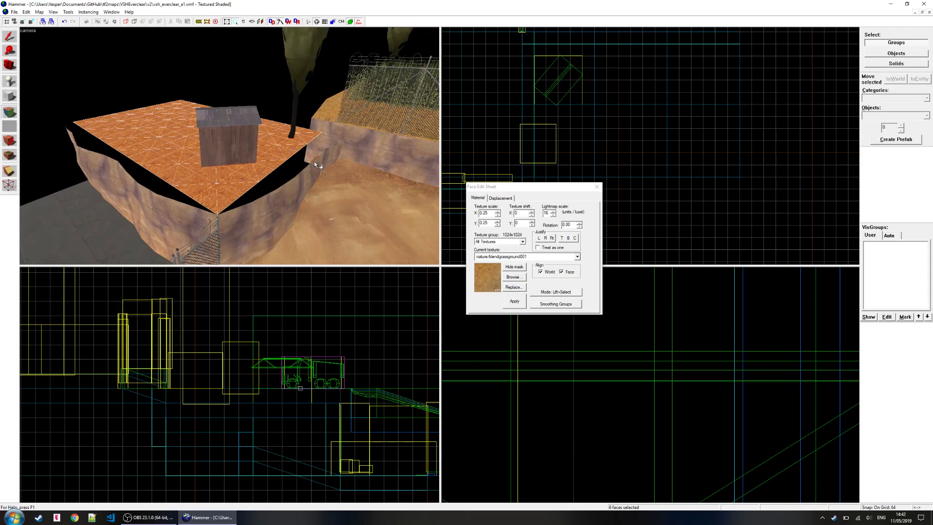
{"action": "left_click", "coordinate": [501, 199]}
{"action": "left_click", "coordinate": [504, 217]}
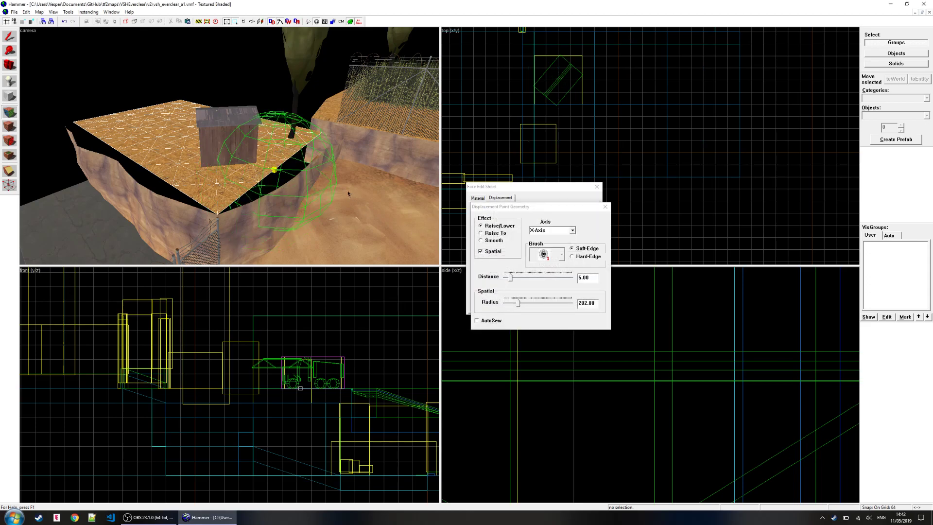
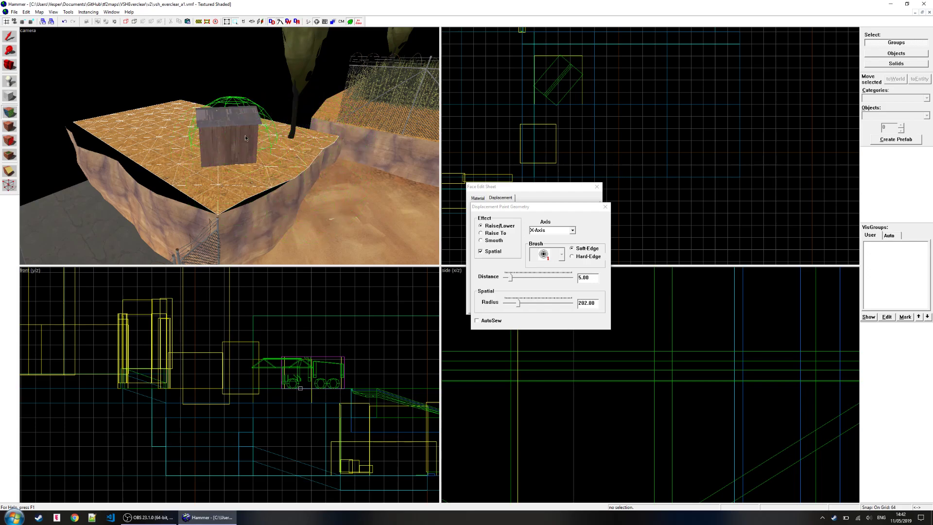
{"action": "left_click", "coordinate": [572, 230]}
{"action": "left_click", "coordinate": [544, 244]}
{"action": "mouse_move", "coordinate": [272, 185]}
{"action": "left_mouse_down"}
{"action": "mouse_move", "coordinate": [209, 204]}
{"action": "mouse_move", "coordinate": [106, 129]}
{"action": "mouse_move", "coordinate": [87, 146]}
{"action": "mouse_move", "coordinate": [80, 123]}
{"action": "mouse_move", "coordinate": [141, 166]}
{"action": "left_mouse_up"}
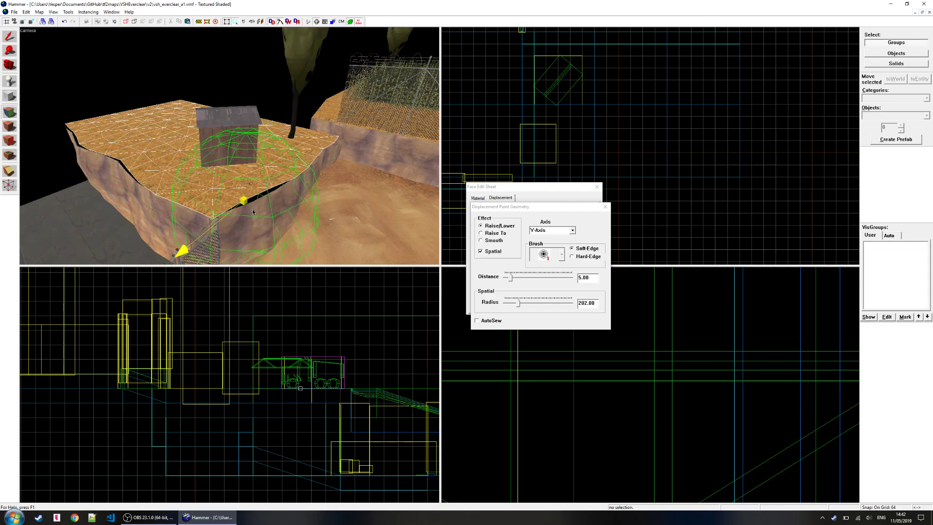
- Add the boundary wall displacements to the face selection and sew them to the ground tiles
{"action": "left_click", "coordinate": [605, 207]}
{"action": "left_click", "coordinate": [300, 191]}
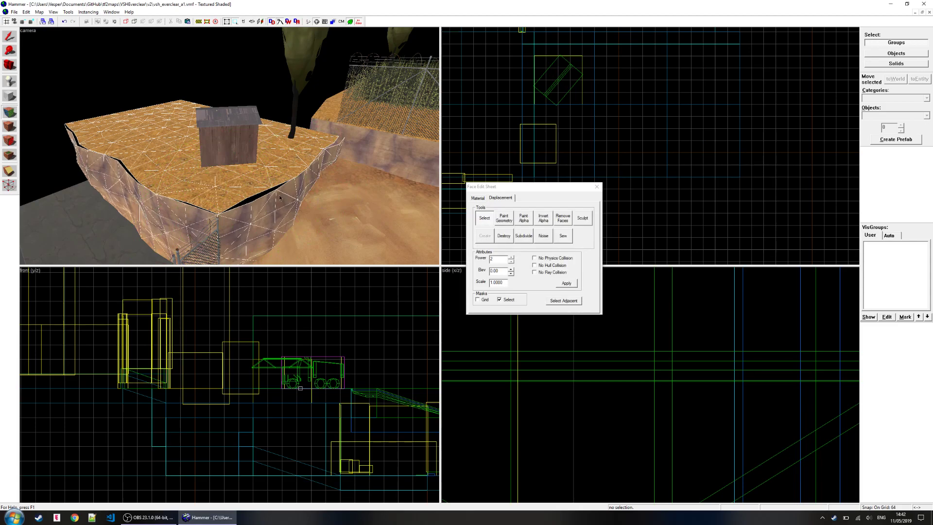
{"action": "key", "text": "z"}
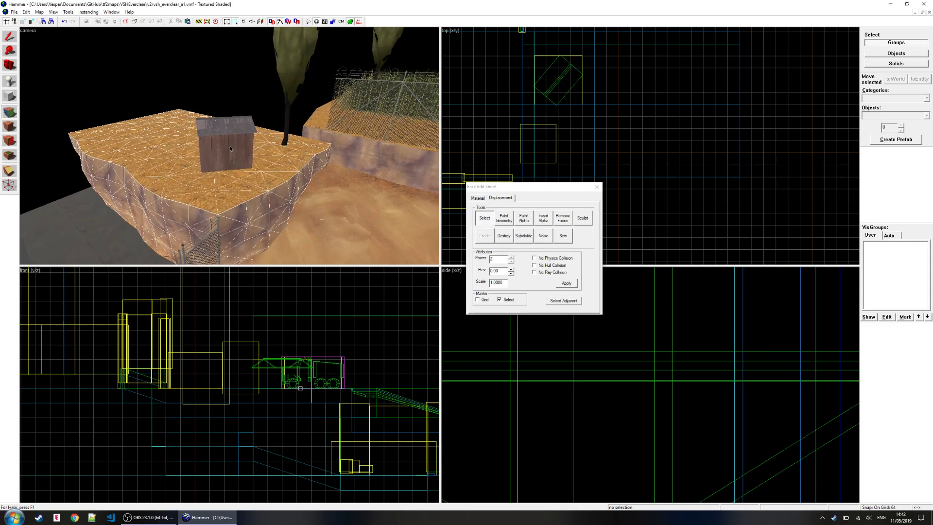
{"action": "key", "text": "d"}
{"action": "key", "text": "w"}
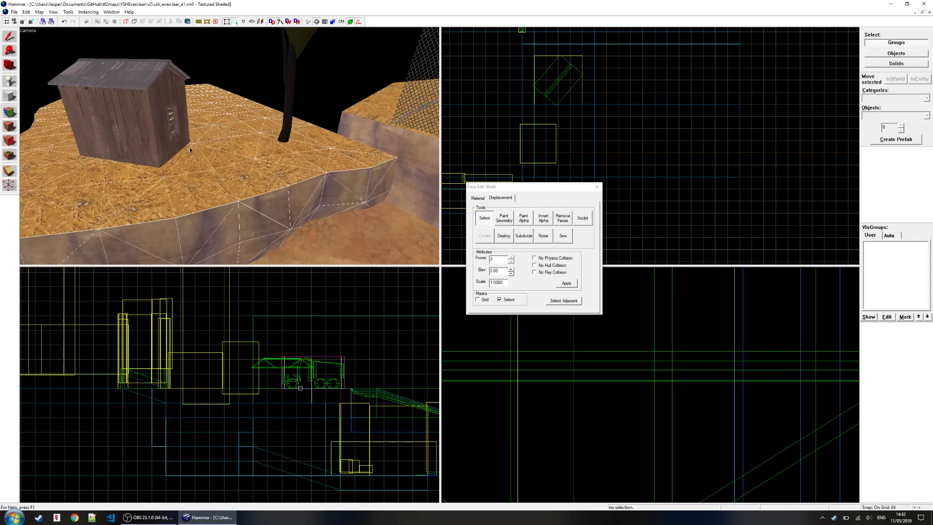
{"action": "key", "text": "s"}
{"action": "key", "text": "z"}
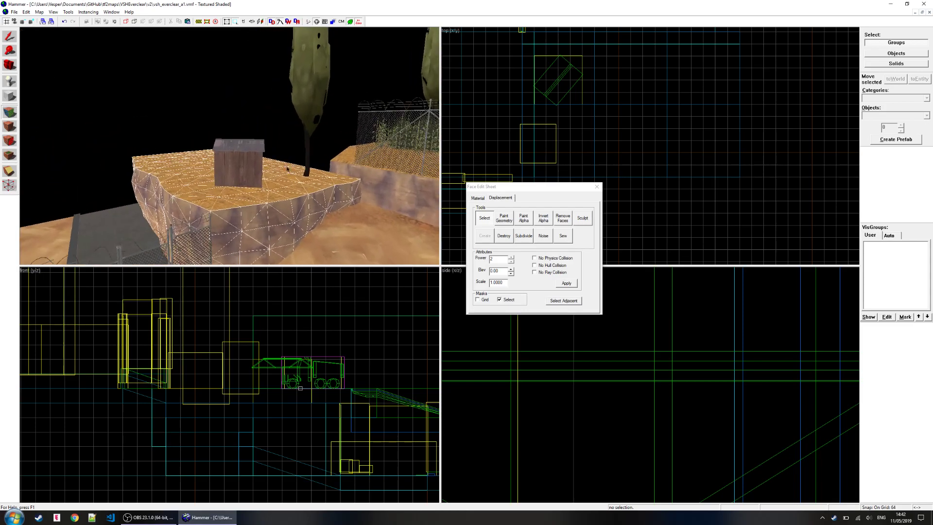
- Set the geometry painting axis to Z-Axis and raise uneven bumps in the ground around the shed
{"action": "left_click", "coordinate": [504, 218]}
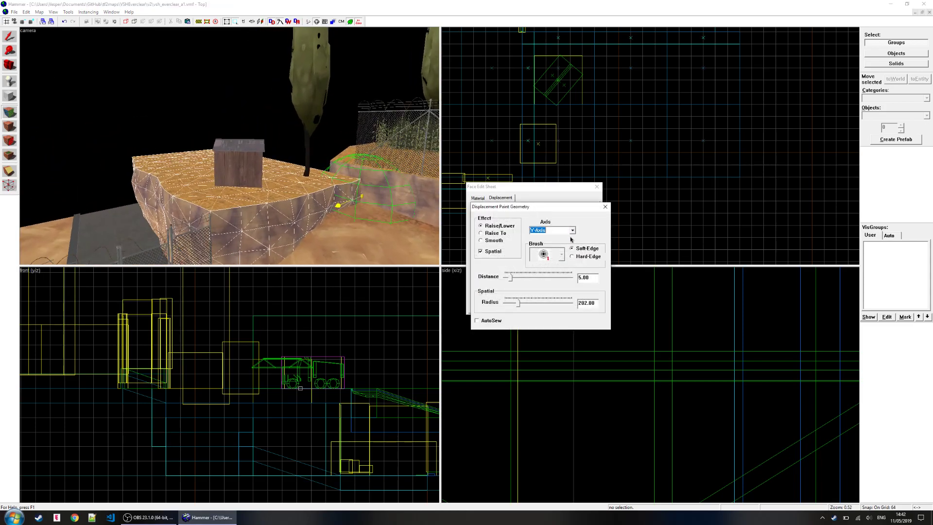
{"action": "left_click", "coordinate": [559, 249]}
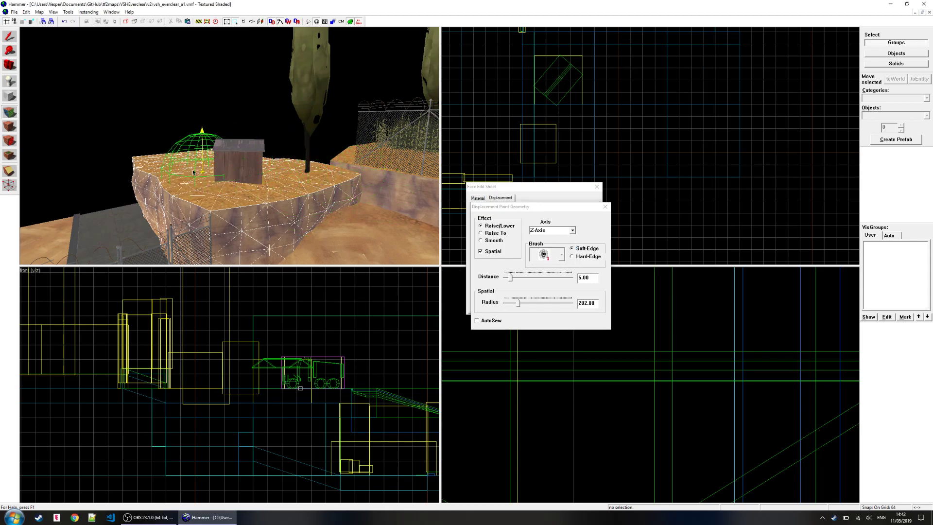
{"action": "key", "text": "z"}
{"action": "key", "text": "w"}
{"action": "key", "text": "a"}
{"action": "key", "text": "z"}
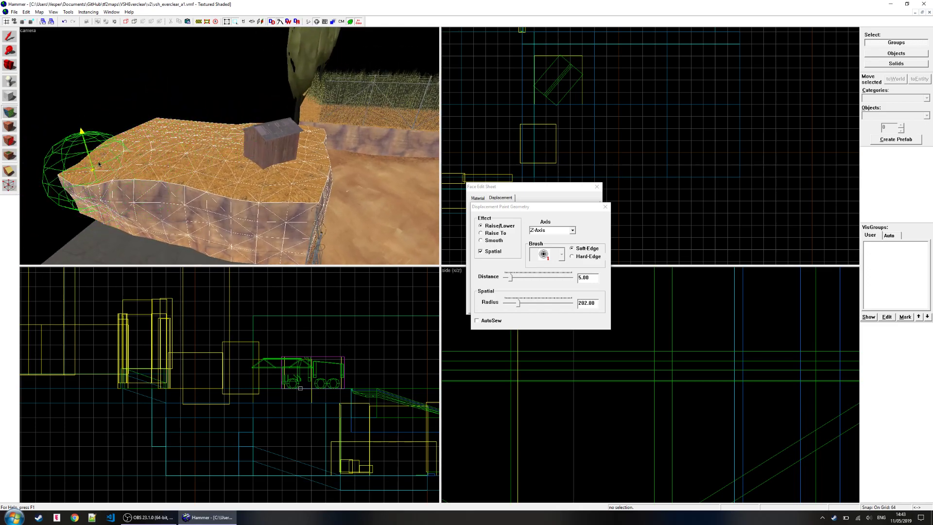
{"action": "mouse_move", "coordinate": [125, 146]}
{"action": "left_mouse_down"}
{"action": "mouse_move", "coordinate": [189, 127]}
{"action": "mouse_move", "coordinate": [186, 114]}
{"action": "mouse_move", "coordinate": [214, 130]}
{"action": "mouse_move", "coordinate": [187, 153]}
{"action": "mouse_move", "coordinate": [240, 200]}
{"action": "left_mouse_up"}
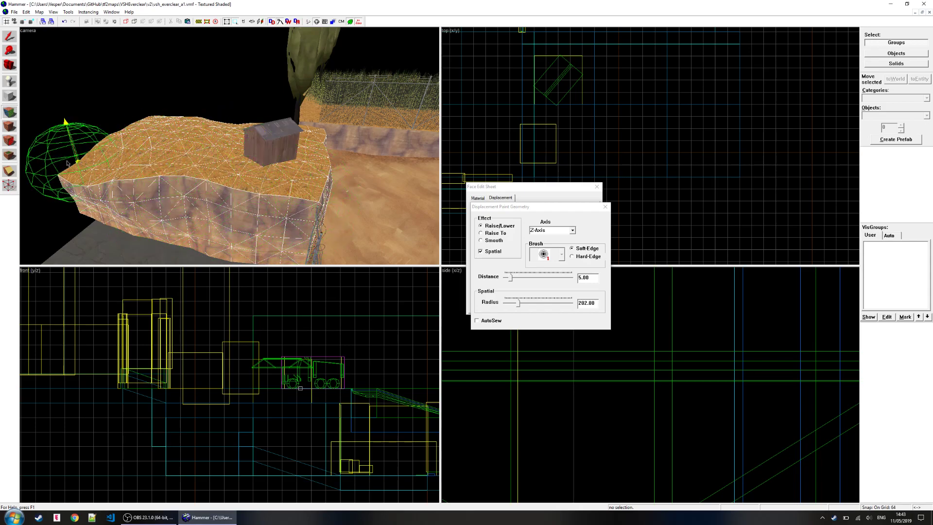
- Reduce the paint distance to 3 and the radius to 130, and lower the terrain at the far corner above the road
{"action": "key", "text": "z"}
{"action": "key", "text": "w"}
{"action": "key", "text": "a"}
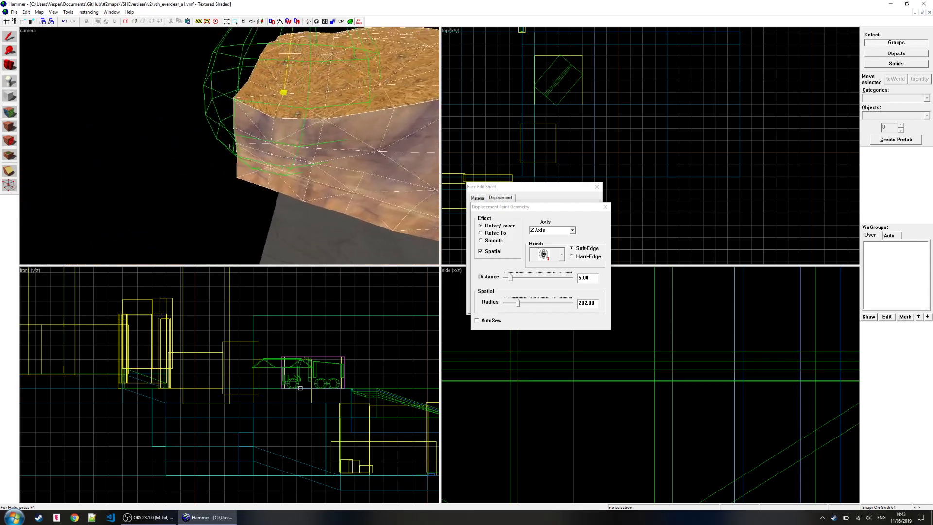
{"action": "key", "text": "z"}
{"action": "left_click", "coordinate": [510, 281]}
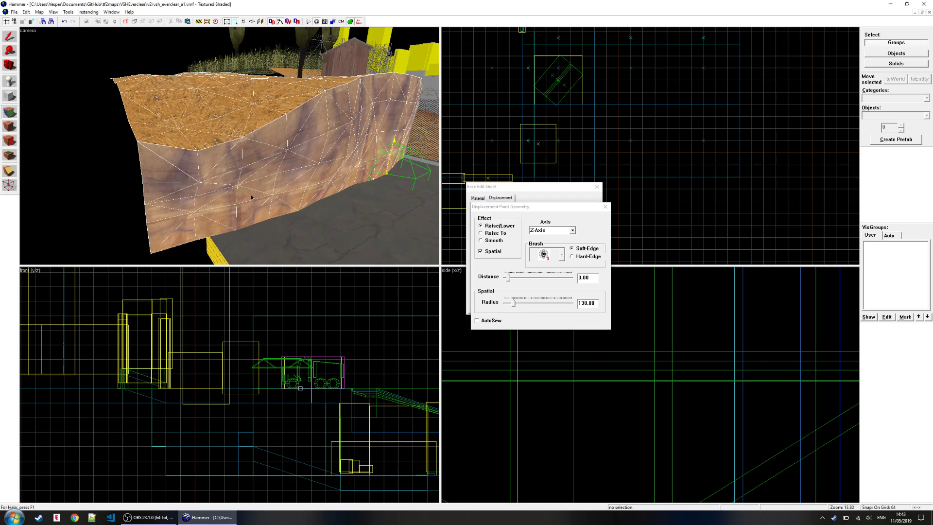
{"action": "right_click_drag", "start_coordinate": [146, 147], "coordinate": [146, 159]}
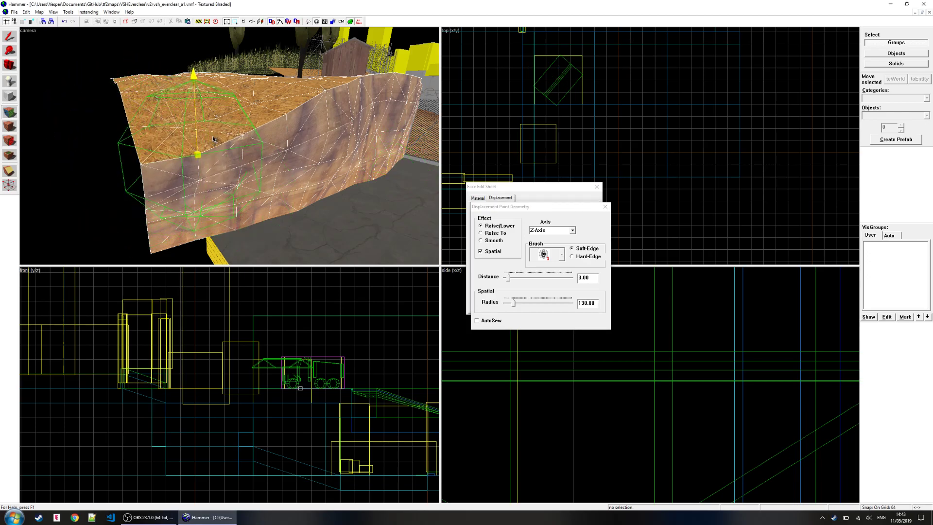
- Increase the paint radius to 247 at distance 3 and reshape the ground behind the shed along the Z-Axis
{"action": "key", "text": "z"}
{"action": "key", "text": "s"}
{"action": "key", "text": "d"}
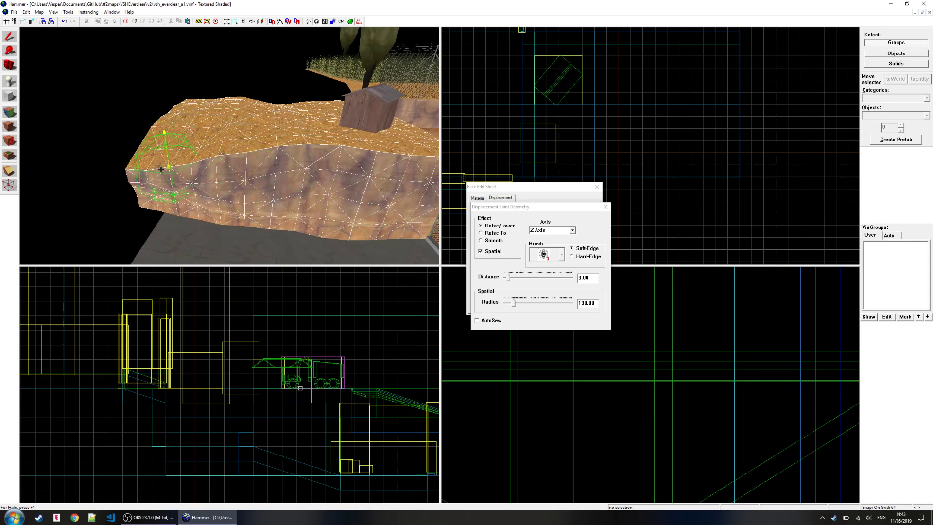
{"action": "key", "text": "z"}
{"action": "key", "text": "s"}
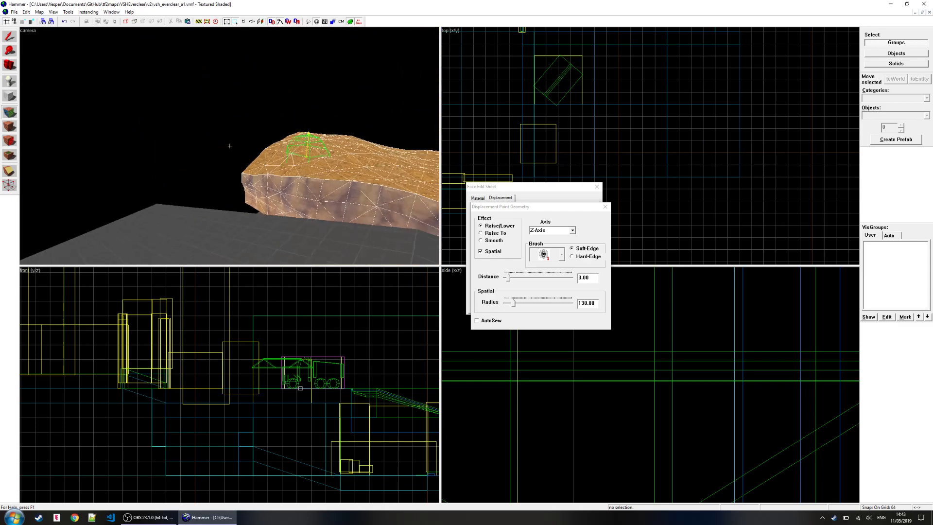
{"action": "key", "text": "d"}
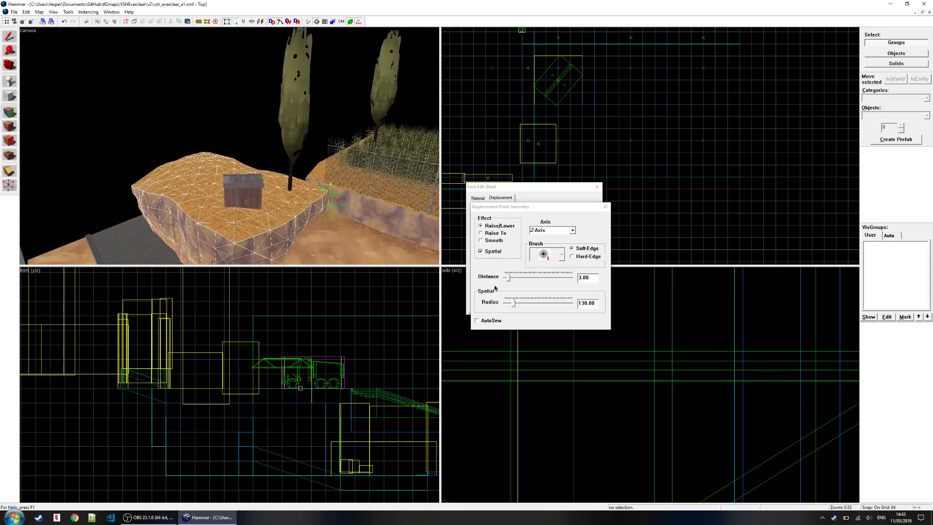
{"action": "left_click_drag", "start_coordinate": [513, 305], "coordinate": [516, 305]}
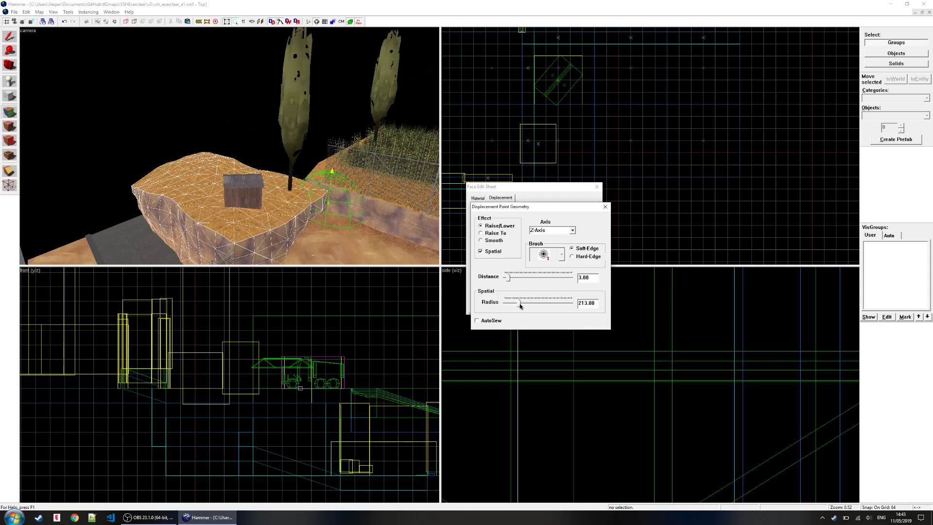
{"action": "left_click", "coordinate": [238, 178]}
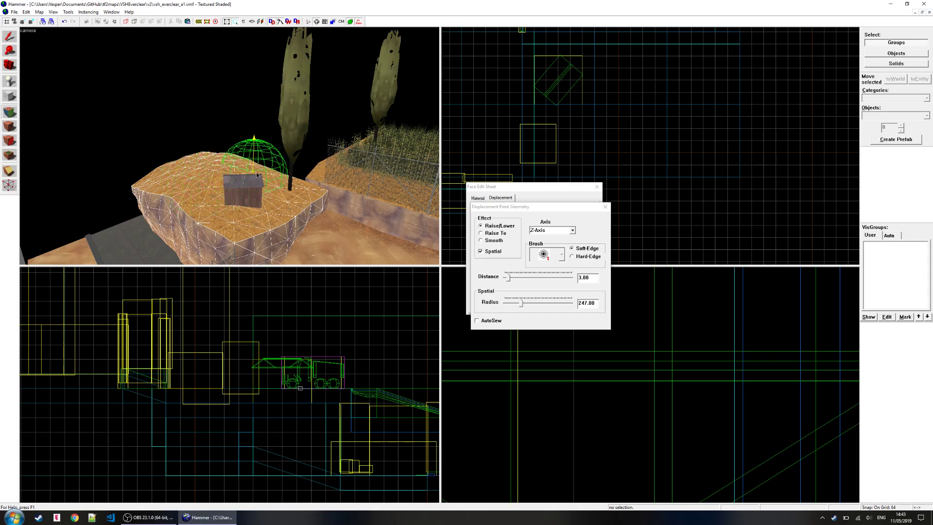
{"action": "key", "text": "z"}
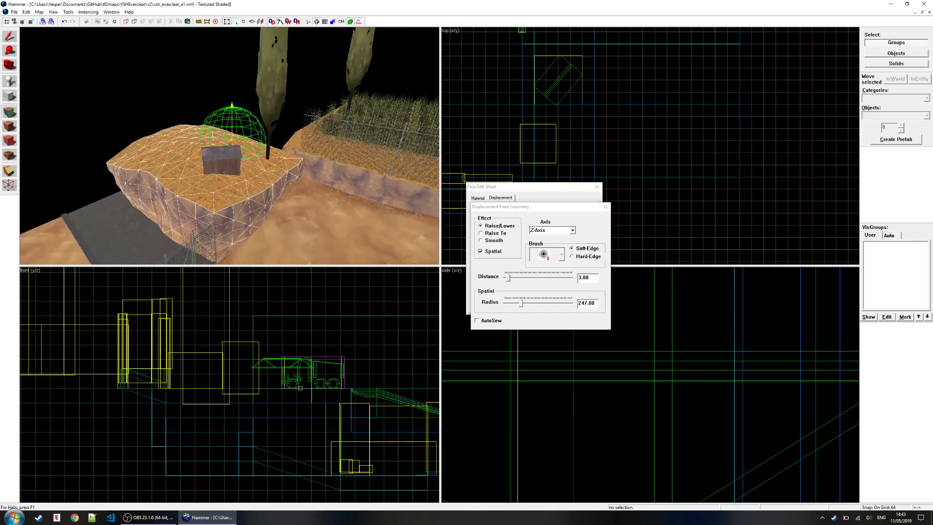
{"action": "key", "text": "w"}
{"action": "key", "text": "s"}
{"action": "key", "text": "s"}
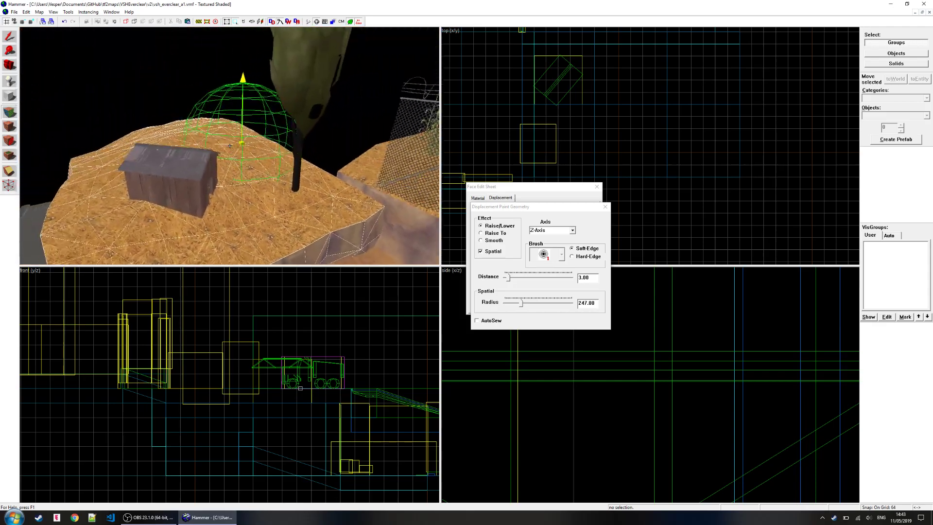
{"action": "key", "text": "z"}
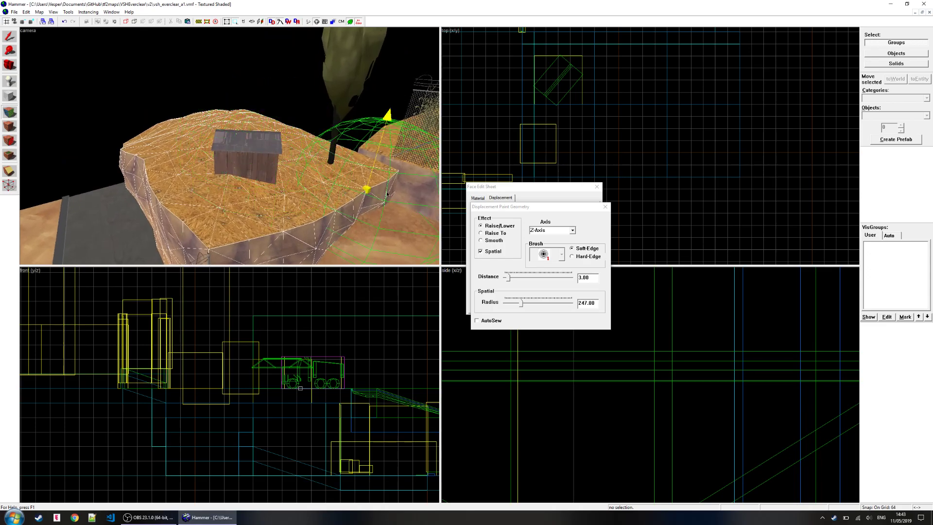
- Switch the geometry painting effect to Smooth and even out the terrain around the shed
{"action": "left_click", "coordinate": [494, 240]}
{"action": "key", "text": "z"}
{"action": "key", "text": "z"}
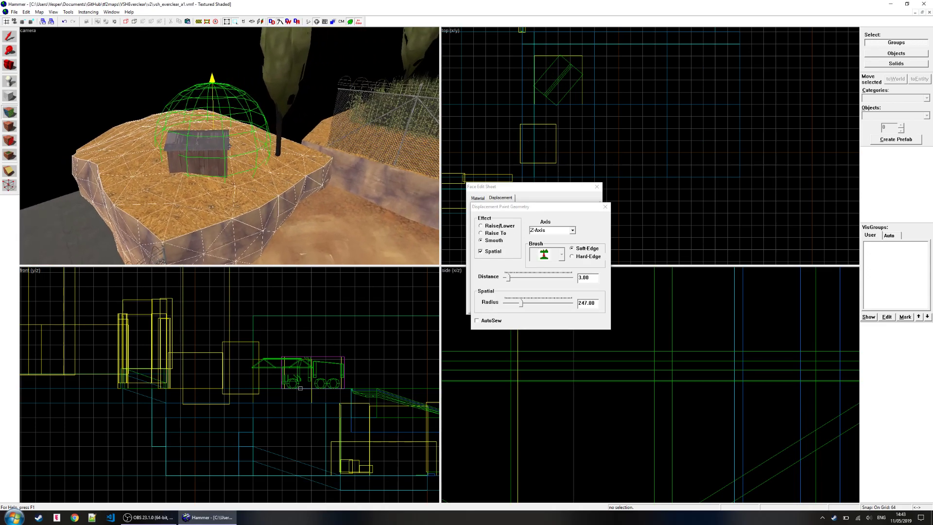
{"action": "mouse_move", "coordinate": [198, 161]}
{"action": "left_mouse_down"}
{"action": "mouse_move", "coordinate": [179, 173]}
{"action": "mouse_move", "coordinate": [202, 165]}
{"action": "left_mouse_up"}
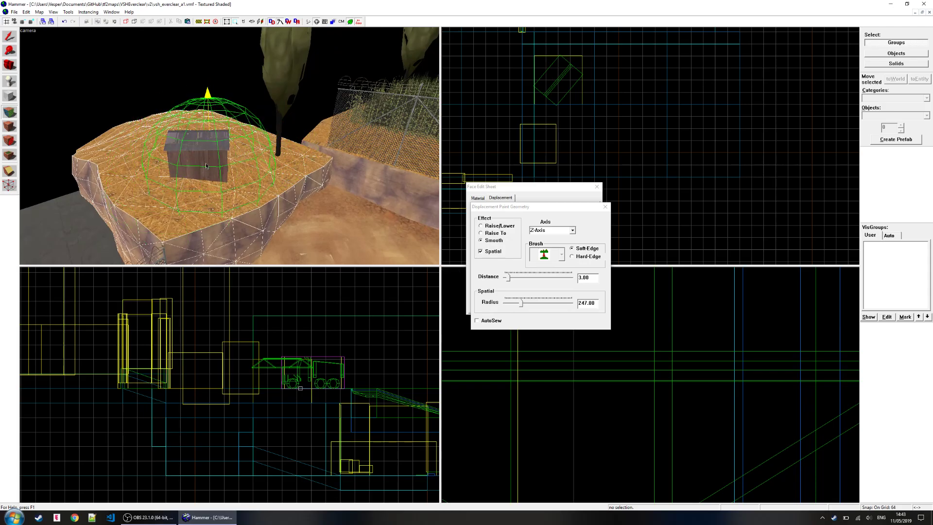
{"action": "key", "text": "z"}
{"action": "key", "text": "w"}
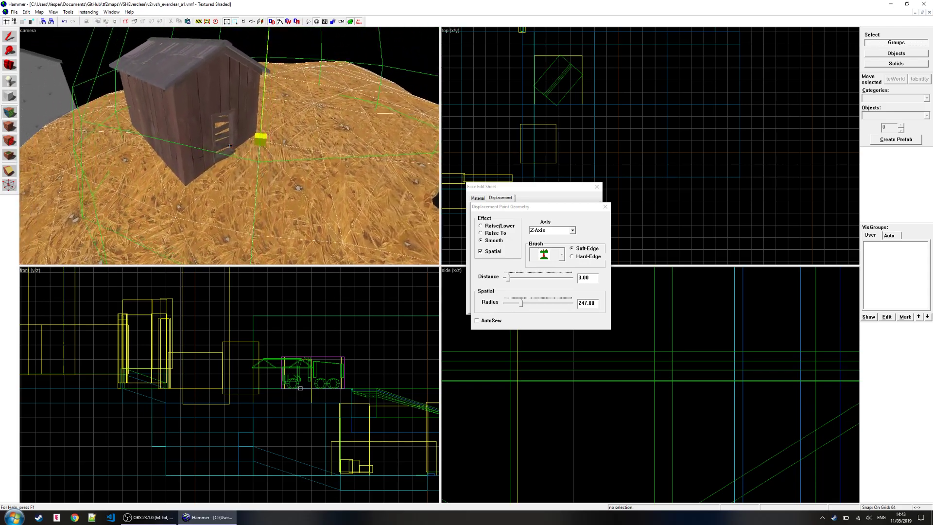
{"action": "key", "text": "s"}
{"action": "key", "text": "z"}
- Set distance 2 and radius 15 with the Raise/Lower effect, and raise the ground along the shed's long wall
{"action": "left_click_drag", "start_coordinate": [592, 279], "coordinate": [580, 277]}
{"action": "type", "text": "2"}
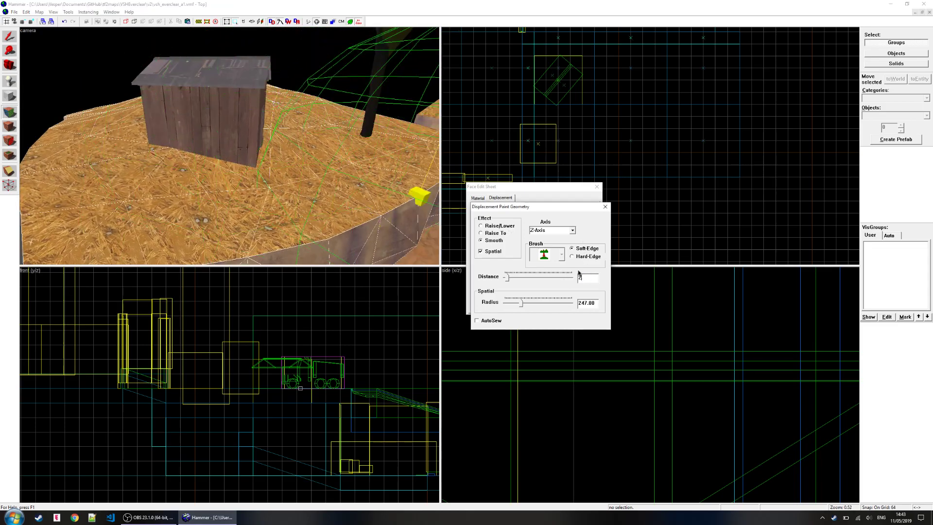
{"action": "left_click_drag", "start_coordinate": [597, 308], "coordinate": [579, 302]}
{"action": "type", "text": "15"}
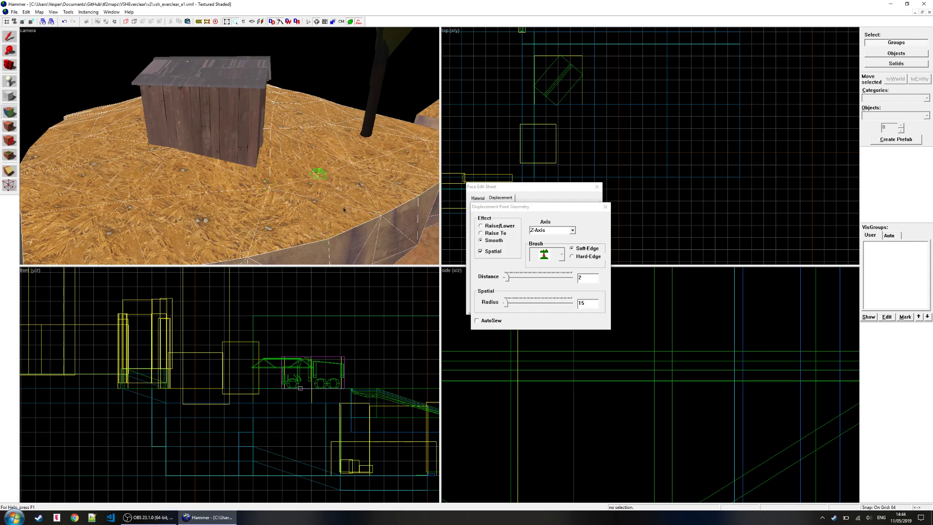
{"action": "left_click_drag", "start_coordinate": [291, 188], "coordinate": [230, 149]}
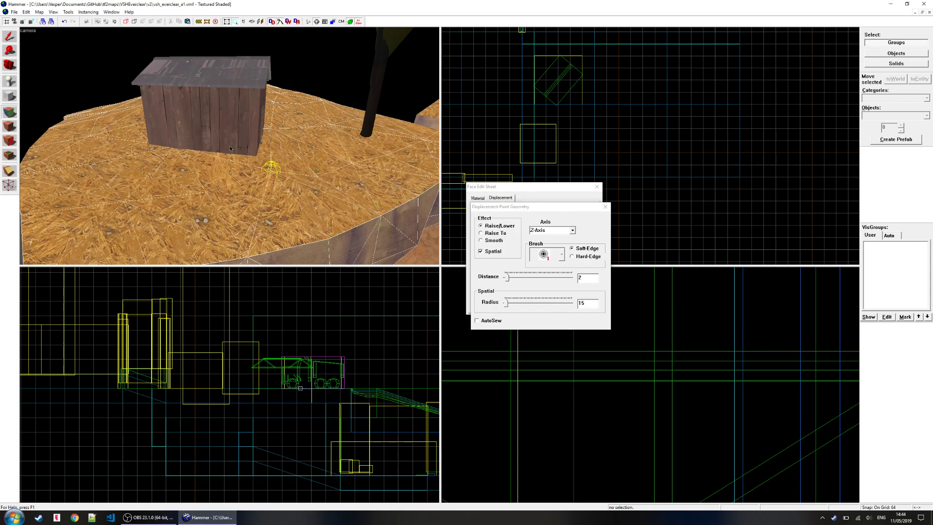
{"action": "left_click", "coordinate": [206, 189]}
- Raise individual ground points at the shed's doorway end with the small brush
{"action": "key", "text": "z"}
{"action": "key", "text": "d"}
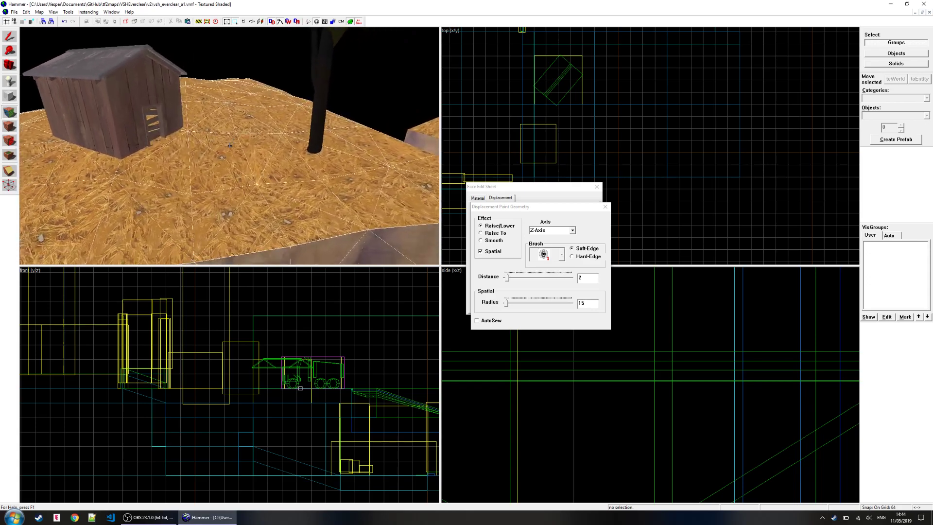
{"action": "key", "text": "z"}
{"action": "left_click_drag", "start_coordinate": [214, 196], "coordinate": [229, 147]}
{"action": "key", "text": "z"}
{"action": "key", "text": "d"}
{"action": "key", "text": "z"}
{"action": "left_click_drag", "start_coordinate": [247, 181], "coordinate": [248, 169]}
{"action": "left_click_drag", "start_coordinate": [317, 182], "coordinate": [318, 174]}
{"action": "left_click", "coordinate": [173, 174]}
{"action": "key", "text": "z"}
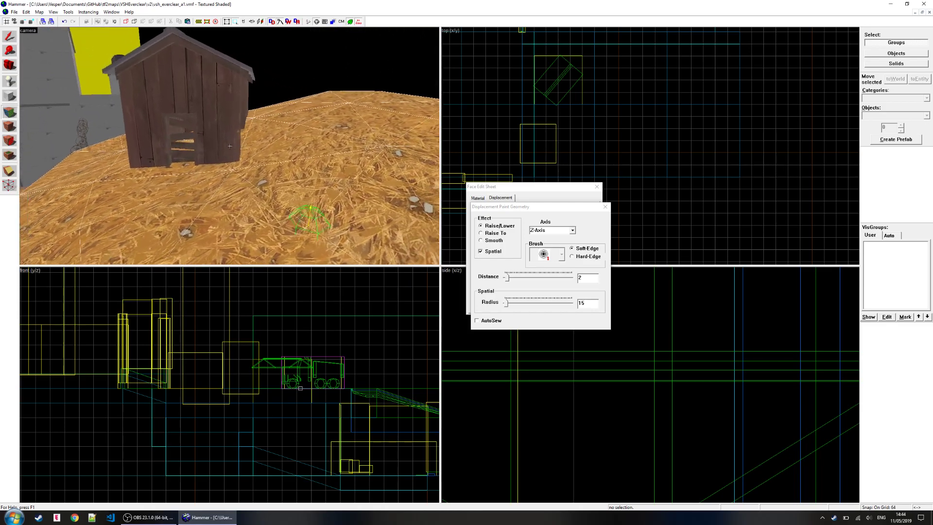
- Touch up the ground beside the doorway and raise it along the base of the shed's other walls
{"action": "key", "text": "z"}
{"action": "mouse_move", "coordinate": [310, 132]}
{"action": "right_mouse_down"}
{"action": "mouse_move", "coordinate": [311, 141]}
{"action": "mouse_move", "coordinate": [273, 149]}
{"action": "mouse_move", "coordinate": [273, 162]}
{"action": "right_mouse_up"}
{"action": "key", "text": "z"}
{"action": "key", "text": "z"}
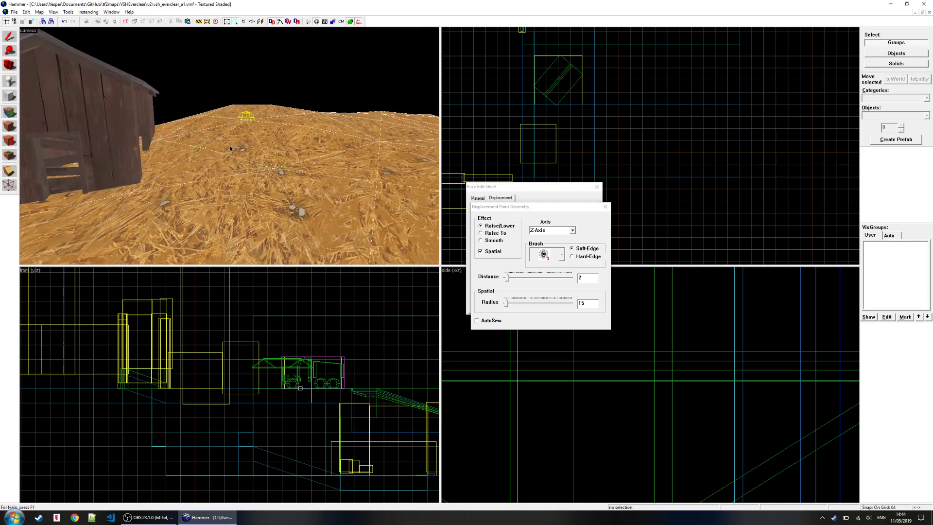
{"action": "key", "text": "z"}
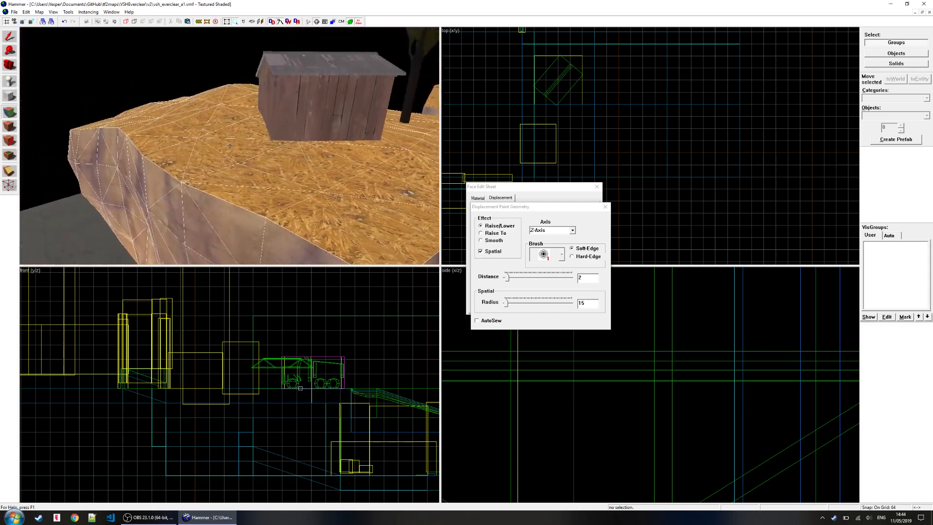
{"action": "key", "text": "z"}
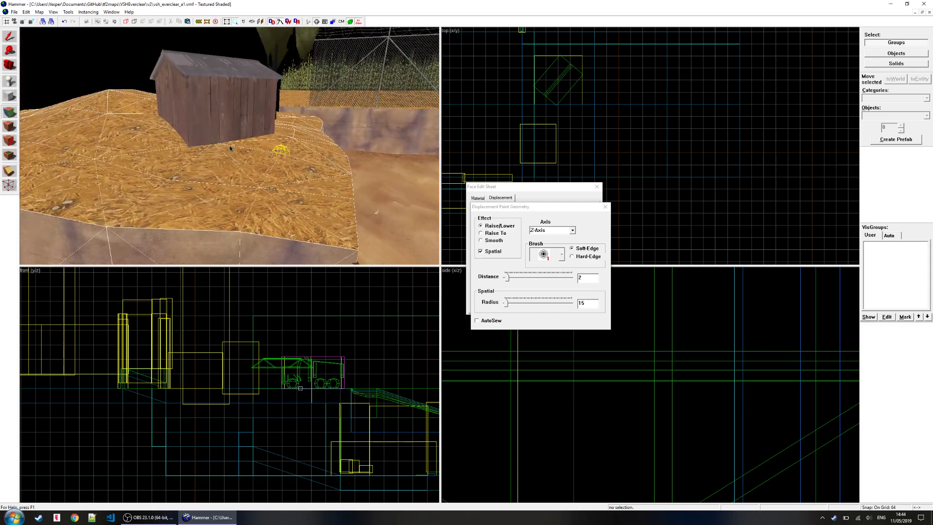
{"action": "left_click", "coordinate": [230, 147]}
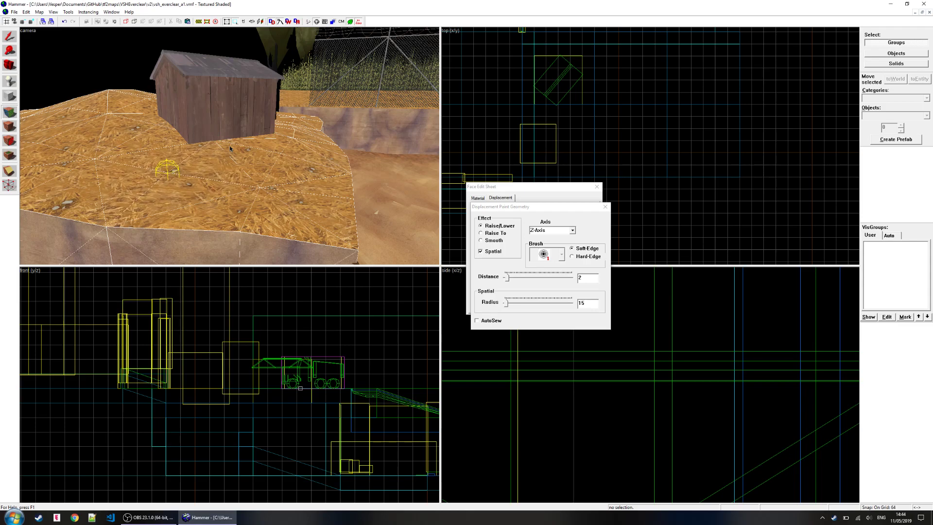
{"action": "left_click", "coordinate": [230, 146]}
- Examine how the ground meets every side of the shed and close the face editing sheet
{"action": "key", "text": "z"}
{"action": "key", "text": "w"}
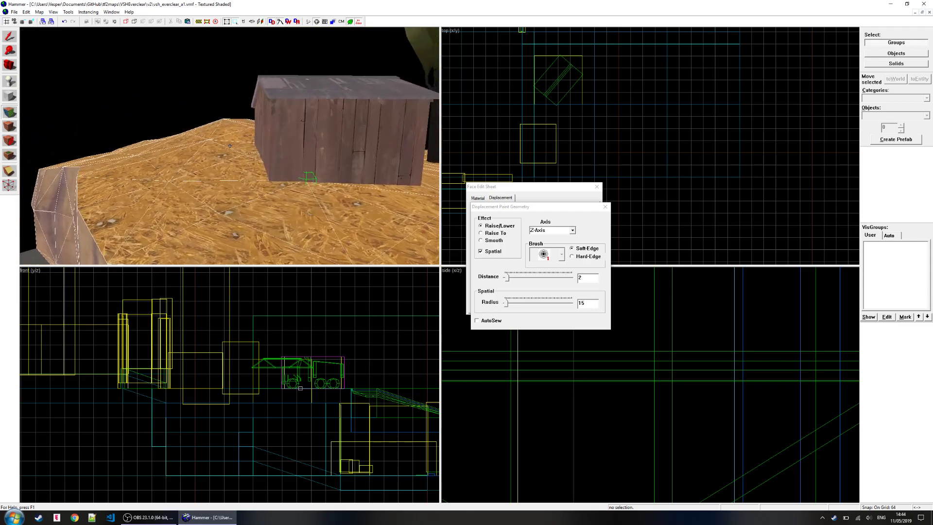
{"action": "key", "text": "s"}
{"action": "key", "text": "z"}
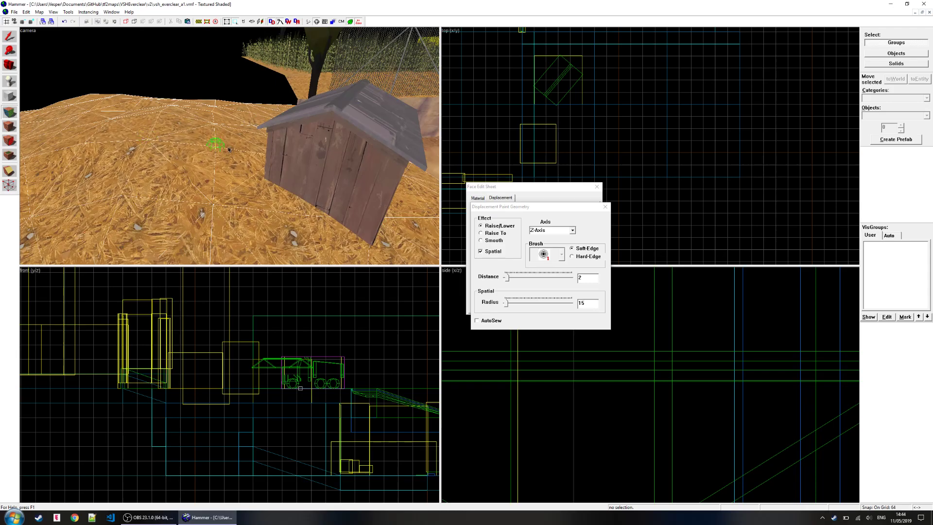
{"action": "key", "text": "z"}
{"action": "key", "text": "s"}
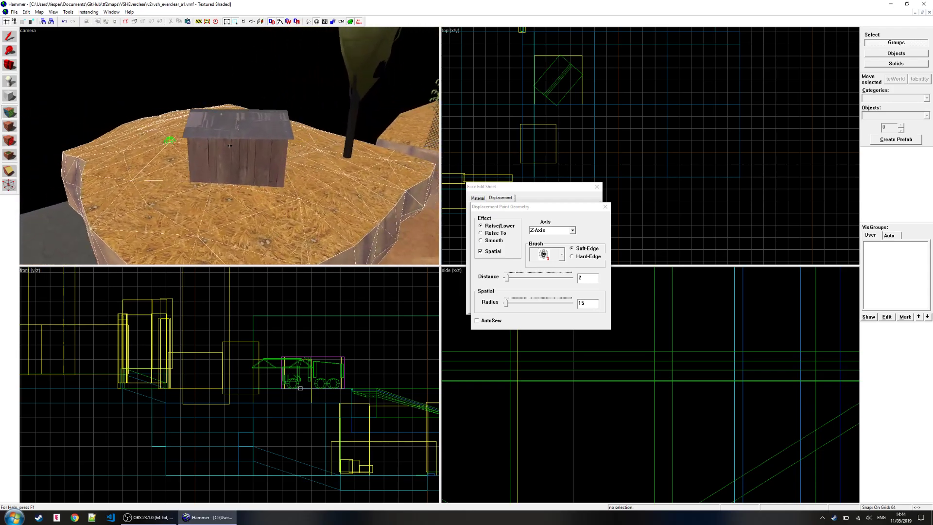
{"action": "key", "text": "w"}
{"action": "key", "text": "z"}
{"action": "left_click", "coordinate": [596, 186]}
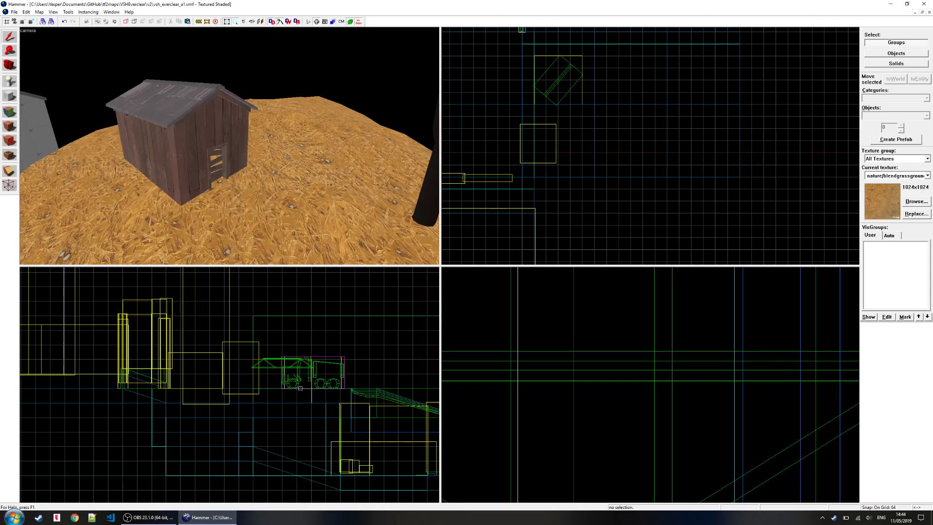
- Select the shed with its roof and move it up about 40 units to fit the sculpted ground
{"action": "key", "text": "w"}
{"action": "left_click", "coordinate": [282, 380]}
{"action": "scroll", "coordinate": [291, 384], "scroll_direction": "up", "scroll_amount": 4}
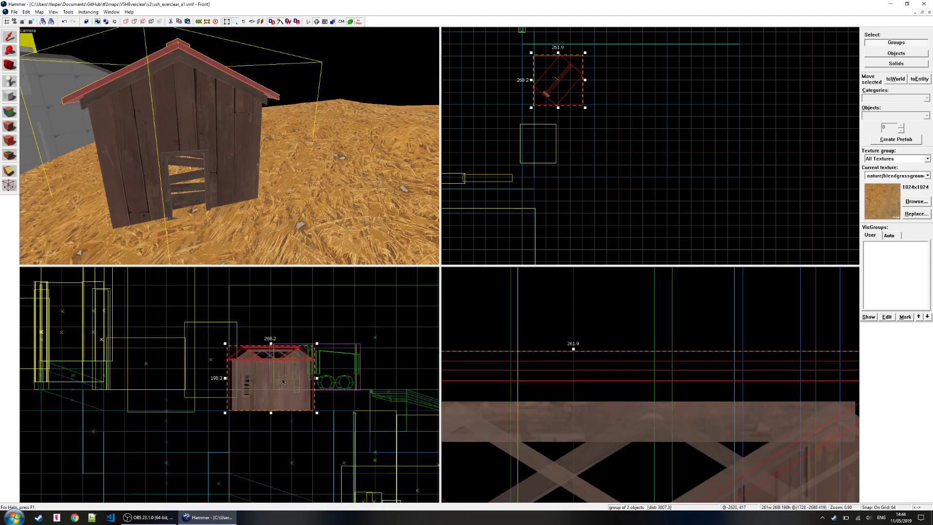
{"action": "left_click_drag", "start_coordinate": [291, 384], "coordinate": [259, 368]}
{"action": "key", "text": "w"}
{"action": "key", "text": "Left"}
{"action": "key", "text": "w"}
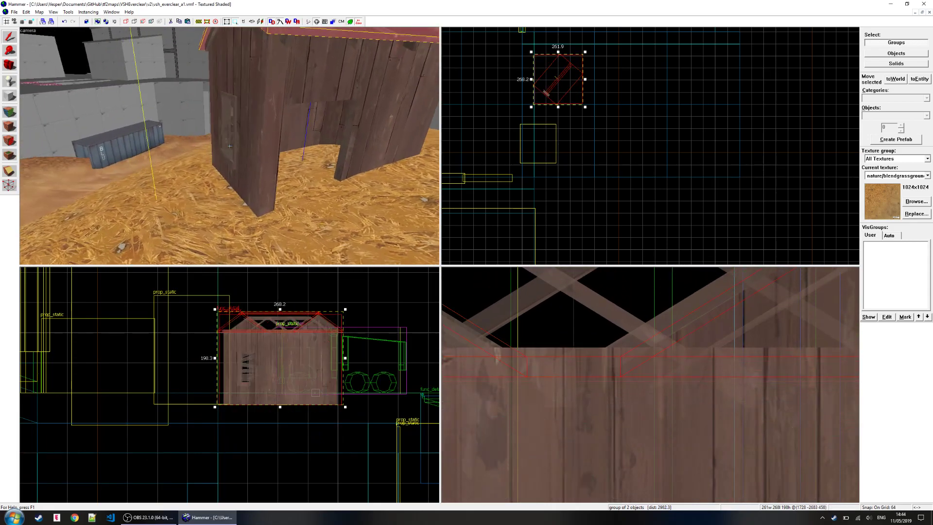
{"action": "key", "text": "s"}
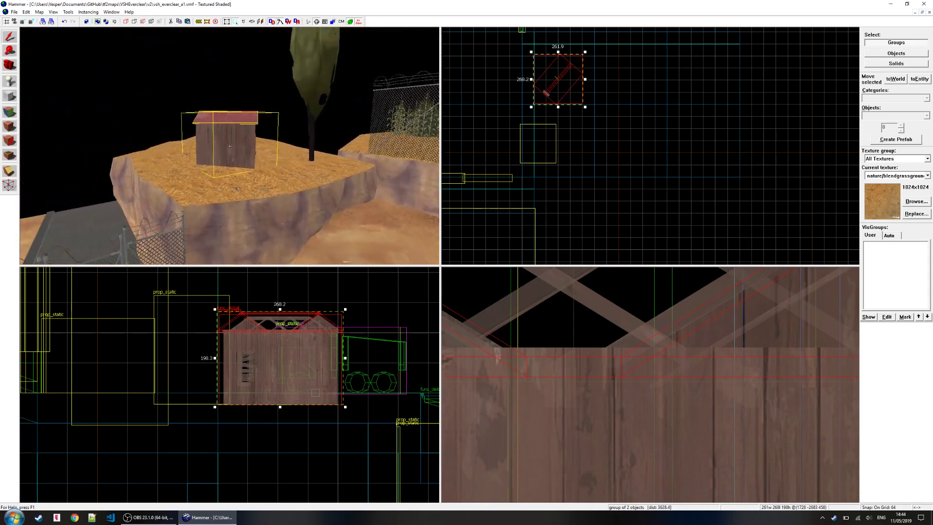
- Select the tall tree prop beside the shed and raise it about 25 units to fit the ground
{"action": "left_click", "coordinate": [233, 388]}
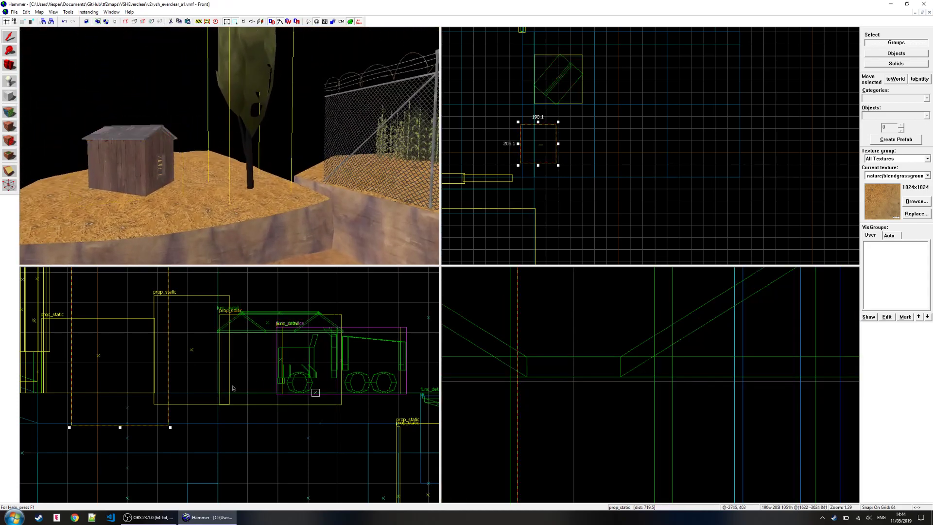
{"action": "left_click", "coordinate": [110, 399]}
{"action": "left_click", "coordinate": [114, 386]}
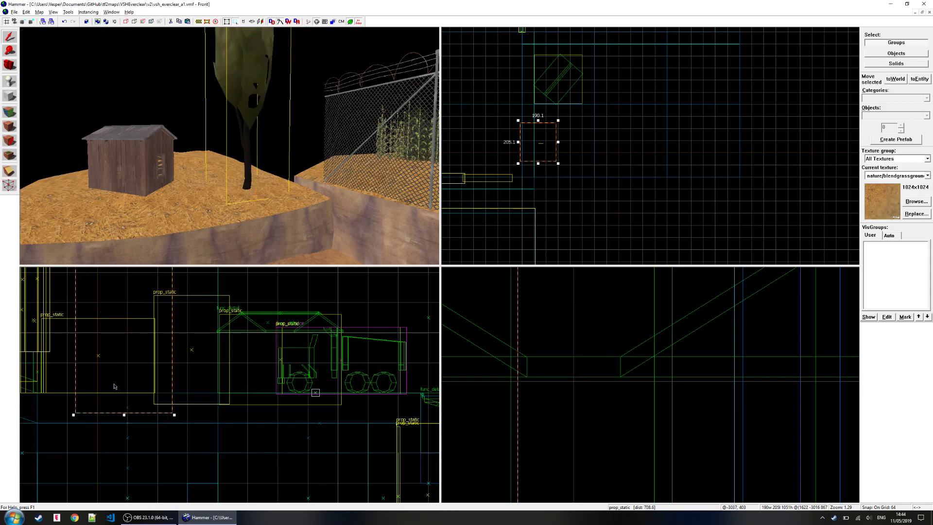
- Select the grassy ground displacement faces and start painting their alpha with value 25, blending dirt over the grass
{"action": "key", "text": "s"}
{"action": "key", "text": "shift+a"}
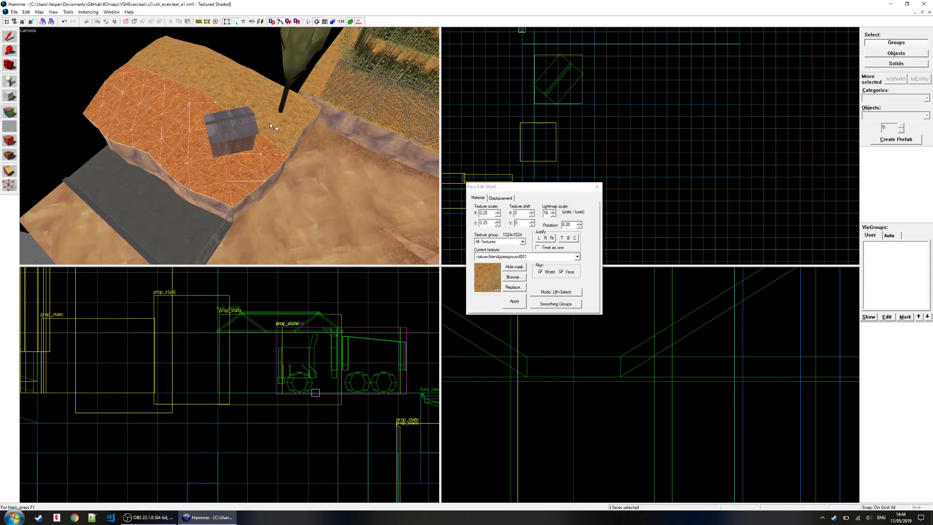
{"action": "left_click", "coordinate": [500, 198]}
{"action": "left_click", "coordinate": [544, 222]}
{"action": "key", "text": "z"}
{"action": "key", "text": "w"}
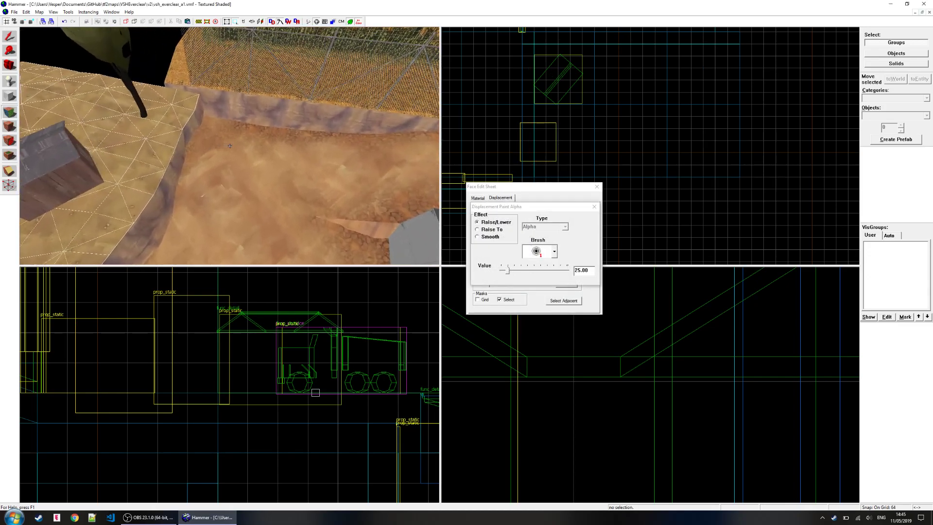
- Set the alpha brush to size 2, blend more dirt over the grassy ground around the shed, and close the face editing sheet
{"action": "key", "text": "z"}
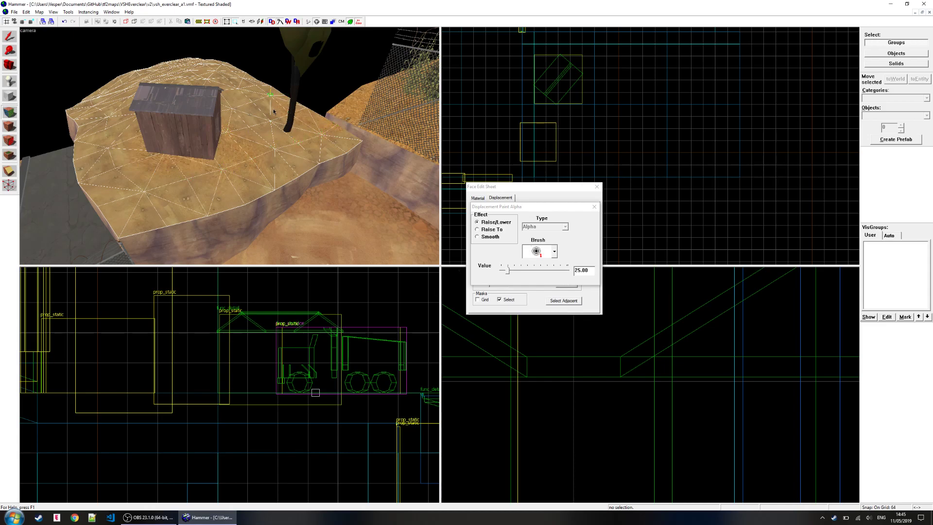
{"action": "key", "text": "z"}
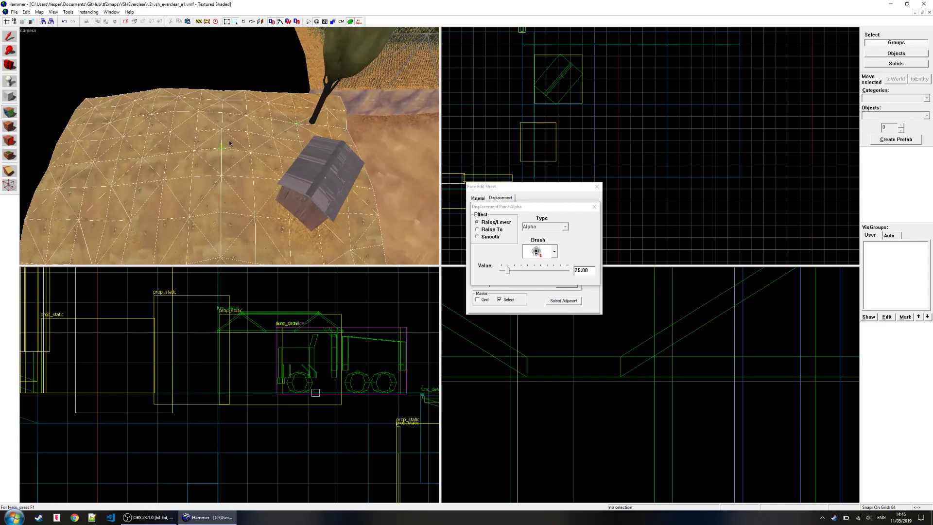
{"action": "left_click", "coordinate": [545, 248]}
{"action": "left_click", "coordinate": [537, 277]}
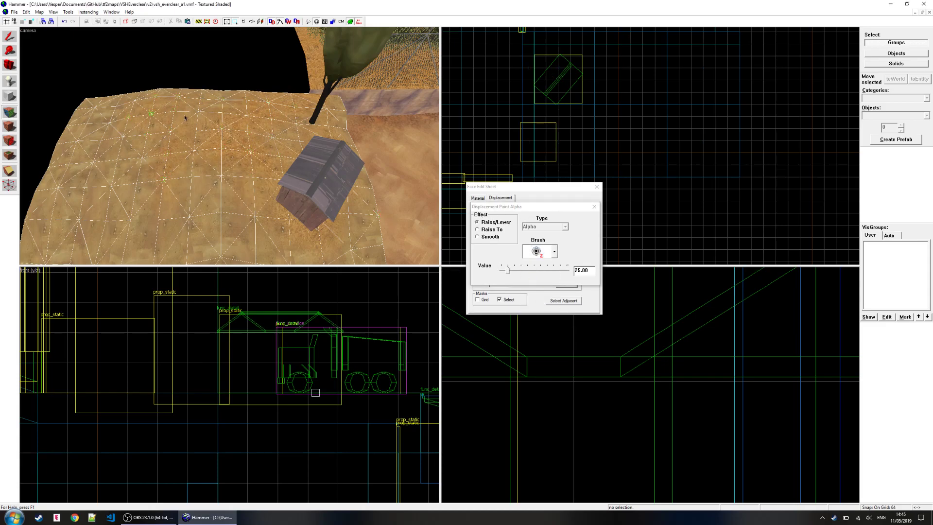
{"action": "scroll", "coordinate": [218, 167], "scroll_direction": "up", "scroll_amount": 3}
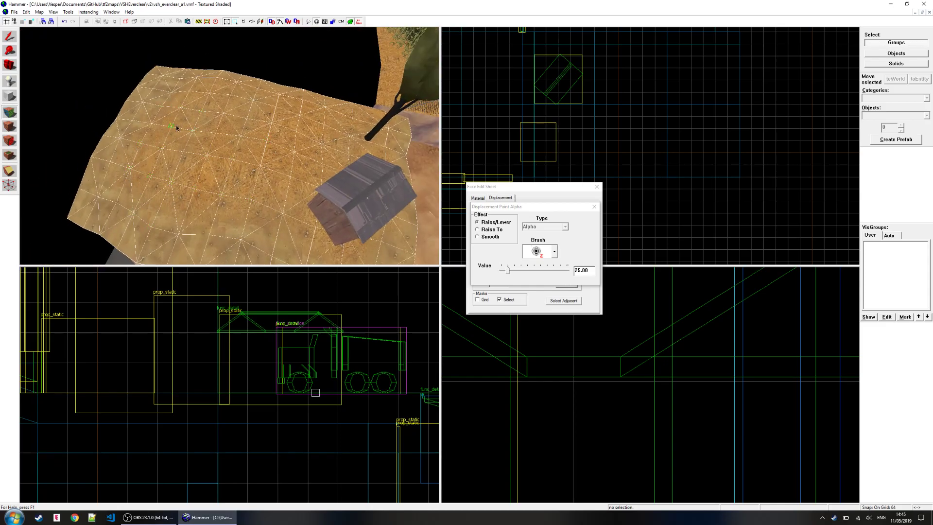
{"action": "key", "text": "z"}
{"action": "key", "text": "d"}
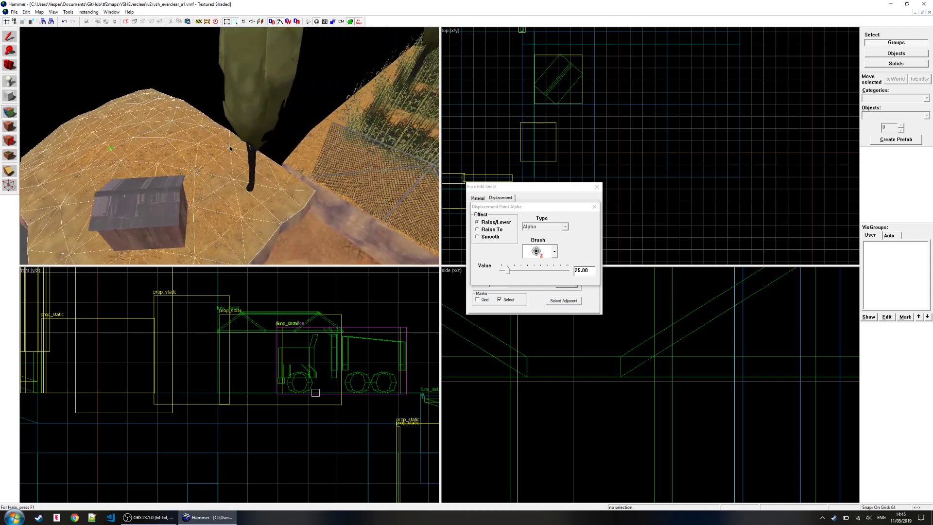
{"action": "key", "text": "a"}
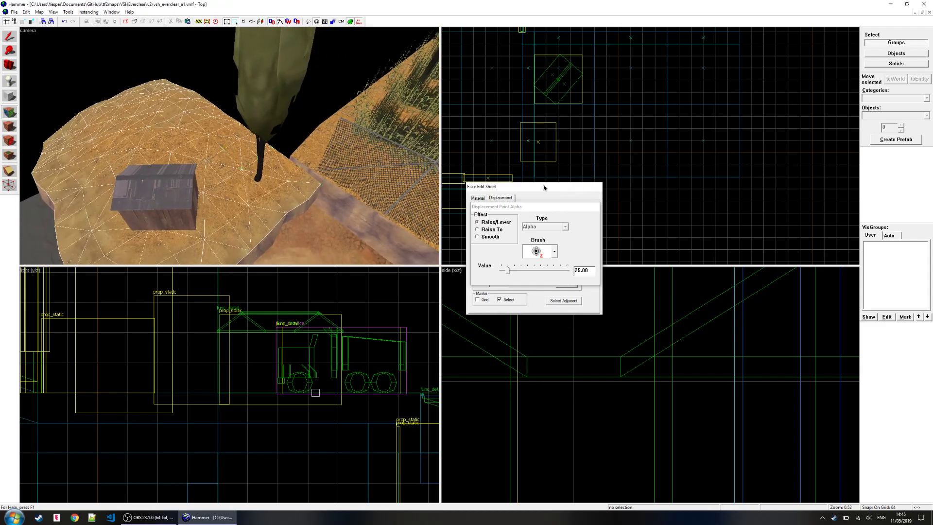
{"action": "left_click", "coordinate": [596, 187]}
- Select the four displacement faces behind the shed and paint their alpha further with value 25
{"action": "key", "text": "z"}
{"action": "key", "text": "d"}
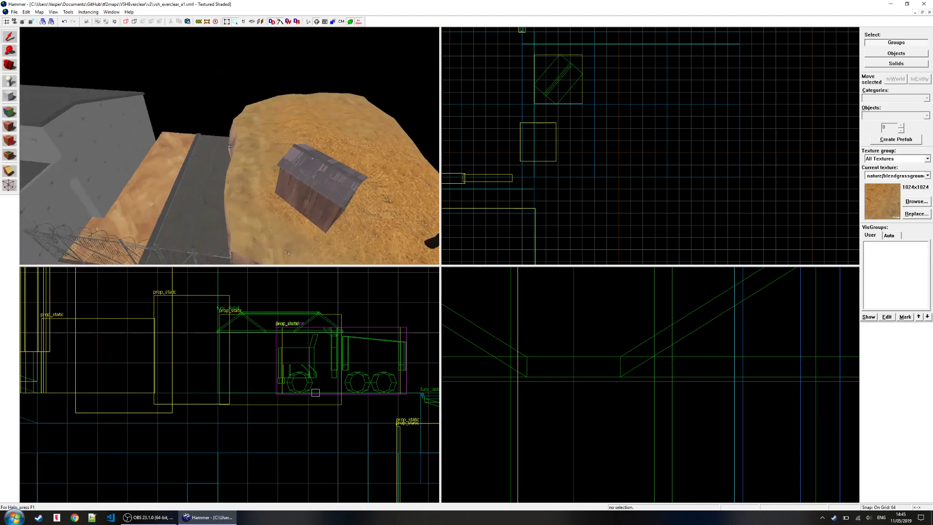
{"action": "key", "text": "z"}
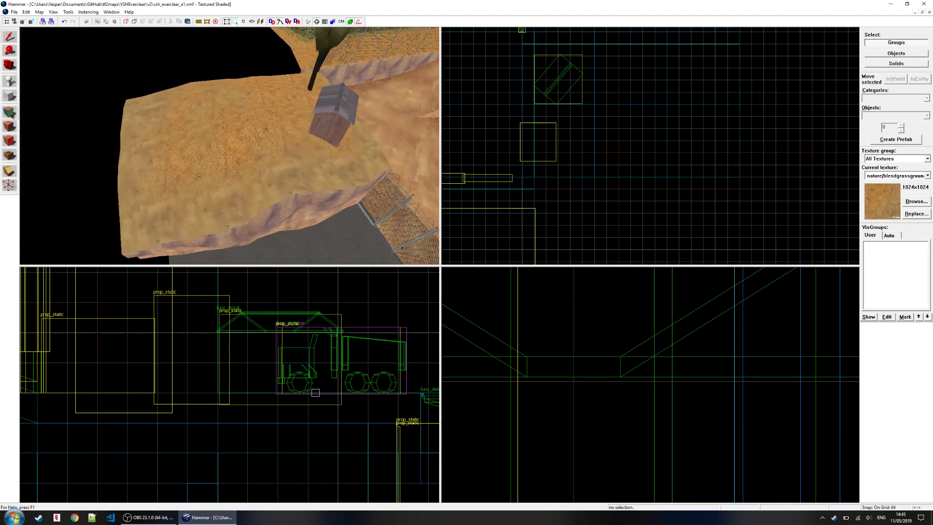
{"action": "left_click", "coordinate": [12, 114]}
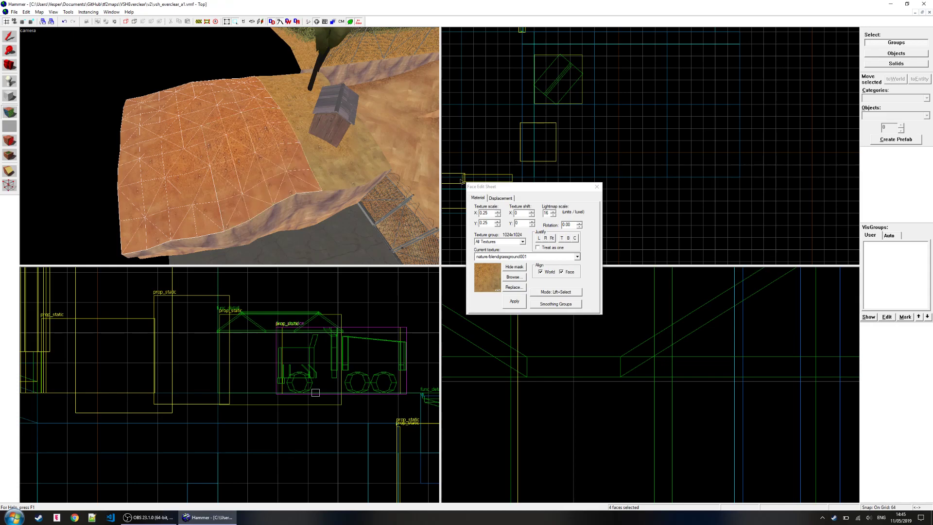
{"action": "left_click", "coordinate": [499, 198]}
{"action": "left_click", "coordinate": [523, 216]}
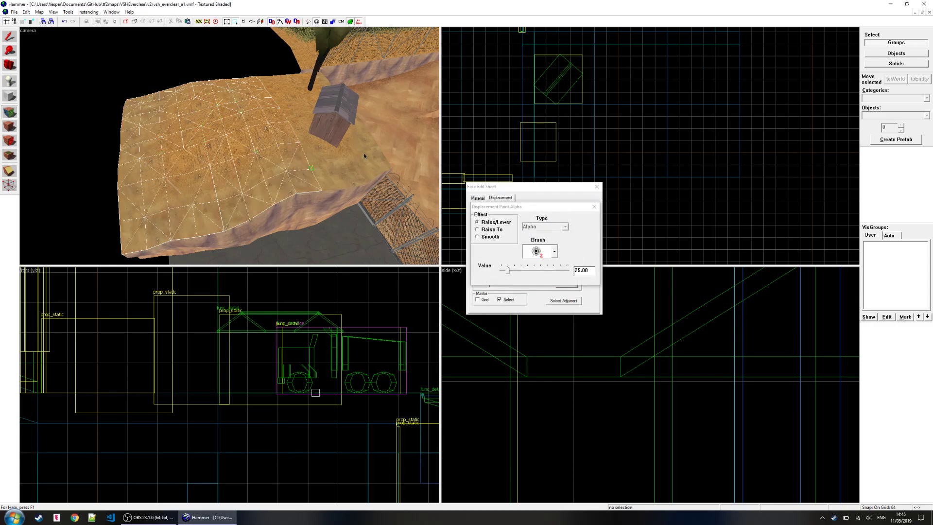
{"action": "left_click", "coordinate": [596, 187]}
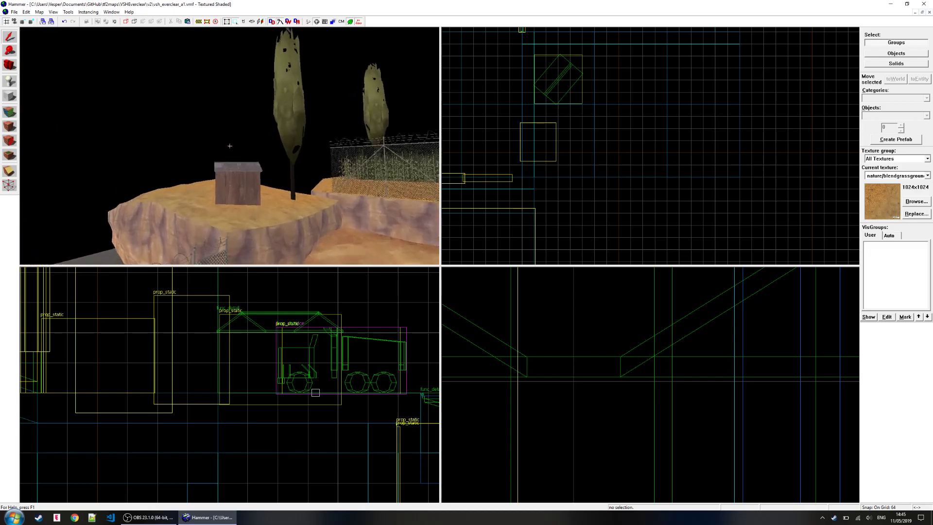
- Switch to the ABS_PropLibrary_Part_B.vmf map, find the tan boulders in its nature section and copy one rock cluster
{"action": "key", "text": "w"}
{"action": "left_click", "coordinate": [111, 12]}
{"action": "left_click", "coordinate": [146, 82]}
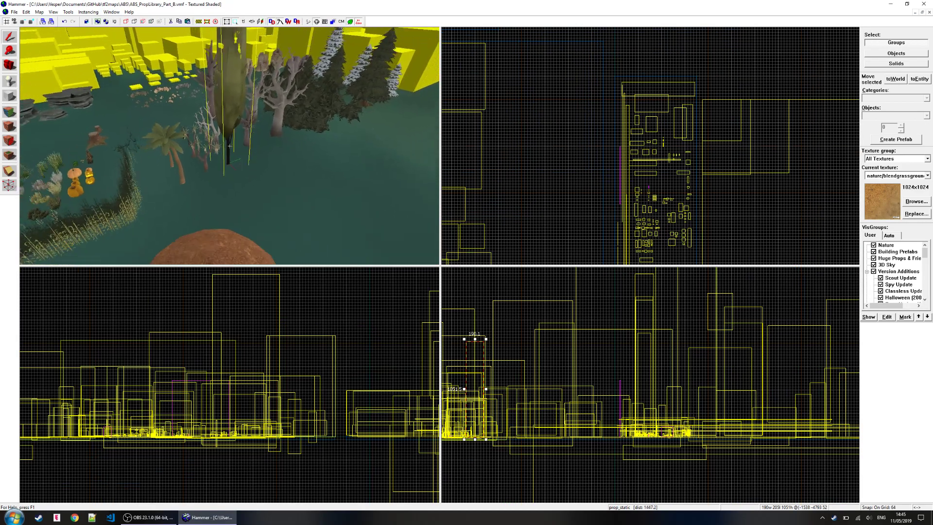
{"action": "key", "text": "s"}
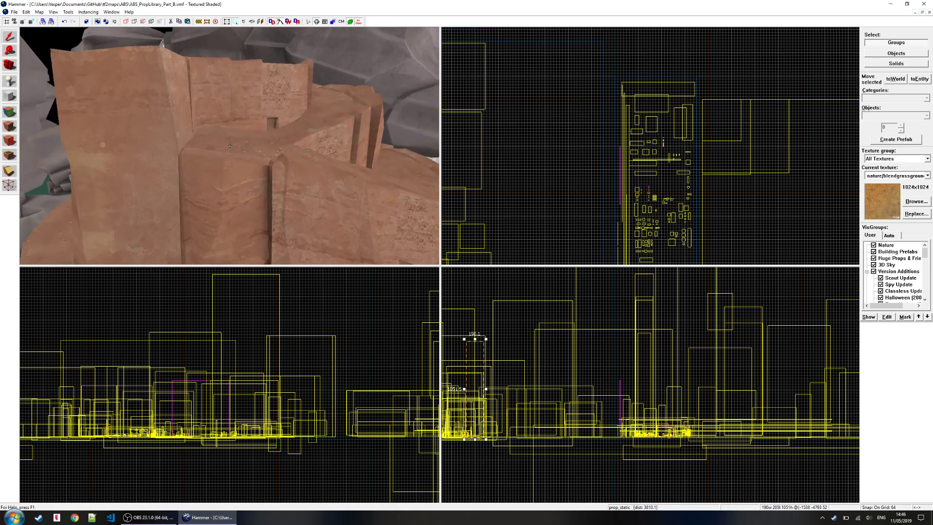
{"action": "key", "text": "s"}
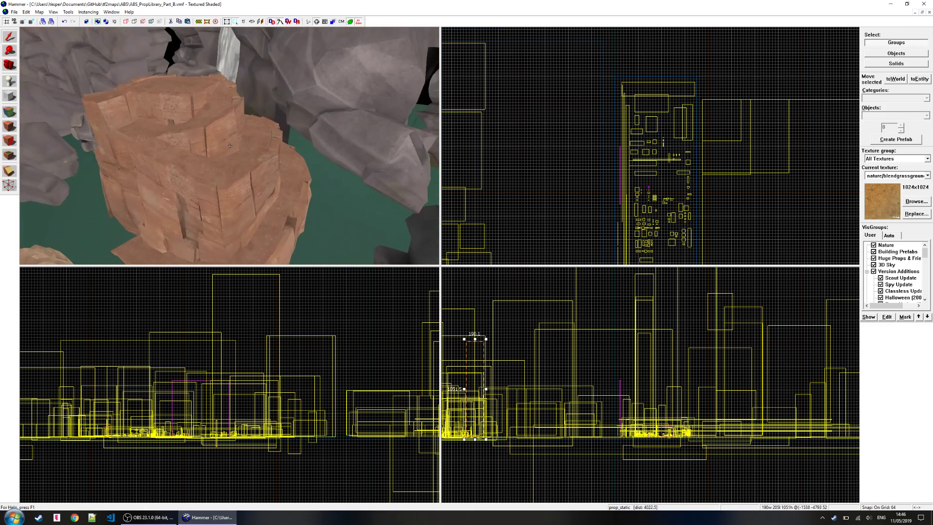
{"action": "key", "text": "s"}
{"action": "key", "text": "w"}
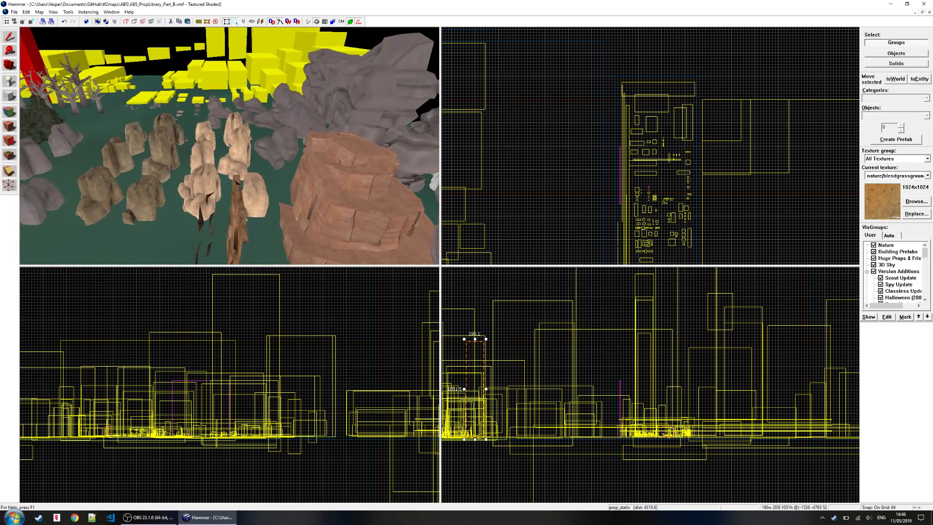
{"action": "key", "text": "w"}
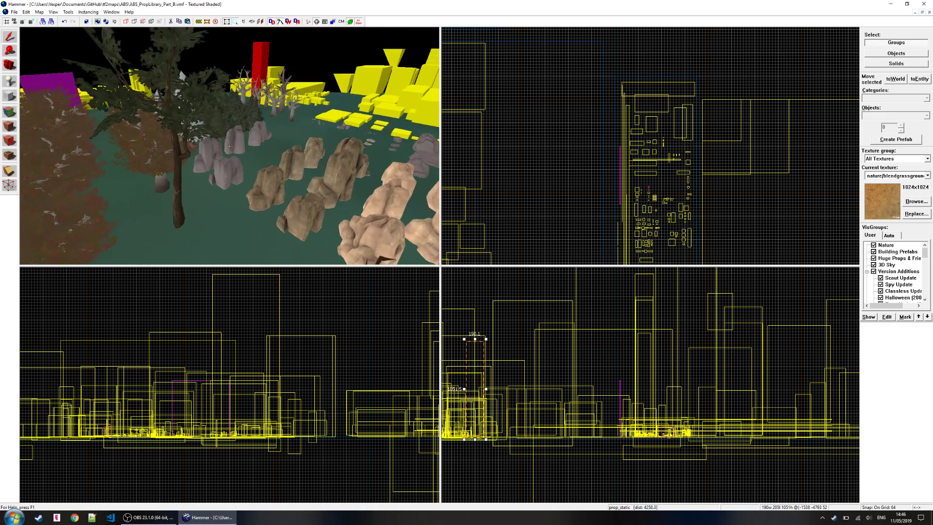
{"action": "key", "text": "w"}
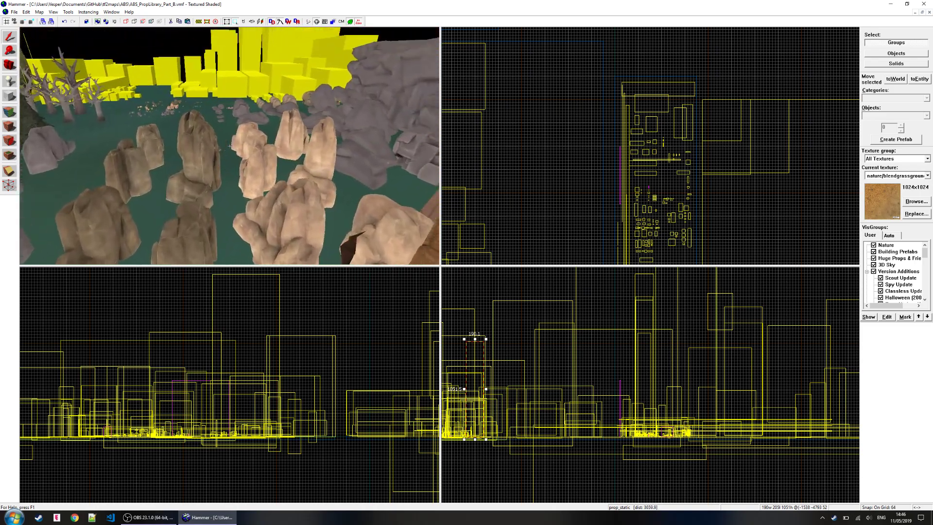
{"action": "key", "text": "w"}
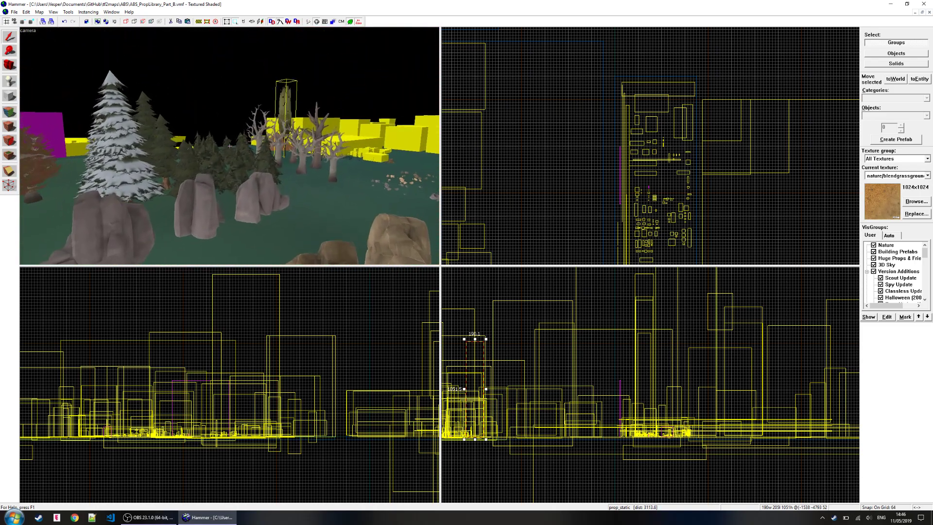
{"action": "key", "text": "w"}
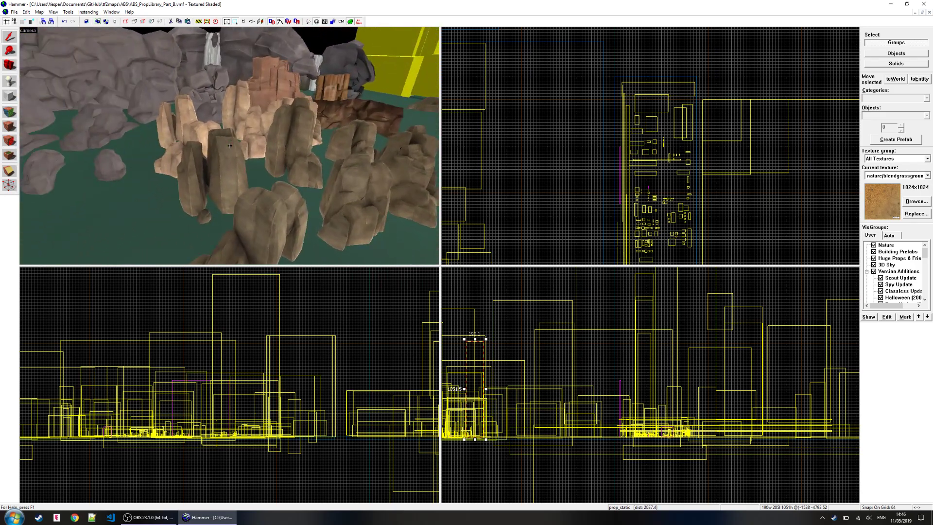
{"action": "key", "text": "w"}
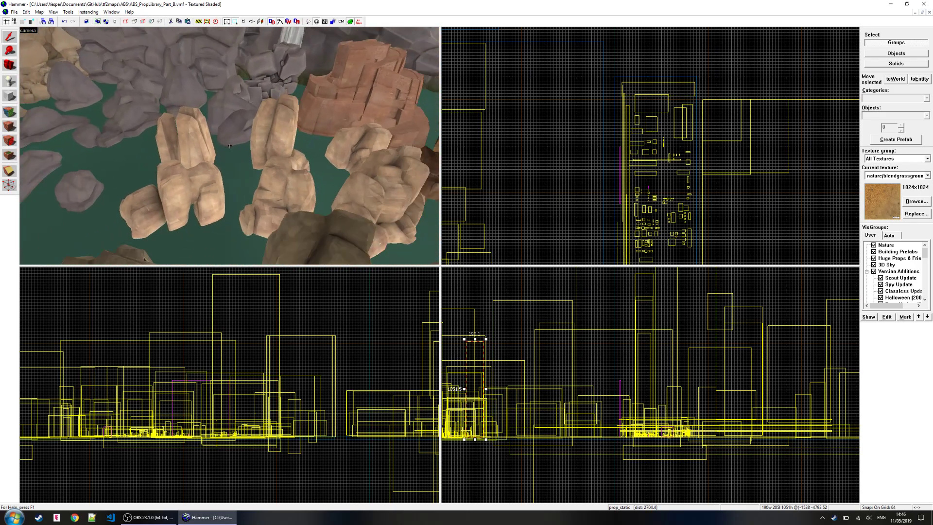
{"action": "key", "text": "w"}
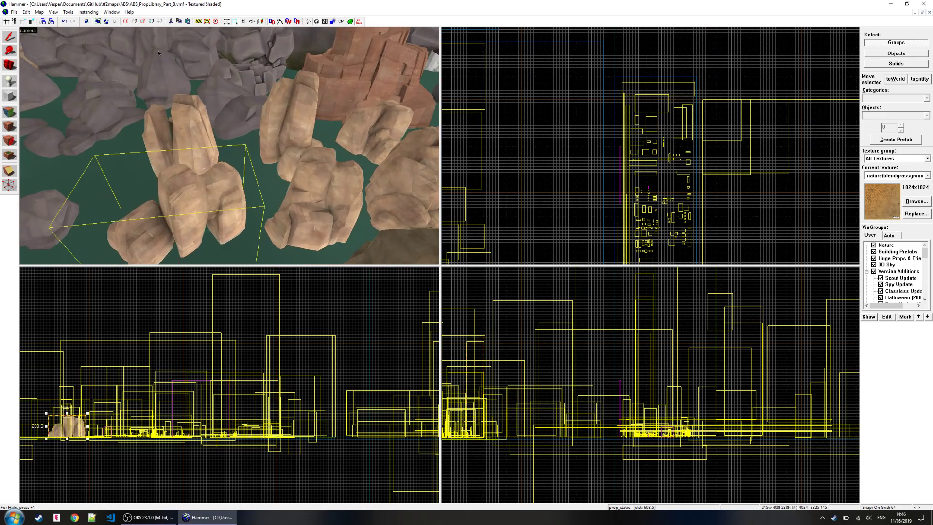
- Return to the vsh_everclear map and paste the rock cluster onto the raised ground beside the shed
{"action": "left_click", "coordinate": [117, 14]}
{"action": "left_click", "coordinate": [170, 75]}
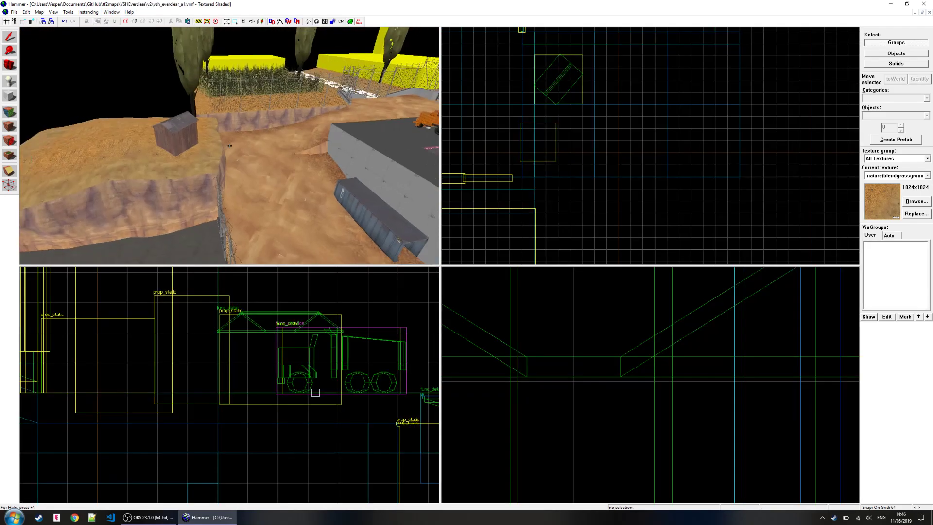
{"action": "key", "text": "w"}
{"action": "key", "text": "z"}
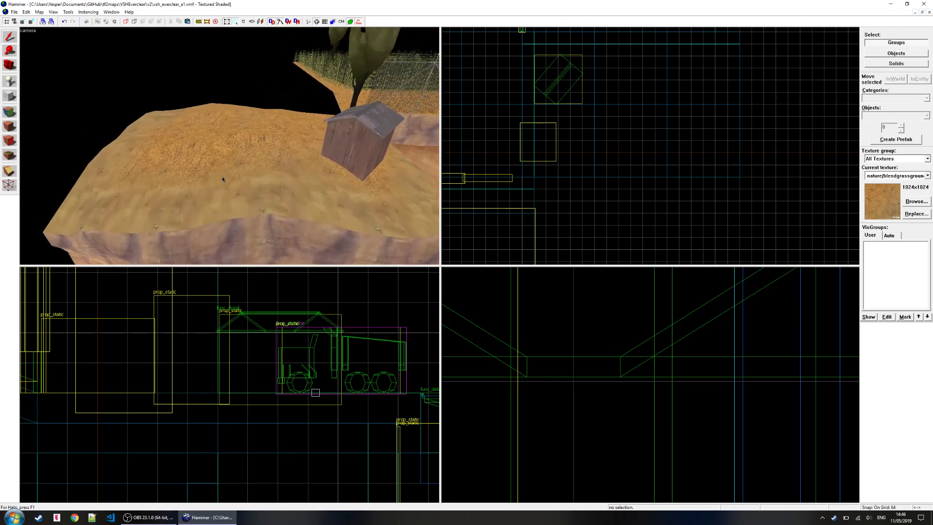
{"action": "key", "text": "ctrl+v"}
{"action": "left_click_drag", "start_coordinate": [674, 189], "coordinate": [609, 182]}
{"action": "key", "text": "z"}
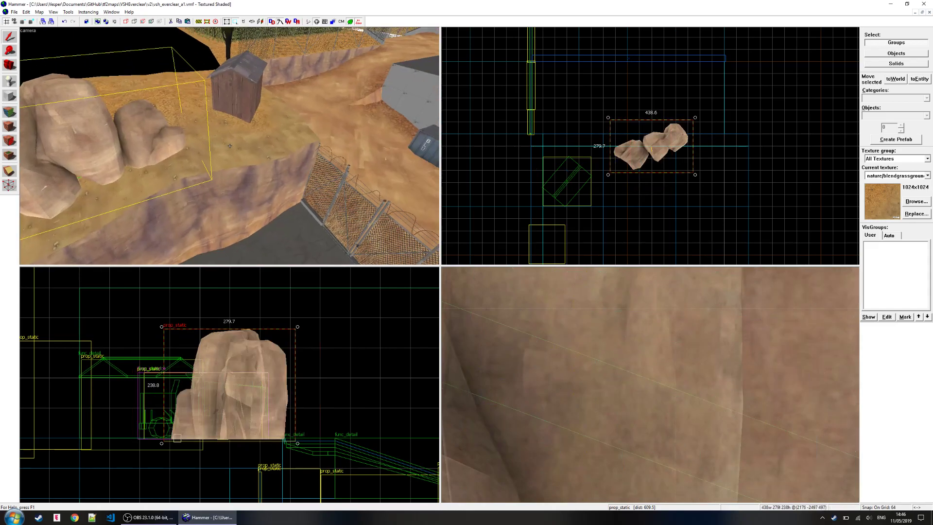
- Lower the rock cluster about 50 units and shift it about 20 units sideways to seat it on the ground
{"action": "key", "text": "w"}
{"action": "key", "text": "s"}
{"action": "key", "text": "z"}
{"action": "left_click_drag", "start_coordinate": [230, 361], "coordinate": [218, 383]}
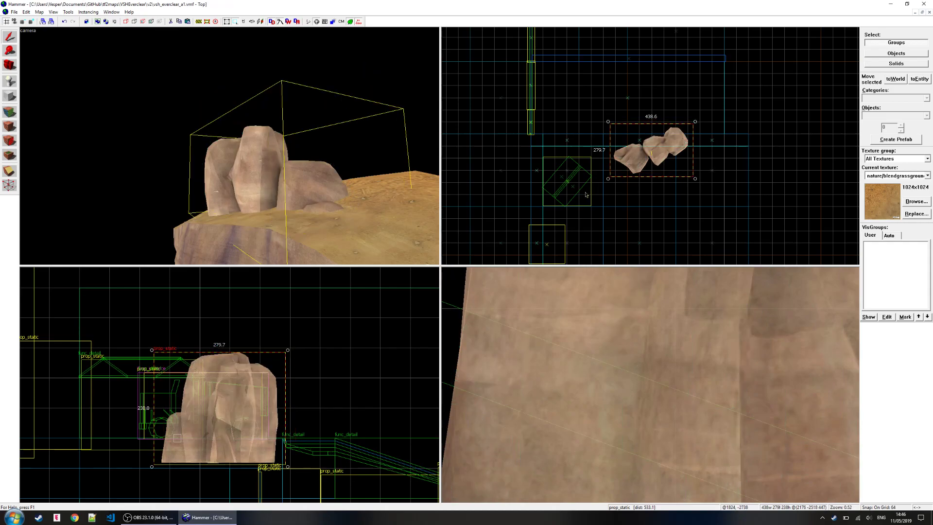
- Rotate the rock cluster in plan to a steeper diagonal and lower it about another 11 units into the ground
{"action": "left_click_drag", "start_coordinate": [696, 180], "coordinate": [536, 109]}
{"action": "key", "text": "z"}
{"action": "key", "text": "w"}
{"action": "key", "text": "w"}
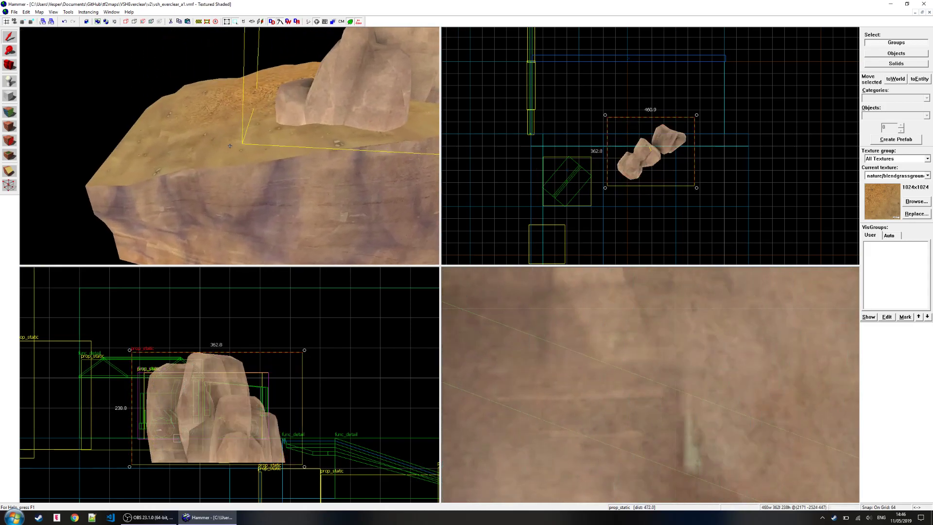
{"action": "key", "text": "z"}
{"action": "left_click_drag", "start_coordinate": [253, 391], "coordinate": [252, 397]}
{"action": "key", "text": "z"}
{"action": "key", "text": "s"}
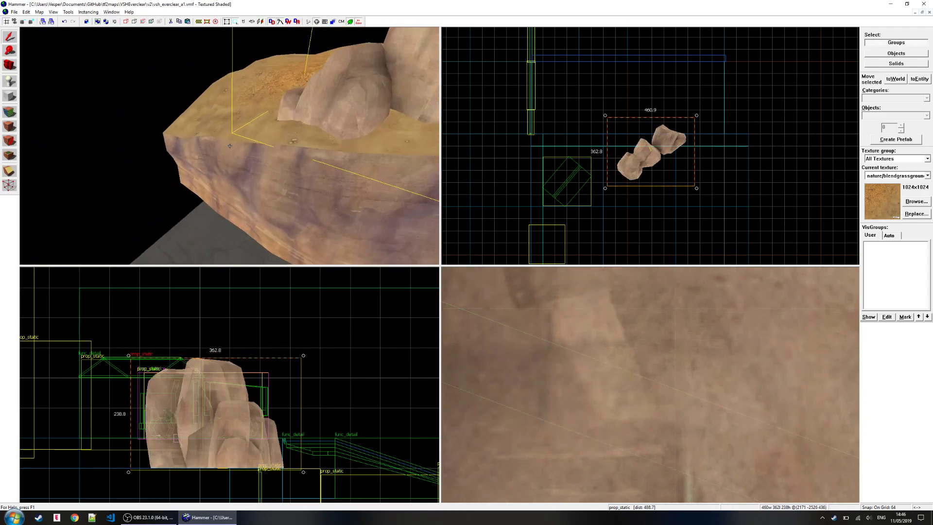
- Tilt the rock cluster about 15 degrees in the side view to follow the sloping ground
{"action": "key", "text": "s"}
{"action": "key", "text": "z"}
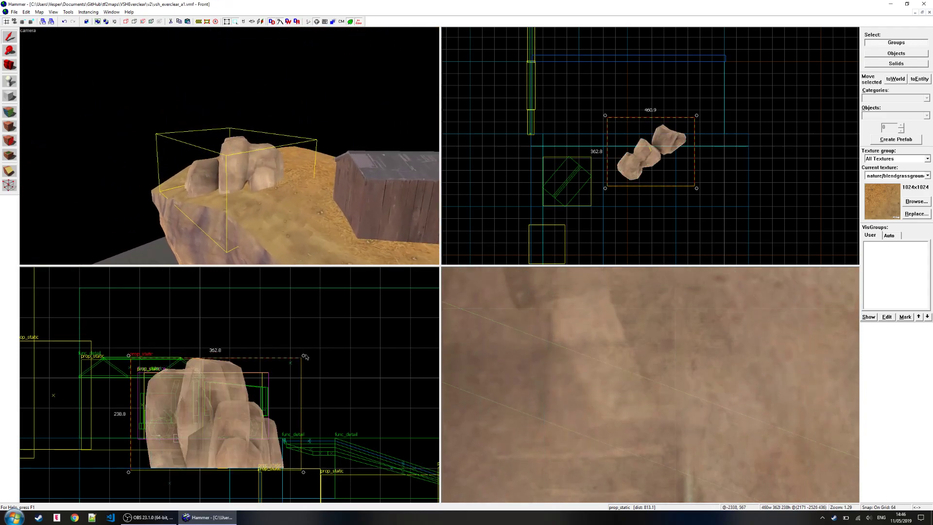
{"action": "scroll", "coordinate": [558, 379], "scroll_direction": "down", "scroll_amount": 5}
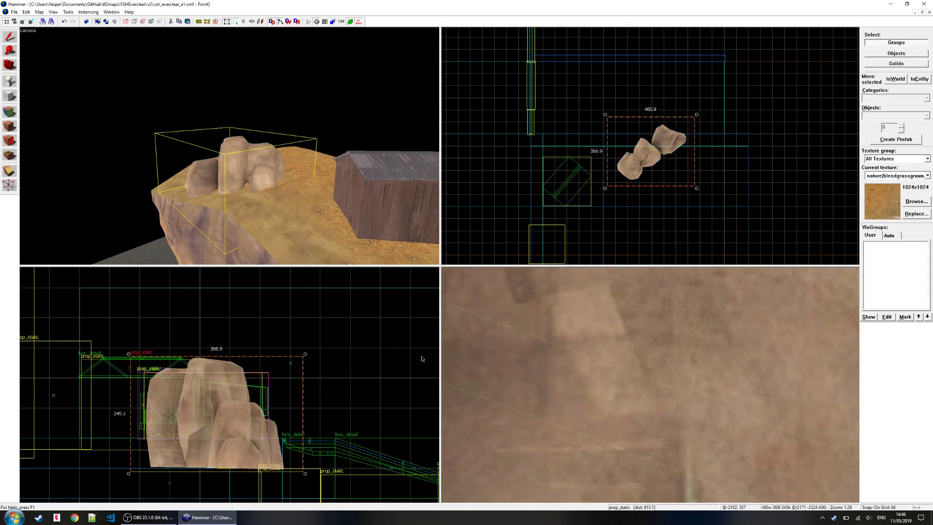
{"action": "scroll", "coordinate": [573, 396], "scroll_direction": "down", "scroll_amount": 6}
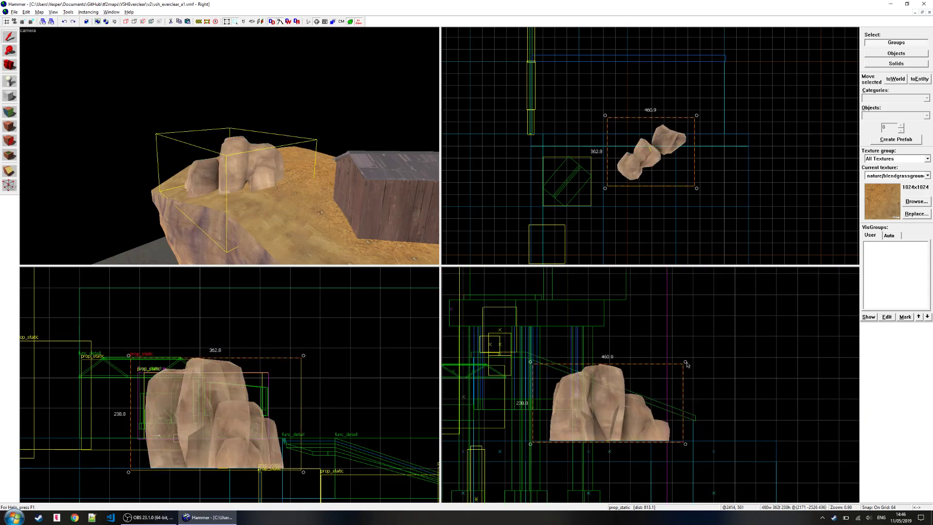
{"action": "left_click_drag", "start_coordinate": [686, 363], "coordinate": [698, 391]}
{"action": "scroll", "coordinate": [230, 146], "scroll_direction": "up", "scroll_amount": 3}
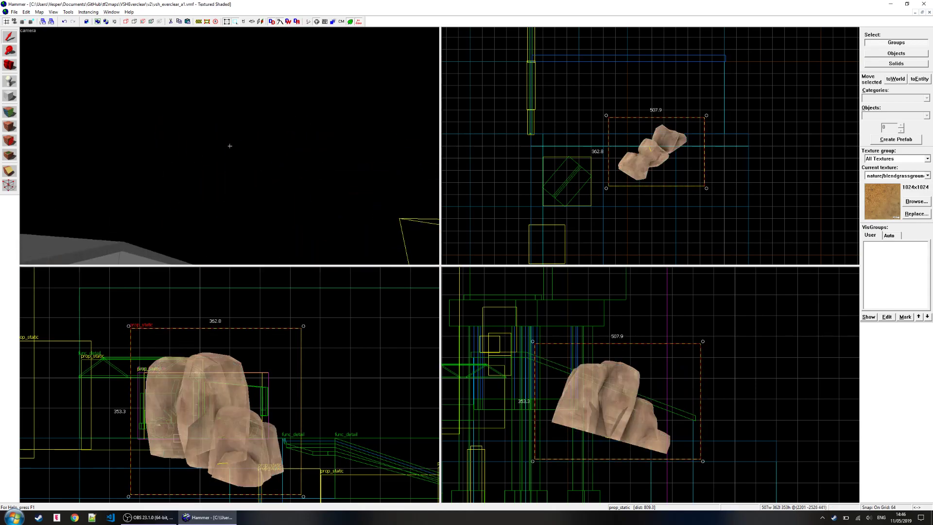
{"action": "scroll", "coordinate": [230, 146], "scroll_direction": "up", "scroll_amount": 3}
- Set the rock cluster's skin to 1 after comparing the model's available skins, and apply the change
{"action": "double_click", "coordinate": [230, 148]}
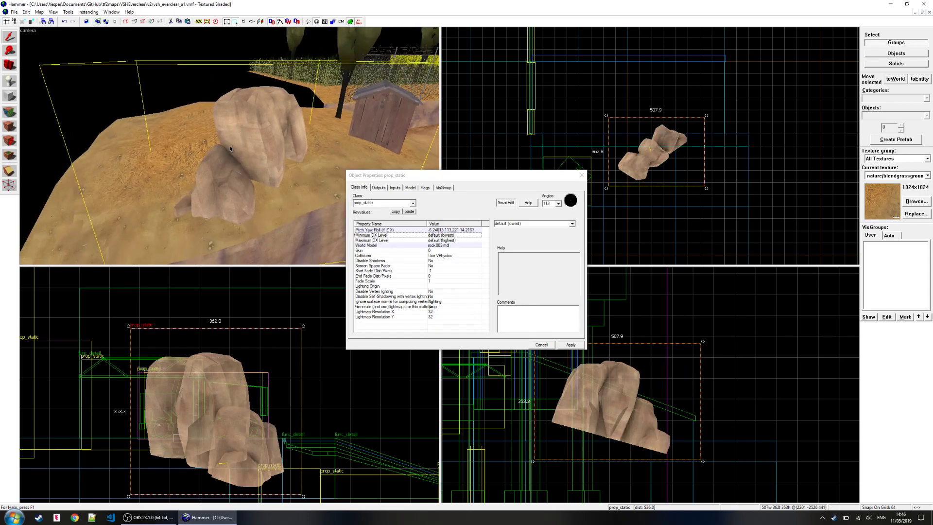
{"action": "left_click", "coordinate": [476, 246]}
{"action": "left_click", "coordinate": [508, 238]}
{"action": "left_click", "coordinate": [563, 272]}
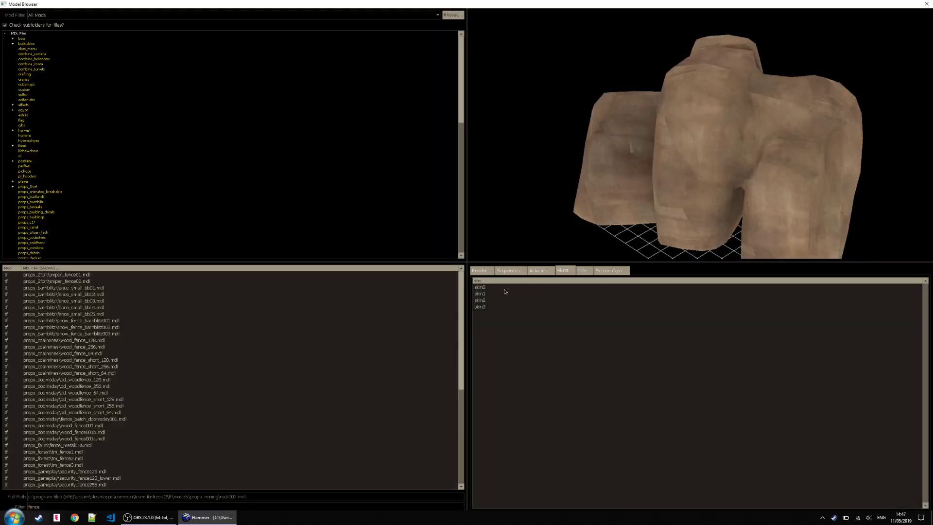
{"action": "left_click", "coordinate": [496, 294]}
{"action": "left_click", "coordinate": [487, 301]}
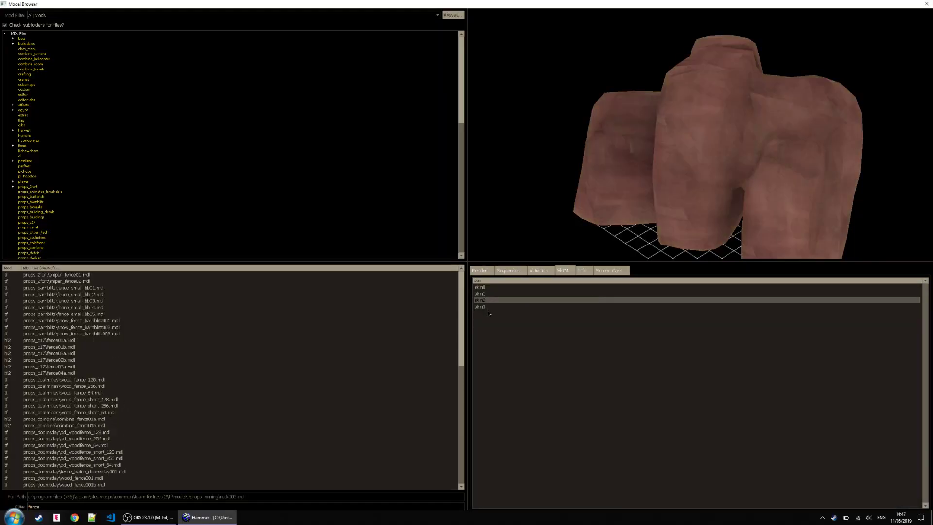
{"action": "left_click", "coordinate": [483, 307]}
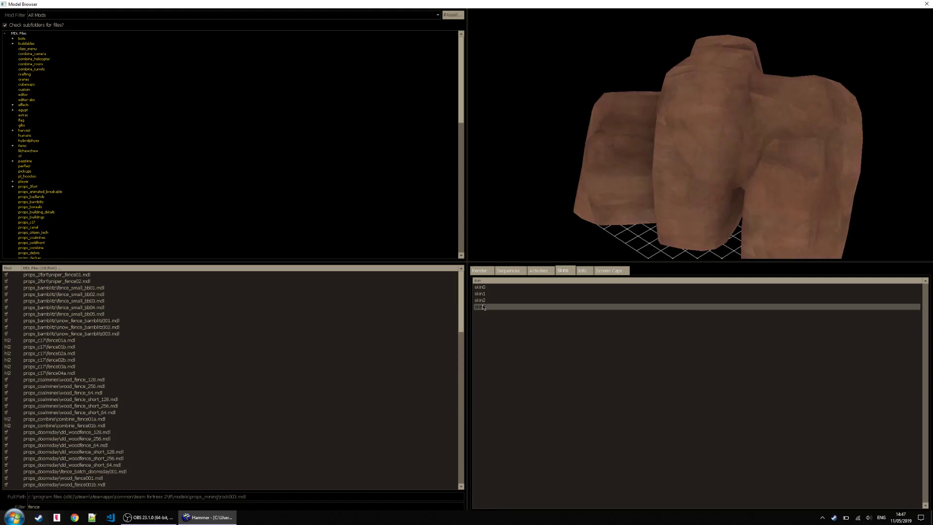
{"action": "left_click", "coordinate": [483, 295]}
{"action": "key", "text": "Return"}
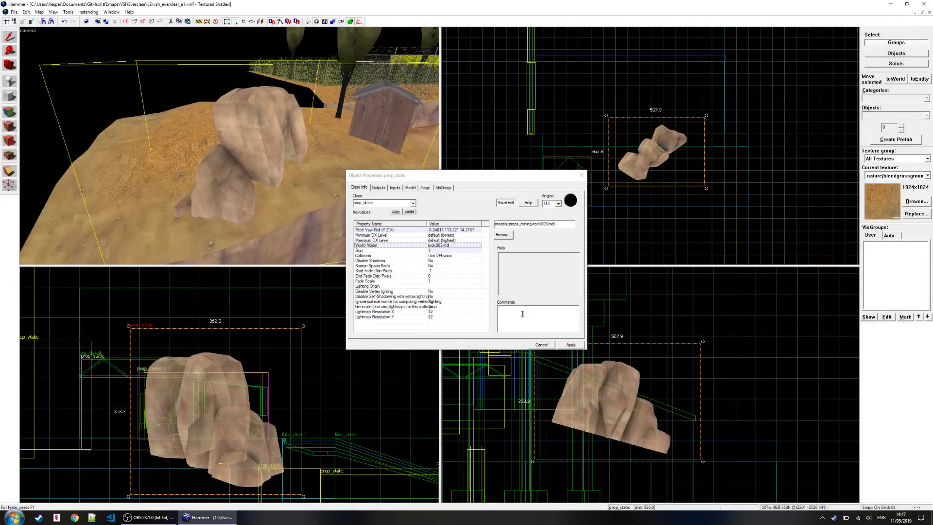
{"action": "left_click", "coordinate": [570, 344]}
{"action": "left_click", "coordinate": [583, 175]}
{"action": "left_click", "coordinate": [596, 225]}
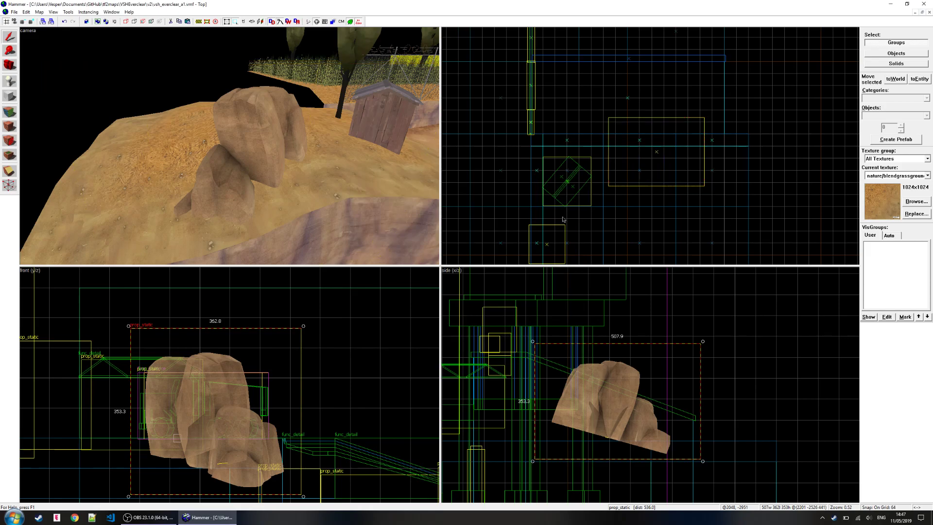
- Examine the composition of the rocks, shed and tree on the raised ground from several angles and distances
{"action": "key", "text": "z"}
{"action": "key", "text": "w"}
{"action": "key", "text": "d"}
{"action": "key", "text": "s"}
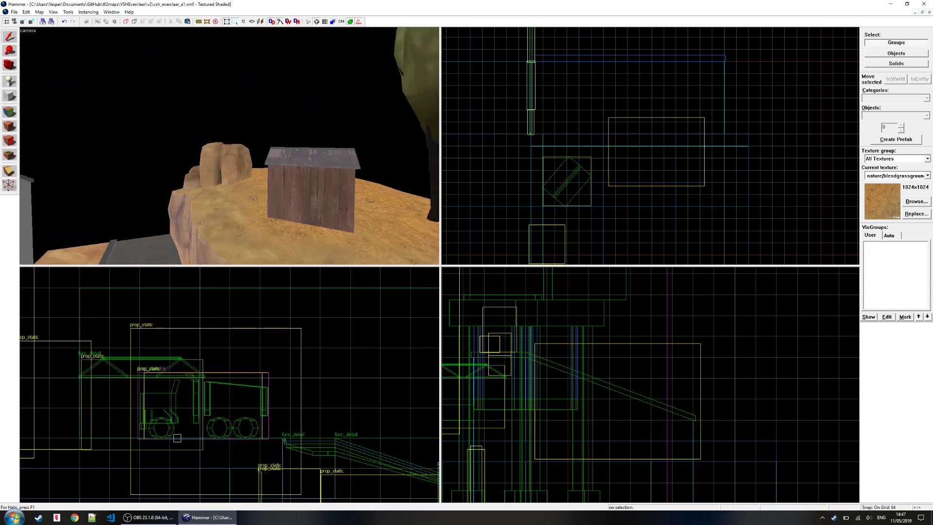
{"action": "key", "text": "w"}
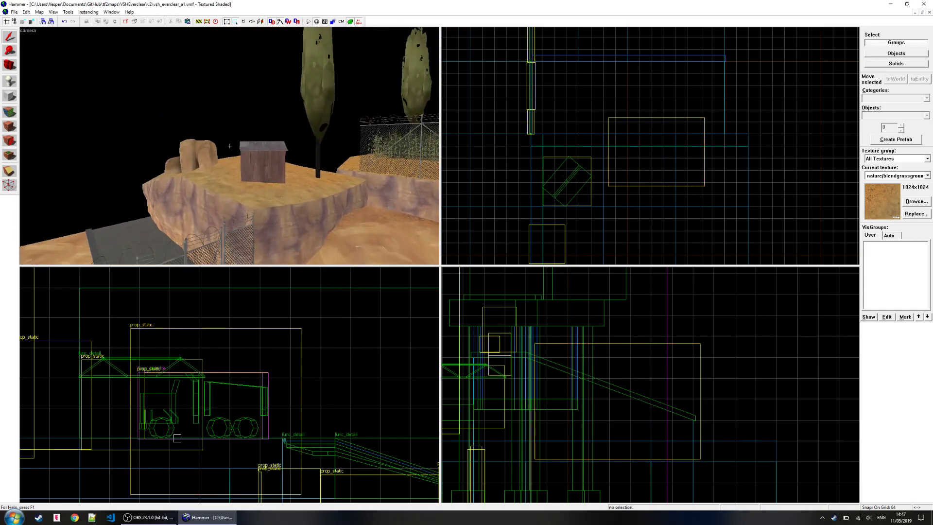
{"action": "left_click", "coordinate": [341, 22]}
{"action": "left_click", "coordinate": [341, 23]}
{"action": "key", "text": "z"}
{"action": "key", "text": "w"}
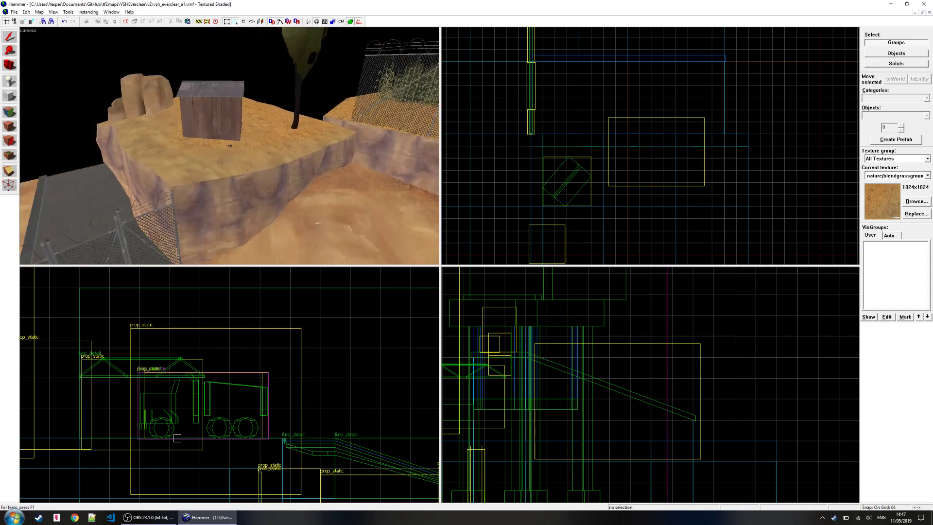
{"action": "key", "text": "d"}
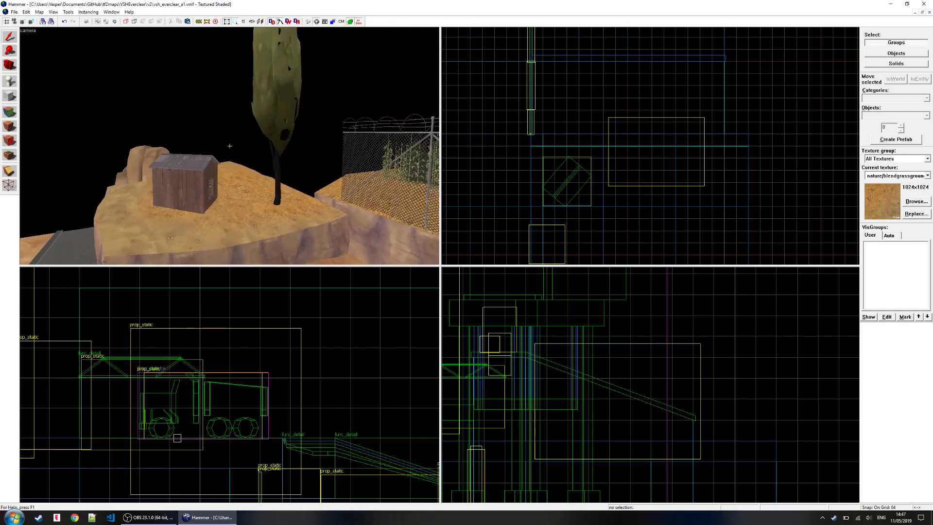
{"action": "key", "text": "a"}
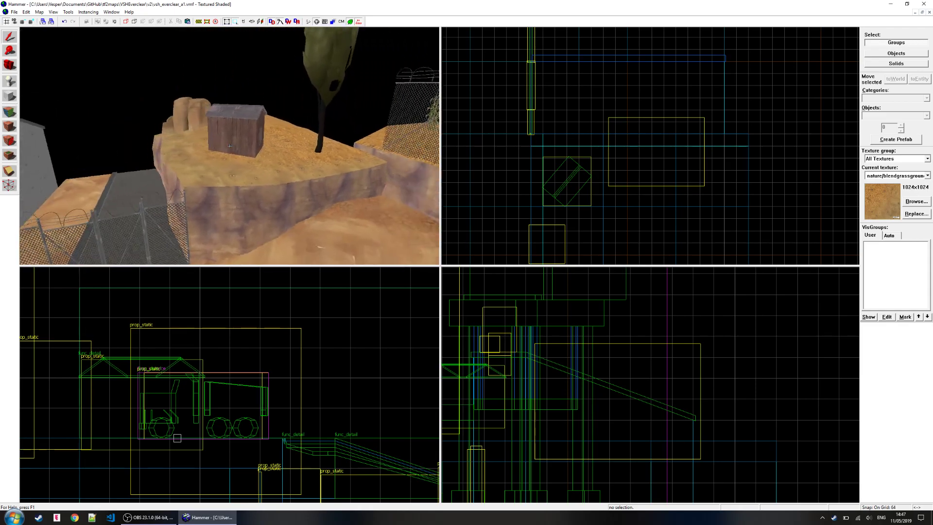
- Place a prop_static entity near the cliff edge in front of the shed
{"action": "key", "text": "w"}
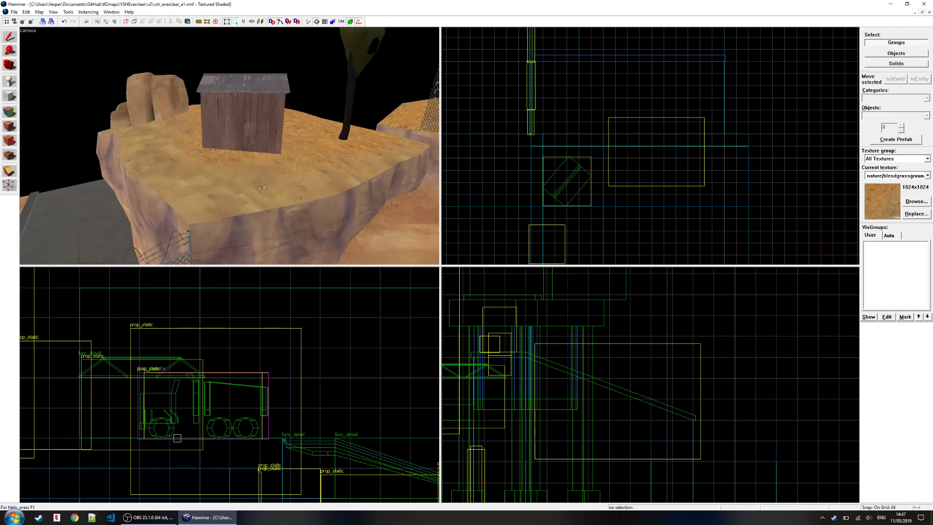
{"action": "key", "text": "w"}
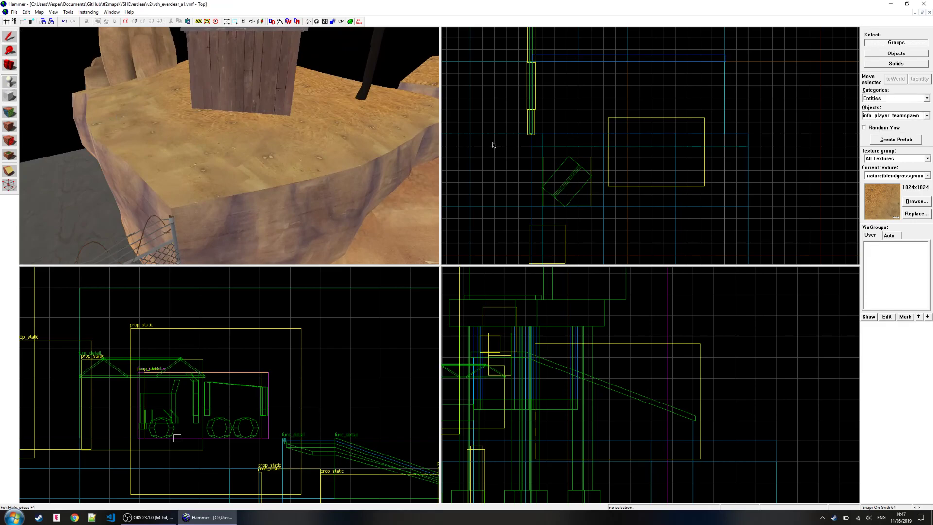
{"action": "left_click", "coordinate": [203, 164]}
{"action": "key", "text": "ctrl+z"}
{"action": "type", "text": "static"}
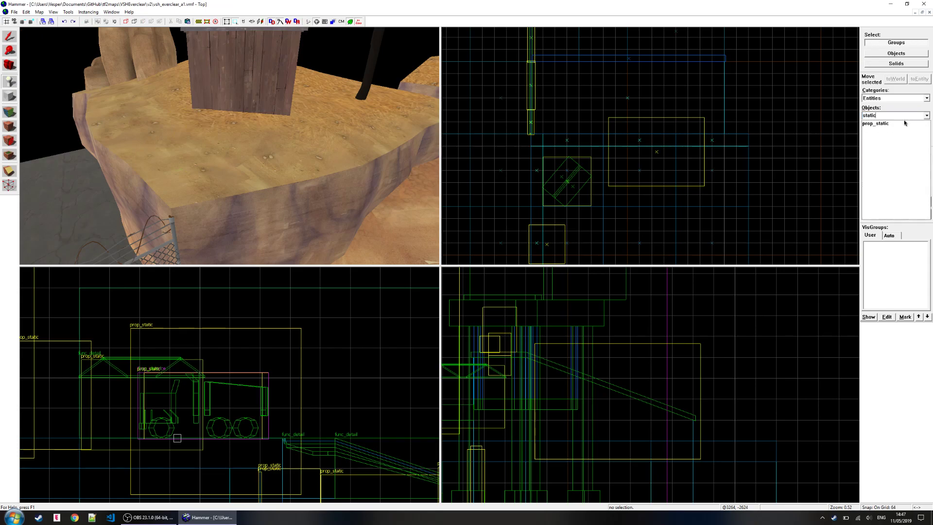
{"action": "left_click", "coordinate": [904, 123]}
- Browse the fence models and assign props_mining/barbfence001_reference.mdl as the new prop's world model
{"action": "key", "text": "alt+Return"}
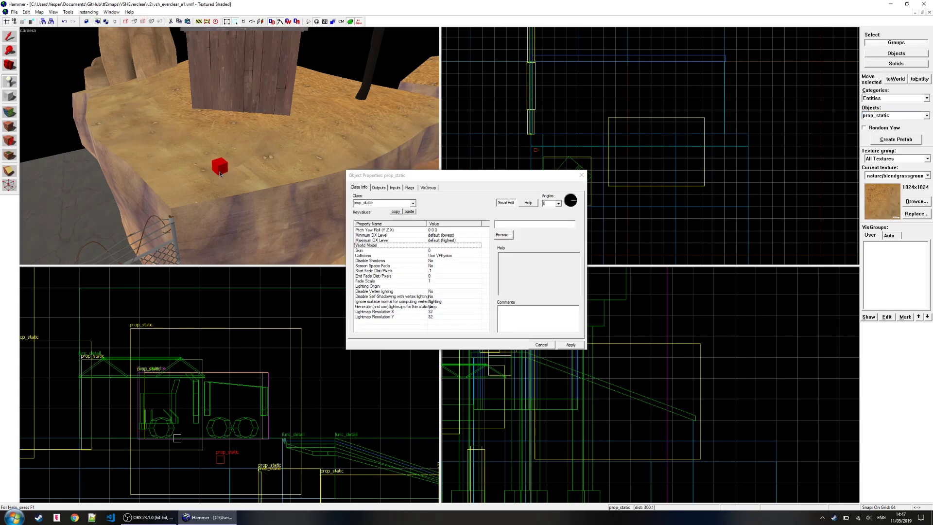
{"action": "left_click", "coordinate": [503, 234]}
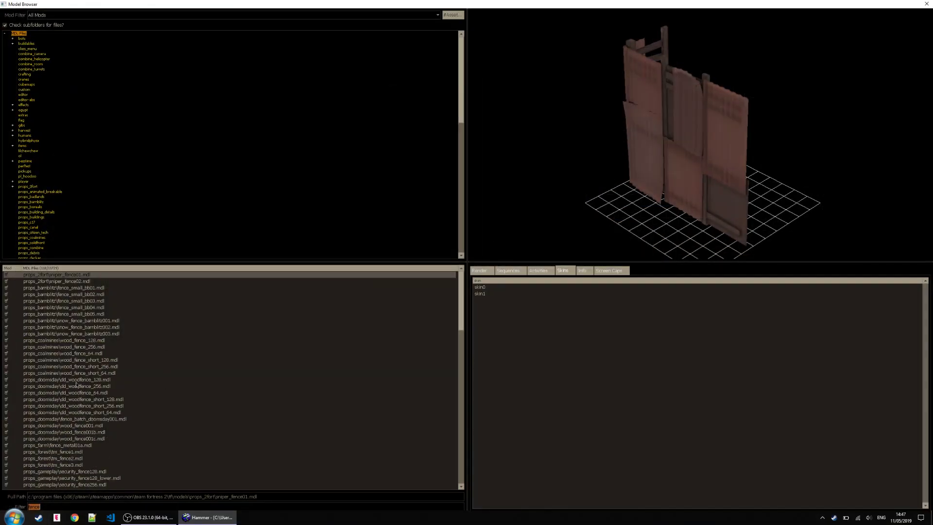
{"action": "left_click", "coordinate": [83, 283]}
{"action": "key", "text": "Down"}
{"action": "key", "text": "Down"}
{"action": "key", "text": "Down"}
{"action": "key", "text": "Down"}
{"action": "key", "text": "Down"}
{"action": "key", "text": "Down"}
{"action": "key", "text": "Down"}
{"action": "key", "text": "Down"}
{"action": "key", "text": "Down"}
{"action": "key", "text": "Down"}
{"action": "key", "text": "Down"}
{"action": "key", "text": "Down"}
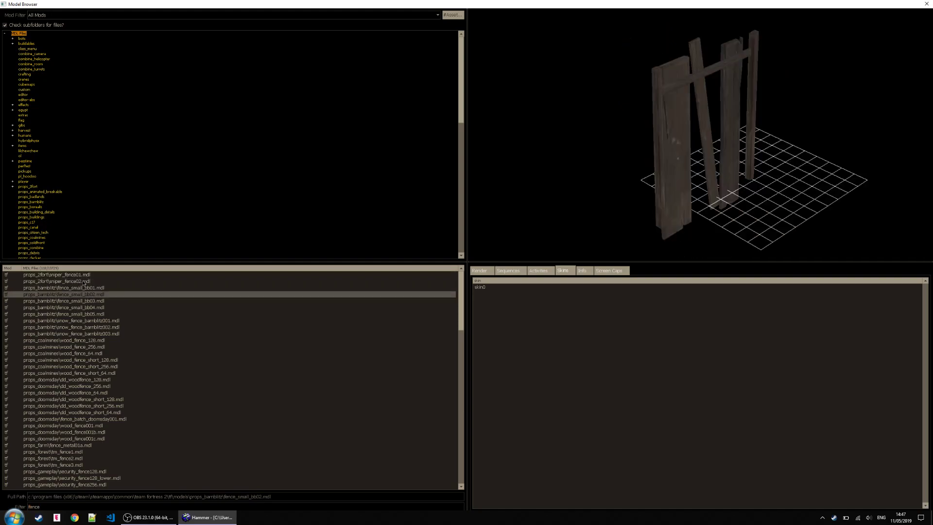
{"action": "key", "text": "Down"}
{"action": "key", "text": "Down"}
{"action": "key", "text": "Down"}
{"action": "key", "text": "Down"}
{"action": "key", "text": "Down"}
{"action": "key", "text": "Down"}
{"action": "key", "text": "Down"}
{"action": "key", "text": "Down"}
{"action": "key", "text": "Down"}
{"action": "key", "text": "Down"}
{"action": "key", "text": "Down"}
{"action": "key", "text": "Down"}
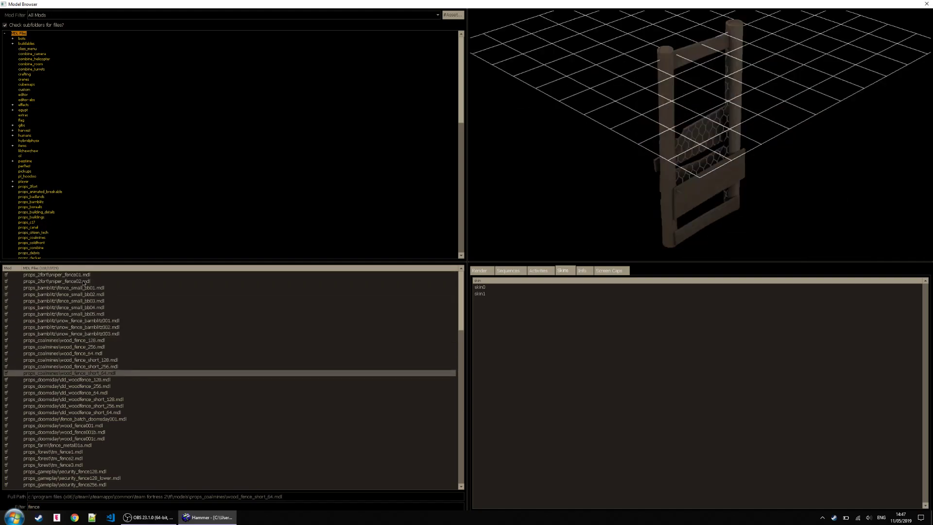
{"action": "key", "text": "Down"}
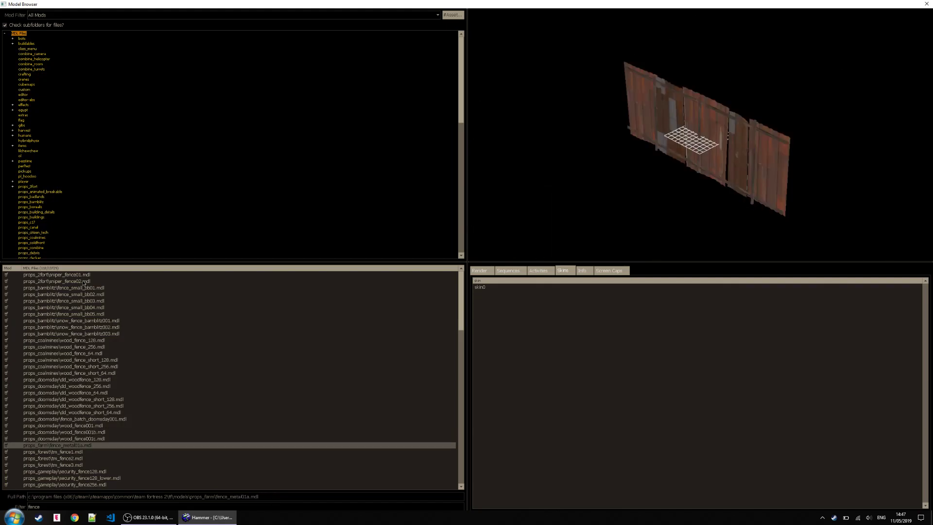
{"action": "key", "text": "Up"}
{"action": "key", "text": "Up"}
{"action": "key", "text": "Up"}
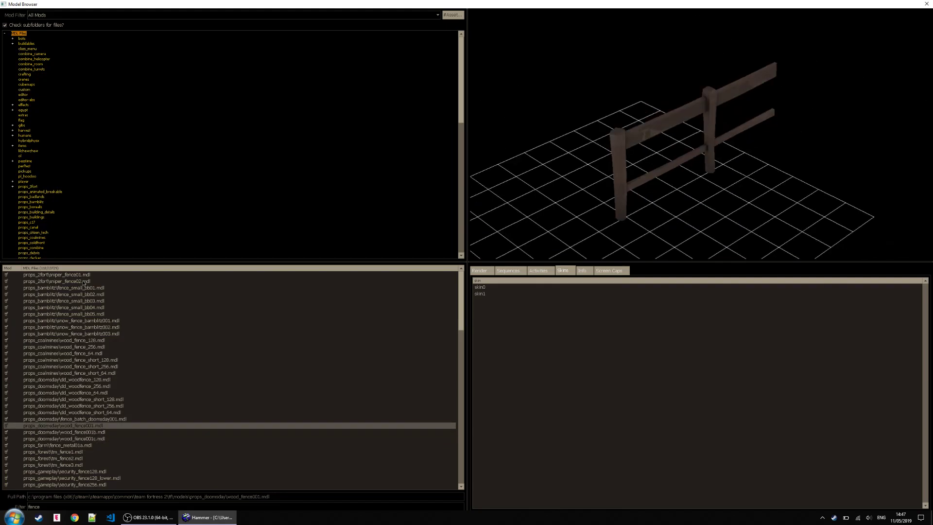
{"action": "key", "text": "Down"}
{"action": "key", "text": "Down"}
{"action": "key", "text": "Down"}
{"action": "key", "text": "Down"}
{"action": "key", "text": "Down"}
{"action": "key", "text": "Down"}
{"action": "key", "text": "Down"}
{"action": "key", "text": "Down"}
{"action": "key", "text": "Down"}
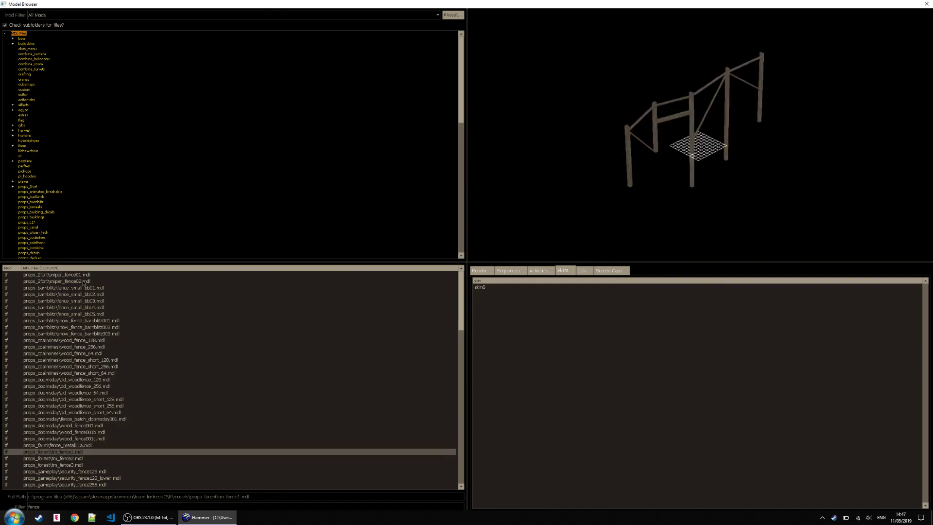
{"action": "key", "text": "Down"}
{"action": "key", "text": "Down"}
{"action": "key", "text": "Down"}
{"action": "key", "text": "Down"}
{"action": "key", "text": "Down"}
{"action": "key", "text": "Down"}
{"action": "key", "text": "Down"}
{"action": "key", "text": "Down"}
{"action": "key", "text": "Down"}
{"action": "key", "text": "Down"}
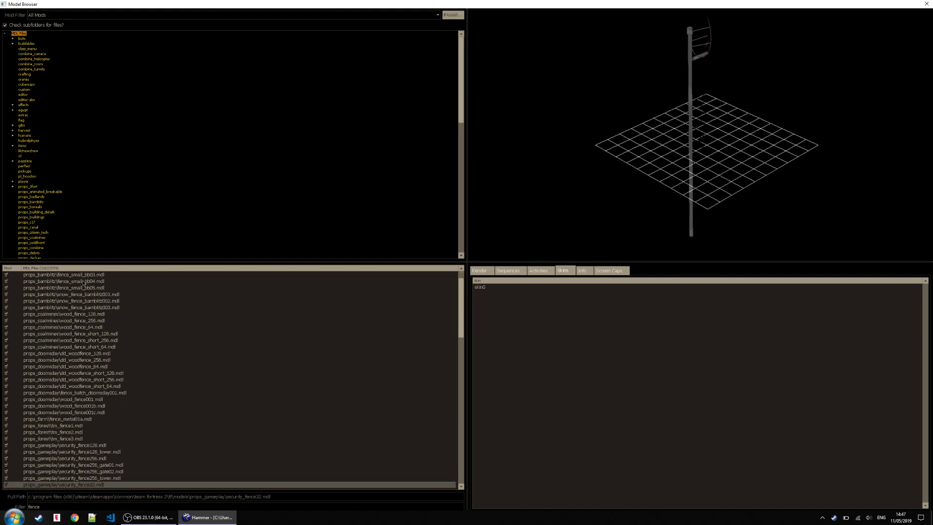
{"action": "key", "text": "Down"}
{"action": "key", "text": "Down"}
{"action": "key", "text": "Down"}
{"action": "key", "text": "Down"}
{"action": "key", "text": "Down"}
{"action": "key", "text": "Down"}
{"action": "key", "text": "Down"}
{"action": "key", "text": "Down"}
{"action": "key", "text": "Down"}
{"action": "key", "text": "Down"}
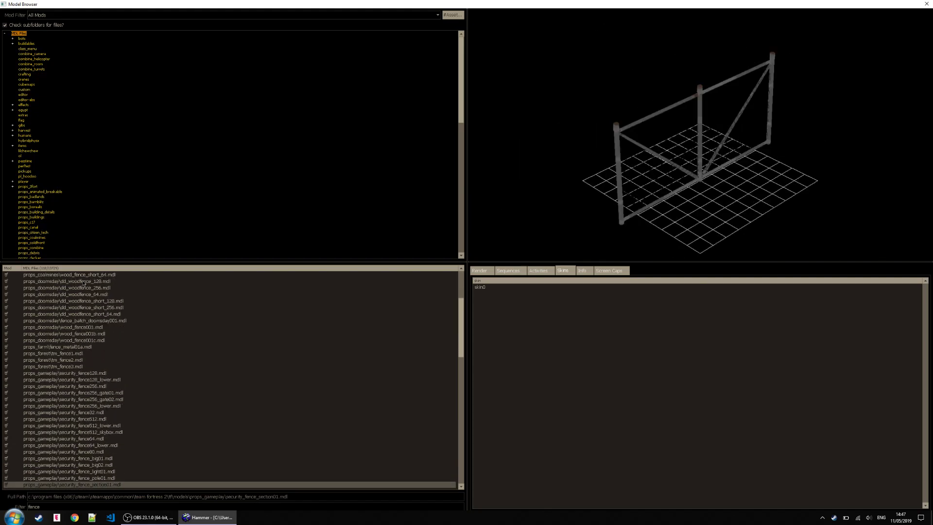
{"action": "key", "text": "Down"}
{"action": "key", "text": "Up"}
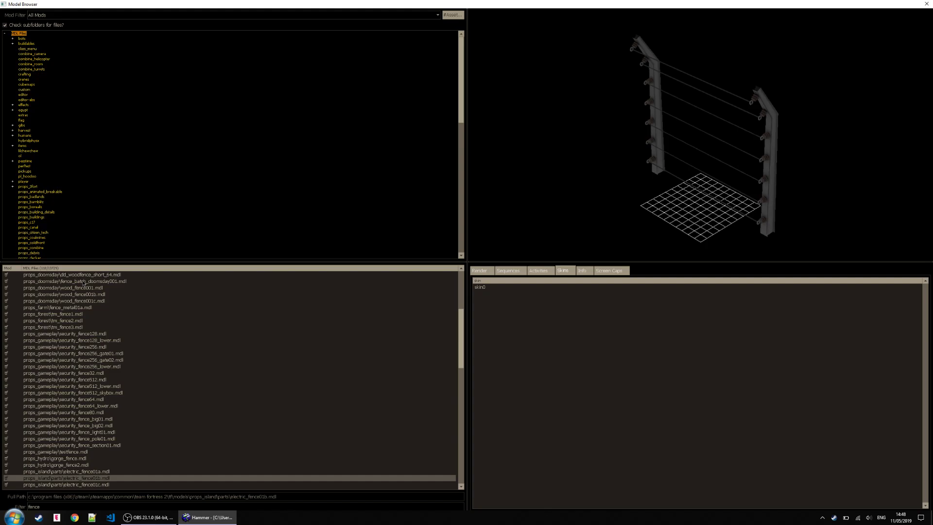
{"action": "key", "text": "Down"}
{"action": "key", "text": "Down"}
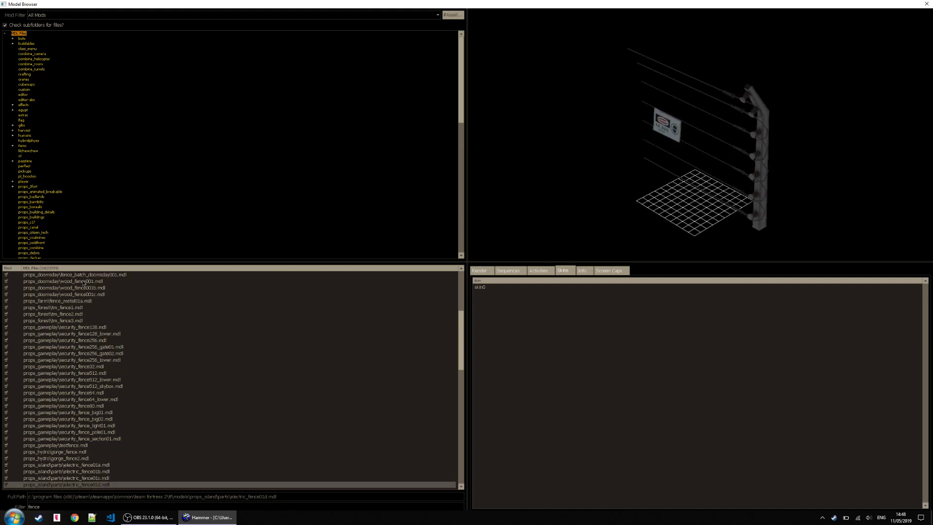
{"action": "key", "text": "Down"}
{"action": "key", "text": "Down"}
{"action": "key", "text": "Down"}
{"action": "key", "text": "Up"}
{"action": "key", "text": "Down"}
{"action": "key", "text": "Up"}
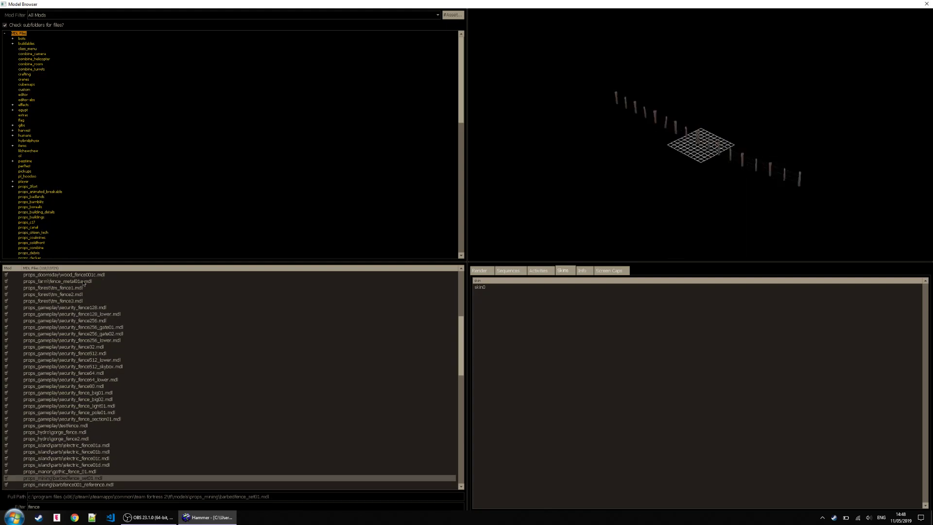
{"action": "key", "text": "Down"}
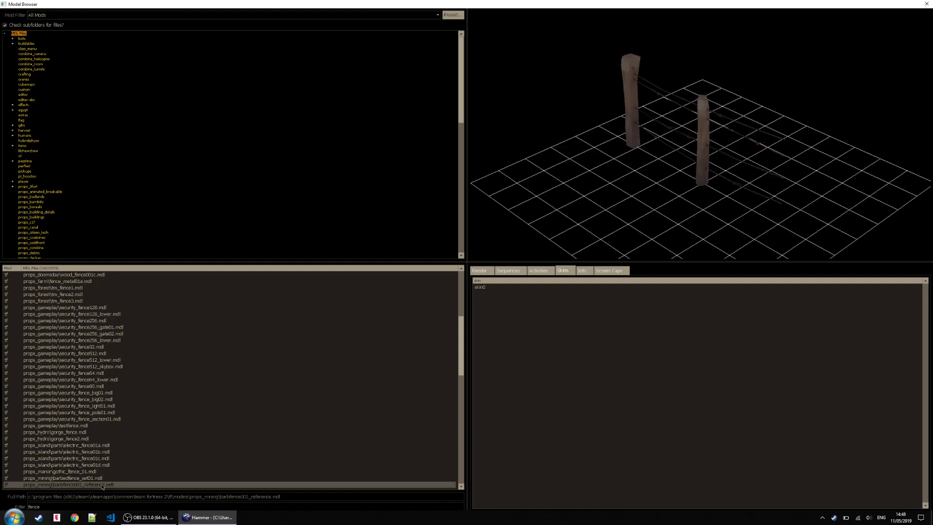
{"action": "double_click", "coordinate": [103, 485]}
{"action": "left_click", "coordinate": [571, 344]}
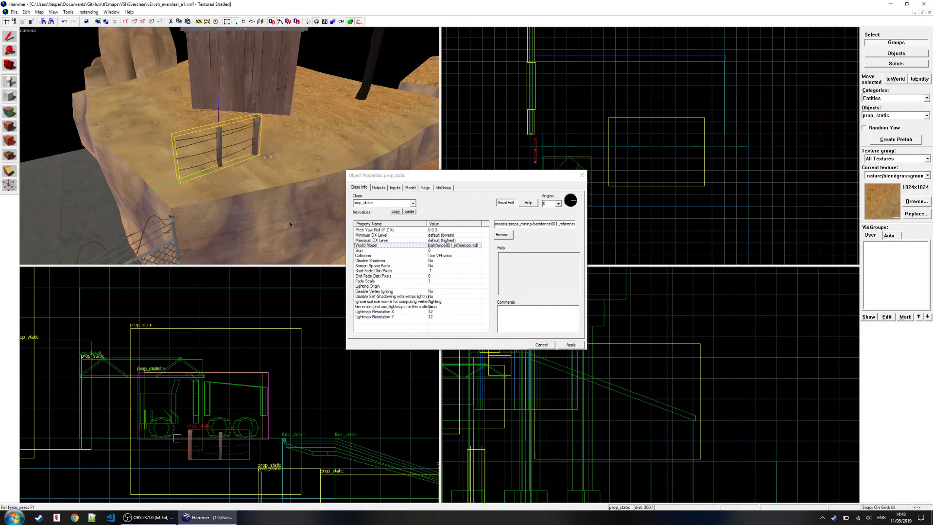
- Set the barbed-wire fence's collisions to Not Solid and close its properties
{"action": "key", "text": "w"}
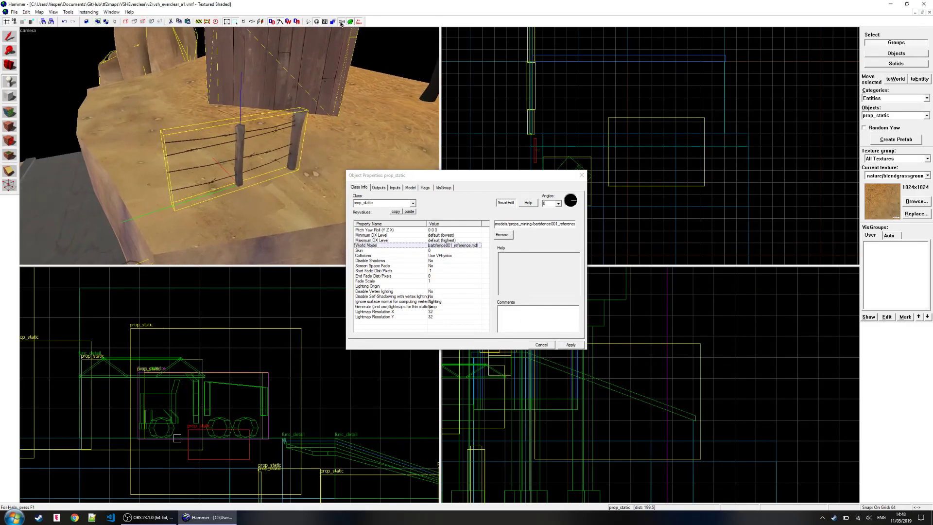
{"action": "left_click", "coordinate": [463, 254]}
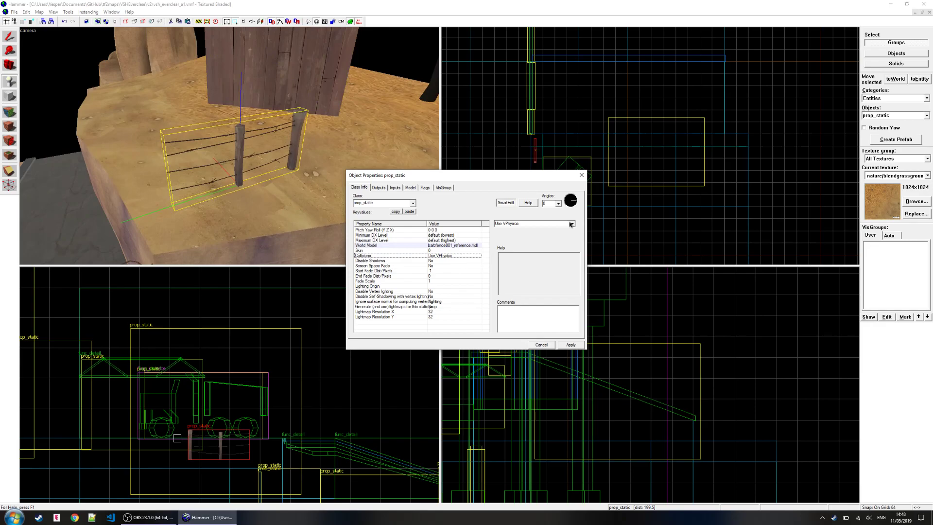
{"action": "left_click", "coordinate": [540, 231]}
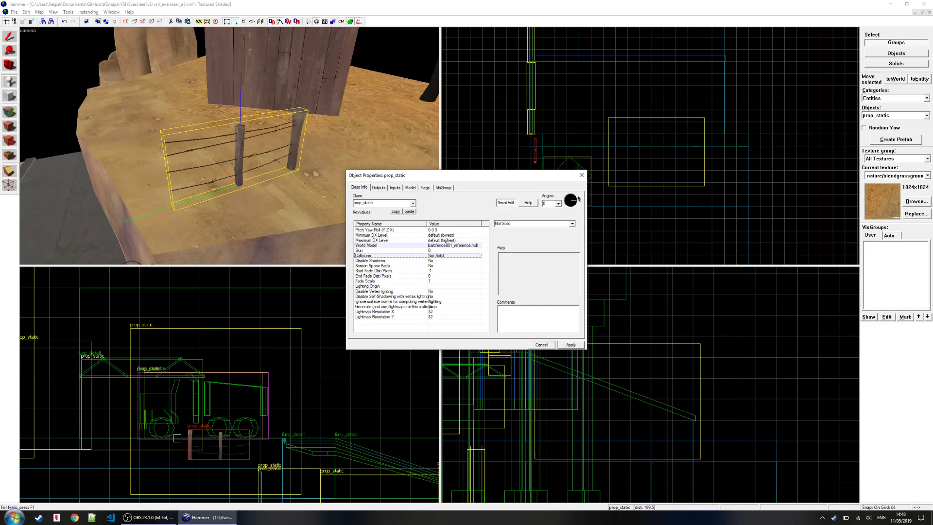
{"action": "left_click", "coordinate": [582, 174]}
- Rotate the barbed-wire fence about 40 degrees in plan and shift it about 35 units along the cliff edge
{"action": "key", "text": "w"}
{"action": "key", "text": "z"}
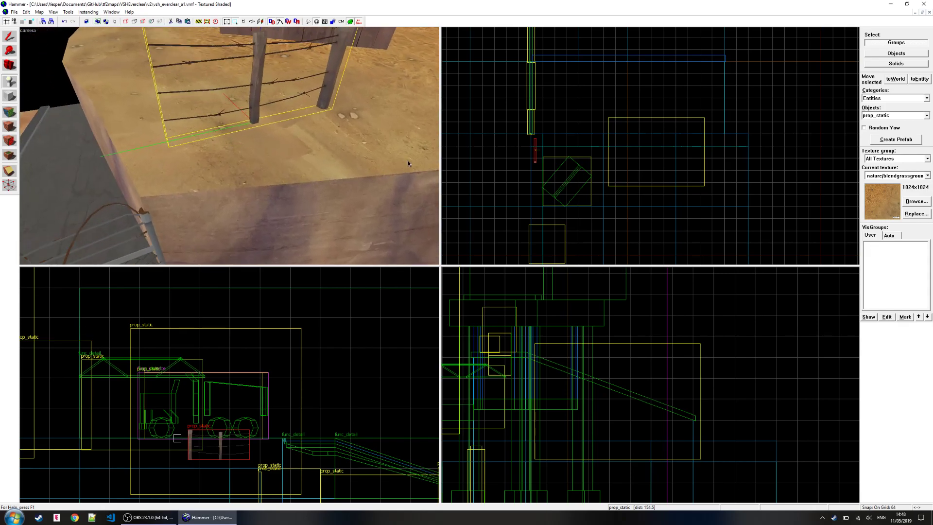
{"action": "key", "text": "shift+s"}
{"action": "key", "text": "ctrl+shift+e"}
{"action": "key", "text": "ctrl+e"}
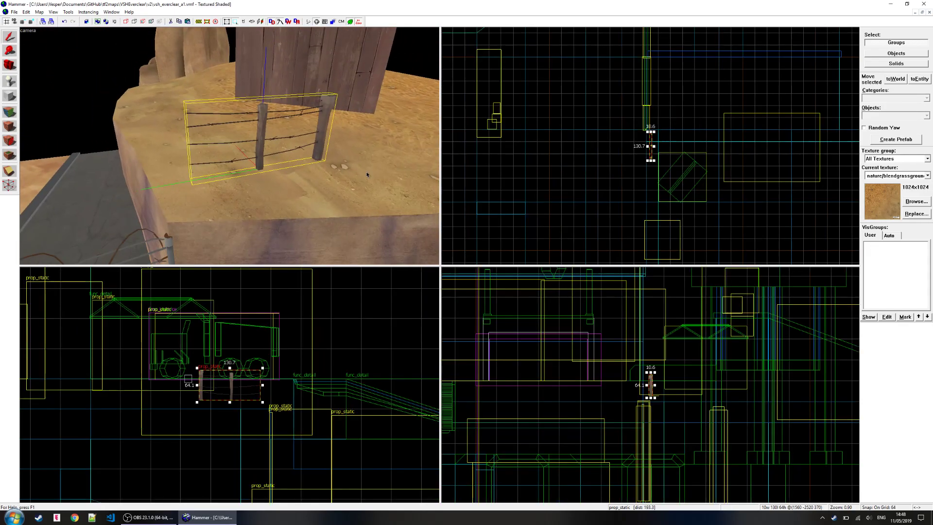
{"action": "scroll", "coordinate": [646, 162], "scroll_direction": "up", "scroll_amount": 5}
{"action": "key", "text": "z"}
{"action": "key", "text": "s"}
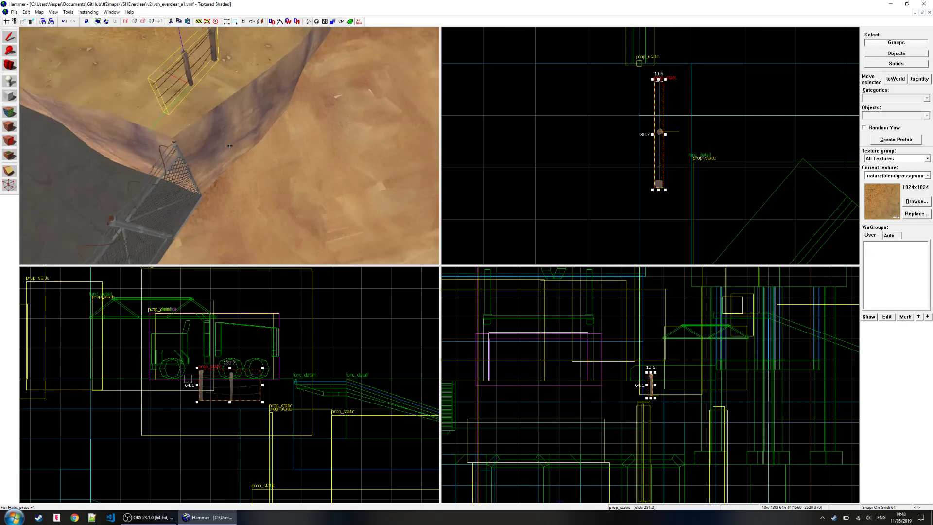
{"action": "key", "text": "z"}
{"action": "scroll", "coordinate": [643, 166], "scroll_direction": "down", "scroll_amount": 2}
{"action": "left_click_drag", "start_coordinate": [643, 166], "coordinate": [647, 170]}
{"action": "mouse_move", "coordinate": [653, 121]}
{"action": "left_mouse_down"}
{"action": "mouse_move", "coordinate": [668, 139]}
{"action": "mouse_move", "coordinate": [652, 126]}
{"action": "left_mouse_up"}
- Lower the barbed-wire fence about 17 units to seat its posts in the ground
{"action": "key", "text": "z"}
{"action": "key", "text": "w"}
{"action": "key", "text": "s"}
{"action": "key", "text": "z"}
{"action": "left_click_drag", "start_coordinate": [254, 387], "coordinate": [256, 395]}
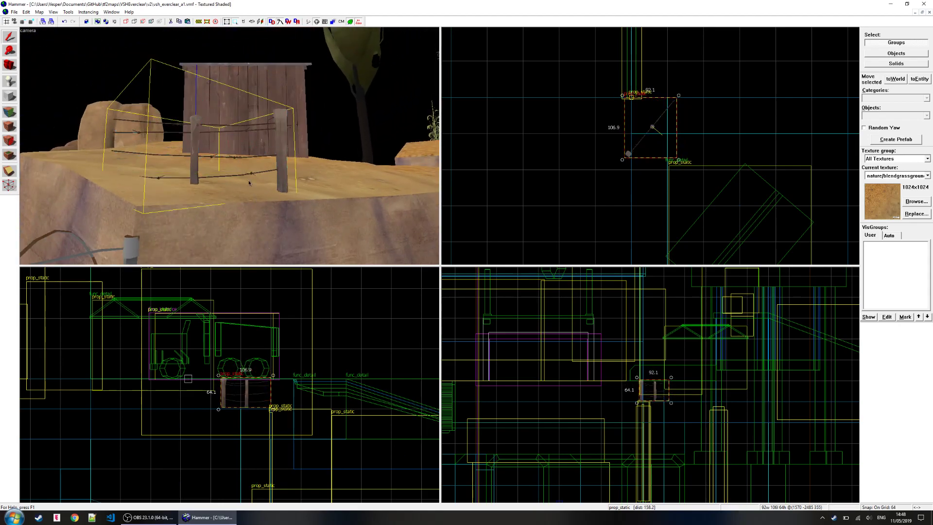
- Rotate the barbed-wire fence a few degrees in plan and shift it about 27 units at the cliff corner
{"action": "key", "text": "z"}
{"action": "key", "text": "s"}
{"action": "key", "text": "w"}
{"action": "key", "text": "z"}
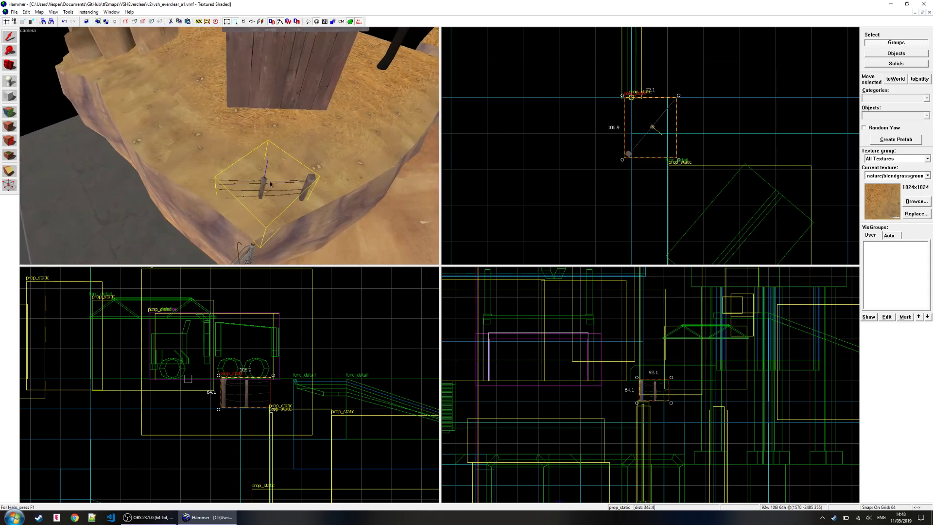
{"action": "left_click_drag", "start_coordinate": [680, 96], "coordinate": [664, 145]}
{"action": "key", "text": "z"}
{"action": "key", "text": "w"}
{"action": "key", "text": "w"}
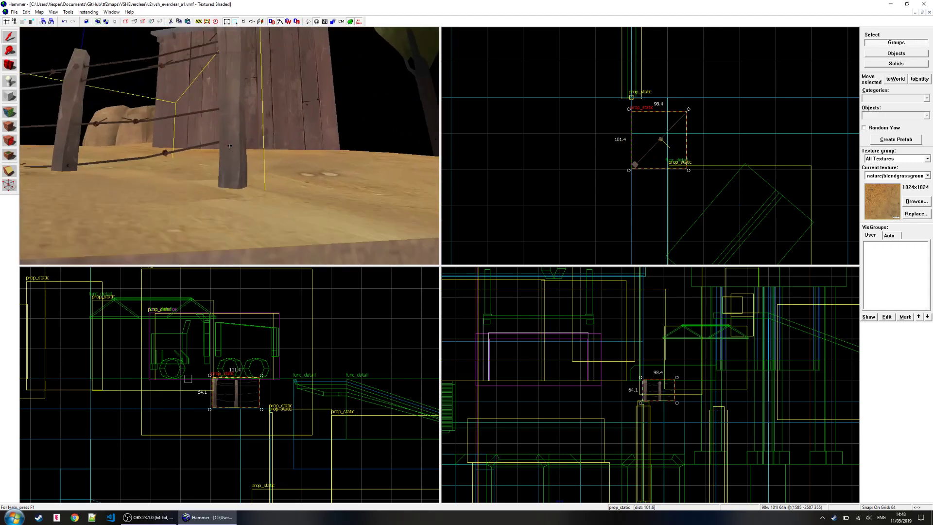
{"action": "key", "text": "z"}
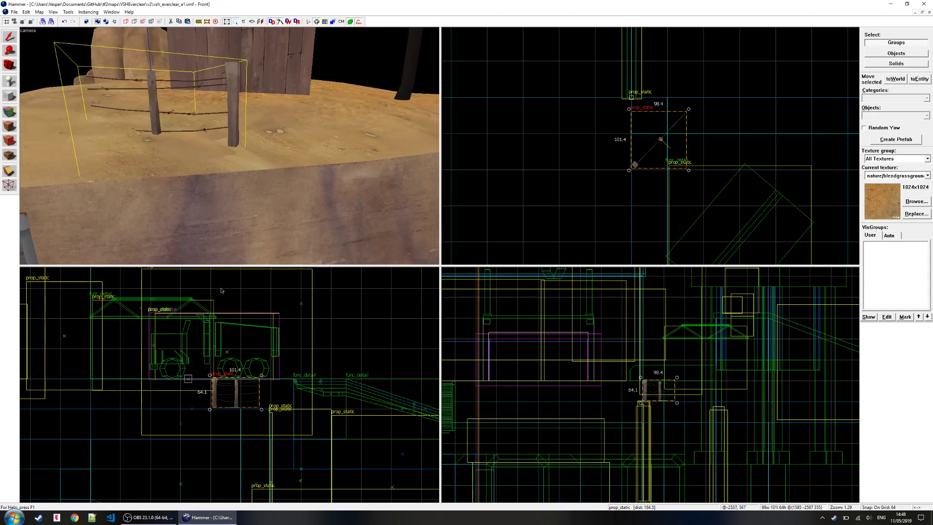
- Raise the barbed-wire fence section slightly so its posts sit properly on the ground
{"action": "key", "text": "ctrl+e"}
{"action": "scroll", "coordinate": [231, 393], "scroll_direction": "up", "scroll_amount": 8}
{"action": "left_click_drag", "start_coordinate": [231, 392], "coordinate": [231, 386]}
{"action": "key", "text": "z"}
{"action": "key", "text": "s"}
{"action": "key", "text": "z"}
- Copy the fence as a second section, rotate it about 30 degrees in plan and join it to the first section's end post
{"action": "middle_click_drag", "start_coordinate": [602, 162], "coordinate": [527, 110]}
{"action": "scroll", "coordinate": [570, 104], "scroll_direction": "up", "scroll_amount": 1}
{"action": "mouse_move", "coordinate": [570, 105]}
{"action": "left_mouse_down"}
{"action": "mouse_move", "coordinate": [563, 157]}
{"action": "mouse_move", "coordinate": [575, 126]}
{"action": "mouse_move", "coordinate": [560, 120]}
{"action": "left_mouse_up"}
{"action": "key", "text": "z"}
{"action": "scroll", "coordinate": [230, 146], "scroll_direction": "up", "scroll_amount": 4}
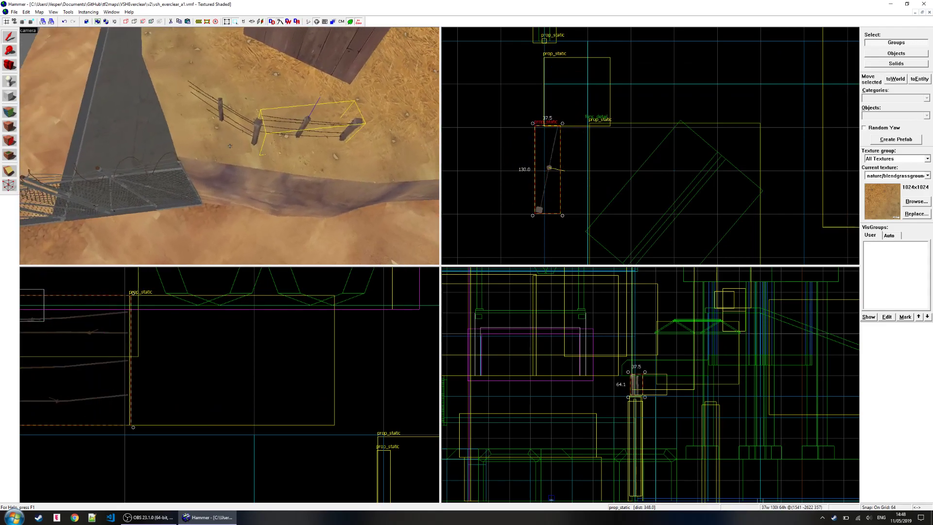
{"action": "scroll", "coordinate": [219, 155], "scroll_direction": "up", "scroll_amount": 3}
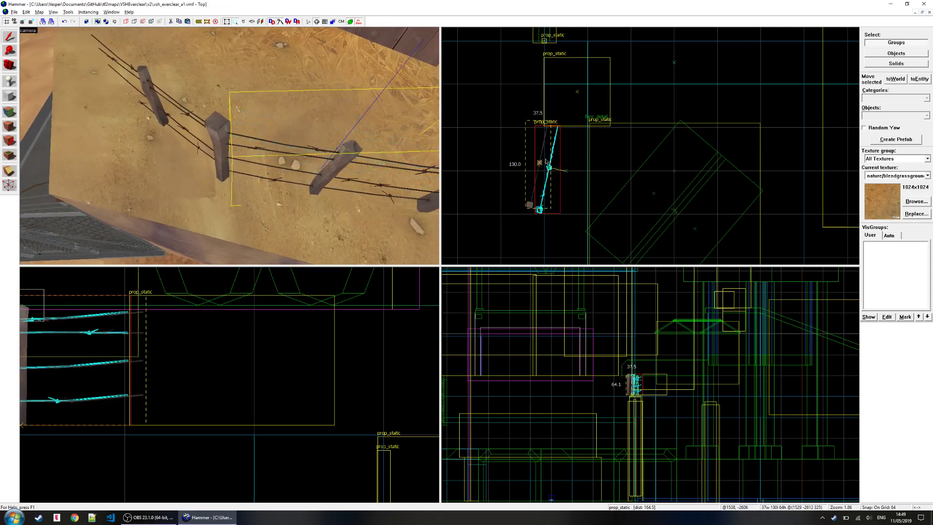
{"action": "left_click_drag", "start_coordinate": [546, 161], "coordinate": [546, 161]}
{"action": "key", "text": "z"}
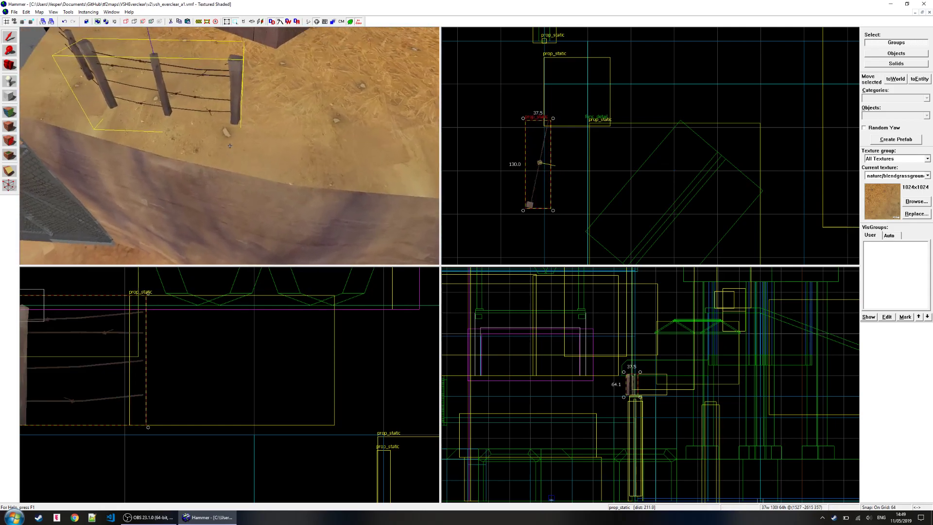
- Copy the second fence section as a third further along the cliff edge and rotate it about 10 degrees in plan
{"action": "key", "text": "w"}
{"action": "key", "text": "w"}
{"action": "key", "text": "s"}
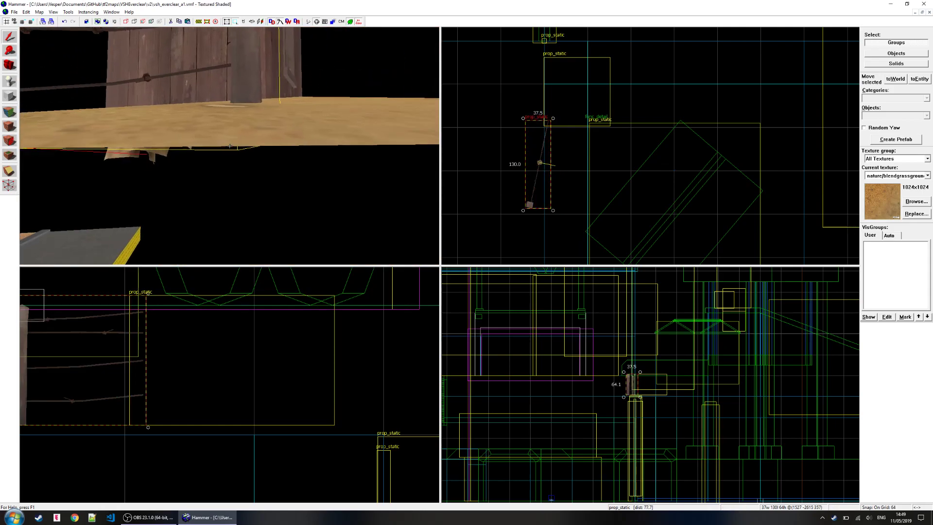
{"action": "key", "text": "s"}
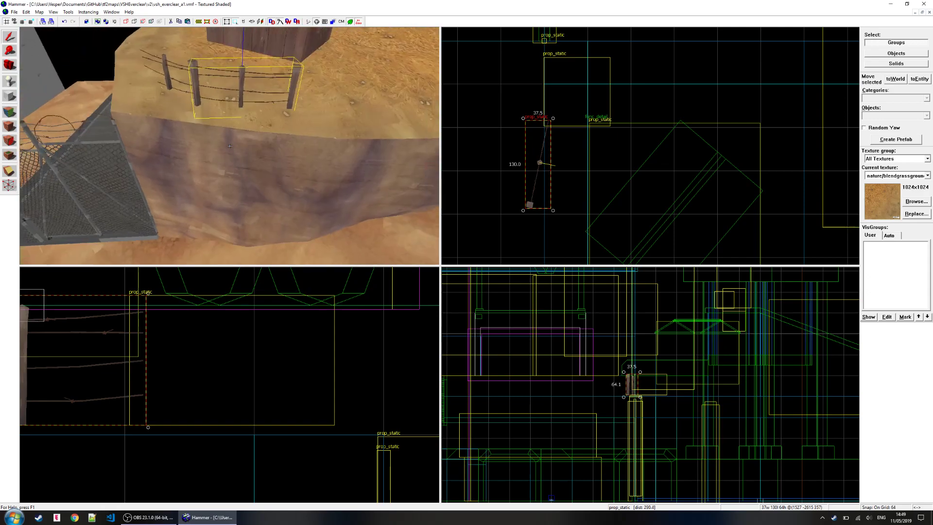
{"action": "key", "text": "w"}
{"action": "key", "text": "z"}
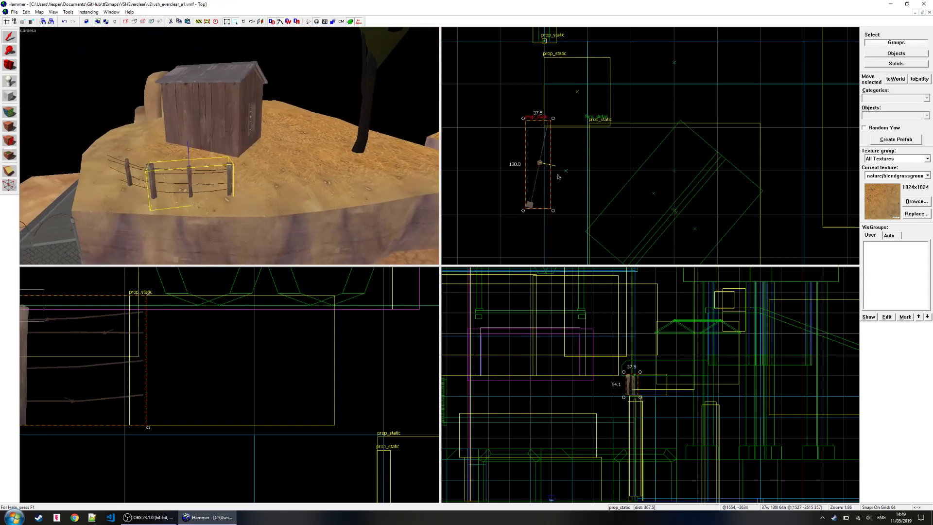
{"action": "middle_click_drag", "start_coordinate": [558, 178], "coordinate": [534, 102]}
{"action": "key", "text": "z"}
{"action": "key", "text": "w"}
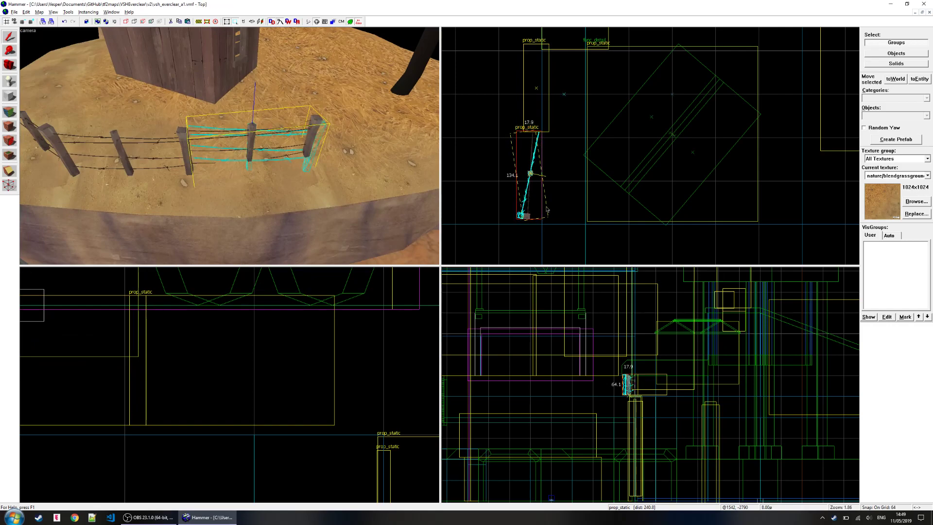
{"action": "key", "text": "z"}
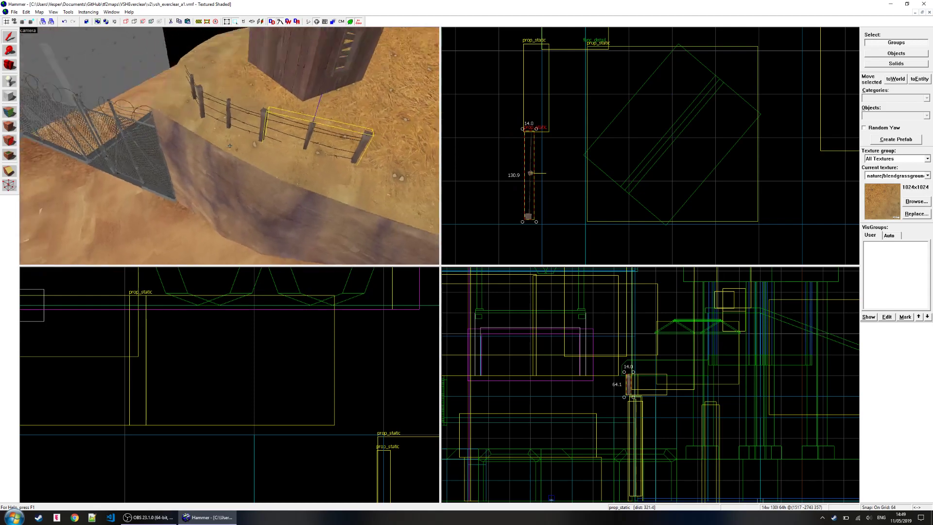
{"action": "key", "text": "w"}
- Show prop model wireframes in the 2D views and align the third section's end with the second section's end post
{"action": "scroll", "coordinate": [550, 145], "scroll_direction": "up", "scroll_amount": 5}
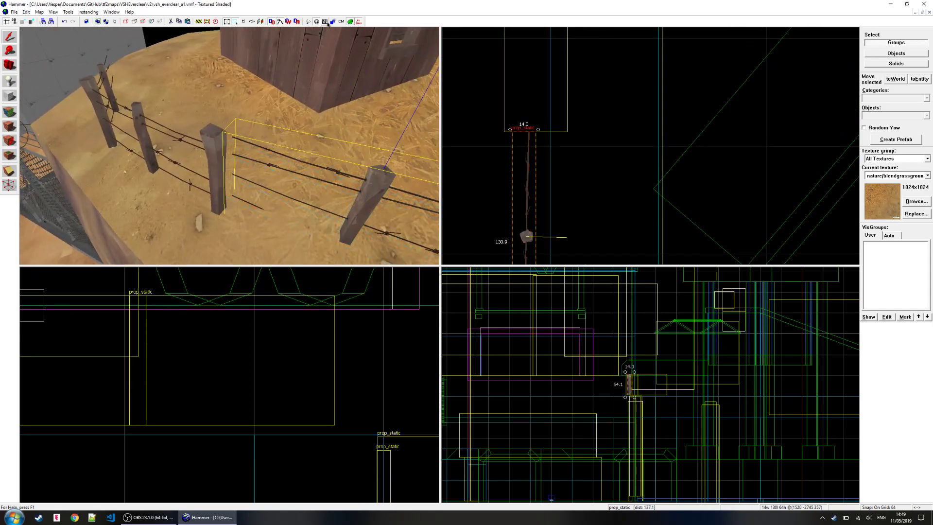
{"action": "left_click", "coordinate": [327, 23]}
{"action": "scroll", "coordinate": [535, 120], "scroll_direction": "up", "scroll_amount": 4}
{"action": "left_click_drag", "start_coordinate": [525, 170], "coordinate": [497, 164], "text": "alt"}
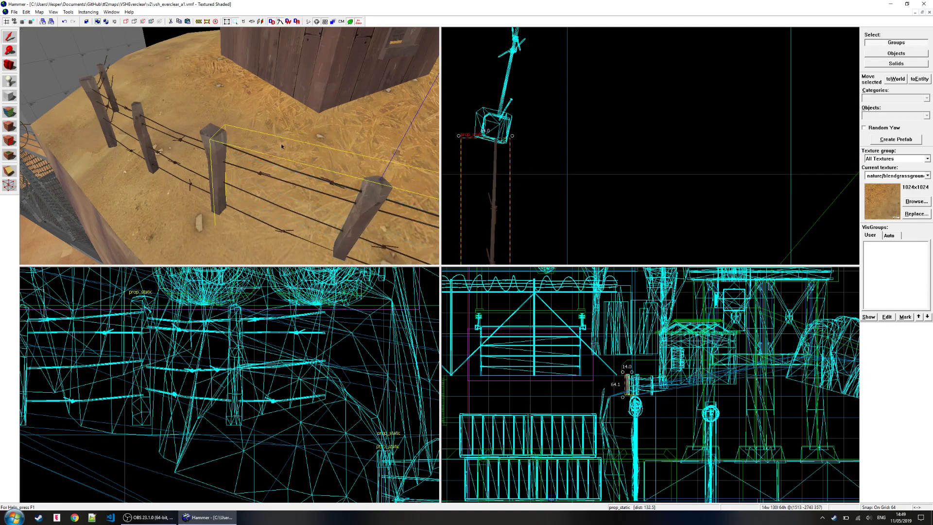
- Raise the third fence section about 5 units to match the ground height
{"action": "key", "text": "z"}
{"action": "key", "text": "w"}
{"action": "key", "text": "w"}
{"action": "key", "text": "s"}
{"action": "key", "text": "z"}
{"action": "key", "text": "ctrl+e"}
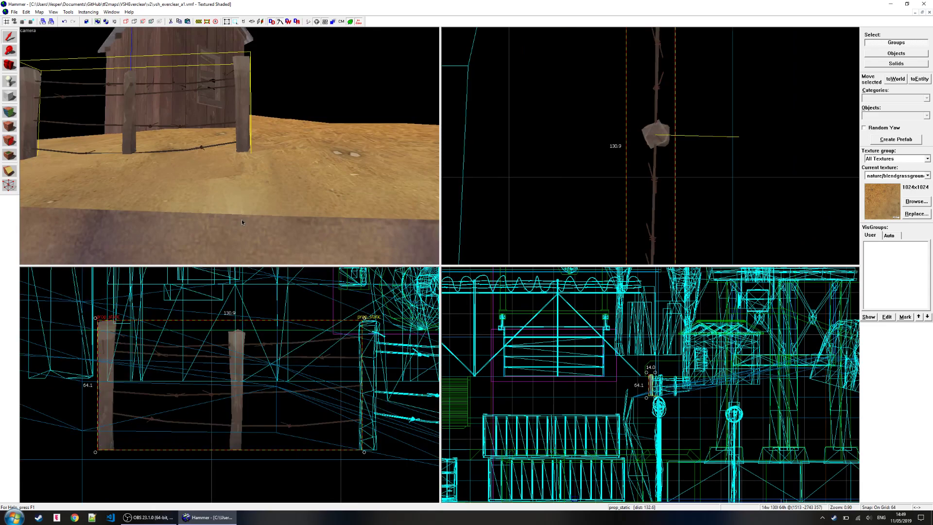
{"action": "left_click", "coordinate": [233, 374]}
{"action": "left_click_drag", "start_coordinate": [234, 368], "coordinate": [235, 365]}
{"action": "scroll", "coordinate": [611, 223], "scroll_direction": "down", "scroll_amount": 2}
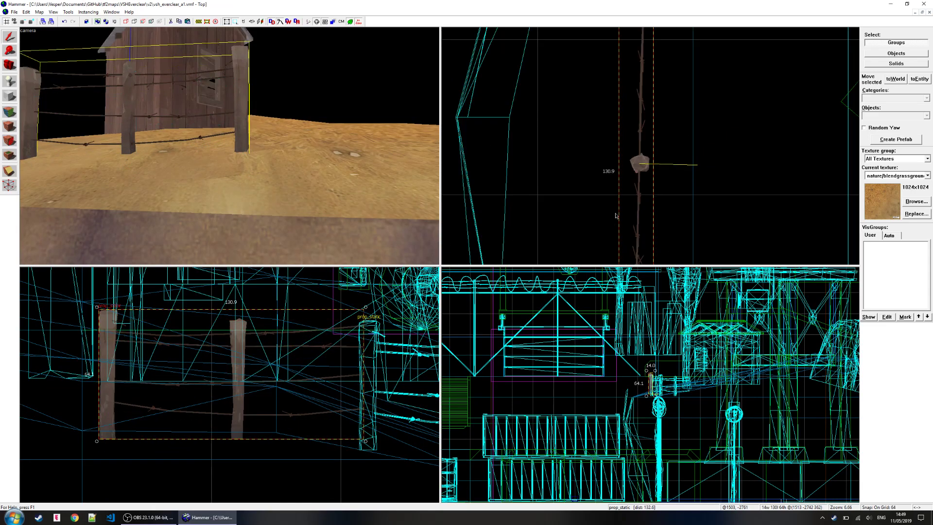
- Fine-tune the third fence section's position in plan and check how it lines up with its neighbour
{"action": "middle_click_drag", "start_coordinate": [655, 84], "coordinate": [623, 175]}
{"action": "left_click_drag", "start_coordinate": [607, 138], "coordinate": [606, 139], "text": "alt"}
{"action": "key", "text": "z"}
{"action": "key", "text": "s"}
{"action": "key", "text": "w"}
{"action": "key", "text": "z"}
- Copy the third section as a fourth, rotate it about 4.5 degrees in plan and join it to the third section's end post
{"action": "scroll", "coordinate": [538, 188], "scroll_direction": "down", "scroll_amount": 7}
{"action": "middle_click_drag", "start_coordinate": [541, 227], "coordinate": [538, 107]}
{"action": "left_click_drag", "start_coordinate": [551, 108], "coordinate": [551, 166]}
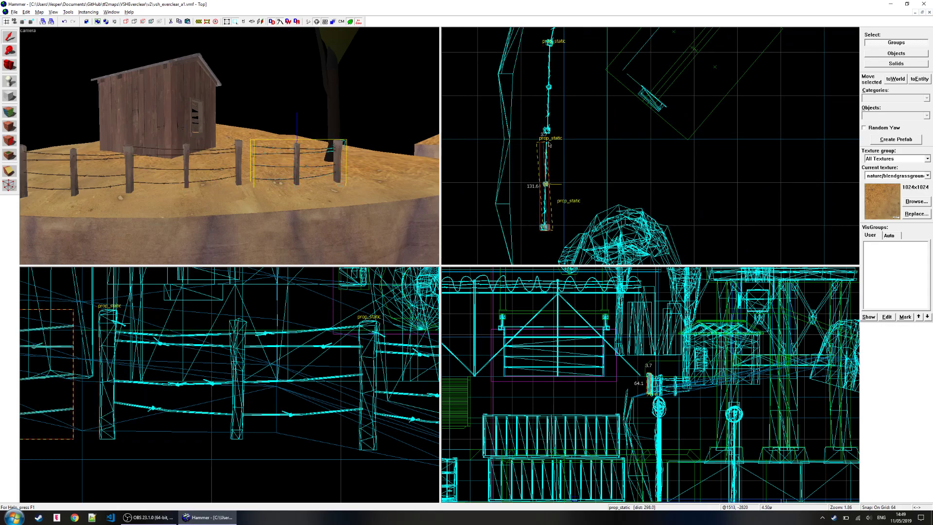
{"action": "left_click_drag", "start_coordinate": [548, 144], "coordinate": [547, 143]}
{"action": "key", "text": "z"}
{"action": "key", "text": "w"}
{"action": "key", "text": "z"}
{"action": "scroll", "coordinate": [528, 135], "scroll_direction": "up", "scroll_amount": 6}
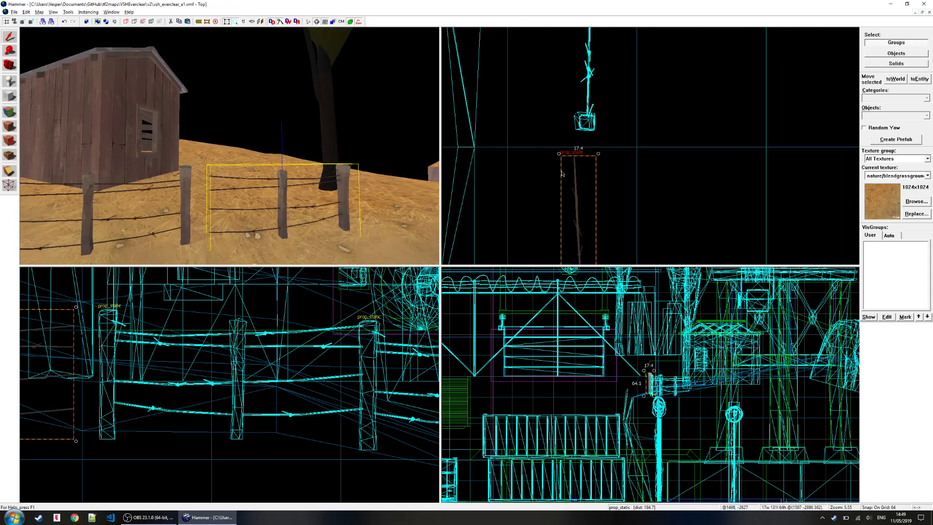
{"action": "left_click_drag", "start_coordinate": [592, 153], "coordinate": [592, 152]}
- Raise the fourth fence section about 5 units to follow the terrain
{"action": "key", "text": "z"}
{"action": "key", "text": "w"}
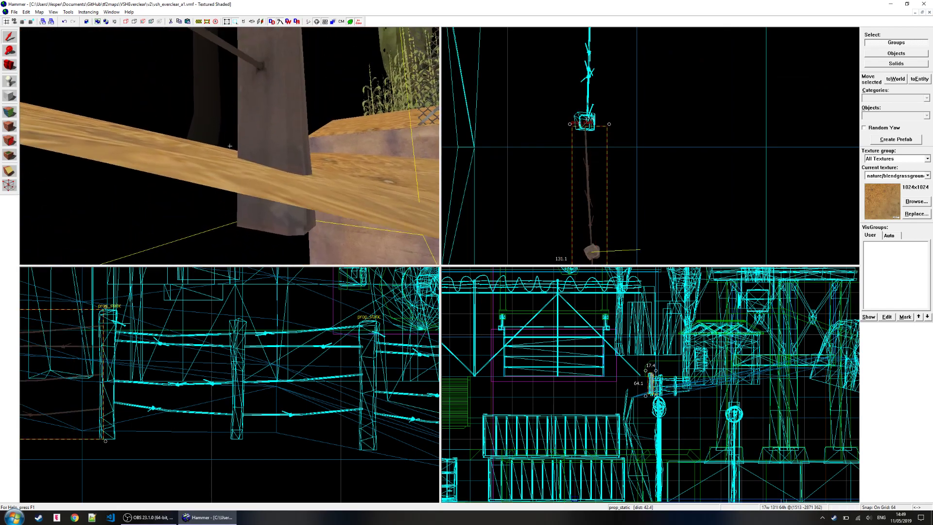
{"action": "key", "text": "s"}
{"action": "key", "text": "z"}
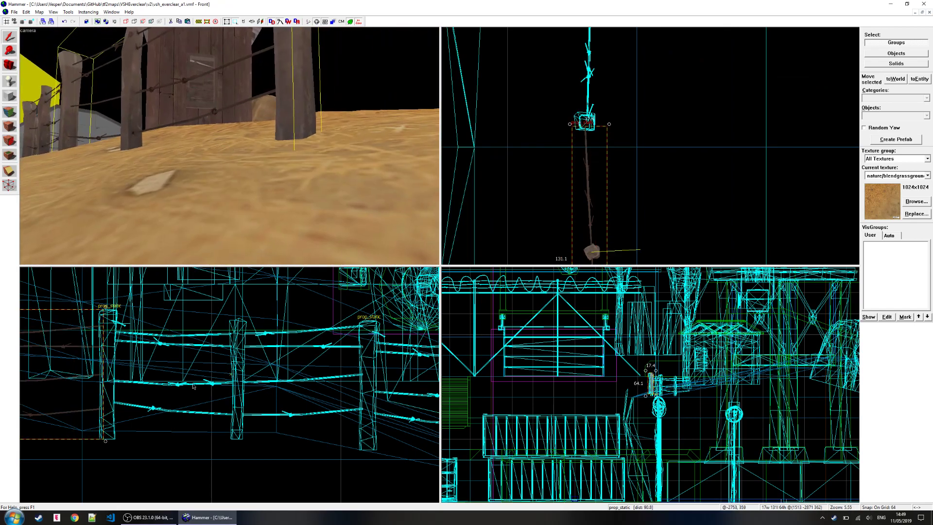
{"action": "key", "text": "ctrl+e"}
{"action": "scroll", "coordinate": [243, 440], "scroll_direction": "up", "scroll_amount": 4}
{"action": "mouse_move", "coordinate": [242, 421]}
{"action": "left_mouse_down", "text": "alt"}
{"action": "mouse_move", "coordinate": [245, 433]}
{"action": "mouse_move", "coordinate": [249, 425]}
{"action": "left_mouse_up", "text": "alt"}
- Deselect the fence and examine the run of sections along the cliff edge for remaining gaps near the tree
{"action": "middle_click_drag", "start_coordinate": [622, 184], "coordinate": [577, 297]}
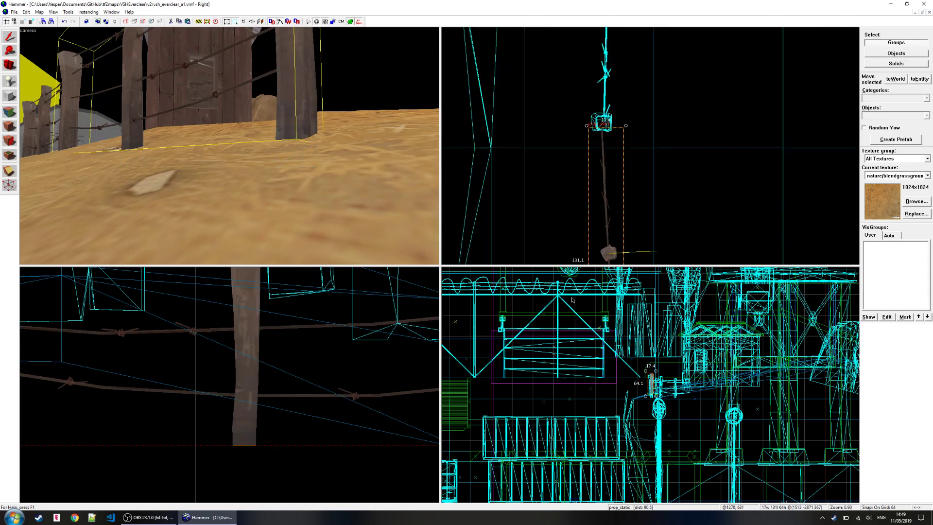
{"action": "left_click", "coordinate": [669, 149]}
{"action": "key", "text": "z"}
{"action": "key", "text": "s"}
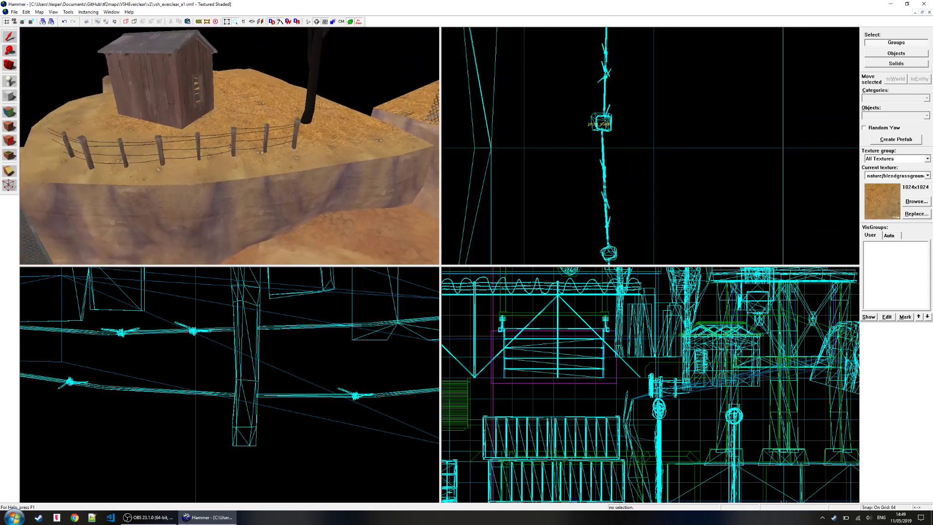
{"action": "key", "text": "d"}
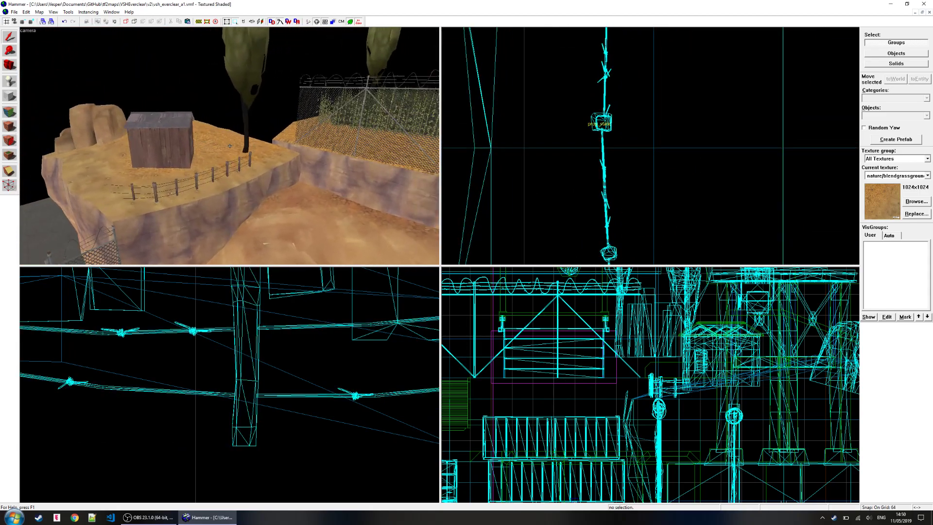
{"action": "key", "text": "w"}
{"action": "key", "text": "w"}
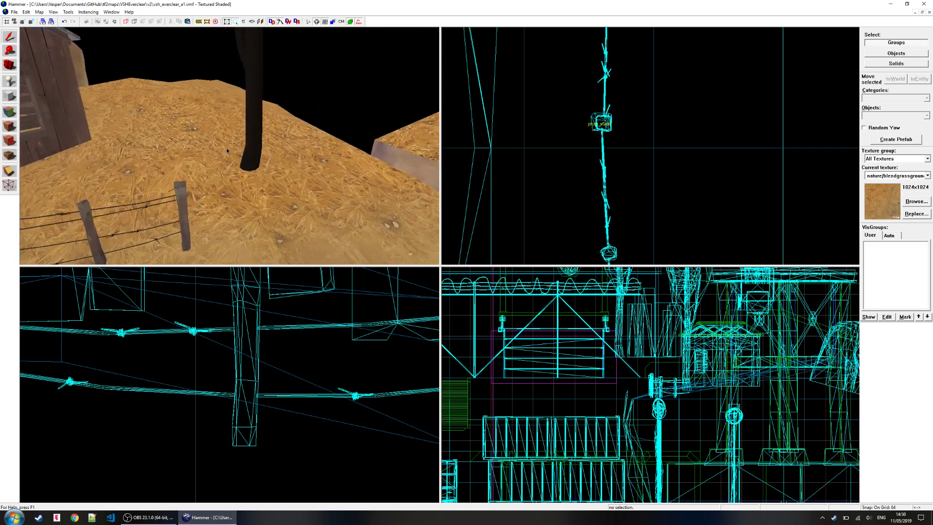
{"action": "key", "text": "s"}
{"action": "key", "text": "z"}
- Copy the fourth fence section as a fifth and align its end with the fourth section's end post beside the tree
{"action": "left_click", "coordinate": [206, 178]}
{"action": "scroll", "coordinate": [585, 75], "scroll_direction": "down", "scroll_amount": 3}
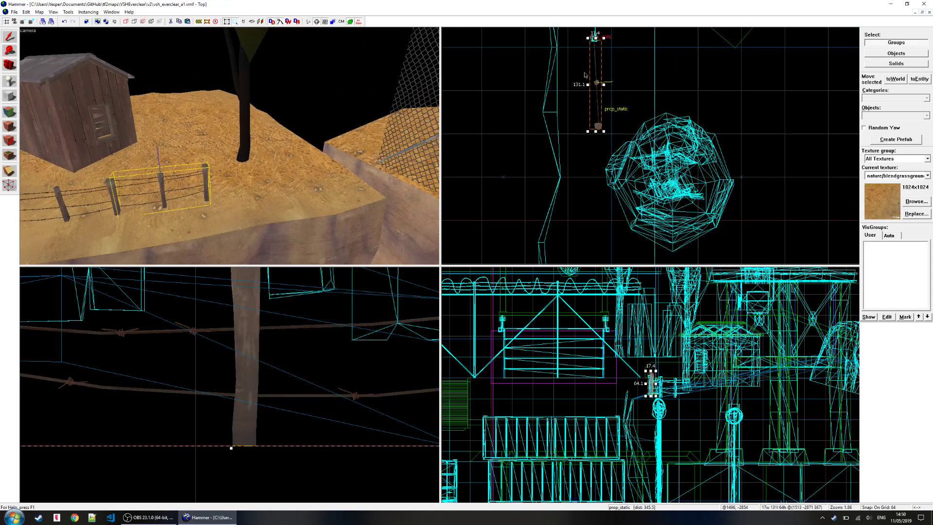
{"action": "left_click_drag", "start_coordinate": [598, 85], "coordinate": [599, 165], "text": "shift"}
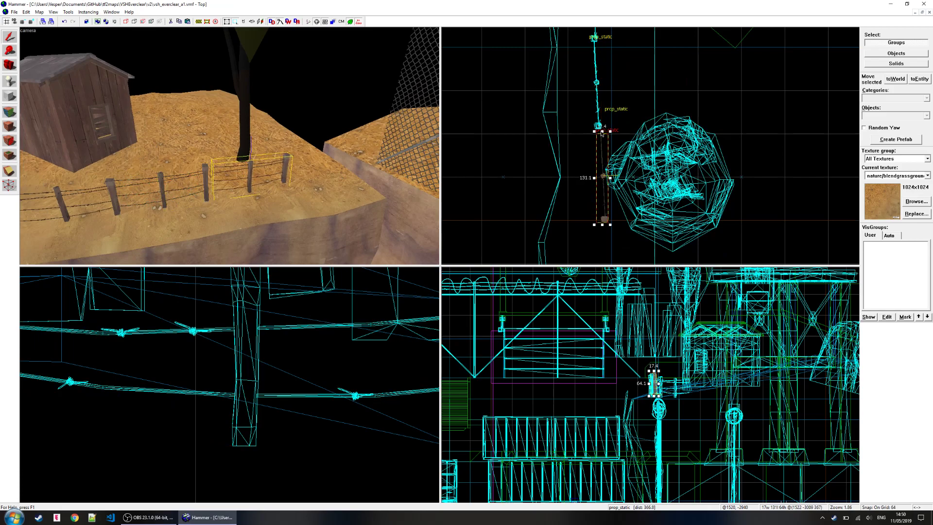
{"action": "scroll", "coordinate": [602, 134], "scroll_direction": "up", "scroll_amount": 5}
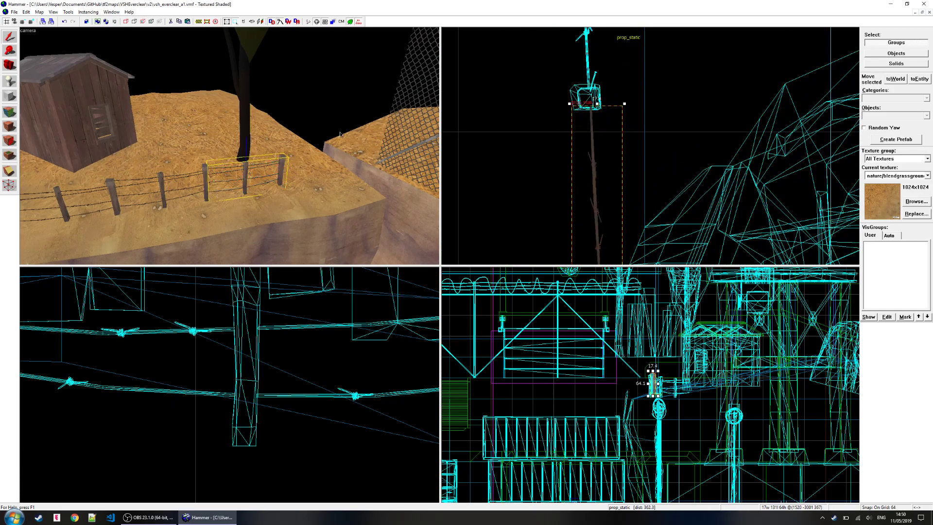
- Check the fifth fence section's posts against the ground and lower the section about 1 unit
{"action": "key", "text": "z"}
{"action": "key", "text": "w"}
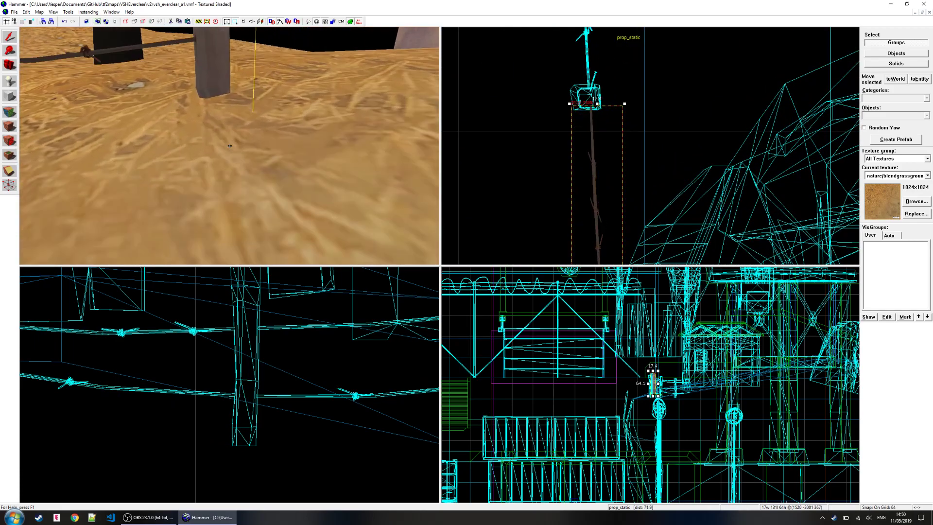
{"action": "key", "text": "s"}
{"action": "key", "text": "d"}
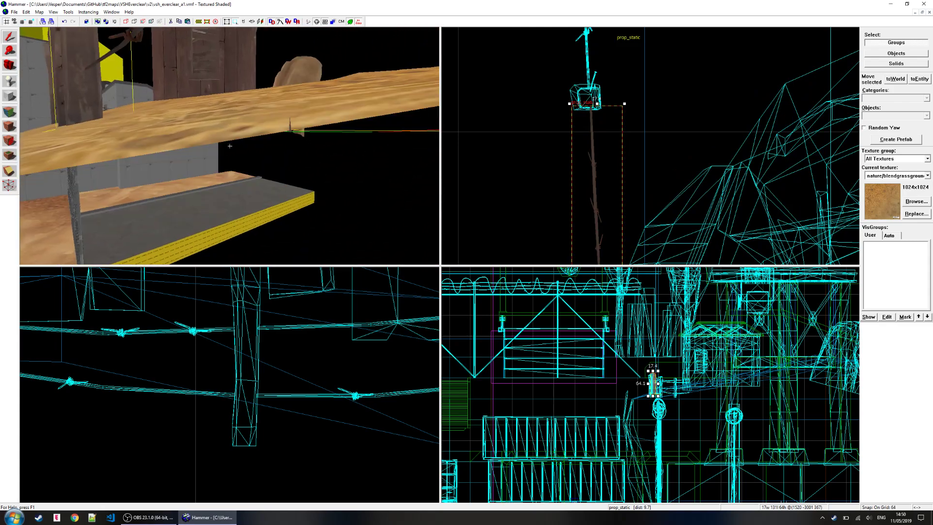
{"action": "key", "text": "s"}
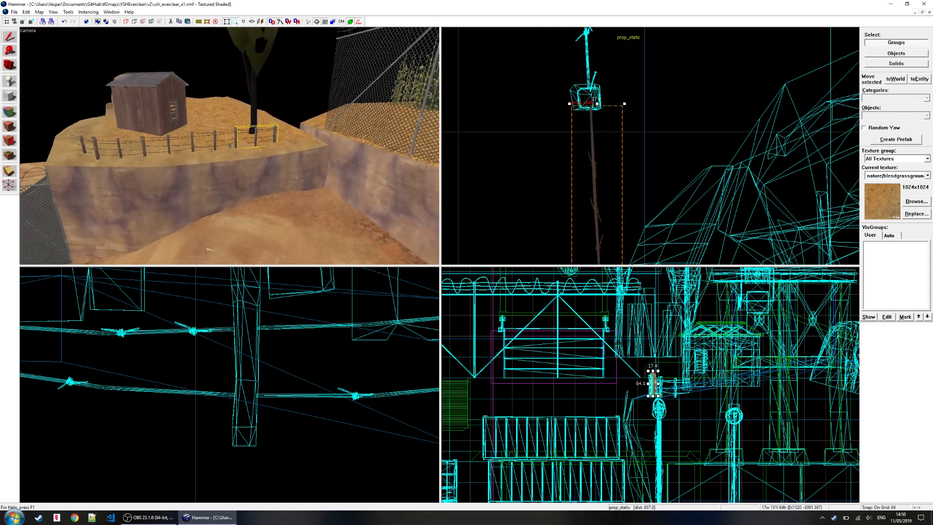
{"action": "key", "text": "w"}
{"action": "key", "text": "z"}
{"action": "key", "text": "ctrl+e"}
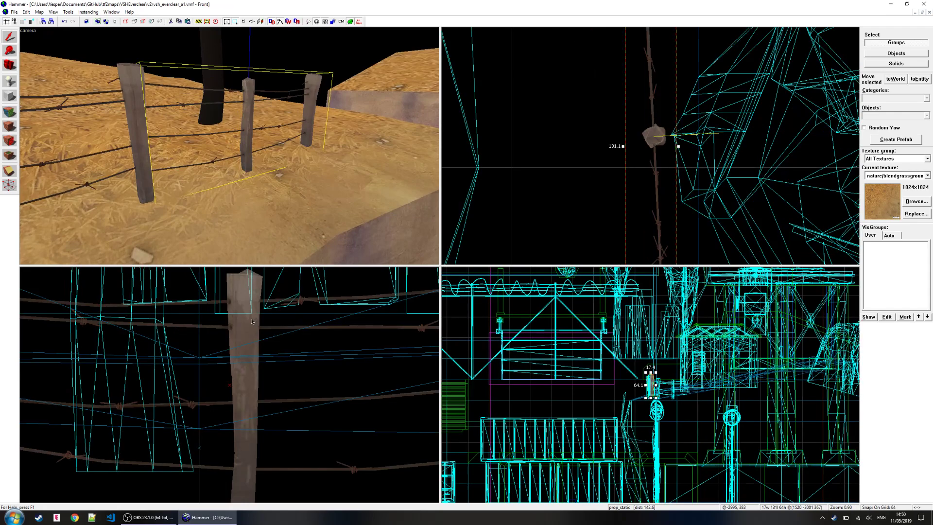
{"action": "key", "text": "z"}
{"action": "key", "text": "s"}
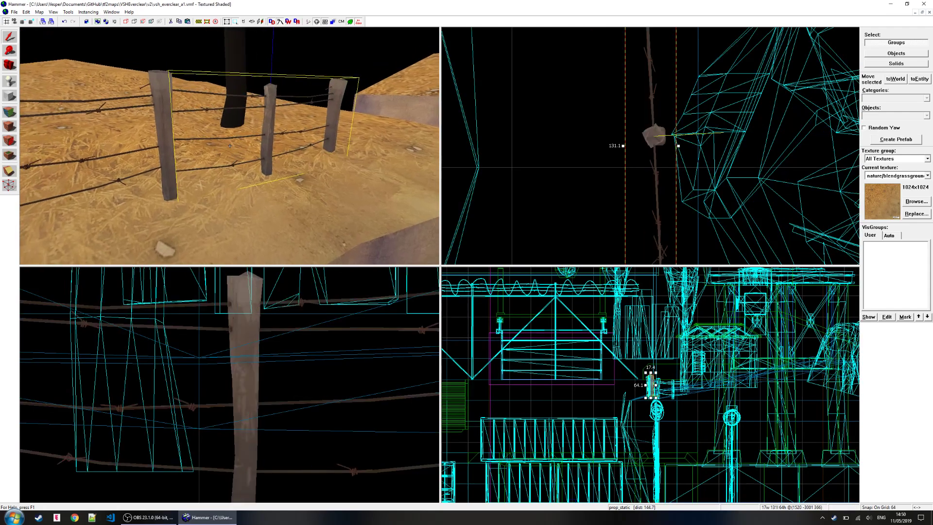
- Copy the first fence section at the cliff corner about 80 units toward its open end in front of the shed
{"action": "key", "text": "a"}
{"action": "key", "text": "w"}
{"action": "key", "text": "z"}
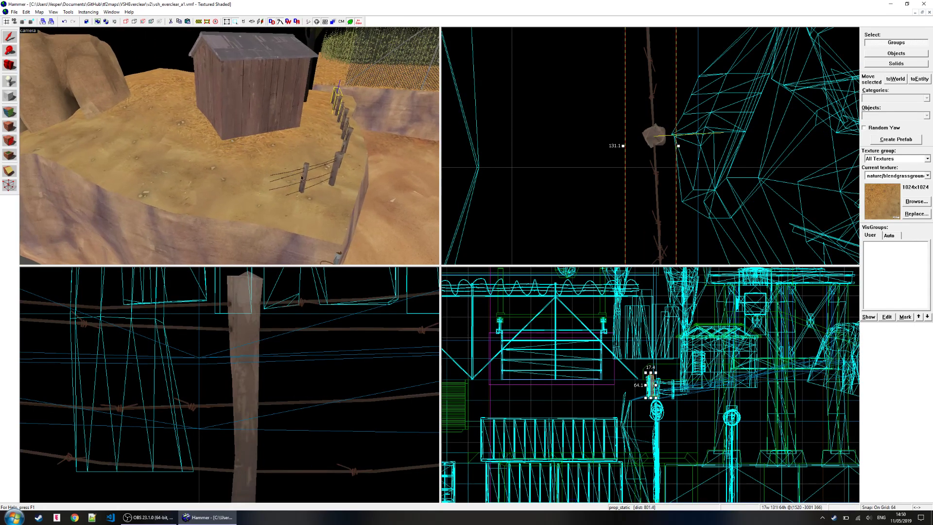
{"action": "left_click", "coordinate": [308, 172]}
{"action": "key", "text": "ctrl+e"}
{"action": "scroll", "coordinate": [564, 155], "scroll_direction": "down", "scroll_amount": 10}
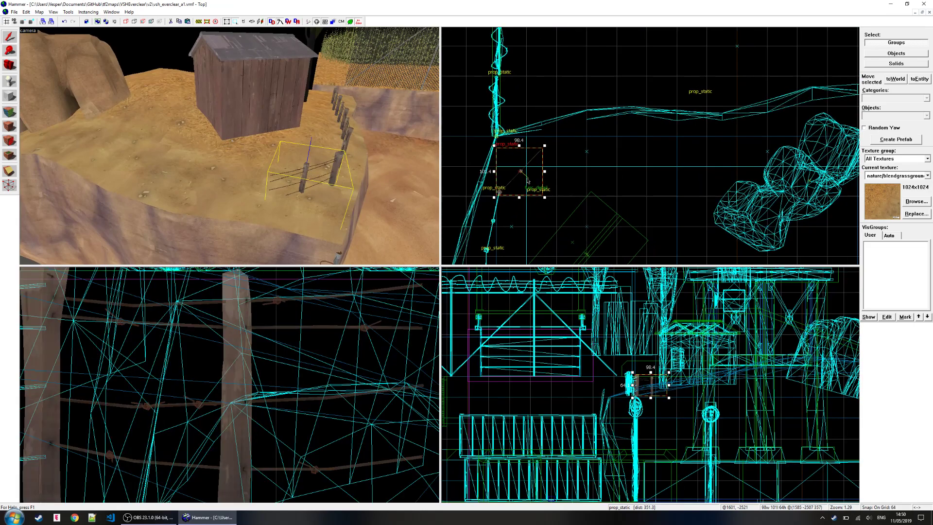
{"action": "scroll", "coordinate": [515, 183], "scroll_direction": "up", "scroll_amount": 6}
{"action": "left_click", "coordinate": [511, 186]}
- Rotate the copied fence section in front of the shed so that it runs at a shallower angle along the cliff edge
{"action": "key", "text": "ctrl+e"}
{"action": "scroll", "coordinate": [634, 115], "scroll_direction": "down", "scroll_amount": 2}
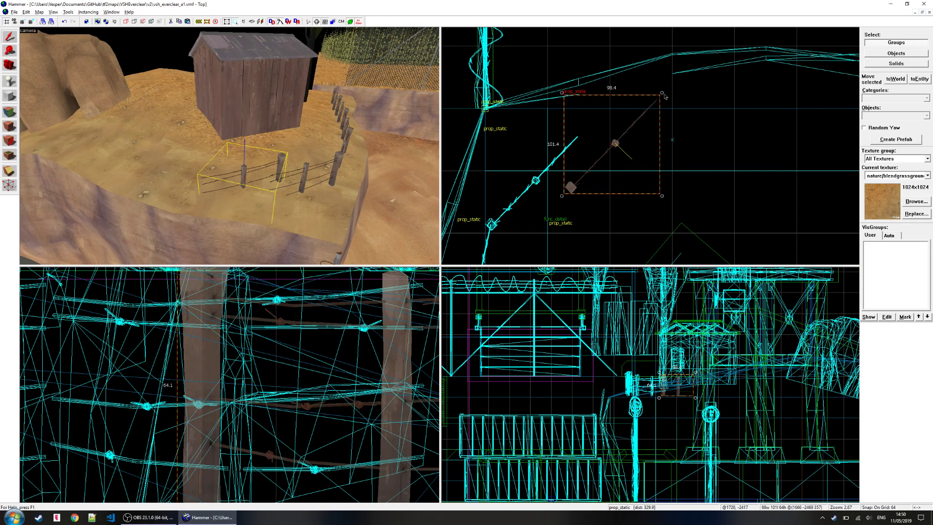
{"action": "left_click_drag", "start_coordinate": [663, 93], "coordinate": [676, 132]}
{"action": "left_click_drag", "start_coordinate": [581, 163], "coordinate": [593, 155]}
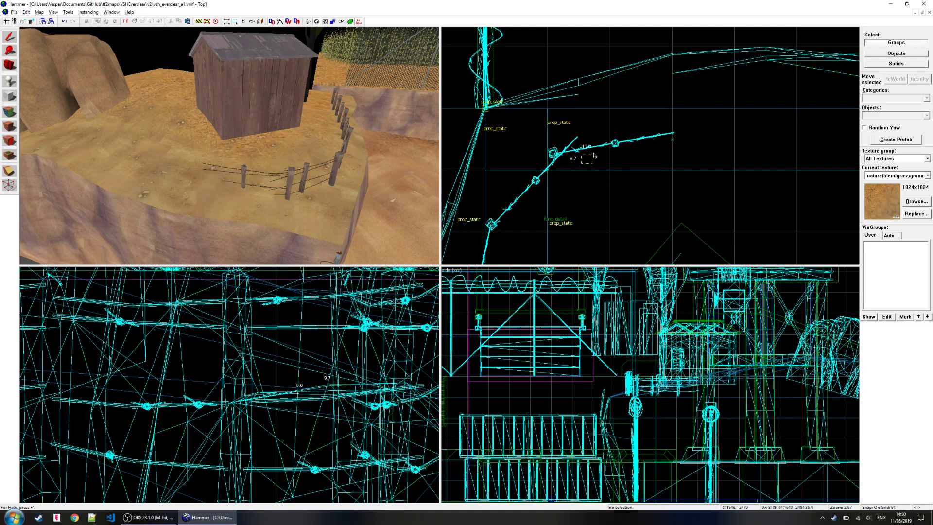
- Move the rotated fence section so its end post meets the open wire end of the corner section
{"action": "left_click", "coordinate": [258, 170]}
{"action": "key", "text": "ctrl+e"}
{"action": "scroll", "coordinate": [625, 125], "scroll_direction": "up", "scroll_amount": 5}
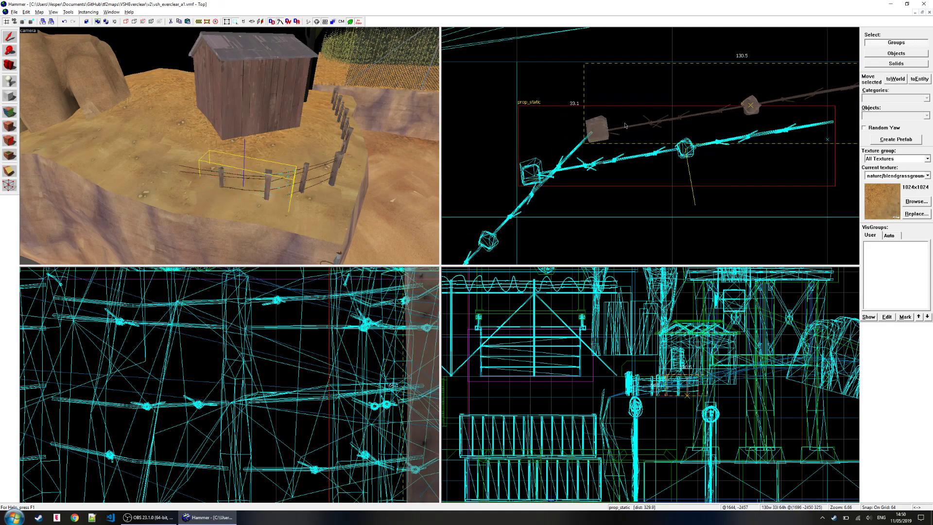
{"action": "left_click_drag", "start_coordinate": [625, 125], "coordinate": [626, 124], "text": "alt"}
{"action": "key", "text": "z"}
{"action": "key", "text": "w"}
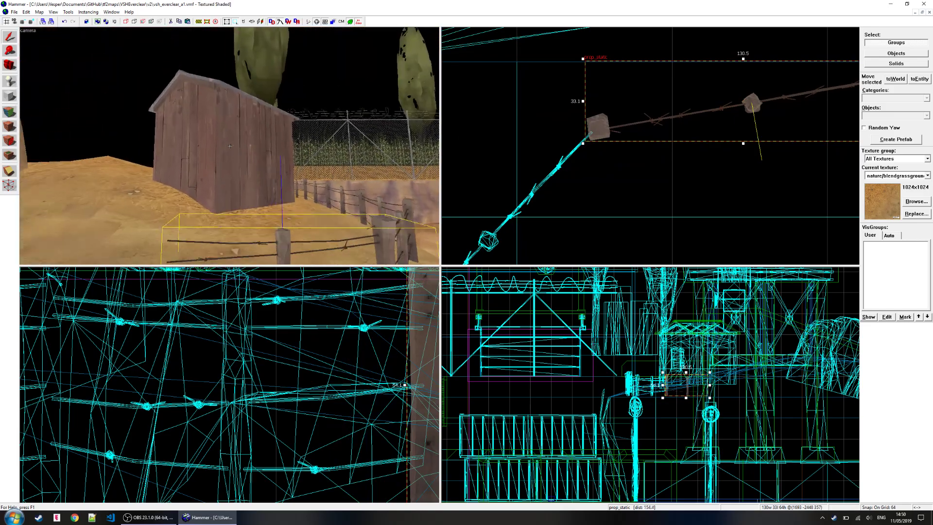
- Raise the rotated fence section so its posts sit on the sloping ground in front of the shed
{"action": "key", "text": "z"}
{"action": "key", "text": "ctrl+e"}
{"action": "scroll", "coordinate": [244, 383], "scroll_direction": "down", "scroll_amount": 4}
{"action": "left_click_drag", "start_coordinate": [240, 396], "coordinate": [240, 367], "text": "alt"}
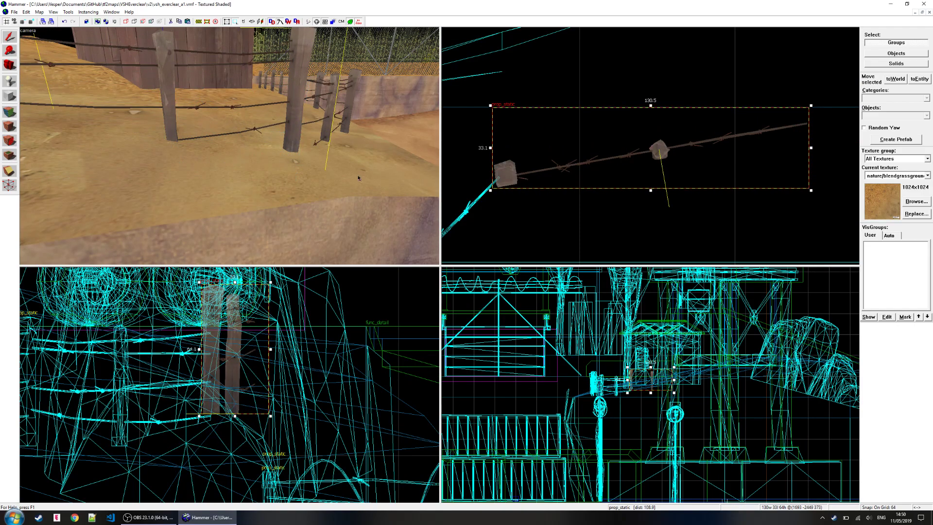
- Copy the fence section end to end toward the rocks and rotate the copy to a yaw of about 269°
{"action": "scroll", "coordinate": [379, 187], "scroll_direction": "down", "scroll_amount": 5}
{"action": "scroll", "coordinate": [268, 349], "scroll_direction": "down", "scroll_amount": 1}
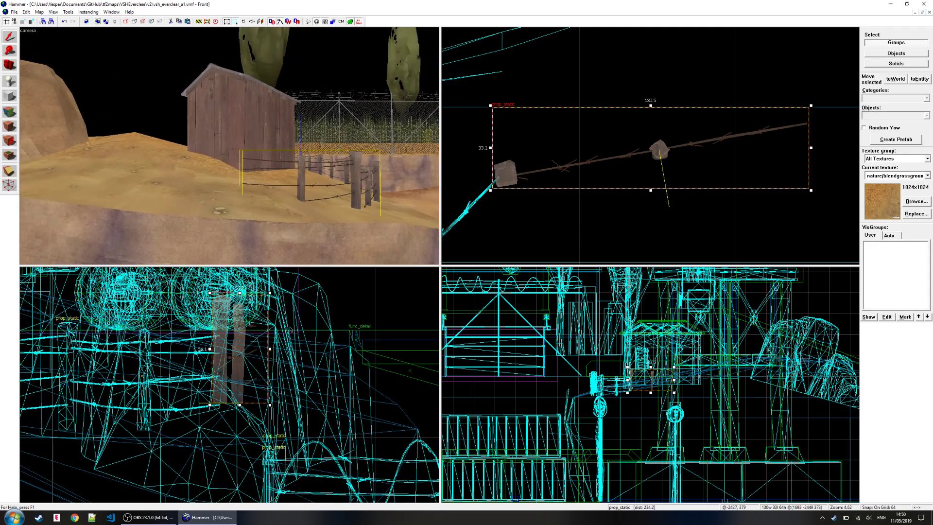
{"action": "scroll", "coordinate": [535, 175], "scroll_direction": "down", "scroll_amount": 5}
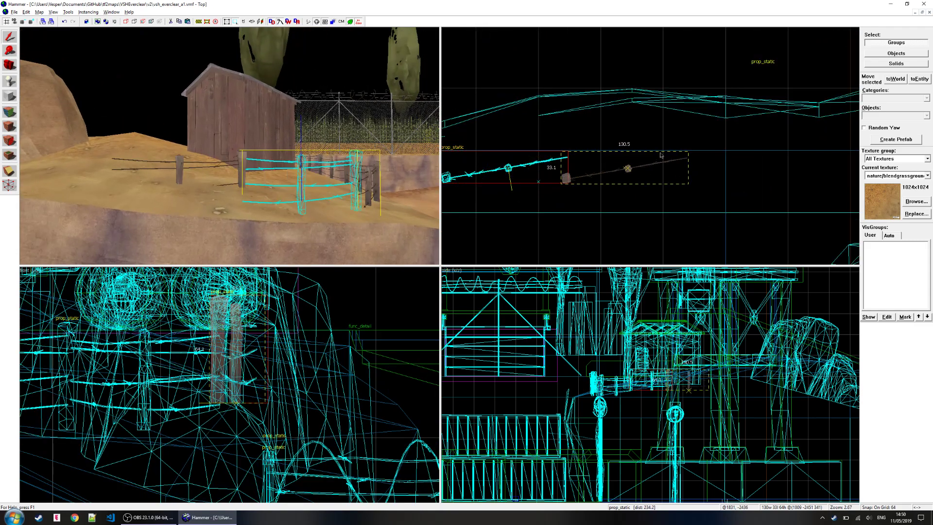
{"action": "left_click_drag", "start_coordinate": [654, 157], "coordinate": [710, 155]}
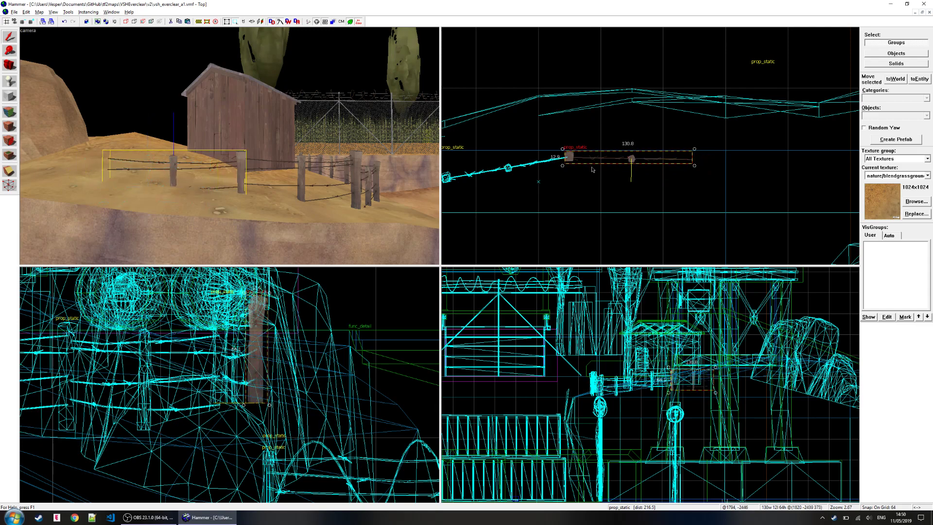
- Raise the new fence section to match the ground height and line its wires up with the neighbouring section
{"action": "key", "text": "ctrl+e"}
{"action": "key", "text": "w"}
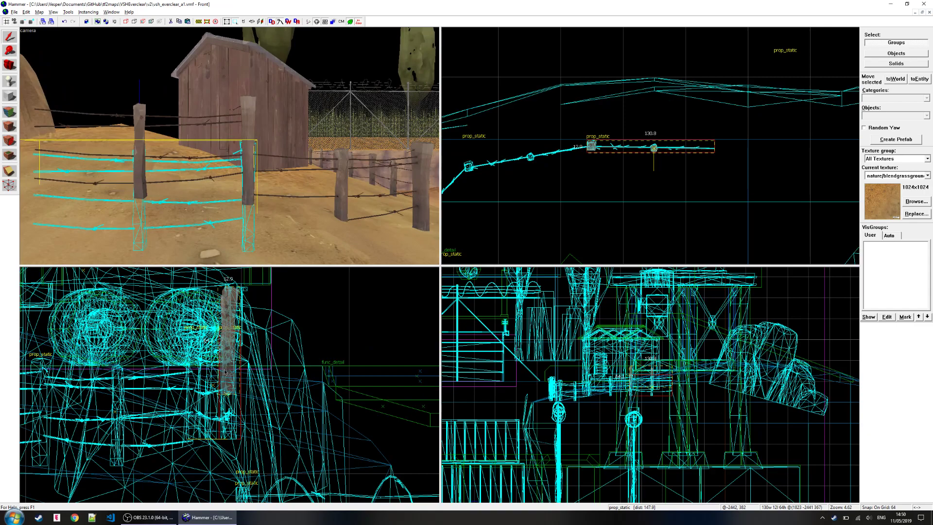
{"action": "key", "text": "z"}
{"action": "key", "text": "w"}
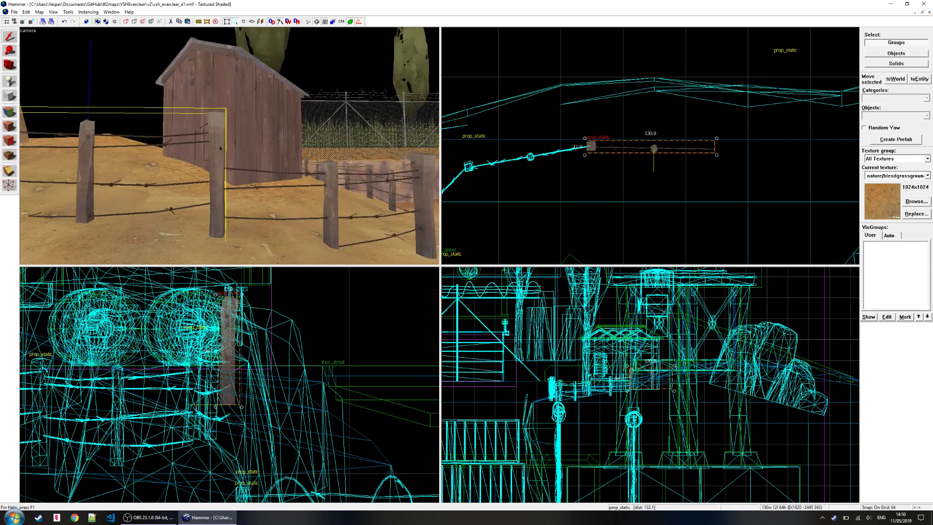
- Examine the fence run from several angles, checking the space between the last section and the rocks
{"action": "key", "text": "s"}
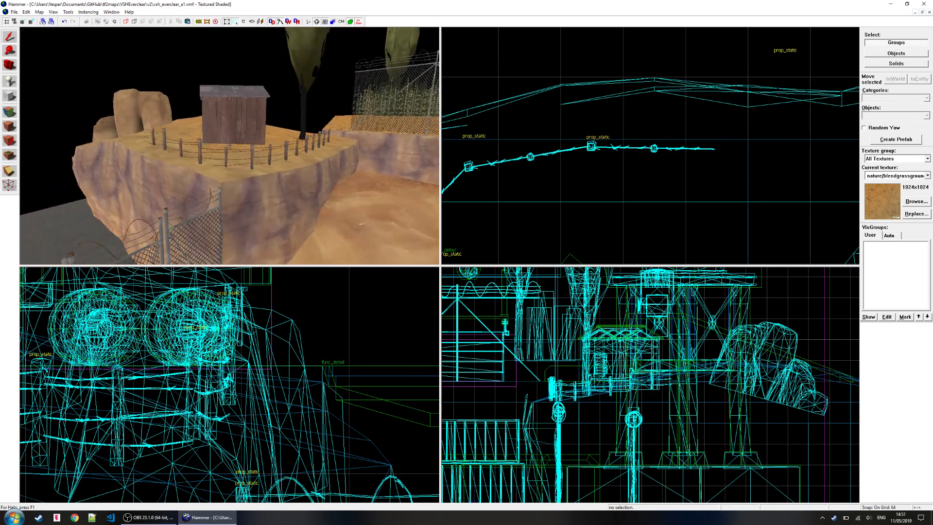
{"action": "key", "text": "a"}
{"action": "key", "text": "w"}
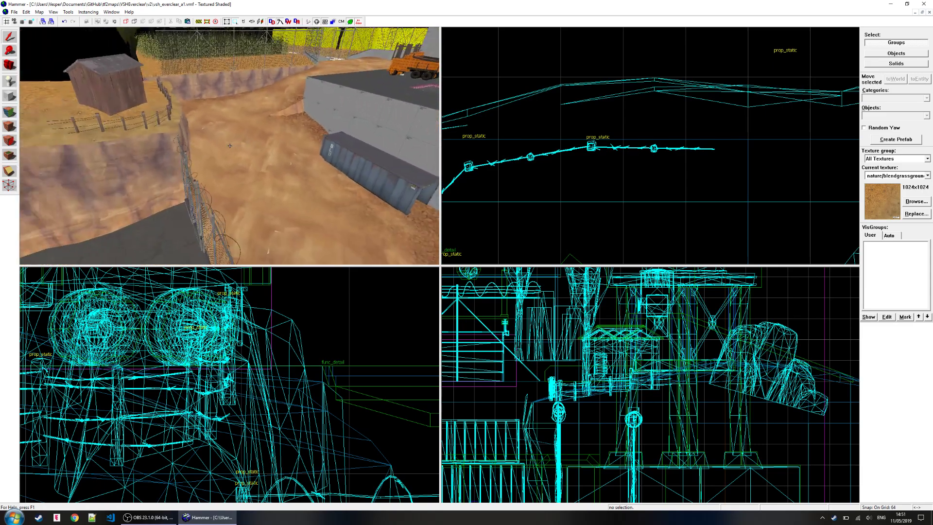
{"action": "key", "text": "w"}
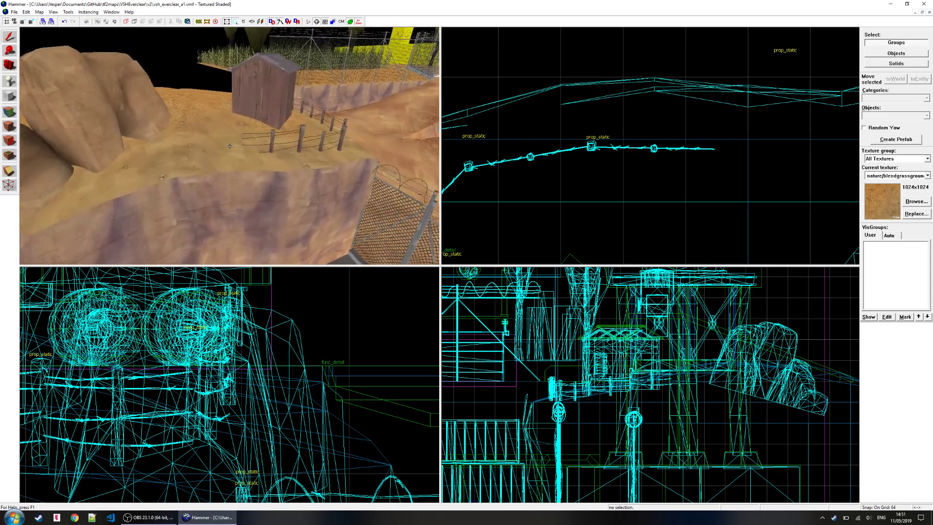
{"action": "key", "text": "s"}
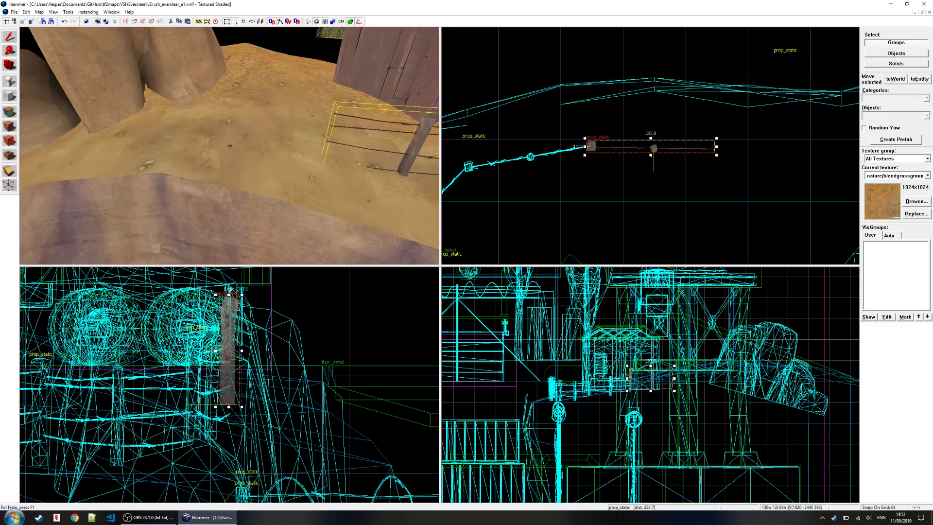
{"action": "key", "text": "a"}
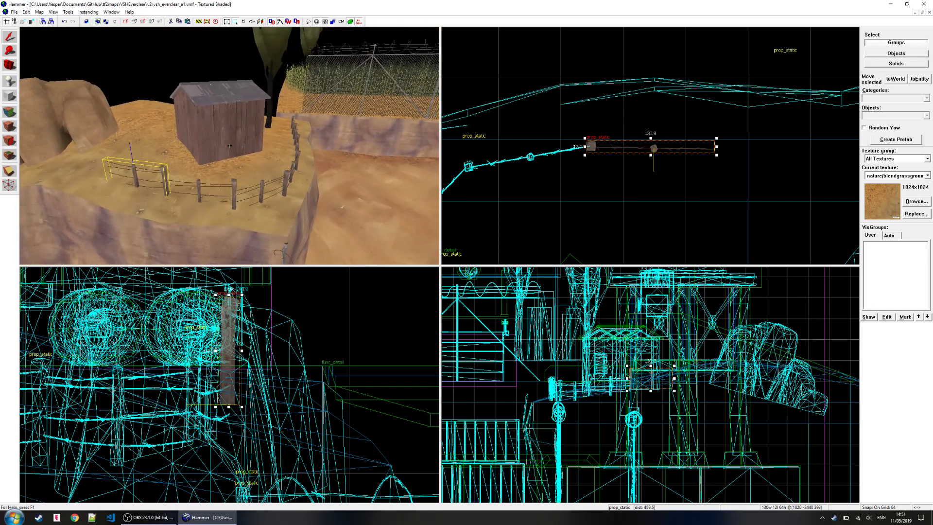
{"action": "key", "text": "w"}
{"action": "key", "text": "w"}
{"action": "key", "text": "z"}
- Copy the last fence section about 130 units toward the rocks and open the copy's object properties
{"action": "middle_click_drag", "start_coordinate": [669, 165], "coordinate": [569, 200]}
{"action": "left_click_drag", "start_coordinate": [546, 181], "coordinate": [631, 192], "text": "alt+shift"}
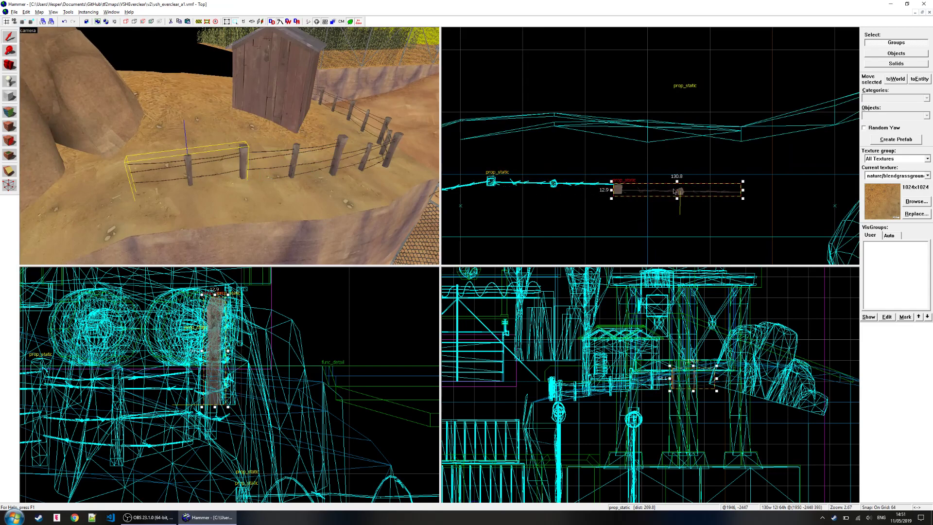
{"action": "key", "text": "alt+Return"}
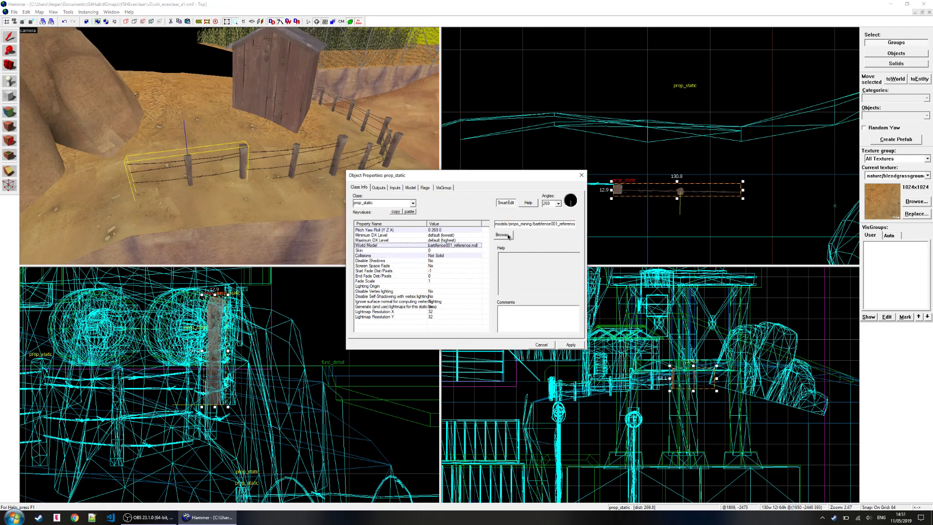
- Search the model library for "post" and browse the results for a single fence post
{"action": "left_click", "coordinate": [508, 236]}
{"action": "type", "text": "post"}
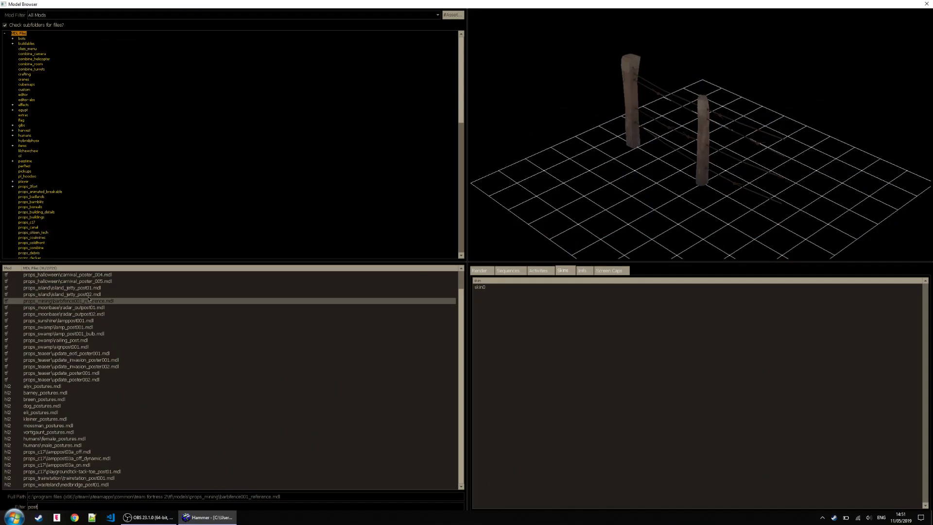
{"action": "left_click", "coordinate": [91, 293]}
{"action": "key", "text": "Up"}
{"action": "key", "text": "Up"}
{"action": "key", "text": "Up"}
{"action": "key", "text": "Up"}
{"action": "key", "text": "Up"}
{"action": "key", "text": "Up"}
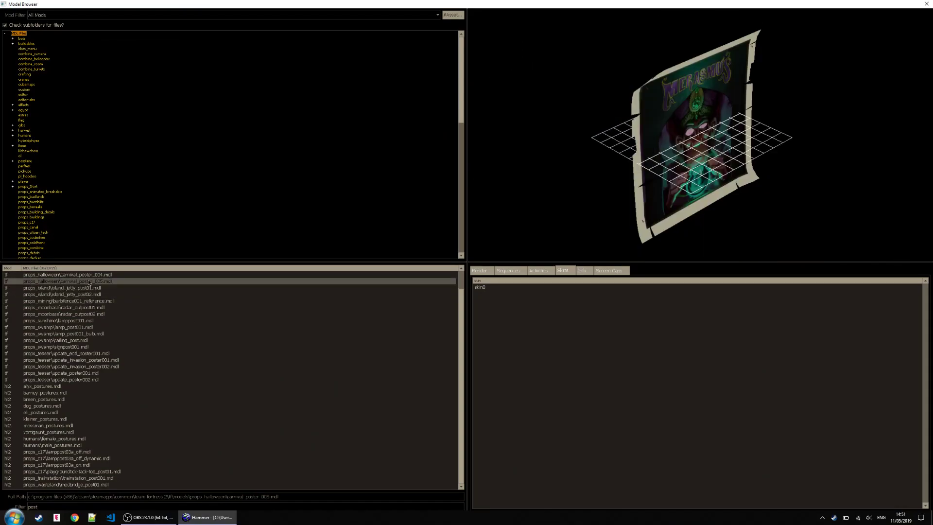
{"action": "key", "text": "Down"}
{"action": "key", "text": "Down"}
{"action": "key", "text": "Down"}
{"action": "key", "text": "Down"}
{"action": "key", "text": "Down"}
{"action": "key", "text": "Down"}
{"action": "key", "text": "Down"}
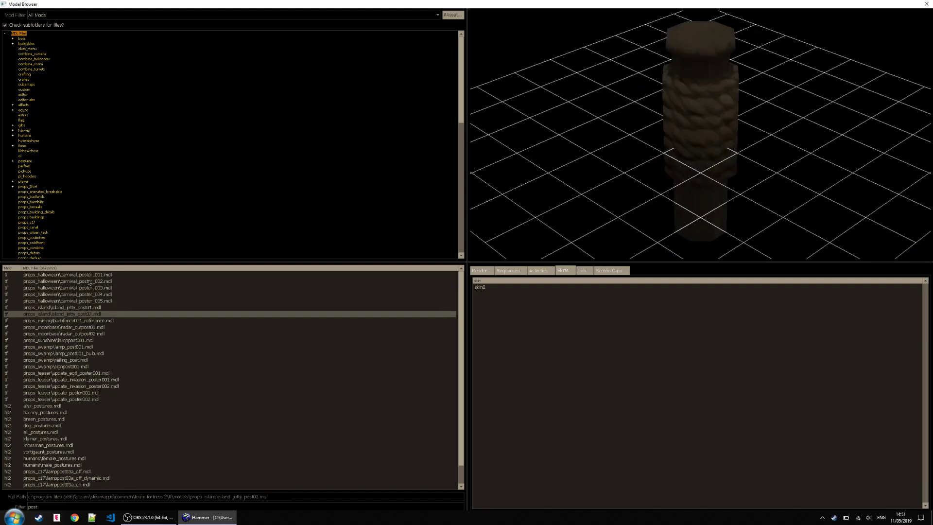
{"action": "key", "text": "Up"}
{"action": "key", "text": "Up"}
{"action": "key", "text": "Down"}
{"action": "key", "text": "Up"}
{"action": "key", "text": "Down"}
{"action": "key", "text": "Down"}
{"action": "key", "text": "Down"}
{"action": "key", "text": "Down"}
{"action": "key", "text": "Down"}
{"action": "key", "text": "Down"}
{"action": "key", "text": "Down"}
{"action": "key", "text": "Down"}
{"action": "key", "text": "Down"}
{"action": "key", "text": "Down"}
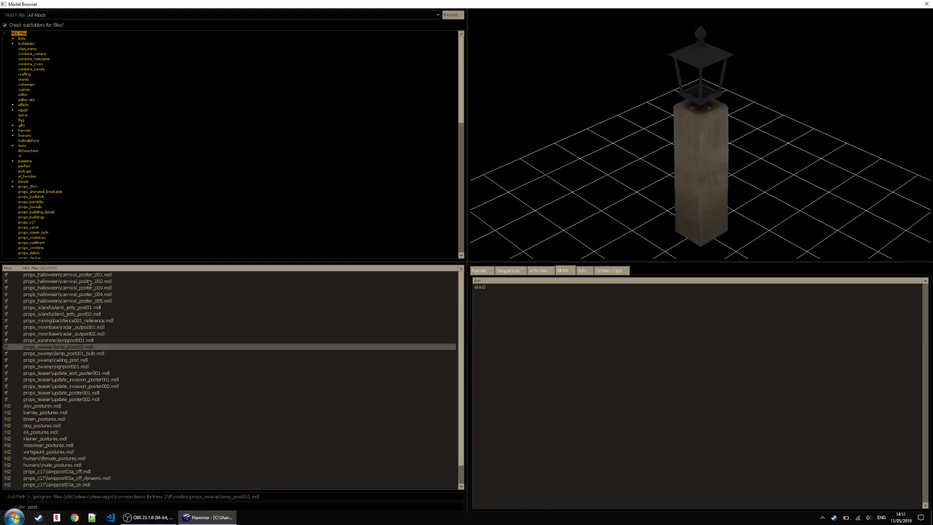
{"action": "key", "text": "Down"}
{"action": "key", "text": "Down"}
{"action": "key", "text": "Down"}
{"action": "key", "text": "Down"}
{"action": "key", "text": "Down"}
{"action": "key", "text": "Down"}
{"action": "key", "text": "Down"}
{"action": "key", "text": "Down"}
{"action": "key", "text": "Down"}
{"action": "key", "text": "Down"}
{"action": "key", "text": "Down"}
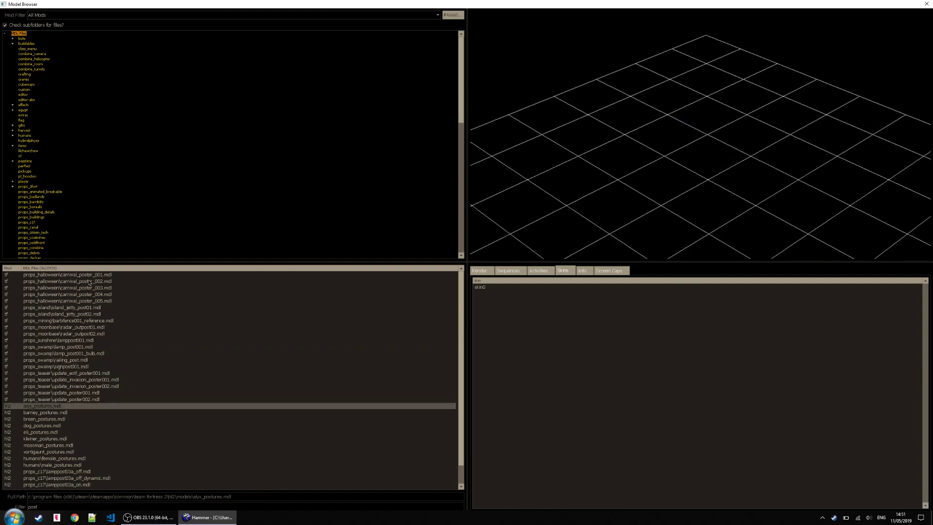
{"action": "key", "text": "Down"}
{"action": "key", "text": "Down"}
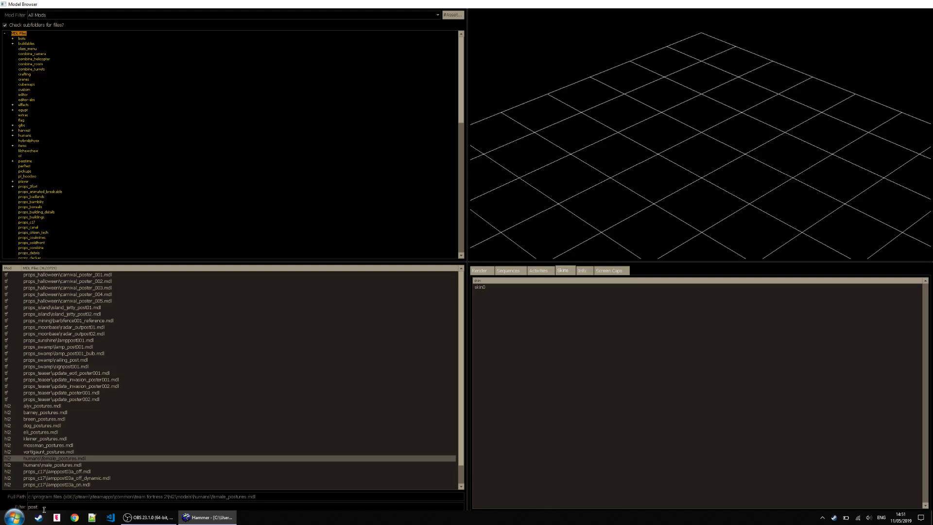
{"action": "key", "text": "Return"}
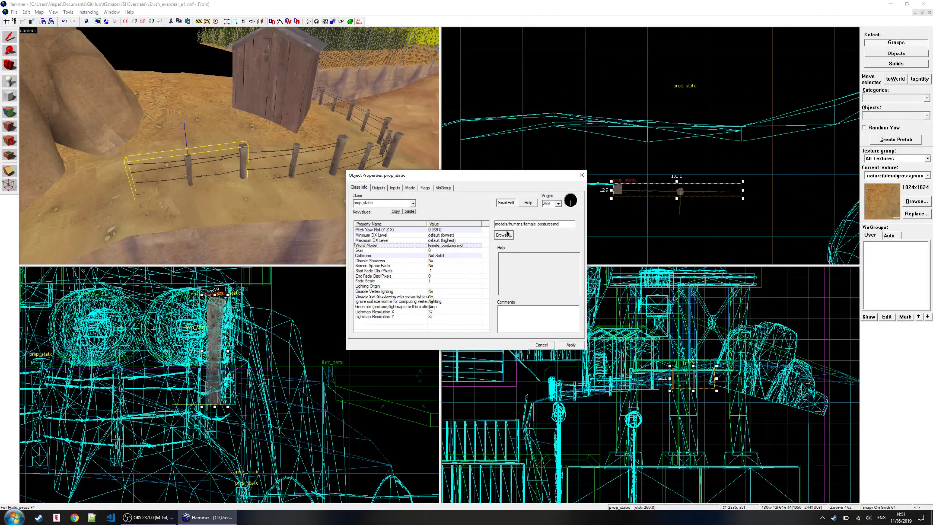
- Find the fence models and replace the copied section's world model with props_mining/barbfence002_reference.mdl
{"action": "left_click", "coordinate": [504, 234]}
{"action": "type", "text": "fence"}
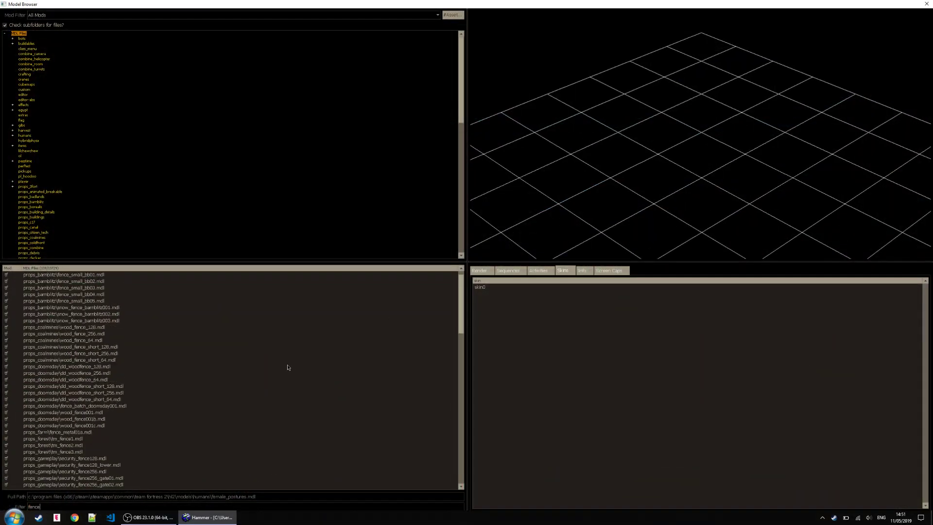
{"action": "scroll", "coordinate": [153, 412], "scroll_direction": "down", "scroll_amount": 6}
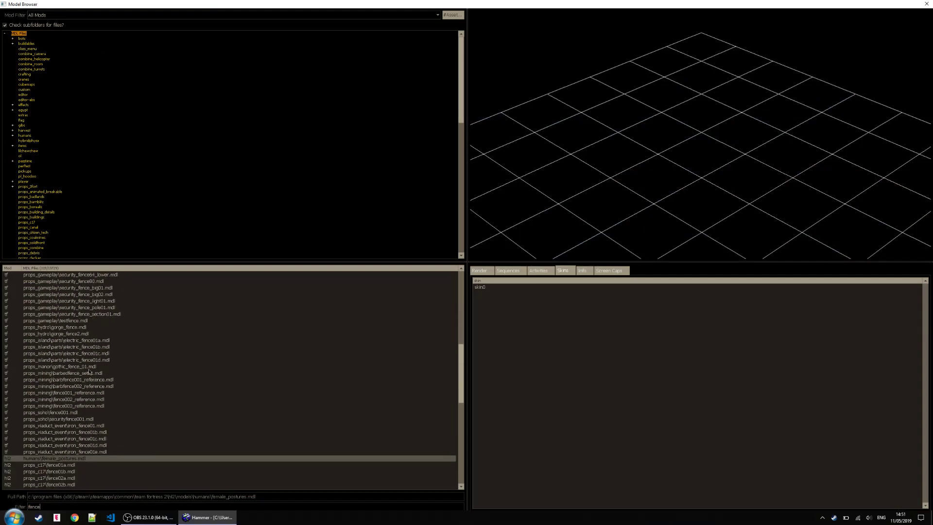
{"action": "left_click", "coordinate": [88, 393]}
{"action": "left_click", "coordinate": [93, 400]}
{"action": "left_click", "coordinate": [92, 386]}
{"action": "left_click", "coordinate": [95, 379]}
{"action": "double_click", "coordinate": [93, 386]}
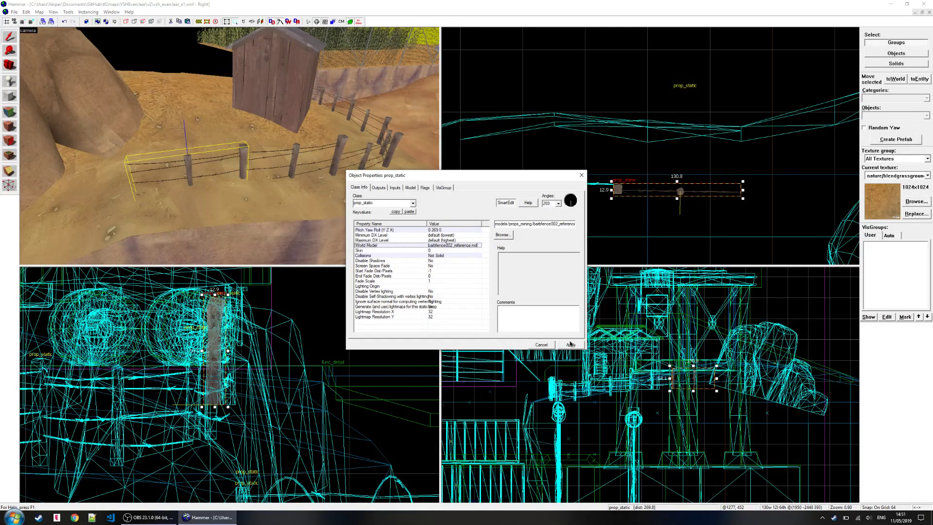
{"action": "left_click", "coordinate": [580, 176]}
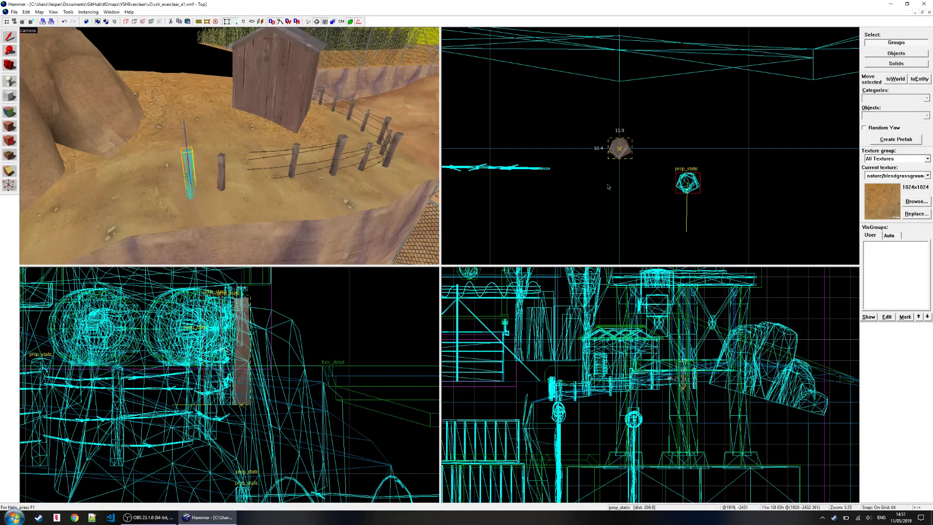
- Move the single post to the open wire end of the last fence section and save the map
{"action": "key", "text": "super"}
{"action": "left_click", "coordinate": [619, 175]}
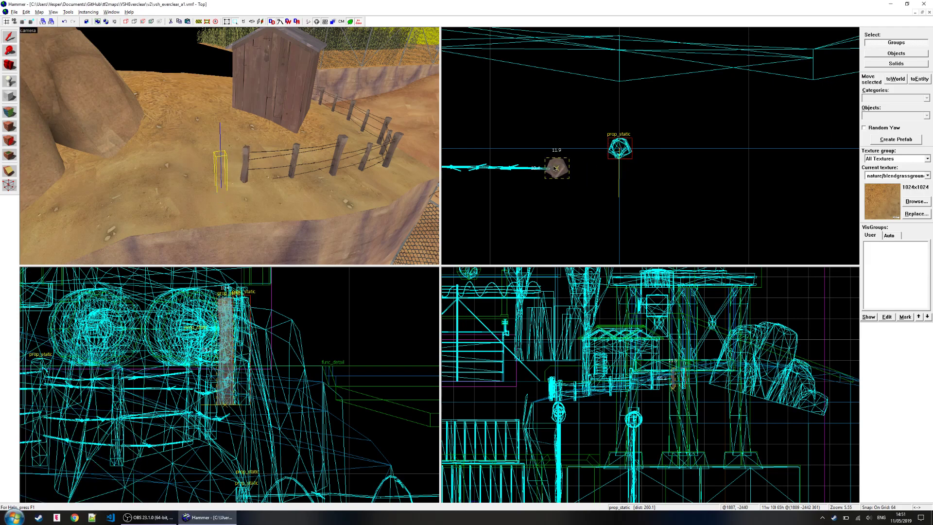
{"action": "key", "text": "z"}
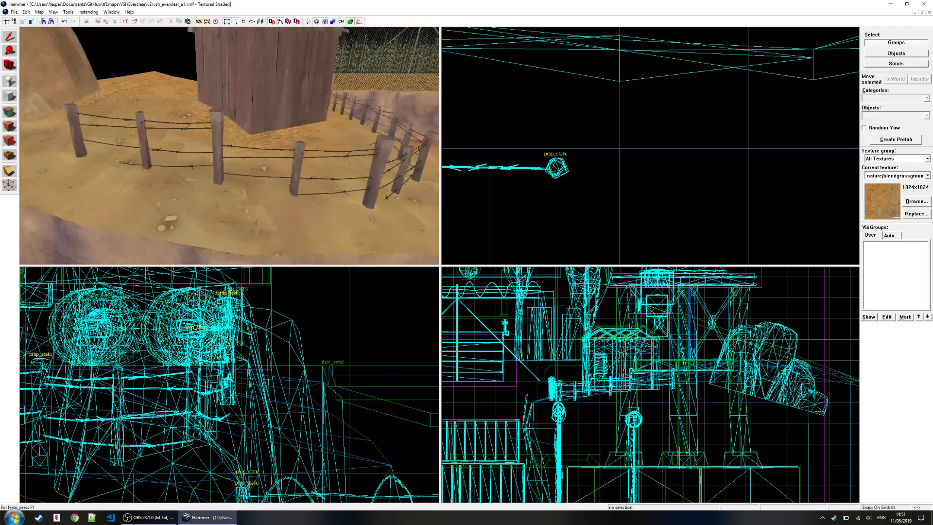
{"action": "key", "text": "s"}
{"action": "key", "text": "ctrl+s"}
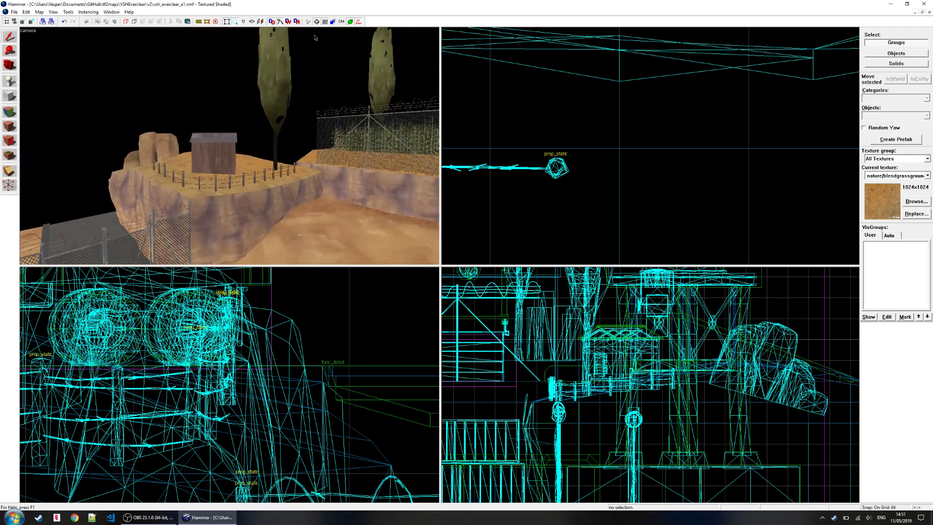
- Examine the whole fence line around the shed and tree from the playable side of the cliff
{"action": "key", "text": "w"}
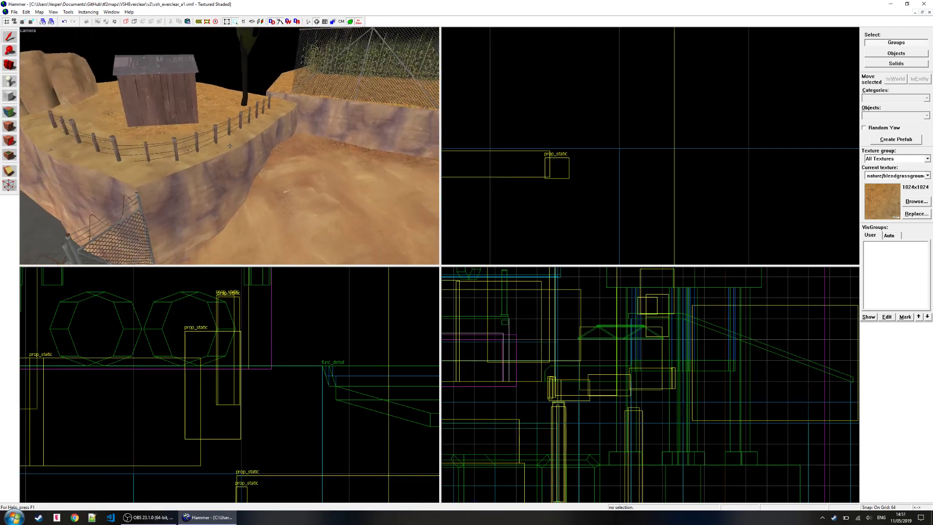
{"action": "key", "text": "s"}
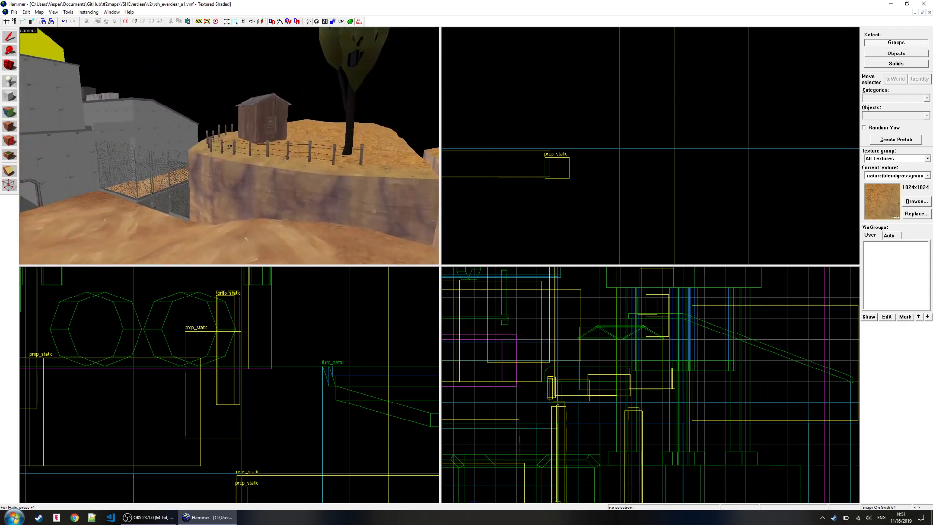
{"action": "key", "text": "s"}
{"action": "key", "text": "w"}
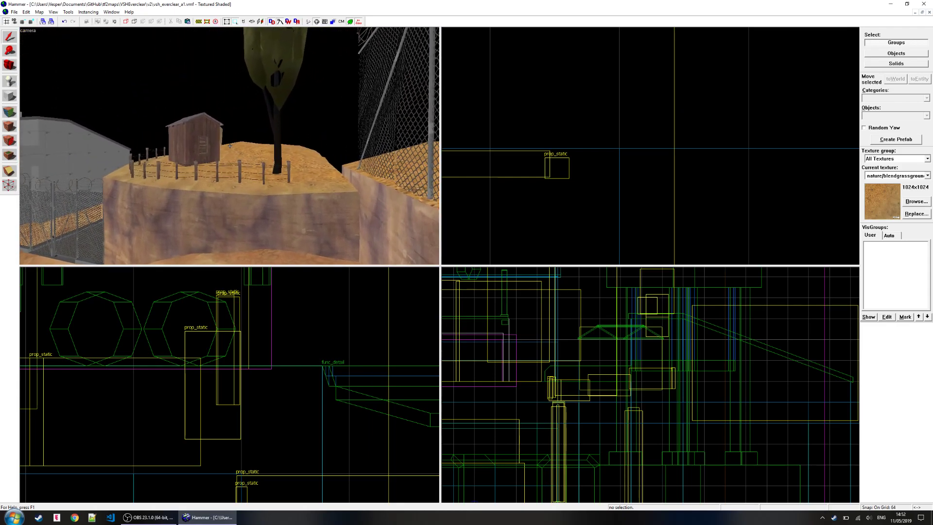
{"action": "key", "text": "w"}
{"action": "key", "text": "z"}
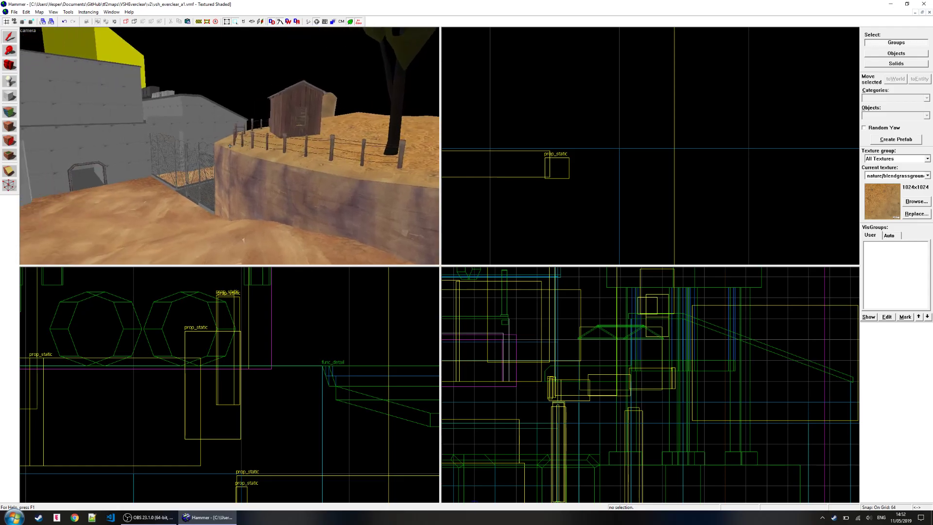
- Compare the ground around the shed with the corn field behind the chain-link fence
{"action": "key", "text": "s"}
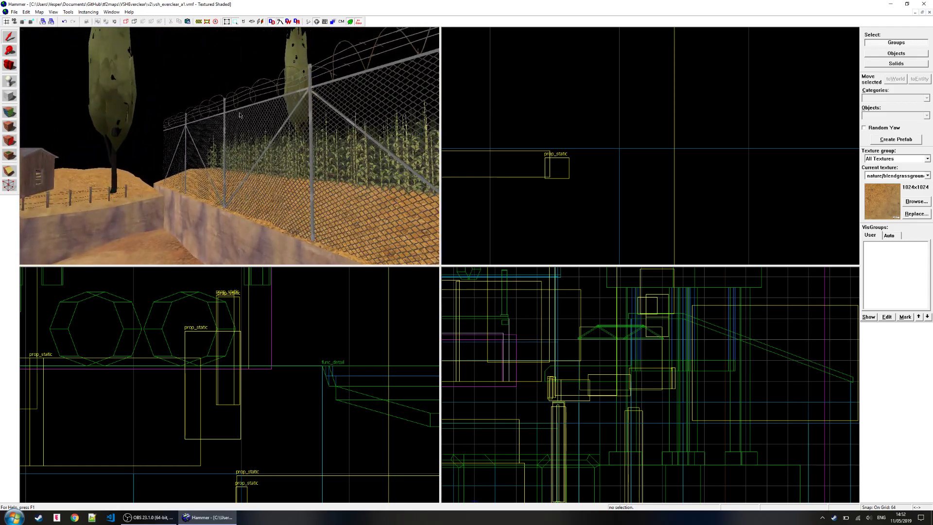
{"action": "key", "text": "z"}
{"action": "key", "text": "w"}
{"action": "key", "text": "w"}
{"action": "key", "text": "s"}
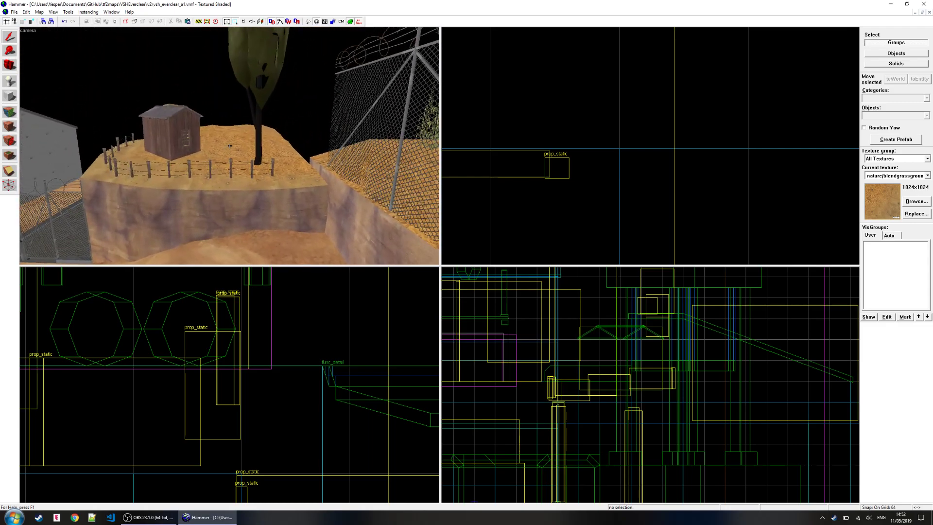
{"action": "key", "text": "s"}
{"action": "key", "text": "z"}
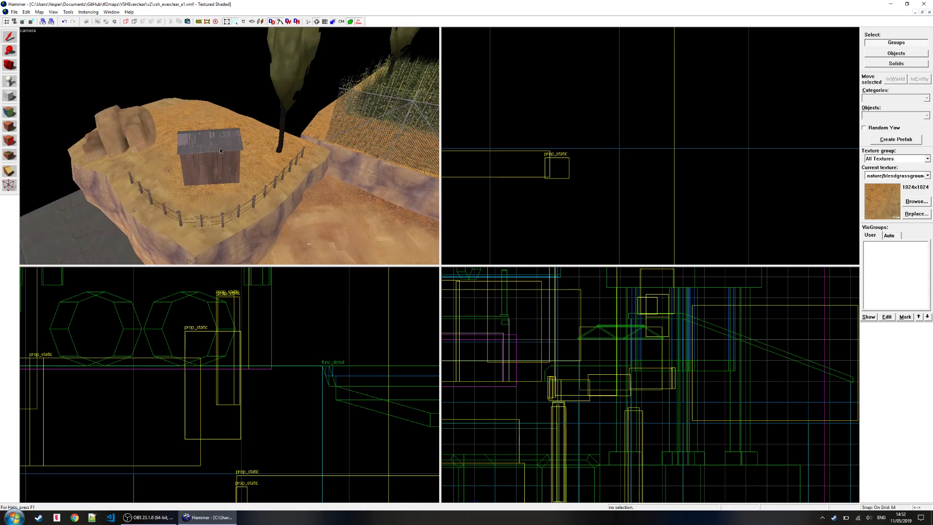
- Select all the displacement faces on top of the shed's cliff, including those under the rocks and tree
{"action": "key", "text": "shift+a"}
{"action": "left_click", "coordinate": [185, 165]}
{"action": "key", "text": "z"}
{"action": "key", "text": "w"}
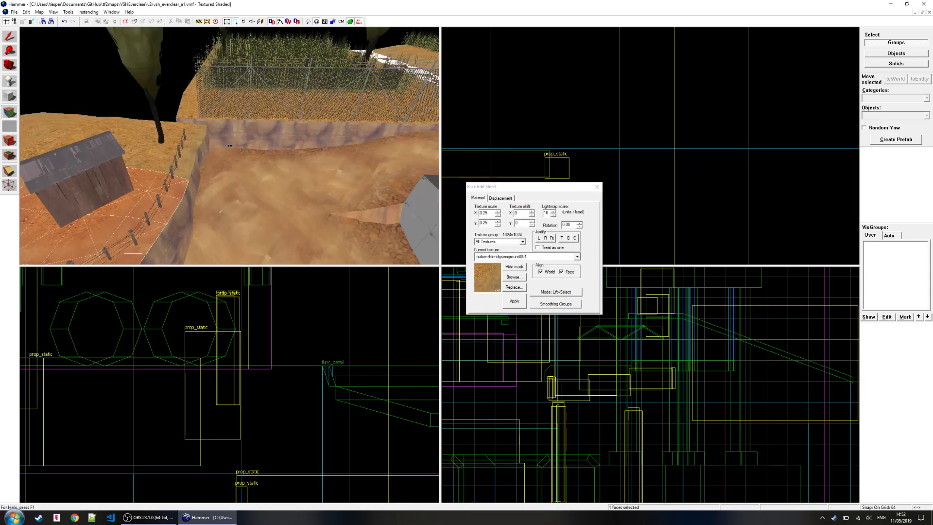
{"action": "key", "text": "s"}
{"action": "key", "text": "z"}
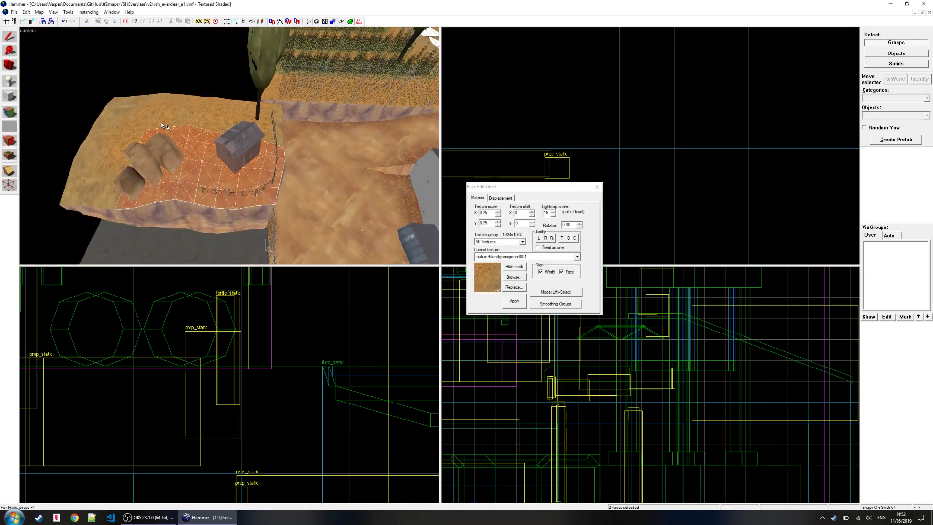
{"action": "key", "text": "w"}
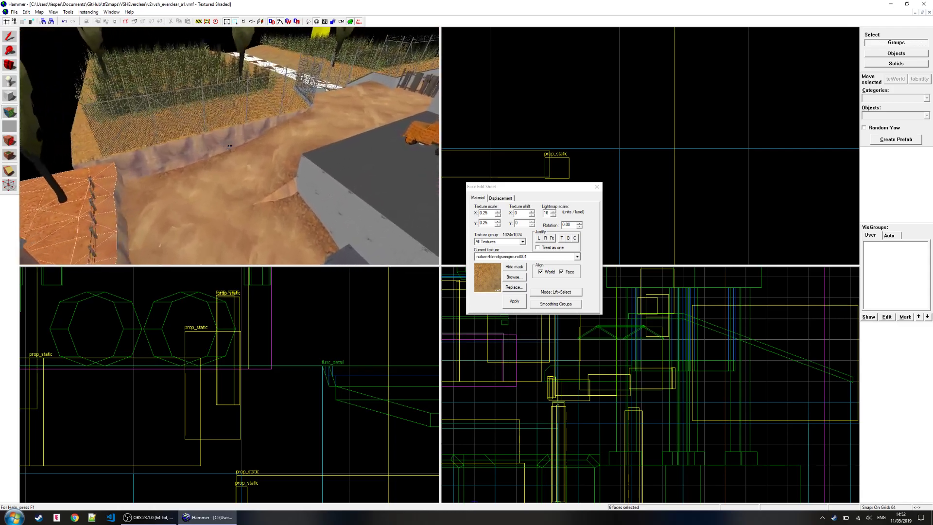
{"action": "key", "text": "z"}
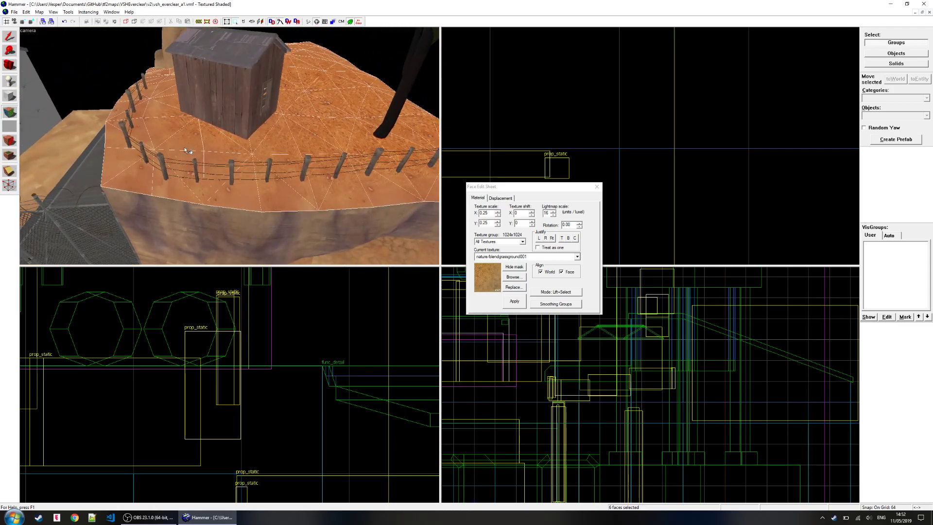
{"action": "left_click", "coordinate": [500, 198]}
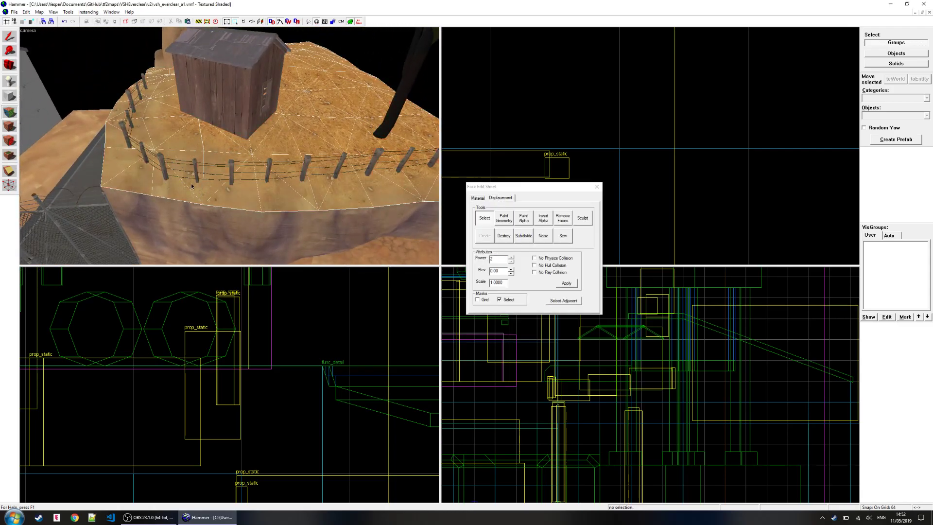
{"action": "key", "text": "z"}
{"action": "key", "text": "s"}
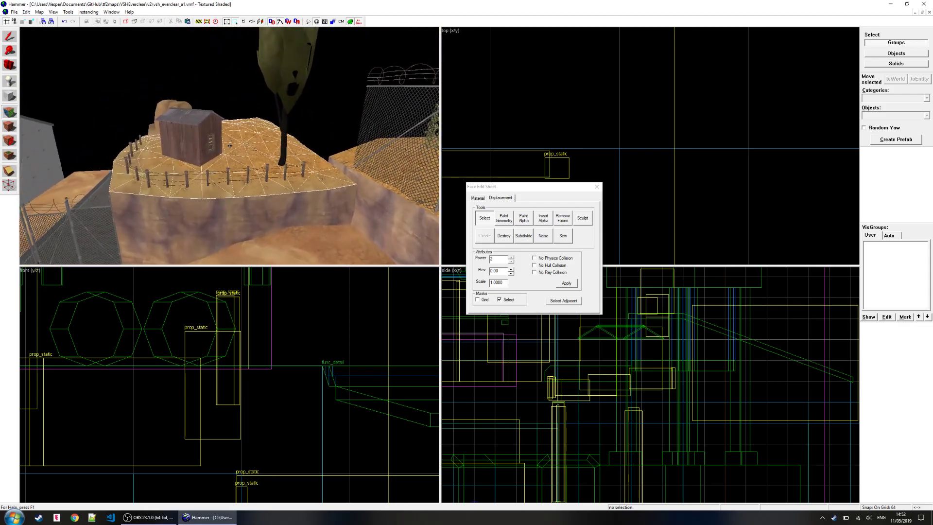
{"action": "key", "text": "w"}
{"action": "key", "text": "z"}
- Find the nature blend textures and apply nature/blendgroundtograss001b to the selected cliff-top faces
{"action": "left_click", "coordinate": [480, 199]}
{"action": "left_click", "coordinate": [351, 211]}
{"action": "left_click", "coordinate": [513, 277]}
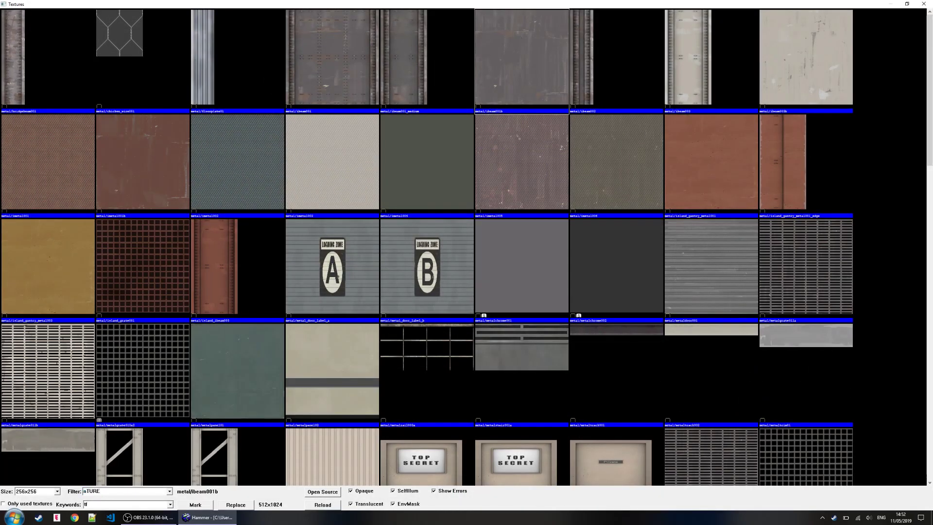
{"action": "type", "text": "ature"}
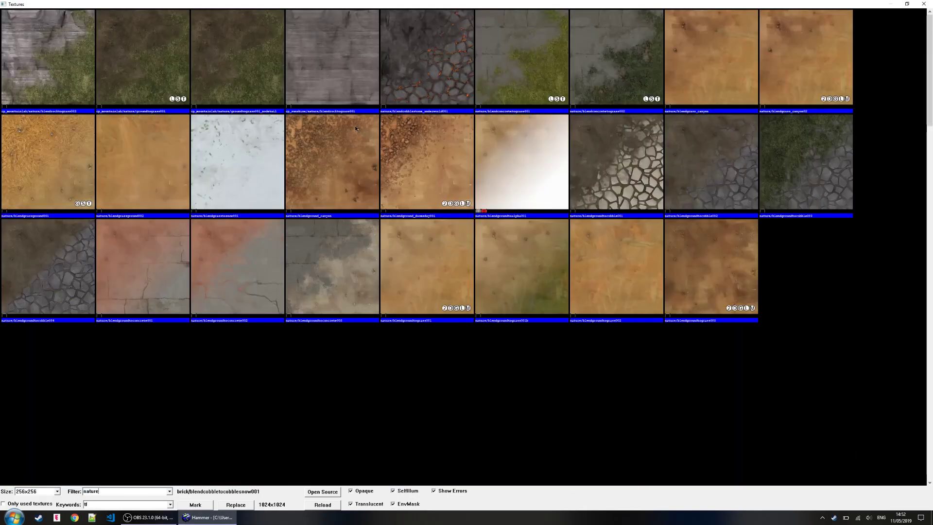
{"action": "left_click", "coordinate": [355, 154]}
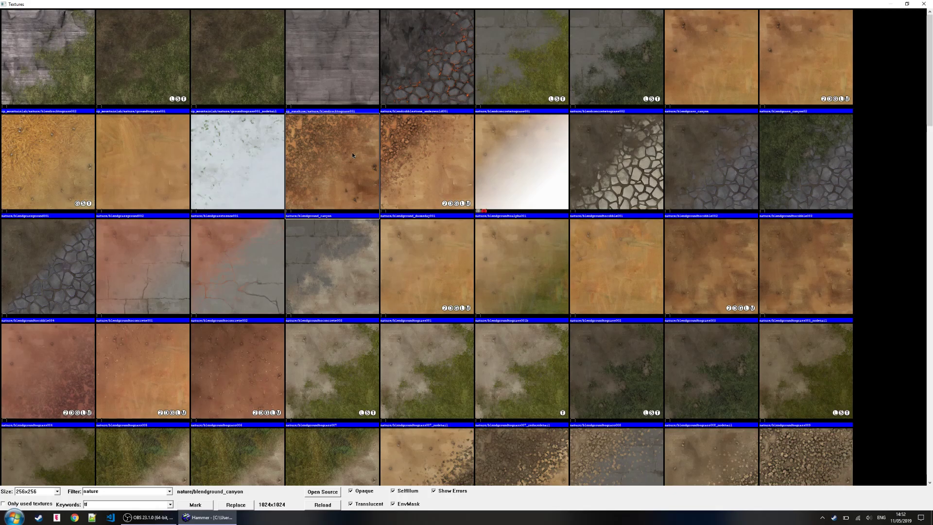
{"action": "double_click", "coordinate": [516, 261]}
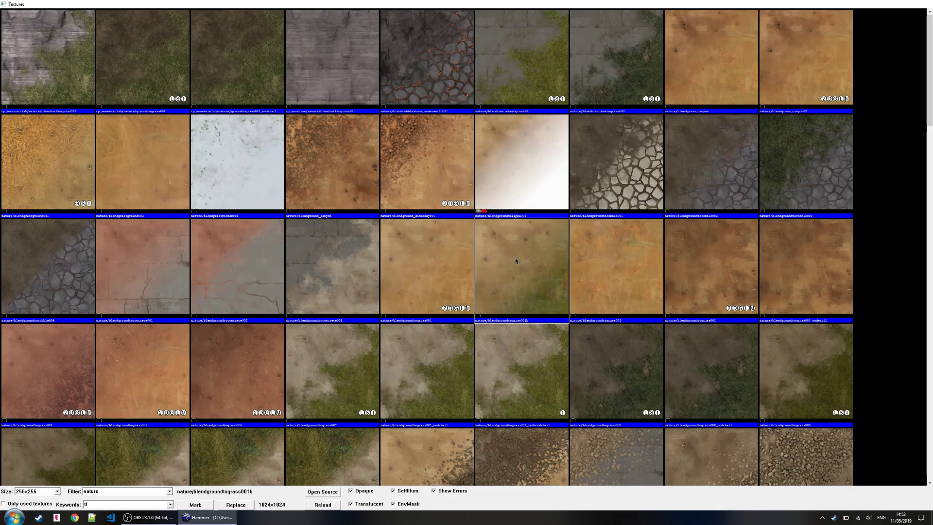
{"action": "left_click", "coordinate": [515, 300]}
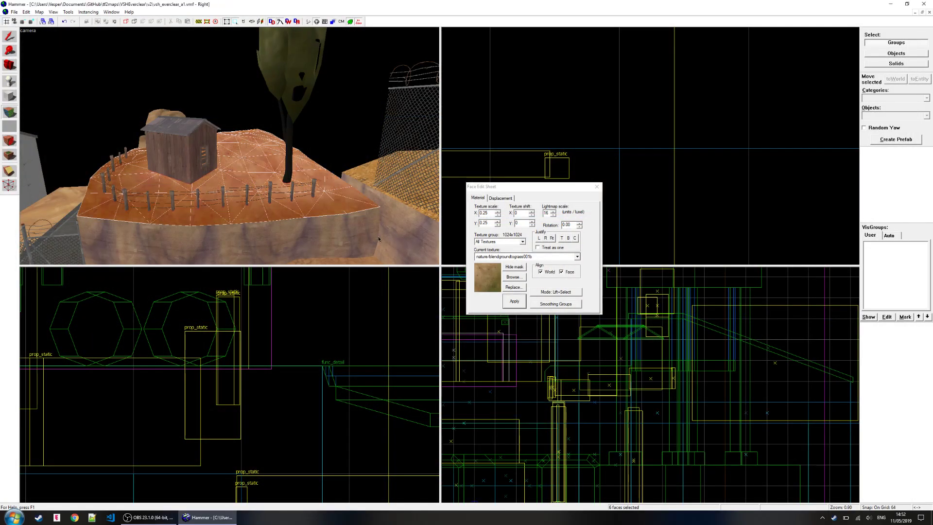
- Close the face editing and examine the ground-to-grass blend around the shed, rocks and barbed-wire fence
{"action": "key", "text": "z"}
{"action": "key", "text": "w"}
{"action": "key", "text": "s"}
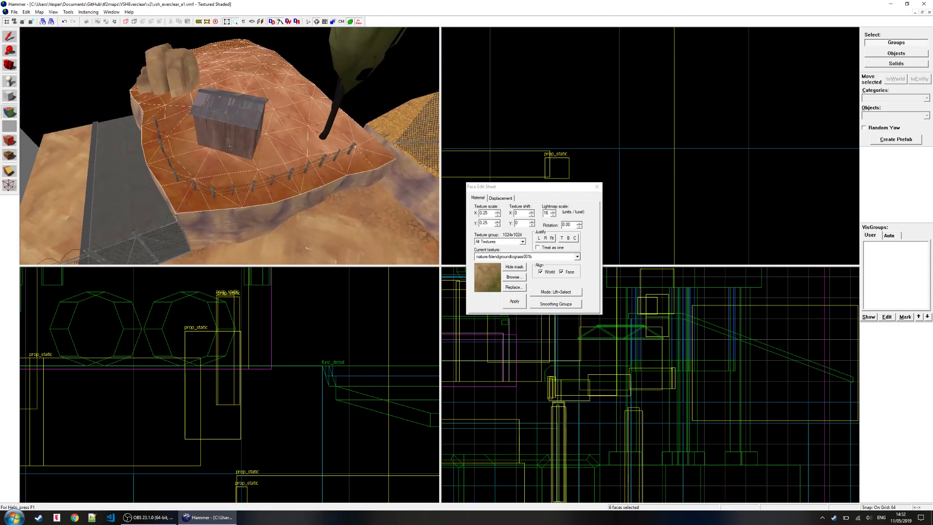
{"action": "left_click", "coordinate": [499, 199]}
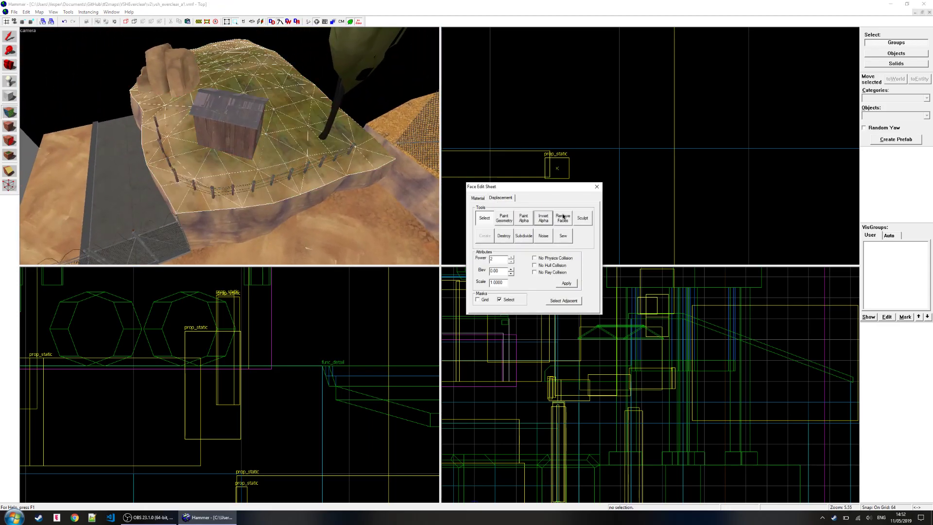
{"action": "left_click", "coordinate": [596, 187]}
{"action": "key", "text": "z"}
{"action": "key", "text": "w"}
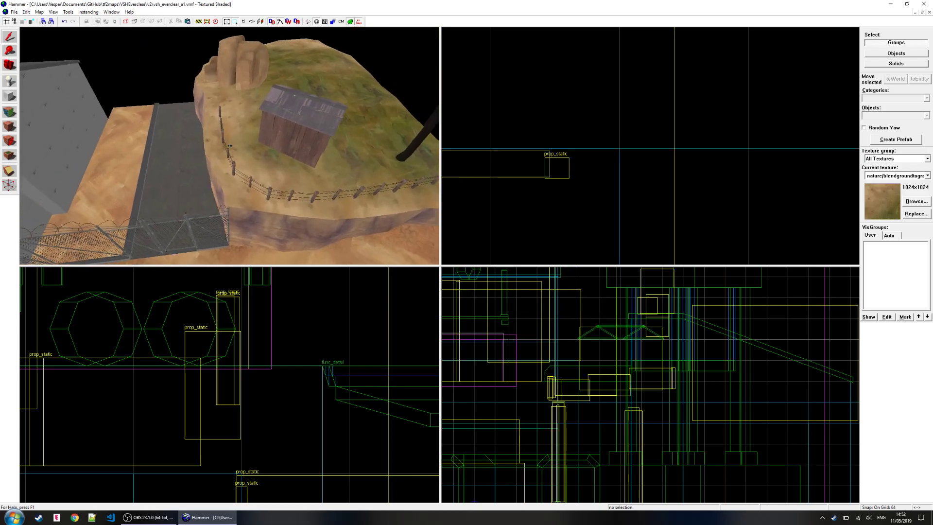
{"action": "key", "text": "w"}
{"action": "key", "text": "s"}
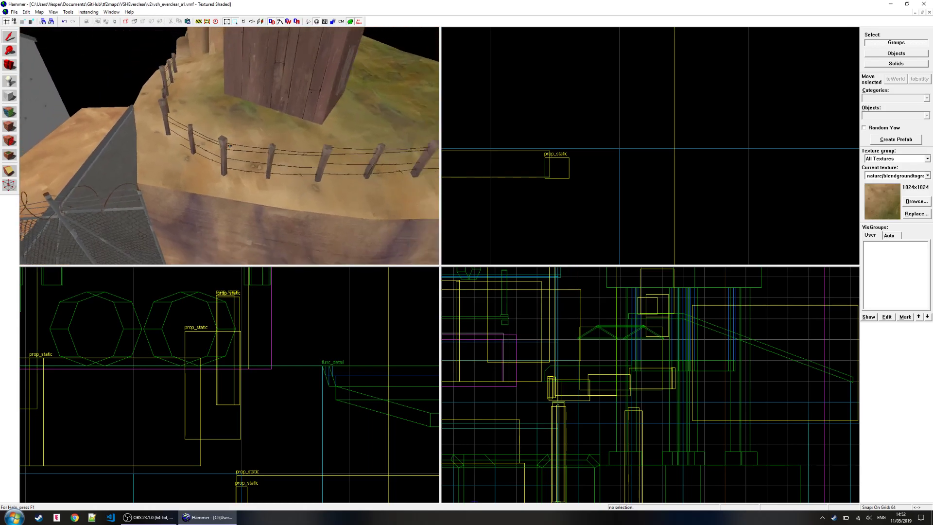
{"action": "key", "text": "w"}
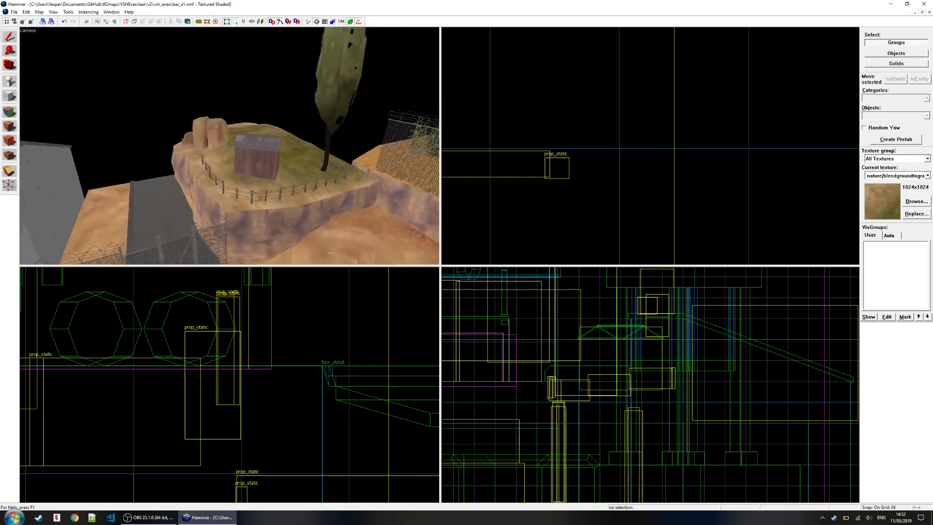
- Select the cliff-top displacement pieces around the rocks and shed and open them for face editing
{"action": "key", "text": "z"}
{"action": "left_click", "coordinate": [199, 127], "text": "ctrl"}
{"action": "left_click", "coordinate": [236, 122], "text": "ctrl"}
{"action": "left_click", "coordinate": [251, 147], "text": "ctrl"}
{"action": "left_click", "coordinate": [253, 147], "text": "ctrl"}
{"action": "left_click", "coordinate": [290, 120], "text": "ctrl"}
{"action": "left_click", "coordinate": [302, 162], "text": "ctrl"}
{"action": "left_click", "coordinate": [219, 159], "text": "ctrl"}
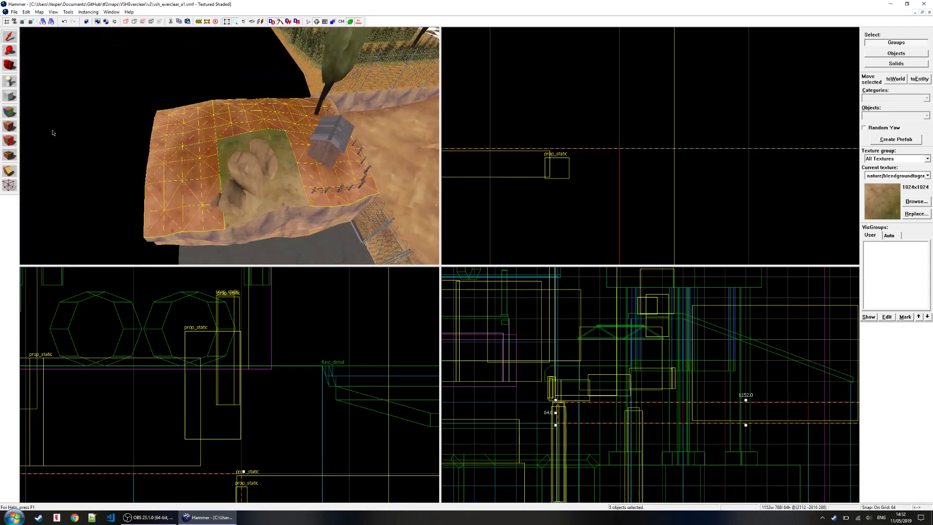
{"action": "left_click", "coordinate": [11, 112]}
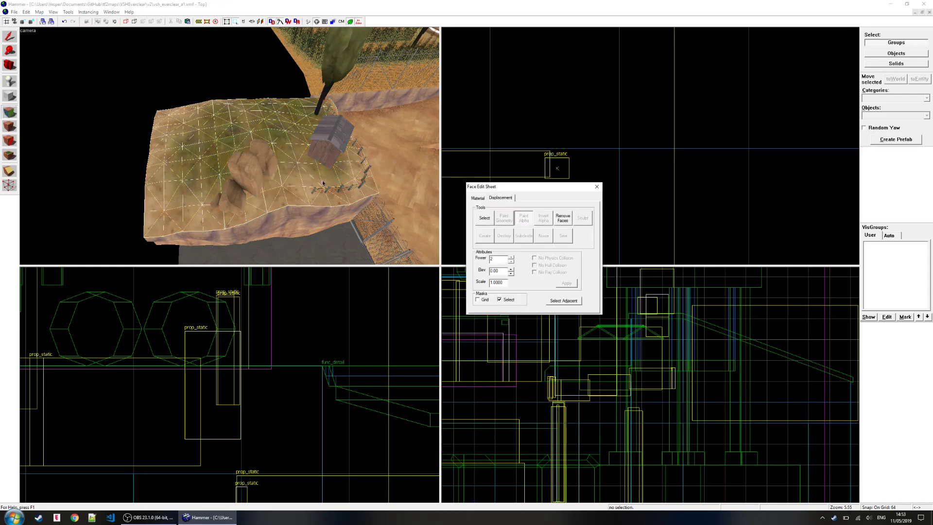
- Paint alpha across the cliff top around the rocks, shed and tree, using Raise/Lower with a value of 25
{"action": "key", "text": "z"}
{"action": "key", "text": "z"}
{"action": "mouse_move", "coordinate": [253, 177]}
{"action": "left_mouse_down"}
{"action": "mouse_move", "coordinate": [214, 180]}
{"action": "mouse_move", "coordinate": [195, 107]}
{"action": "mouse_move", "coordinate": [267, 89]}
{"action": "mouse_move", "coordinate": [268, 167]}
{"action": "mouse_move", "coordinate": [222, 184]}
{"action": "mouse_move", "coordinate": [342, 147]}
{"action": "left_mouse_up"}
{"action": "key", "text": "z"}
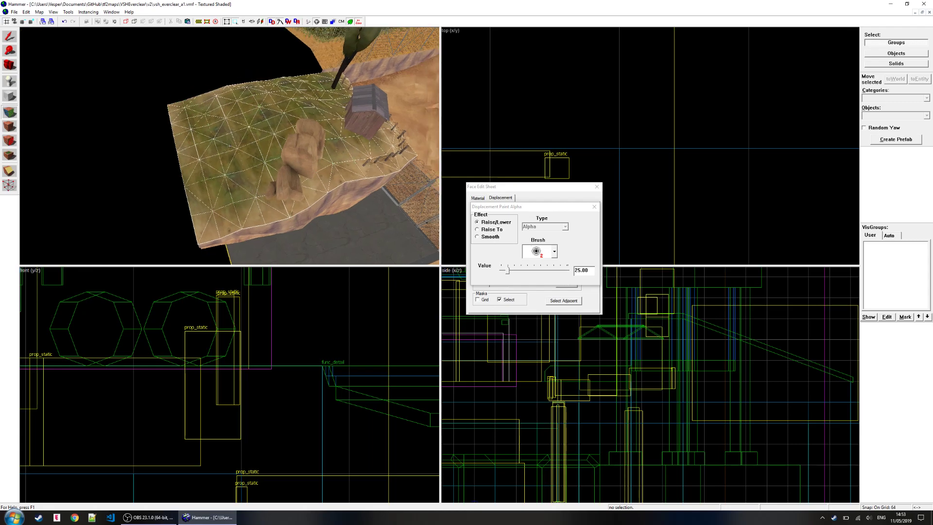
{"action": "key", "text": "z"}
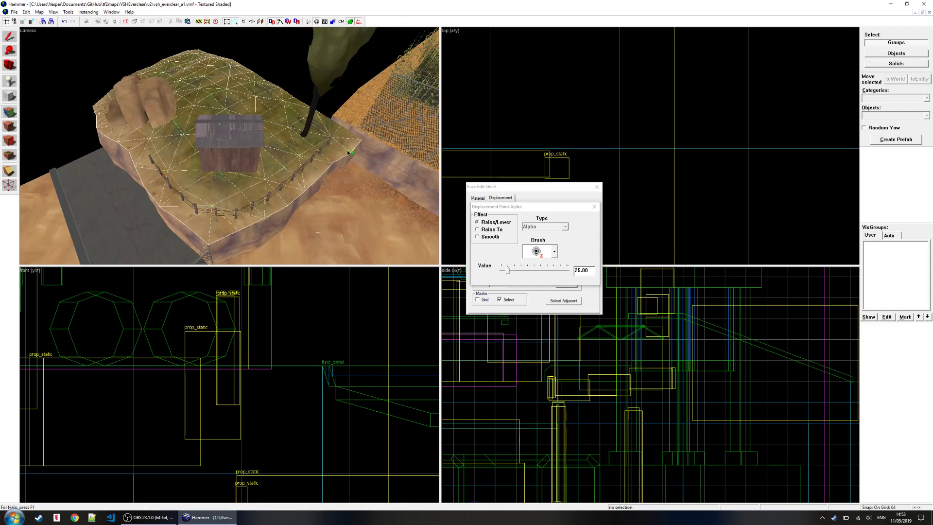
- Paint further alpha patches behind the rocks and beside the shed to vary the grass, and close the face editing
{"action": "key", "text": "z"}
{"action": "key", "text": "w"}
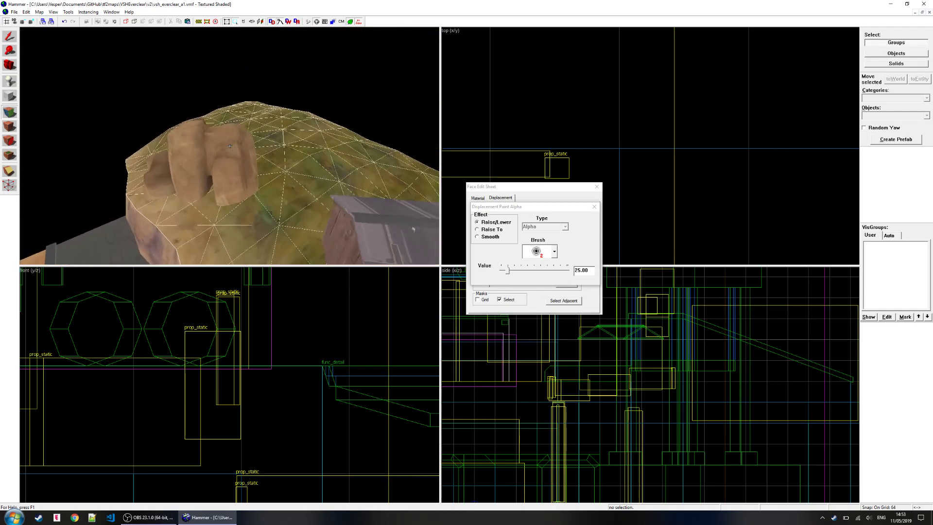
{"action": "key", "text": "z"}
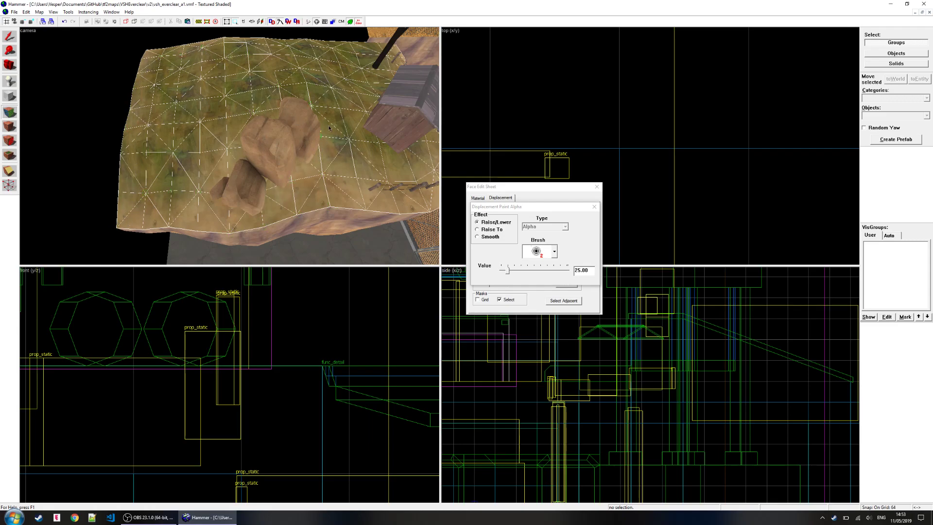
{"action": "key", "text": "z"}
{"action": "key", "text": "w"}
{"action": "key", "text": "s"}
{"action": "key", "text": "z"}
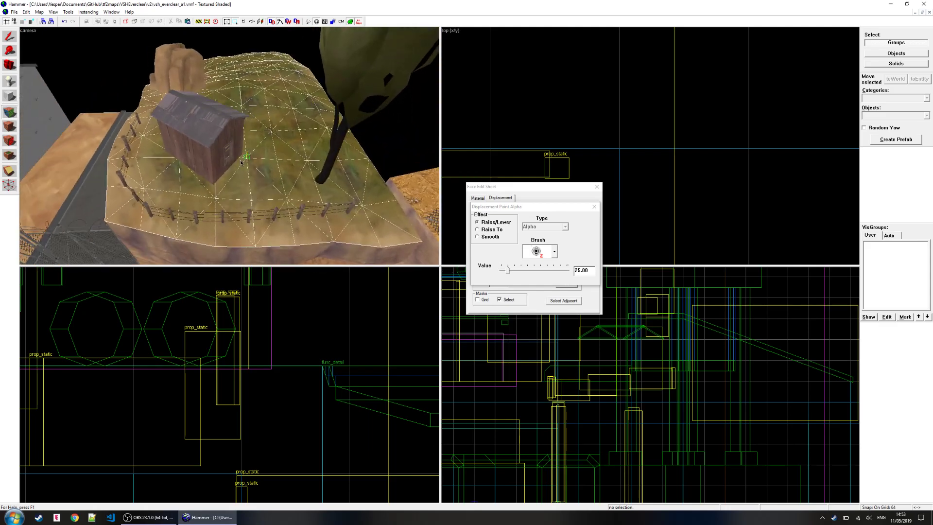
{"action": "left_click", "coordinate": [596, 187]}
- Select the hill's rear displacement faces and paint alpha along the back edge with a value of 25
{"action": "key", "text": "z"}
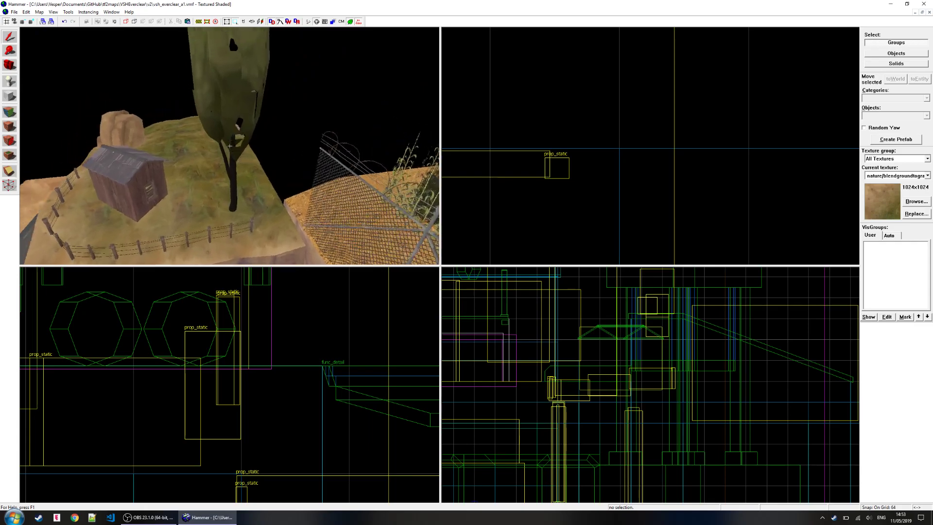
{"action": "key", "text": "d"}
{"action": "key", "text": "s"}
{"action": "key", "text": "z"}
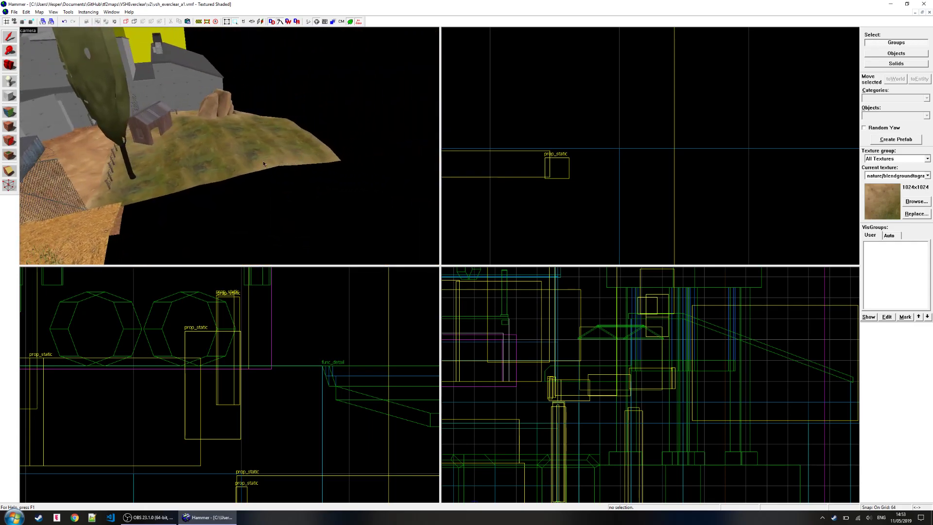
{"action": "left_click", "coordinate": [10, 126]}
{"action": "left_click", "coordinate": [208, 172]}
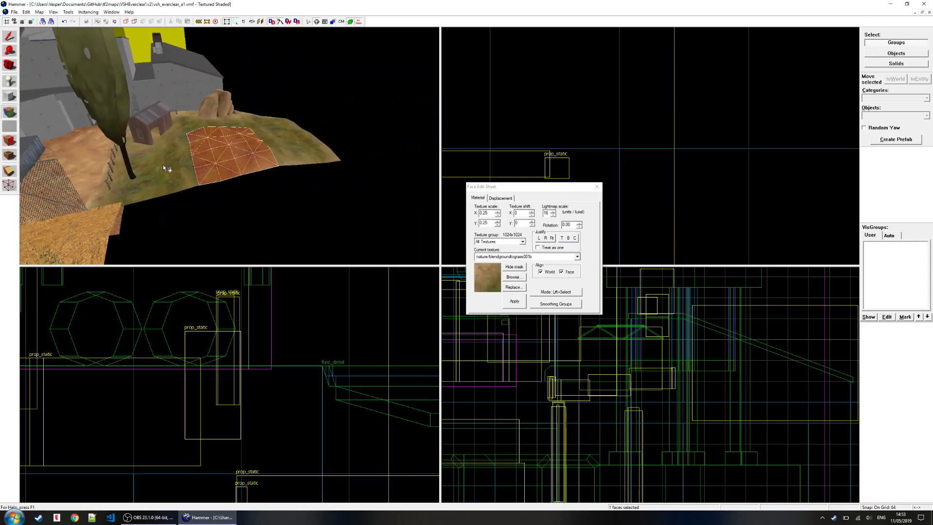
{"action": "left_click", "coordinate": [501, 197]}
{"action": "left_click", "coordinate": [522, 218]}
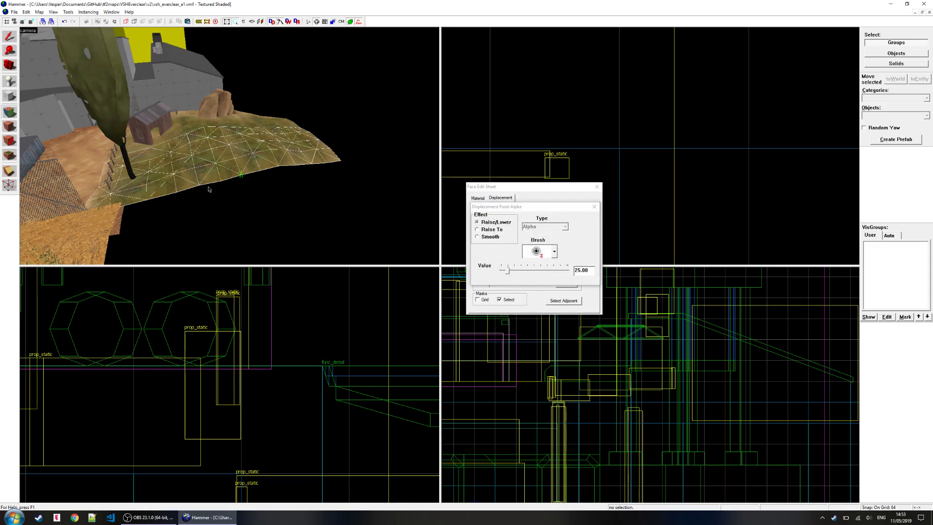
{"action": "left_click", "coordinate": [598, 187]}
- Examine the repainted grassy hill from the playable side and close up, against the neighbouring corn field terrain
{"action": "key", "text": "z"}
{"action": "key", "text": "w"}
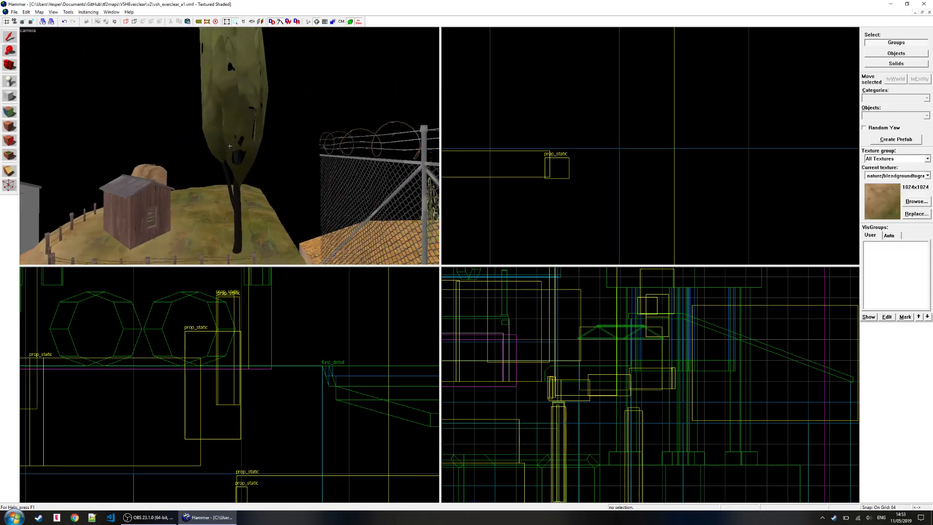
{"action": "key", "text": "s"}
{"action": "key", "text": "w"}
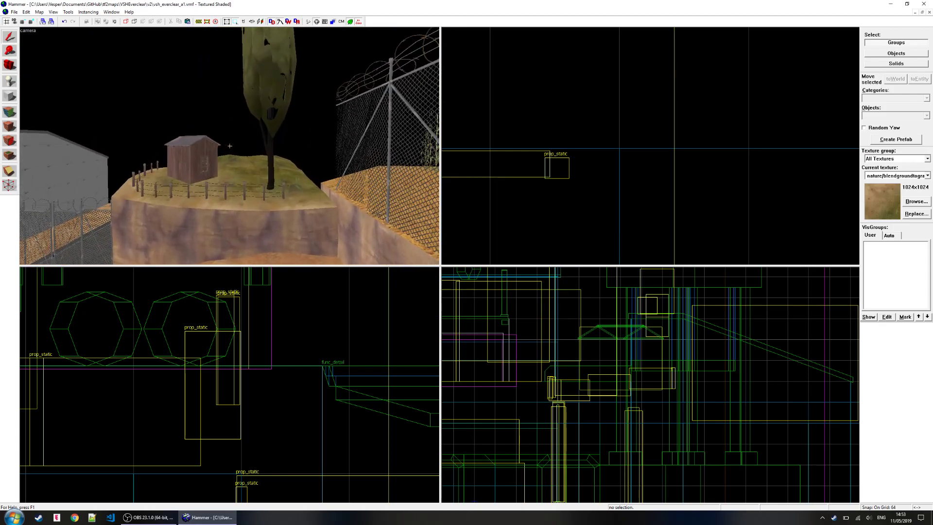
{"action": "key", "text": "w"}
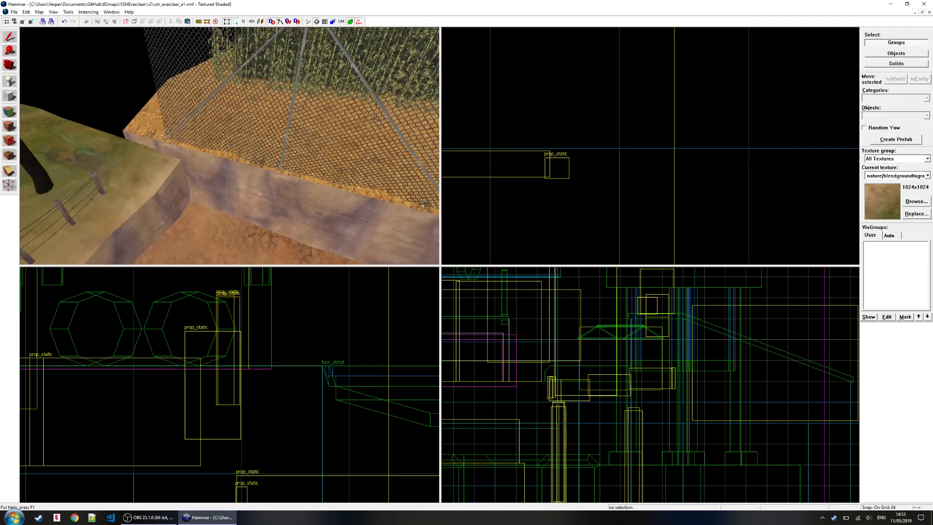
{"action": "key", "text": "s"}
{"action": "key", "text": "w"}
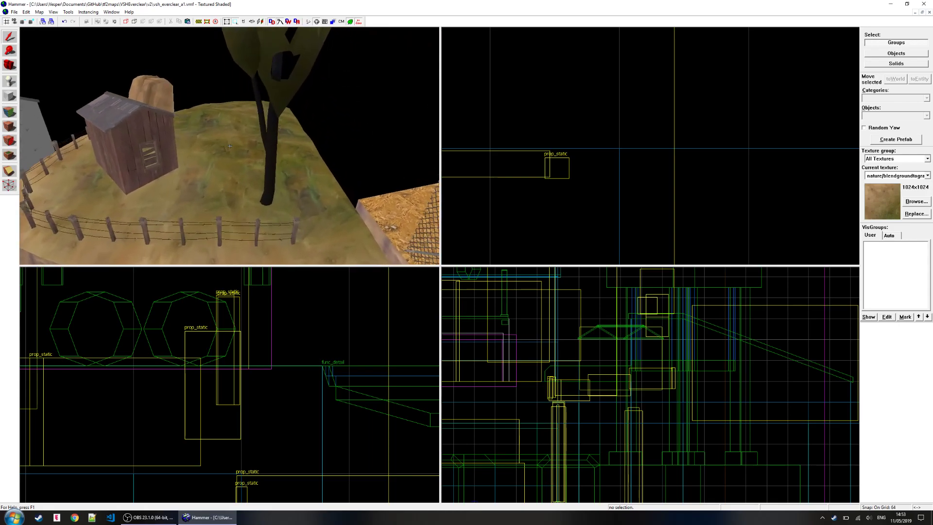
{"action": "key", "text": "w"}
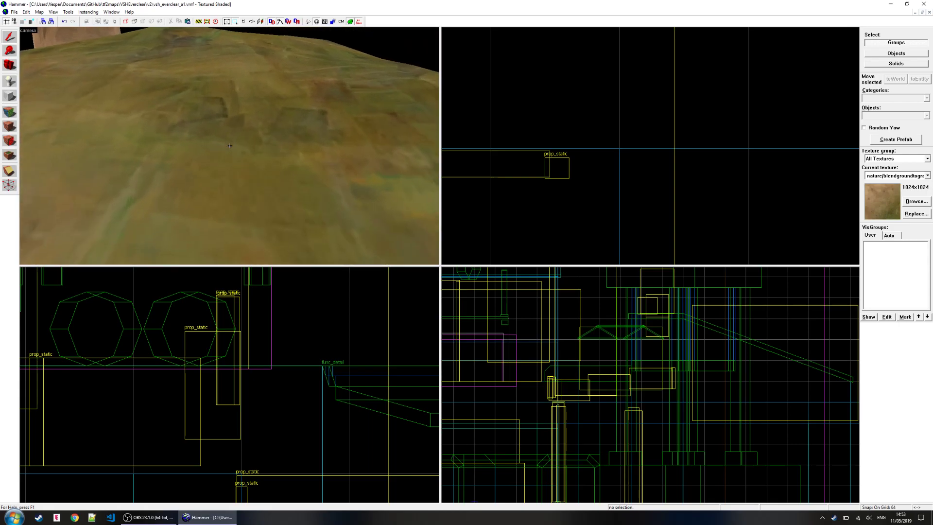
- Inspect the fenced corn field's straw ground, its barbed-wire fence line and the edge where it meets the grassy shed hill
{"action": "key", "text": "s"}
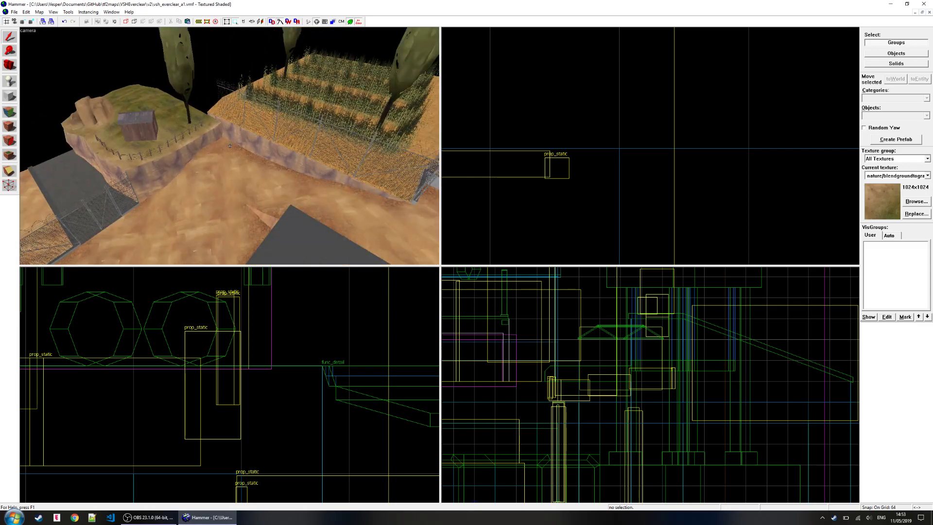
{"action": "key", "text": "w"}
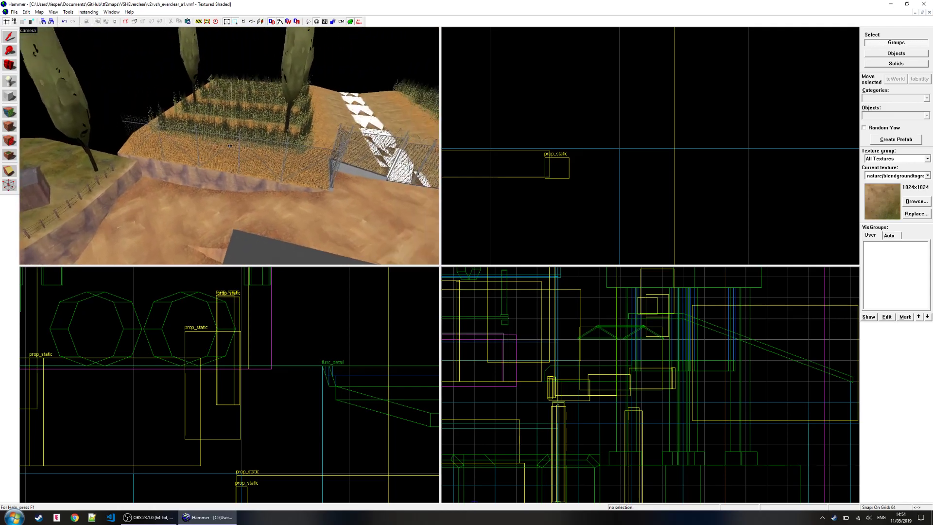
{"action": "key", "text": "w"}
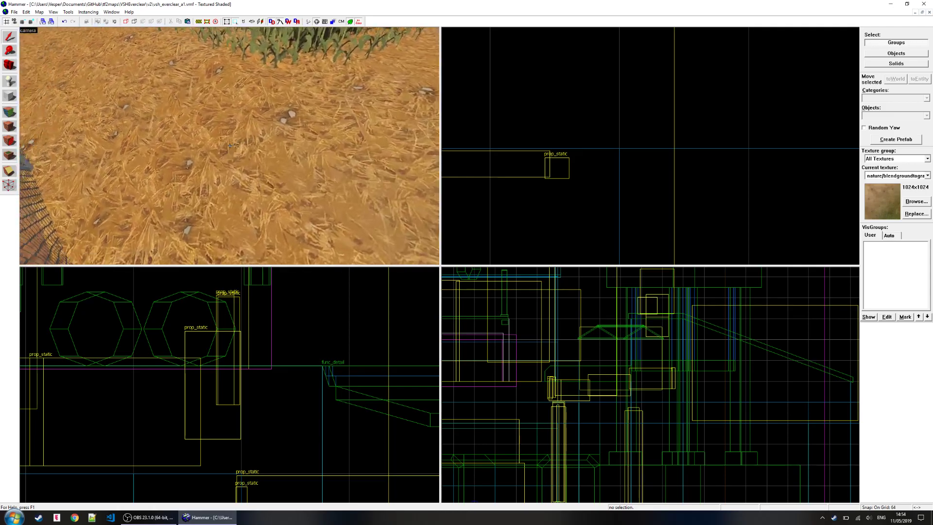
{"action": "key", "text": "s"}
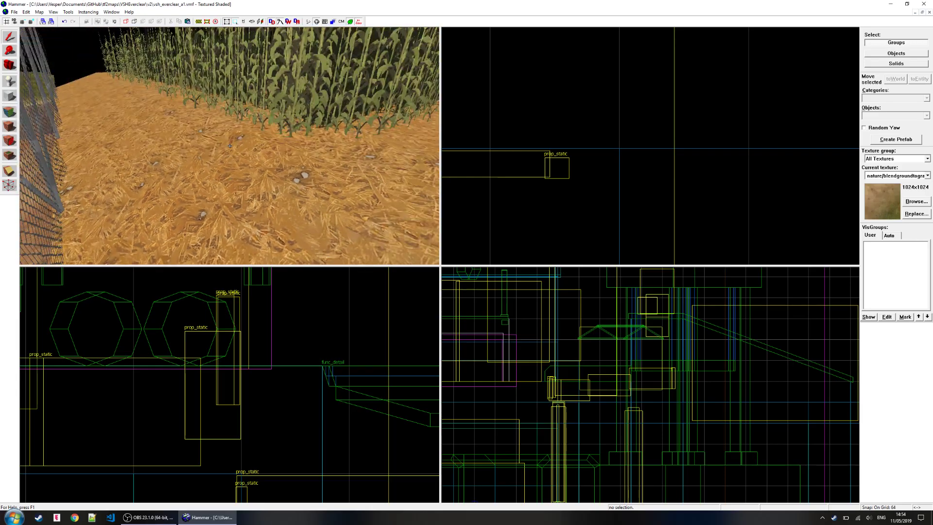
{"action": "key", "text": "s"}
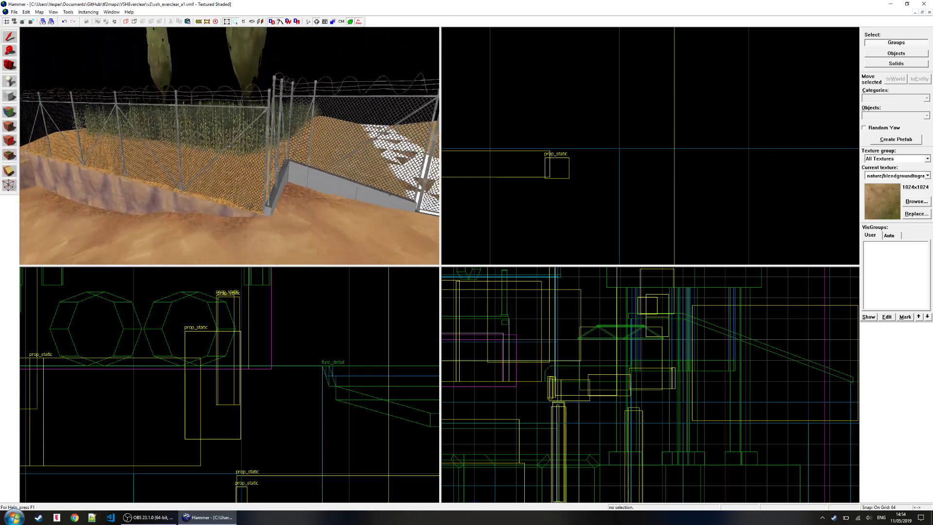
{"action": "key", "text": "w"}
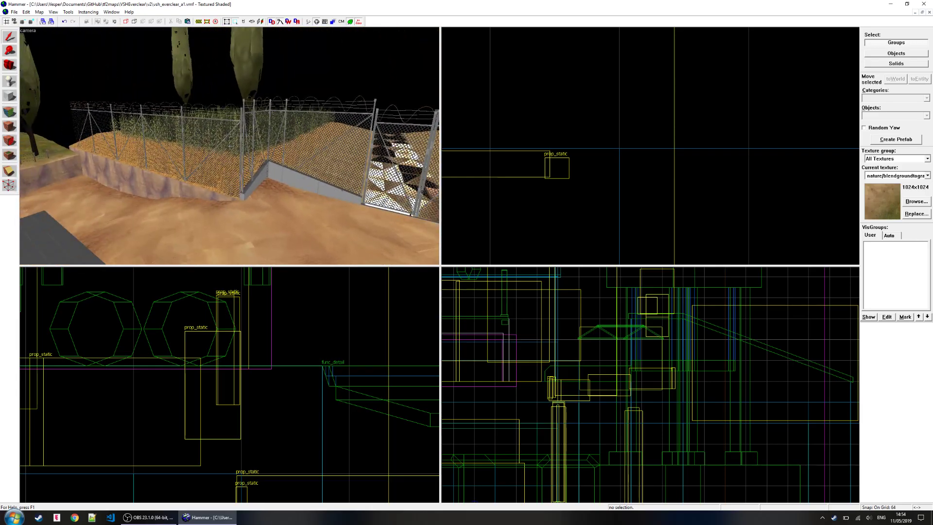
{"action": "key", "text": "w"}
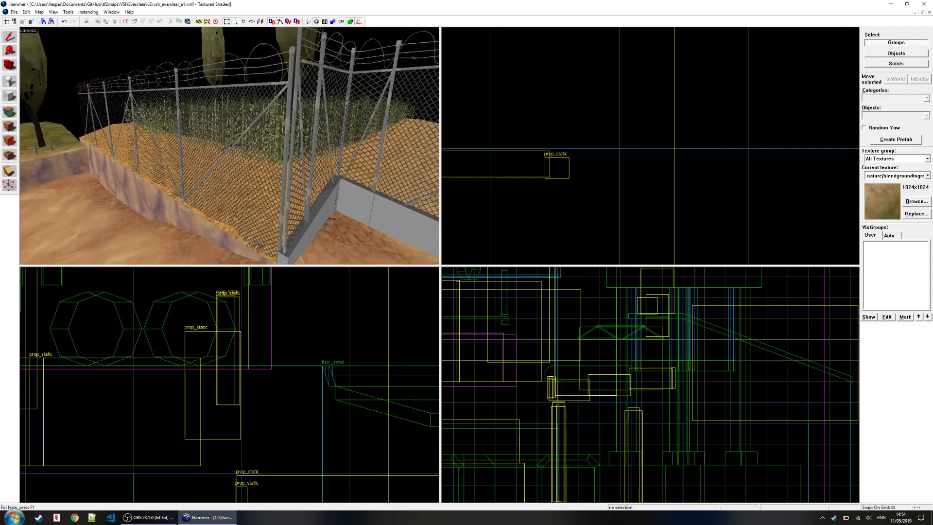
{"action": "key", "text": "w"}
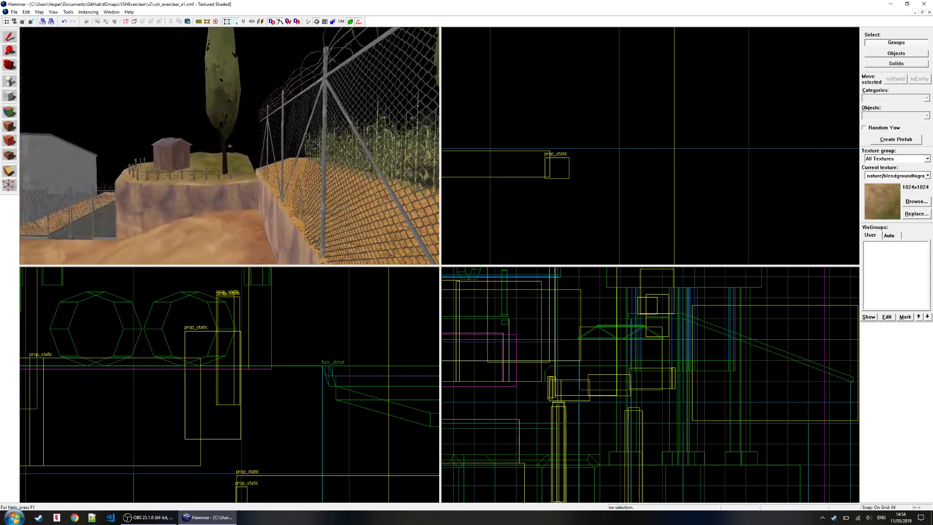
{"action": "key", "text": "w"}
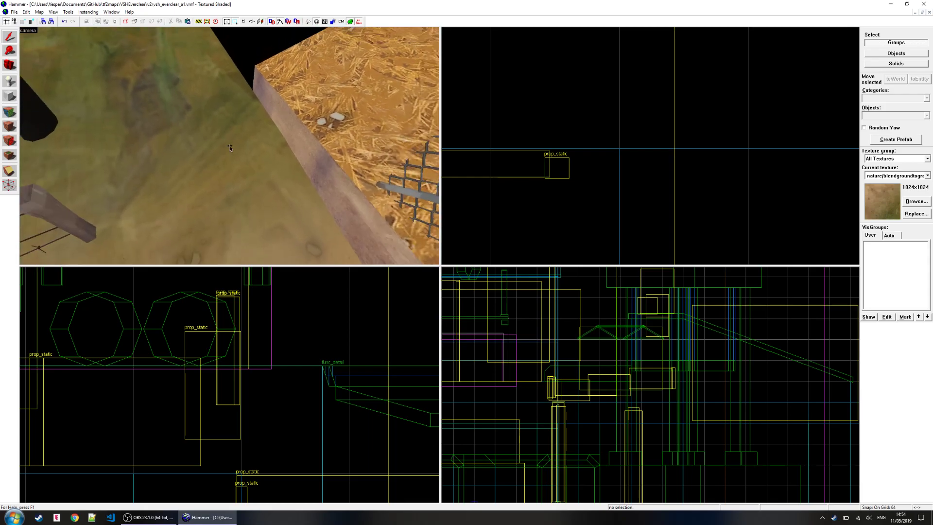
- Open face editing and select the six top ground faces of the hill around the shed and rocks
{"action": "key", "text": "z"}
{"action": "key", "text": "s"}
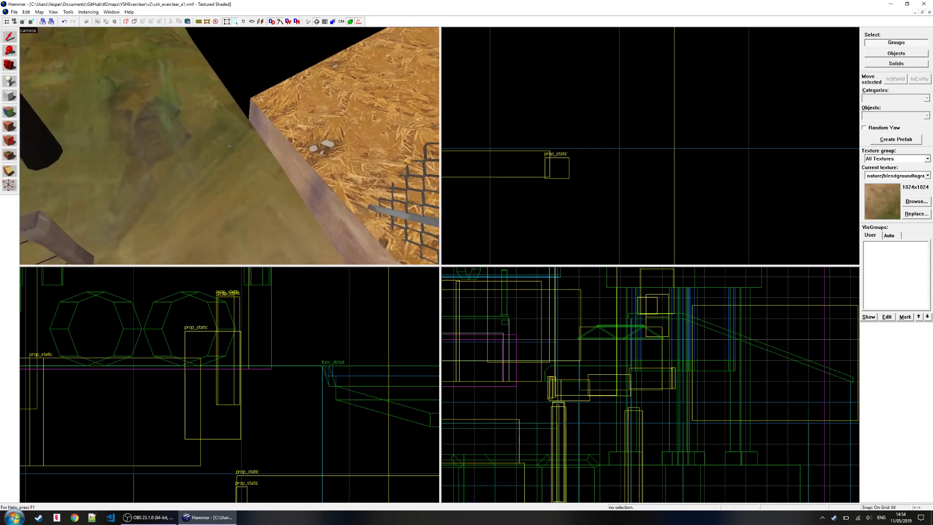
{"action": "key", "text": "a"}
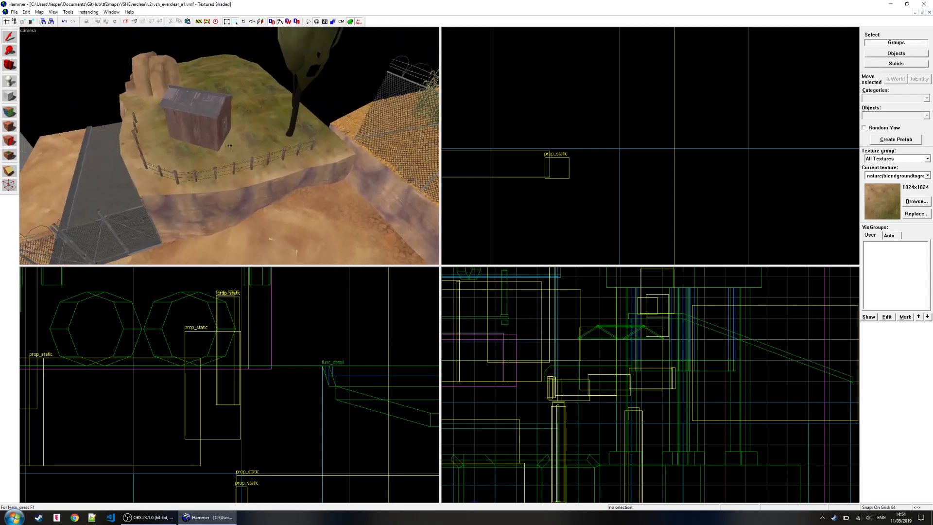
{"action": "key", "text": "d"}
{"action": "key", "text": "a"}
{"action": "key", "text": "z"}
{"action": "left_click", "coordinate": [10, 112]}
{"action": "left_click", "coordinate": [126, 114]}
{"action": "left_click", "coordinate": [154, 115], "text": "ctrl"}
{"action": "left_click", "coordinate": [185, 118], "text": "ctrl"}
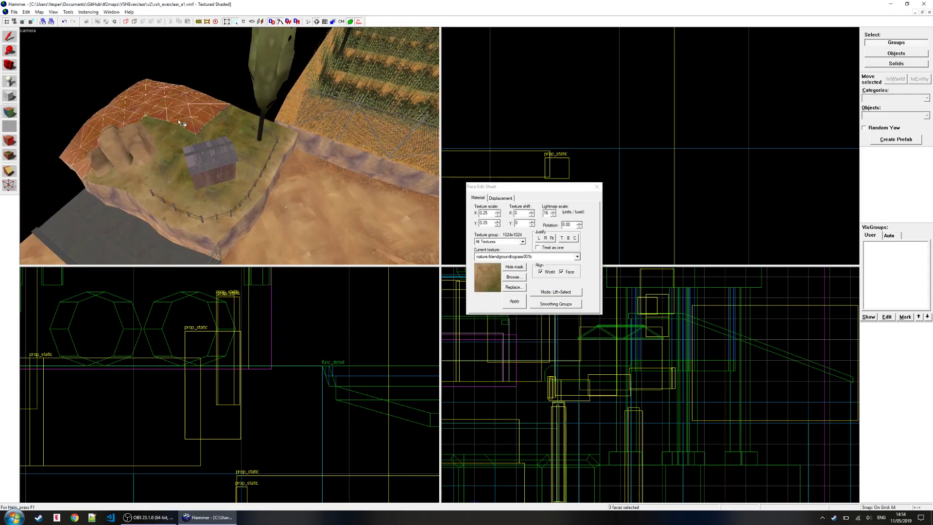
{"action": "left_click", "coordinate": [182, 185], "text": "ctrl"}
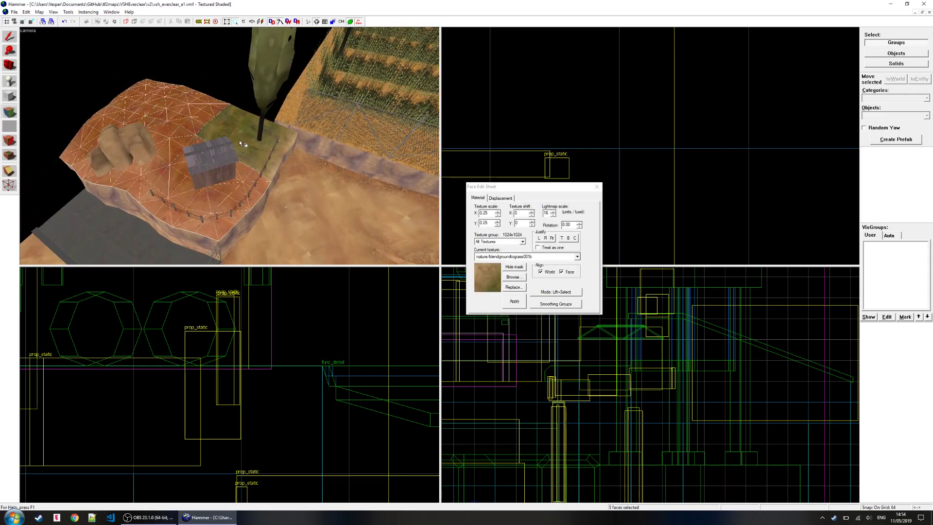
{"action": "left_click", "coordinate": [504, 197]}
{"action": "left_click", "coordinate": [504, 218]}
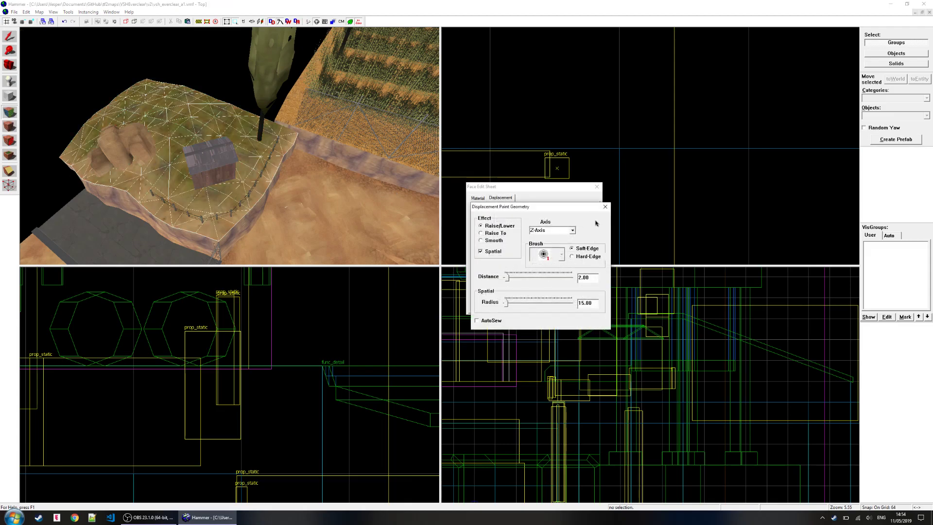
{"action": "left_click", "coordinate": [605, 207]}
{"action": "left_click", "coordinate": [482, 200]}
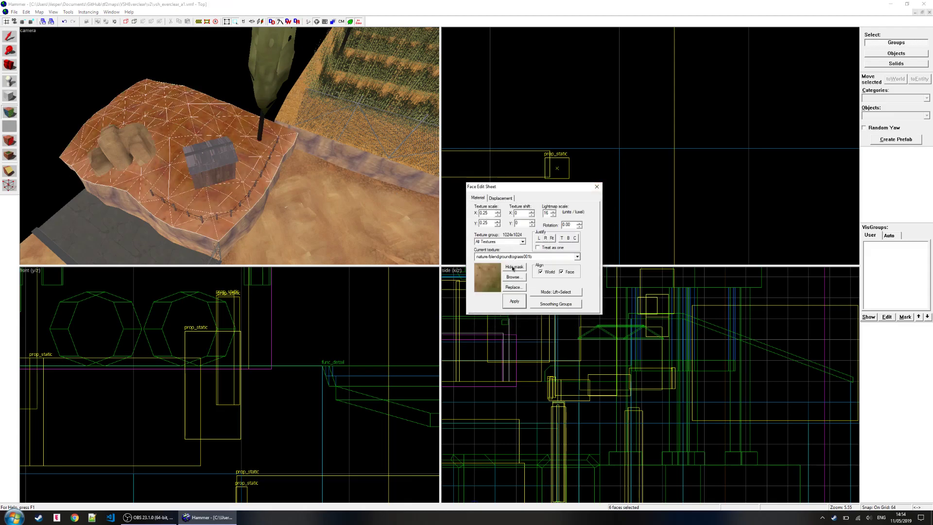
- Browse the nature textures and apply nature/blendgroundtograss007 to the selected hilltop faces
{"action": "left_click", "coordinate": [520, 281]}
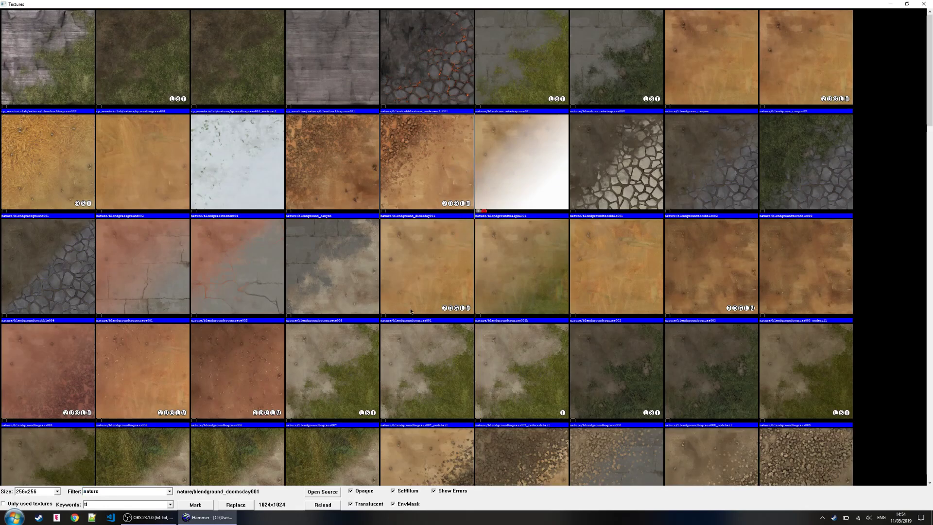
{"action": "left_click", "coordinate": [429, 372]}
{"action": "scroll", "coordinate": [430, 357], "scroll_direction": "down", "scroll_amount": 2}
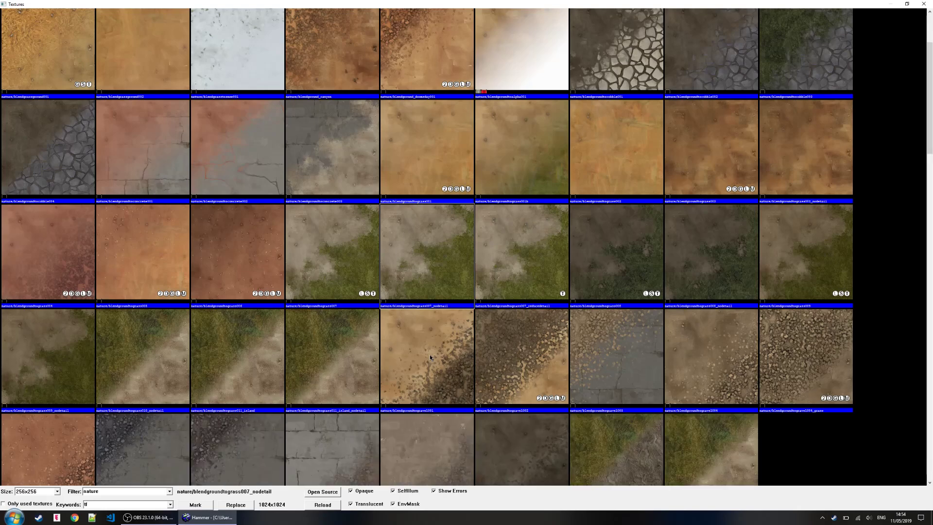
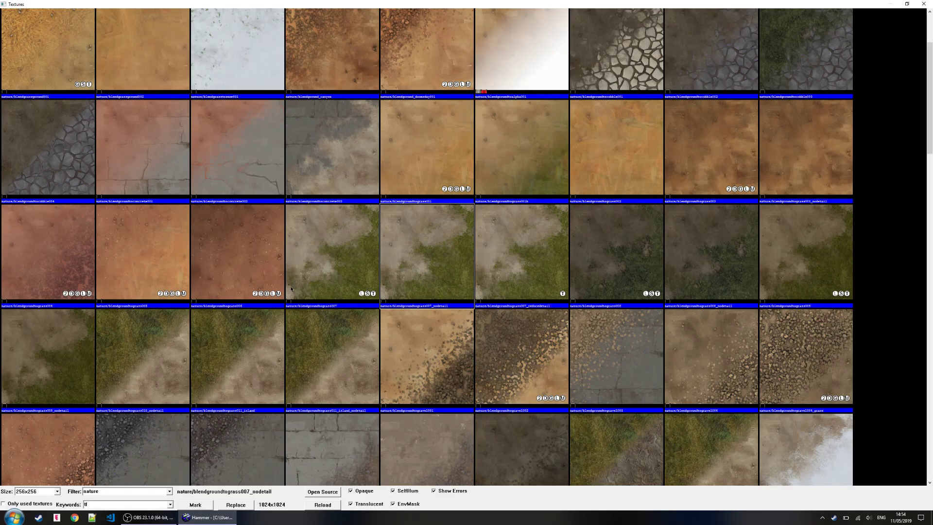
{"action": "left_click", "coordinate": [343, 260]}
{"action": "double_click", "coordinate": [344, 261]}
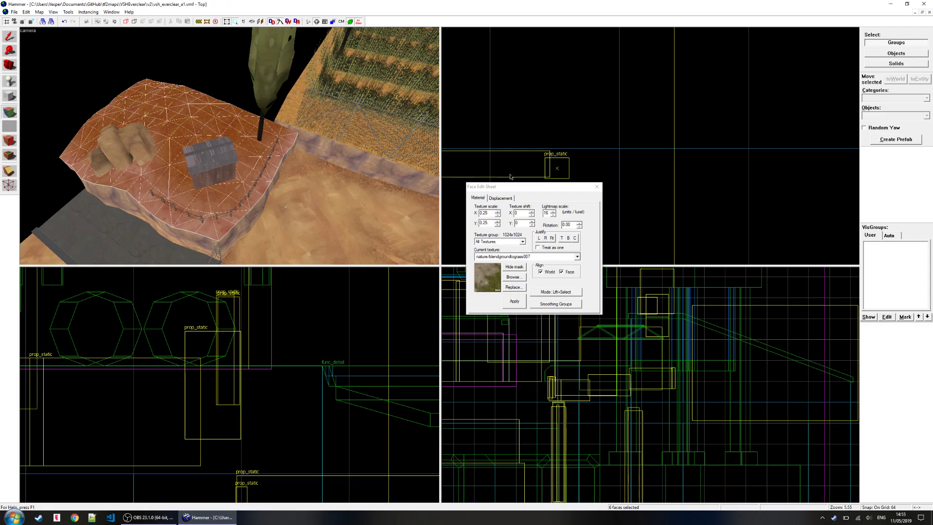
{"action": "left_click", "coordinate": [593, 188]}
- Reselect the hill's six top ground faces for texture editing
{"action": "key", "text": "z"}
{"action": "key", "text": "w"}
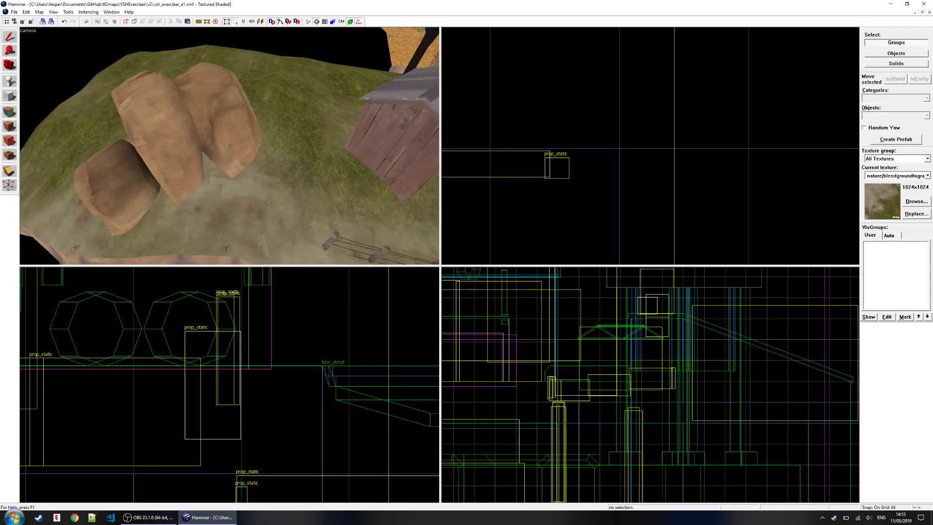
{"action": "key", "text": "d"}
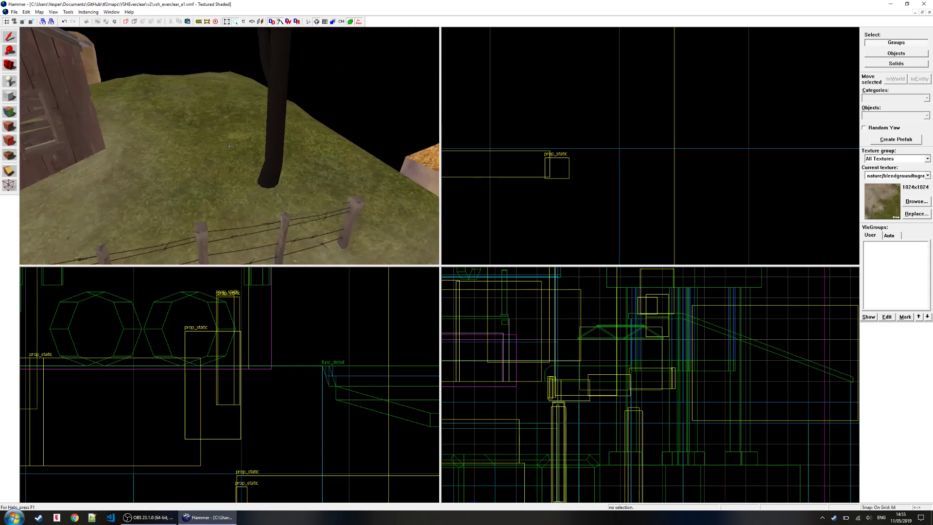
{"action": "key", "text": "s"}
{"action": "key", "text": "w"}
{"action": "key", "text": "z"}
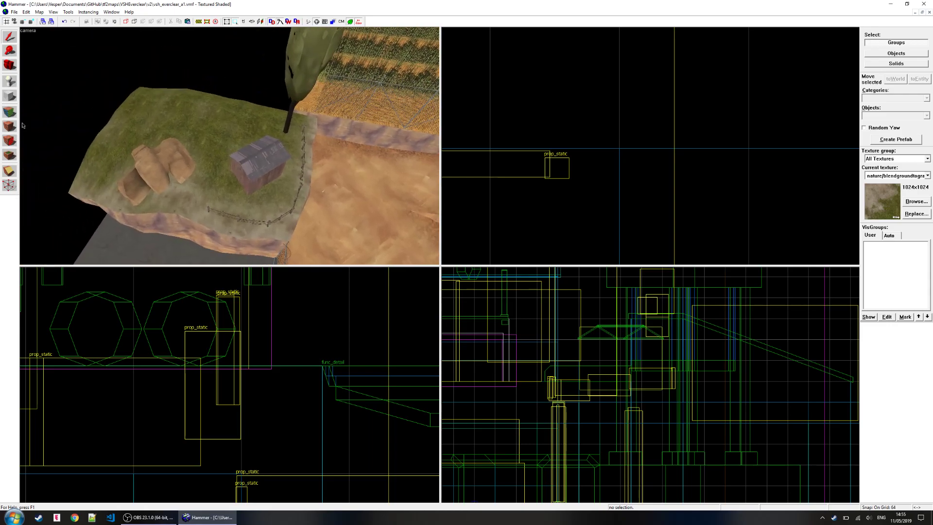
{"action": "left_click", "coordinate": [10, 126]}
{"action": "mouse_move", "coordinate": [140, 135]}
{"action": "left_mouse_down", "text": "ctrl"}
{"action": "mouse_move", "coordinate": [168, 113]}
{"action": "mouse_move", "coordinate": [233, 151]}
{"action": "left_mouse_up", "text": "ctrl"}
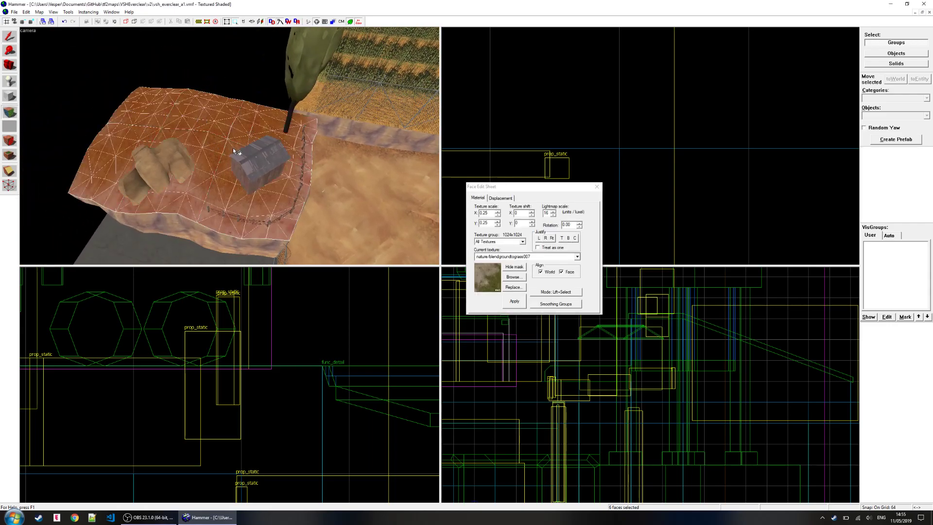
- Apply the nature/blendgroundtograss007_nodetail texture to the selected hilltop faces and close the face editor
{"action": "left_click", "coordinate": [499, 198]}
{"action": "left_click", "coordinate": [476, 198]}
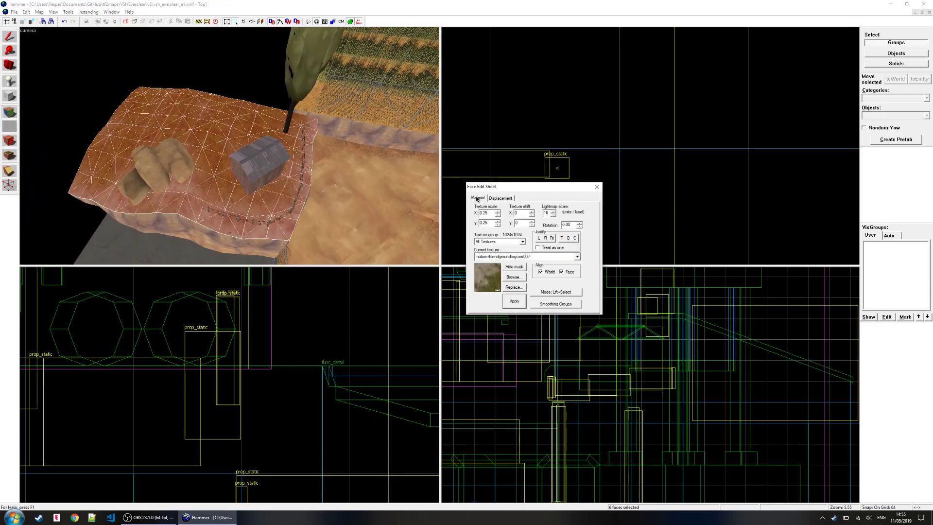
{"action": "left_click", "coordinate": [513, 276]}
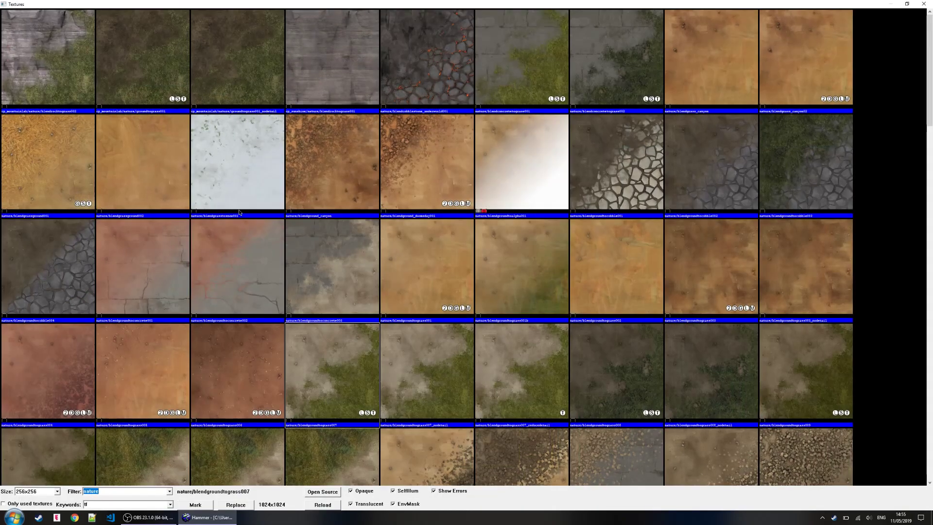
{"action": "scroll", "coordinate": [318, 259], "scroll_direction": "down", "scroll_amount": 4}
{"action": "scroll", "coordinate": [319, 263], "scroll_direction": "up", "scroll_amount": 2}
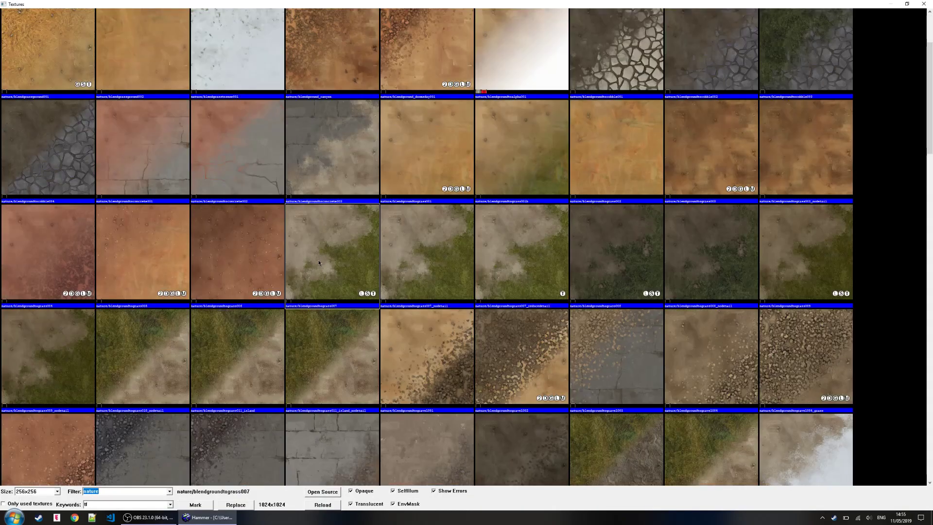
{"action": "double_click", "coordinate": [469, 291]}
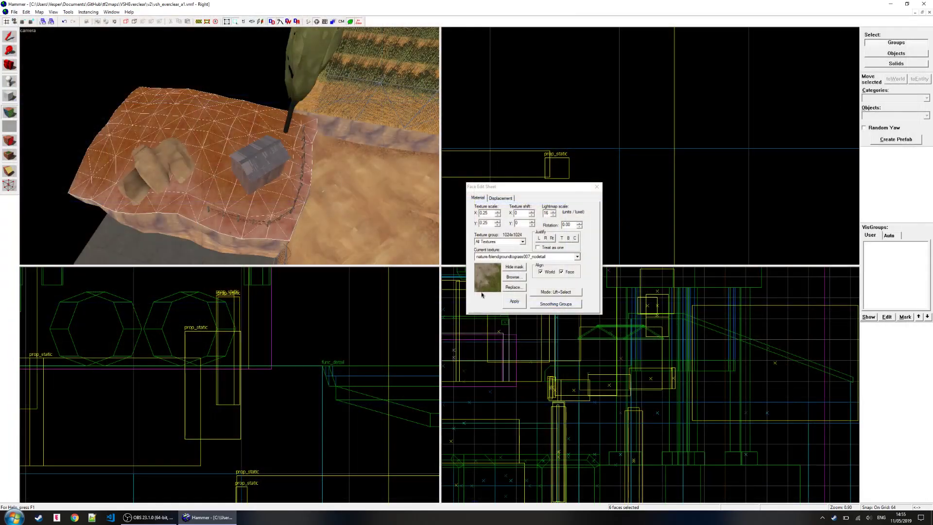
{"action": "left_click", "coordinate": [508, 305]}
{"action": "left_click", "coordinate": [596, 187]}
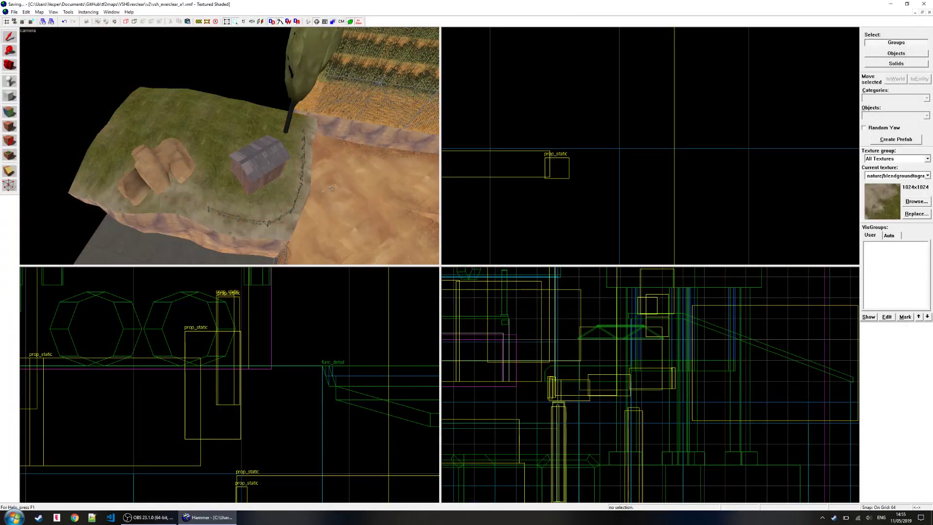
- Retexture the cliff faces below the hilltop's fence with nature/rockwall005
{"action": "key", "text": "z"}
{"action": "key", "text": "s"}
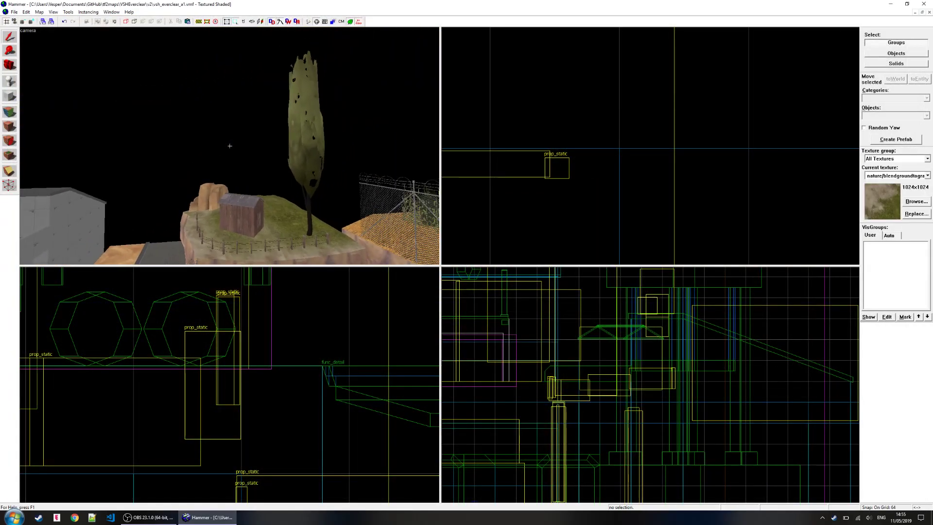
{"action": "key", "text": "w"}
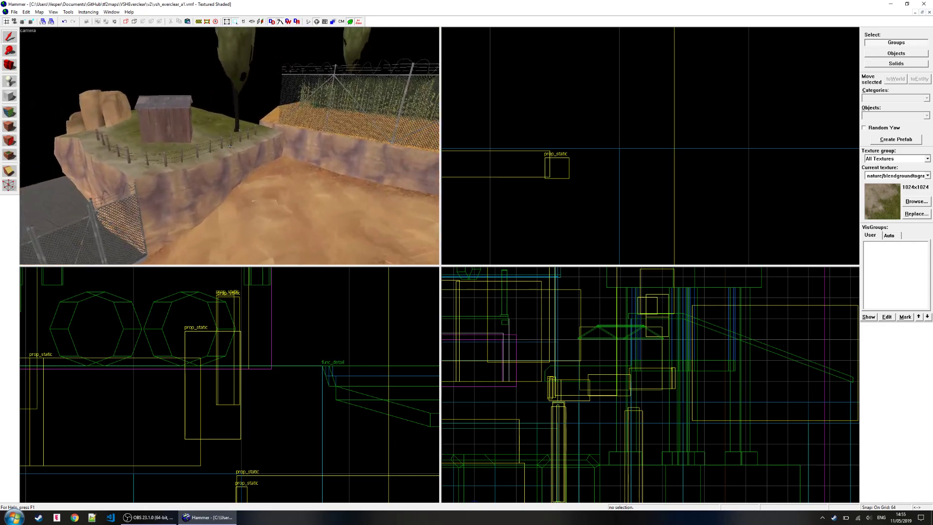
{"action": "key", "text": "z"}
{"action": "key", "text": "shift+a"}
{"action": "left_click", "coordinate": [171, 182]}
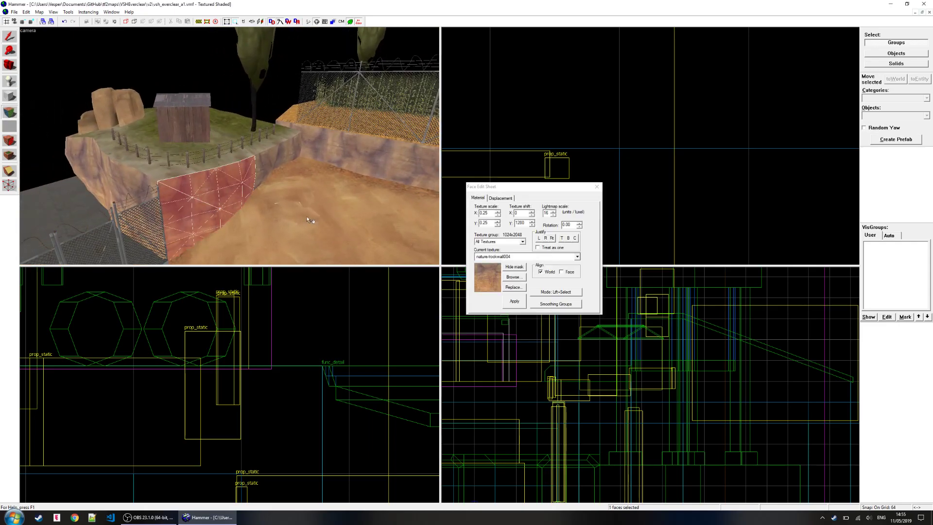
{"action": "left_click", "coordinate": [508, 278]}
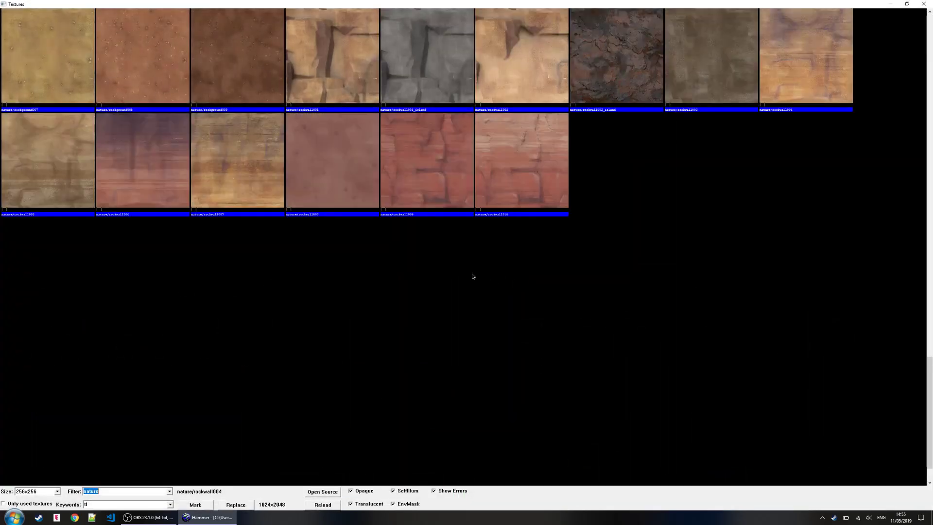
{"action": "left_click", "coordinate": [462, 188]}
{"action": "scroll", "coordinate": [460, 191], "scroll_direction": "up", "scroll_amount": 2}
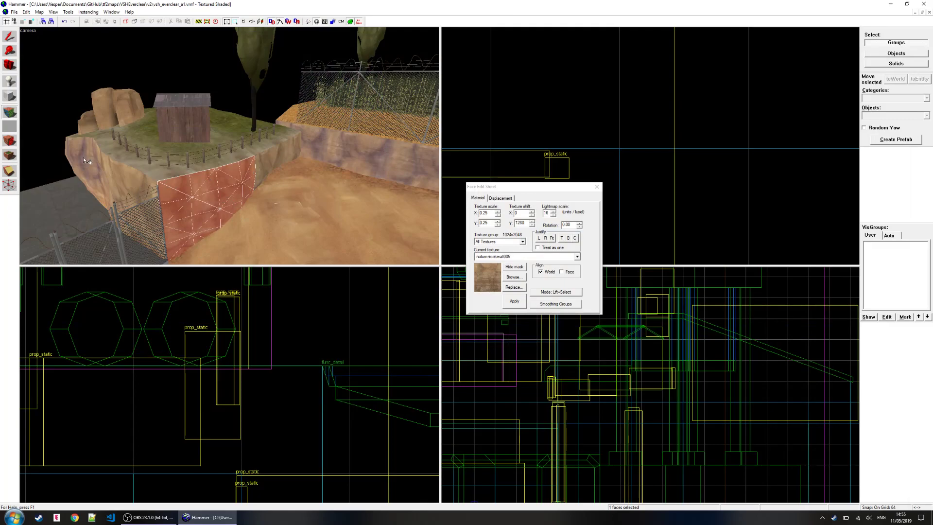
{"action": "left_click", "coordinate": [597, 187]}
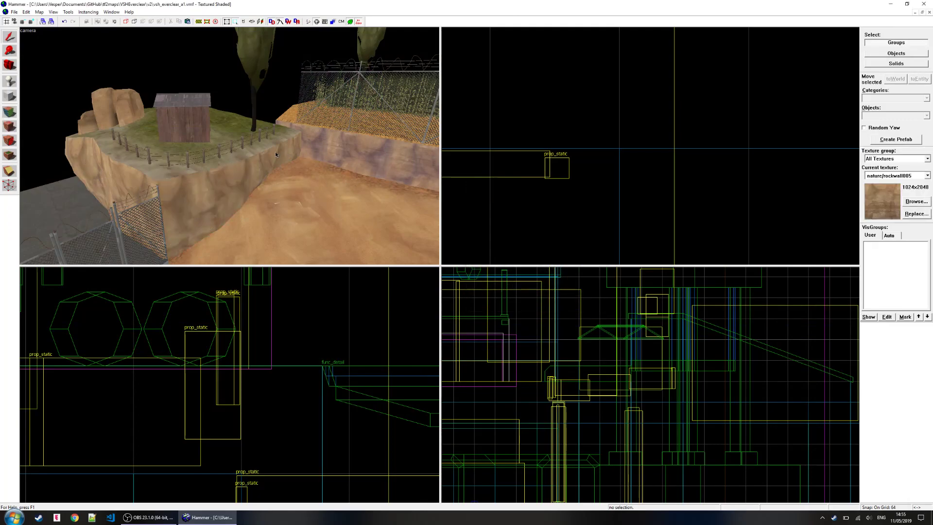
- Apply nature/rockwall005 to the cliff face joining the hill and to the long cliff wall below the cornfield
{"action": "key", "text": "z"}
{"action": "key", "text": "s"}
{"action": "key", "text": "w"}
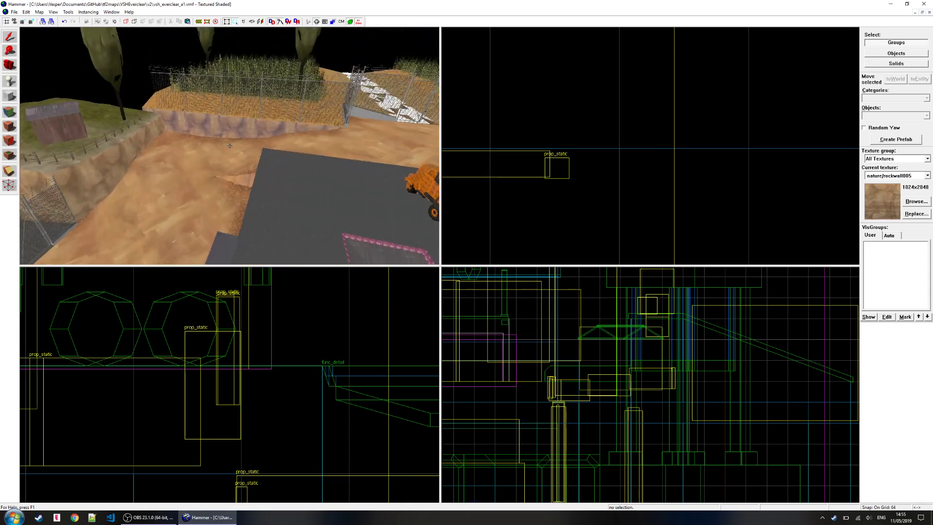
{"action": "key", "text": "z"}
{"action": "key", "text": "shift+a"}
{"action": "left_click", "coordinate": [163, 133]}
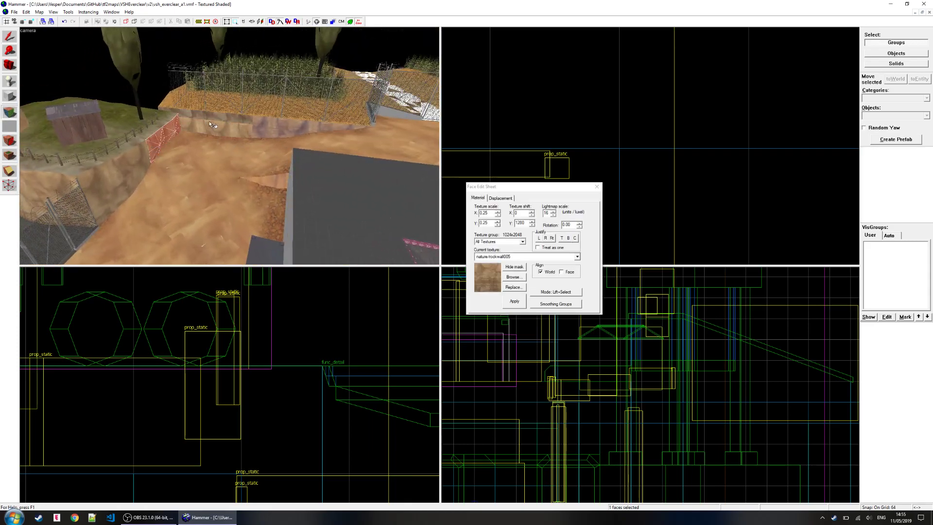
{"action": "left_click", "coordinate": [562, 240]}
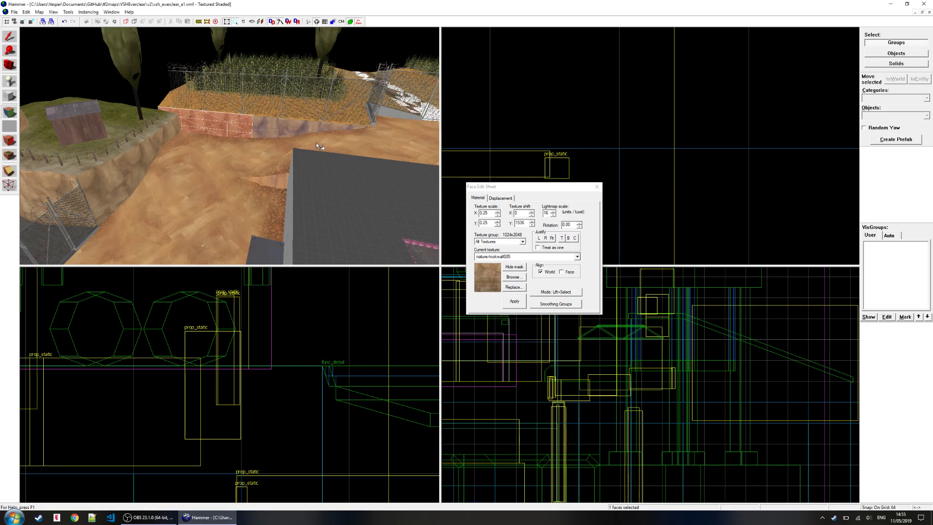
{"action": "right_click", "coordinate": [280, 128]}
{"action": "key", "text": "z"}
{"action": "key", "text": "z"}
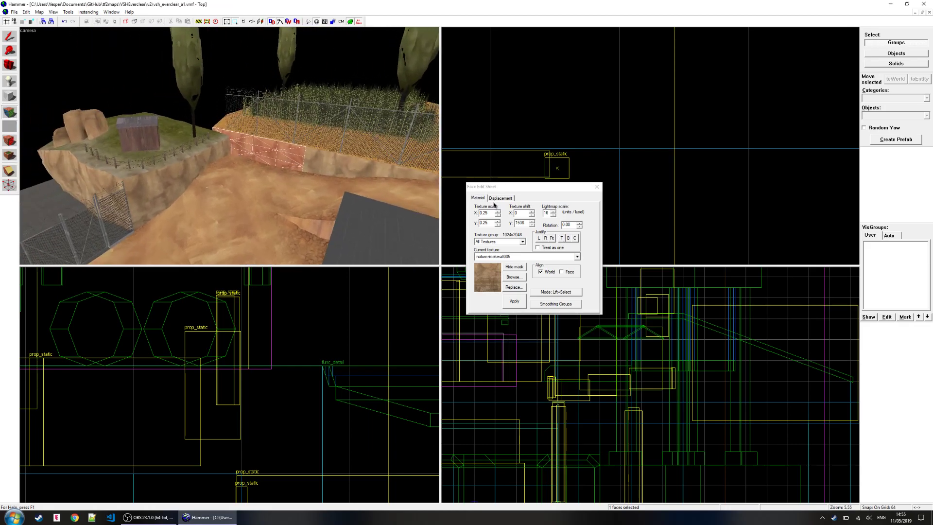
{"action": "left_click", "coordinate": [597, 186]}
- Examine the retextured hill and cliff walls from several angles around the cornfield and road
{"action": "key", "text": "z"}
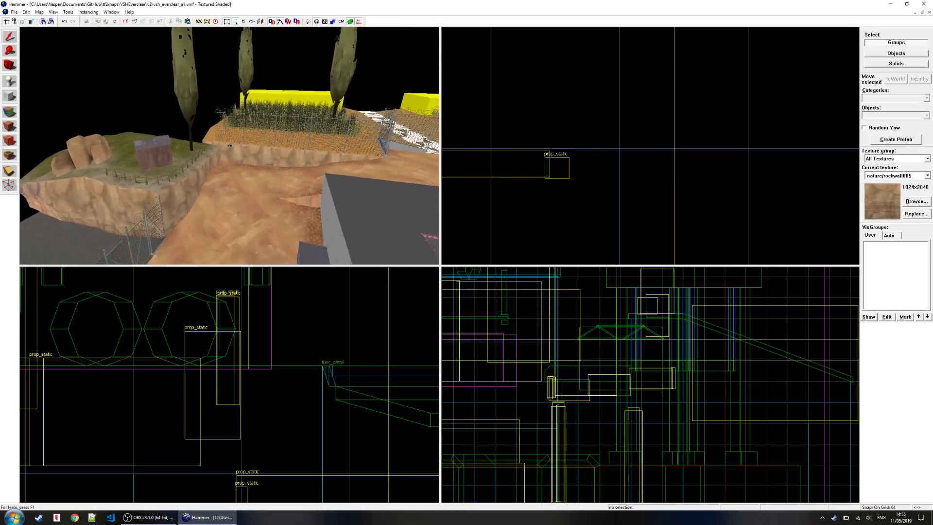
{"action": "key", "text": "d"}
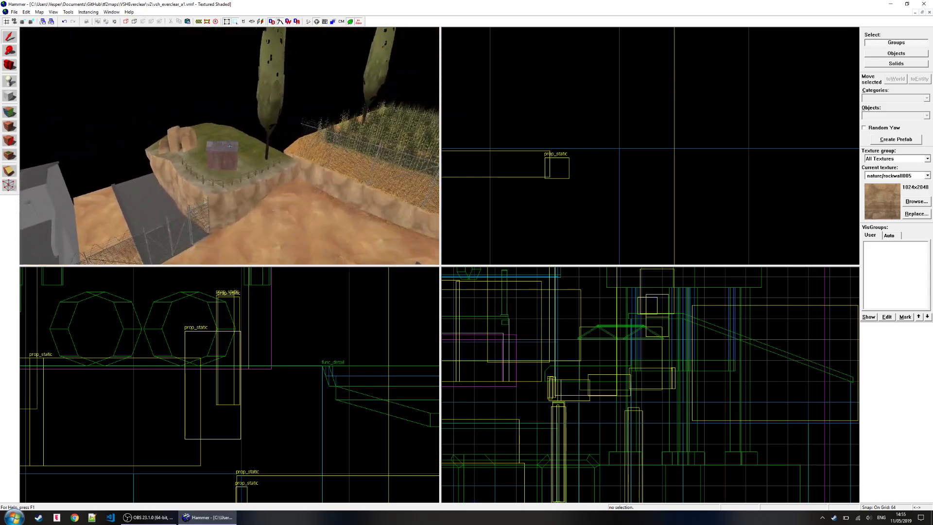
{"action": "key", "text": "s"}
{"action": "key", "text": "w"}
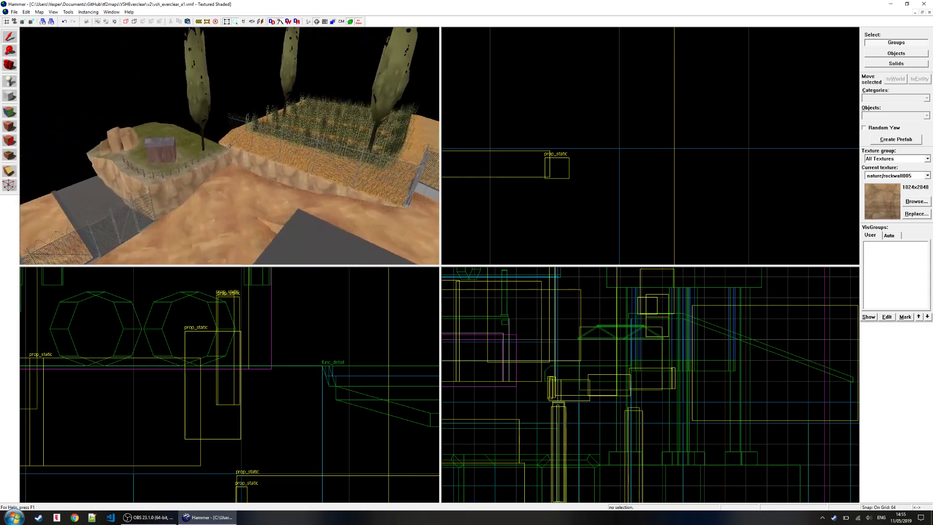
{"action": "key", "text": "a"}
{"action": "key", "text": "a"}
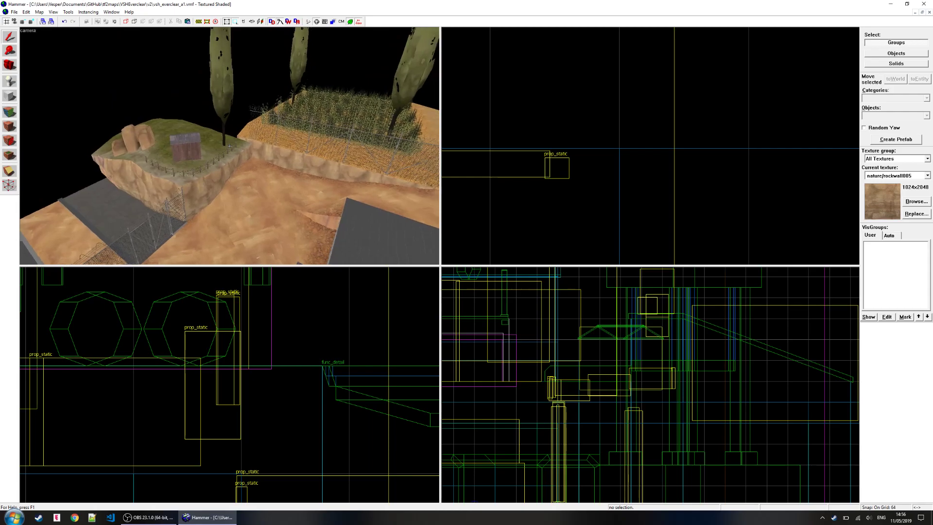
{"action": "key", "text": "w"}
{"action": "key", "text": "z"}
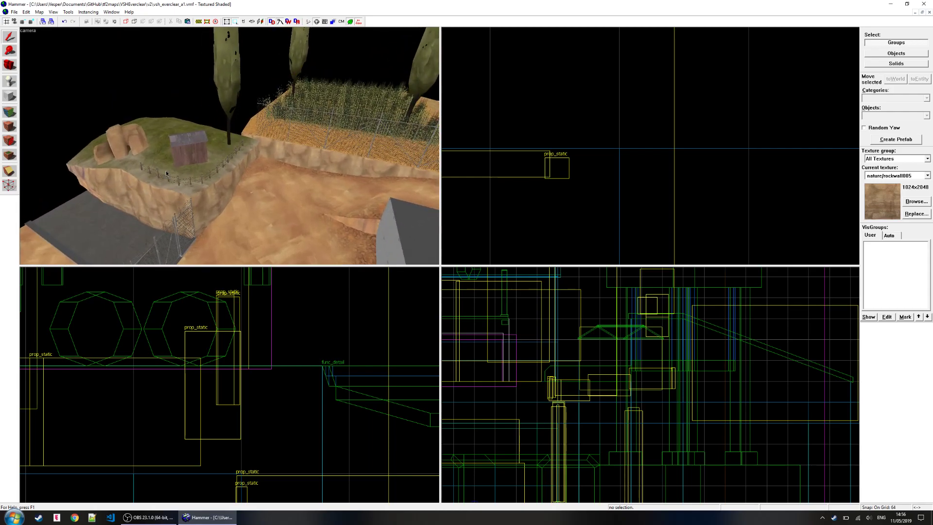
{"action": "left_click", "coordinate": [15, 113]}
{"action": "left_click", "coordinate": [109, 183]}
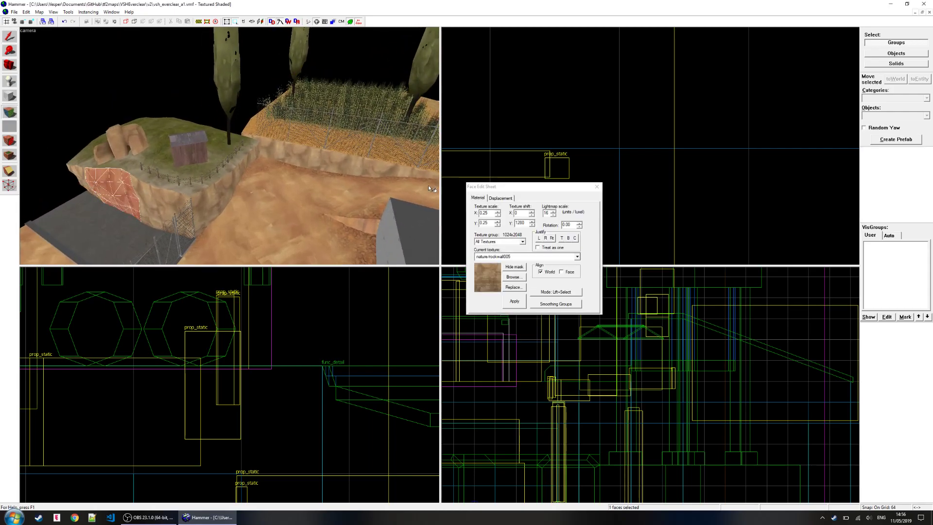
{"action": "left_click", "coordinate": [595, 187]}
- Examine how the retextured hill and its rock formation look beside the cornfield and road, from several heights and angles
{"action": "key", "text": "z"}
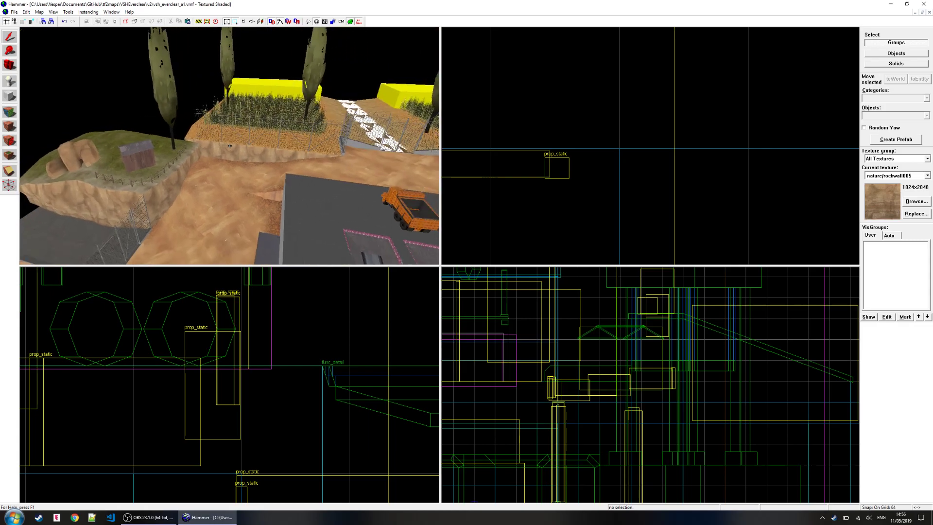
{"action": "key", "text": "w"}
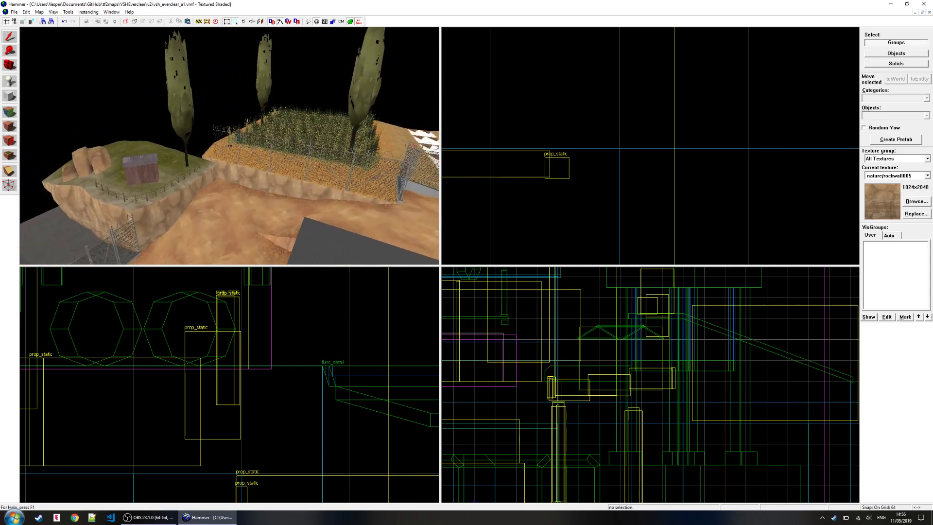
{"action": "key", "text": "w"}
{"action": "key", "text": "s"}
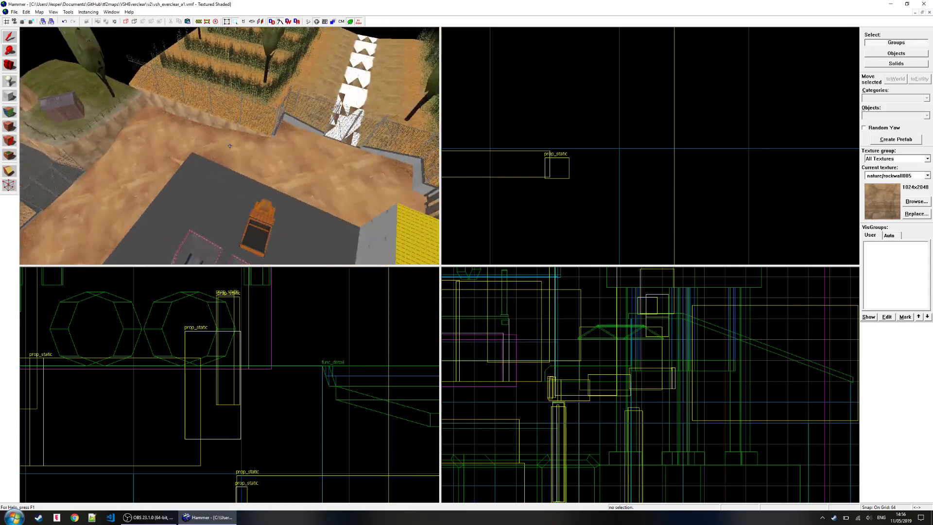
{"action": "key", "text": "s"}
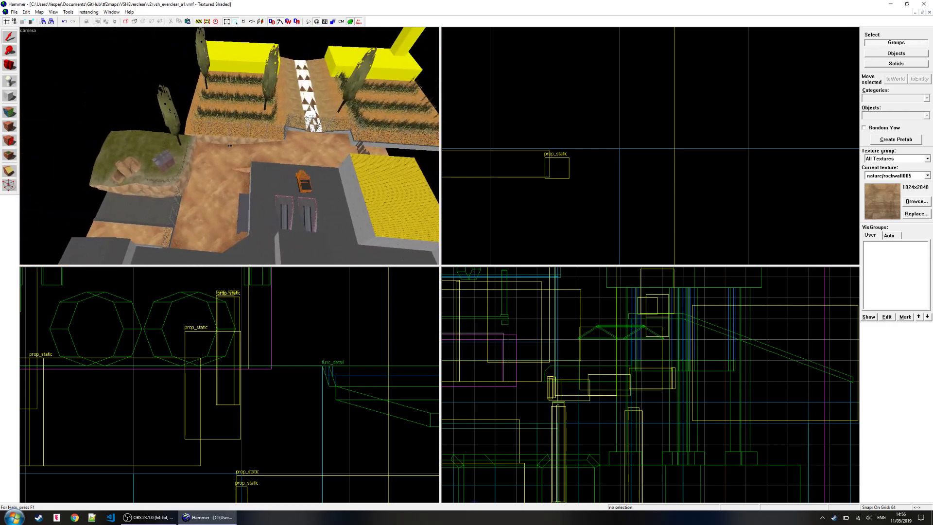
{"action": "key", "text": "w"}
{"action": "key", "text": "w"}
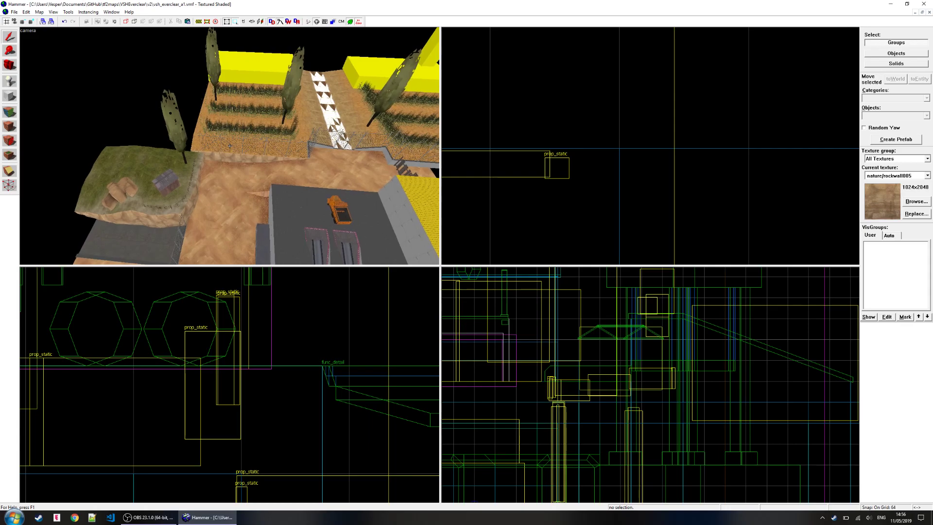
{"action": "key", "text": "w"}
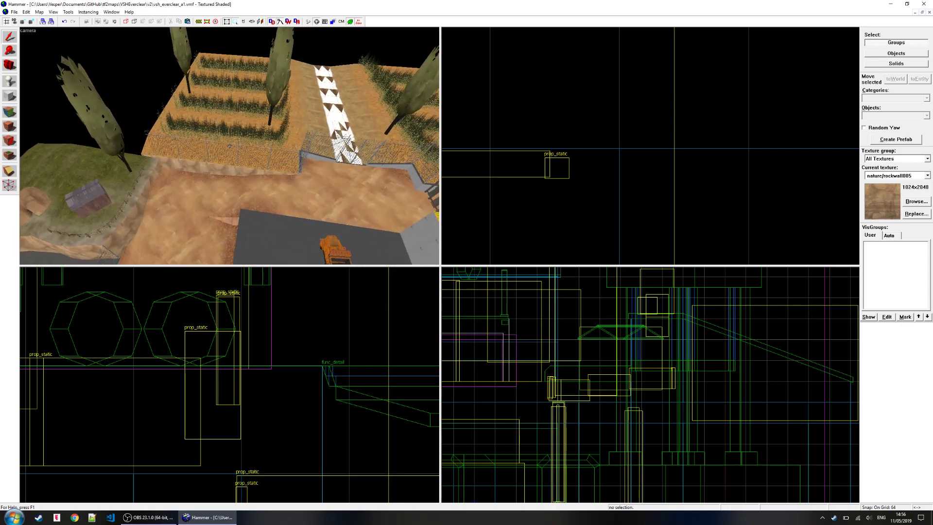
{"action": "key", "text": "w"}
{"action": "key", "text": "s"}
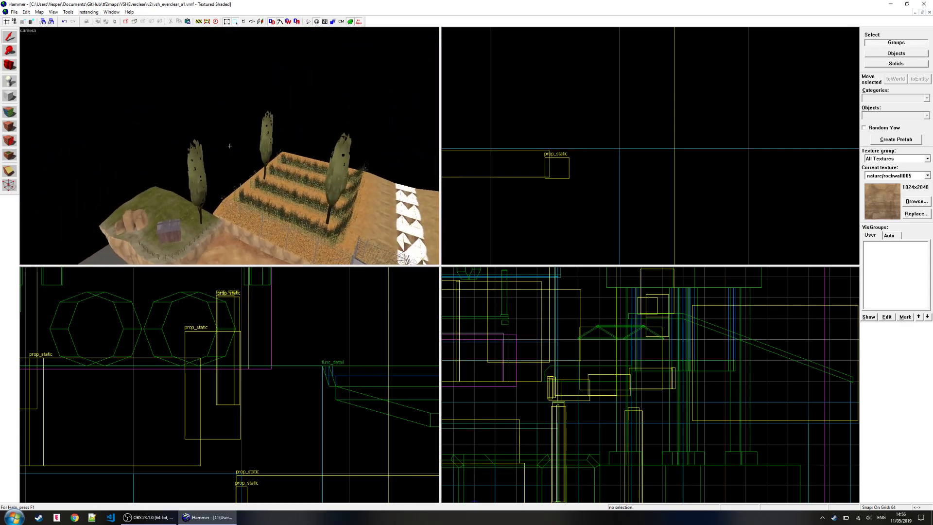
{"action": "key", "text": "s"}
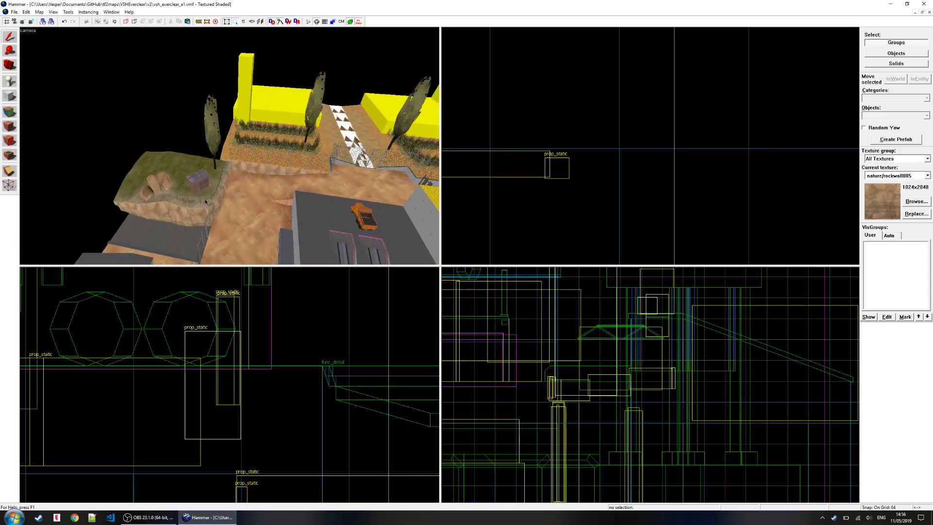
{"action": "key", "text": "w"}
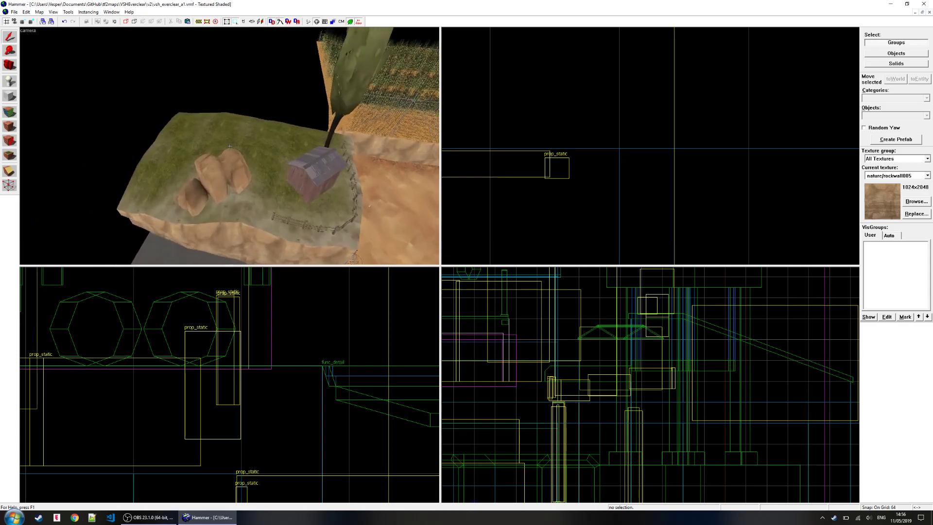
- Try to give the hilltop rock prop a different skin by previewing its skins in the model browser and applying skin 3
{"action": "left_click", "coordinate": [224, 181]}
{"action": "key", "text": "alt+Return"}
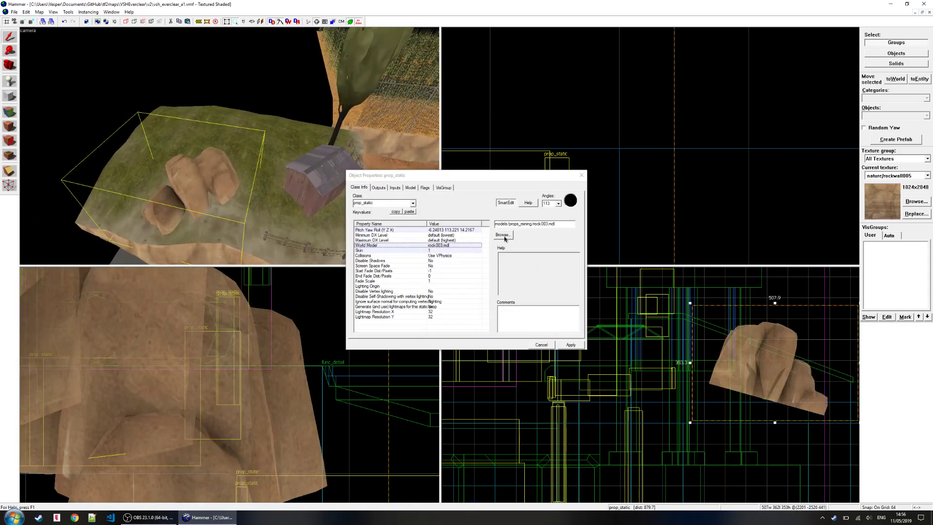
{"action": "left_click", "coordinate": [467, 251]}
{"action": "left_click", "coordinate": [465, 245]}
{"action": "left_click", "coordinate": [505, 235]}
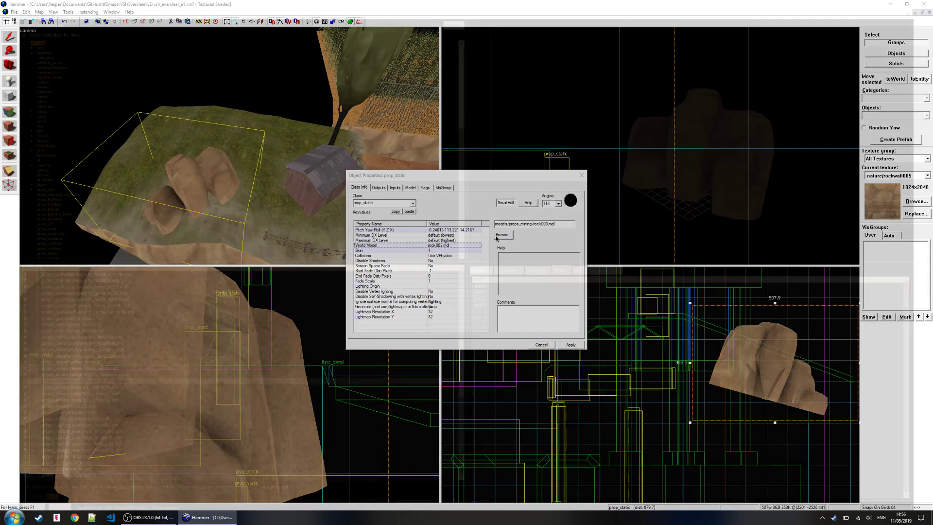
{"action": "left_click", "coordinate": [491, 288]}
{"action": "left_click", "coordinate": [487, 295]}
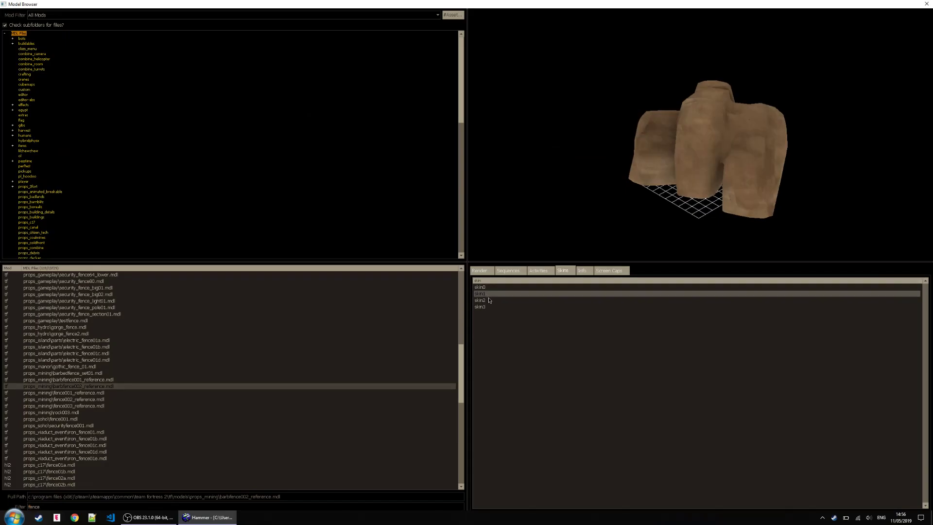
{"action": "left_click", "coordinate": [489, 300]}
{"action": "left_click", "coordinate": [489, 307]}
{"action": "key", "text": "Return"}
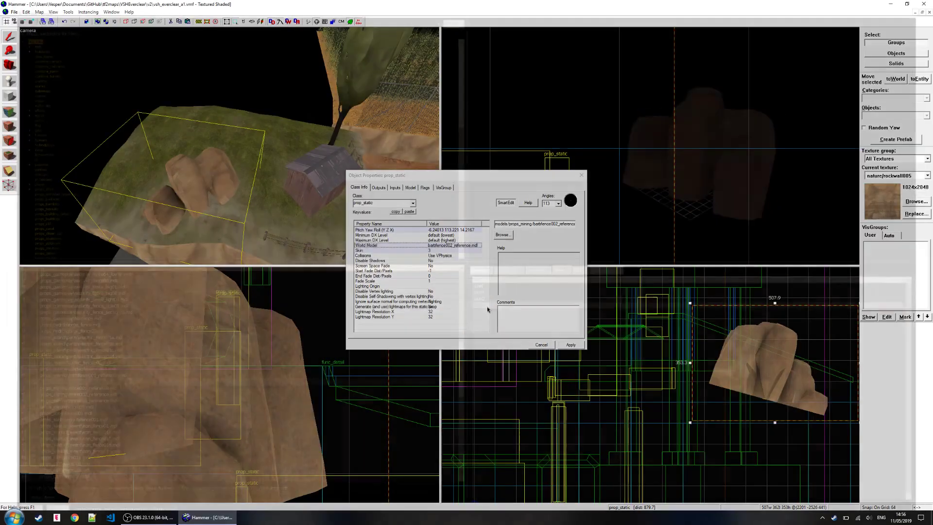
{"action": "left_click", "coordinate": [569, 345]}
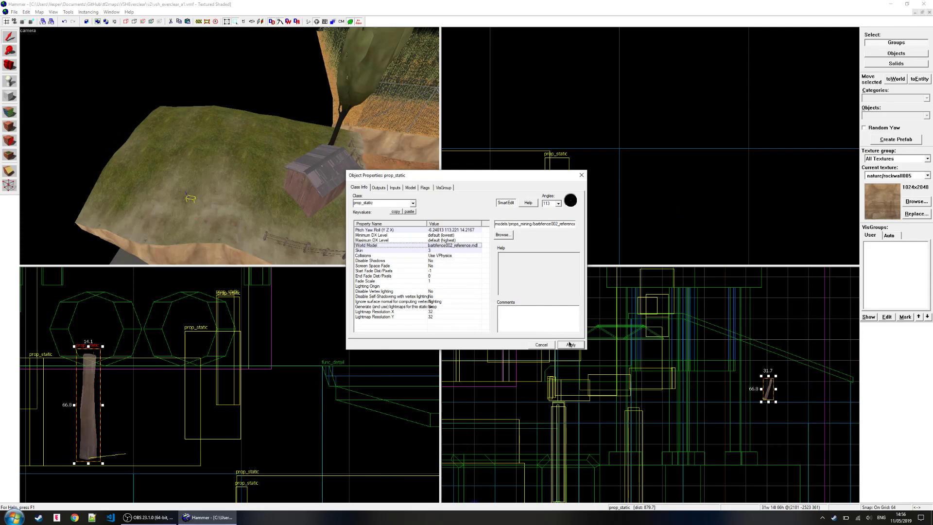
- Reopen the model browser for the selected hilltop prop and filter the models by "rock"
{"action": "key", "text": "z"}
{"action": "key", "text": "w"}
{"action": "key", "text": "z"}
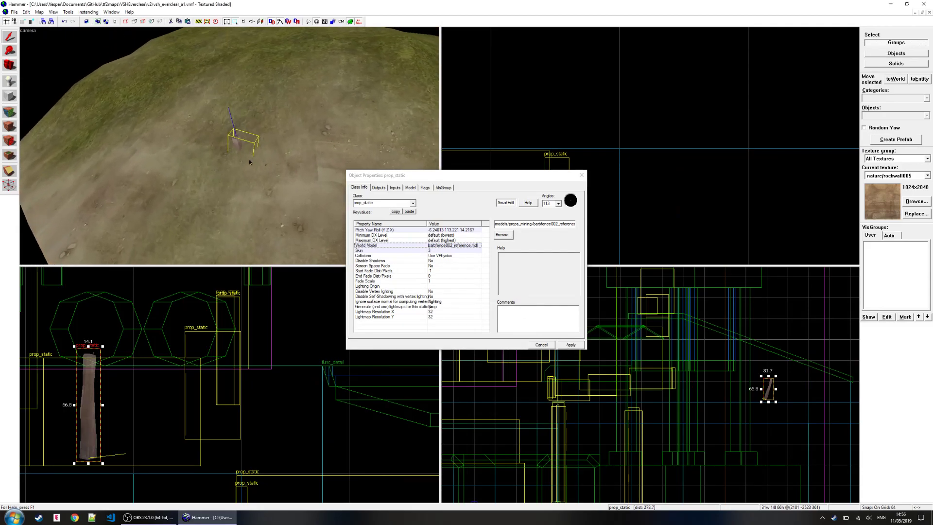
{"action": "left_click", "coordinate": [503, 237]}
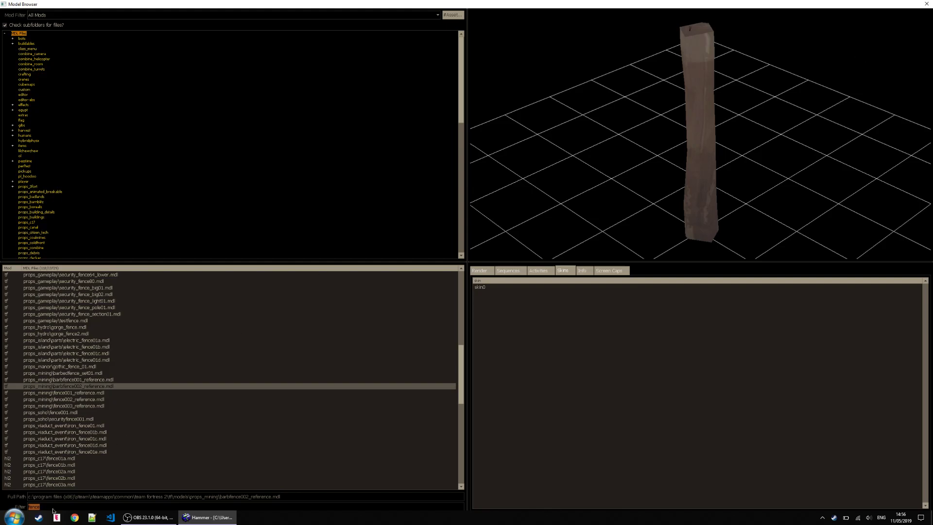
{"action": "left_click", "coordinate": [931, 2]}
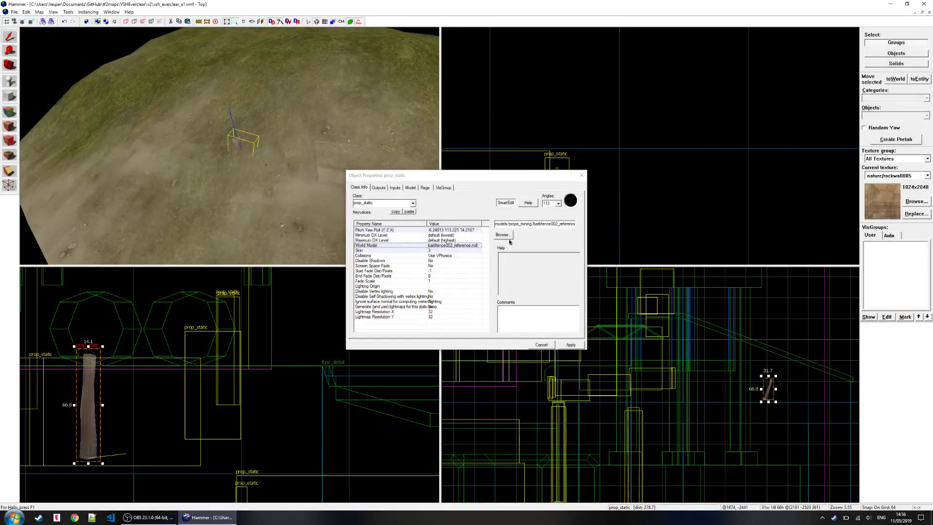
{"action": "left_click", "coordinate": [502, 235]}
{"action": "type", "text": "ROCK"}
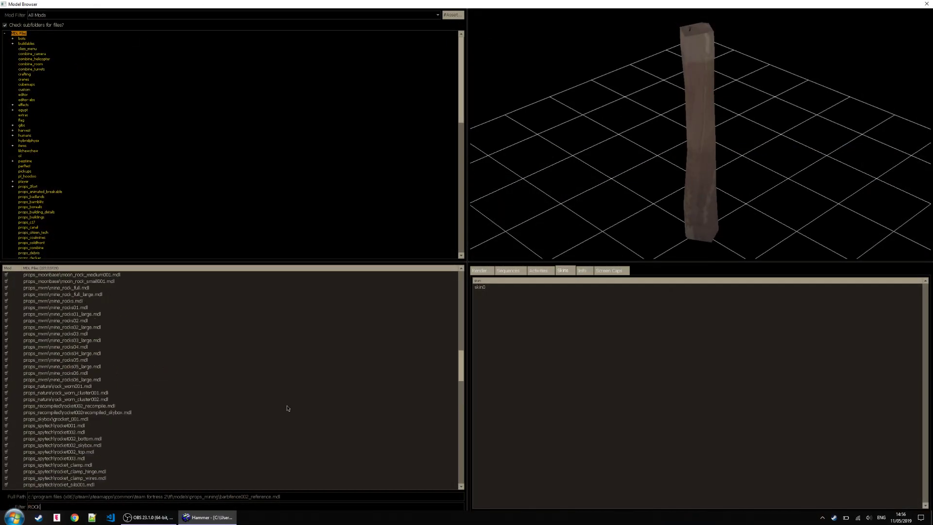
{"action": "scroll", "coordinate": [287, 408], "scroll_direction": "up", "scroll_amount": 9}
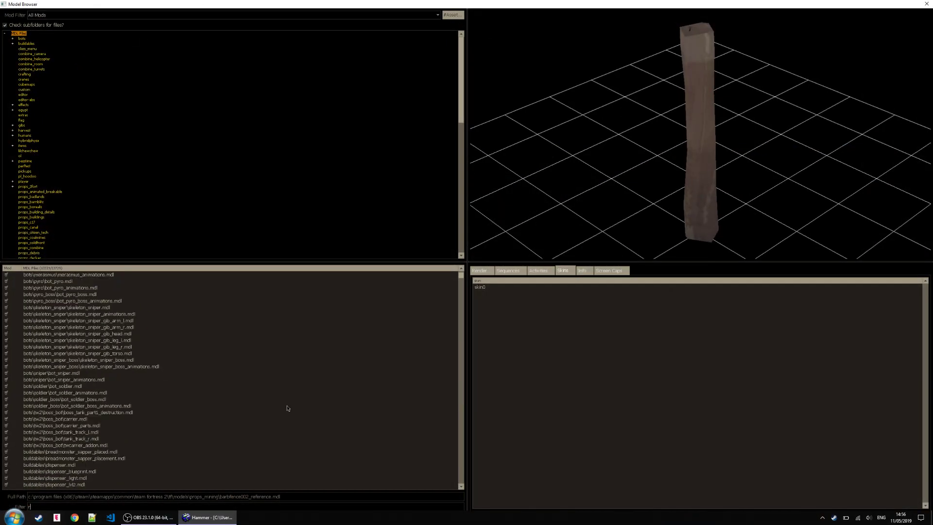
{"action": "scroll", "coordinate": [116, 381], "scroll_direction": "up", "scroll_amount": 12}
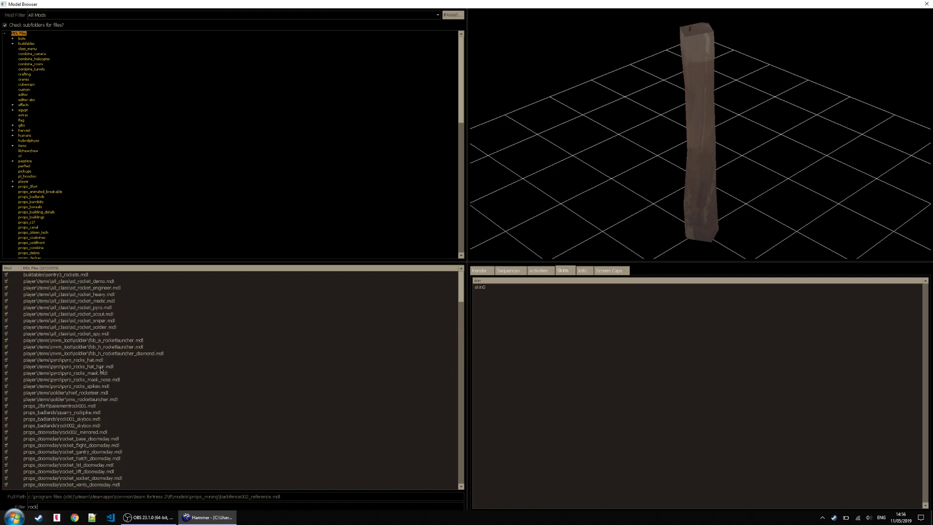
- Set the hilltop prop's model to props_mining/rock003.mdl with skin 3 and apply it
{"action": "scroll", "coordinate": [81, 435], "scroll_direction": "down", "scroll_amount": 12}
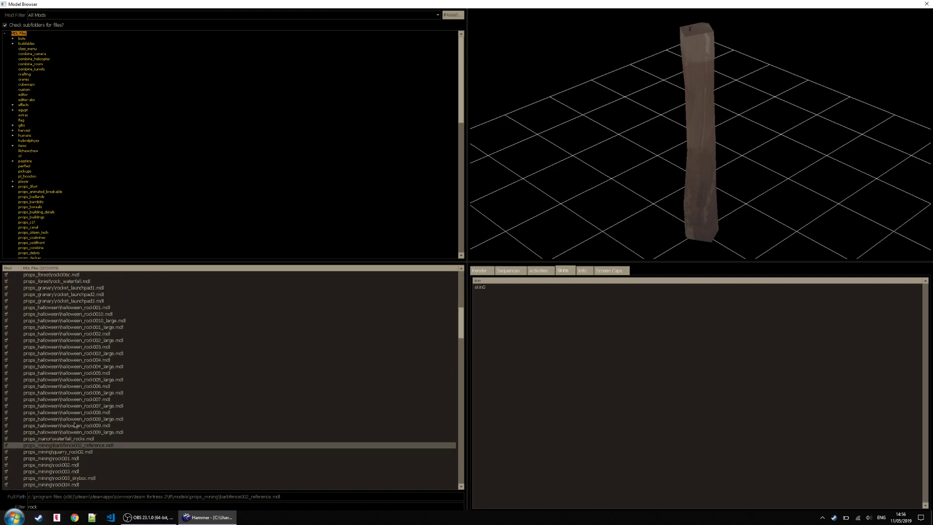
{"action": "left_click", "coordinate": [74, 425]}
{"action": "left_click", "coordinate": [74, 419]}
{"action": "left_click", "coordinate": [76, 425]}
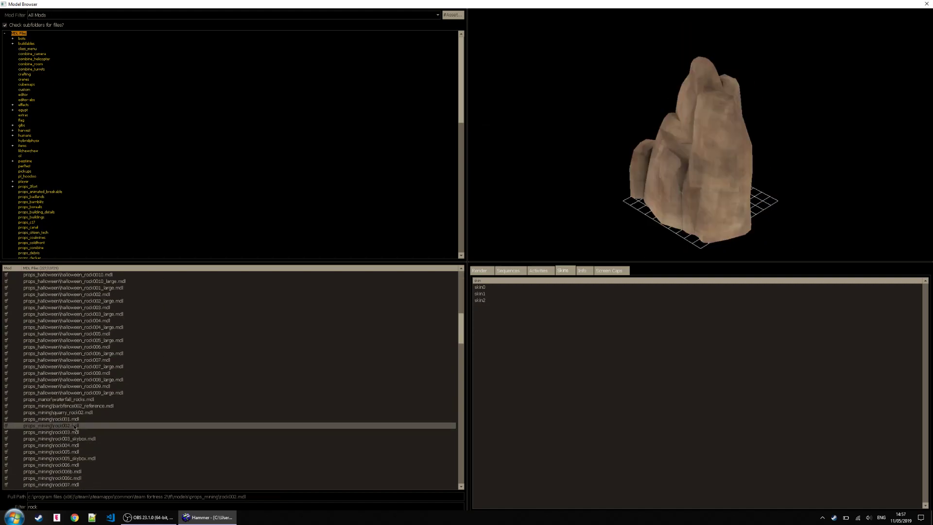
{"action": "key", "text": "Down"}
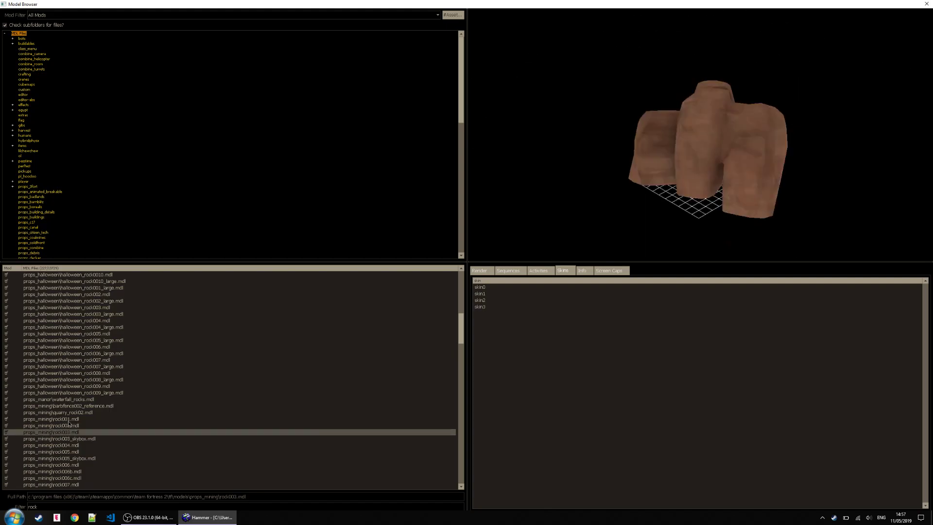
{"action": "left_click", "coordinate": [494, 308]}
{"action": "key", "text": "Return"}
{"action": "left_click", "coordinate": [572, 344]}
{"action": "left_click", "coordinate": [298, 221]}
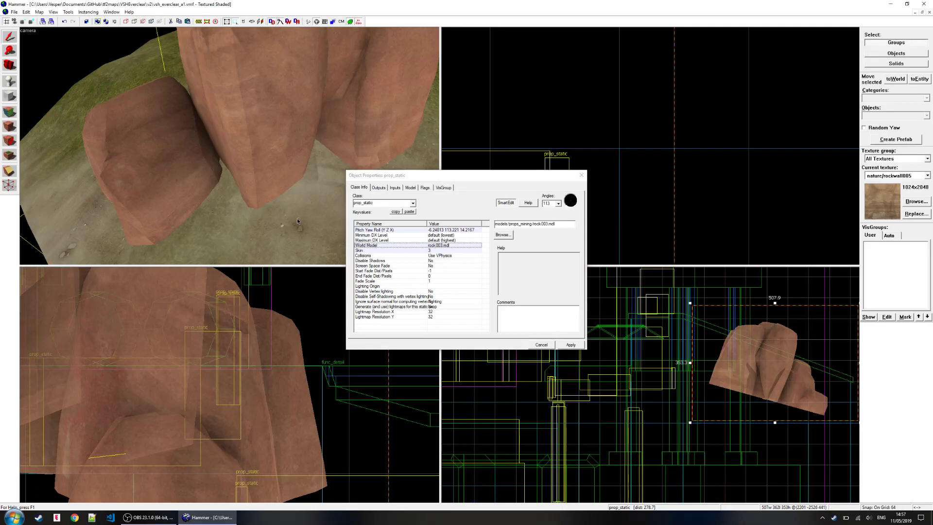
- Close the rock prop's properties and compare its colour with the grass and the cliff below from several angles
{"action": "key", "text": "z"}
{"action": "key", "text": "s"}
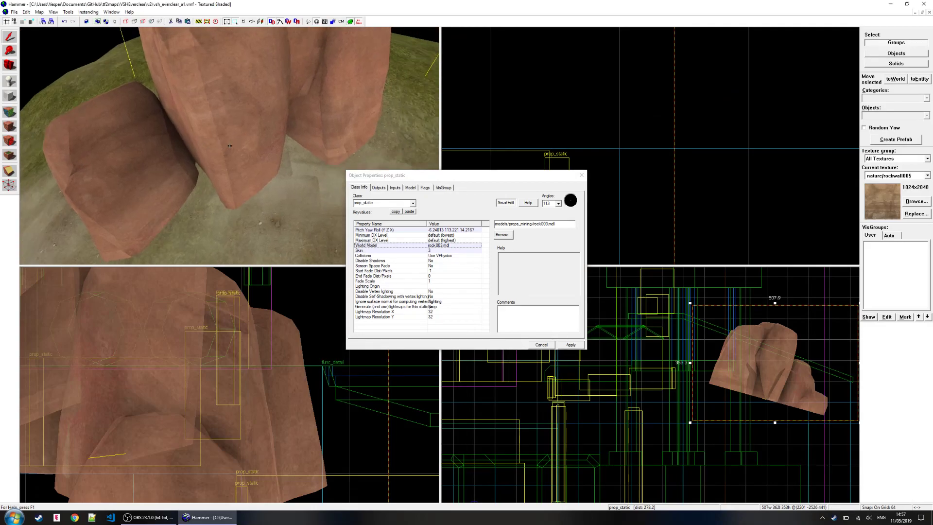
{"action": "key", "text": "a"}
{"action": "key", "text": "z"}
{"action": "left_click", "coordinate": [587, 174]}
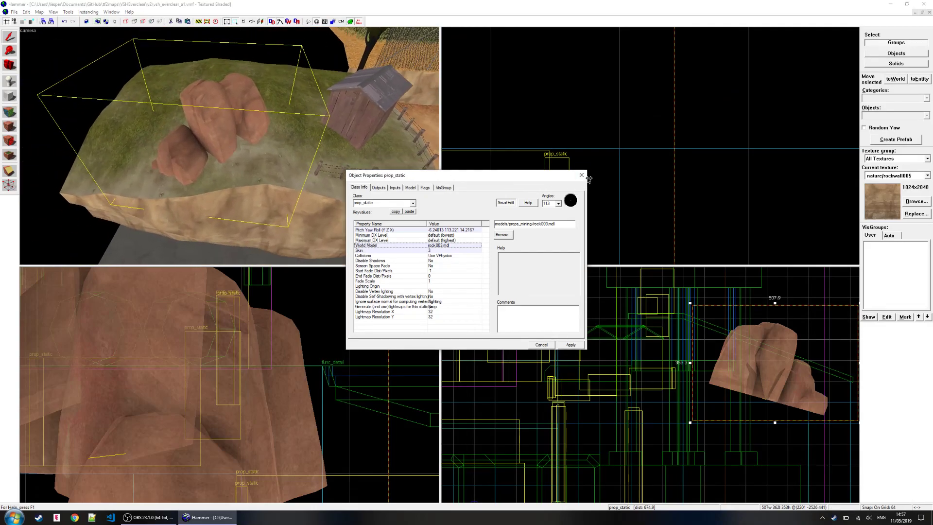
{"action": "left_click", "coordinate": [581, 175]}
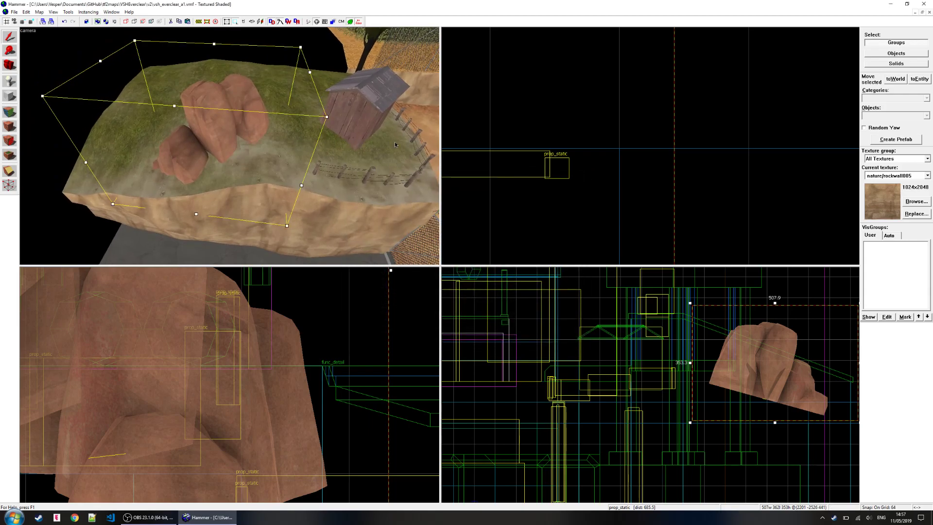
{"action": "key", "text": "z"}
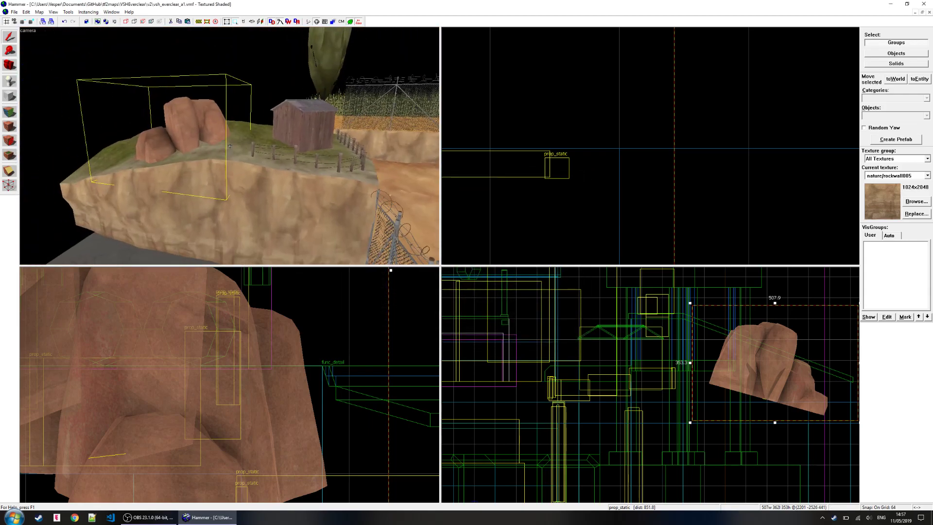
{"action": "left_click", "coordinate": [17, 117]}
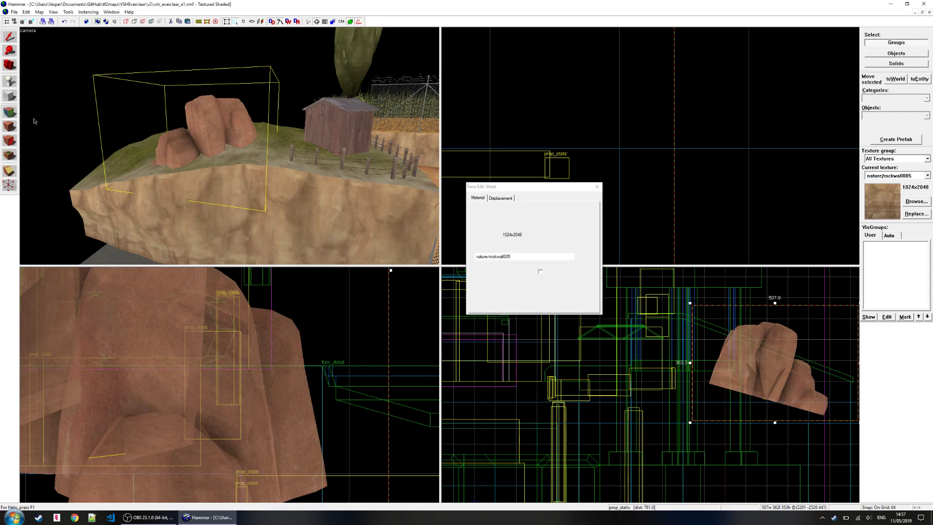
{"action": "left_click", "coordinate": [597, 187]}
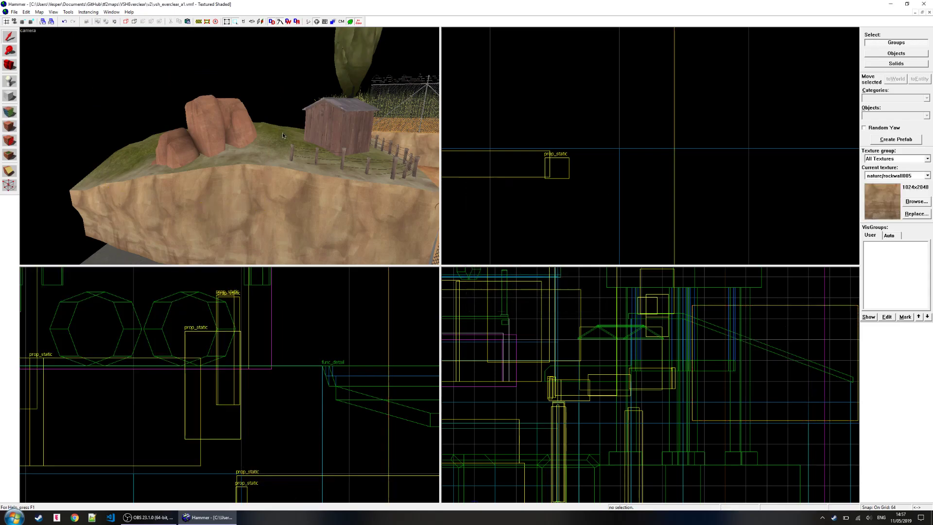
- Try other skins on the hilltop rock prop, settle on skin 1, and close its properties
{"action": "double_click", "coordinate": [228, 114]}
{"action": "left_click_drag", "start_coordinate": [478, 178], "coordinate": [598, 152]}
{"action": "left_click", "coordinate": [566, 224]}
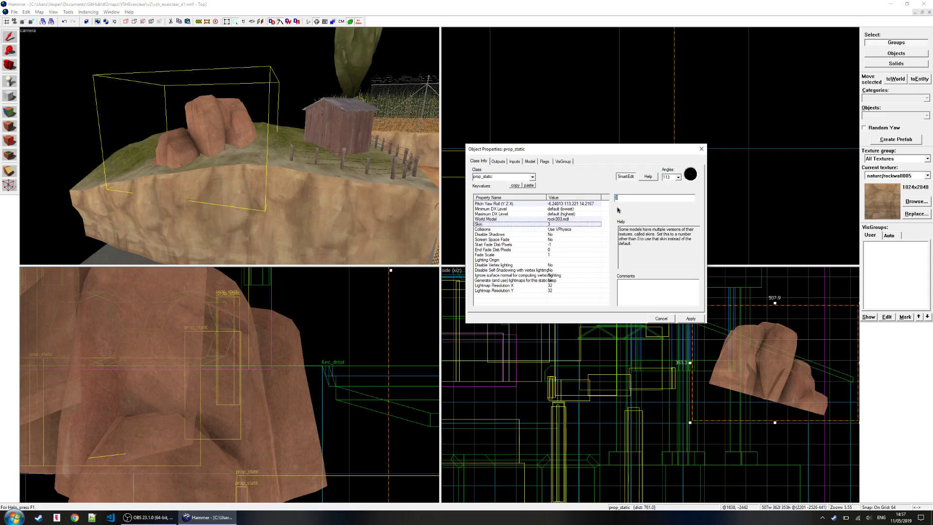
{"action": "left_click", "coordinate": [691, 318]}
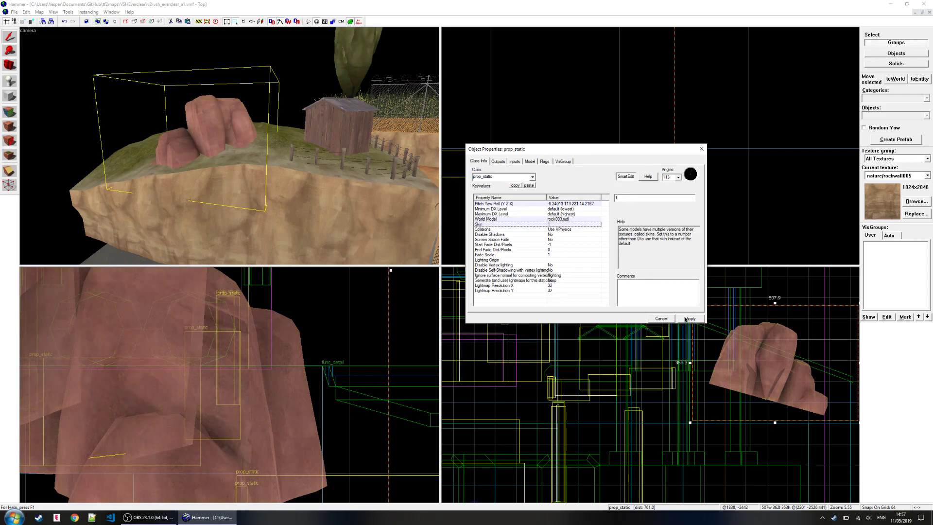
{"action": "left_click", "coordinate": [685, 318]}
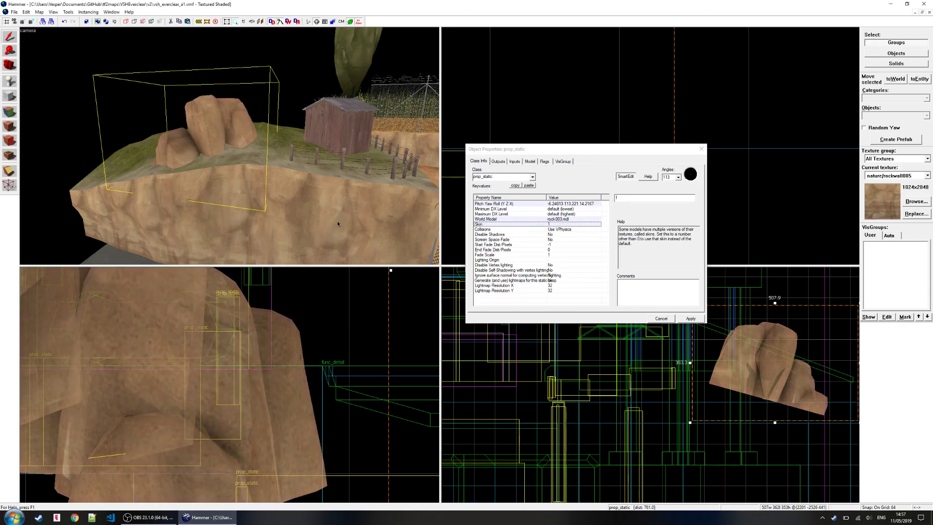
{"action": "left_click", "coordinate": [690, 318]}
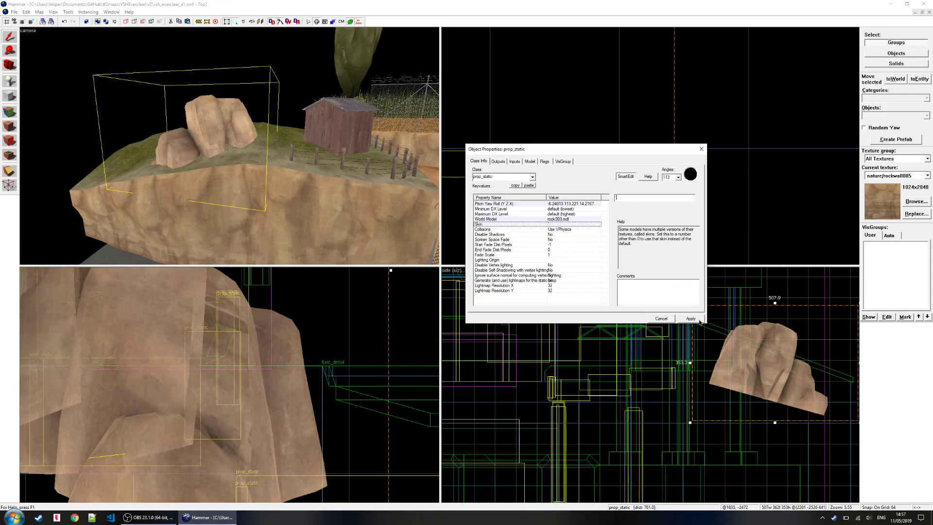
{"action": "type", "text": "1"}
{"action": "key", "text": "Return"}
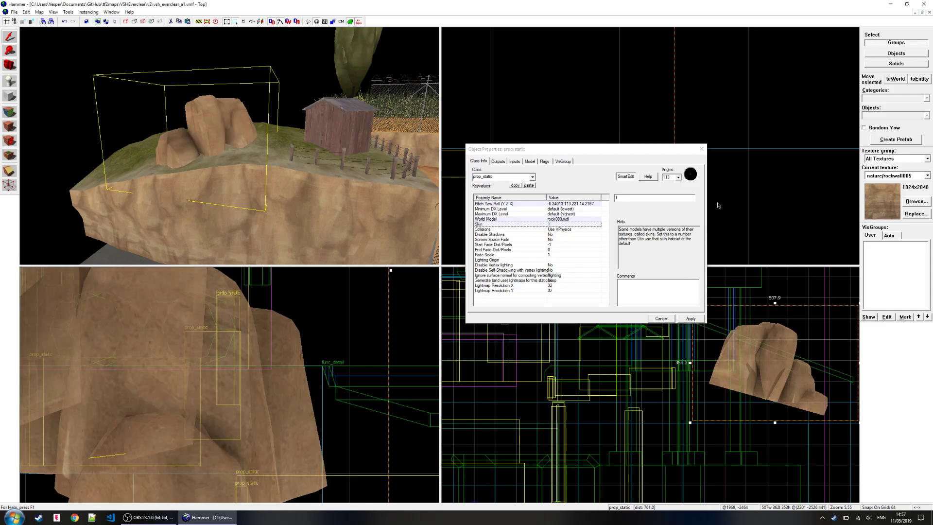
{"action": "left_click", "coordinate": [698, 150]}
{"action": "key", "text": "Escape"}
- Compare the reskinned rock with the hilltop grass and cliff walls from close up, from afar and from above
{"action": "key", "text": "z"}
{"action": "key", "text": "w"}
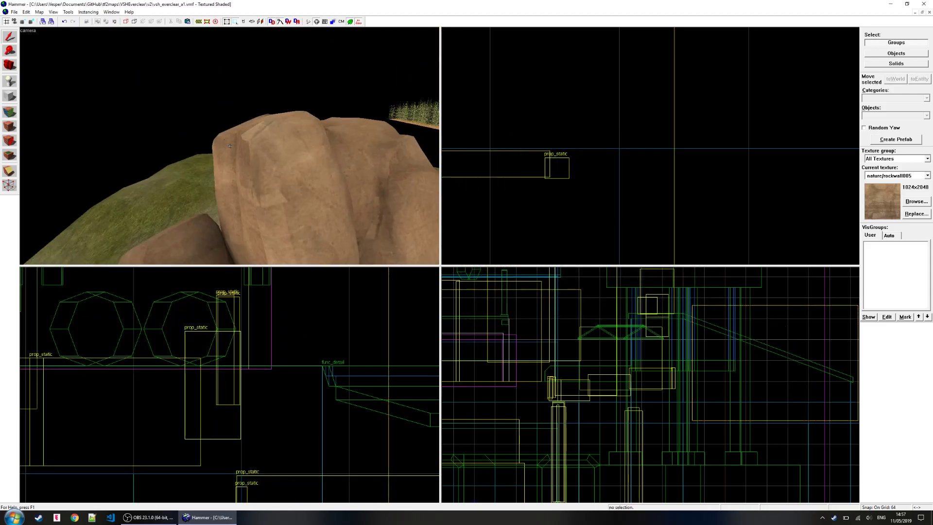
{"action": "key", "text": "s"}
{"action": "key", "text": "w"}
{"action": "key", "text": "s"}
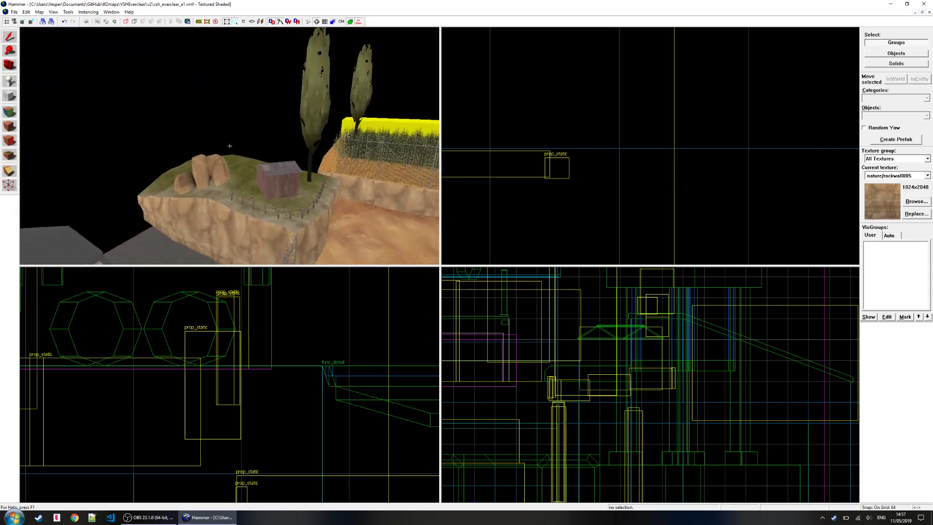
{"action": "key", "text": "w"}
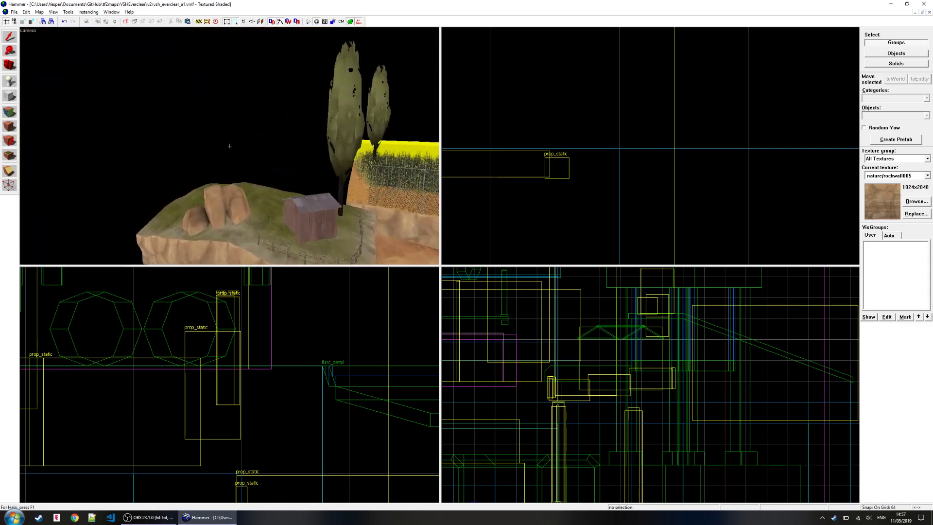
{"action": "key", "text": "s"}
{"action": "key", "text": "z"}
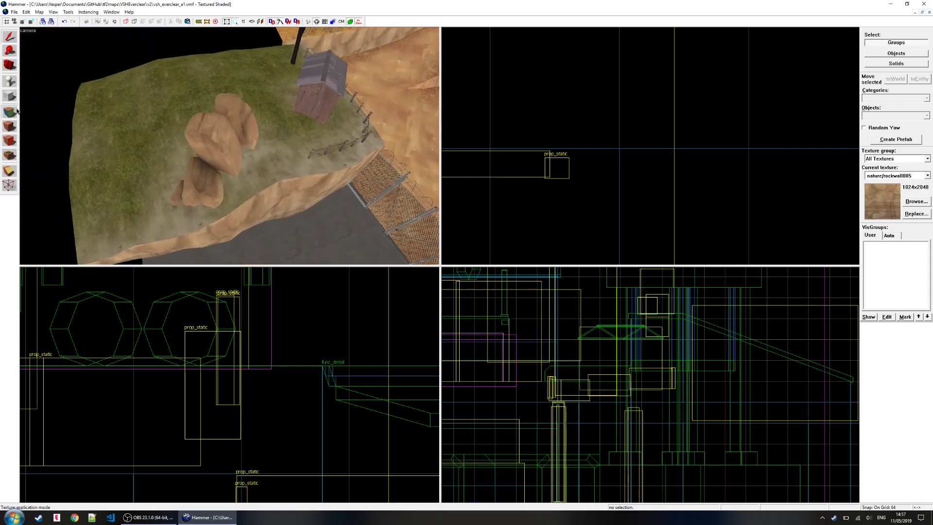
- Paint displacement alpha on the hilltop ground around the rocks, using Raise/Lower with a value of 25, to blend in bare ground
{"action": "left_click", "coordinate": [10, 112]}
{"action": "left_click", "coordinate": [131, 148]}
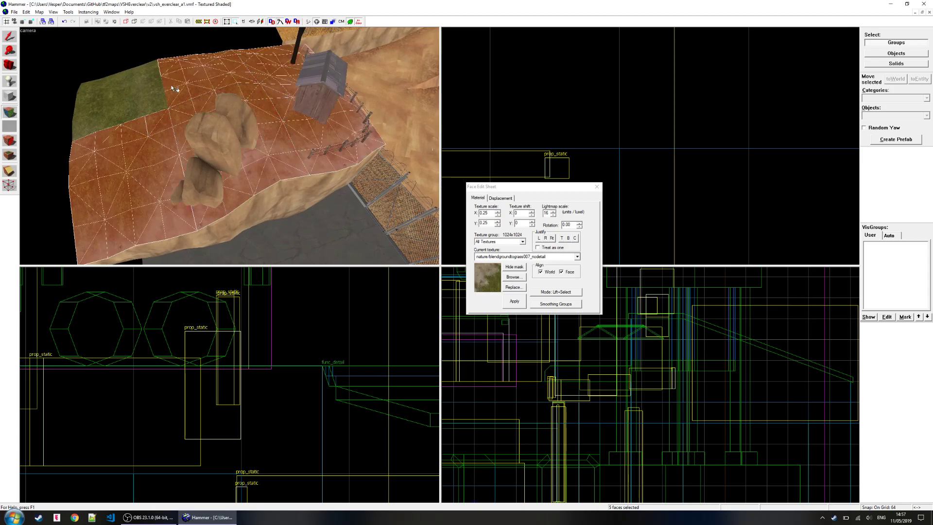
{"action": "left_click", "coordinate": [153, 93], "text": "ctrl"}
{"action": "left_click", "coordinate": [508, 199]}
{"action": "left_click", "coordinate": [526, 221]}
{"action": "left_click_drag", "start_coordinate": [223, 169], "coordinate": [188, 143]}
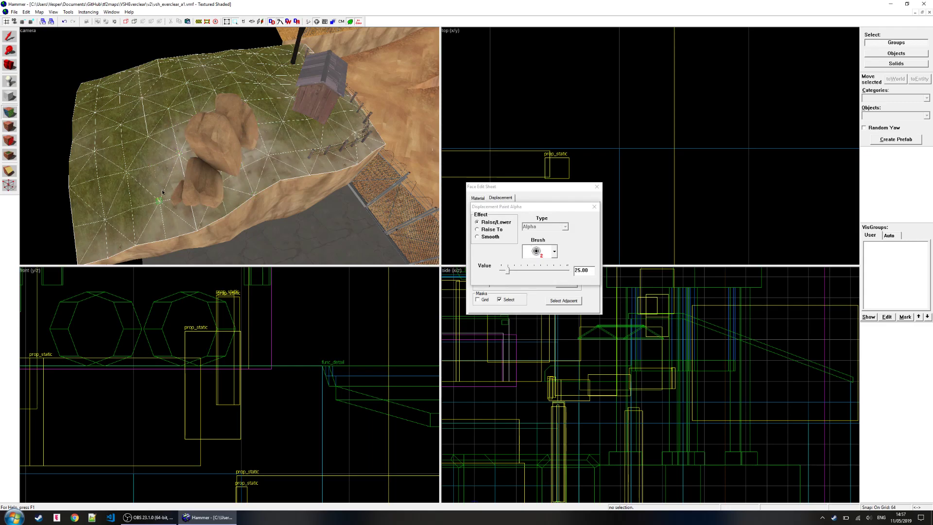
{"action": "left_click", "coordinate": [599, 187]}
- Paint displacement alpha along the hilltop's front edge by the shed's fence, using Raise/Lower with a value of 25
{"action": "key", "text": "z"}
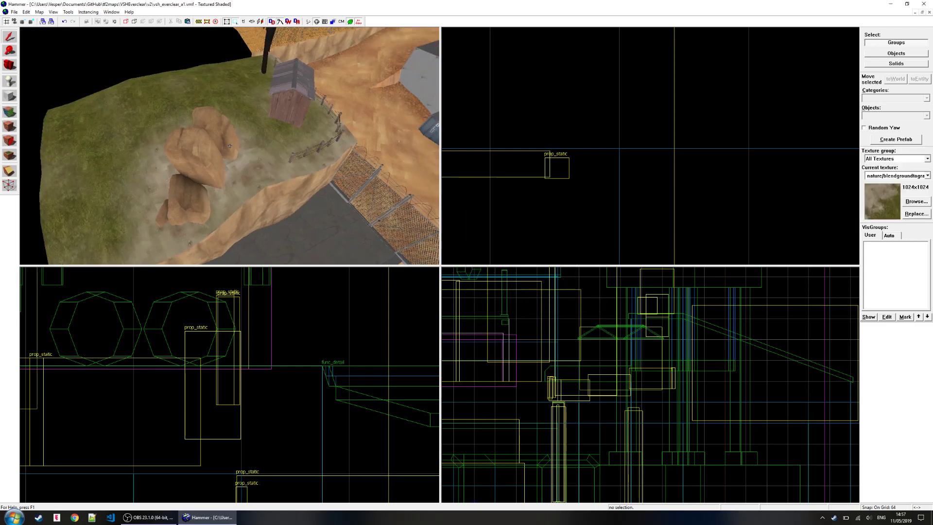
{"action": "key", "text": "a"}
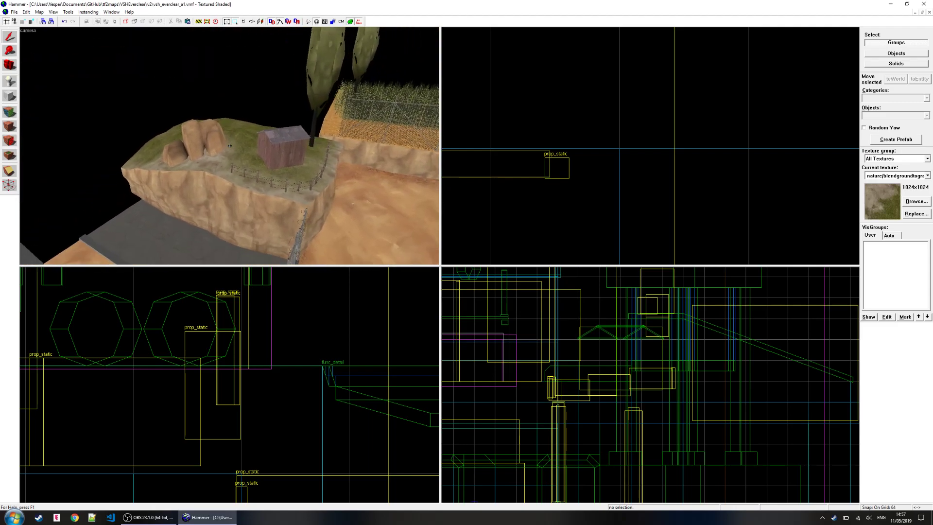
{"action": "key", "text": "w"}
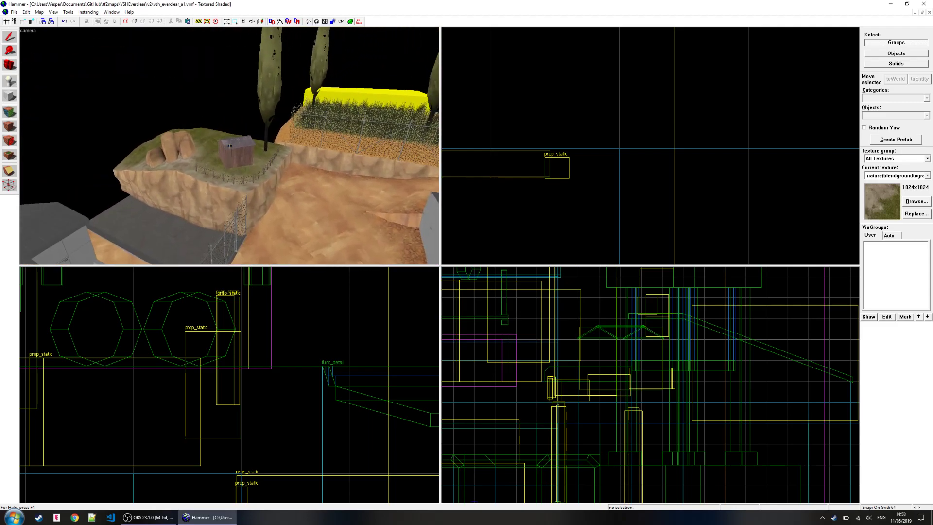
{"action": "key", "text": "z"}
{"action": "left_click", "coordinate": [10, 113]}
{"action": "left_click", "coordinate": [209, 154]}
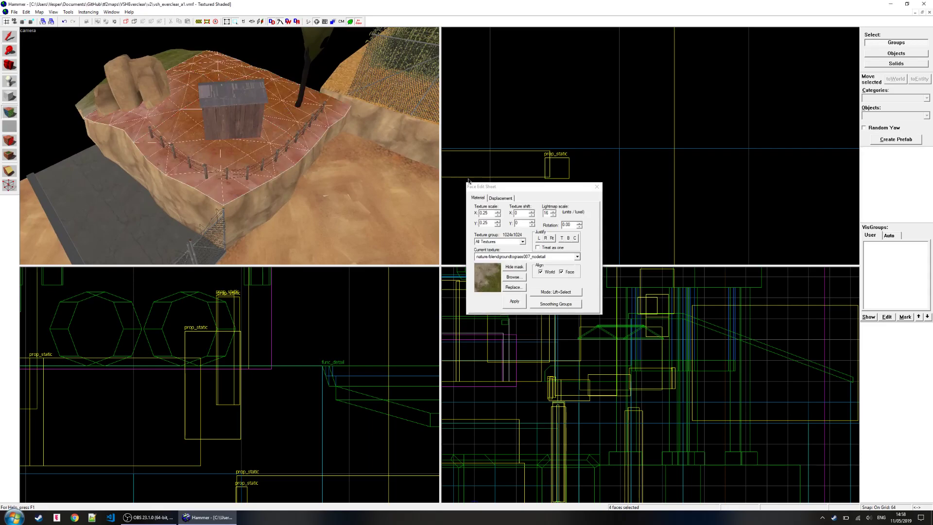
{"action": "left_click", "coordinate": [500, 198]}
{"action": "left_click", "coordinate": [559, 216]}
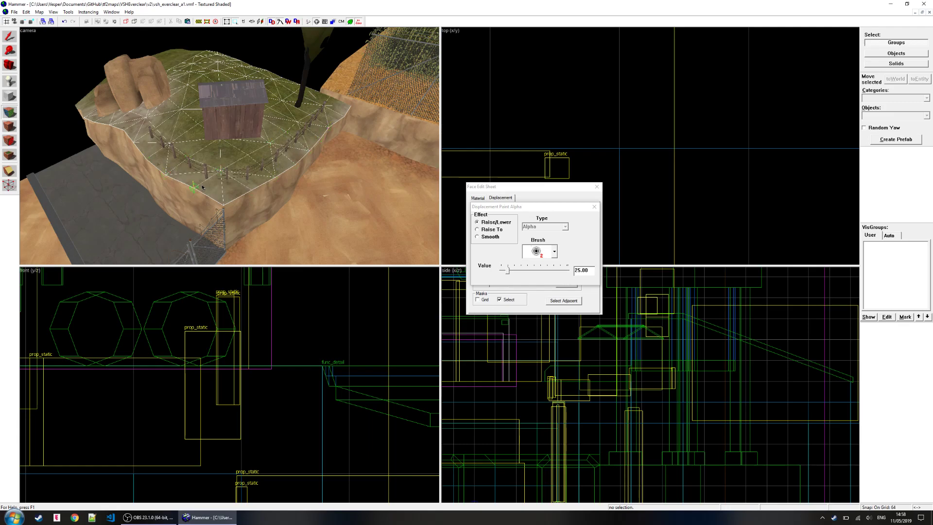
{"action": "left_click", "coordinate": [596, 187]}
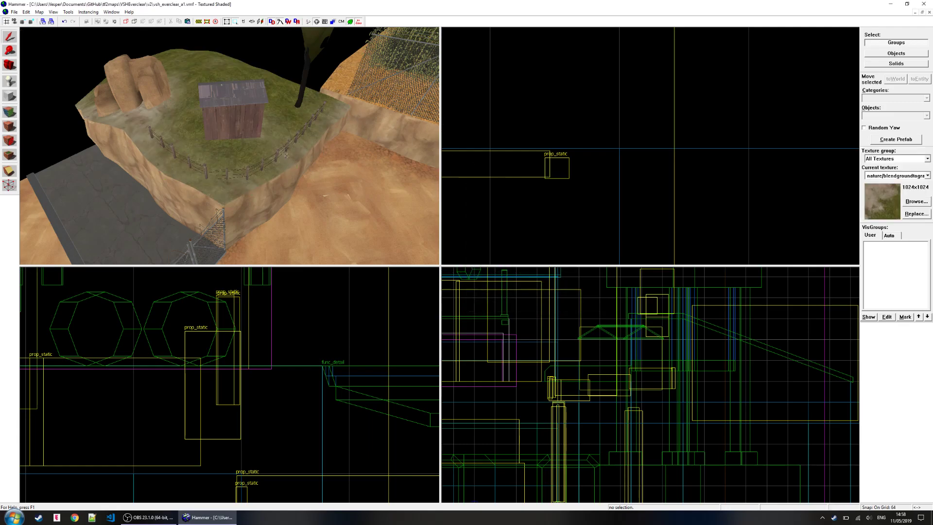
- Examine the blended hilltop and how it meets the neighbouring cornfield and dirt path from several viewpoints
{"action": "key", "text": "s"}
{"action": "key", "text": "Up"}
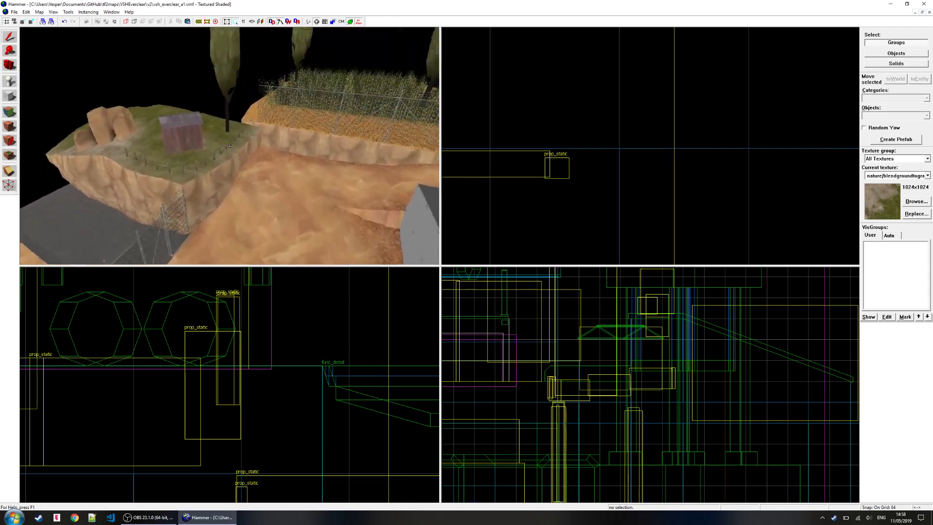
{"action": "key", "text": "w"}
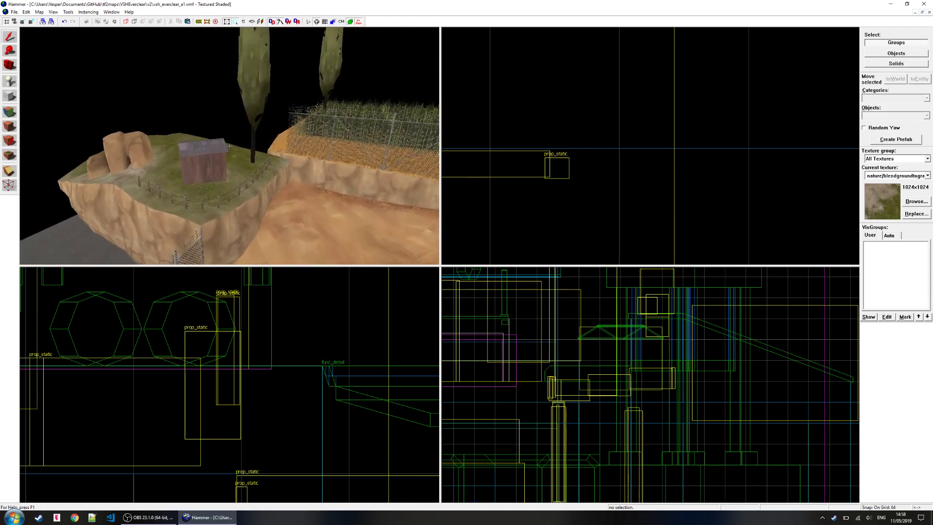
{"action": "key", "text": "Down"}
{"action": "key", "text": "s"}
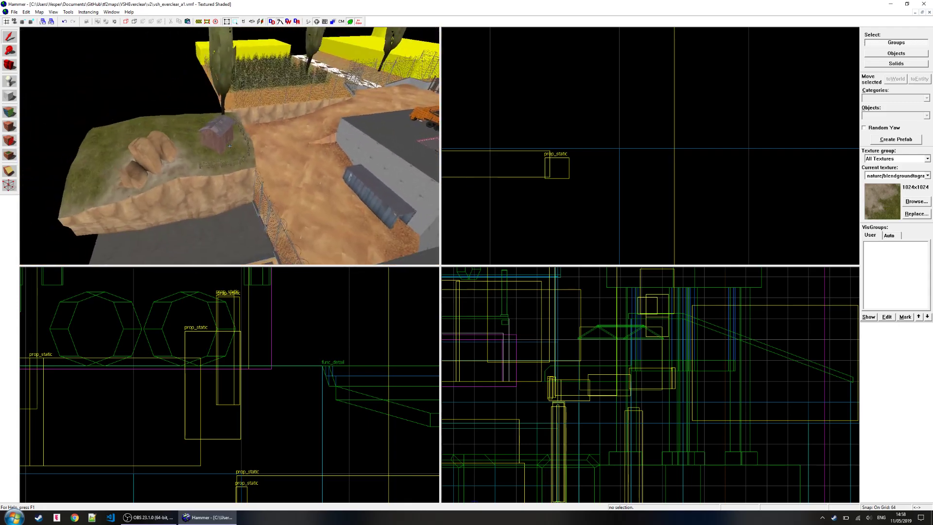
{"action": "key", "text": "w"}
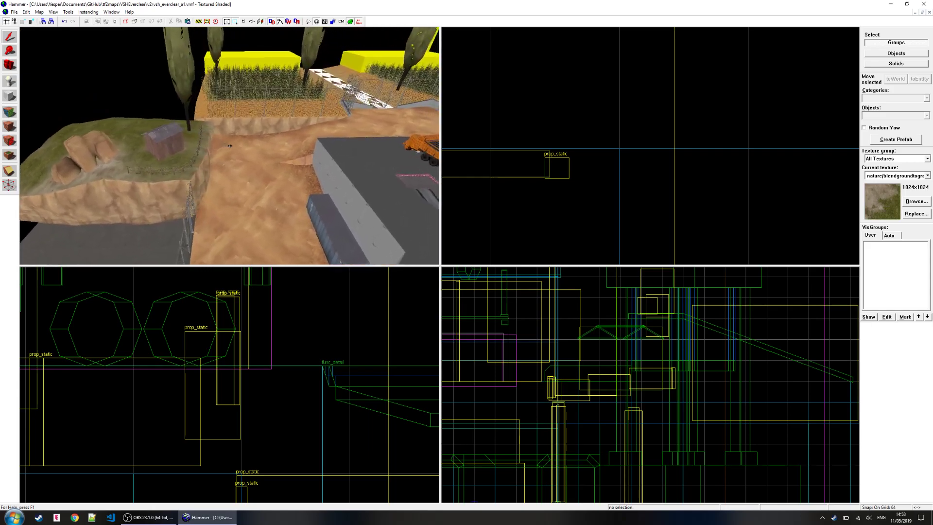
{"action": "key", "text": "Up"}
{"action": "key", "text": "s"}
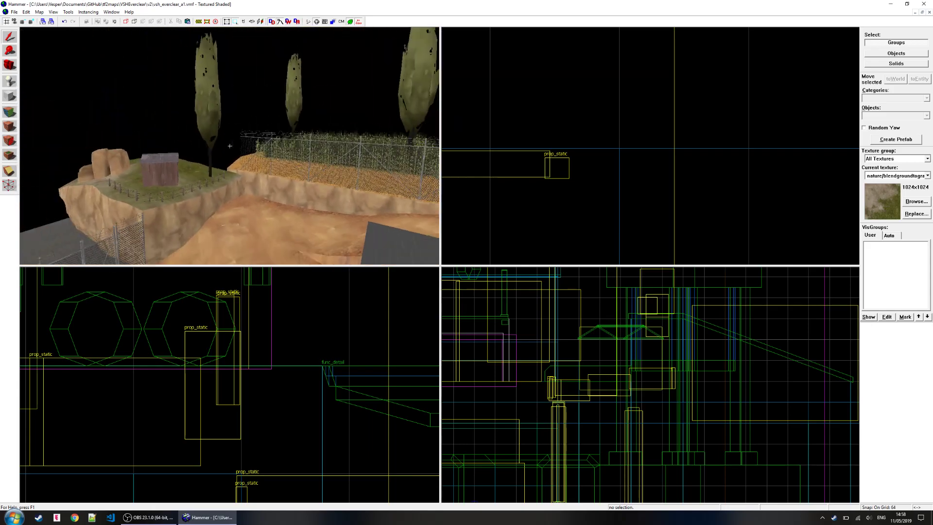
{"action": "key", "text": "w"}
{"action": "key", "text": "w"}
{"action": "key", "text": "Down"}
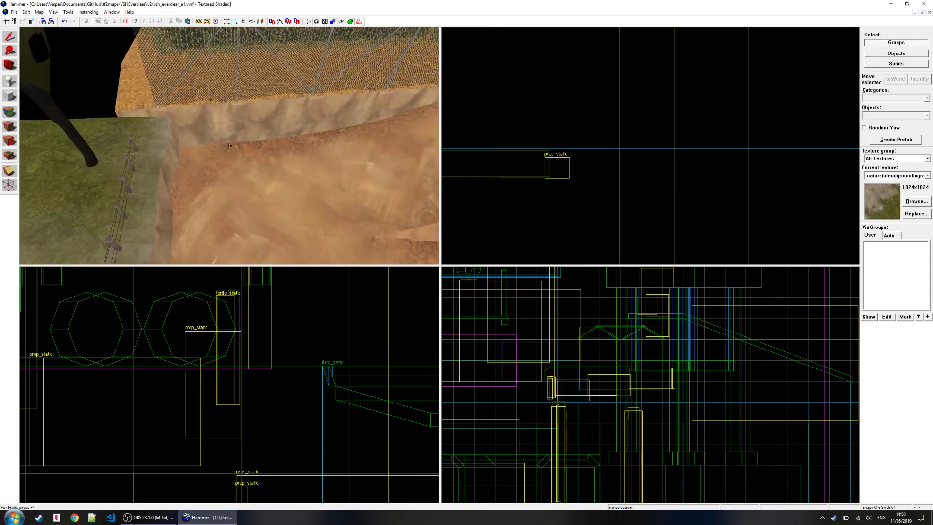
{"action": "key", "text": "z"}
{"action": "key", "text": "s"}
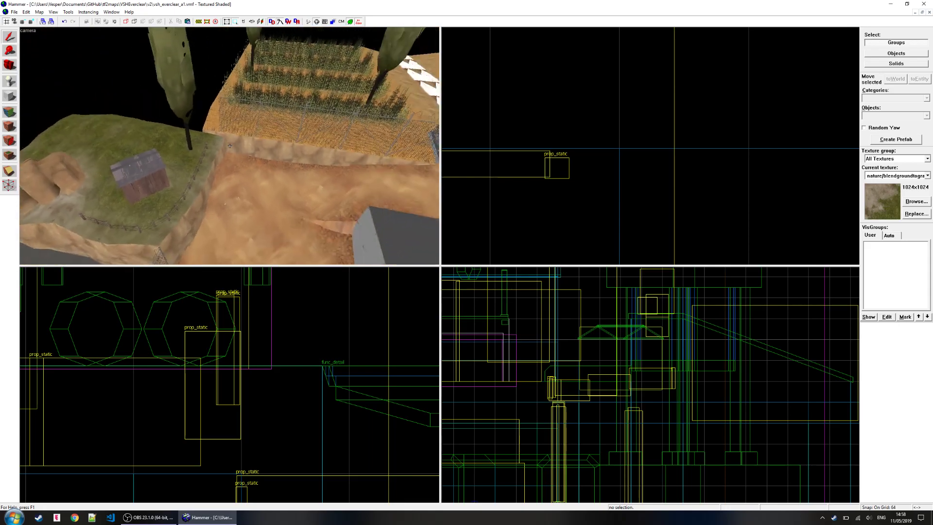
{"action": "key", "text": "Left"}
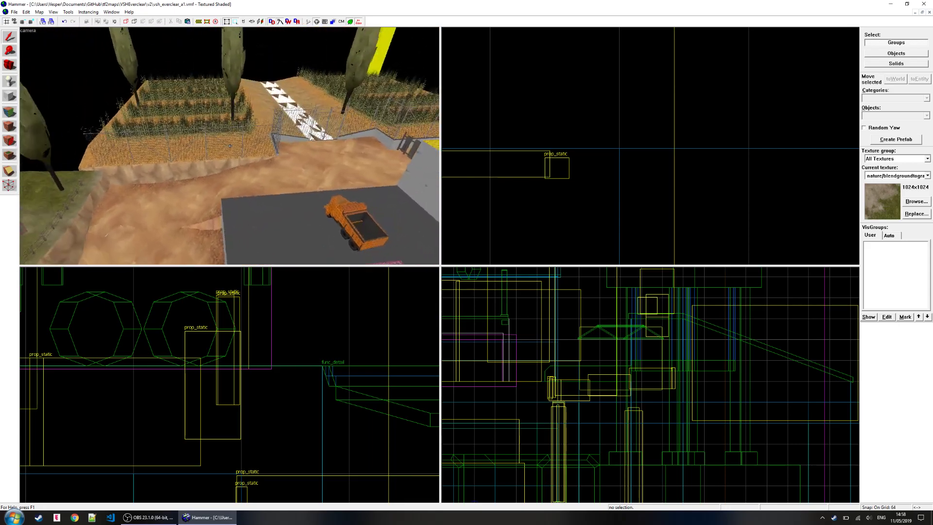
{"action": "key", "text": "s"}
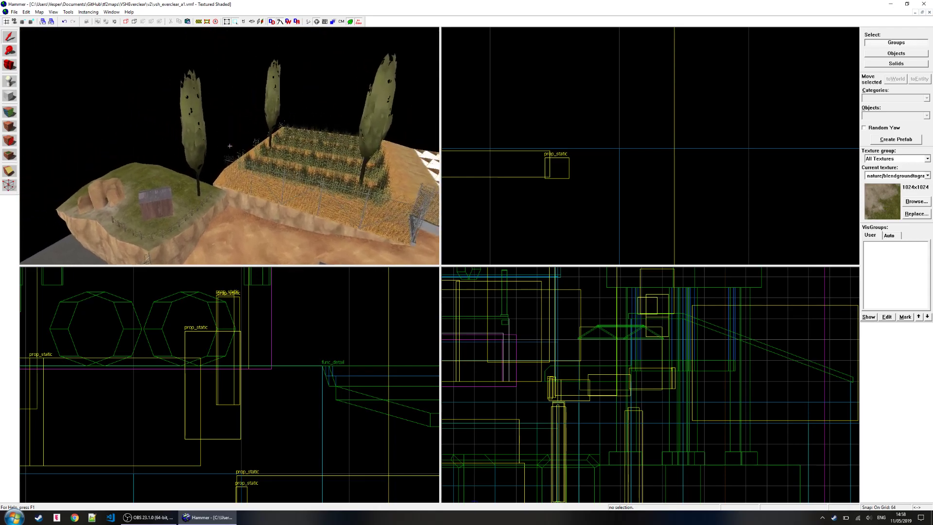
- Duplicate the cornfield's outer column of ground displacements with its cliff piece, placing the copy flush beside the originals beyond the field's outer edge
{"action": "key", "text": "w"}
{"action": "left_click", "coordinate": [230, 145]}
{"action": "key", "text": "s"}
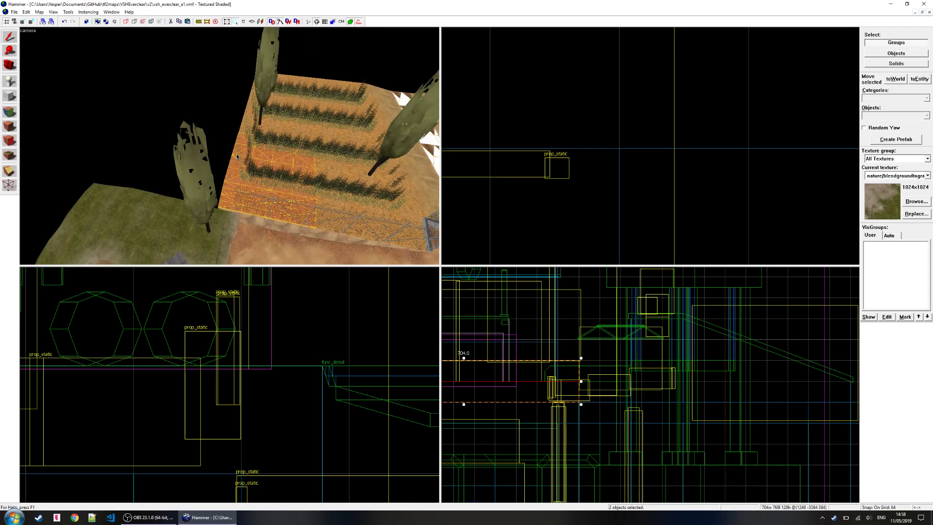
{"action": "key", "text": "Left"}
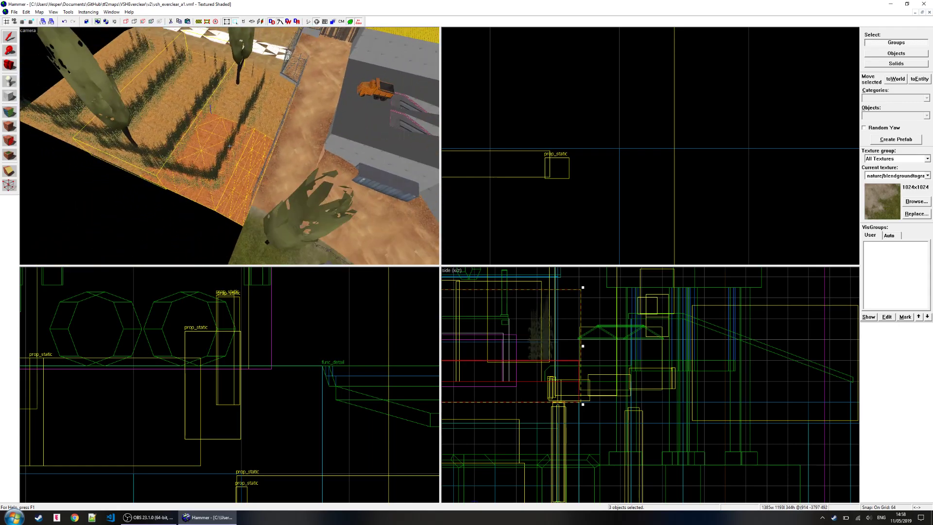
{"action": "left_click", "coordinate": [220, 144]}
{"action": "key", "text": "z"}
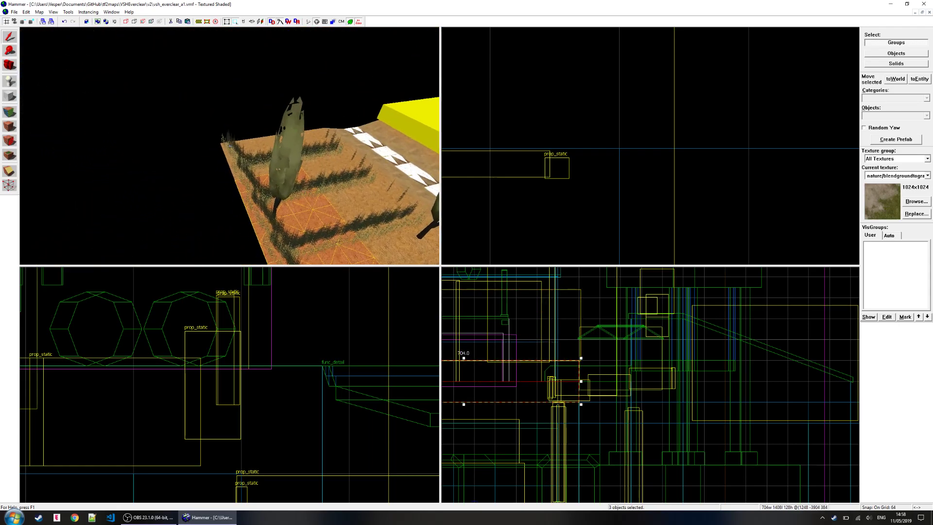
{"action": "key", "text": "w"}
{"action": "key", "text": "z"}
{"action": "key", "text": "s"}
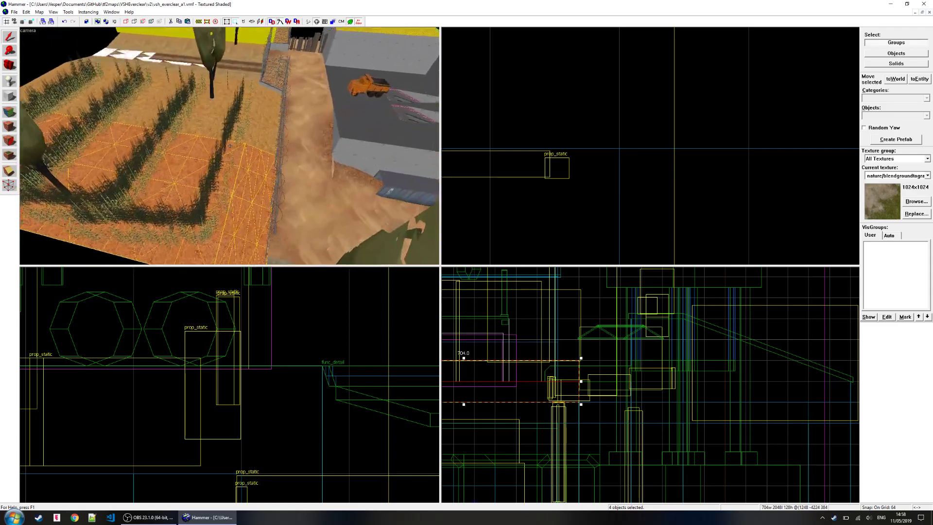
{"action": "key", "text": "z"}
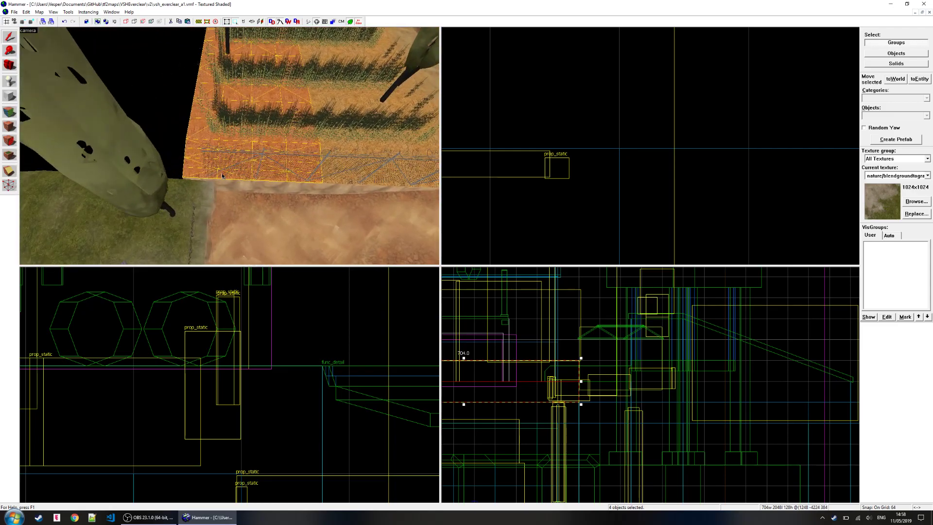
{"action": "key", "text": "s"}
{"action": "key", "text": "ctrl+e"}
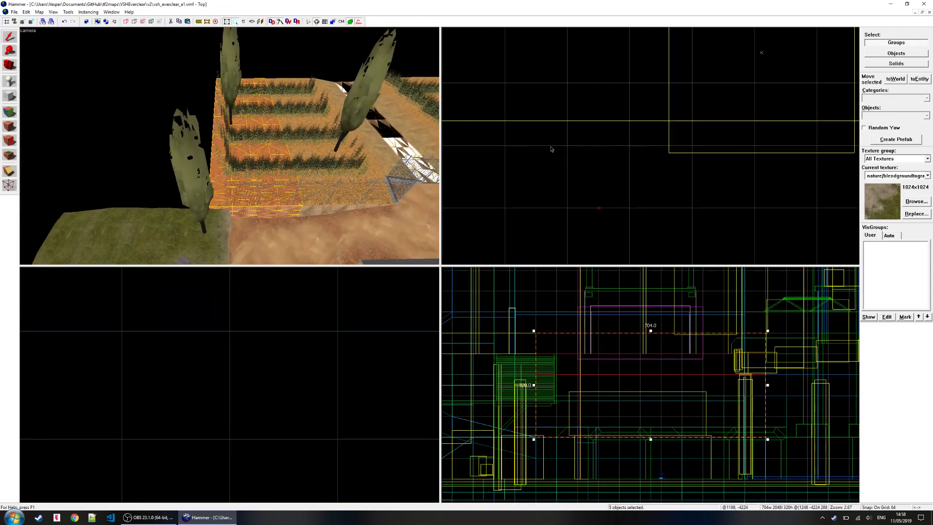
{"action": "scroll", "coordinate": [566, 152], "scroll_direction": "down", "scroll_amount": 4}
{"action": "middle_click_drag", "start_coordinate": [566, 152], "coordinate": [539, 166]}
{"action": "left_click_drag", "start_coordinate": [531, 132], "coordinate": [584, 131], "text": "shift"}
- Sew the duplicated ground displacements to the adjoining cornfield ground by selecting their faces together, including the field's edge beneath the fence
{"action": "key", "text": "z"}
{"action": "key", "text": "w"}
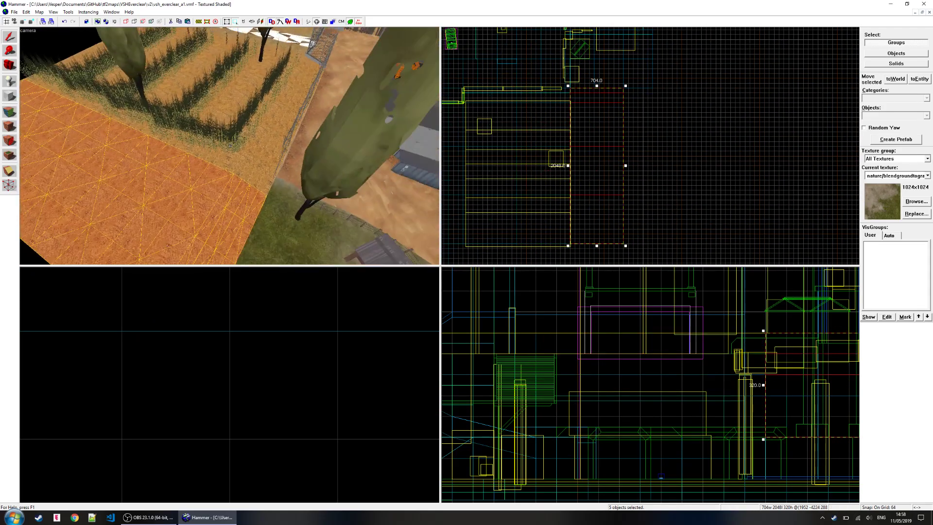
{"action": "key", "text": "z"}
{"action": "key", "text": "shift+a"}
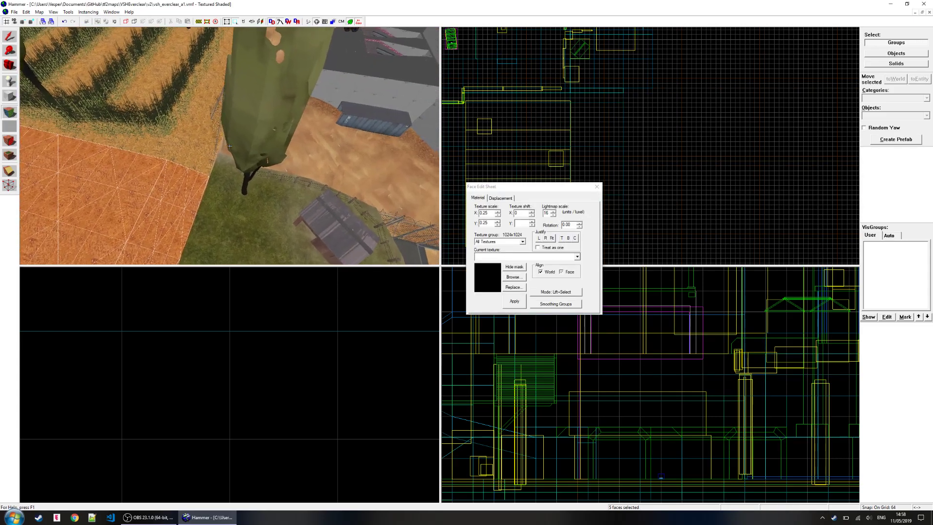
{"action": "key", "text": "z"}
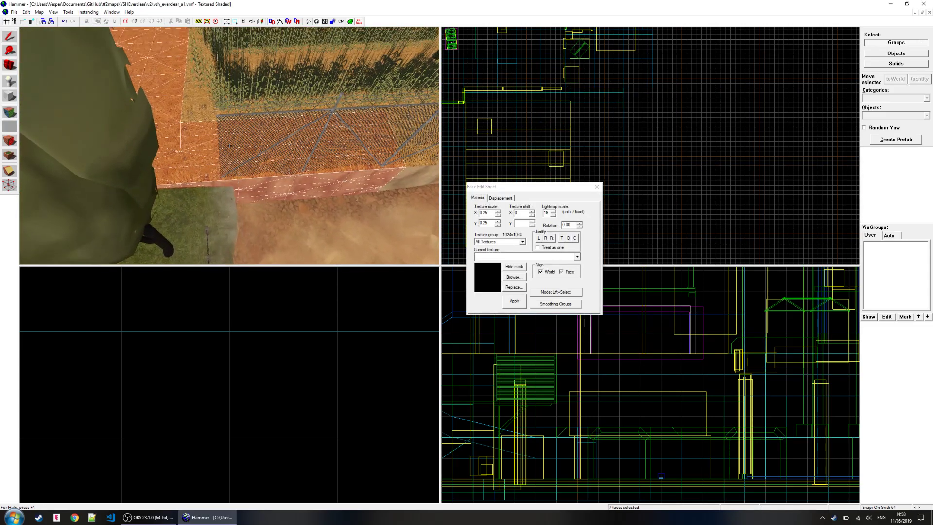
{"action": "left_click", "coordinate": [271, 156], "text": "ctrl"}
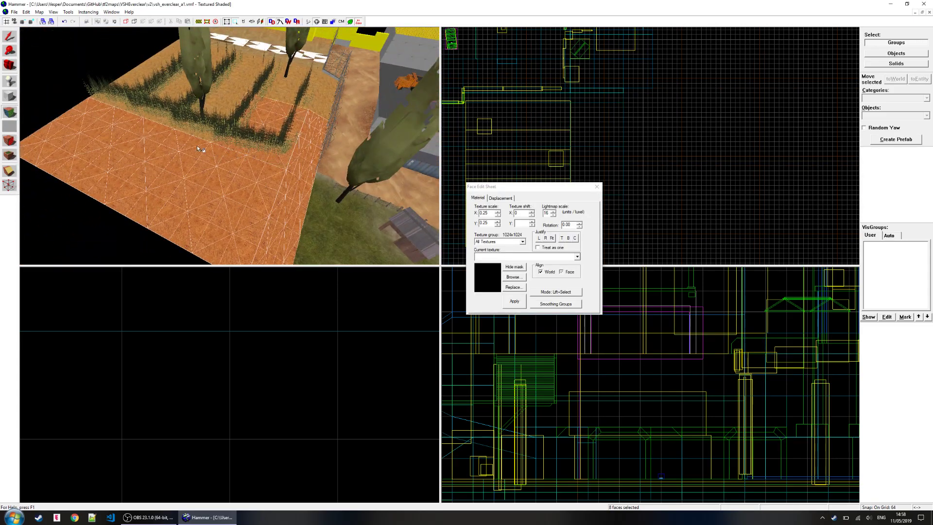
{"action": "left_click", "coordinate": [135, 78], "text": "ctrl"}
{"action": "key", "text": "z"}
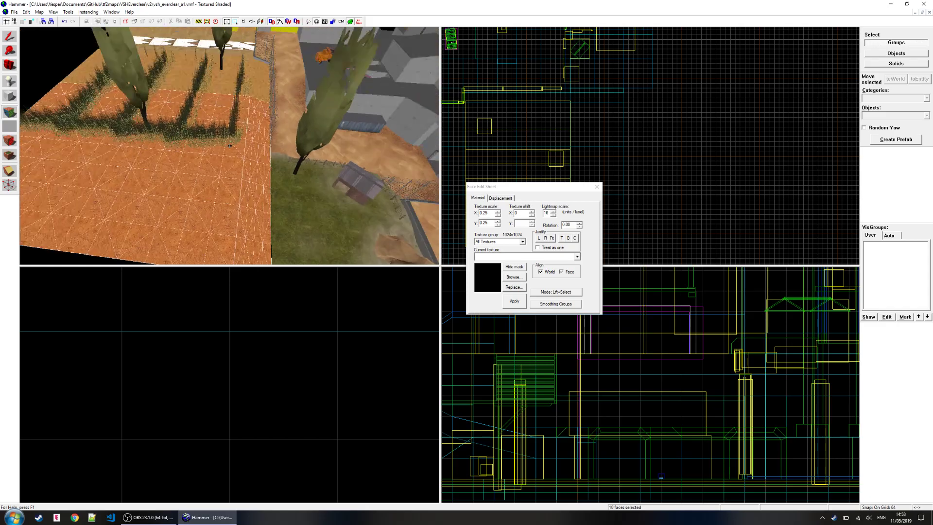
{"action": "key", "text": "z"}
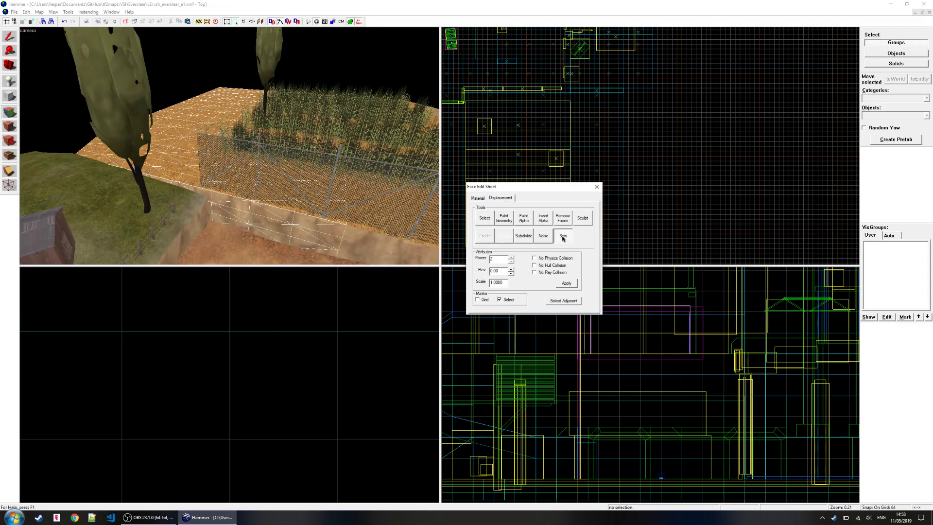
{"action": "key", "text": "z"}
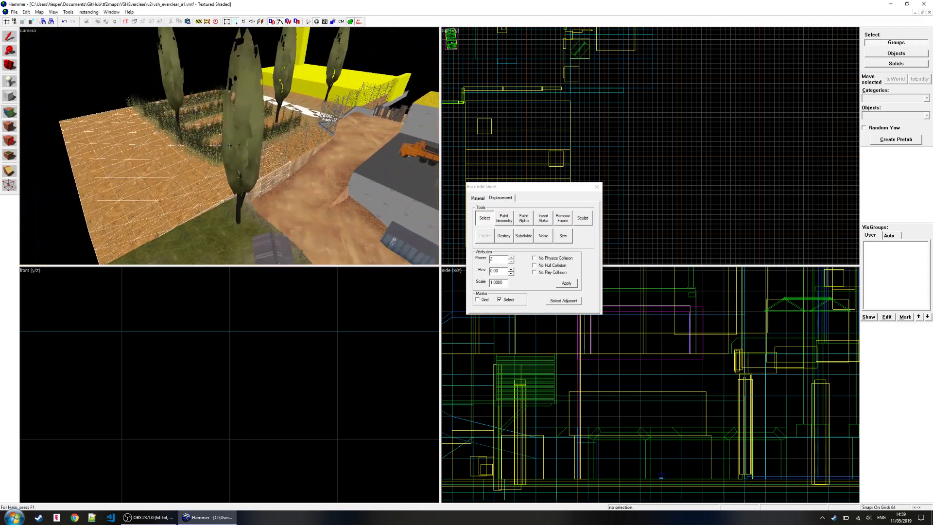
- Paint displacement alpha over the newly added ground beside the cornfield, using Raise/Lower with a value of 25, to blend in bare ground
{"action": "key", "text": "z"}
{"action": "left_click", "coordinate": [522, 218]}
{"action": "key", "text": "z"}
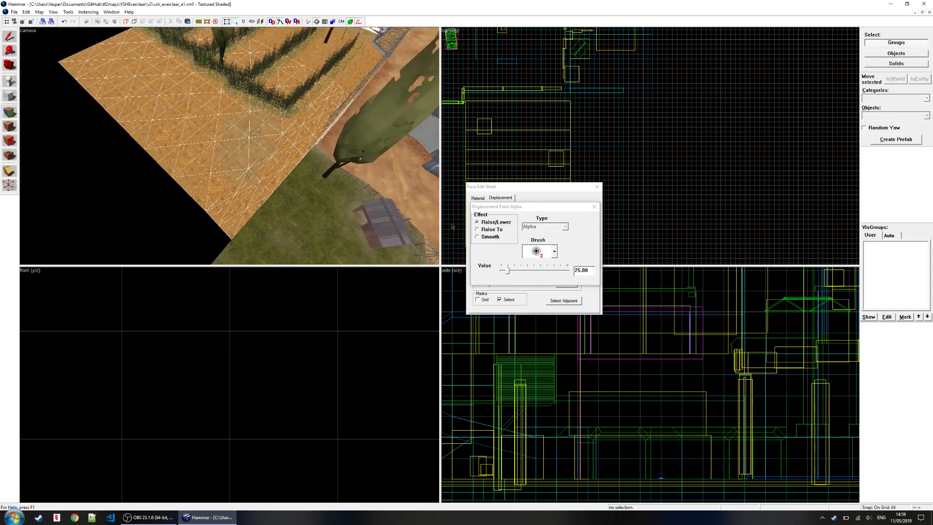
{"action": "left_click", "coordinate": [542, 251]}
{"action": "left_click", "coordinate": [540, 278]}
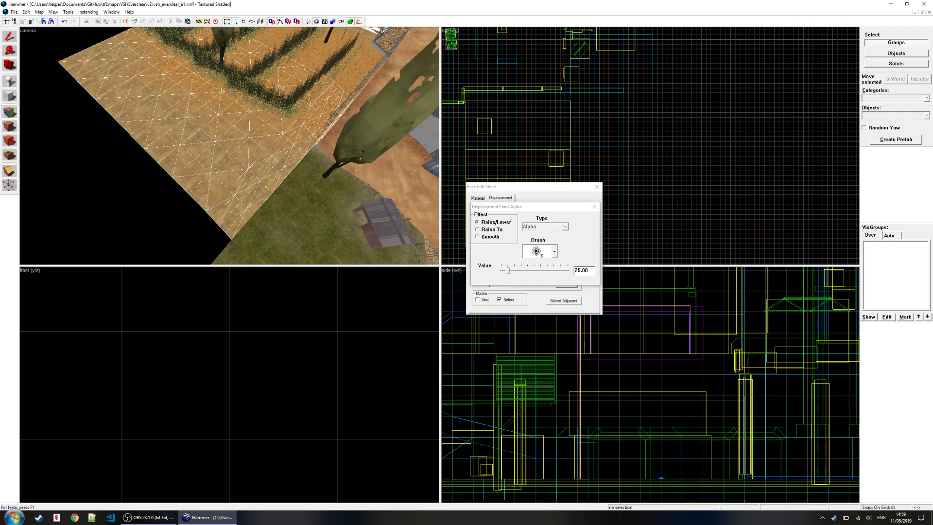
{"action": "key", "text": "z"}
{"action": "key", "text": "w"}
{"action": "key", "text": "d"}
{"action": "key", "text": "z"}
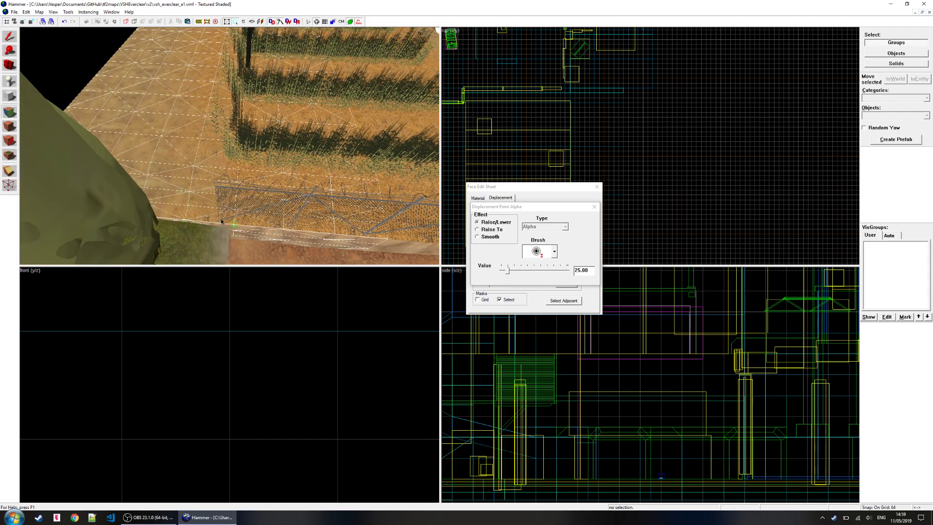
{"action": "left_click", "coordinate": [596, 186]}
{"action": "key", "text": "z"}
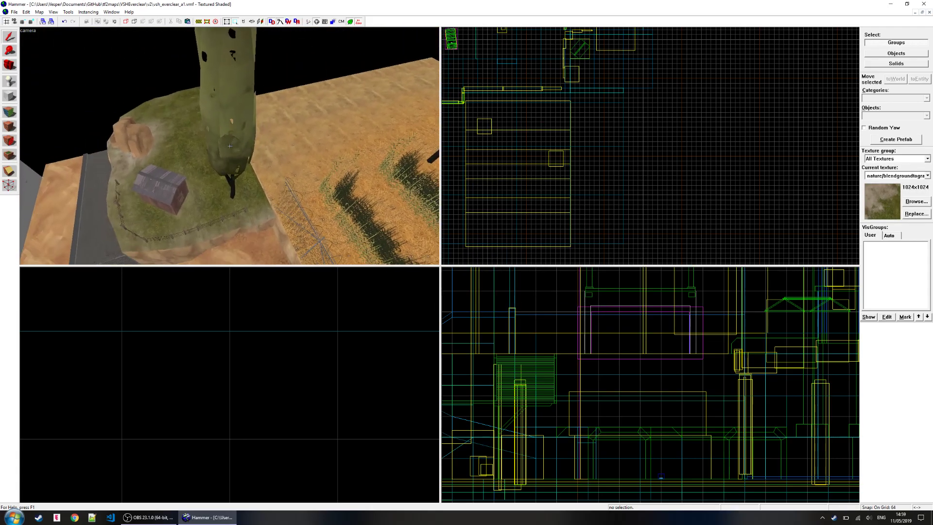
- Examine how the widened cornfield ground meets the grassy hilltop, the fence and the dirt path from several viewpoints
{"action": "key", "text": "a"}
{"action": "key", "text": "s"}
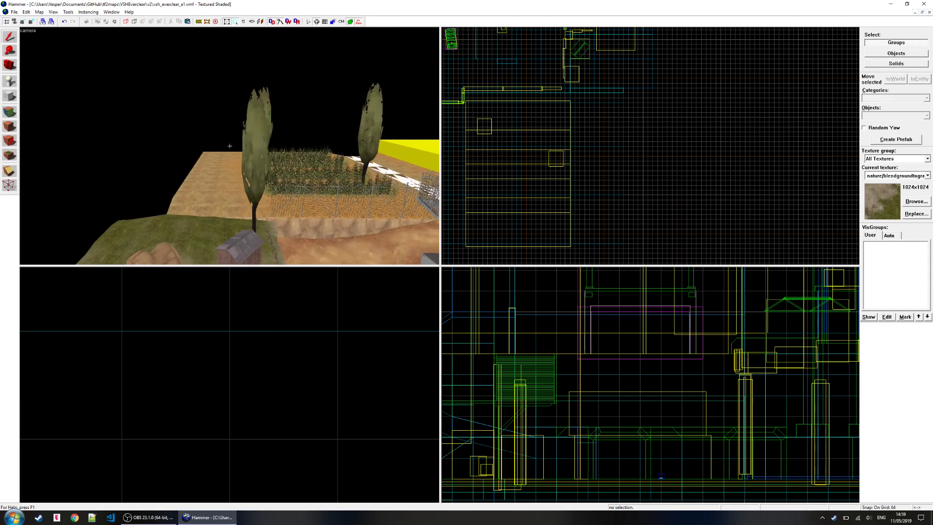
{"action": "key", "text": "w"}
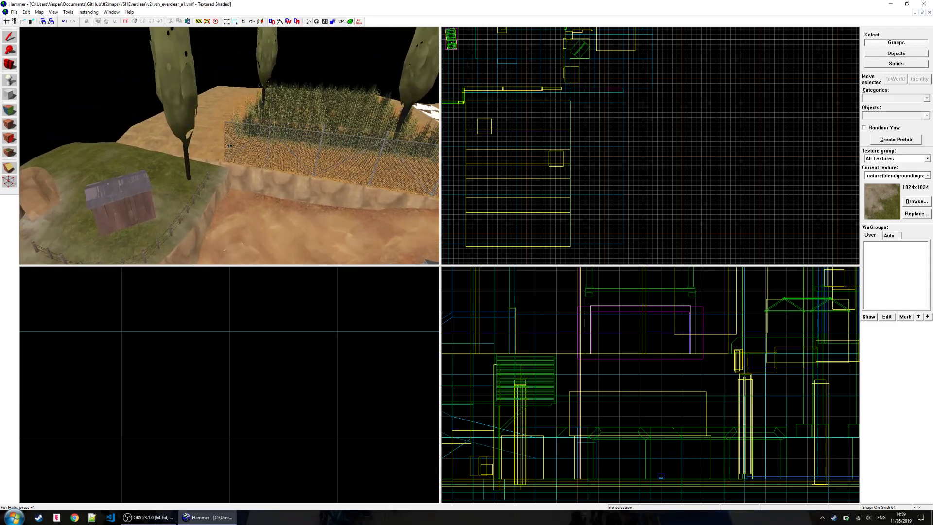
{"action": "key", "text": "w"}
{"action": "key", "text": "z"}
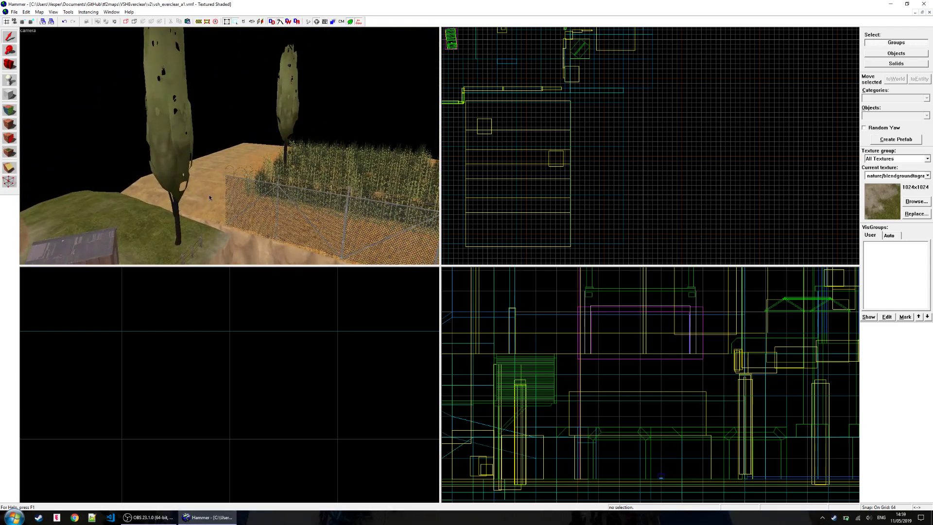
{"action": "key", "text": "z"}
{"action": "key", "text": "s"}
{"action": "key", "text": "w"}
{"action": "key", "text": "w"}
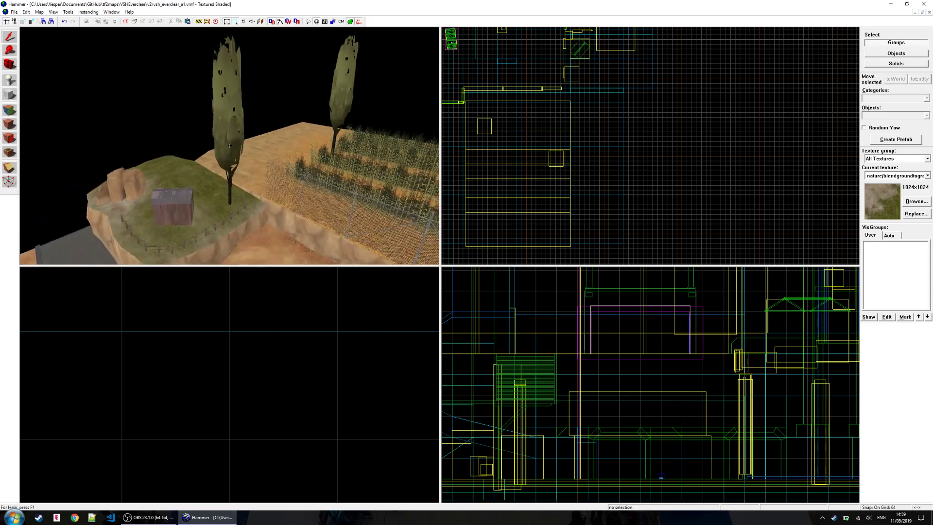
{"action": "key", "text": "w"}
{"action": "key", "text": "z"}
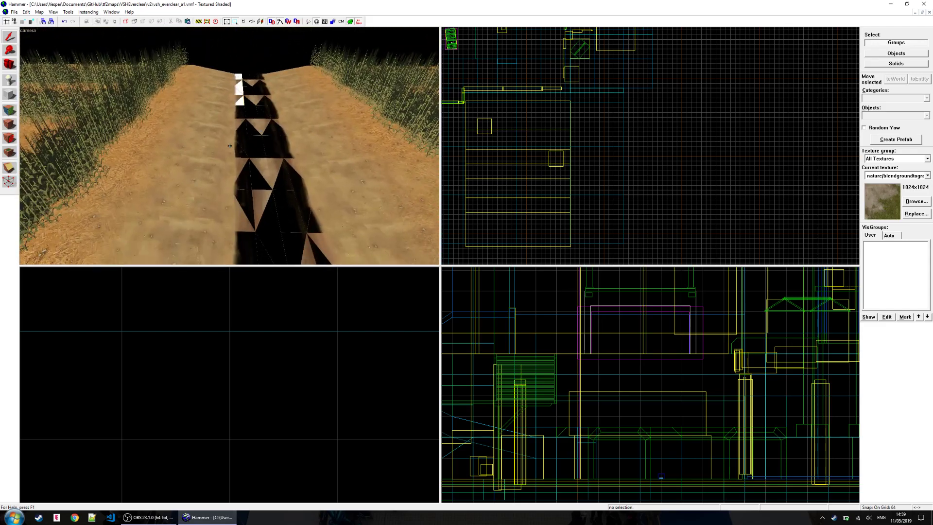
{"action": "key", "text": "s"}
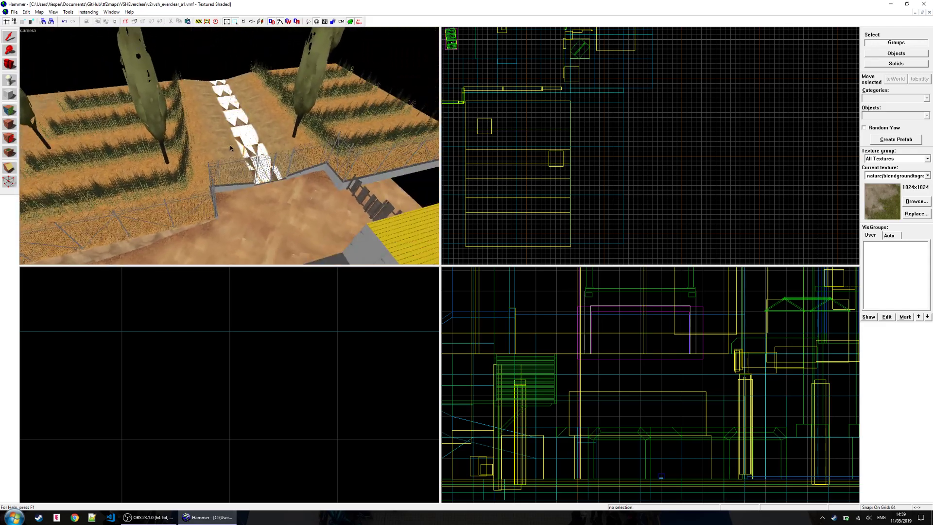
{"action": "key", "text": "z"}
{"action": "key", "text": "w"}
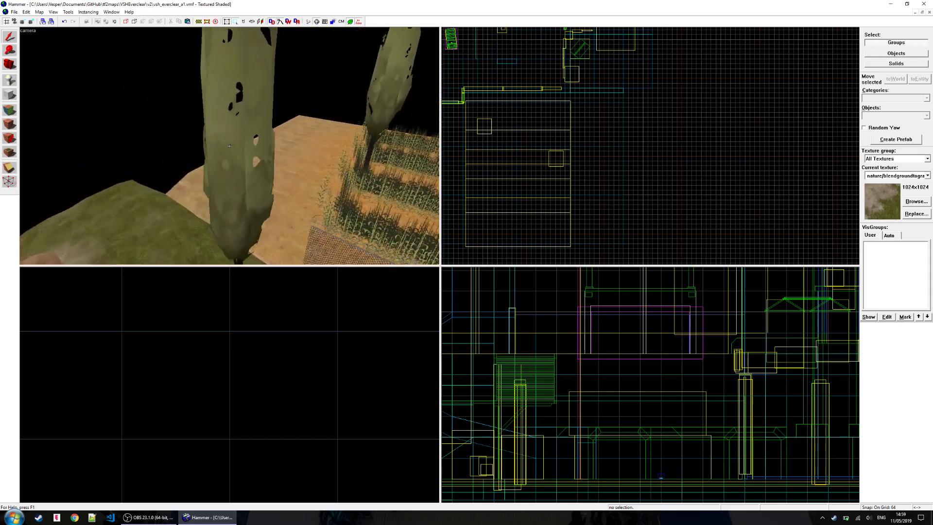
- Narrow the added column of ground displacements beside the cornfield to 384 units wide, keeping its inner edge against the field
{"action": "key", "text": "z"}
{"action": "left_click", "coordinate": [215, 139]}
{"action": "left_click", "coordinate": [271, 184]}
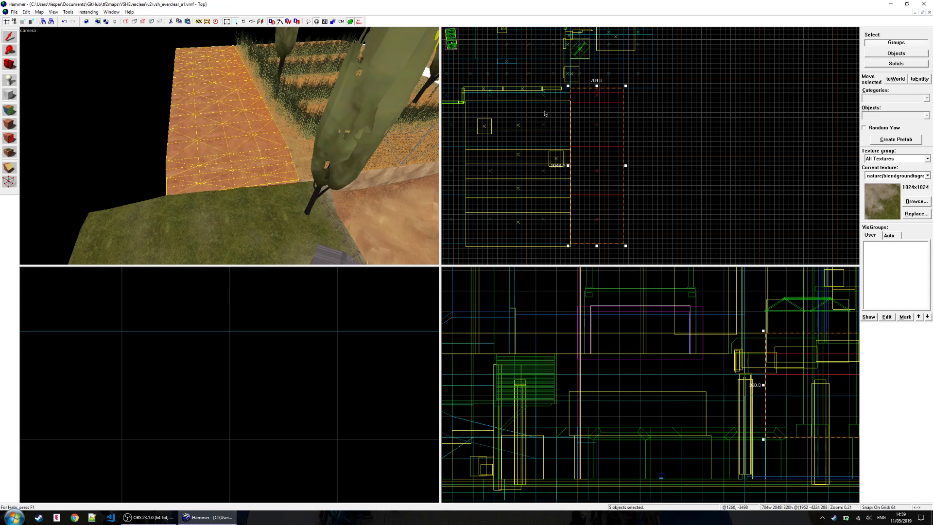
{"action": "scroll", "coordinate": [619, 161], "scroll_direction": "up", "scroll_amount": 3}
{"action": "left_click_drag", "start_coordinate": [639, 173], "coordinate": [600, 173]}
{"action": "left_click", "coordinate": [695, 148]}
{"action": "key", "text": "z"}
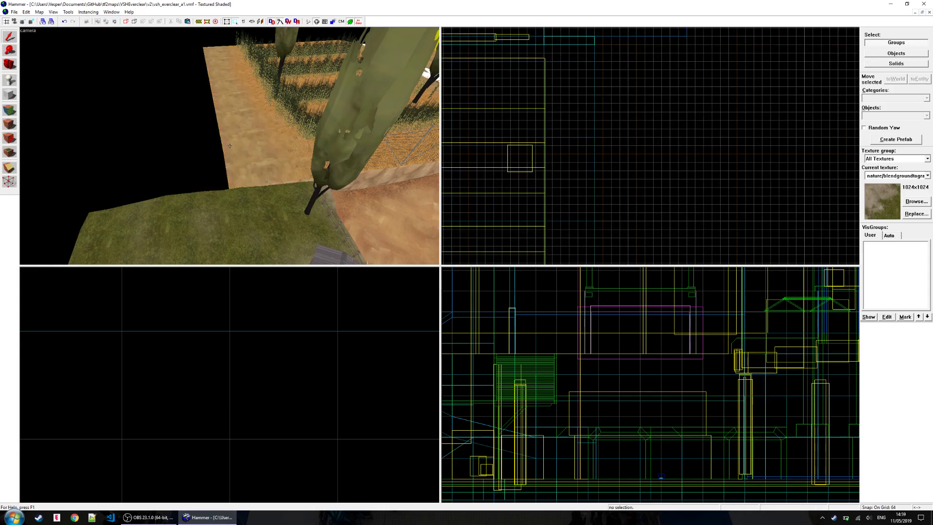
- Select the narrowed ground column's displacements and make tools/toolsnodraw the current texture
{"action": "key", "text": "z"}
{"action": "left_click", "coordinate": [241, 117]}
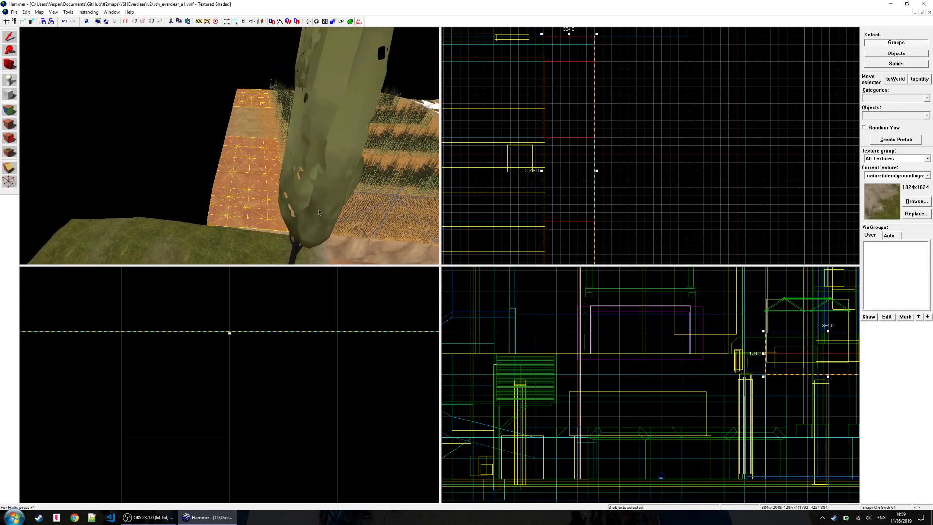
{"action": "key", "text": "ctrl+shift+e"}
{"action": "left_click", "coordinate": [925, 175]}
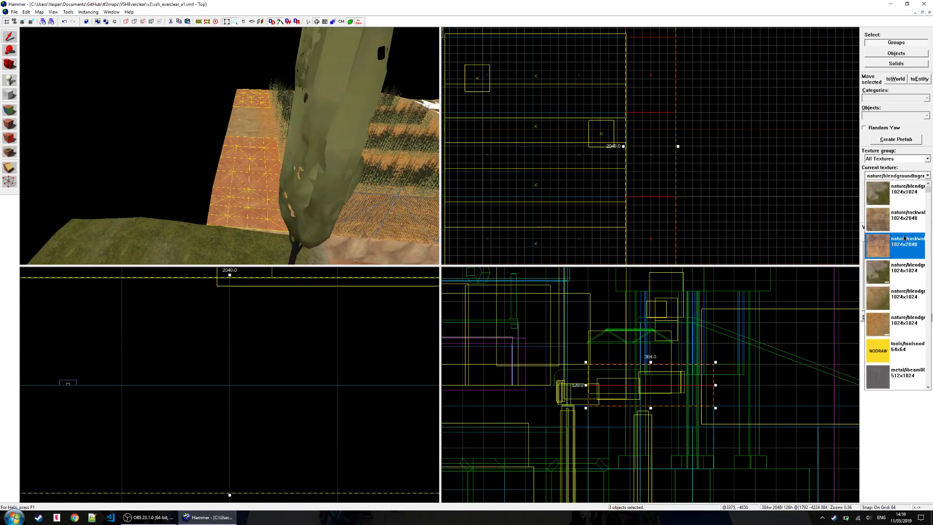
{"action": "left_click", "coordinate": [894, 352]}
- Outline a block 64 units wide, 2048 long and 128 high, and place it flush along the ground column's outer edge
{"action": "left_click", "coordinate": [9, 95]}
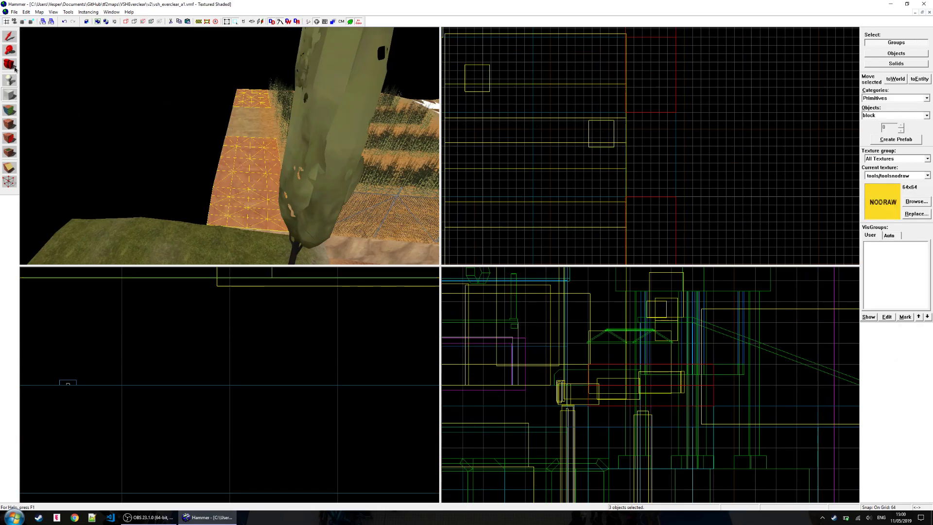
{"action": "scroll", "coordinate": [218, 354], "scroll_direction": "down", "scroll_amount": 6}
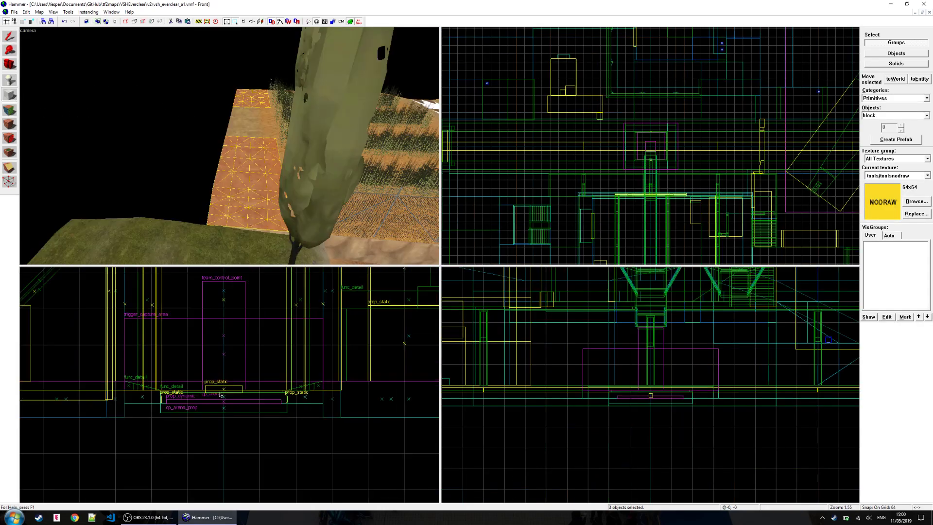
{"action": "key", "text": "ctrl+e"}
{"action": "left_click", "coordinate": [9, 95]}
{"action": "scroll", "coordinate": [626, 407], "scroll_direction": "down", "scroll_amount": 4}
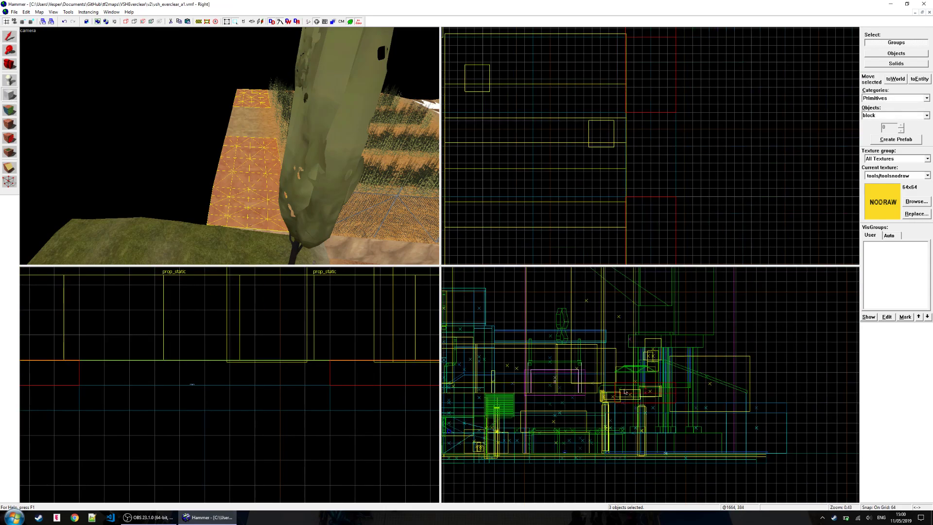
{"action": "scroll", "coordinate": [625, 392], "scroll_direction": "up", "scroll_amount": 2}
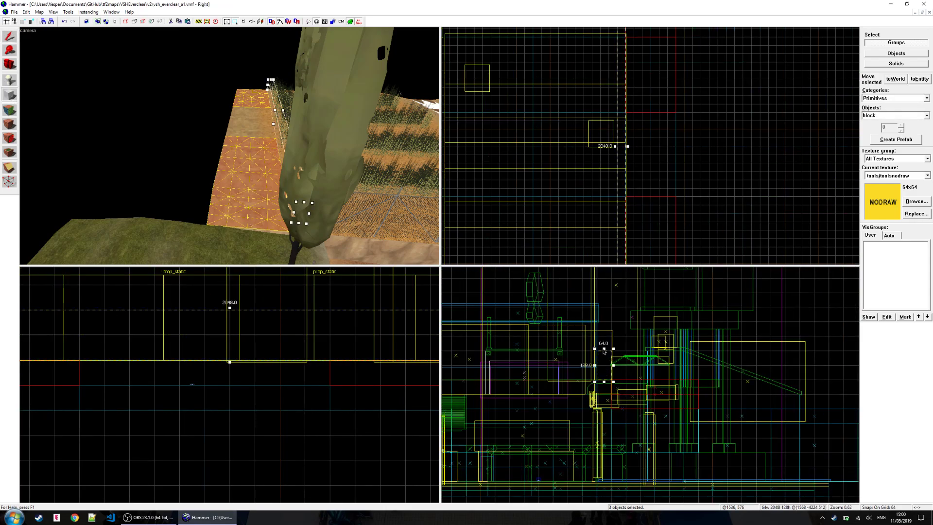
{"action": "left_click_drag", "start_coordinate": [610, 359], "coordinate": [702, 362]}
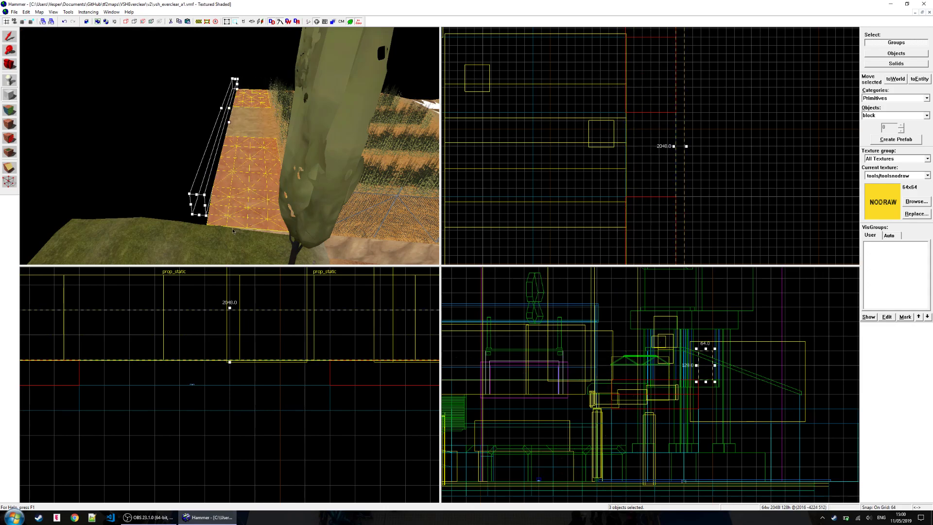
- Extend the outlined block down to the ground's lower edge and raise its top, creating it as a nodraw wall along the outer edge
{"action": "key", "text": "z"}
{"action": "key", "text": "w"}
{"action": "key", "text": "s"}
{"action": "key", "text": "w"}
{"action": "key", "text": "z"}
{"action": "scroll", "coordinate": [632, 372], "scroll_direction": "up", "scroll_amount": 3}
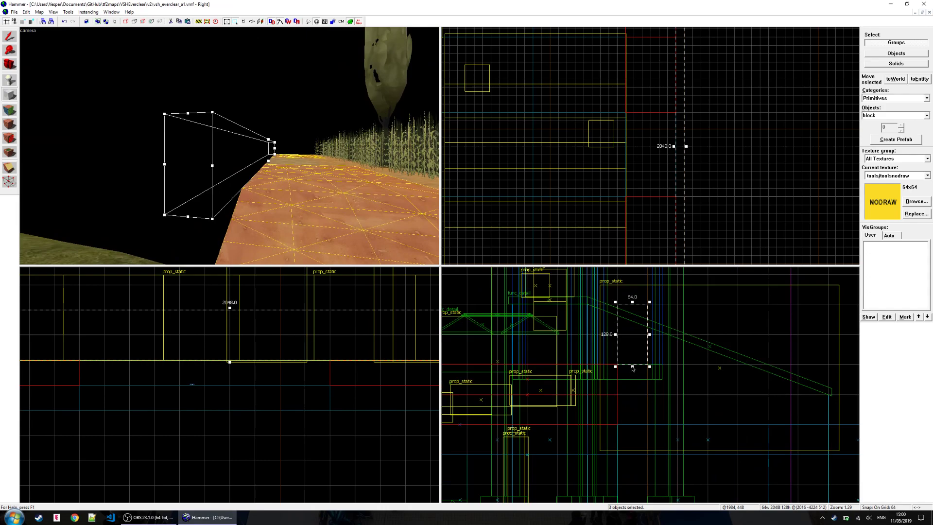
{"action": "key", "text": "s"}
{"action": "key", "text": "z"}
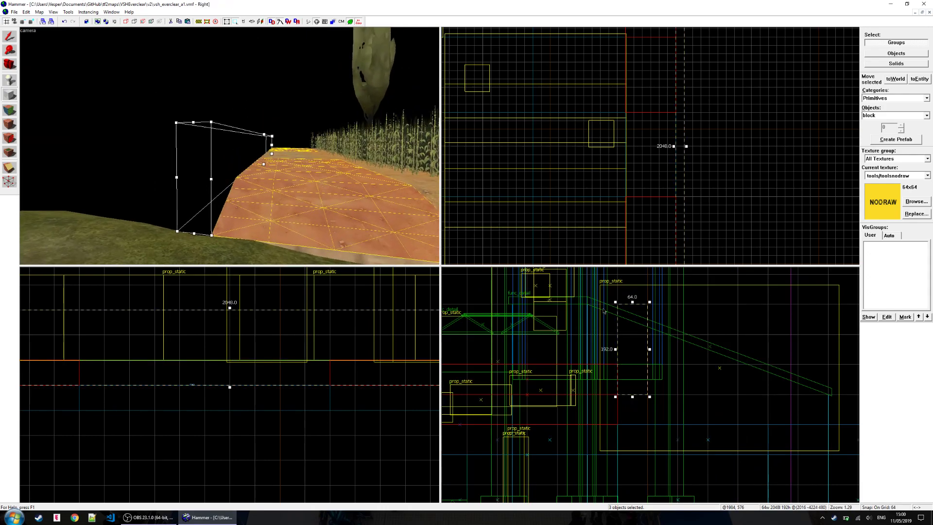
{"action": "middle_click_drag", "start_coordinate": [633, 319], "coordinate": [627, 369]}
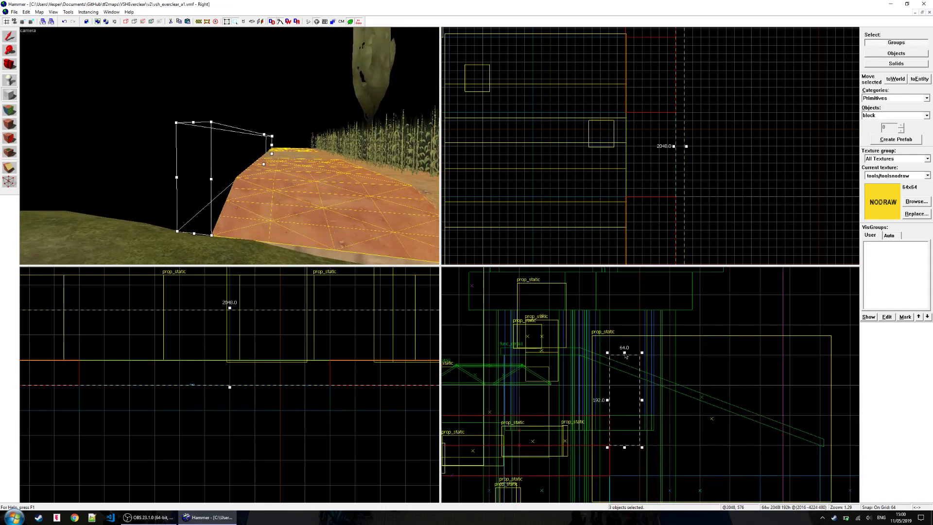
{"action": "key", "text": "Escape"}
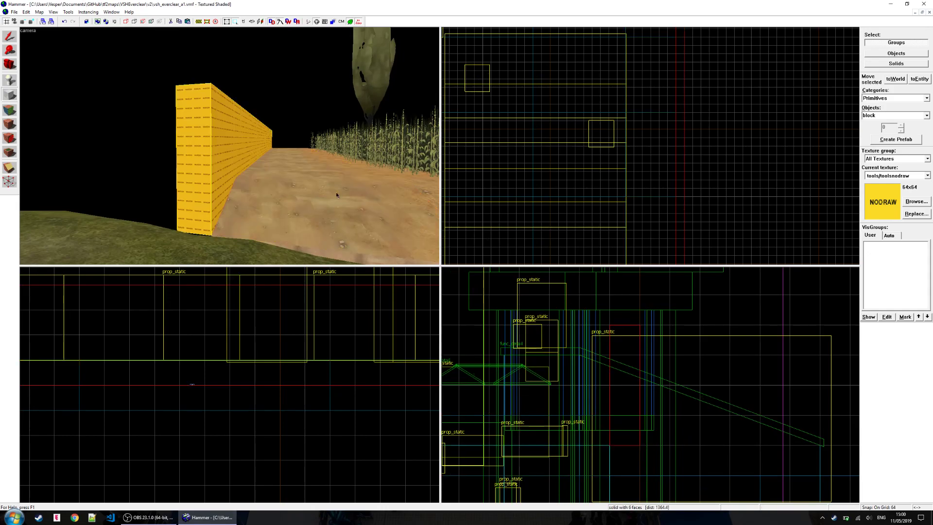
- Pick up the nature/rockwall005 texture from the hill's cliff and apply it to the new wall's face towards the cornfield
{"action": "key", "text": "z"}
{"action": "key", "text": "w"}
{"action": "key", "text": "d"}
{"action": "key", "text": "s"}
{"action": "key", "text": "z"}
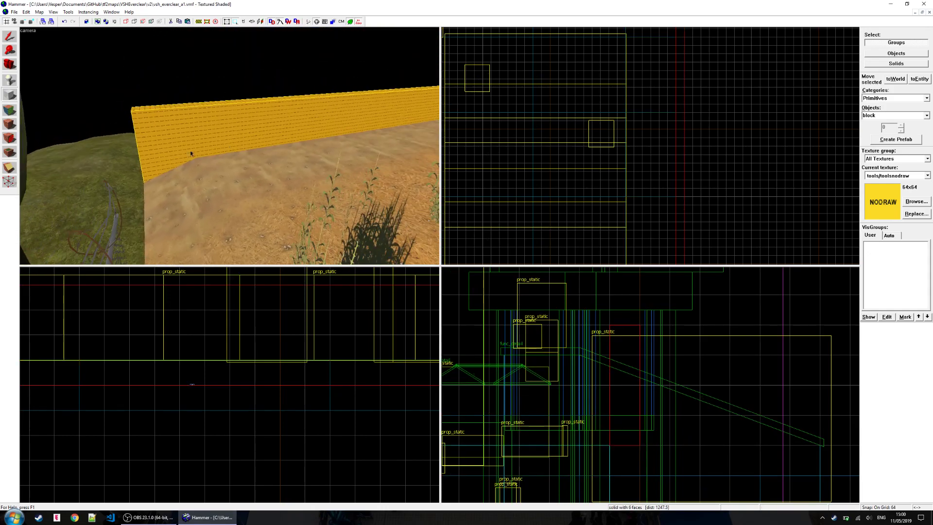
{"action": "left_click", "coordinate": [10, 111]}
{"action": "key", "text": "z"}
{"action": "key", "text": "w"}
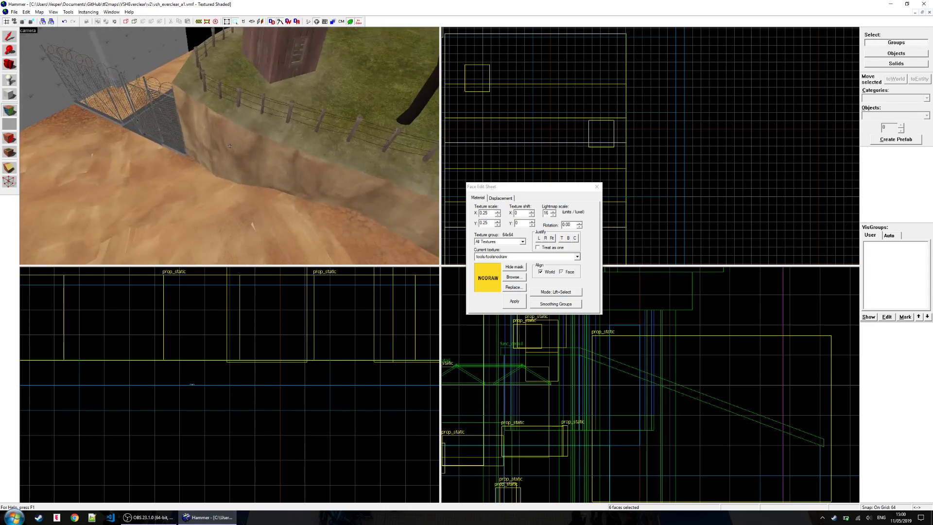
{"action": "left_click", "coordinate": [229, 145]}
{"action": "right_click", "coordinate": [230, 145]}
{"action": "key", "text": "w"}
{"action": "left_click", "coordinate": [229, 146]}
- Justify the rock texture to the top of the wall's inner face and check the wall against the hilltop
{"action": "key", "text": "z"}
{"action": "left_click", "coordinate": [561, 239]}
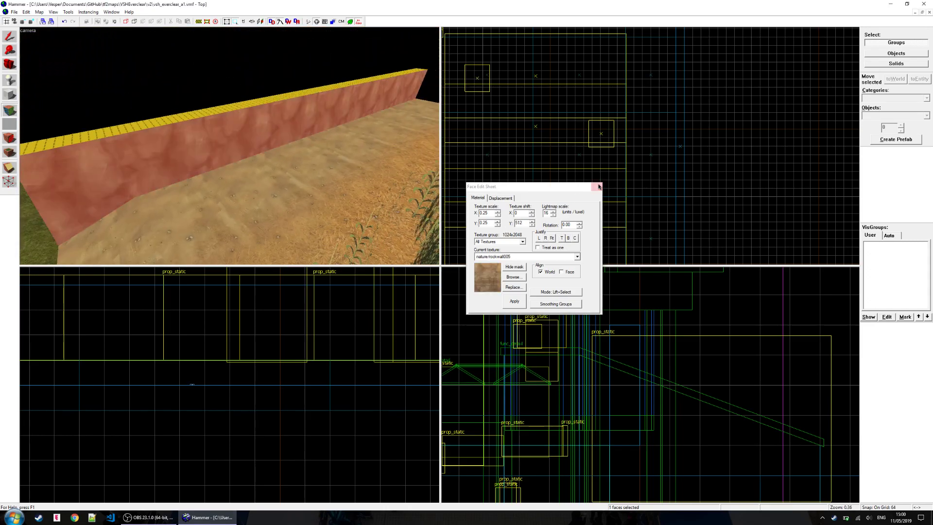
{"action": "left_click", "coordinate": [597, 186]}
{"action": "key", "text": "z"}
{"action": "key", "text": "w"}
{"action": "key", "text": "w"}
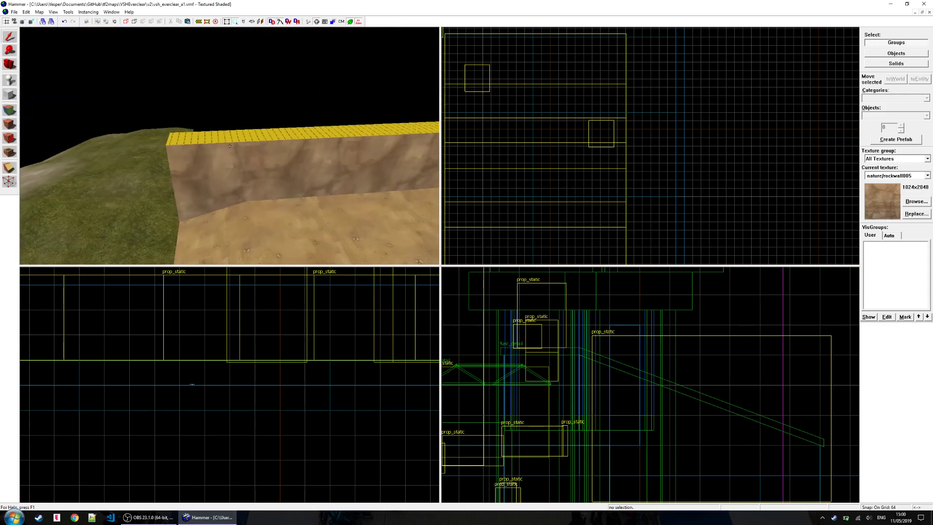
- Turn the rock-textured inner face of the outer wall into a displacement
{"action": "key", "text": "s"}
{"action": "key", "text": "z"}
{"action": "left_click", "coordinate": [9, 110]}
{"action": "left_click", "coordinate": [189, 173]}
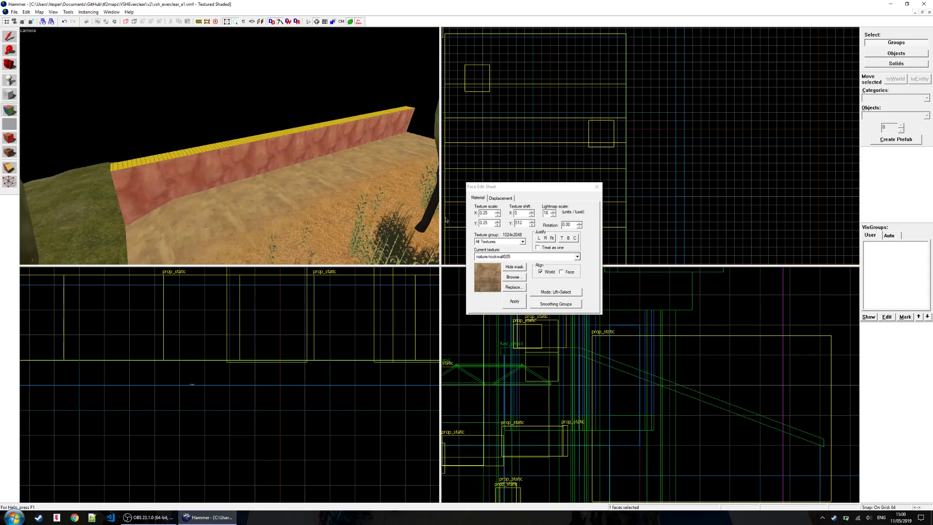
{"action": "left_click", "coordinate": [500, 197]}
{"action": "left_click", "coordinate": [484, 236]}
{"action": "left_click", "coordinate": [518, 259]}
{"action": "left_click", "coordinate": [596, 187]}
- Split the 2048-unit wall crosswise with three clip cuts into four displacement segments, keeping every piece
{"action": "left_click", "coordinate": [304, 158]}
{"action": "key", "text": "ctrl+shift+e"}
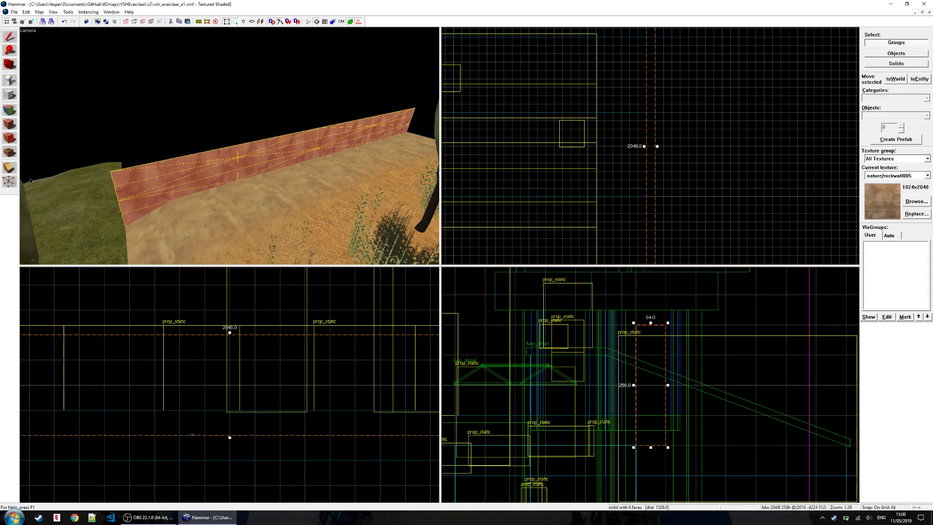
{"action": "scroll", "coordinate": [536, 165], "scroll_direction": "down", "scroll_amount": 2}
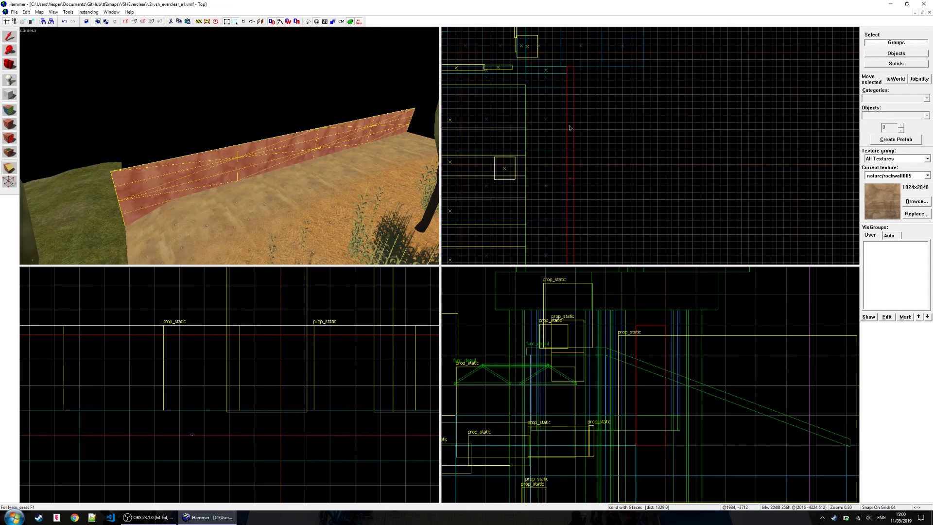
{"action": "left_click_drag", "start_coordinate": [575, 111], "coordinate": [581, 109]}
{"action": "key", "text": "Return"}
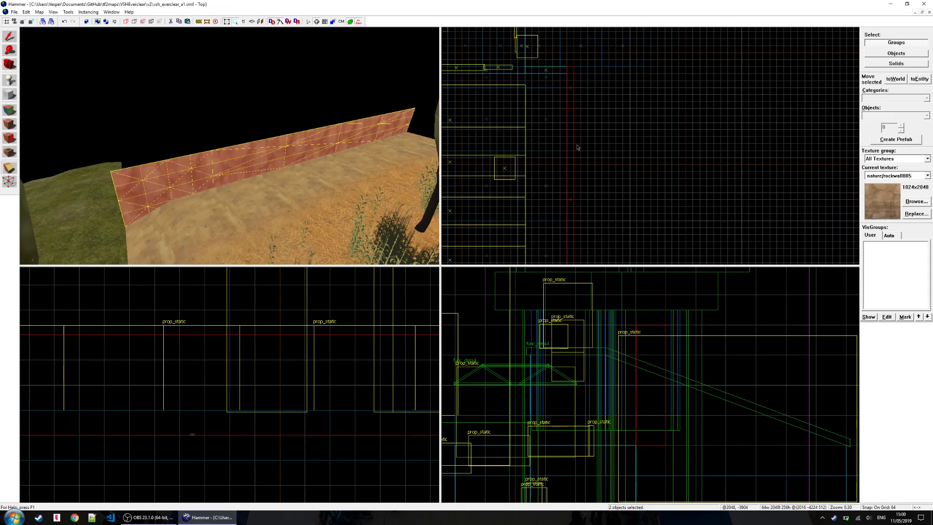
{"action": "left_click_drag", "start_coordinate": [574, 155], "coordinate": [580, 167]}
{"action": "key", "text": "Return"}
{"action": "scroll", "coordinate": [586, 187], "scroll_direction": "down", "scroll_amount": 3}
{"action": "left_click_drag", "start_coordinate": [580, 192], "coordinate": [584, 191]}
{"action": "key", "text": "Return"}
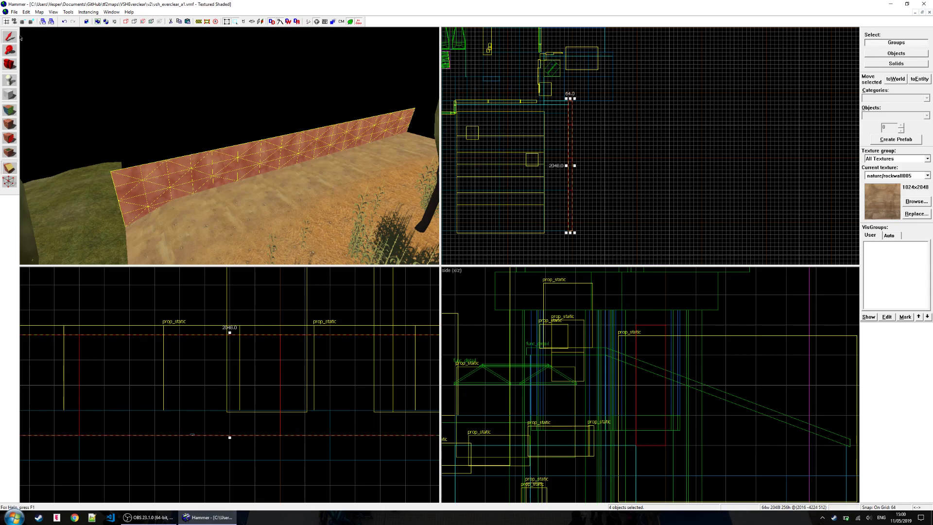
- Copy the wall's 384-unit end segment, turn it perpendicular, and line up two such segments from the corner along the hilltop's edge
{"action": "key", "text": "z"}
{"action": "key", "text": "w"}
{"action": "key", "text": "z"}
{"action": "left_click", "coordinate": [261, 162]}
{"action": "middle_click_drag", "start_coordinate": [557, 140], "coordinate": [516, 185]}
{"action": "scroll", "coordinate": [529, 157], "scroll_direction": "up", "scroll_amount": 4}
{"action": "left_click_drag", "start_coordinate": [529, 150], "coordinate": [572, 160]}
{"action": "left_click_drag", "start_coordinate": [562, 159], "coordinate": [599, 144]}
{"action": "key", "text": "z"}
{"action": "key", "text": "z"}
{"action": "left_click", "coordinate": [250, 151]}
{"action": "left_click", "coordinate": [309, 178]}
{"action": "key", "text": "z"}
{"action": "key", "text": "s"}
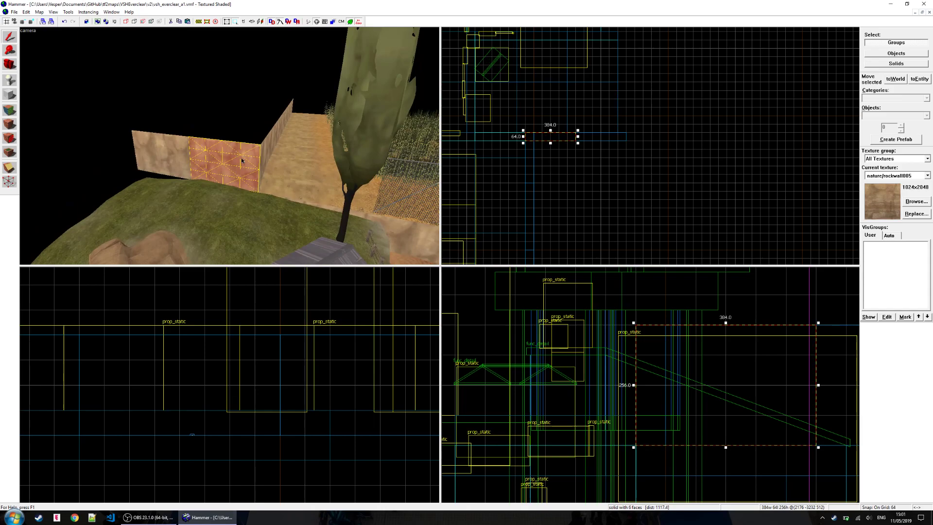
- Examine how the new corner segments meet the hilltop and the long wall, and clear the selection
{"action": "key", "text": "w"}
{"action": "key", "text": "w"}
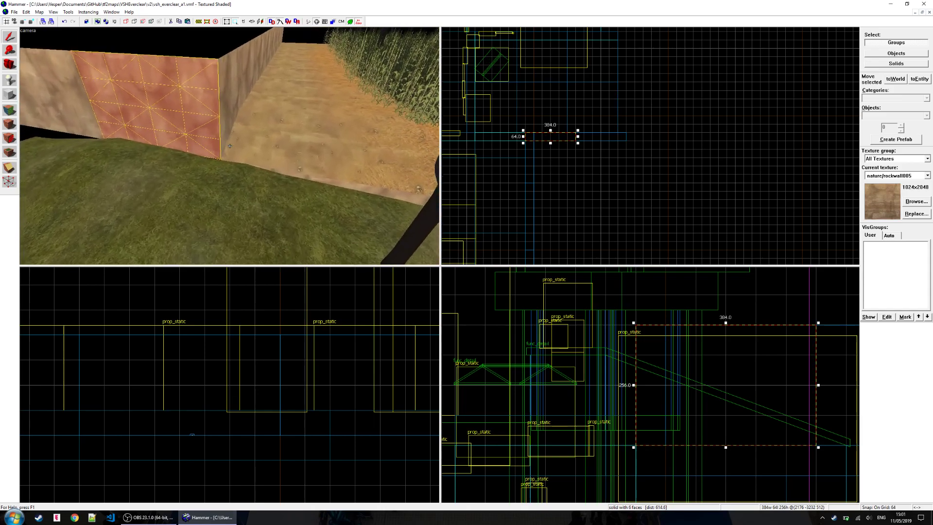
{"action": "key", "text": "s"}
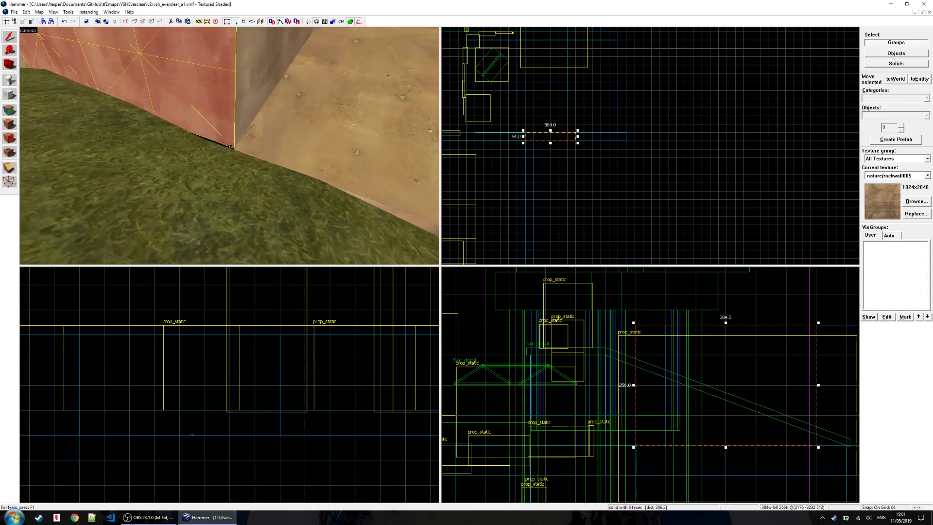
{"action": "key", "text": "s"}
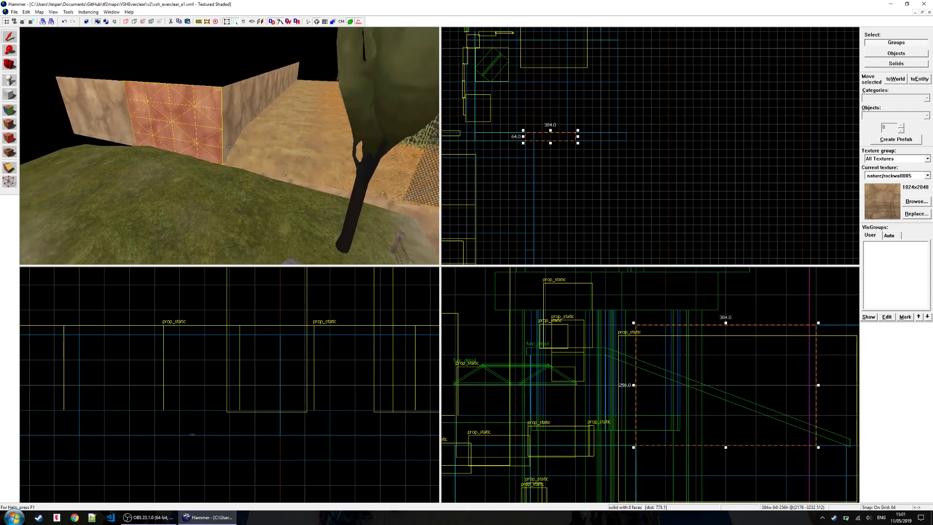
{"action": "key", "text": "s"}
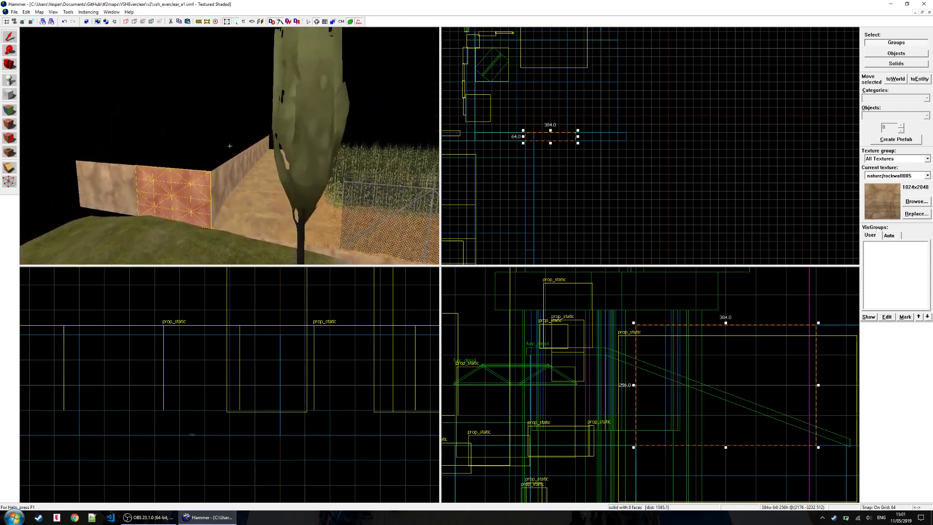
{"action": "left_click", "coordinate": [230, 147]}
{"action": "key", "text": "Delete"}
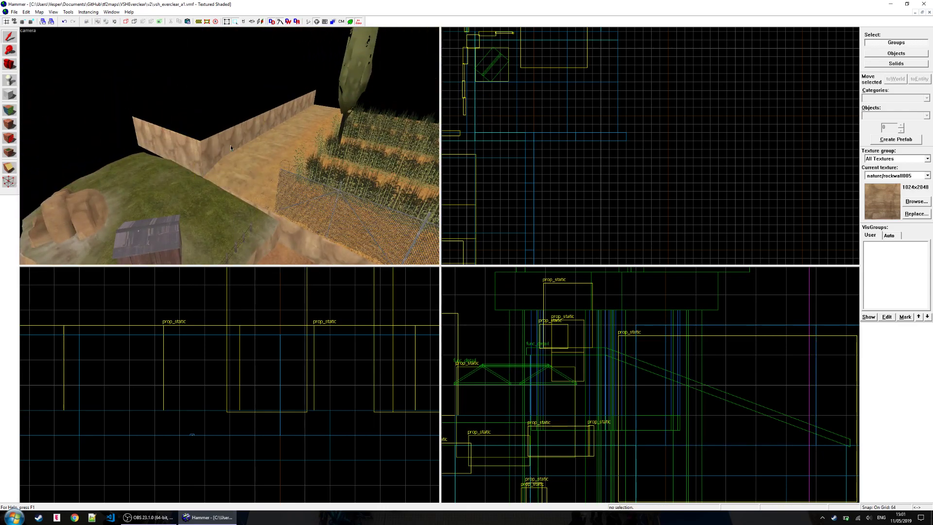
{"action": "key", "text": "z"}
{"action": "key", "text": "w"}
{"action": "key", "text": "a"}
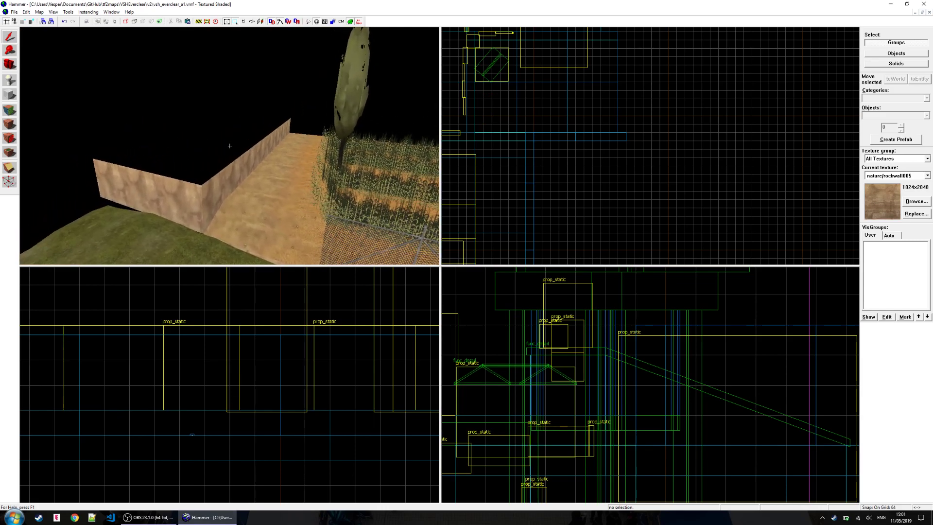
{"action": "key", "text": "d"}
{"action": "key", "text": "z"}
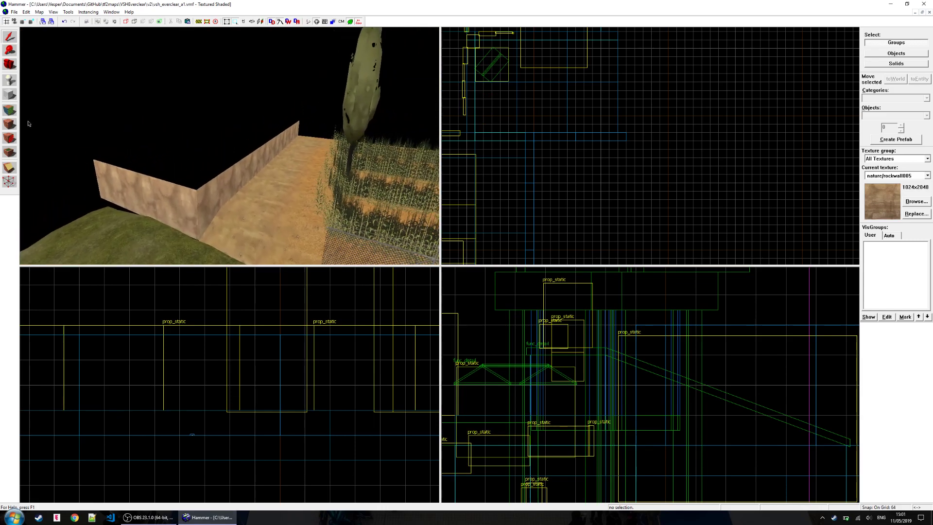
- Select the rock wall's displacement faces and curve the long wall along the X-Axis with Paint Geometry, distance 5 and radius 269
{"action": "left_click", "coordinate": [10, 111]}
{"action": "left_click", "coordinate": [138, 192]}
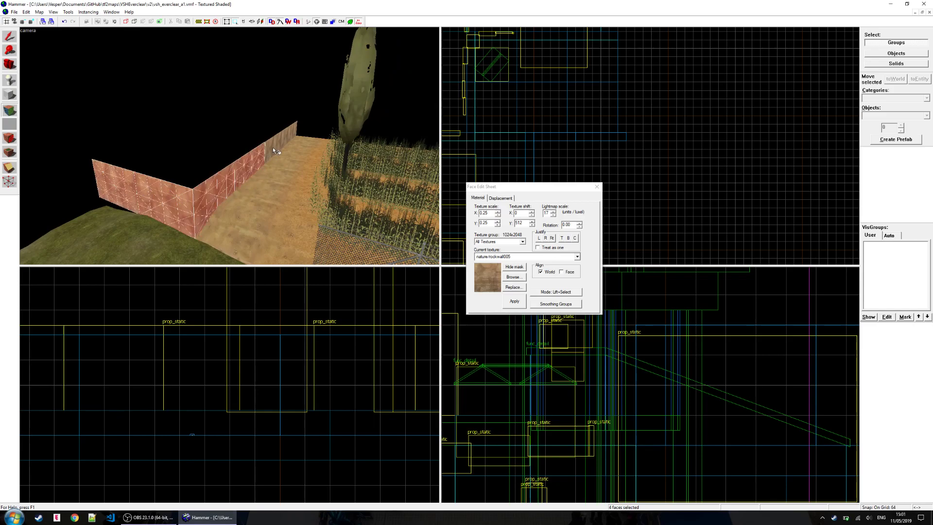
{"action": "left_click", "coordinate": [500, 198]}
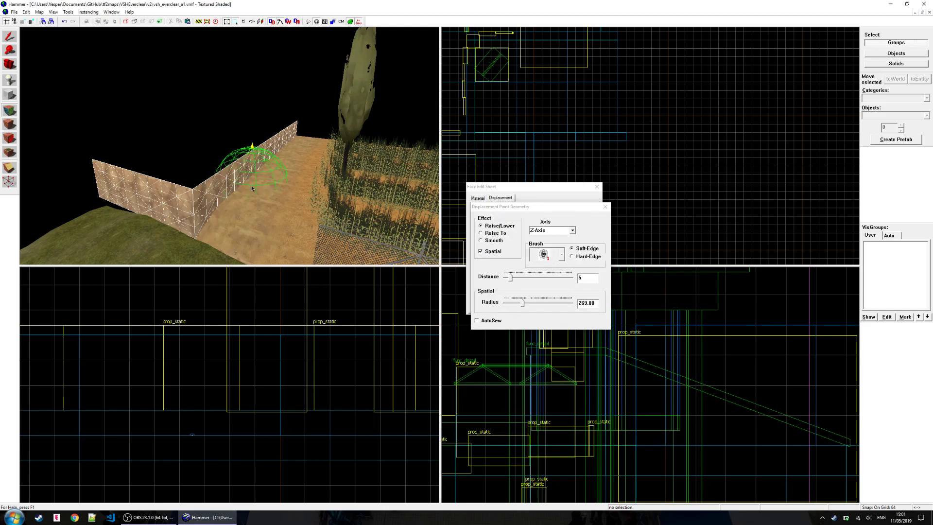
{"action": "left_click", "coordinate": [571, 231]}
{"action": "left_click", "coordinate": [553, 239]}
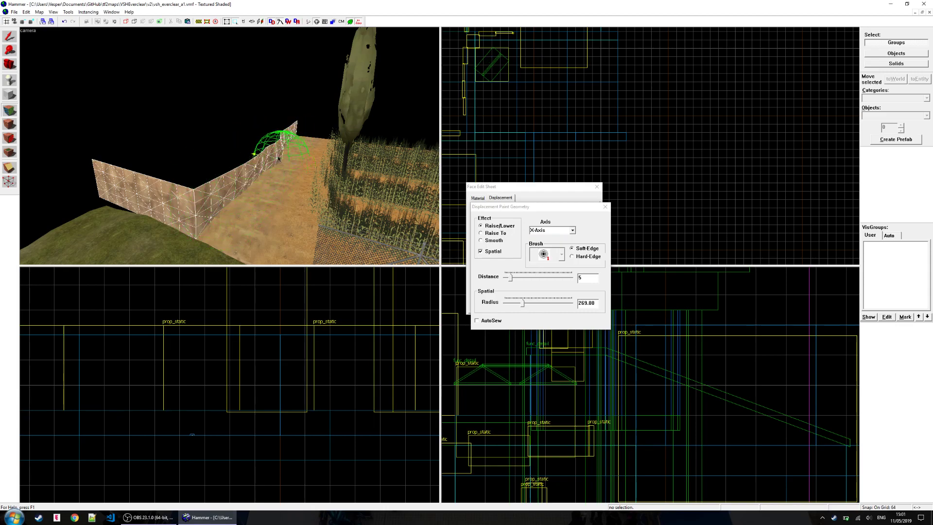
{"action": "mouse_move", "coordinate": [294, 141]}
{"action": "left_mouse_down"}
{"action": "mouse_move", "coordinate": [292, 131]}
{"action": "mouse_move", "coordinate": [234, 184]}
{"action": "mouse_move", "coordinate": [246, 141]}
{"action": "mouse_move", "coordinate": [276, 203]}
{"action": "mouse_move", "coordinate": [311, 126]}
{"action": "mouse_move", "coordinate": [315, 133]}
{"action": "mouse_move", "coordinate": [252, 170]}
{"action": "mouse_move", "coordinate": [220, 244]}
{"action": "left_mouse_up"}
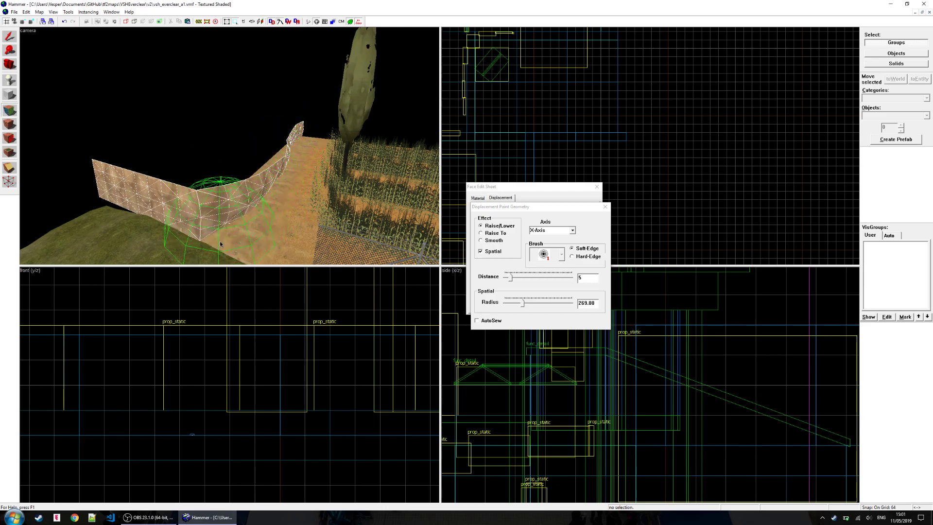
- Bend the hilltop wall segments along the Y-Axis with the same geometry brush
{"action": "left_click", "coordinate": [572, 231]}
{"action": "left_click", "coordinate": [557, 244]}
{"action": "left_click_drag", "start_coordinate": [184, 160], "coordinate": [121, 166]}
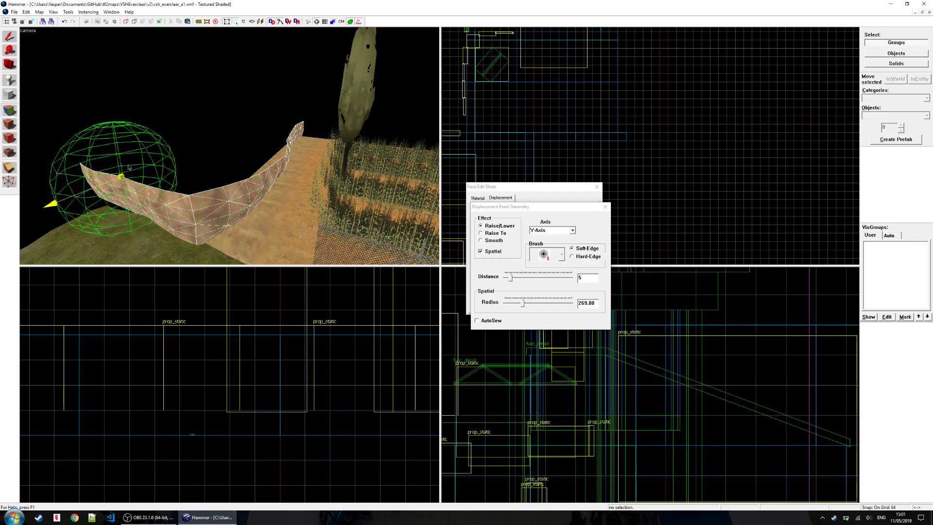
- Reduce the geometry brush radius to 141 and roughen the hilltop wall segments along the Y-Axis
{"action": "left_click", "coordinate": [559, 232]}
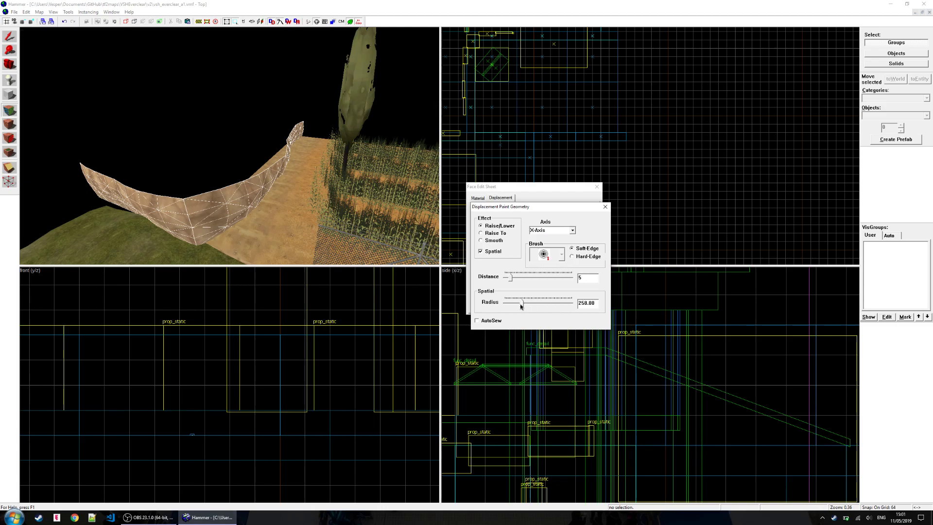
{"action": "left_click_drag", "start_coordinate": [518, 306], "coordinate": [514, 305]}
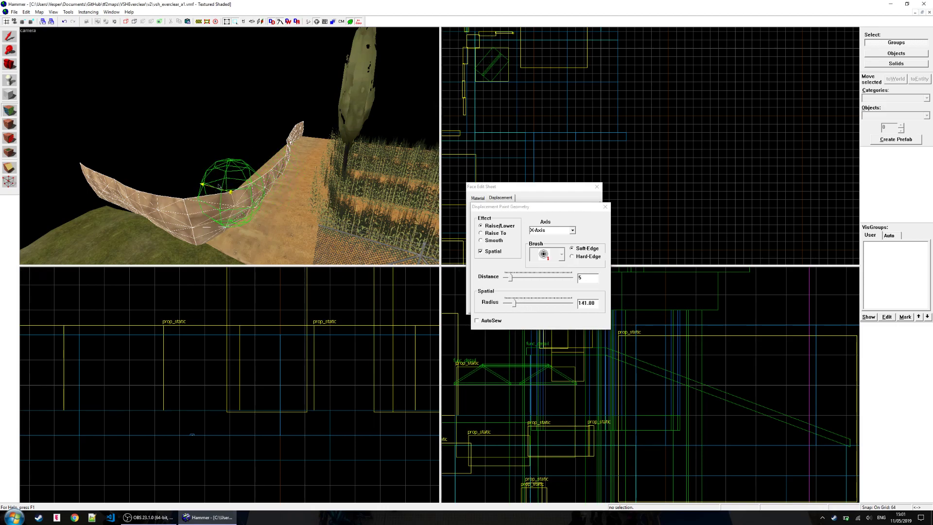
{"action": "scroll", "coordinate": [229, 146], "scroll_direction": "down", "scroll_amount": 5}
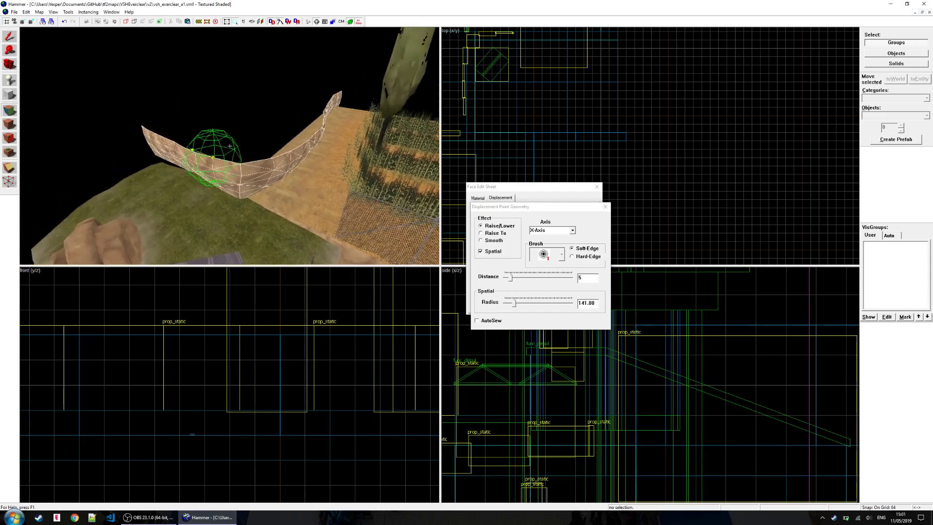
{"action": "scroll", "coordinate": [229, 145], "scroll_direction": "up", "scroll_amount": 3}
{"action": "left_click", "coordinate": [573, 231]}
{"action": "left_click", "coordinate": [553, 241]}
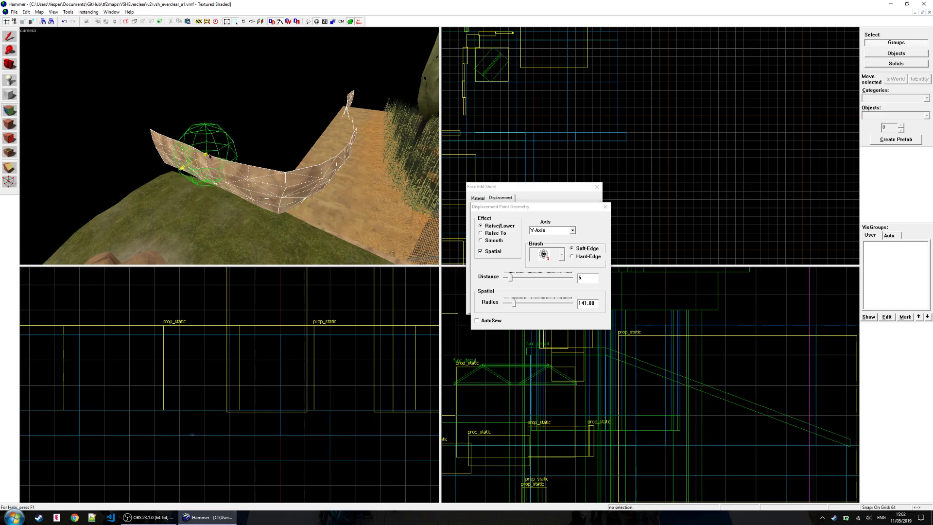
{"action": "mouse_move", "coordinate": [182, 166]}
{"action": "left_mouse_down"}
{"action": "mouse_move", "coordinate": [196, 183]}
{"action": "mouse_move", "coordinate": [177, 97]}
{"action": "mouse_move", "coordinate": [204, 97]}
{"action": "left_mouse_up"}
{"action": "left_click", "coordinate": [597, 186]}
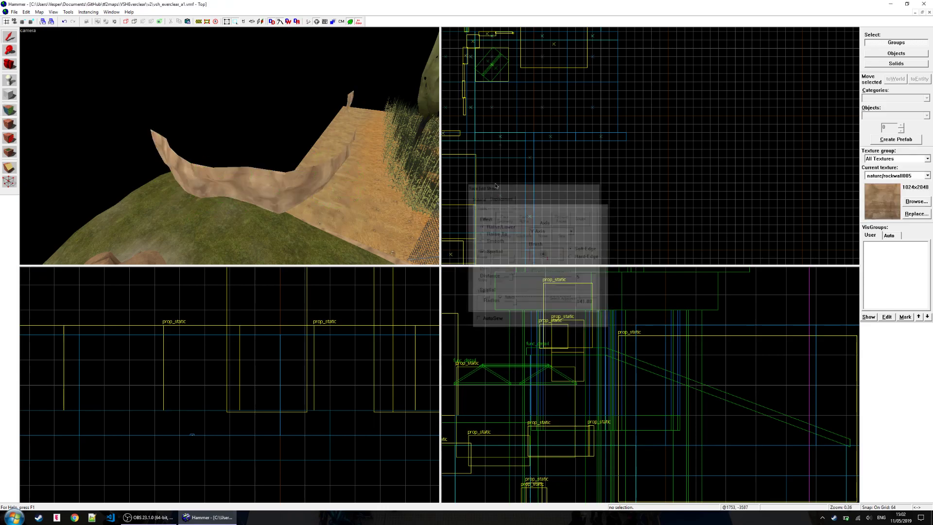
- Select the long wall's faces at the far end and paint uneven bulges along the X-Axis, distance 5 and radius 141
{"action": "key", "text": "z"}
{"action": "key", "text": "w"}
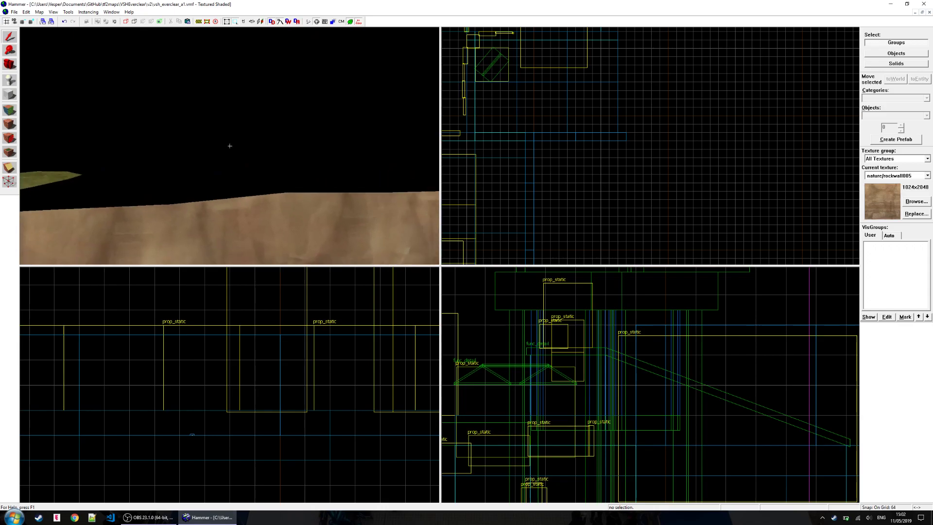
{"action": "key", "text": "z"}
{"action": "key", "text": "z"}
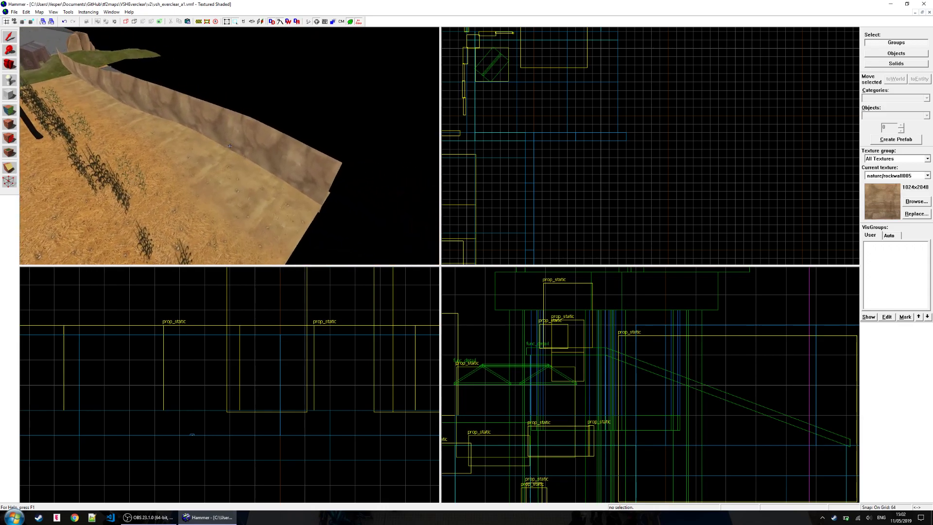
{"action": "key", "text": "z"}
{"action": "left_click", "coordinate": [10, 112]}
{"action": "left_click", "coordinate": [177, 118]}
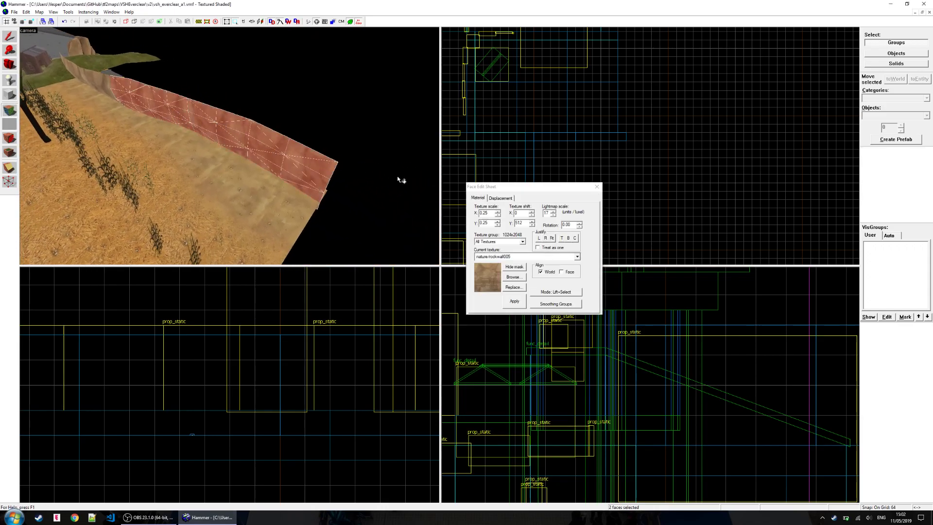
{"action": "left_click", "coordinate": [500, 198]}
{"action": "left_click", "coordinate": [546, 228]}
{"action": "left_click", "coordinate": [573, 231]}
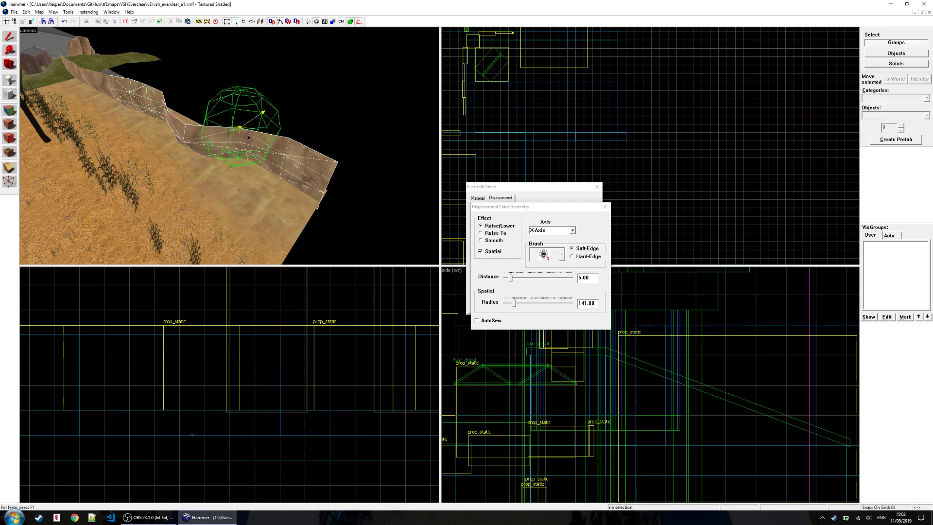
{"action": "mouse_move", "coordinate": [278, 136]}
{"action": "right_mouse_down"}
{"action": "mouse_move", "coordinate": [274, 143]}
{"action": "mouse_move", "coordinate": [282, 140]}
{"action": "right_mouse_up"}
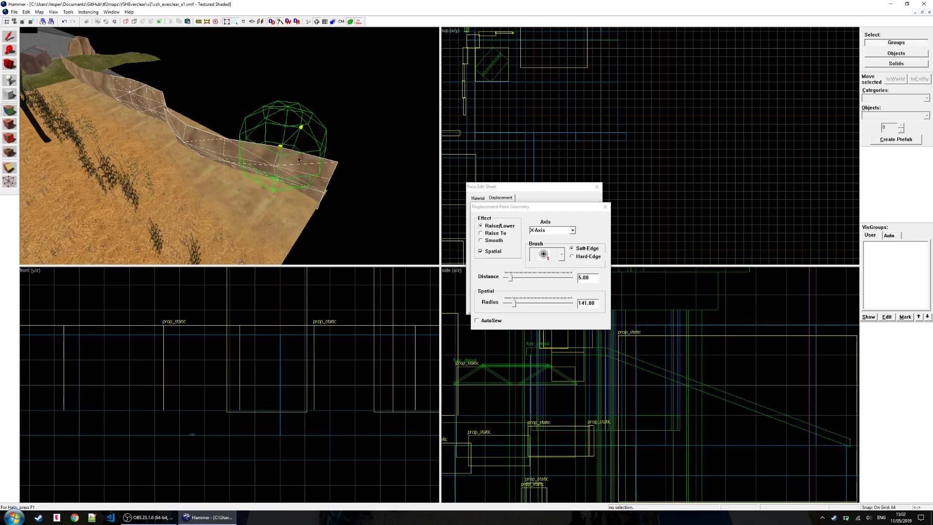
{"action": "left_click", "coordinate": [595, 188]}
- Select the ground displacement faces beside the grassy hill and paint their edge along the Y-Axis, distance 5 and radius 141, towards the rock wall's base
{"action": "key", "text": "z"}
{"action": "key", "text": "a"}
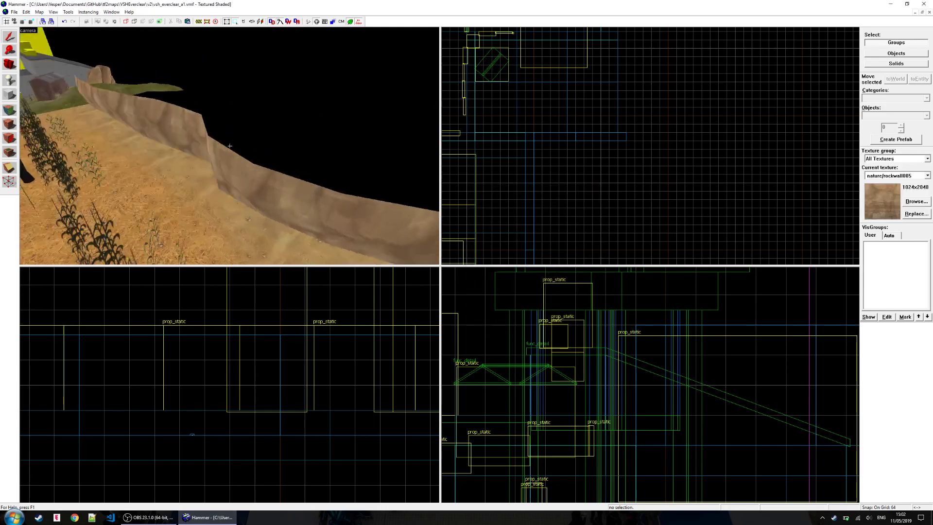
{"action": "key", "text": "s"}
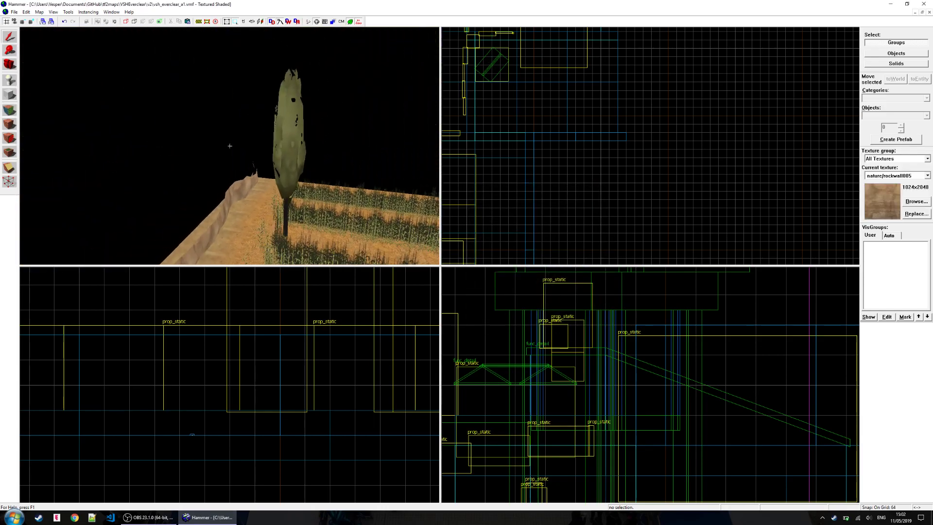
{"action": "key", "text": "w"}
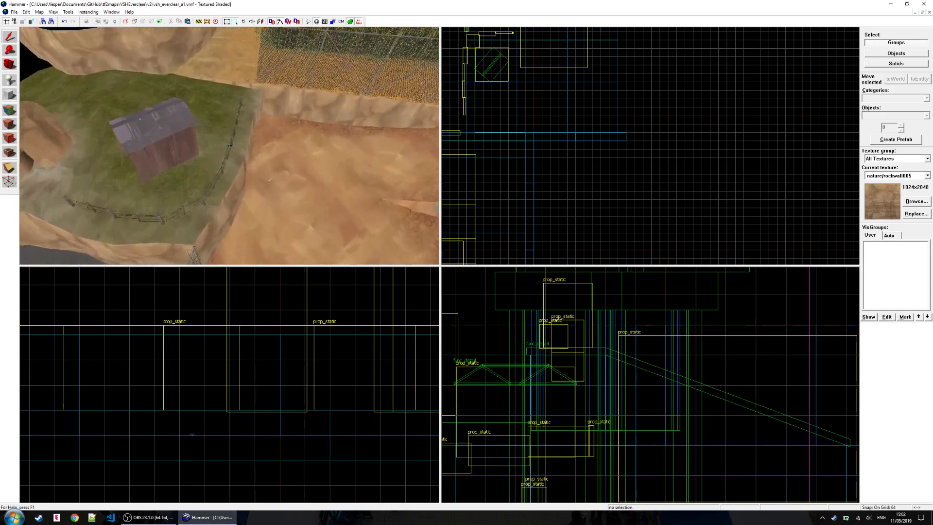
{"action": "key", "text": "w"}
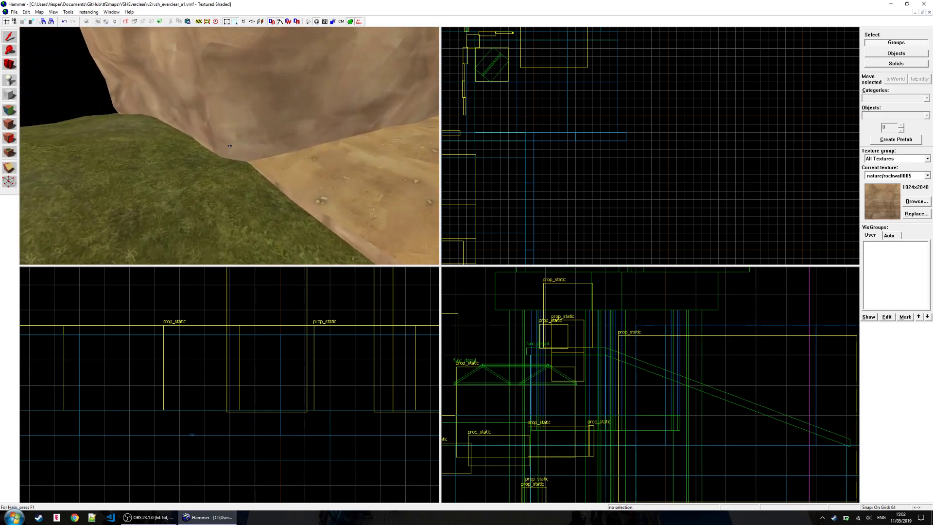
{"action": "key", "text": "z"}
{"action": "key", "text": "shift+a"}
{"action": "left_click", "coordinate": [209, 152]}
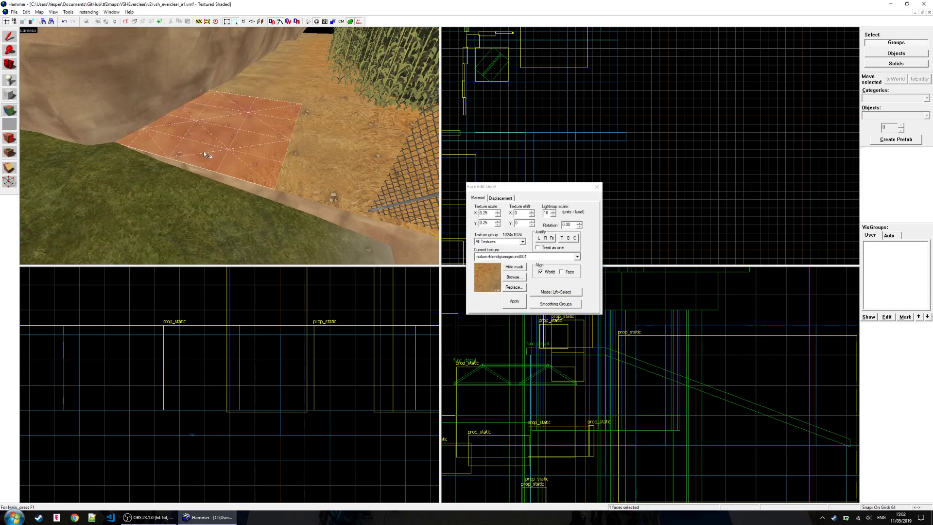
{"action": "left_click", "coordinate": [299, 202], "text": "ctrl"}
{"action": "key", "text": "z"}
{"action": "key", "text": "s"}
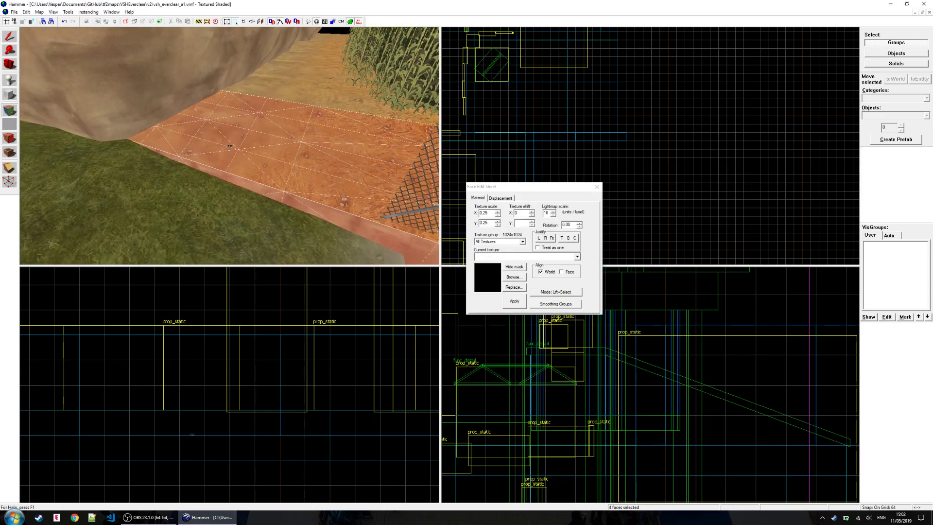
{"action": "key", "text": "z"}
{"action": "left_click", "coordinate": [502, 199]}
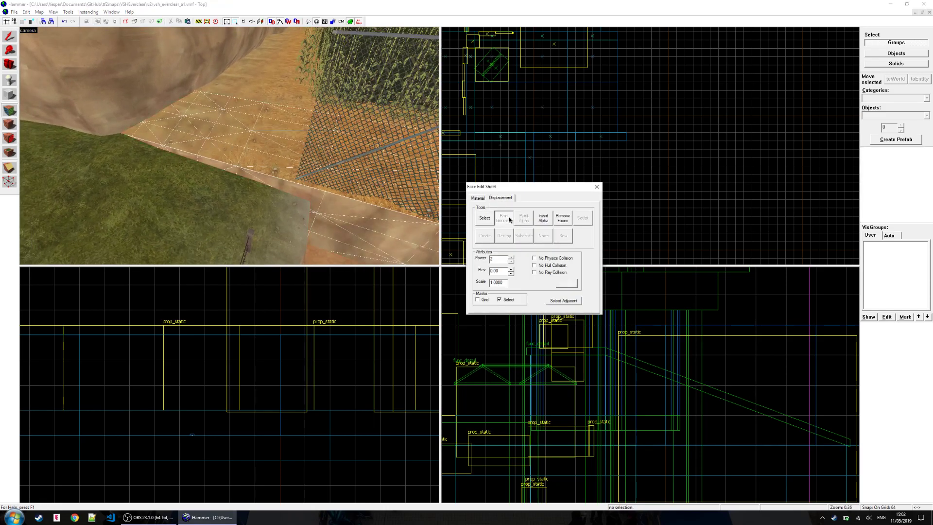
{"action": "left_click", "coordinate": [504, 219]}
{"action": "left_click", "coordinate": [572, 231]}
{"action": "left_click", "coordinate": [537, 244]}
{"action": "mouse_move", "coordinate": [235, 168]}
{"action": "left_mouse_down"}
{"action": "mouse_move", "coordinate": [156, 188]}
{"action": "mouse_move", "coordinate": [109, 130]}
{"action": "left_mouse_up"}
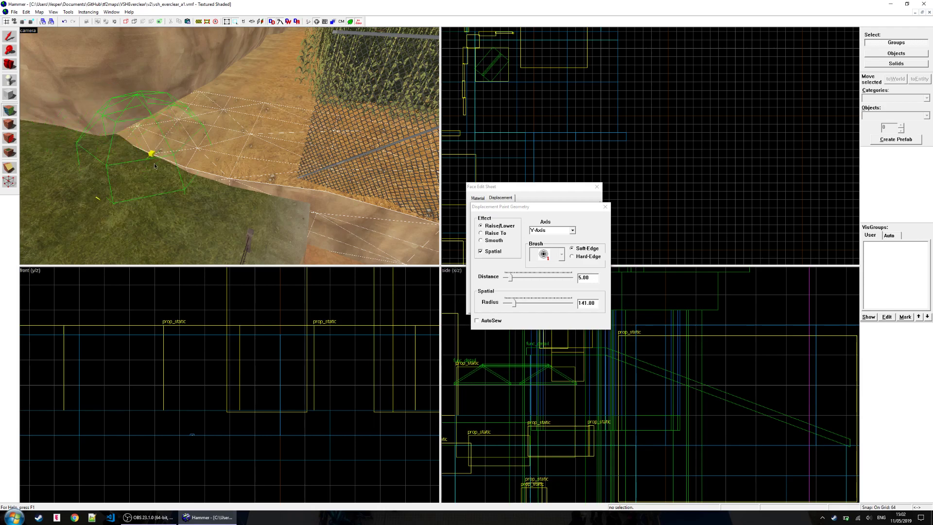
{"action": "left_click", "coordinate": [595, 187]}
- Examine the rock wall's joins with the hill and cornfield ground, both close up and from a distance
{"action": "key", "text": "z"}
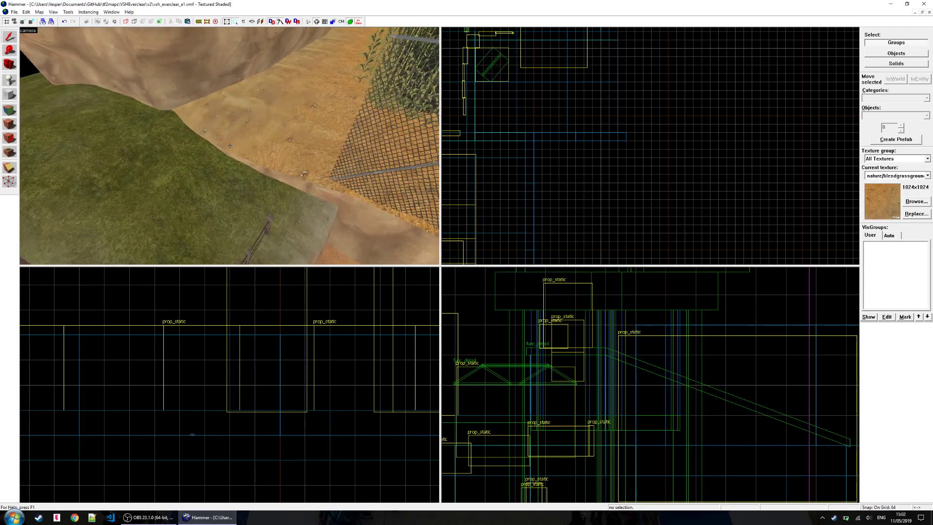
{"action": "key", "text": "w"}
{"action": "key", "text": "w"}
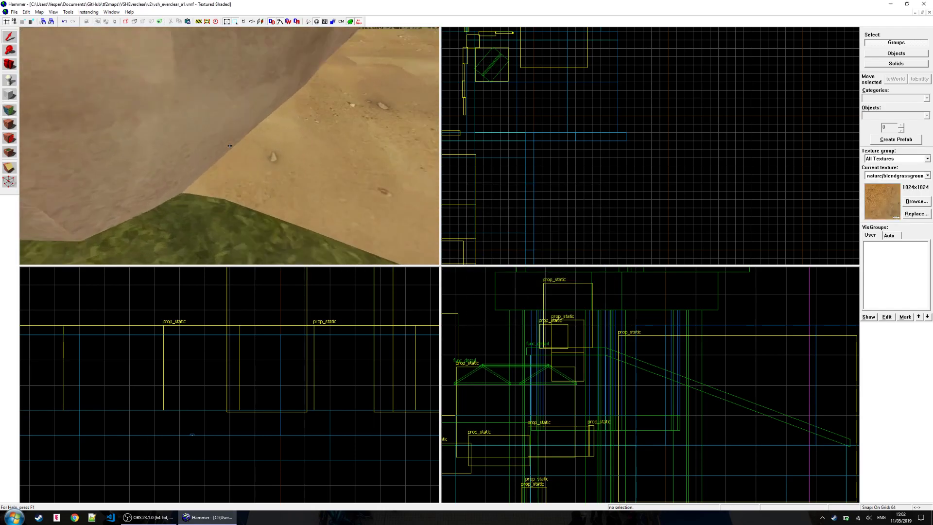
{"action": "key", "text": "s"}
{"action": "key", "text": "s"}
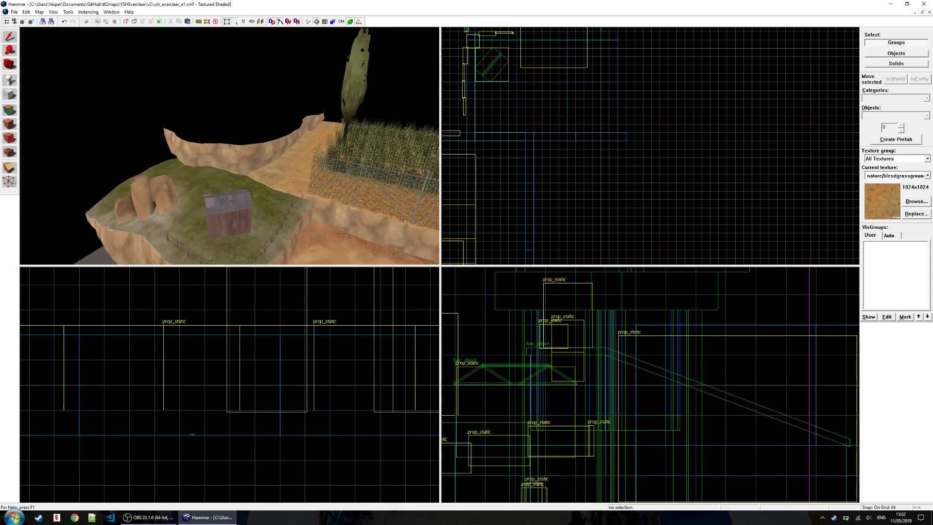
{"action": "key", "text": "d"}
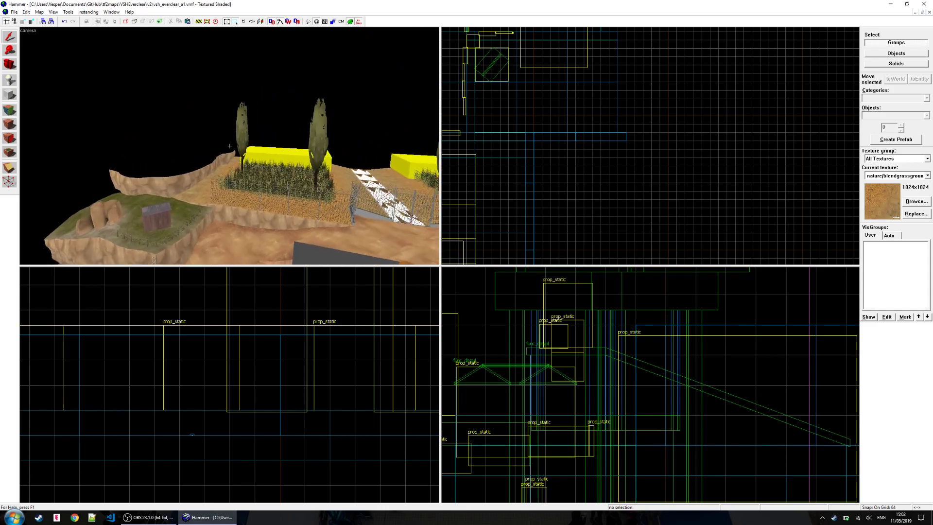
{"action": "key", "text": "d"}
{"action": "key", "text": "w"}
{"action": "key", "text": "w"}
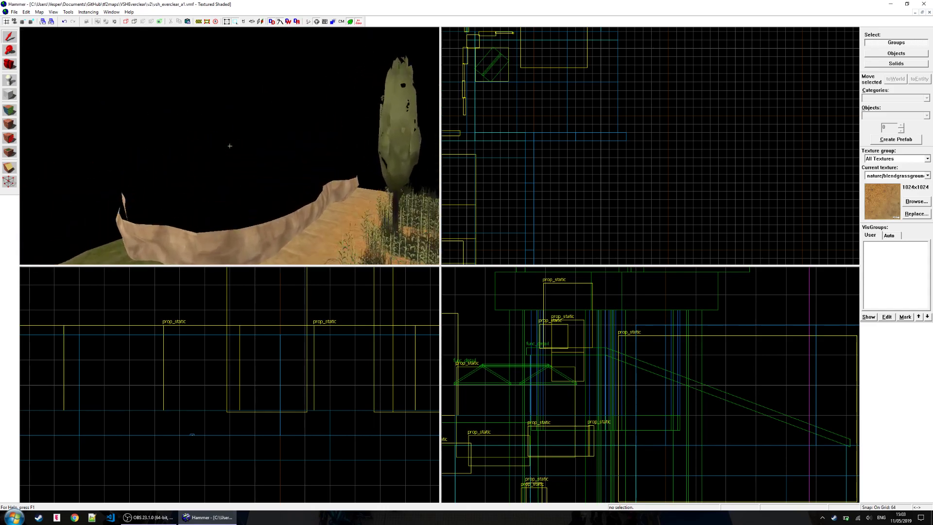
- Create a 384 × 384 × 64 block textured tools/toolsnodraw behind the rock wall, level with the wall's top
{"action": "key", "text": "ctrl+e"}
{"action": "middle_click_drag", "start_coordinate": [660, 186], "coordinate": [607, 183]}
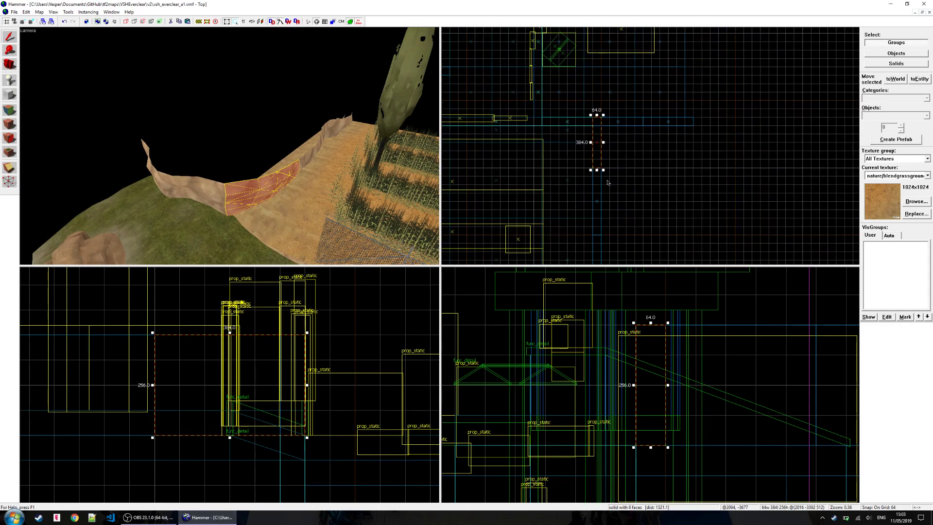
{"action": "left_click", "coordinate": [894, 243]}
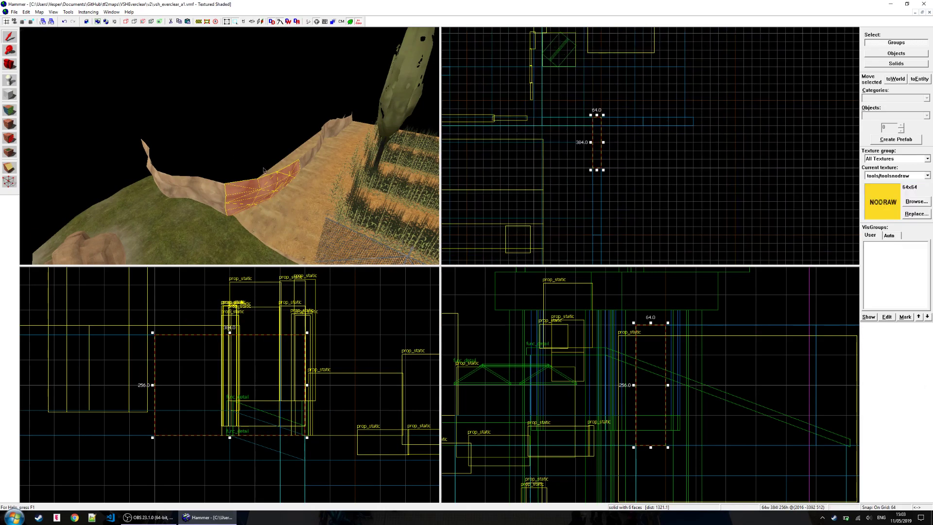
{"action": "middle_click_drag", "start_coordinate": [674, 172], "coordinate": [646, 177]}
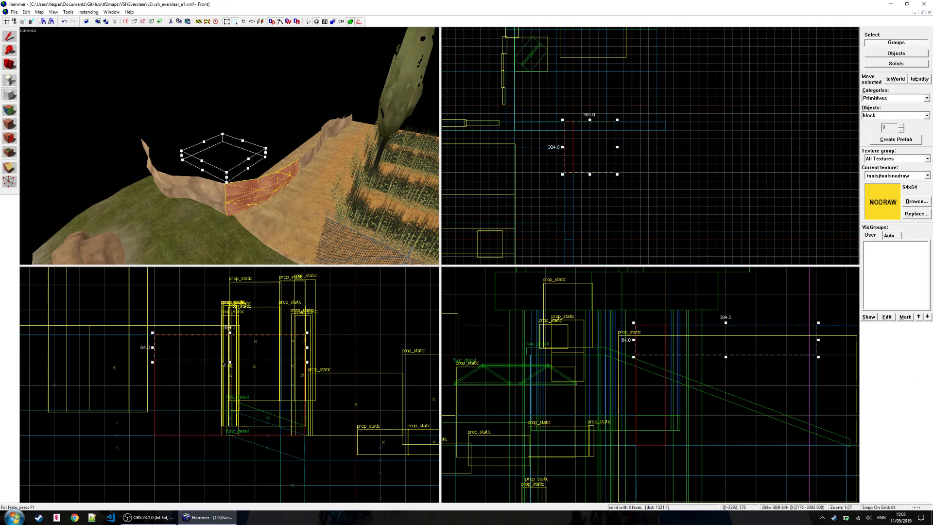
{"action": "key", "text": "Return"}
- Apply the hill's nature/blendgroundtograss007_nodetail texture to the new block's top face and convert that face into a displacement
{"action": "left_click", "coordinate": [9, 110]}
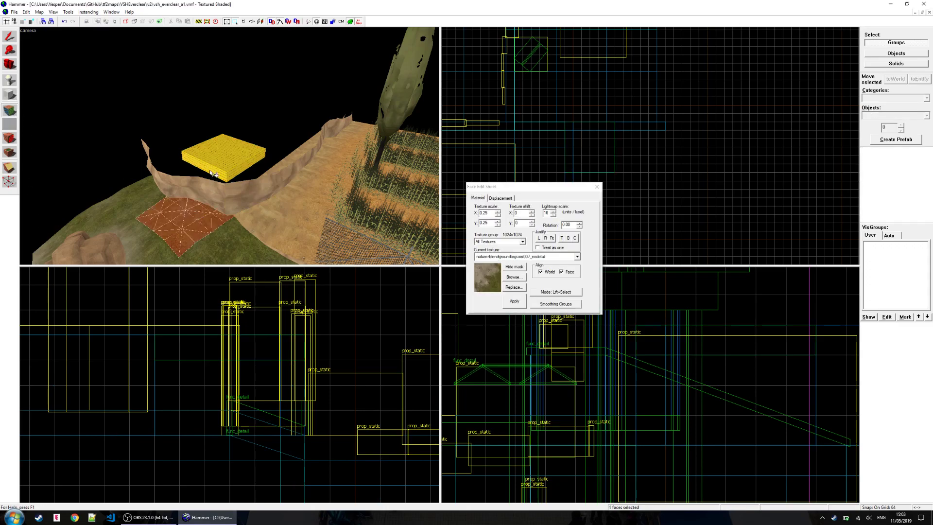
{"action": "left_click", "coordinate": [498, 199]}
{"action": "left_click", "coordinate": [484, 236]}
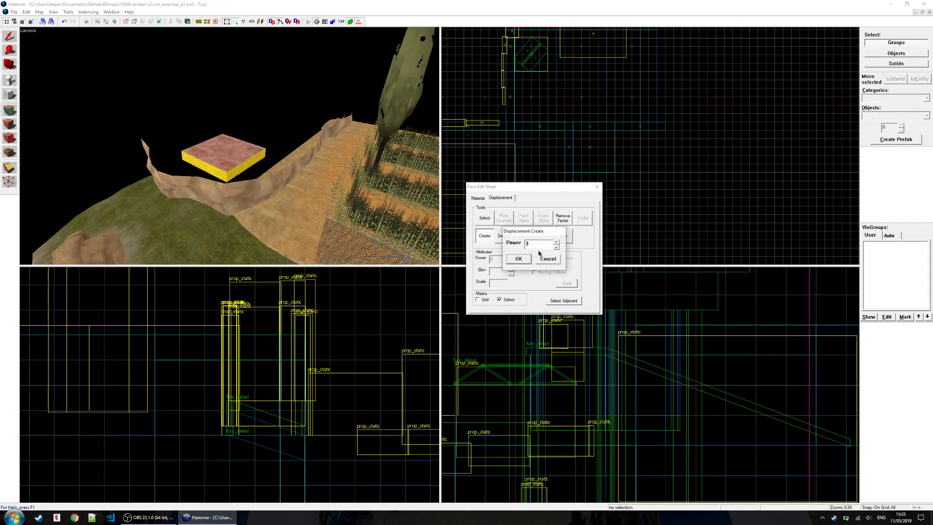
{"action": "left_click", "coordinate": [519, 258]}
{"action": "left_click", "coordinate": [596, 190]}
- Duplicate the displacement block into a grid two wide and four long behind the wall, stretching the last pair to 640 units
{"action": "left_click_drag", "start_coordinate": [554, 121], "coordinate": [607, 121], "text": "shift"}
{"action": "middle_click_drag", "start_coordinate": [559, 136], "coordinate": [559, 85]}
{"action": "left_click_drag", "start_coordinate": [558, 85], "coordinate": [569, 158], "text": "shift"}
{"action": "middle_click_drag", "start_coordinate": [562, 144], "coordinate": [560, 89]}
{"action": "left_click_drag", "start_coordinate": [560, 85], "coordinate": [567, 145], "text": "shift"}
{"action": "middle_click_drag", "start_coordinate": [563, 148], "coordinate": [562, 105]}
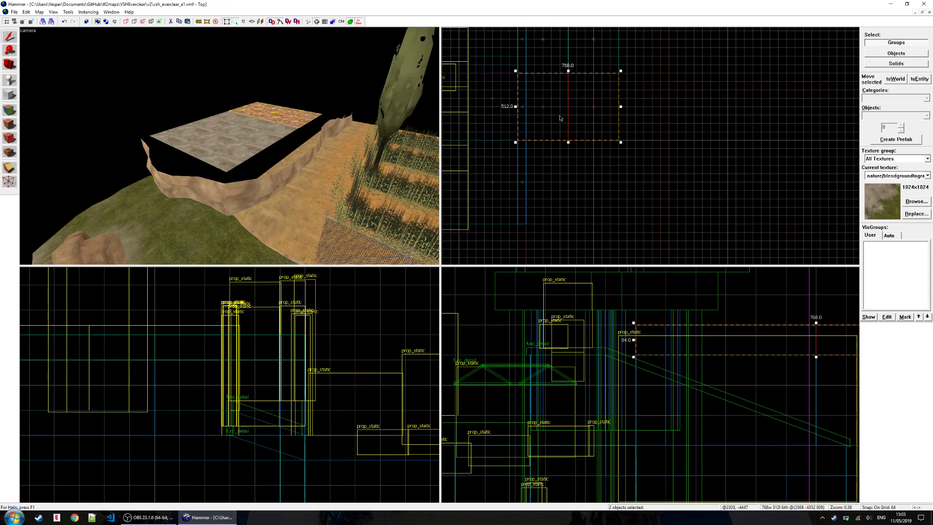
{"action": "left_click_drag", "start_coordinate": [562, 104], "coordinate": [559, 171], "text": "shift"}
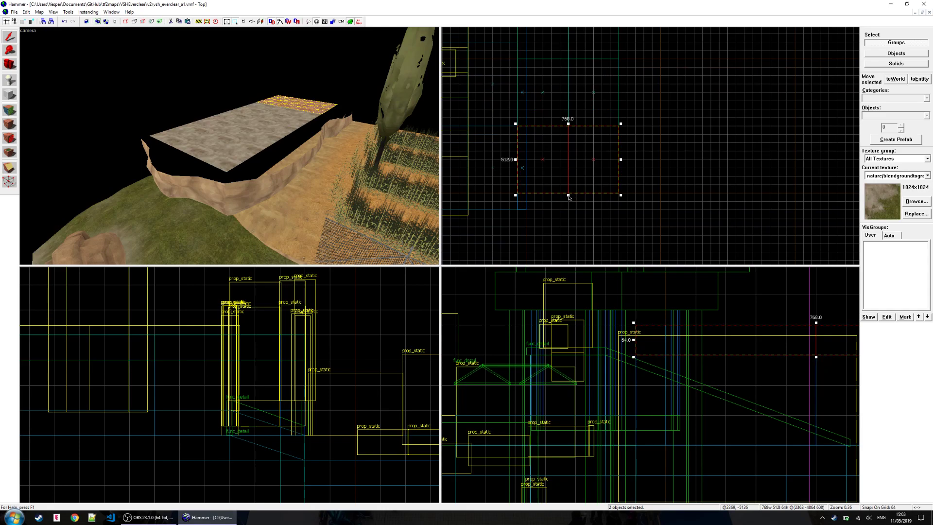
{"action": "key", "text": "s"}
{"action": "key", "text": "z"}
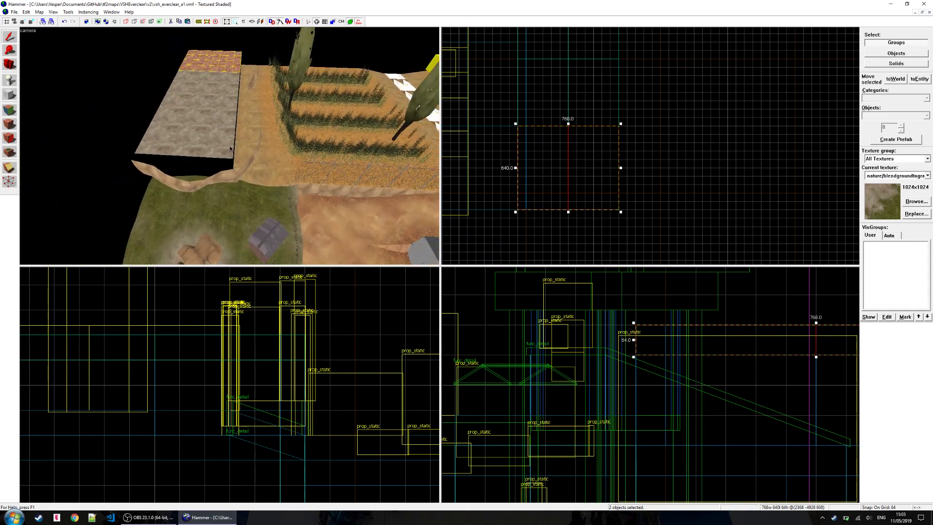
- Select all the new displacement faces behind the wall and invert their alpha to show the grass texture
{"action": "left_click", "coordinate": [10, 111]}
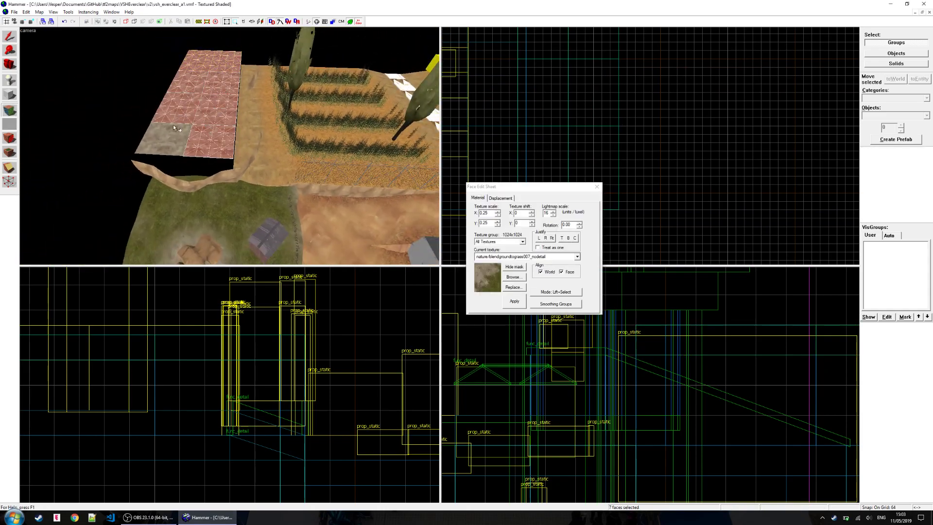
{"action": "left_click", "coordinate": [500, 198]}
{"action": "left_click", "coordinate": [541, 218]}
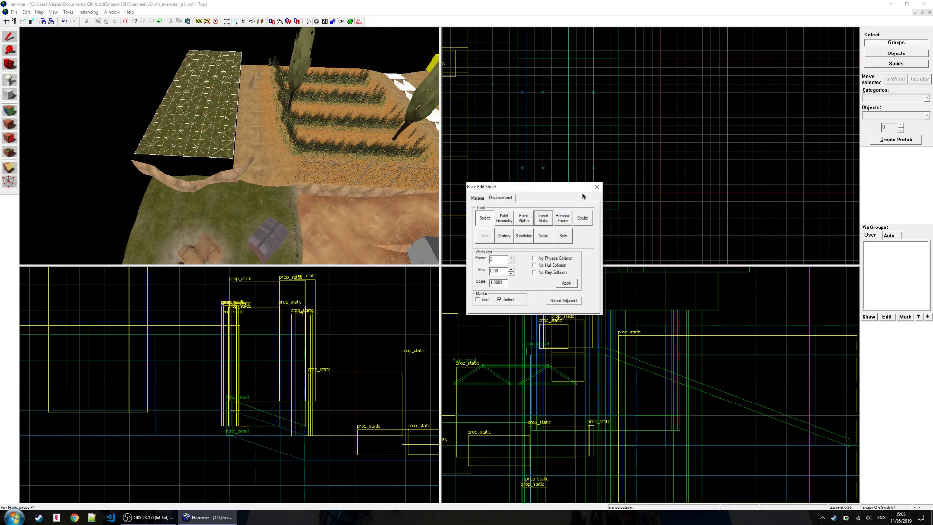
- Paint the grass surface's near edge along the Y-Axis, distance 5 and radius 269, to meet the curved hilltop wall
{"action": "key", "text": "z"}
{"action": "key", "text": "w"}
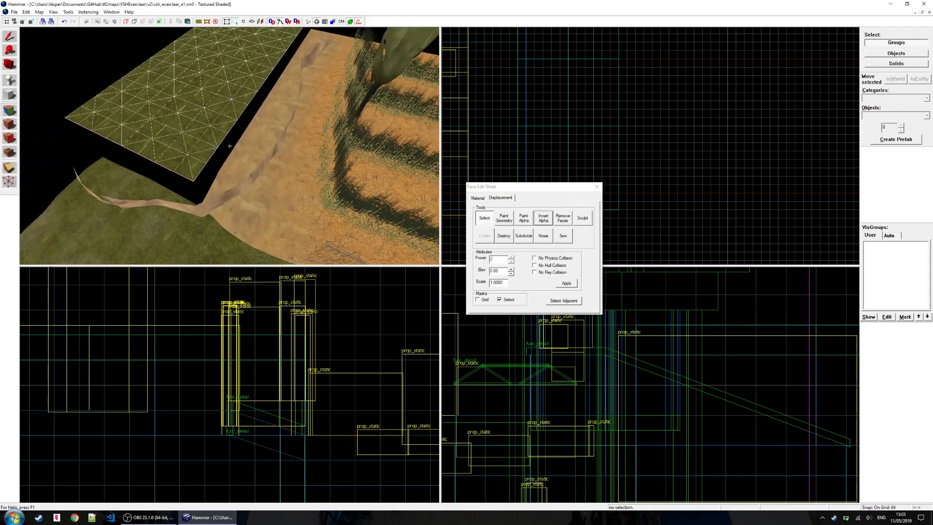
{"action": "key", "text": "z"}
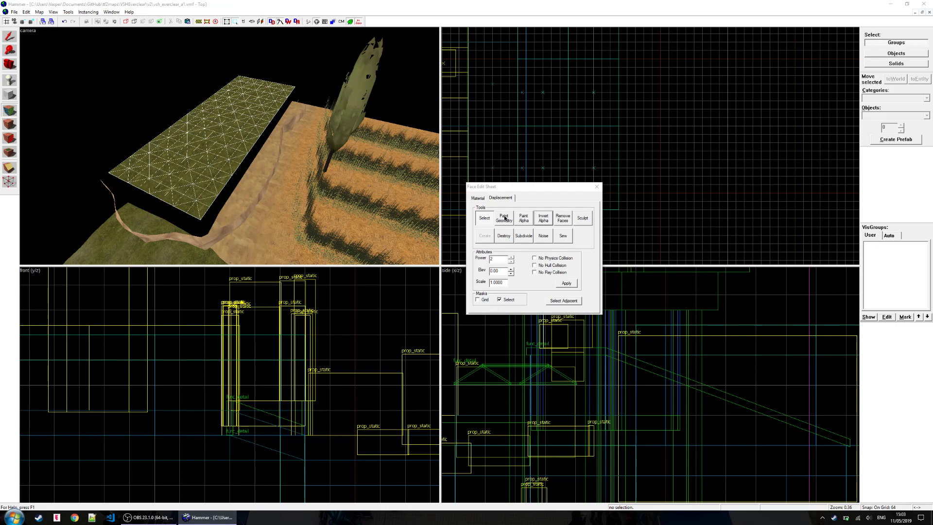
{"action": "left_click", "coordinate": [505, 218]}
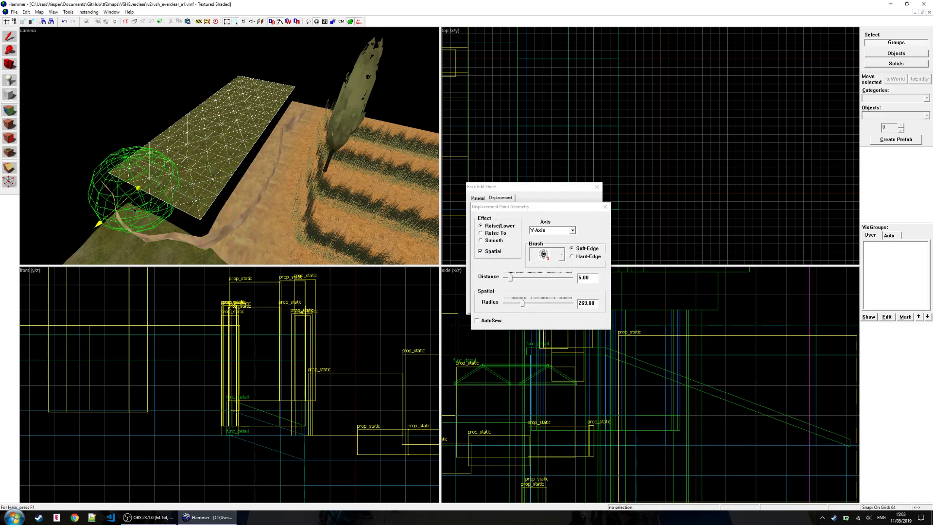
{"action": "mouse_move", "coordinate": [160, 204]}
{"action": "left_mouse_down"}
{"action": "mouse_move", "coordinate": [118, 189]}
{"action": "mouse_move", "coordinate": [177, 200]}
{"action": "mouse_move", "coordinate": [183, 170]}
{"action": "mouse_move", "coordinate": [161, 192]}
{"action": "mouse_move", "coordinate": [177, 204]}
{"action": "mouse_move", "coordinate": [156, 218]}
{"action": "mouse_move", "coordinate": [209, 225]}
{"action": "mouse_move", "coordinate": [163, 184]}
{"action": "mouse_move", "coordinate": [205, 186]}
{"action": "left_mouse_up"}
- Switch the geometry brush to the X-Axis and pull the grass surface's long side out to the rock wall beside the cornfield
{"action": "left_click", "coordinate": [572, 230]}
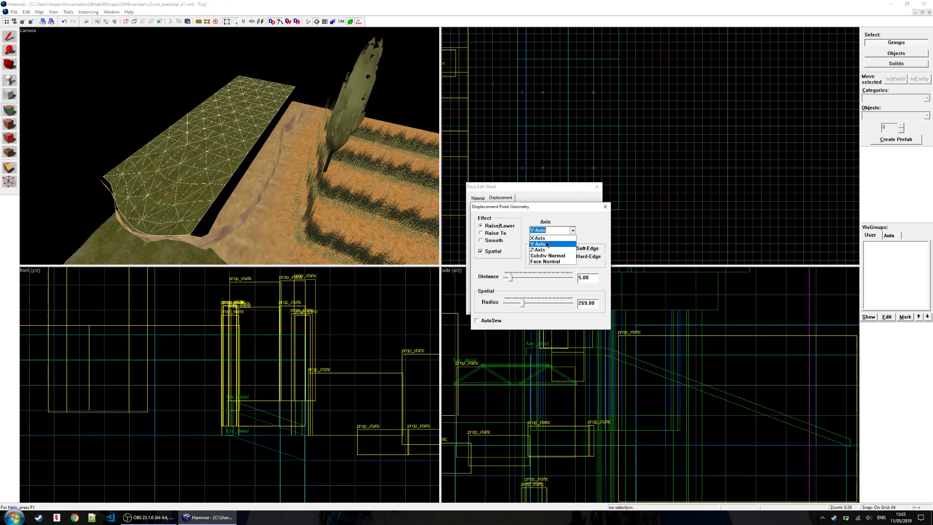
{"action": "left_click", "coordinate": [537, 238]}
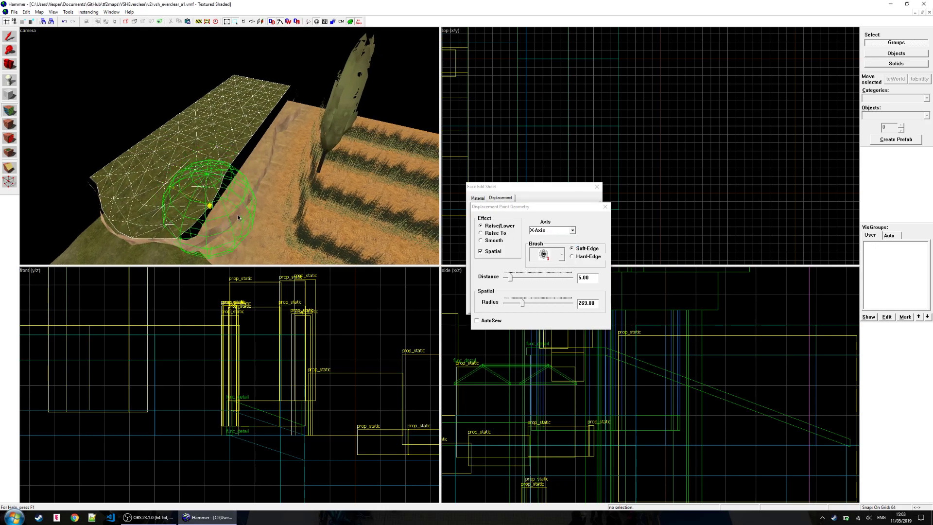
{"action": "mouse_move", "coordinate": [252, 175]}
{"action": "left_mouse_down"}
{"action": "mouse_move", "coordinate": [213, 183]}
{"action": "mouse_move", "coordinate": [208, 140]}
{"action": "mouse_move", "coordinate": [249, 166]}
{"action": "left_mouse_up"}
{"action": "mouse_move", "coordinate": [242, 215]}
{"action": "left_mouse_down"}
{"action": "mouse_move", "coordinate": [228, 175]}
{"action": "mouse_move", "coordinate": [268, 101]}
{"action": "left_mouse_up"}
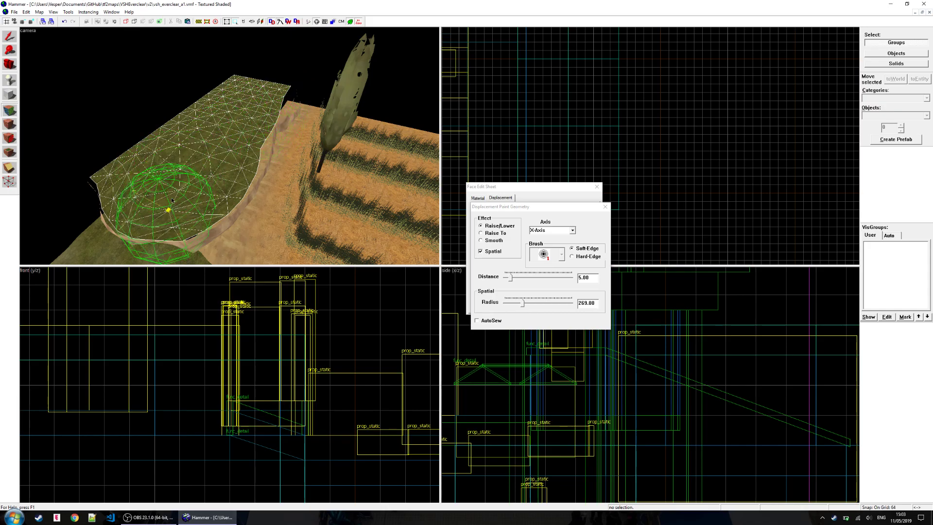
- Inspect how the grass surface's edge meets the top of the rock wall, from the far end back to the hill
{"action": "key", "text": "z"}
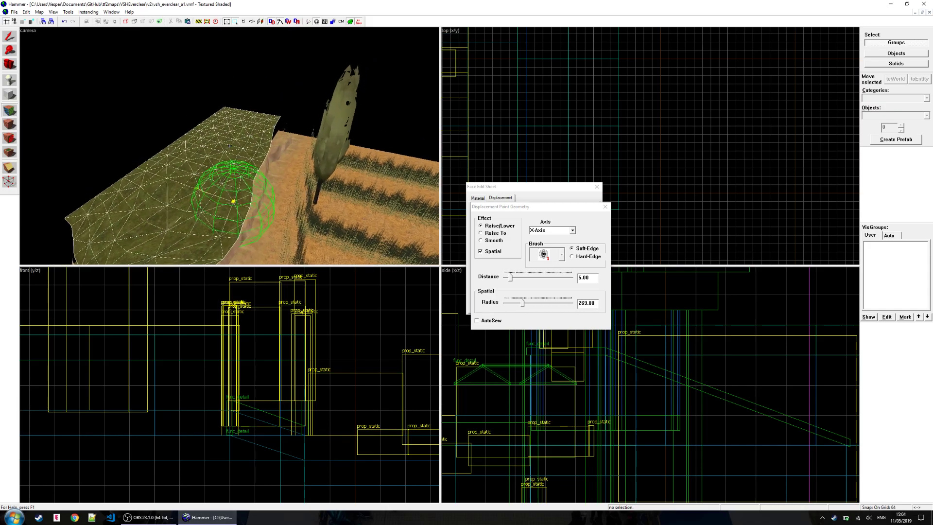
{"action": "key", "text": "z"}
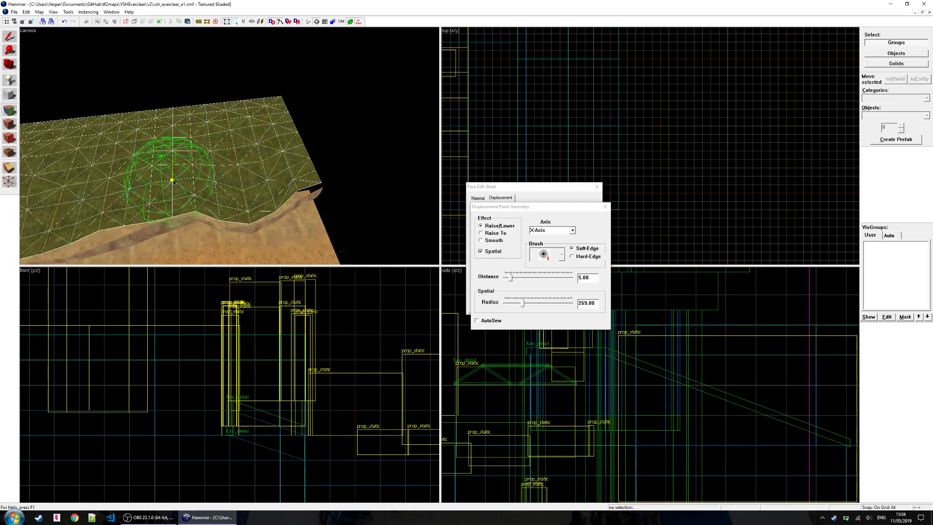
{"action": "key", "text": "z"}
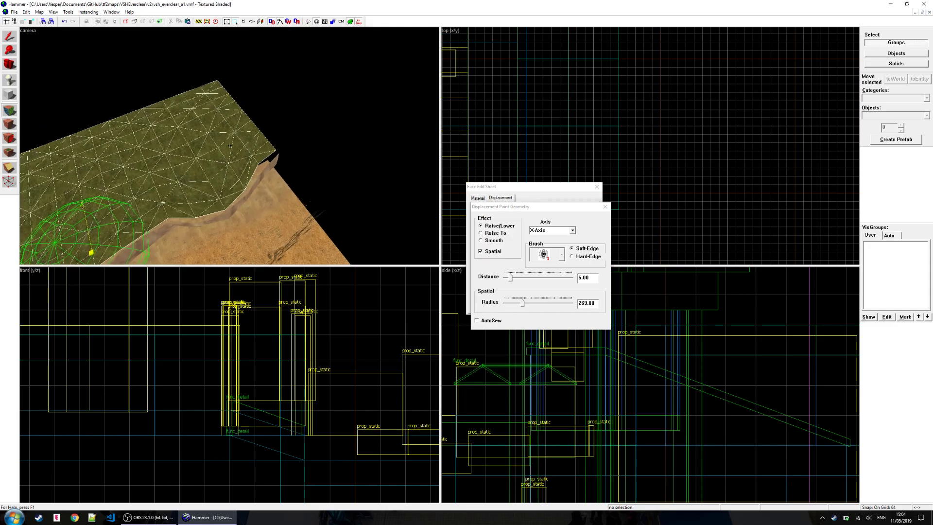
{"action": "key", "text": "w"}
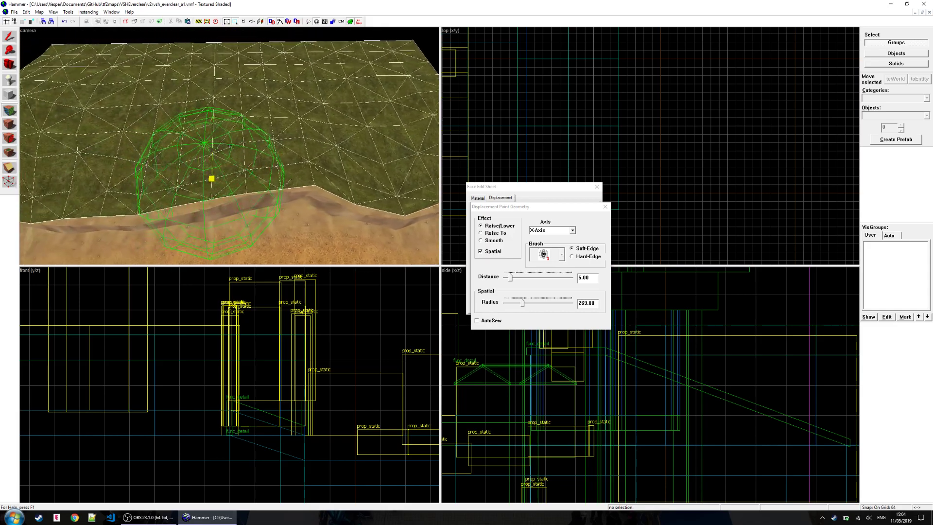
{"action": "key", "text": "w"}
{"action": "key", "text": "z"}
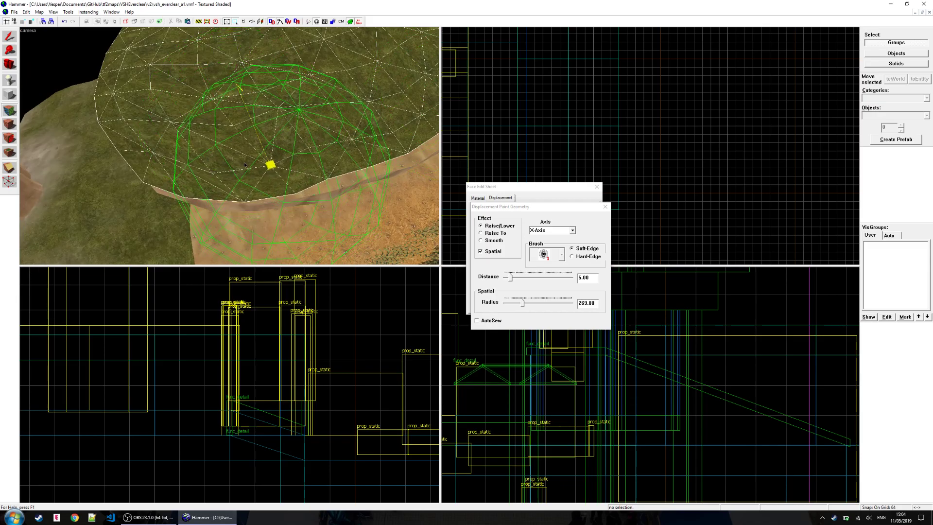
{"action": "key", "text": "z"}
{"action": "key", "text": "a"}
{"action": "key", "text": "z"}
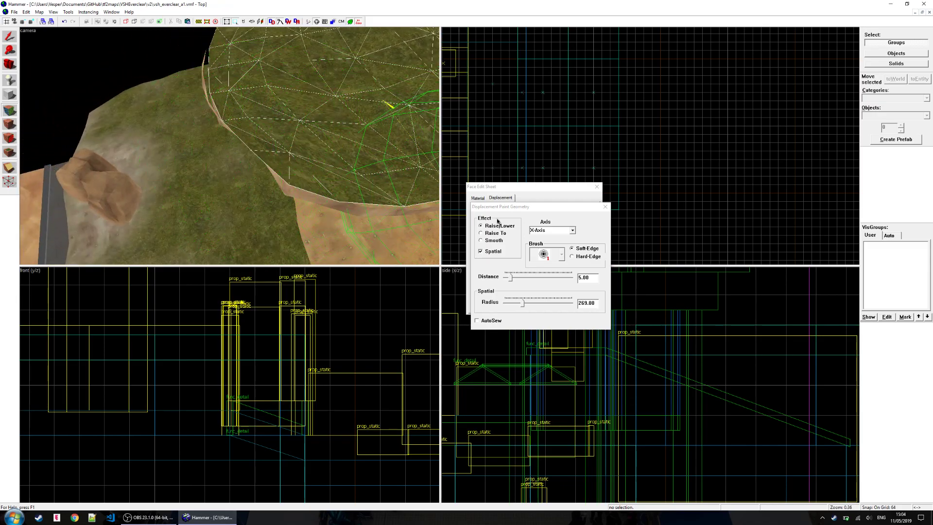
- Switch the geometry brush back to the Y-Axis and adjust the grass surface's corner at the curved end of the wall
{"action": "left_click", "coordinate": [555, 244]}
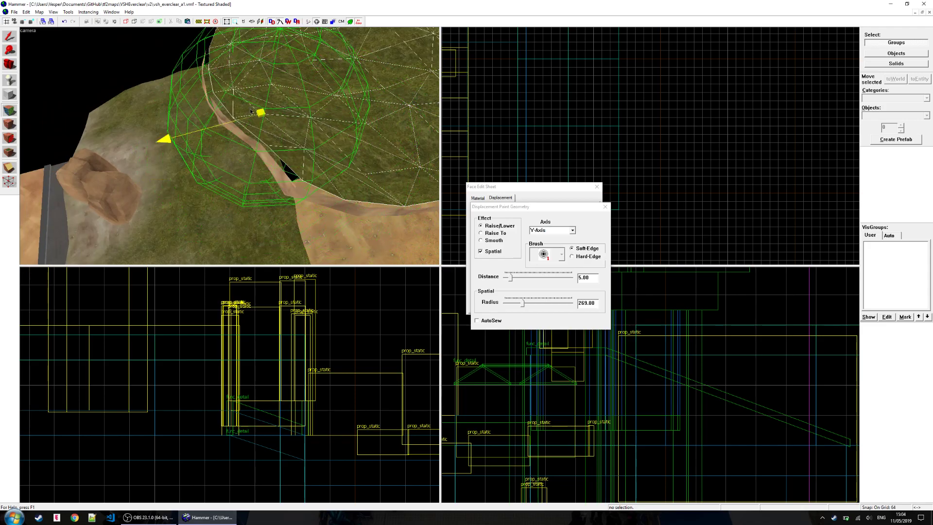
{"action": "key", "text": "z"}
{"action": "key", "text": "a"}
{"action": "key", "text": "s"}
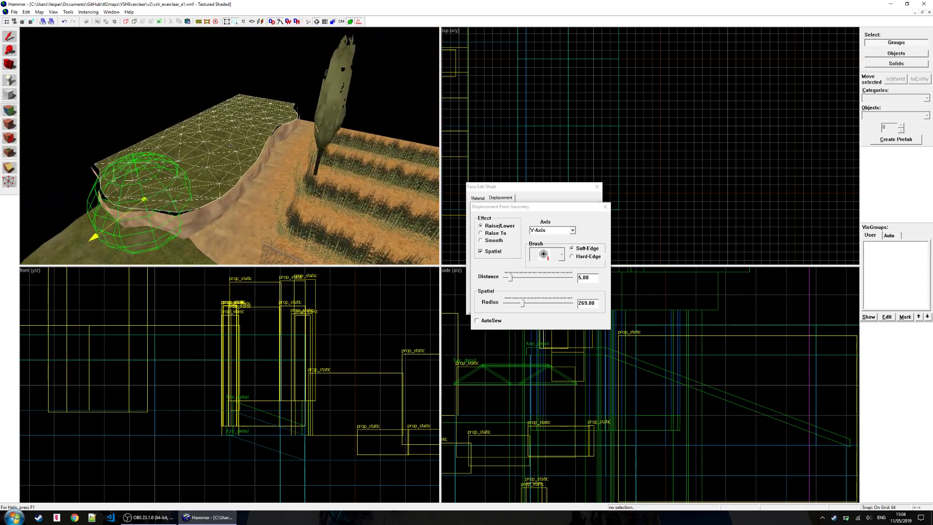
- Sculpt the grass surface into a rounded hill along the Z-Axis with distance 5 and radius 515
{"action": "left_click", "coordinate": [556, 250]}
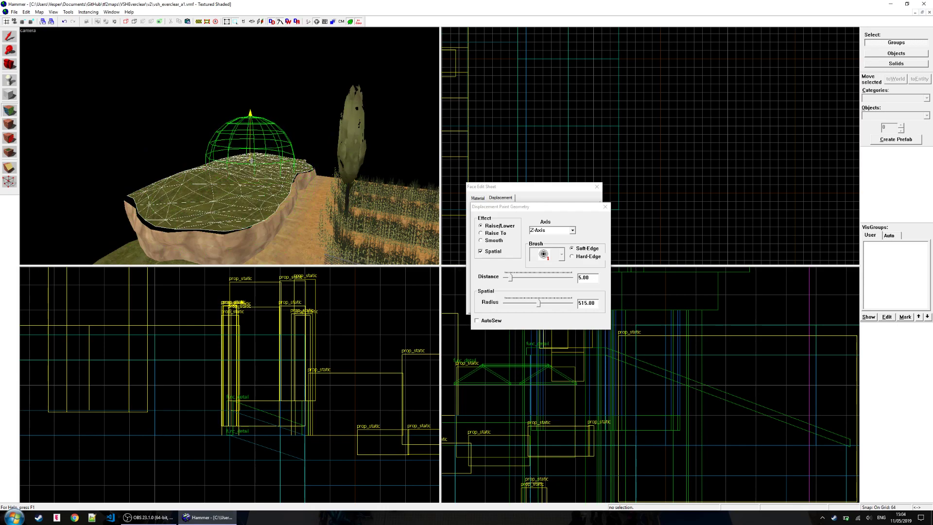
{"action": "key", "text": "w"}
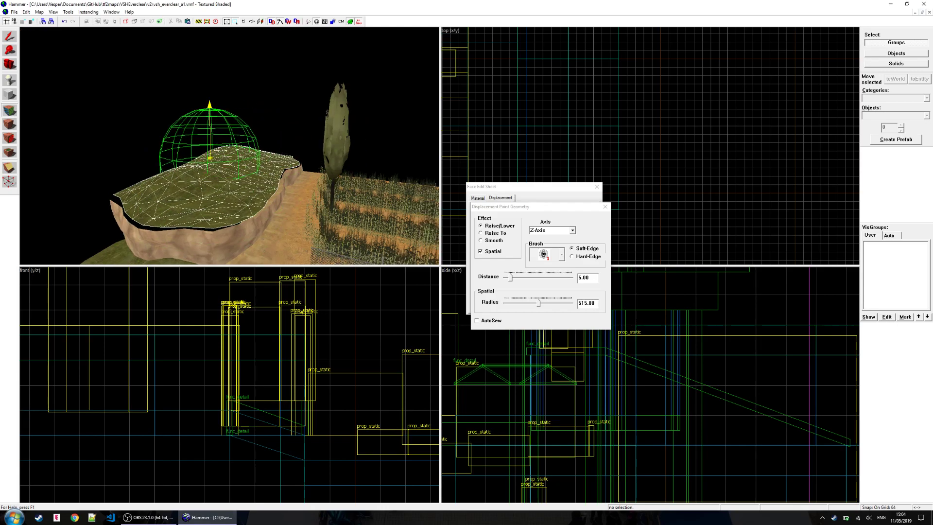
{"action": "key", "text": "Left"}
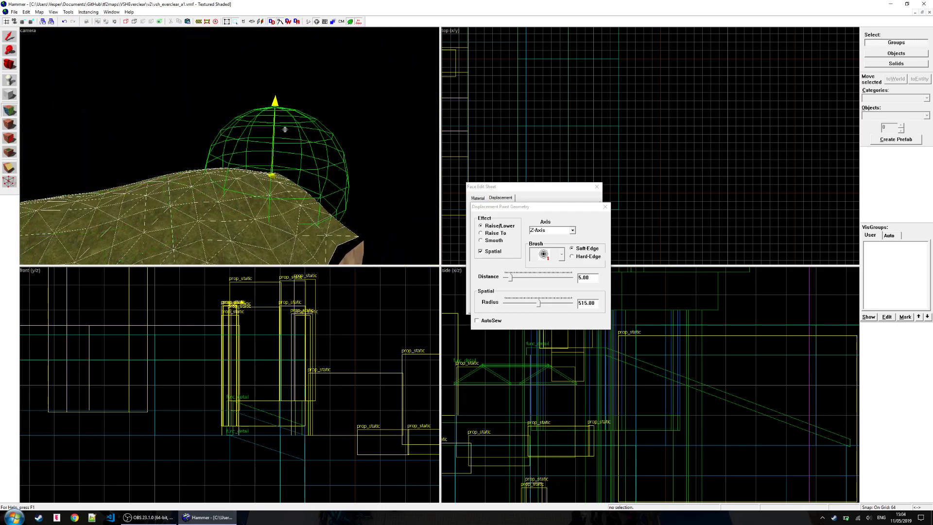
{"action": "key", "text": "Down"}
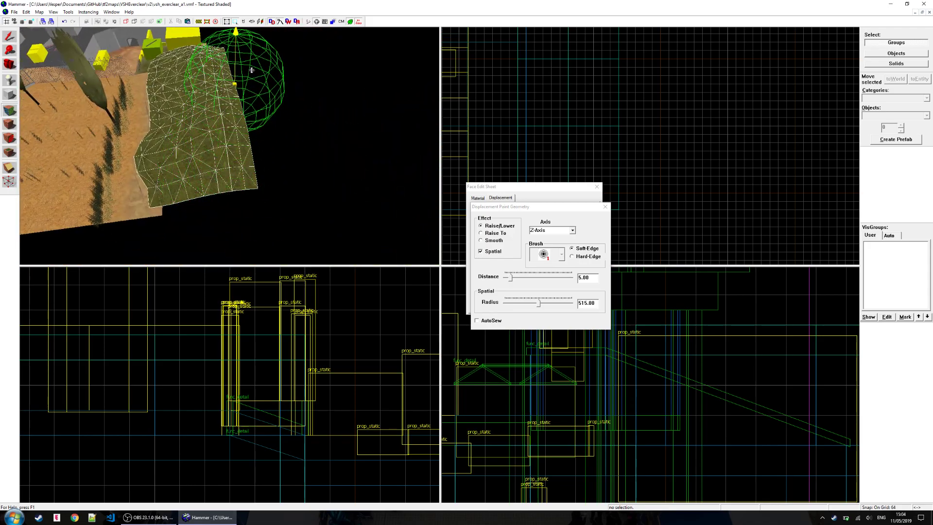
{"action": "key", "text": "w"}
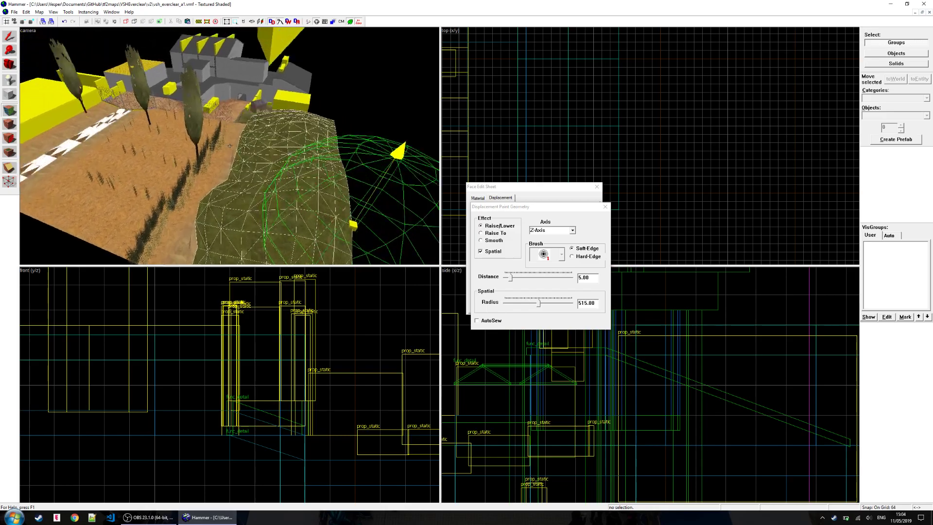
{"action": "key", "text": "s"}
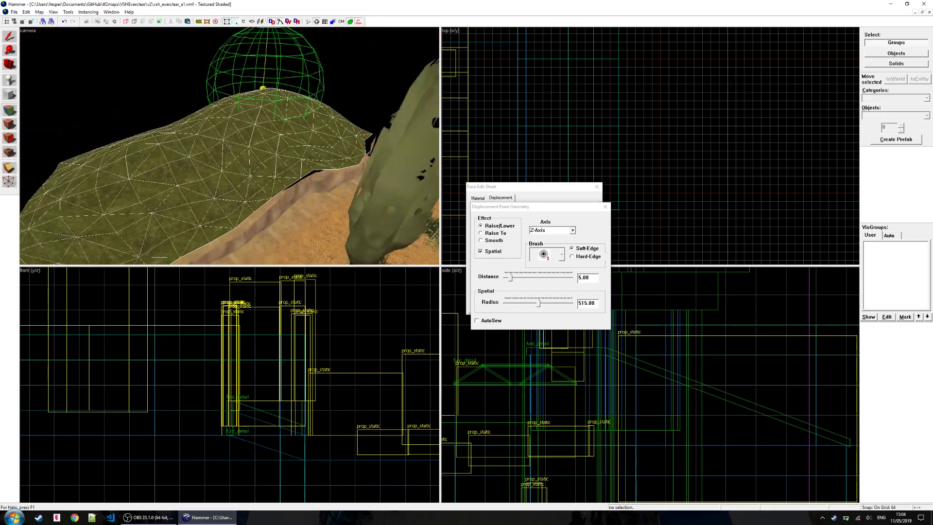
{"action": "key", "text": "Down"}
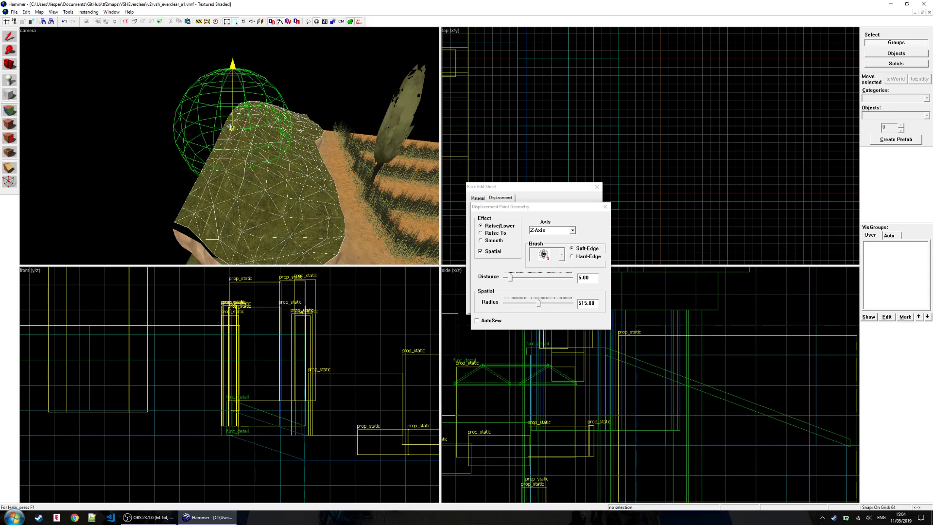
{"action": "key", "text": "Right"}
{"action": "key", "text": "Left"}
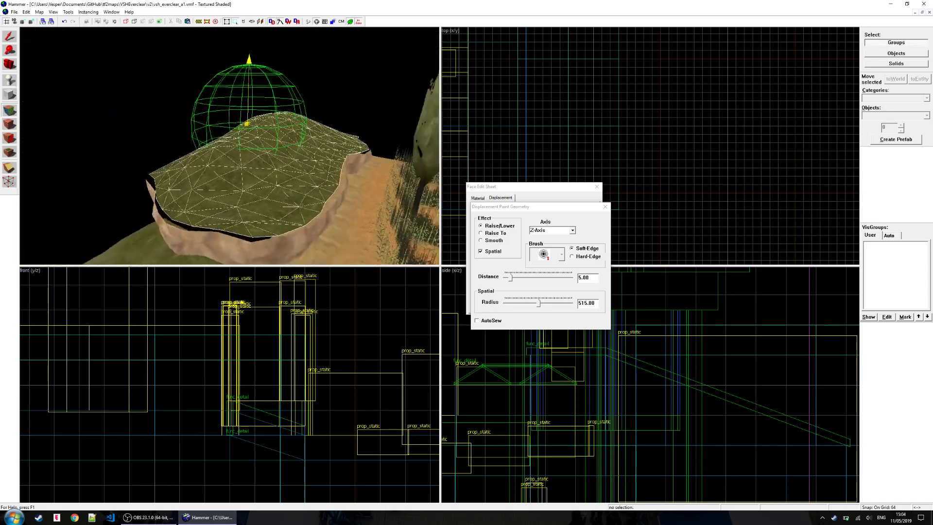
- Add the rock wall's displacement faces to the grass selection and sew them together to close the gap along the edge
{"action": "left_click", "coordinate": [604, 207]}
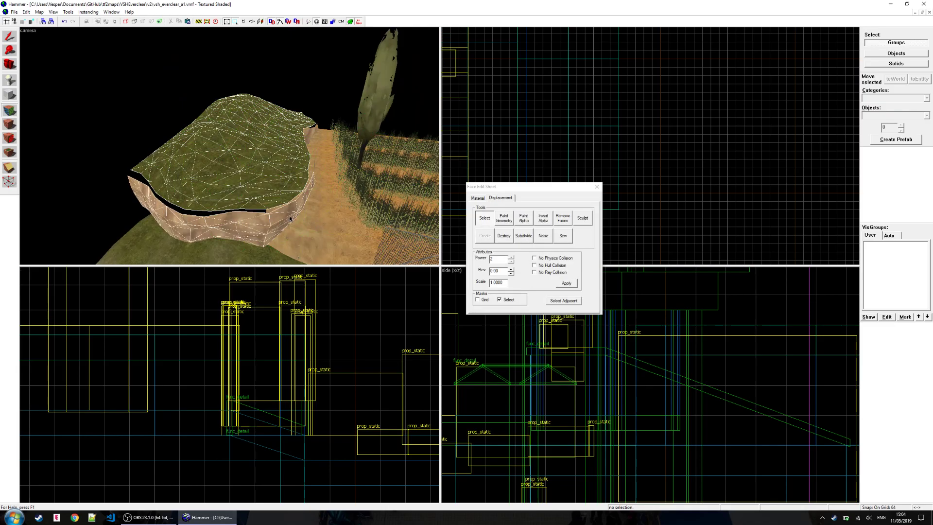
{"action": "key", "text": "w"}
{"action": "key", "text": "Right"}
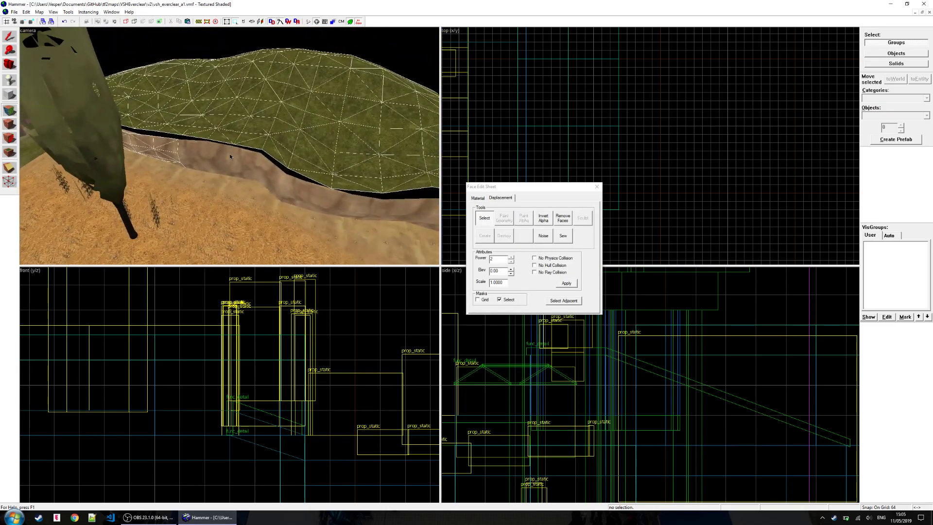
{"action": "key", "text": "s"}
{"action": "left_click", "coordinate": [388, 194]}
{"action": "key", "text": "Left"}
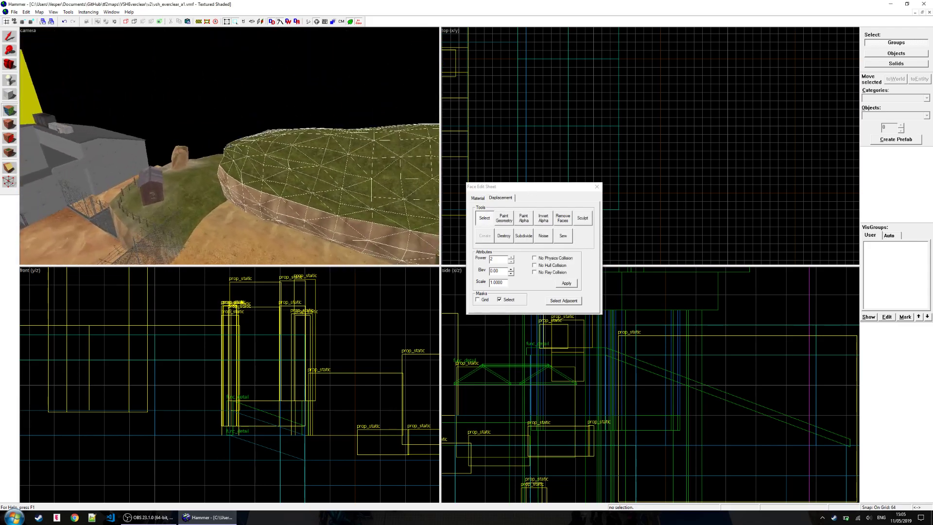
{"action": "key", "text": "z"}
{"action": "key", "text": "w"}
- Paint alpha with value 25 in patches over the grass hill to blend in bare ground, and save the map
{"action": "left_click", "coordinate": [523, 218]}
{"action": "key", "text": "w"}
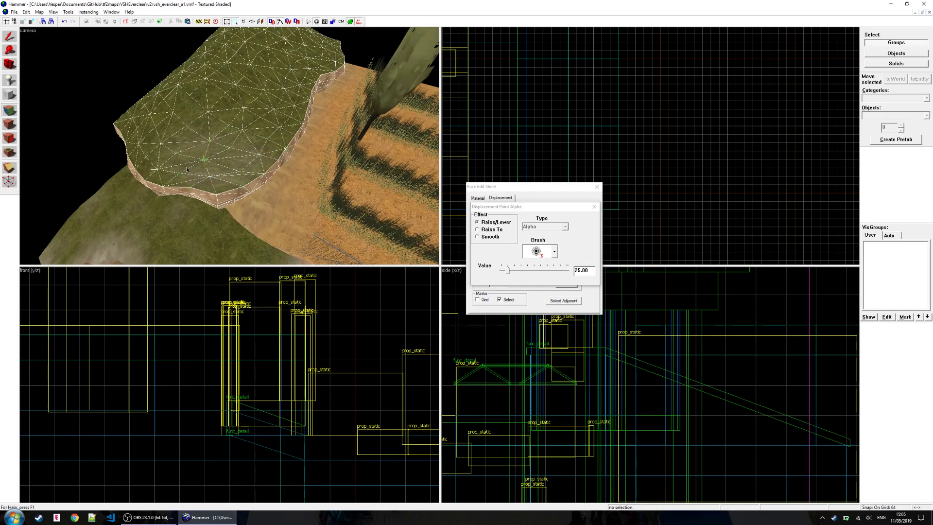
{"action": "key", "text": "z"}
{"action": "key", "text": "d"}
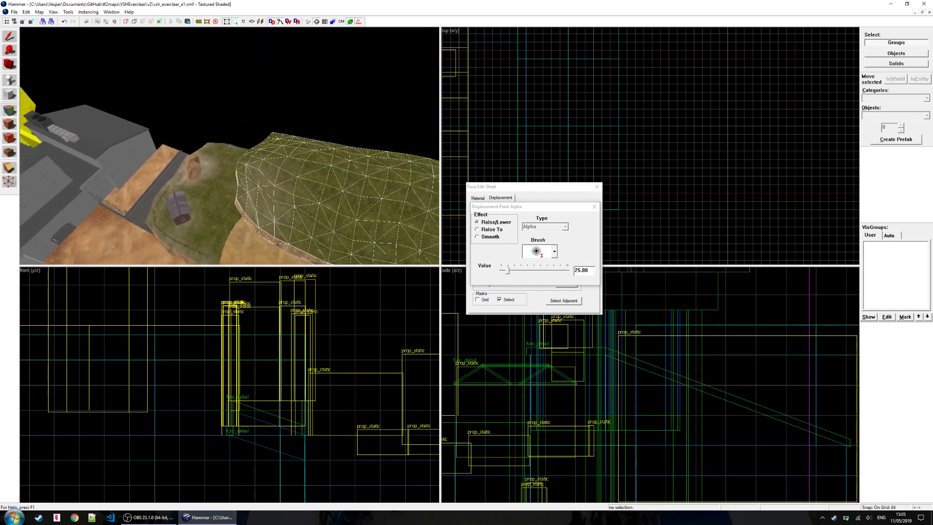
{"action": "key", "text": "z"}
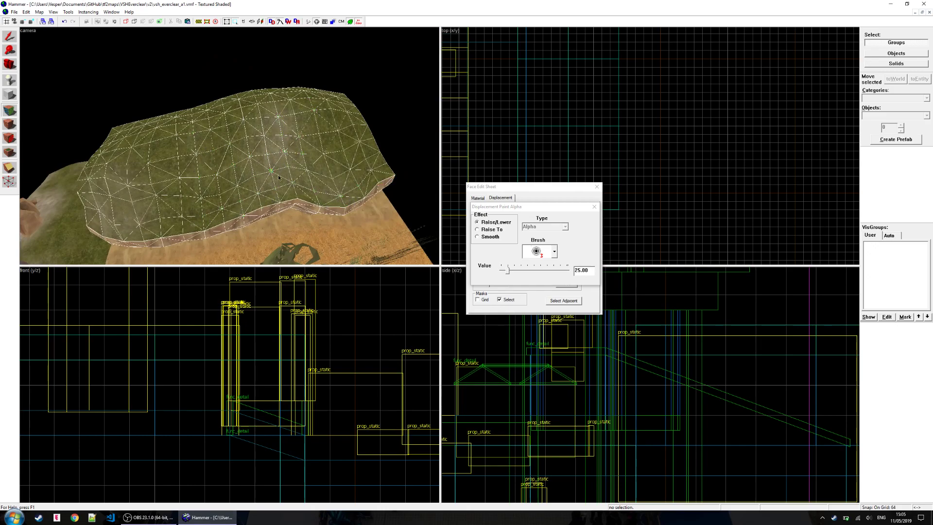
{"action": "left_click", "coordinate": [596, 186]}
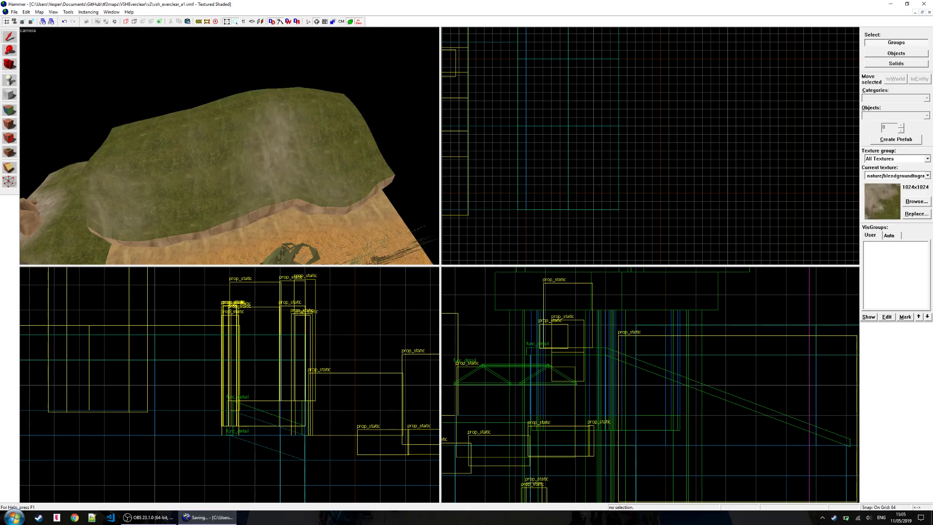
- Copy the tree prop near the shed, paste it on the grass hill's near end, and lower it onto the ground
{"action": "key", "text": "z"}
{"action": "key", "text": "w"}
{"action": "key", "text": "a"}
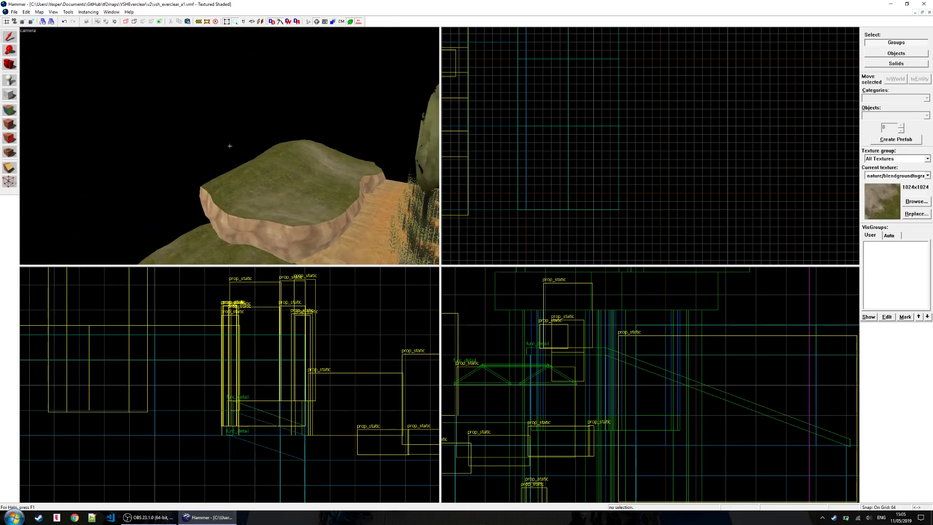
{"action": "key", "text": "w"}
{"action": "key", "text": "z"}
{"action": "key", "text": "ctrl+v"}
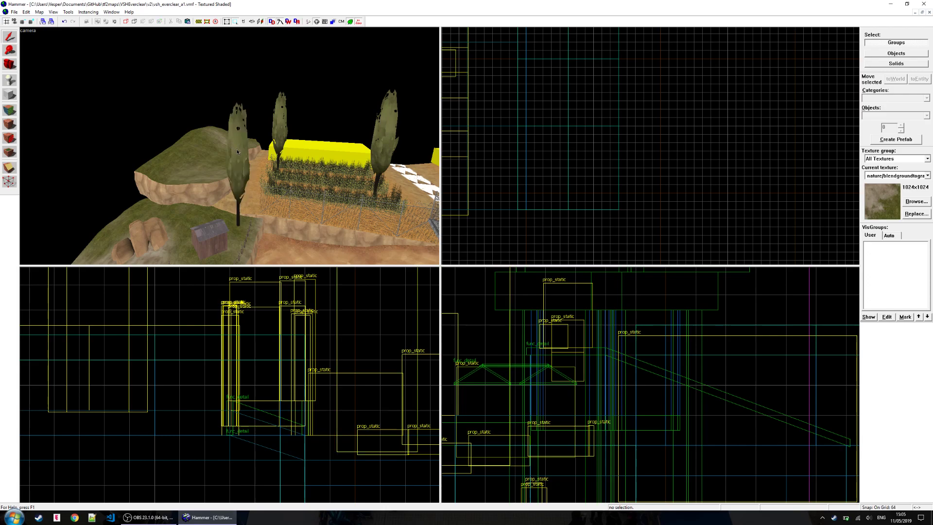
{"action": "key", "text": "z"}
{"action": "key", "text": "w"}
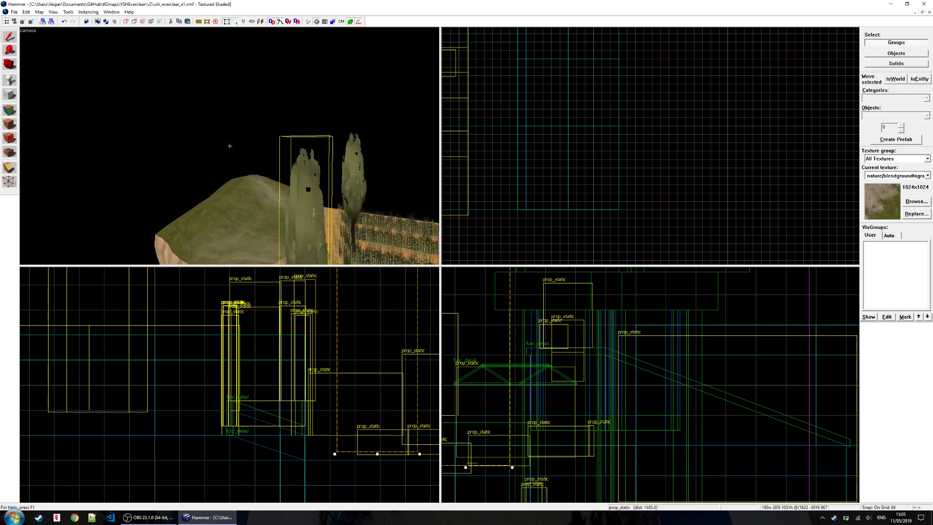
{"action": "key", "text": "z"}
{"action": "key", "text": "ctrl+v"}
{"action": "key", "text": "z"}
{"action": "key", "text": "w"}
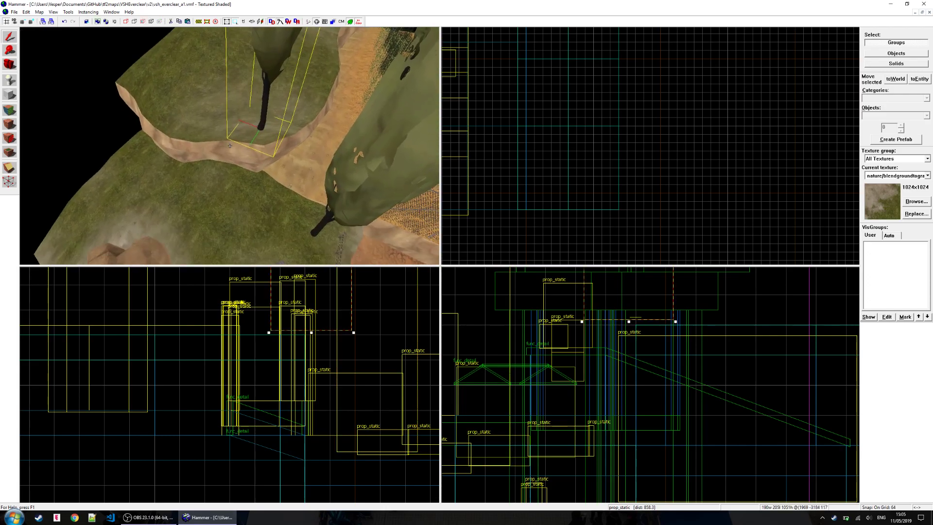
{"action": "key", "text": "z"}
{"action": "key", "text": "ctrl+e"}
{"action": "left_click_drag", "start_coordinate": [236, 336], "coordinate": [236, 343]}
- Place another tree copy midway along the grass hill, set it onto the ground and rotate it in the top view
{"action": "key", "text": "z"}
{"action": "key", "text": "w"}
{"action": "key", "text": "z"}
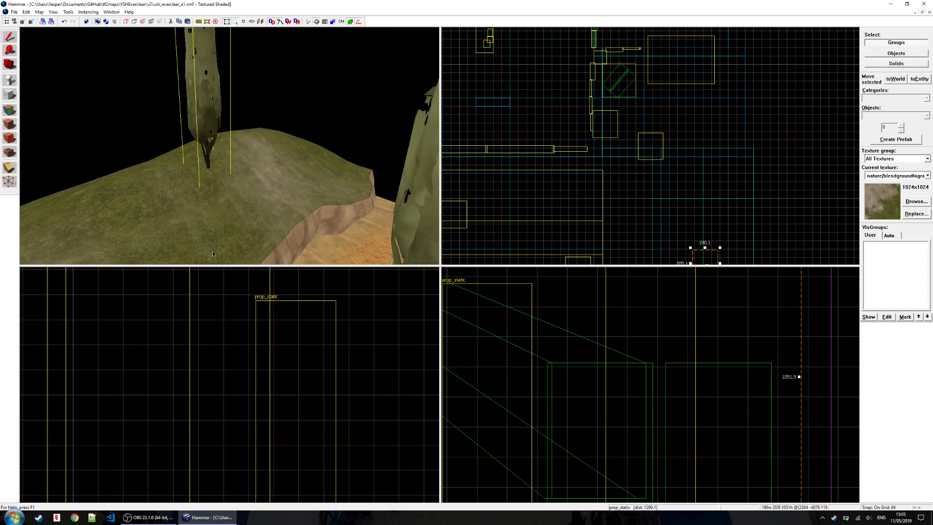
{"action": "key", "text": "ctrl+e"}
{"action": "left_click_drag", "start_coordinate": [230, 387], "coordinate": [237, 353]}
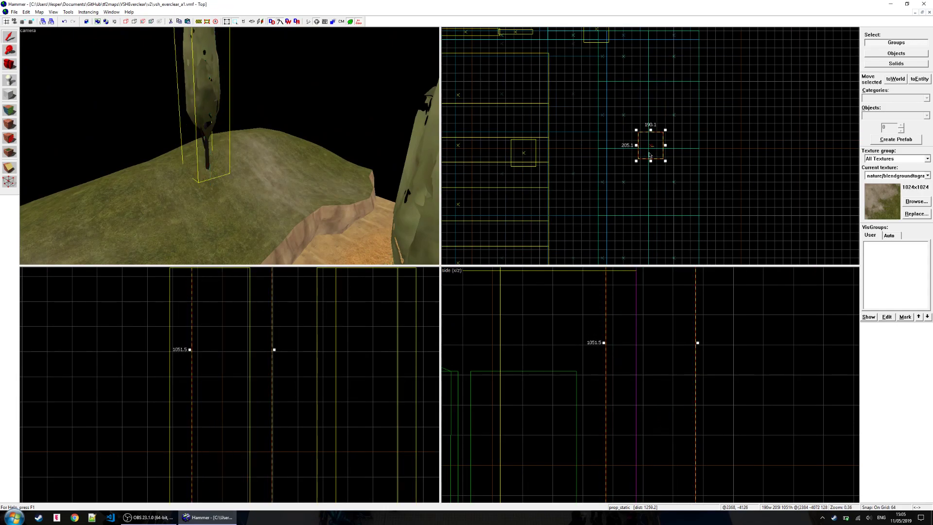
{"action": "left_click_drag", "start_coordinate": [666, 132], "coordinate": [671, 151]}
{"action": "key", "text": "Escape"}
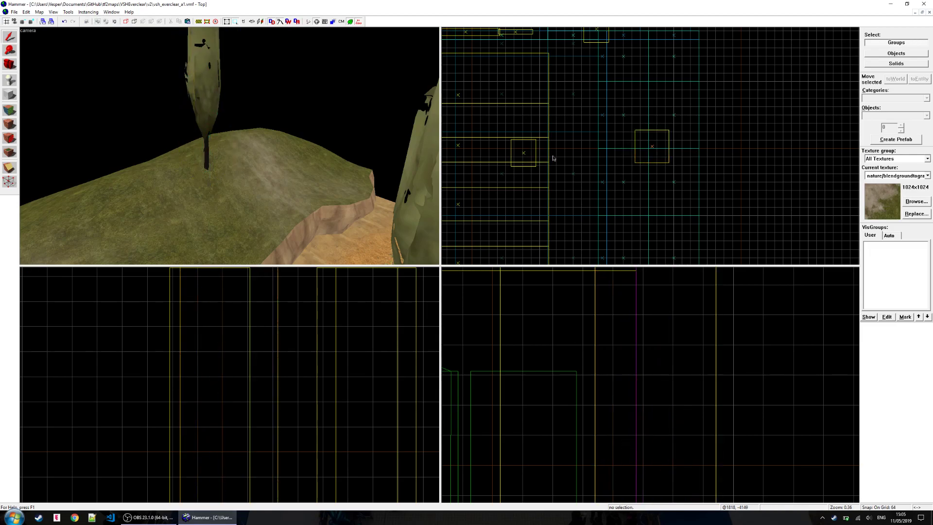
- Move the tree midway along the hill to the far end of the grass surface
{"action": "key", "text": "z"}
{"action": "key", "text": "s"}
{"action": "key", "text": "w"}
{"action": "key", "text": "z"}
{"action": "left_click", "coordinate": [164, 137]}
{"action": "key", "text": "ctrl+e"}
{"action": "scroll", "coordinate": [496, 116], "scroll_direction": "down", "scroll_amount": 3}
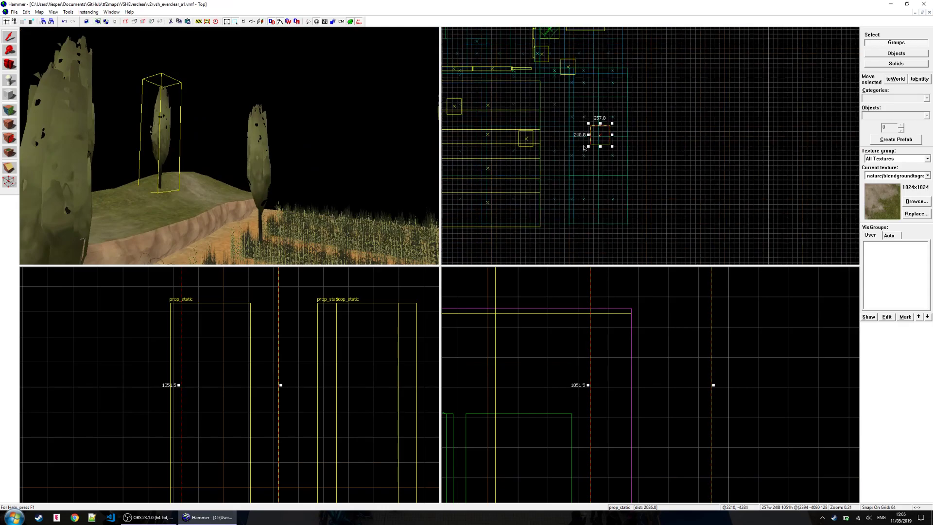
{"action": "left_click_drag", "start_coordinate": [589, 119], "coordinate": [583, 176], "text": "shift"}
{"action": "key", "text": "z"}
{"action": "key", "text": "w"}
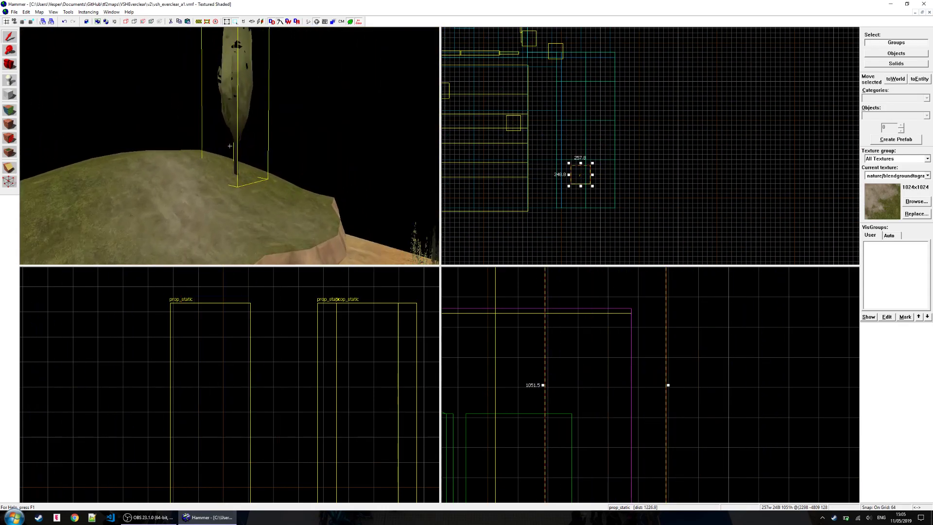
- Adjust the far tree's height to sit on the hill's surface, and save the map
{"action": "key", "text": "z"}
{"action": "key", "text": "ctrl+e"}
{"action": "mouse_move", "coordinate": [251, 378]}
{"action": "left_mouse_down", "text": "alt"}
{"action": "mouse_move", "coordinate": [247, 357]}
{"action": "mouse_move", "coordinate": [250, 375]}
{"action": "left_mouse_up", "text": "alt"}
{"action": "key", "text": "Escape"}
{"action": "key", "text": "ctrl+s"}
- Inspect the hill and its trees from the shed side, down to where the rock wall meets the lower hillside
{"action": "key", "text": "z"}
{"action": "key", "text": "s"}
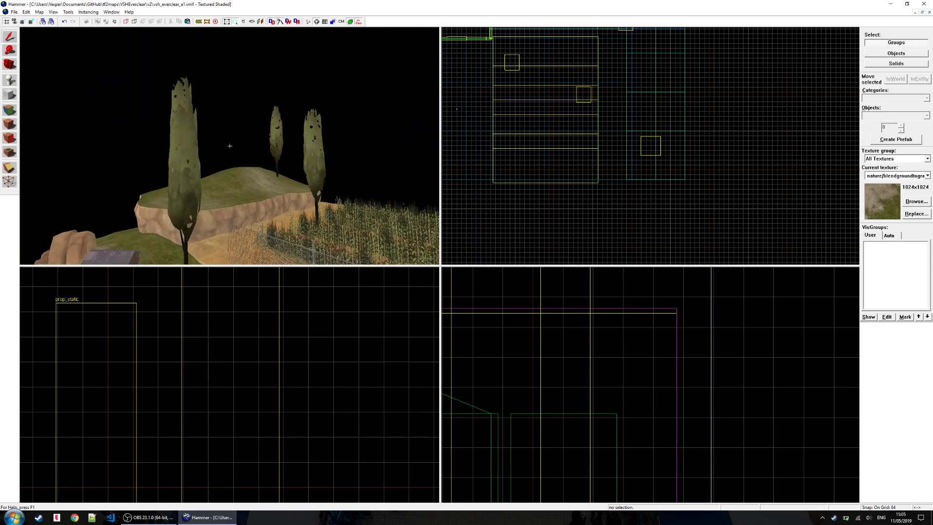
{"action": "key", "text": "w"}
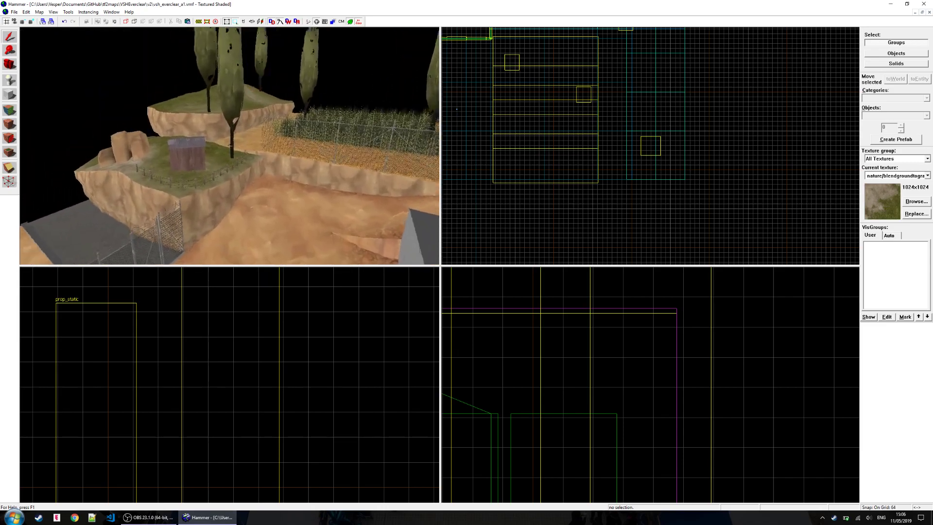
{"action": "key", "text": "w"}
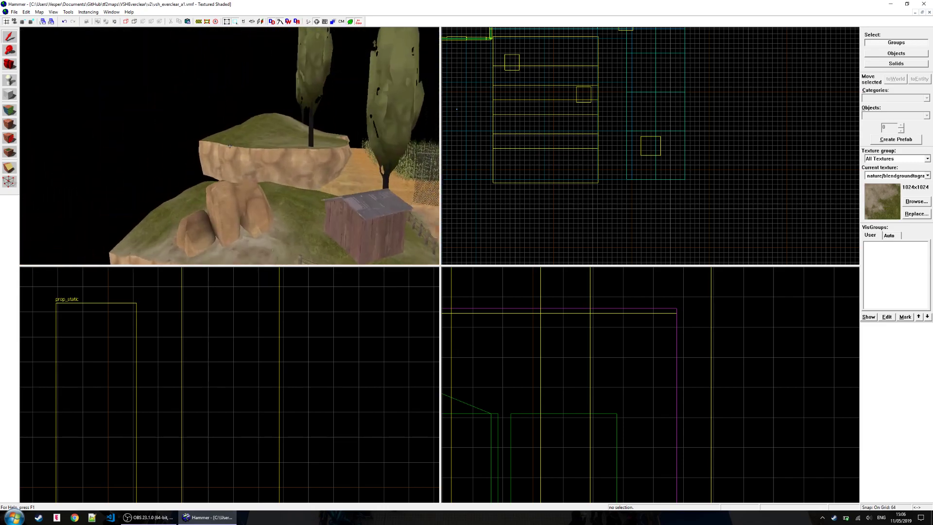
{"action": "key", "text": "w"}
{"action": "key", "text": "s"}
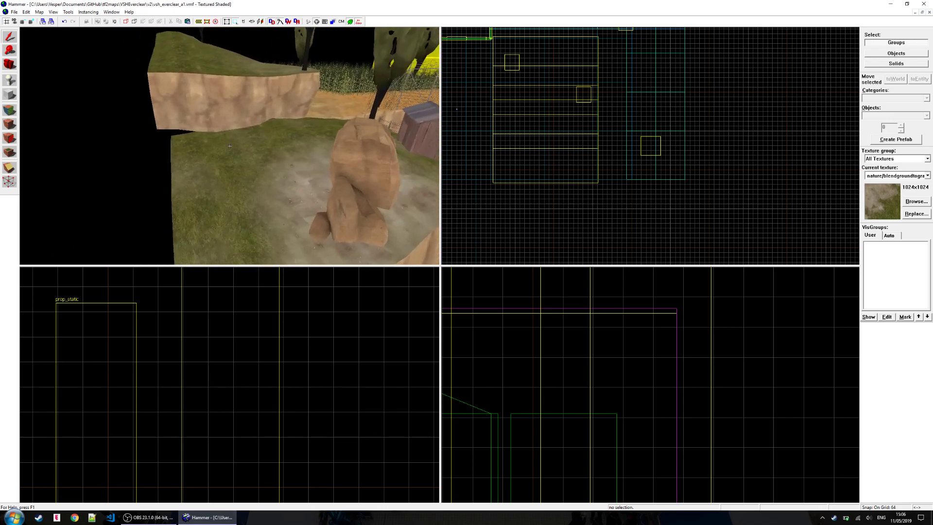
{"action": "key", "text": "z"}
{"action": "middle_click_drag", "start_coordinate": [615, 112], "coordinate": [567, 187]}
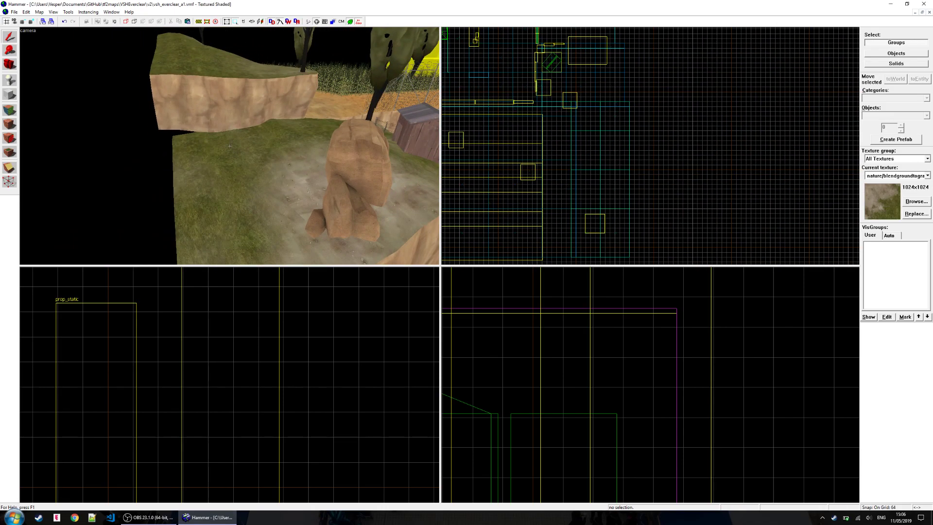
- Raise the lower hillside's displacement face under the wall's outer end along the Z-Axis, distance 5 and radius 107, to close the gap
{"action": "key", "text": "w"}
{"action": "key", "text": "z"}
{"action": "key", "text": "shift+a"}
{"action": "left_click", "coordinate": [210, 152]}
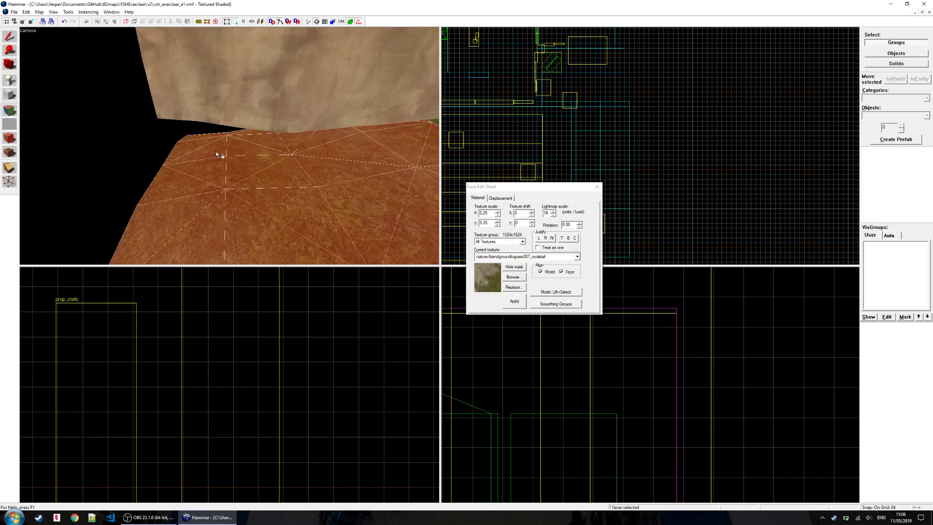
{"action": "left_click", "coordinate": [506, 198]}
{"action": "left_click", "coordinate": [569, 219]}
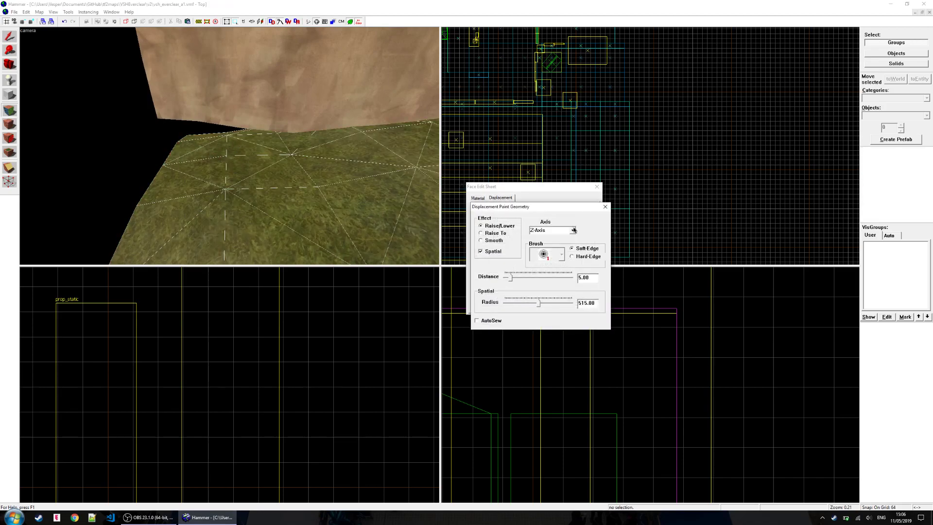
{"action": "key", "text": "z"}
{"action": "key", "text": "s"}
{"action": "left_click", "coordinate": [519, 303]}
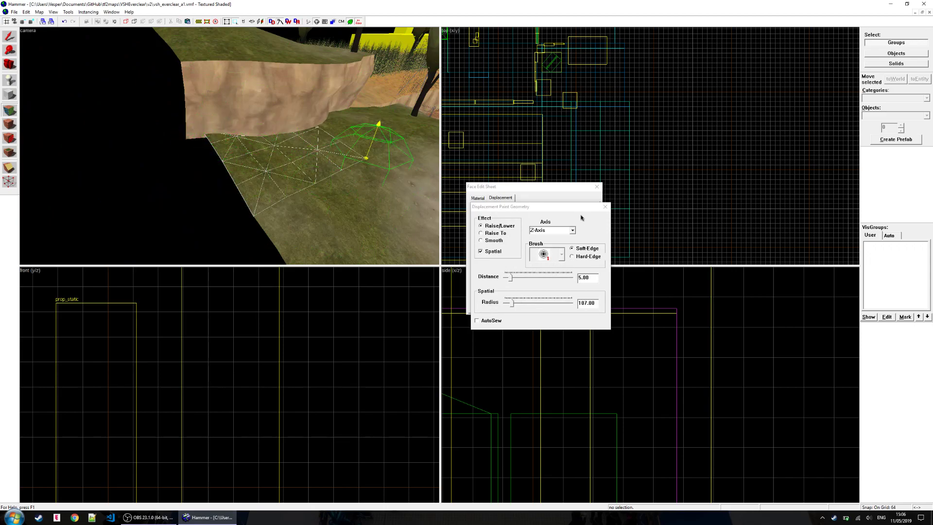
{"action": "left_click", "coordinate": [596, 186]}
{"action": "key", "text": "z"}
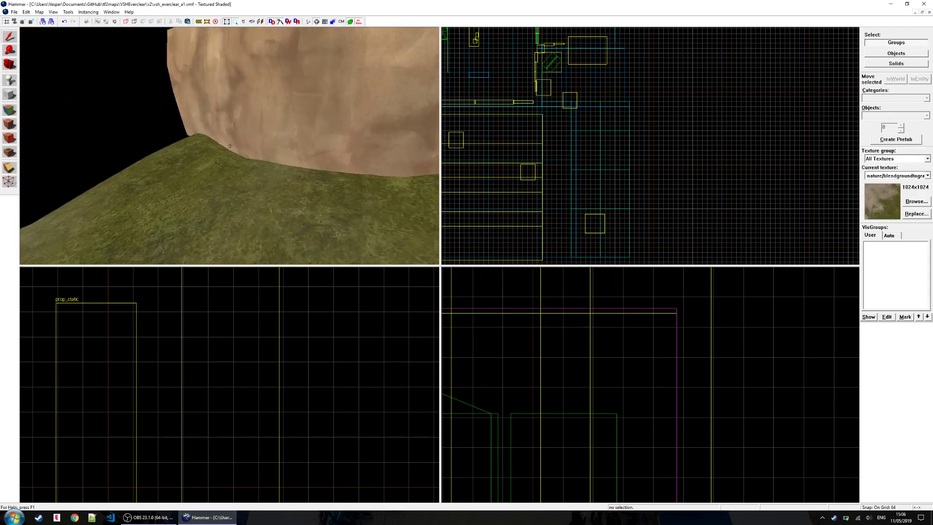
- Examine the grassy hill, rock walls, shed, trees and fenced cornfield from several viewpoints above the yard
{"action": "key", "text": "s"}
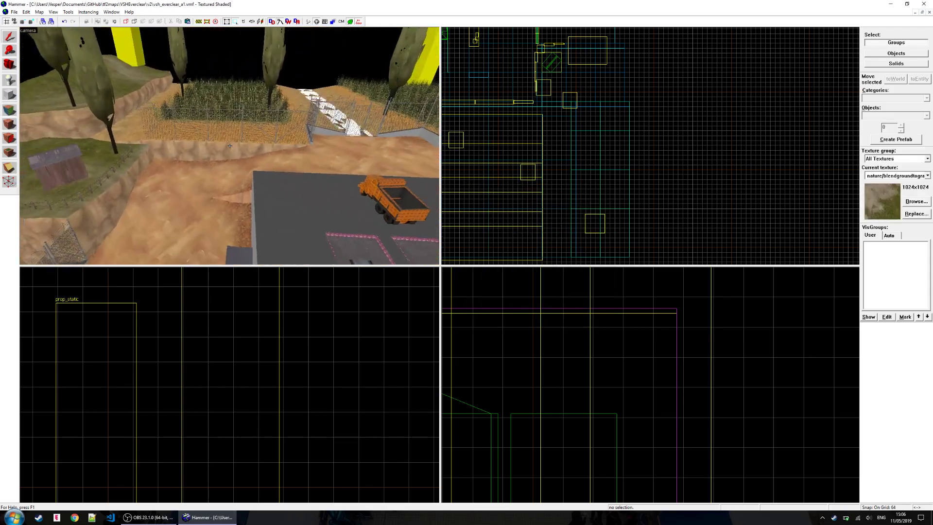
{"action": "key", "text": "a"}
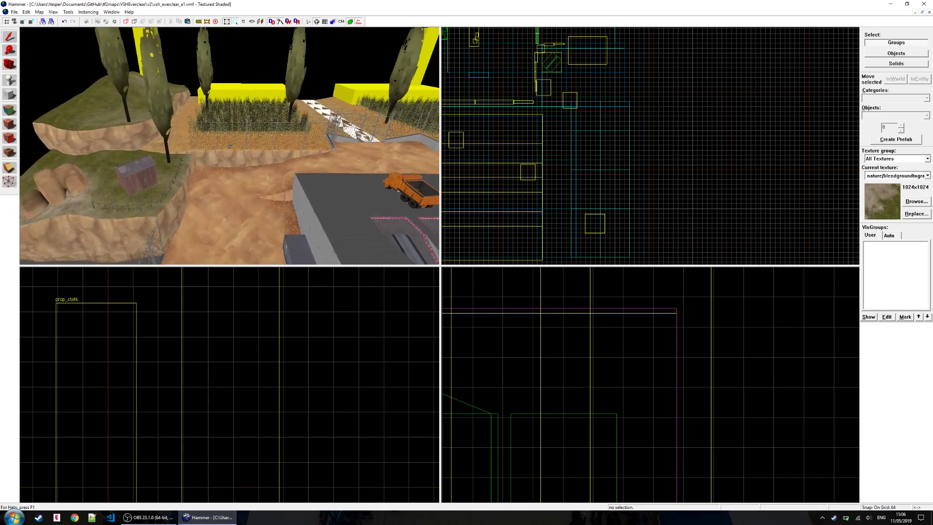
{"action": "key", "text": "w"}
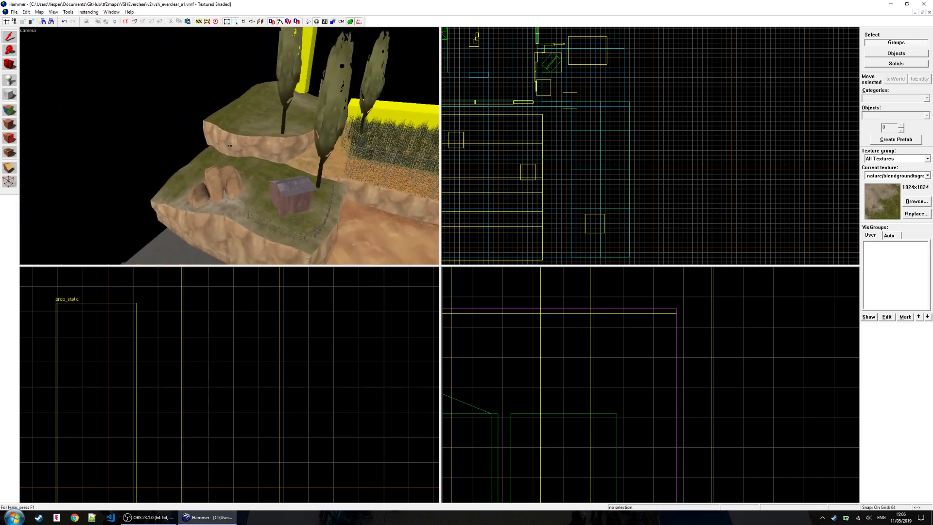
{"action": "key", "text": "d"}
{"action": "key", "text": "s"}
{"action": "key", "text": "z"}
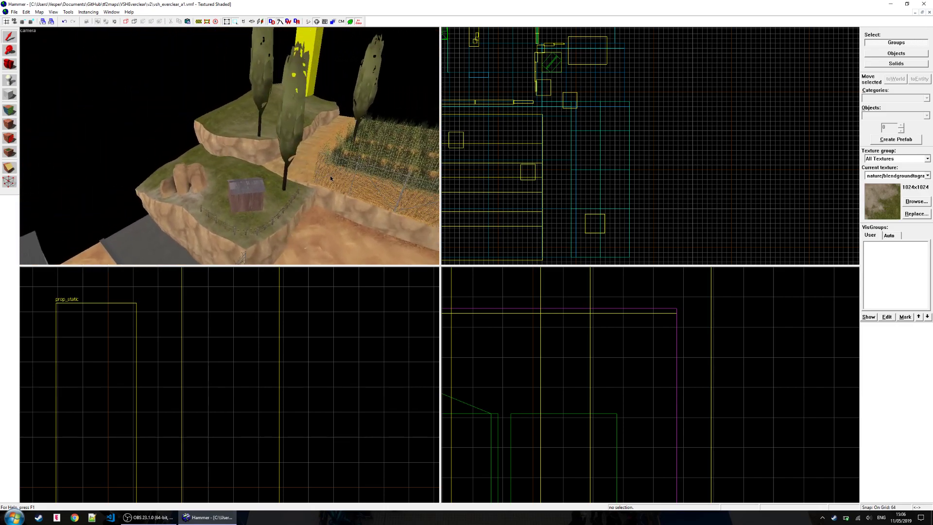
{"action": "key", "text": "z"}
{"action": "key", "text": "z"}
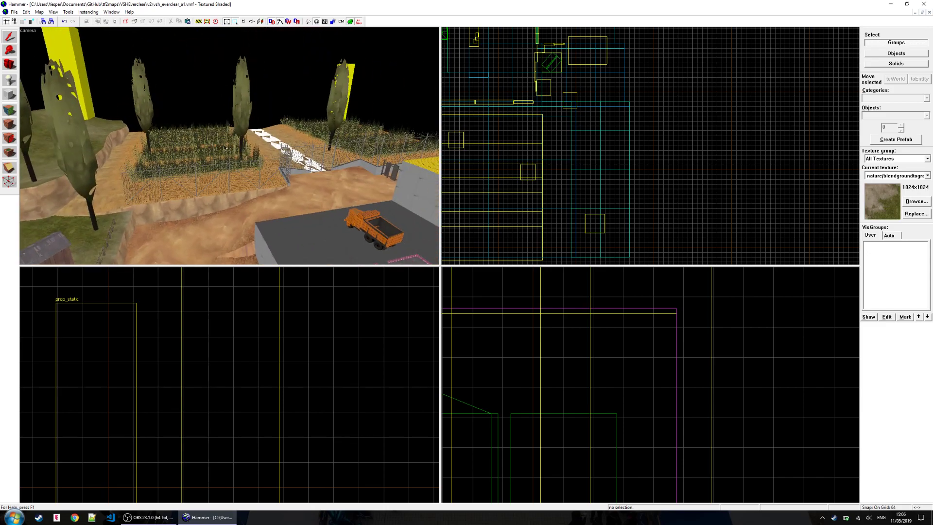
{"action": "key", "text": "z"}
{"action": "key", "text": "z"}
{"action": "key", "text": "z"}
{"action": "key", "text": "z"}
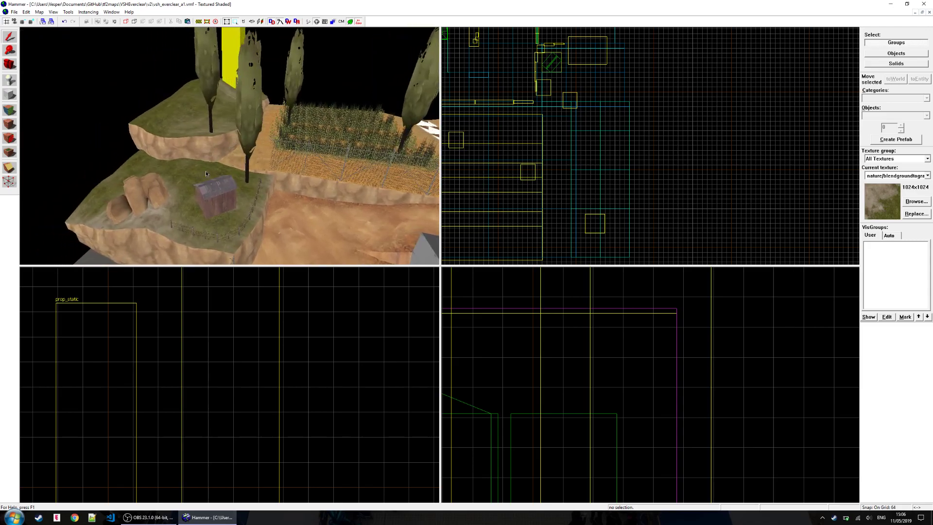
{"action": "key", "text": "z"}
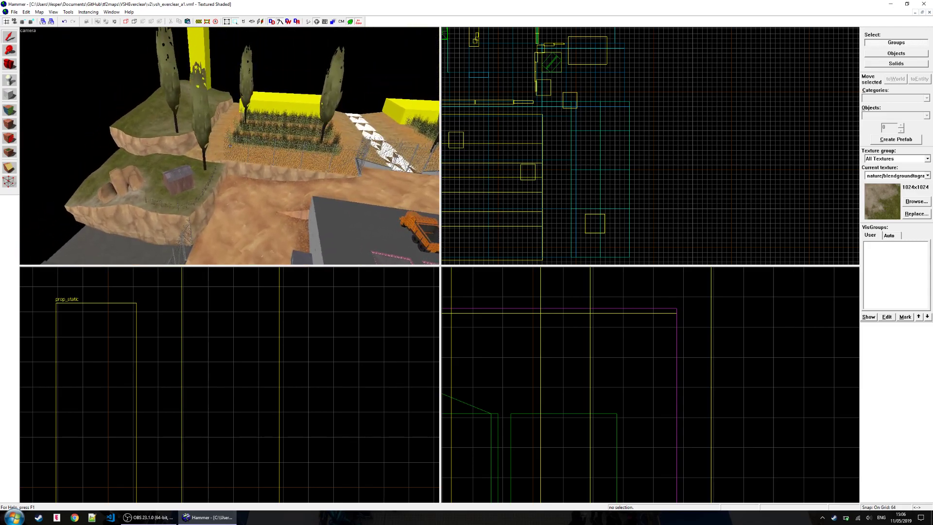
{"action": "key", "text": "w"}
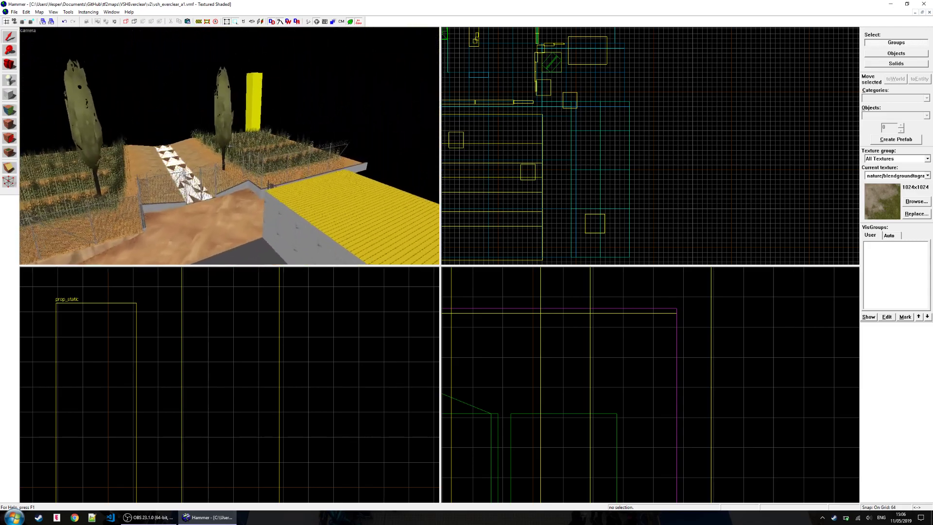
{"action": "key", "text": "s"}
{"action": "key", "text": "w"}
{"action": "key", "text": "w"}
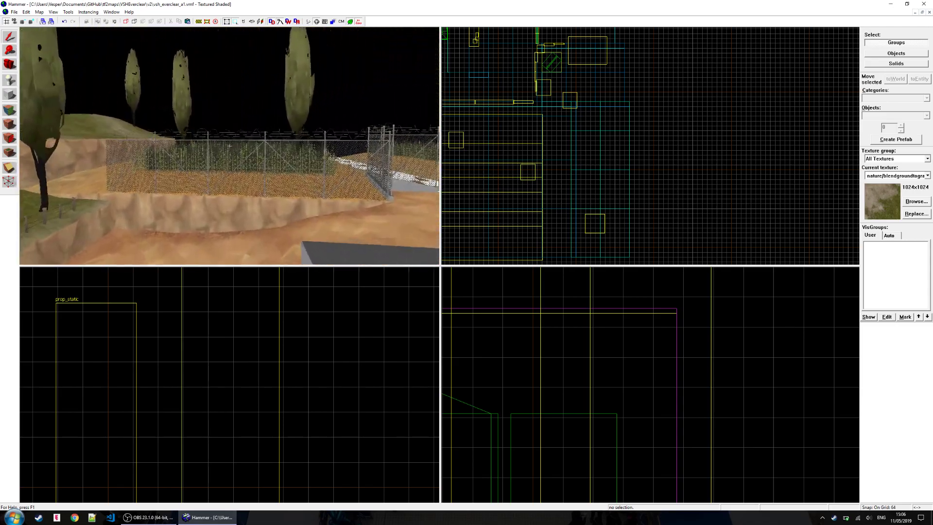
{"action": "key", "text": "d"}
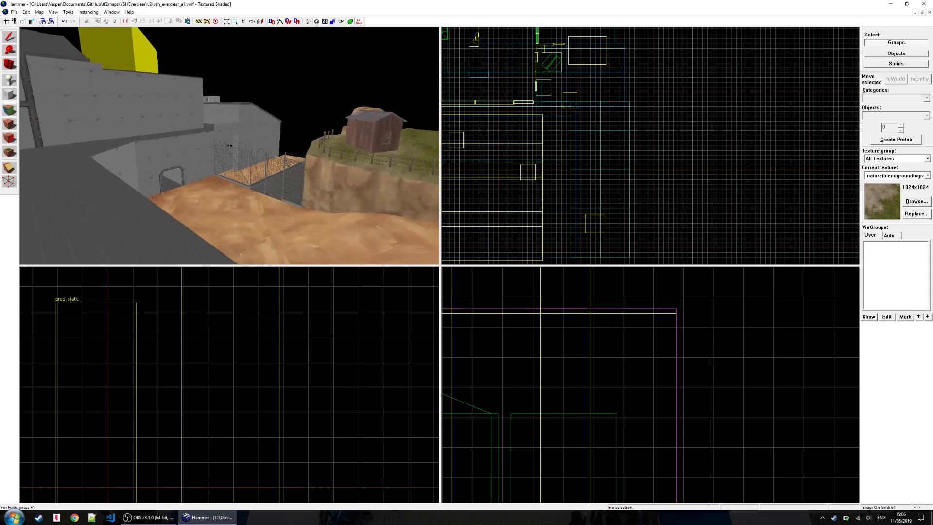
- Paint rock alpha by the wall pillar on the dirt strip behind the fence, using Raise/Lower, brush 2 and value 25
{"action": "key", "text": "w"}
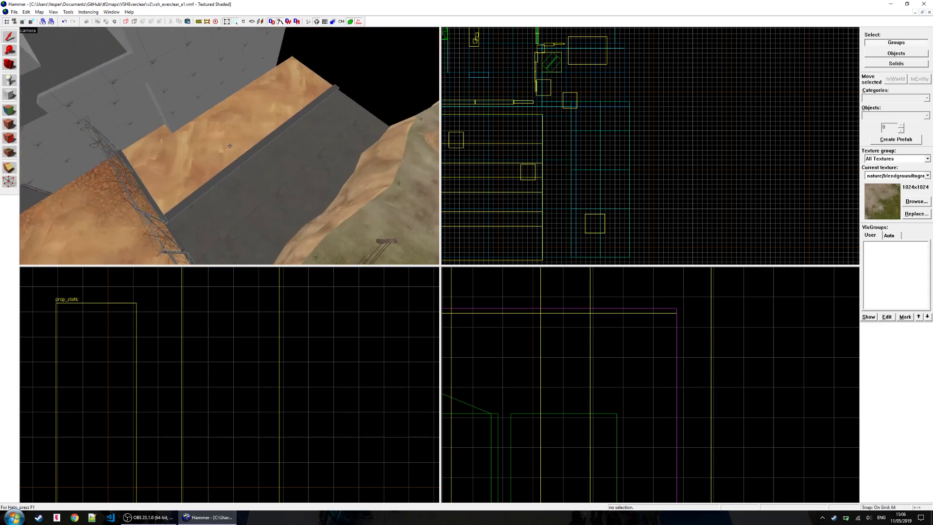
{"action": "key", "text": "a"}
{"action": "key", "text": "d"}
{"action": "key", "text": "z"}
{"action": "left_click", "coordinate": [246, 59], "text": "ctrl"}
{"action": "key", "text": "z"}
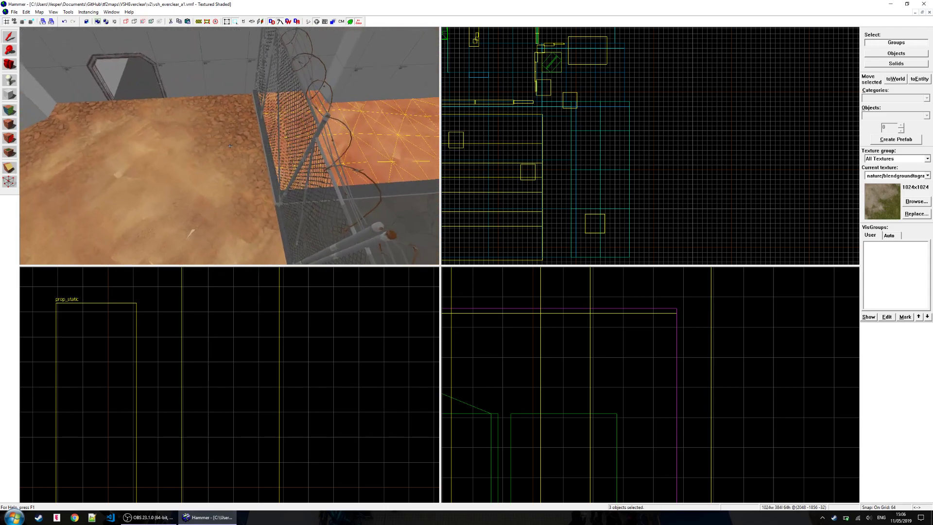
{"action": "key", "text": "z"}
{"action": "key", "text": "z"}
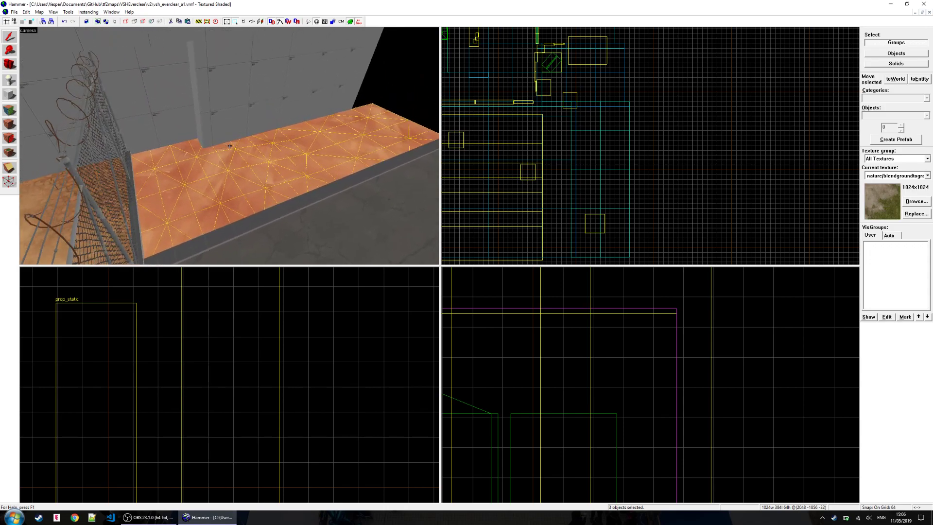
{"action": "left_click", "coordinate": [10, 110]}
{"action": "left_click", "coordinate": [500, 197]}
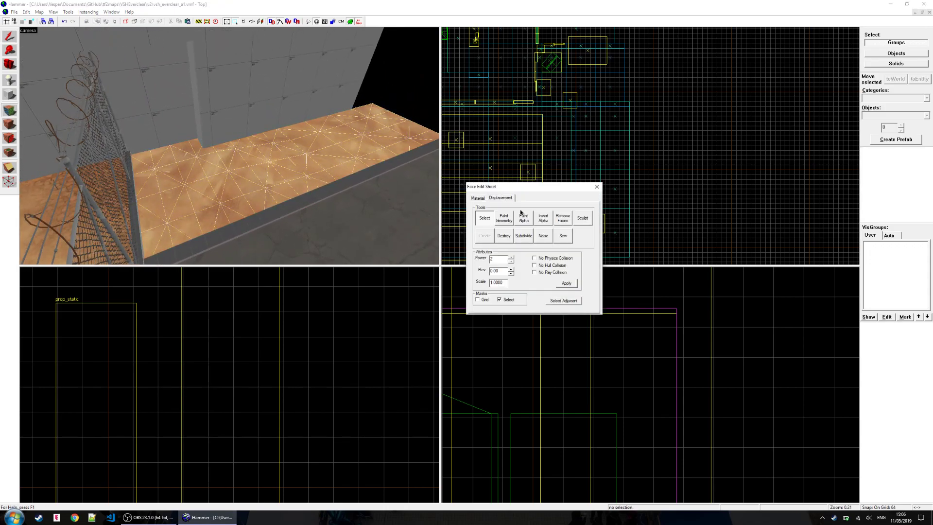
{"action": "left_click", "coordinate": [524, 219]}
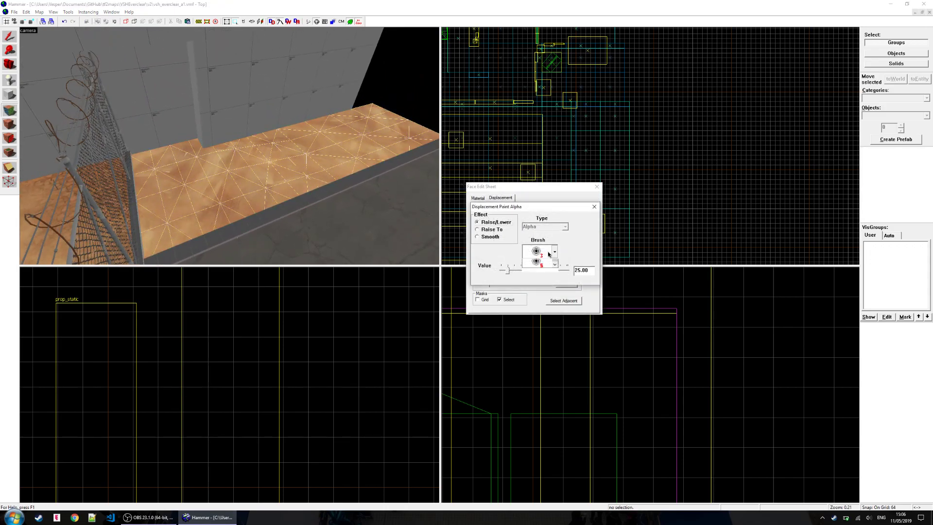
{"action": "left_click", "coordinate": [537, 264]}
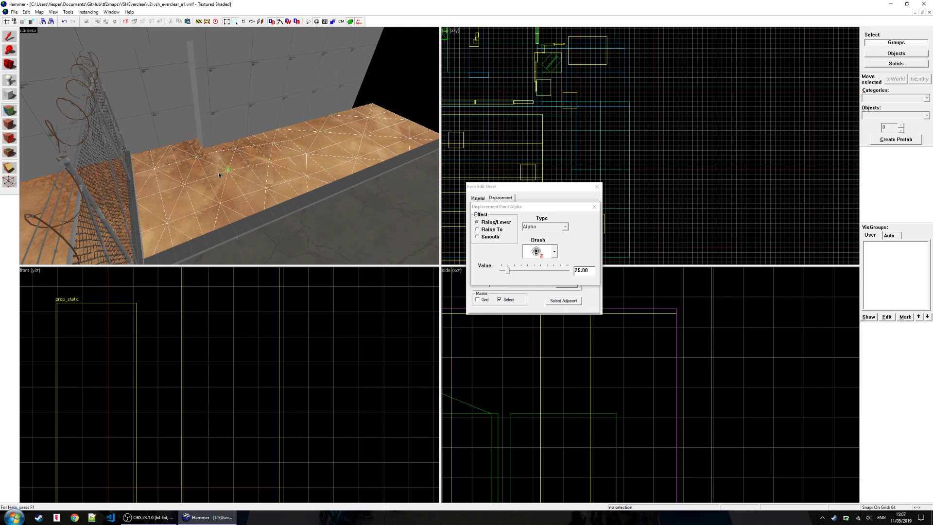
{"action": "left_click", "coordinate": [596, 187]}
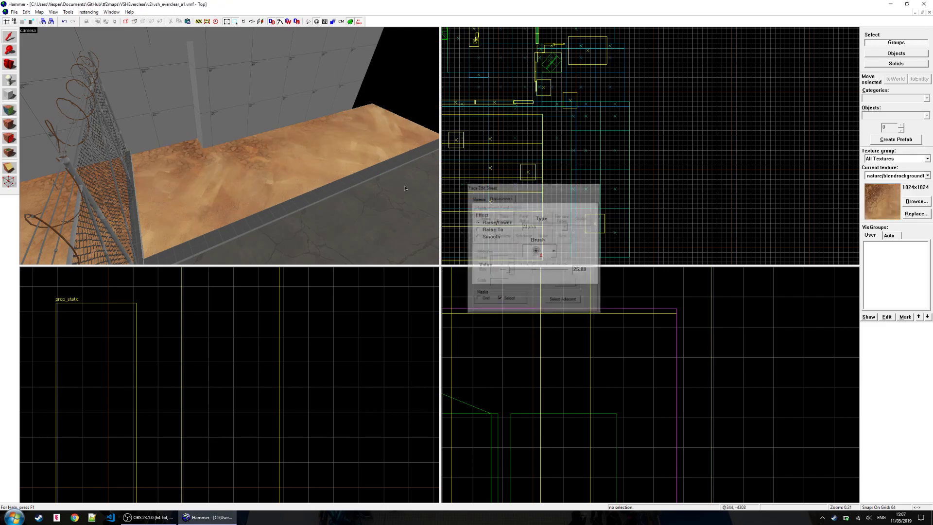
- Continue the rock alpha along the concrete wall's base toward the dirt strip's far end, using Raise/Lower at value 25
{"action": "key", "text": "z"}
{"action": "key", "text": "a"}
{"action": "key", "text": "s"}
{"action": "key", "text": "w"}
{"action": "key", "text": "z"}
{"action": "left_click", "coordinate": [9, 111]}
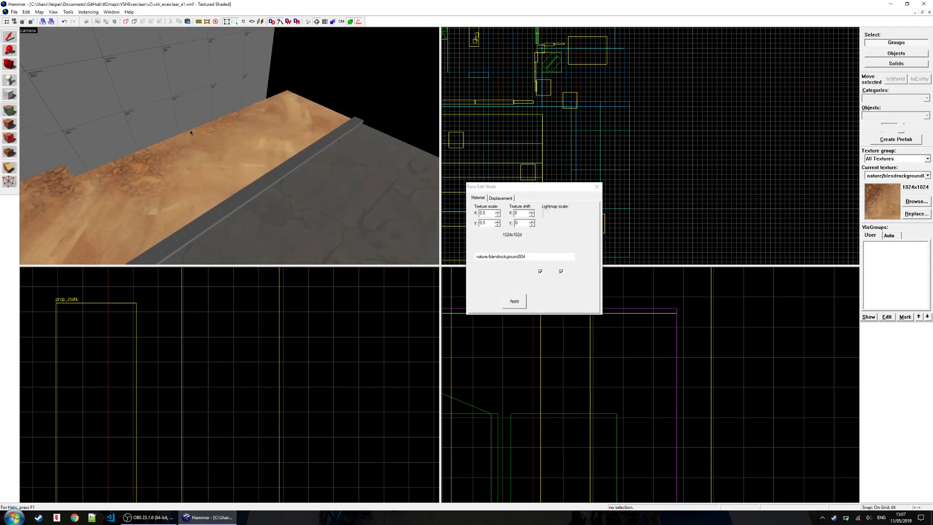
{"action": "left_click", "coordinate": [209, 137]}
{"action": "left_click", "coordinate": [496, 198]}
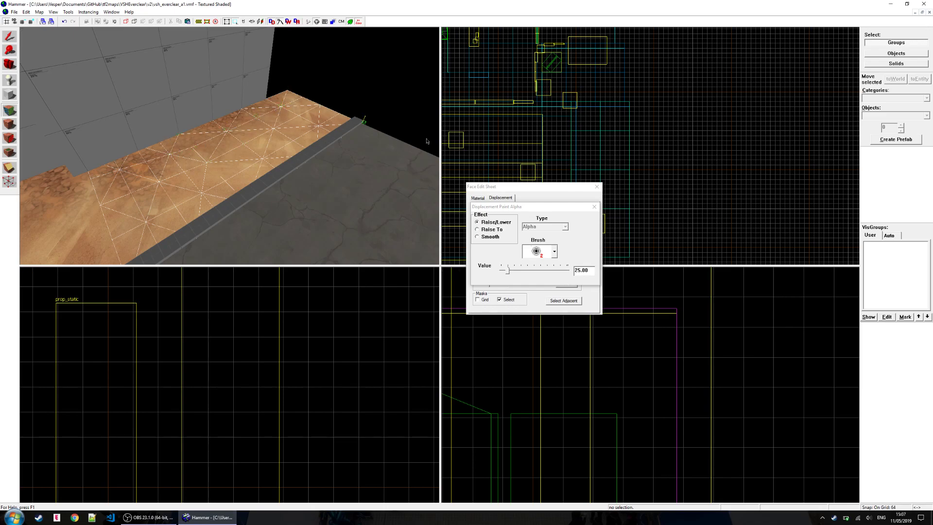
{"action": "left_click", "coordinate": [597, 186]}
- Inspect the painted rock blend along the concrete wall's base, from the fence and pillar to the strip's far end
{"action": "key", "text": "z"}
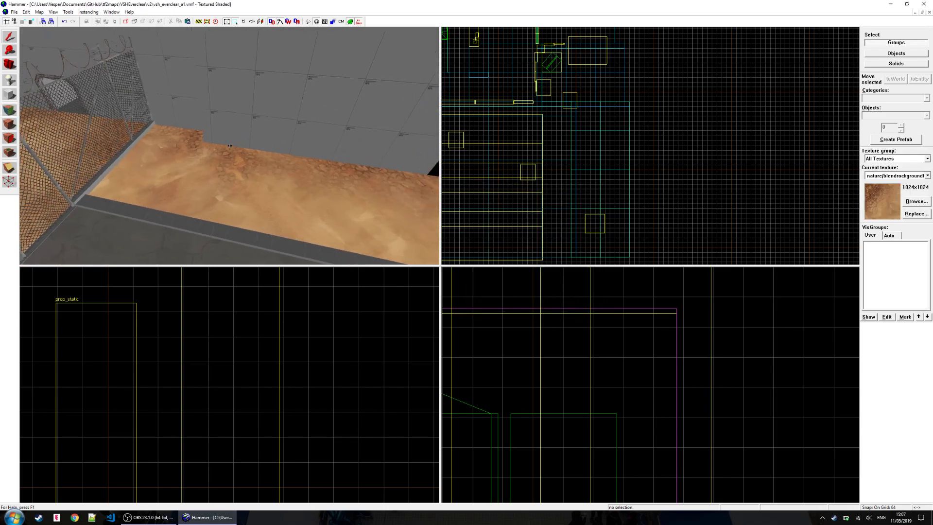
{"action": "key", "text": "w"}
{"action": "key", "text": "w"}
{"action": "key", "text": "z"}
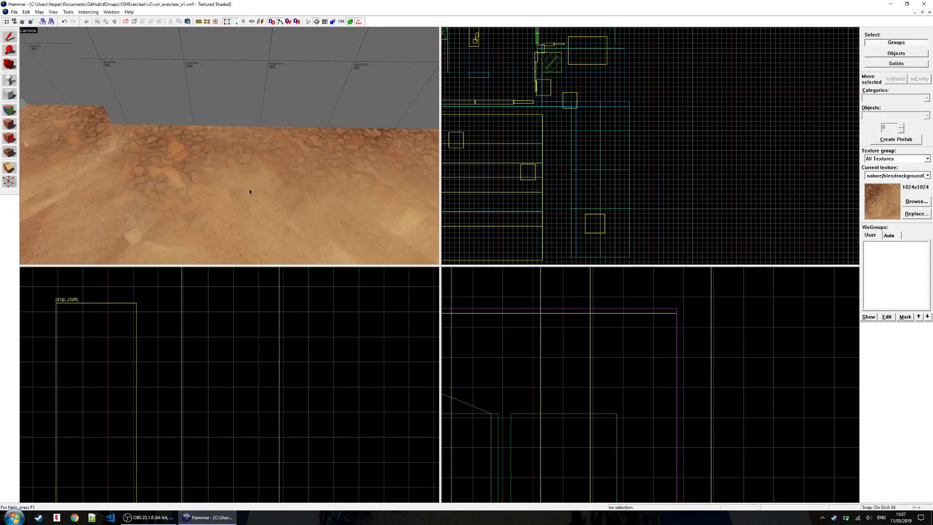
{"action": "left_click_drag", "start_coordinate": [249, 192], "coordinate": [230, 149]}
{"action": "left_click_drag", "start_coordinate": [242, 207], "coordinate": [178, 123]}
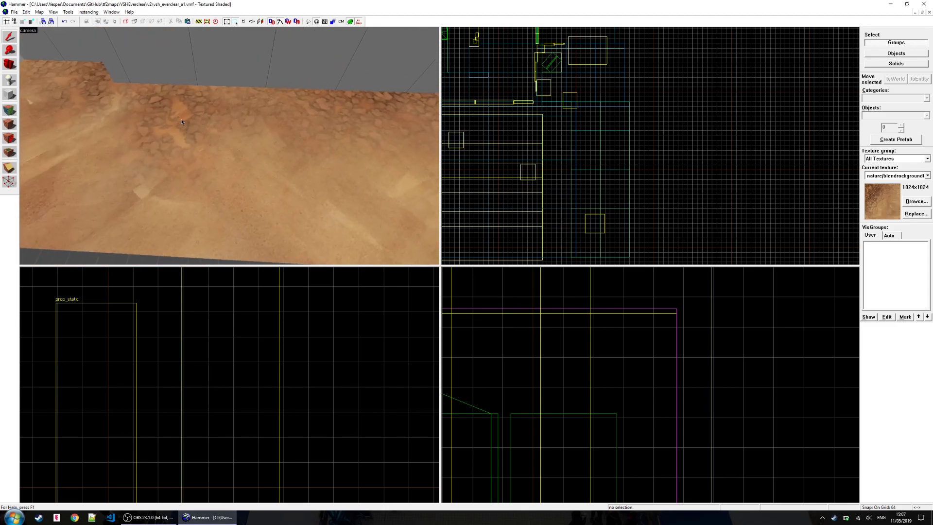
{"action": "key", "text": "z"}
{"action": "key", "text": "z"}
{"action": "key", "text": "z"}
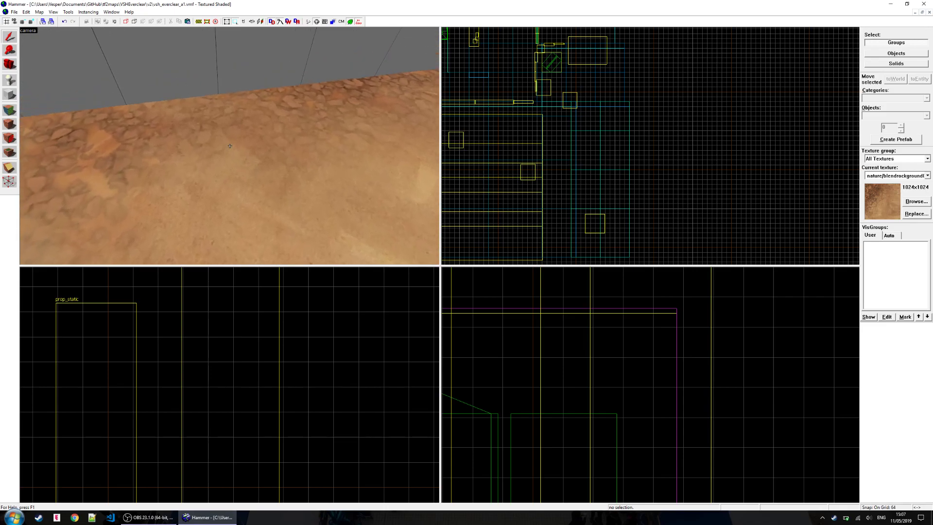
{"action": "key", "text": "s"}
{"action": "key", "text": "s"}
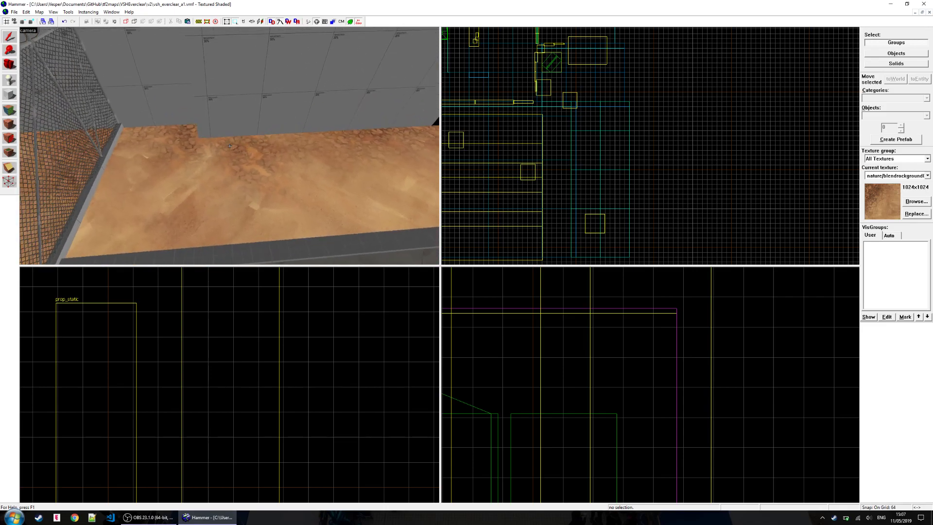
{"action": "key", "text": "a"}
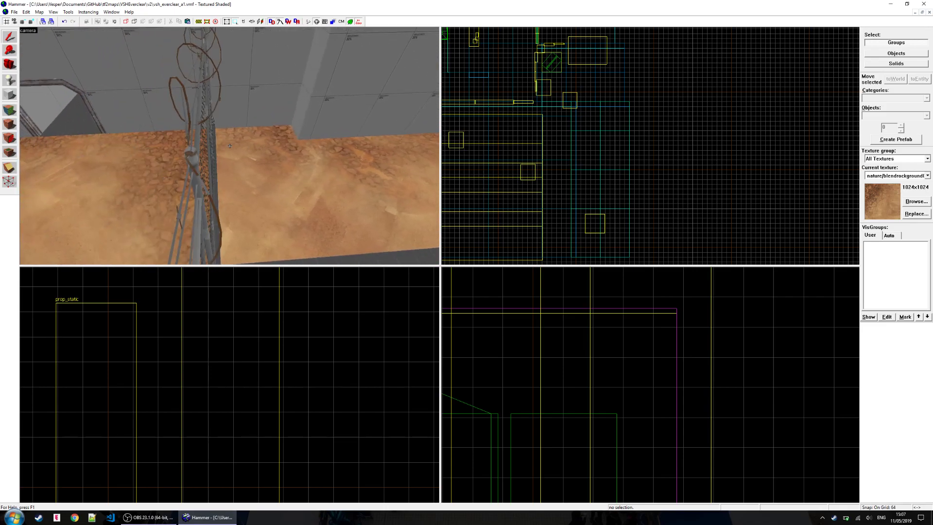
{"action": "key", "text": "z"}
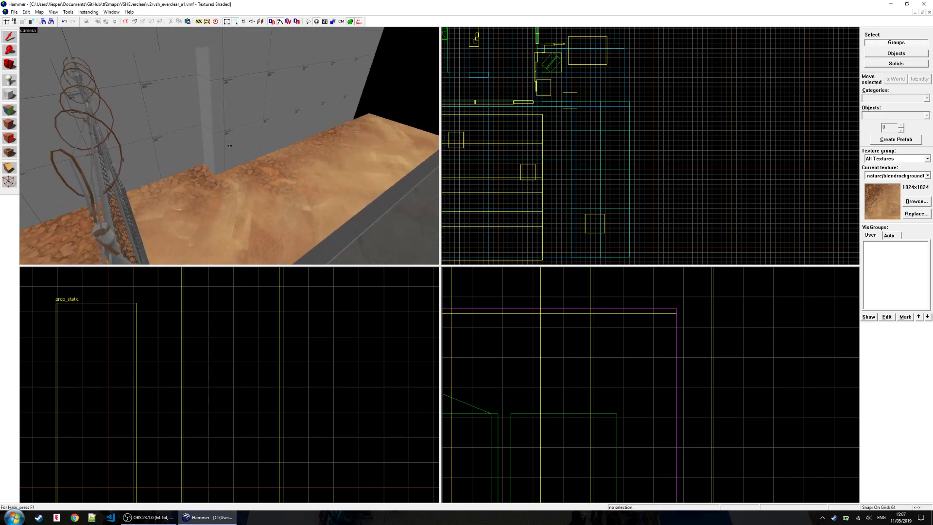
{"action": "key", "text": "w"}
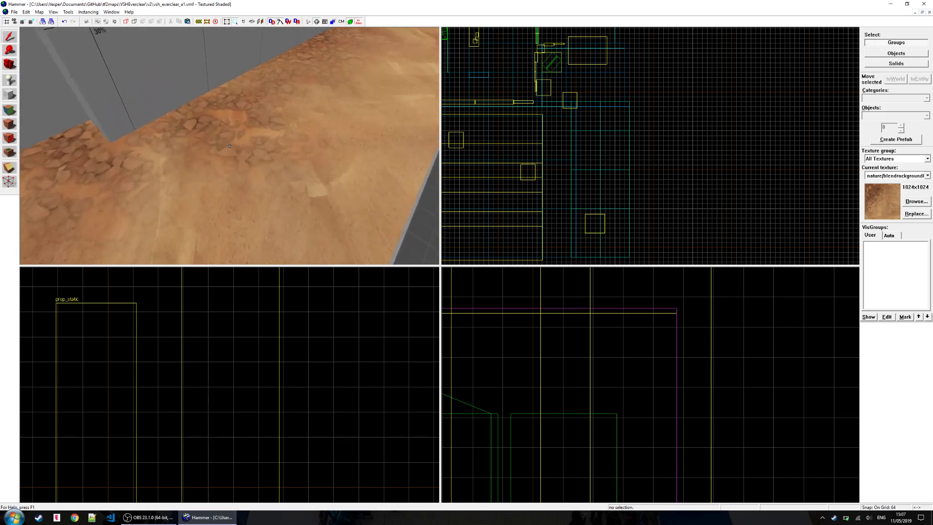
{"action": "key", "text": "z"}
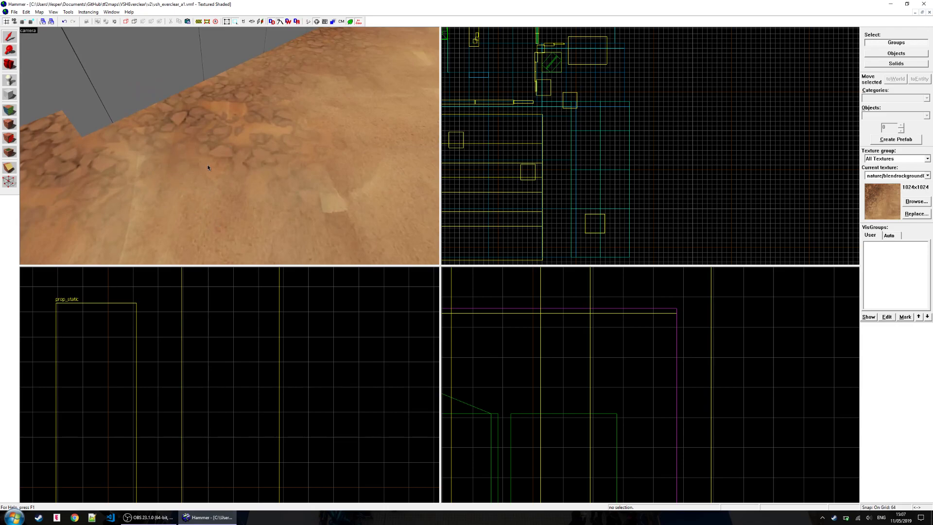
{"action": "key", "text": "z"}
- Review the fenced dirt strip, concrete buildings, shed hill and truck yard from above
{"action": "key", "text": "s"}
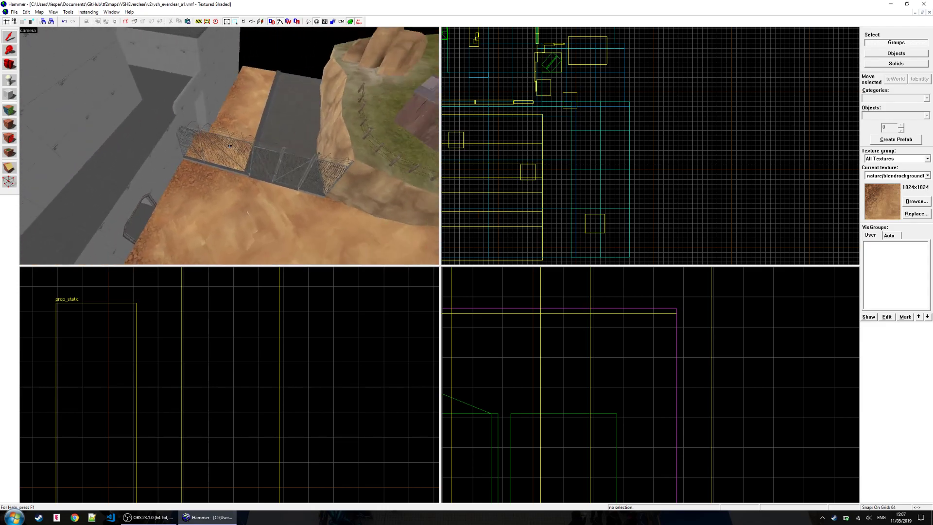
{"action": "key", "text": "w"}
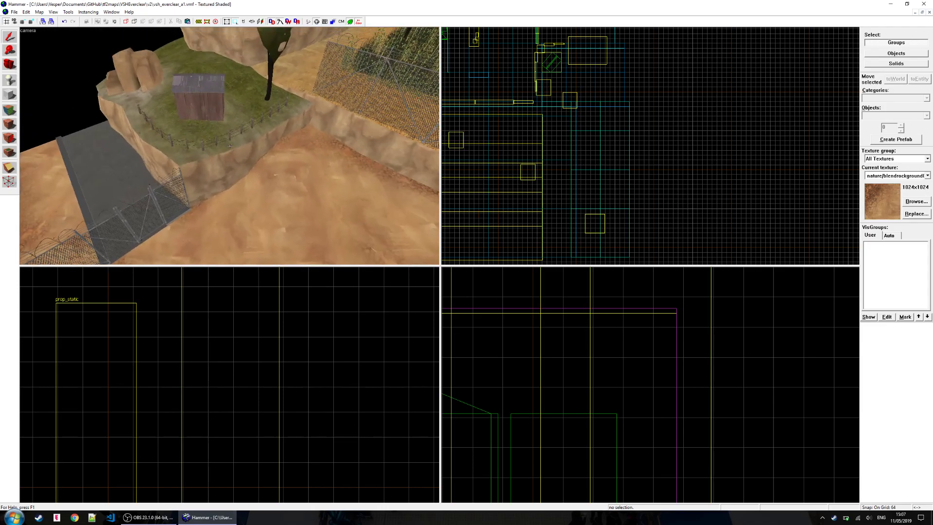
{"action": "key", "text": "w"}
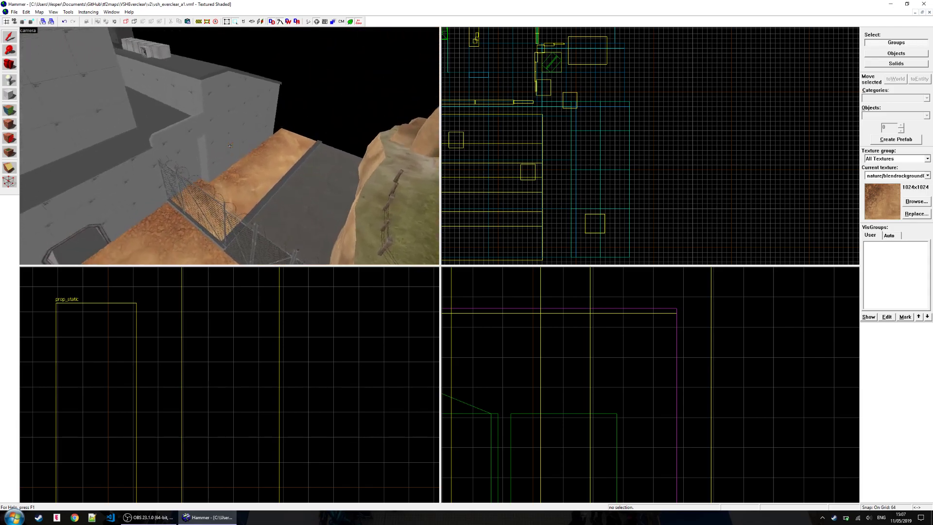
{"action": "key", "text": "z"}
{"action": "key", "text": "s"}
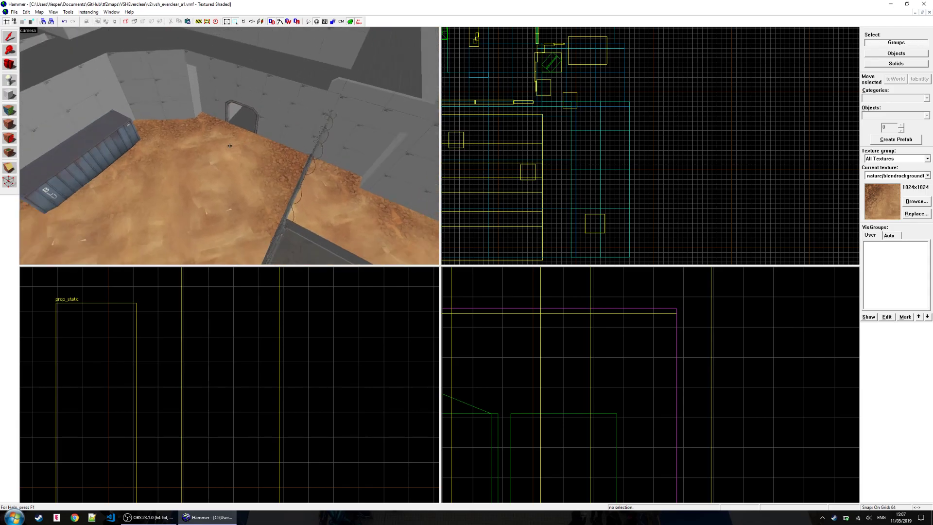
{"action": "key", "text": "w"}
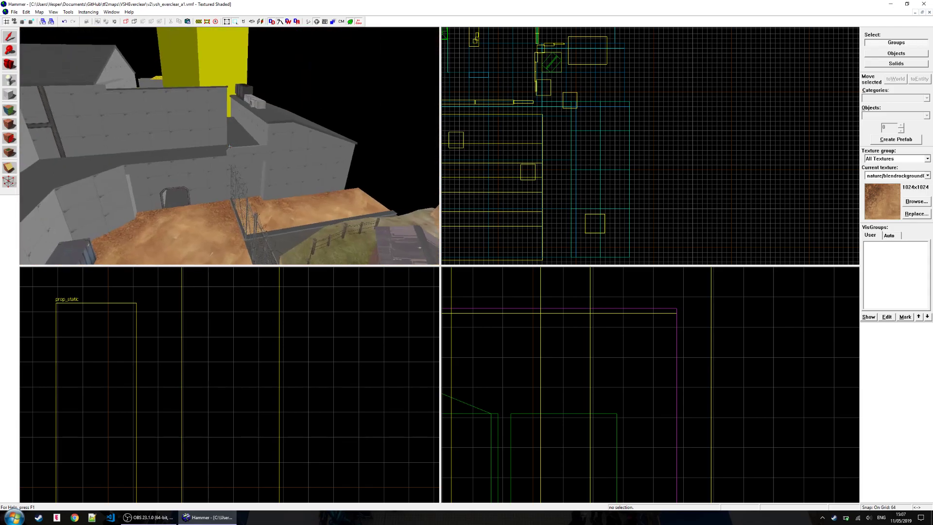
{"action": "key", "text": "s"}
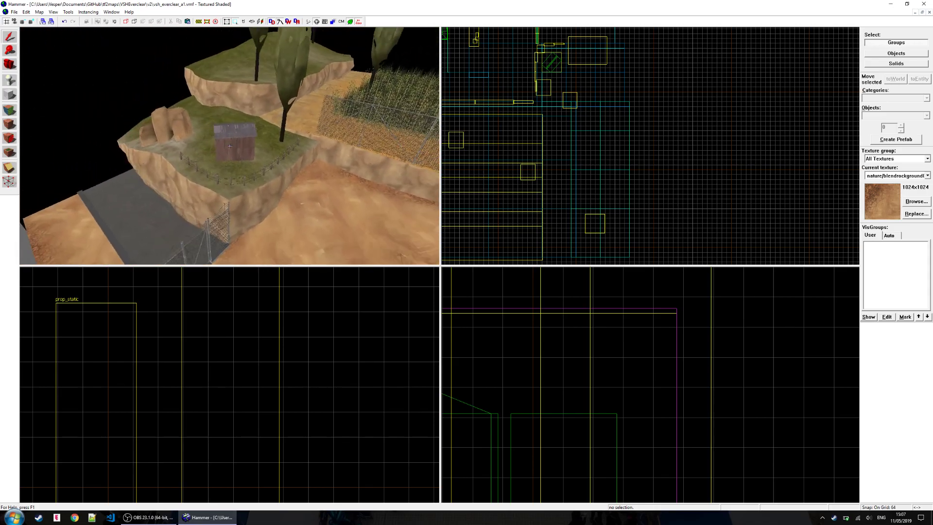
{"action": "key", "text": "w"}
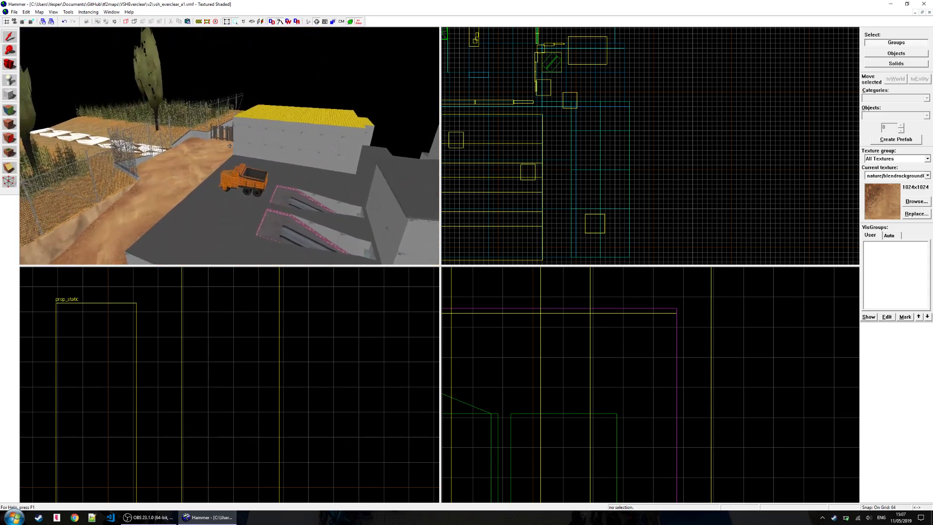
- Inspect the wooden gate, building rooftops, shed hill and fenced cornfield in the 3D view
{"action": "key", "text": "w"}
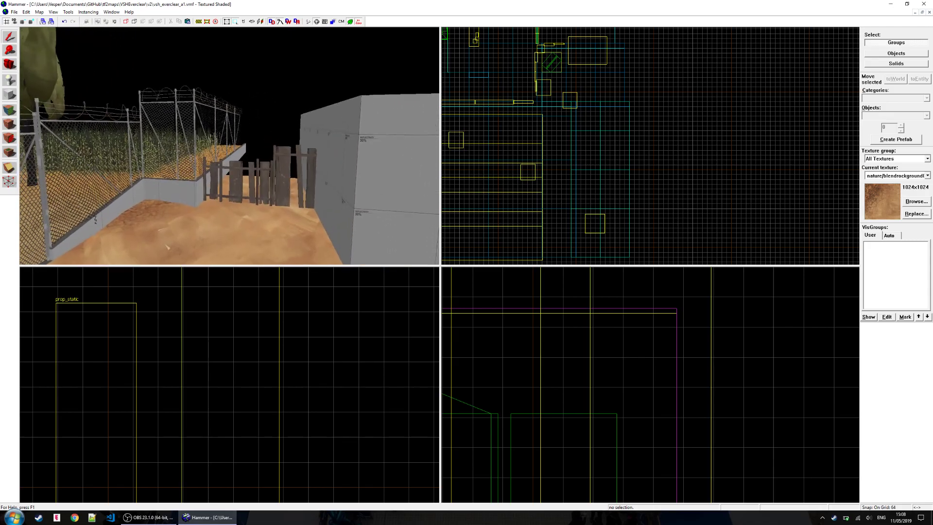
{"action": "key", "text": "s"}
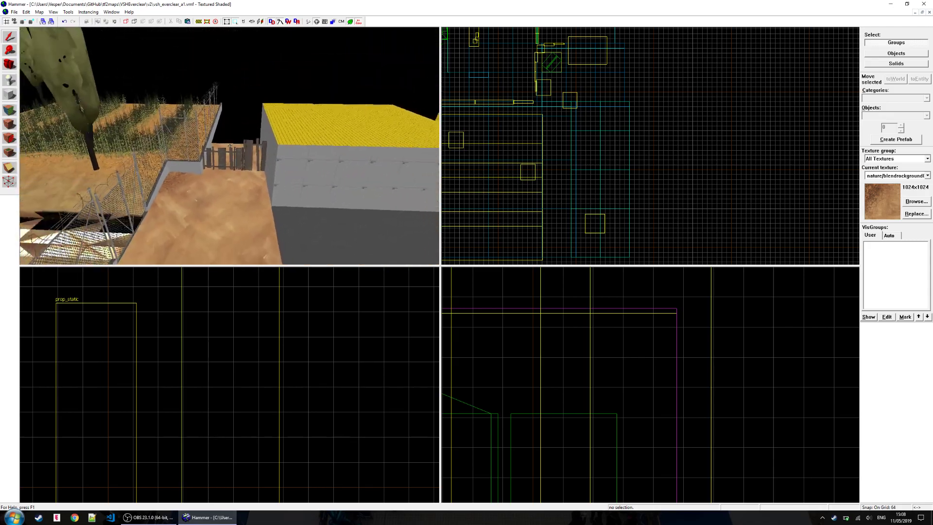
{"action": "key", "text": "w"}
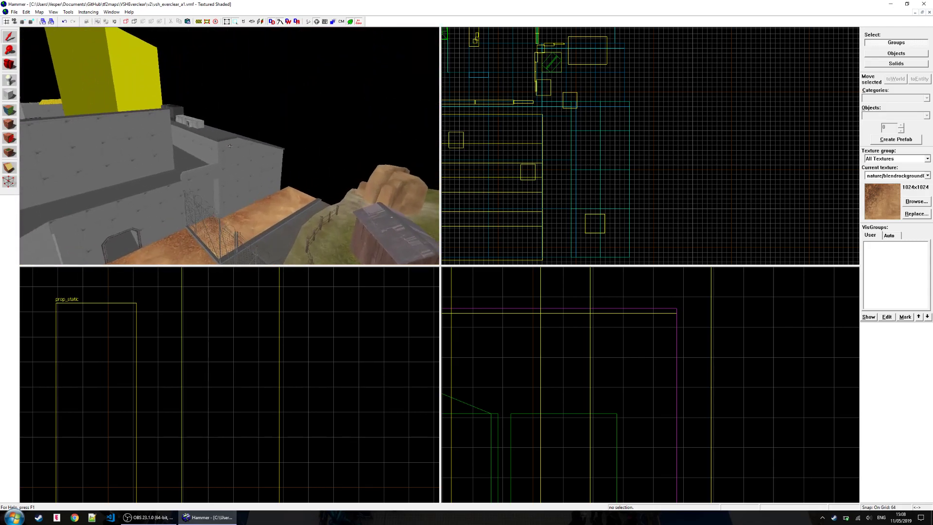
{"action": "key", "text": "s"}
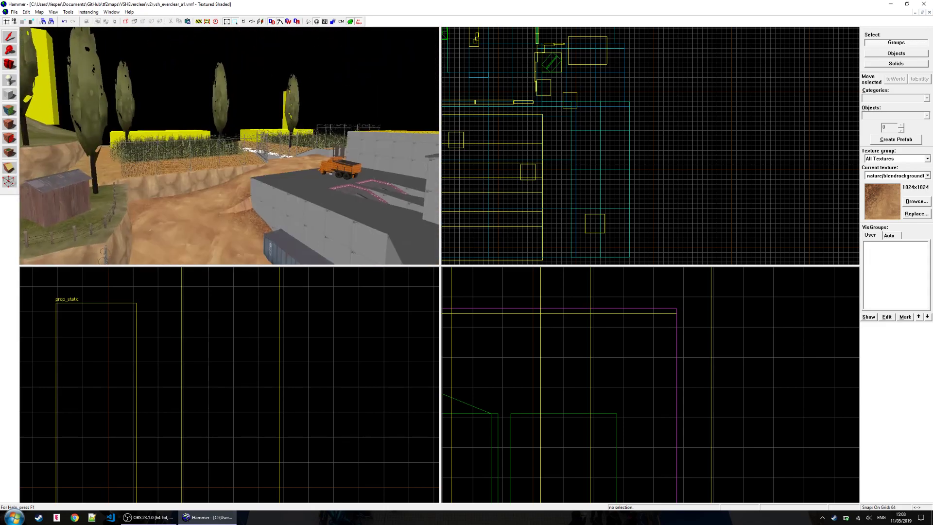
{"action": "key", "text": "s"}
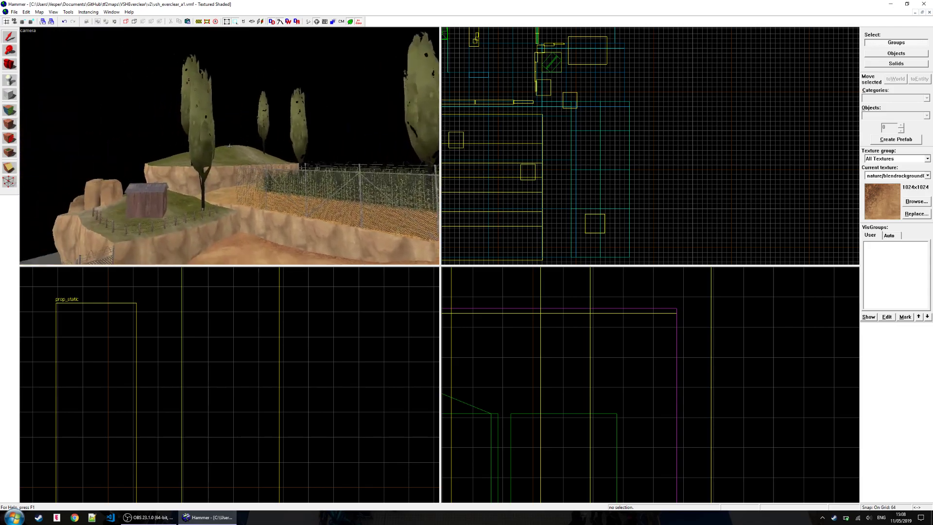
{"action": "key", "text": "w"}
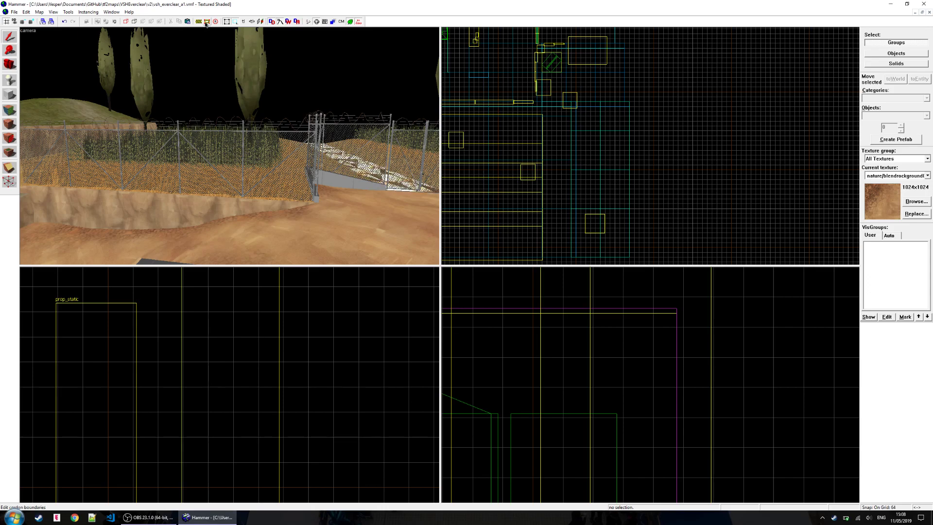
- Edit the cordon boundaries, extending the east side past the outdoor strip to a cordon width of 5440 units
{"action": "scroll", "coordinate": [615, 154], "scroll_direction": "down", "scroll_amount": 4}
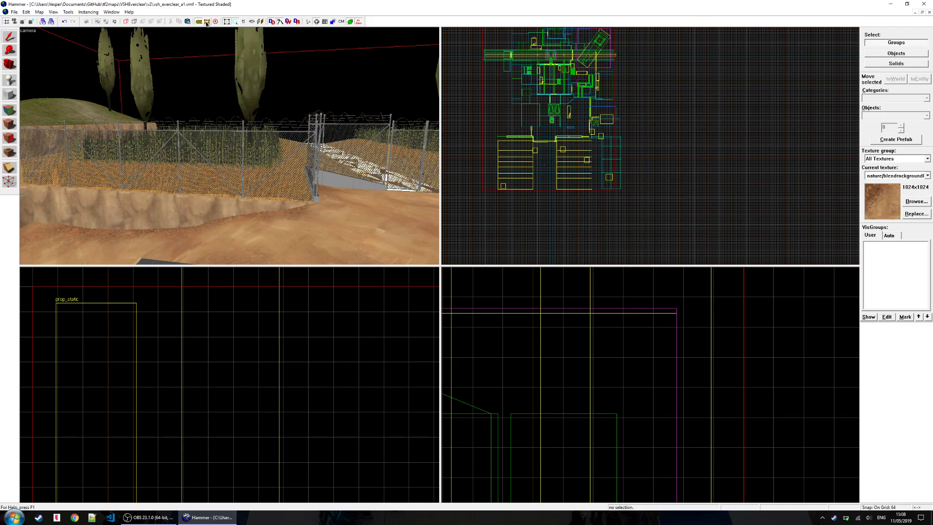
{"action": "scroll", "coordinate": [619, 170], "scroll_direction": "up", "scroll_amount": 5}
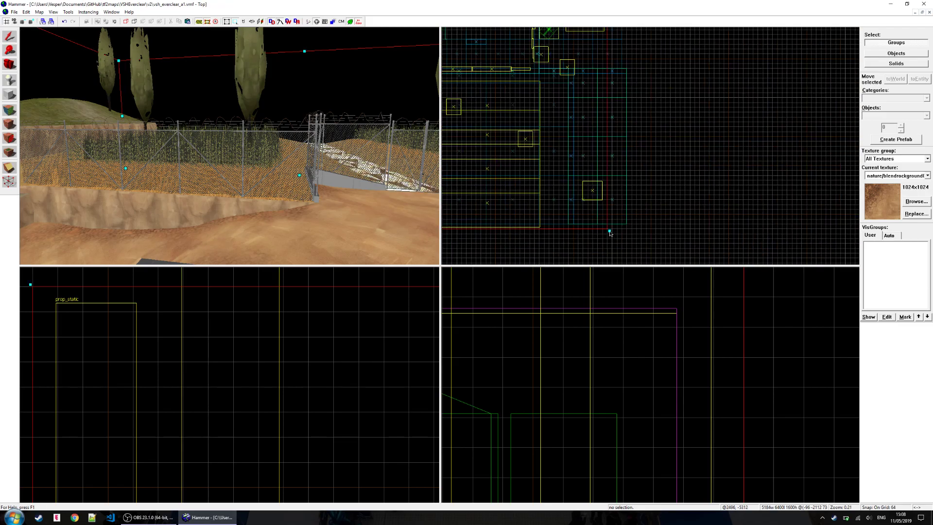
{"action": "scroll", "coordinate": [628, 204], "scroll_direction": "down", "scroll_amount": 5}
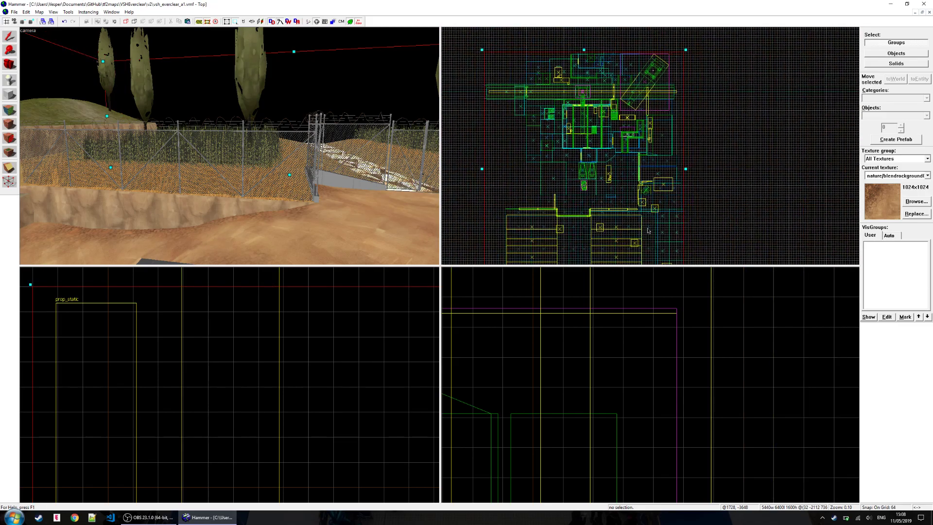
{"action": "key", "text": "w"}
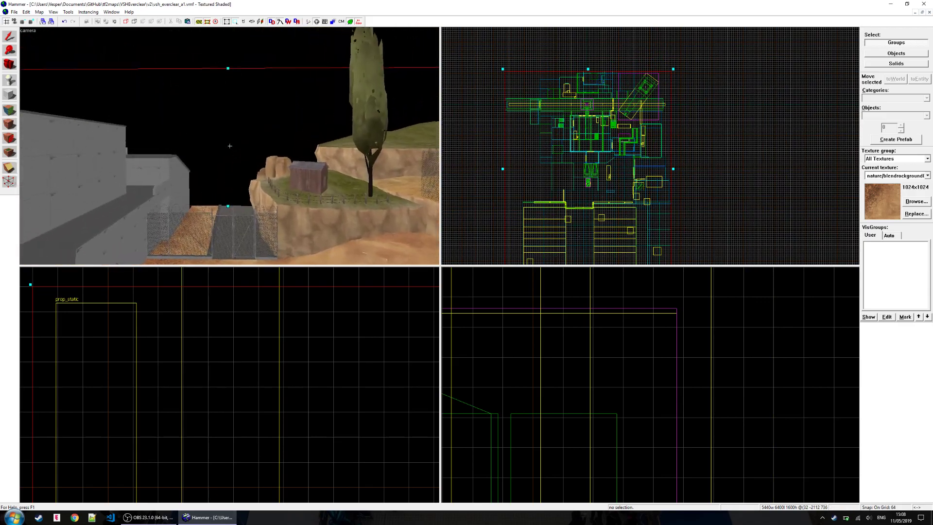
{"action": "key", "text": "z"}
{"action": "key", "text": "z"}
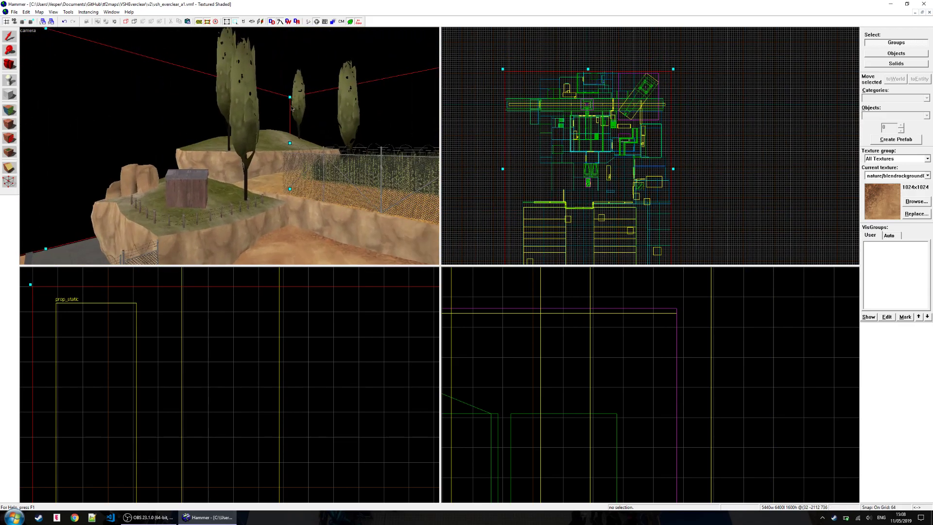
{"action": "key", "text": "w"}
{"action": "key", "text": "z"}
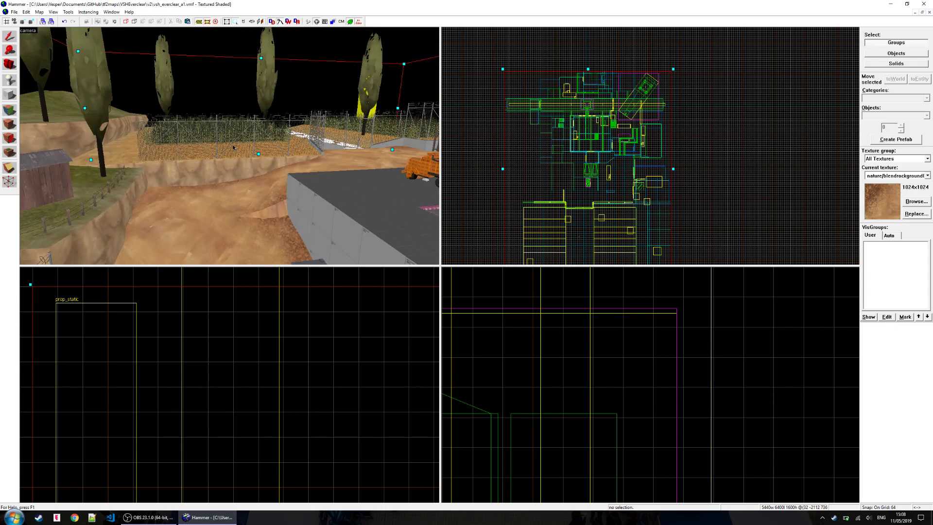
- Try other positions for the cordon's north and south edges, and return the cordon to a length of 6400 units
{"action": "scroll", "coordinate": [288, 146], "scroll_direction": "down", "scroll_amount": 6}
{"action": "scroll", "coordinate": [250, 119], "scroll_direction": "up", "scroll_amount": 6}
{"action": "left_click_drag", "start_coordinate": [586, 104], "coordinate": [584, 141]}
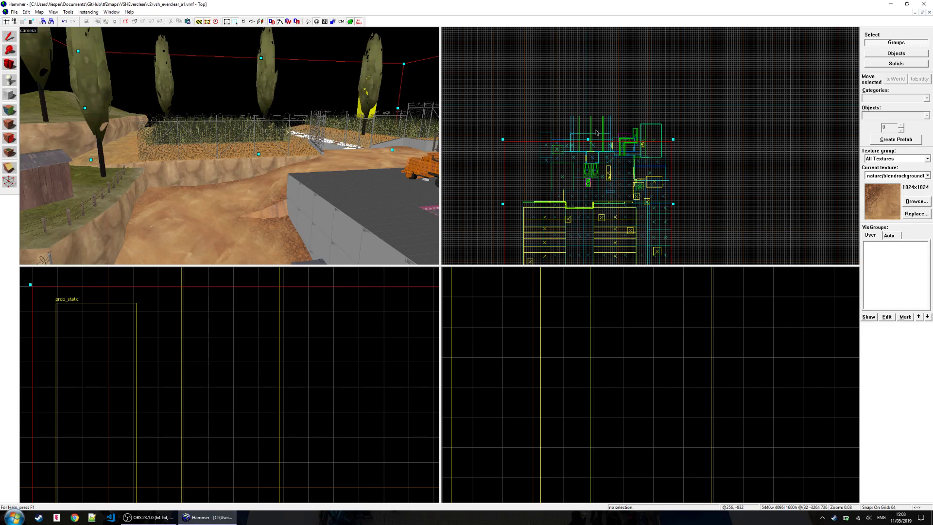
{"action": "scroll", "coordinate": [595, 131], "scroll_direction": "down", "scroll_amount": 3}
{"action": "scroll", "coordinate": [578, 137], "scroll_direction": "up", "scroll_amount": 3}
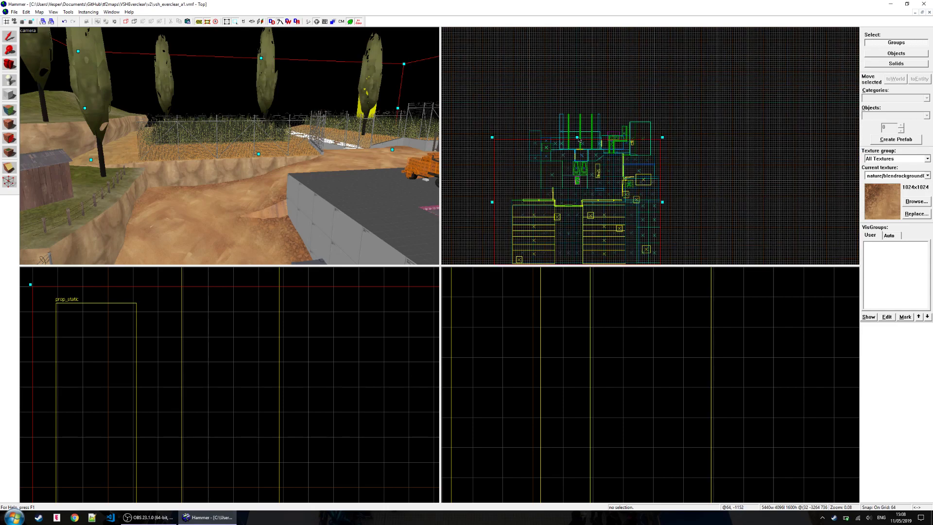
{"action": "left_click_drag", "start_coordinate": [572, 85], "coordinate": [574, 71]}
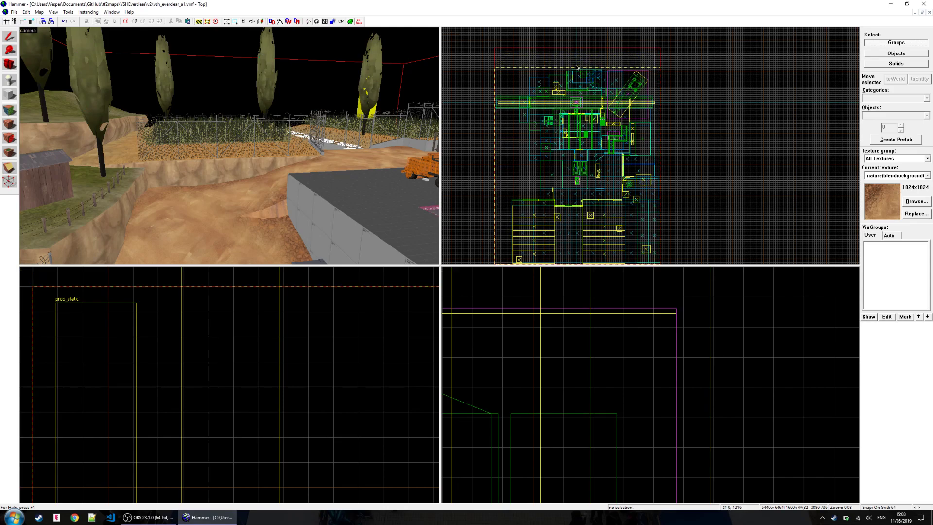
{"action": "scroll", "coordinate": [577, 69], "scroll_direction": "down", "scroll_amount": 5}
{"action": "scroll", "coordinate": [585, 162], "scroll_direction": "up", "scroll_amount": 4}
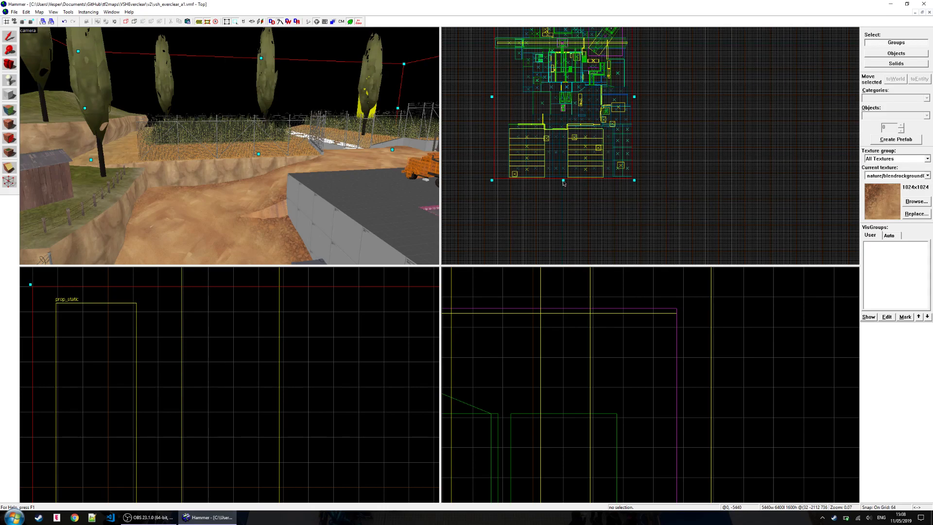
{"action": "left_click_drag", "start_coordinate": [563, 141], "coordinate": [564, 196]}
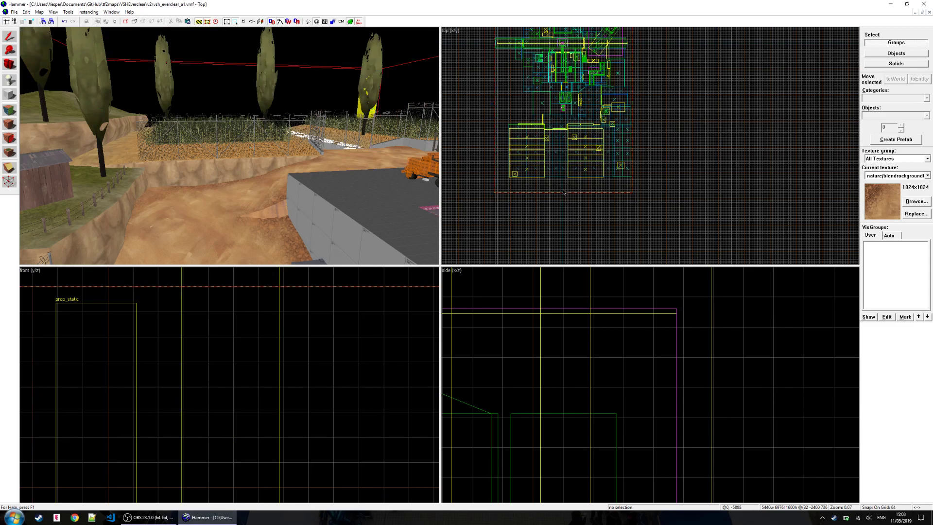
- Save the vsh_everclear_a1 map
{"action": "key", "text": "z"}
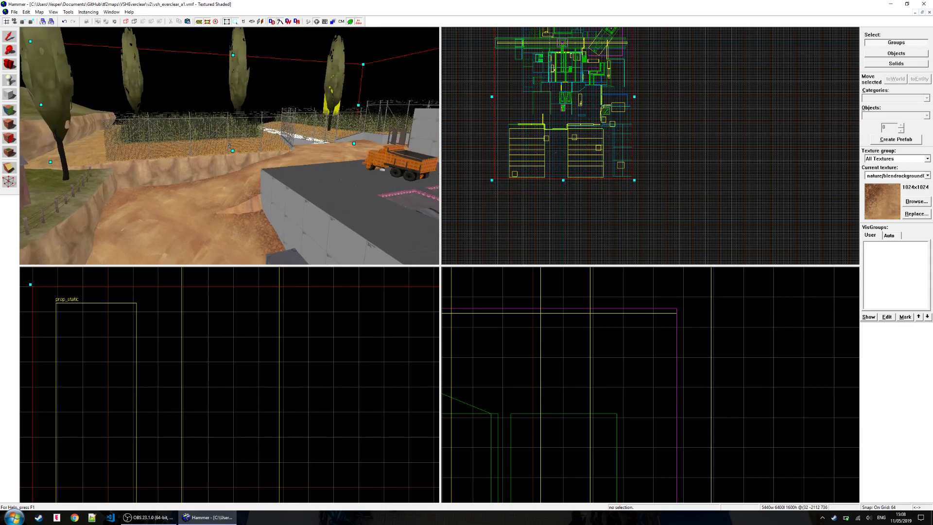
{"action": "key", "text": "s"}
{"action": "key", "text": "w"}
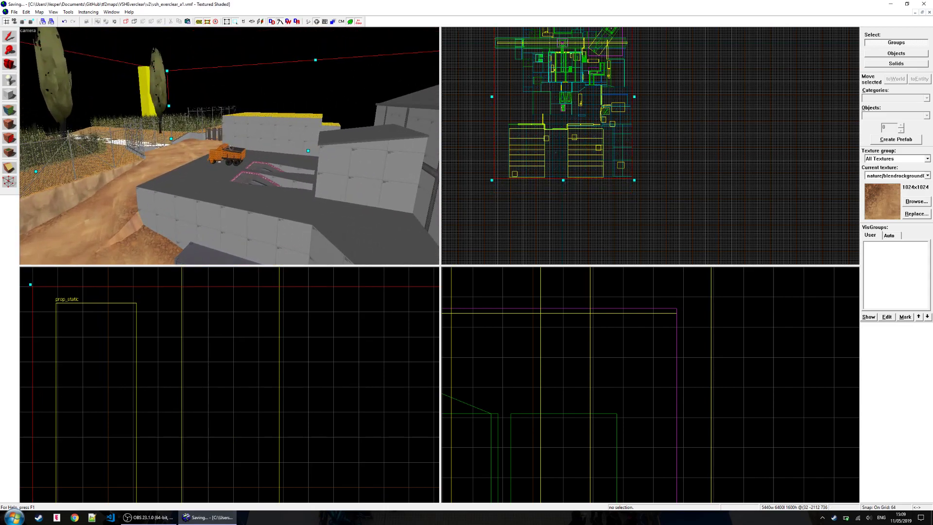
{"action": "key", "text": "w"}
{"action": "key", "text": "w"}
{"action": "key", "text": "z"}
- Compile the map with the Fast configuration and close the compile process window once it finishes
{"action": "key", "text": "F9"}
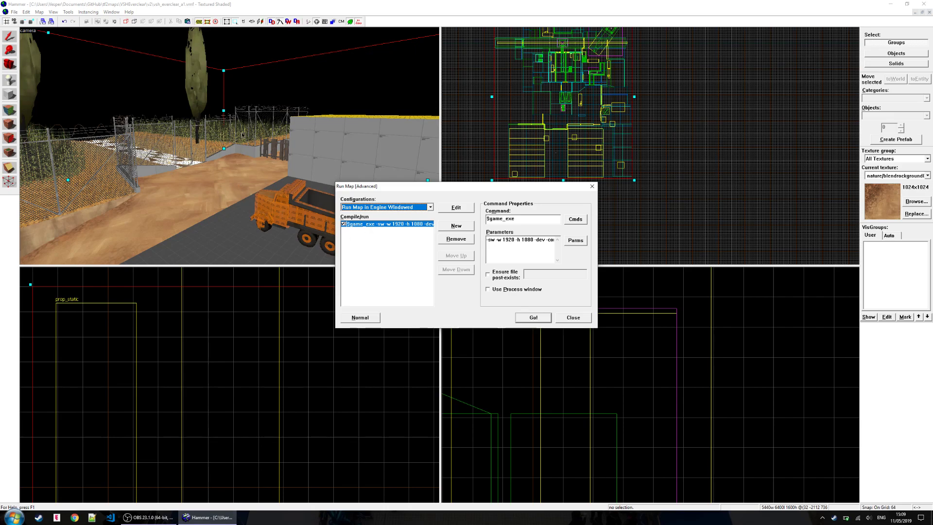
{"action": "left_click", "coordinate": [422, 208]}
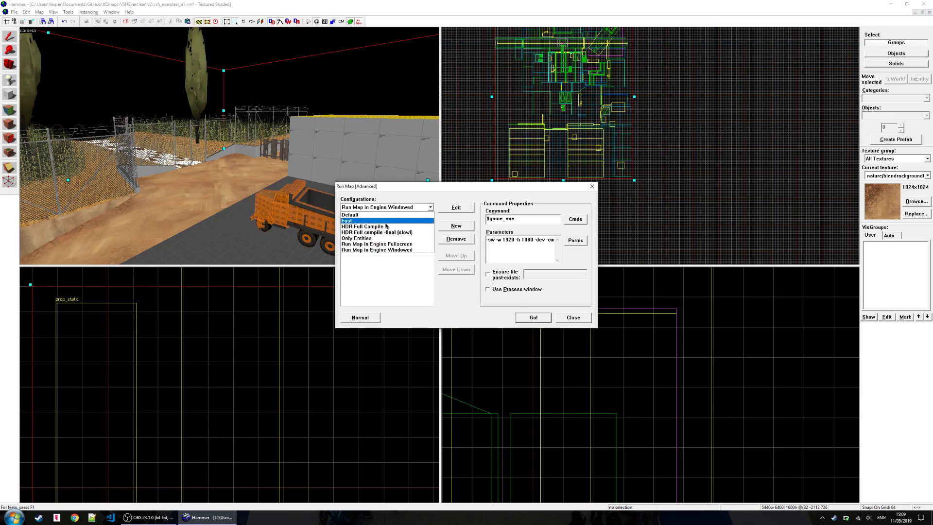
{"action": "left_click", "coordinate": [388, 226]}
{"action": "left_click", "coordinate": [543, 317]}
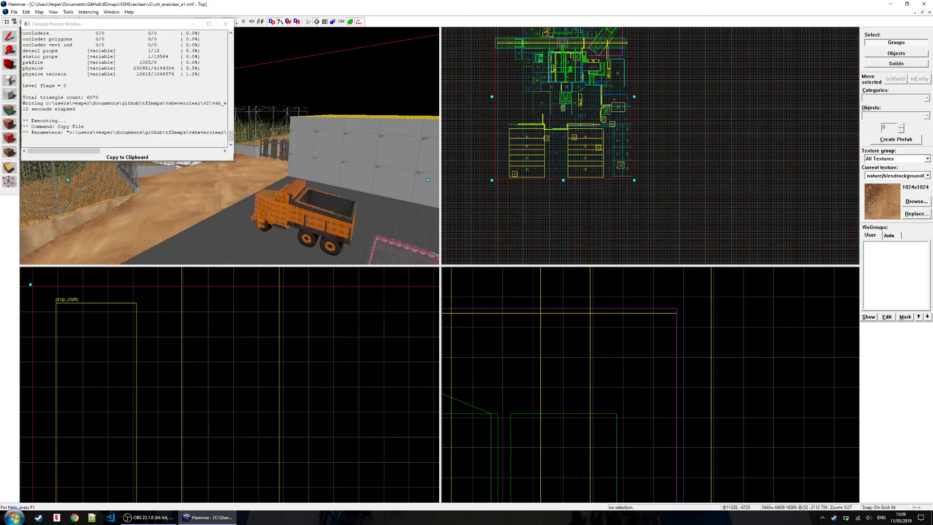
{"action": "left_click", "coordinate": [228, 20]}
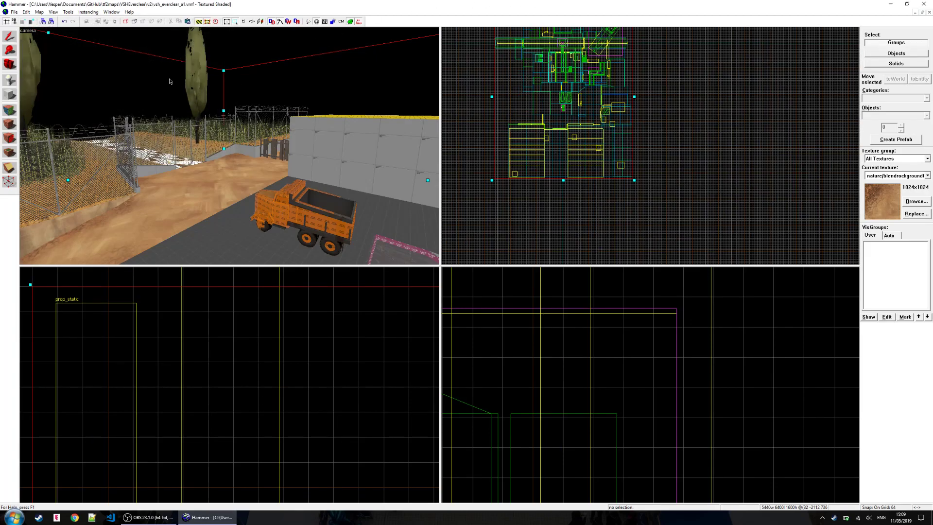
- Launch the compiled map with the Run Map in Engine Windowed configuration
{"action": "key", "text": "F9"}
{"action": "left_click", "coordinate": [372, 210]}
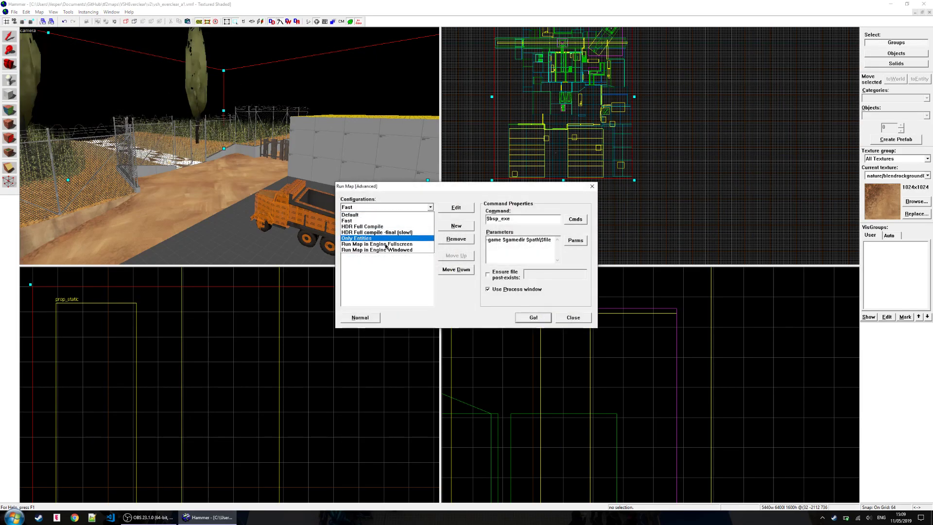
{"action": "left_click", "coordinate": [384, 302]}
{"action": "left_click", "coordinate": [529, 318]}
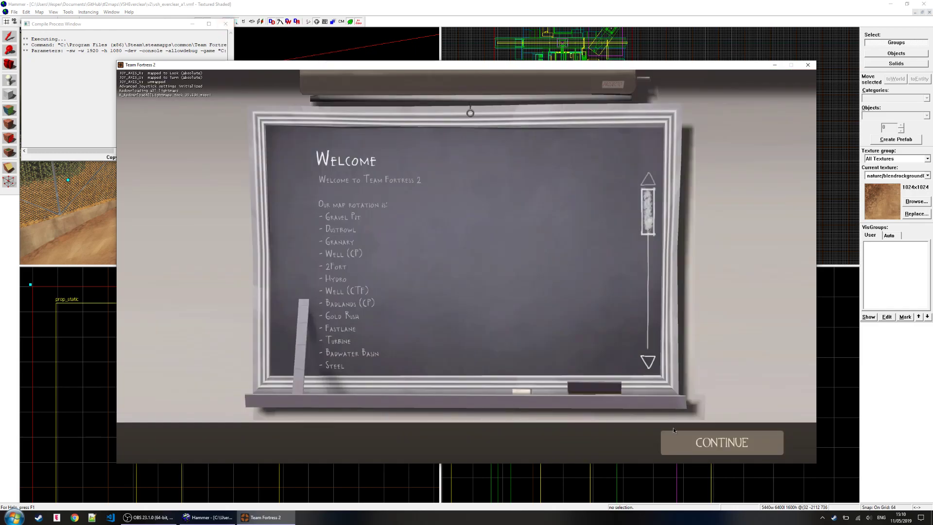
- Dismiss the Team Fortress 2 welcome screens, join a random team and play as Soldier
{"action": "left_click", "coordinate": [719, 442]}
{"action": "left_click", "coordinate": [719, 442]}
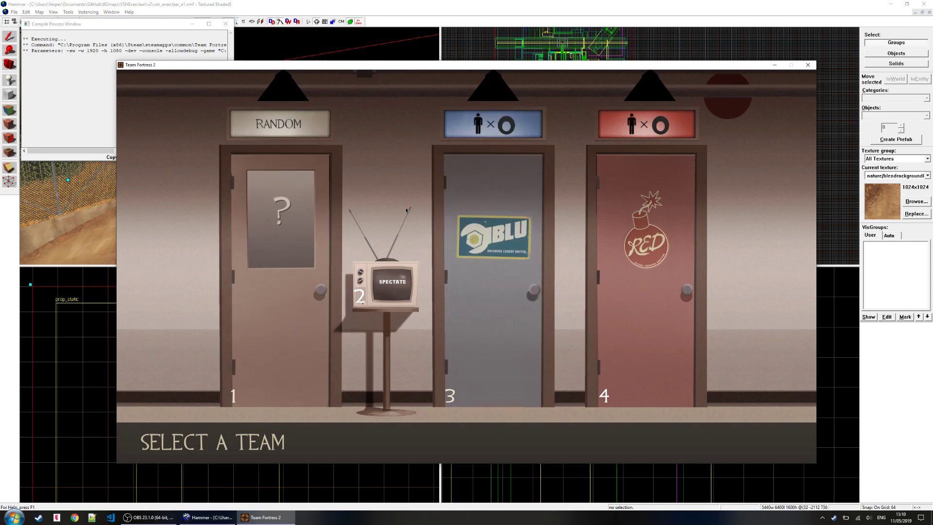
{"action": "left_click", "coordinate": [297, 213]}
{"action": "key", "text": "2"}
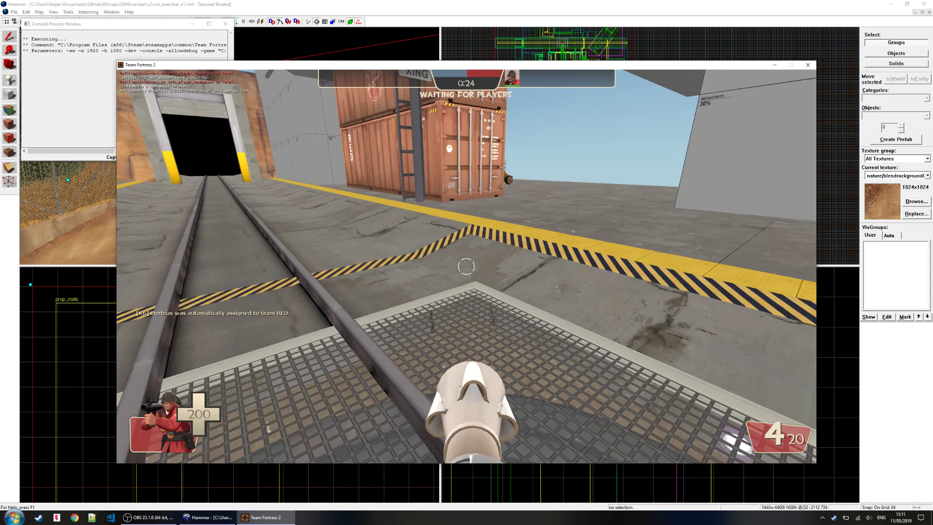
- End the waiting-for-players period with the console command mp_waitingforplayers_cancel 1 and return to the game
{"action": "key", "text": "grave"}
{"action": "type", "text": "mp_waitingforplayers_cancel 1"}
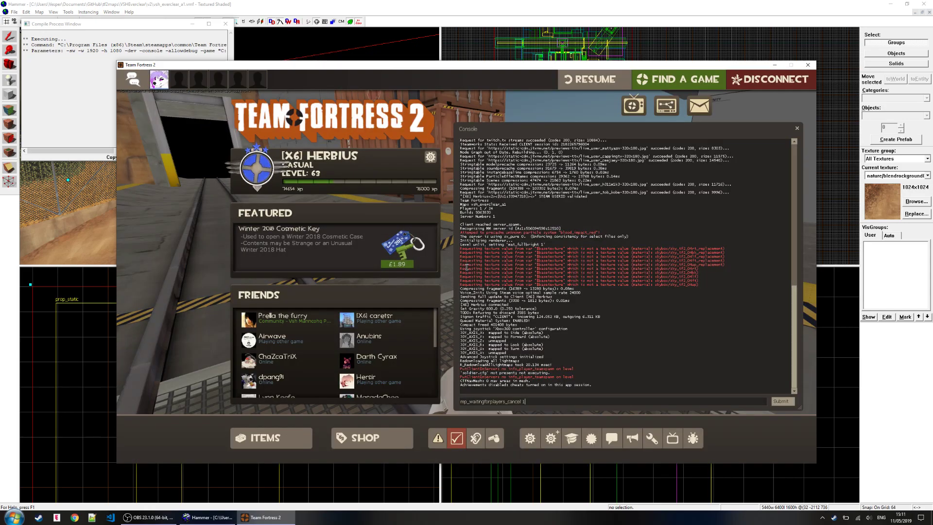
{"action": "key", "text": "Return"}
{"action": "key", "text": "grave"}
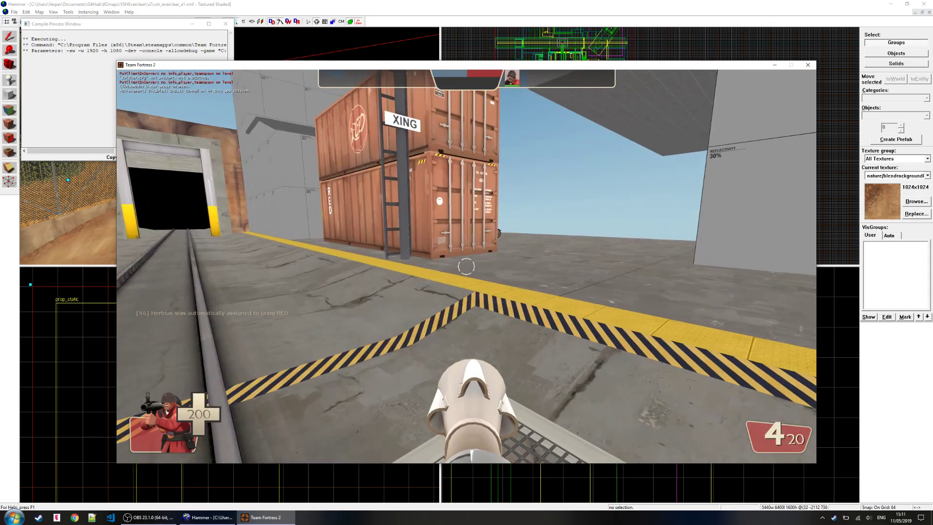
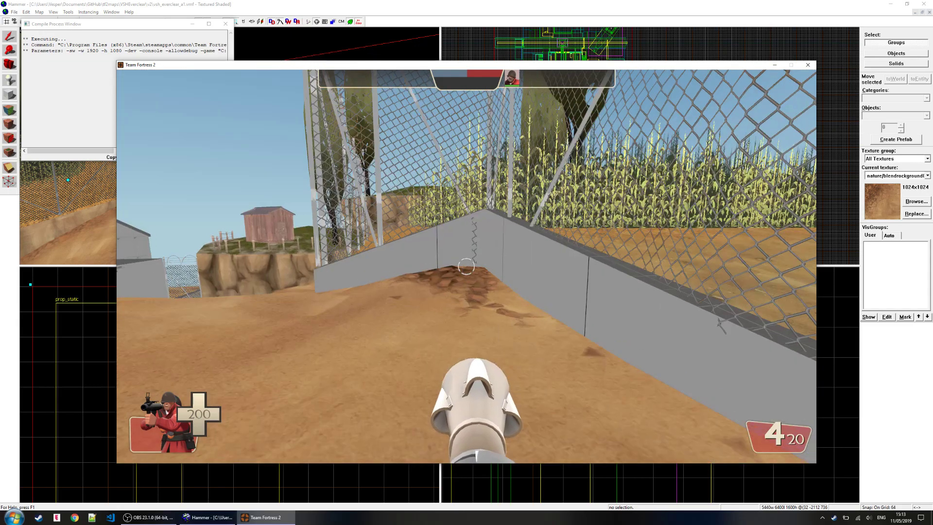
- Walk along the dirt path in-game to inspect the rock walls, shed hill, trees and fenced cornfield
{"action": "key", "text": "w"}
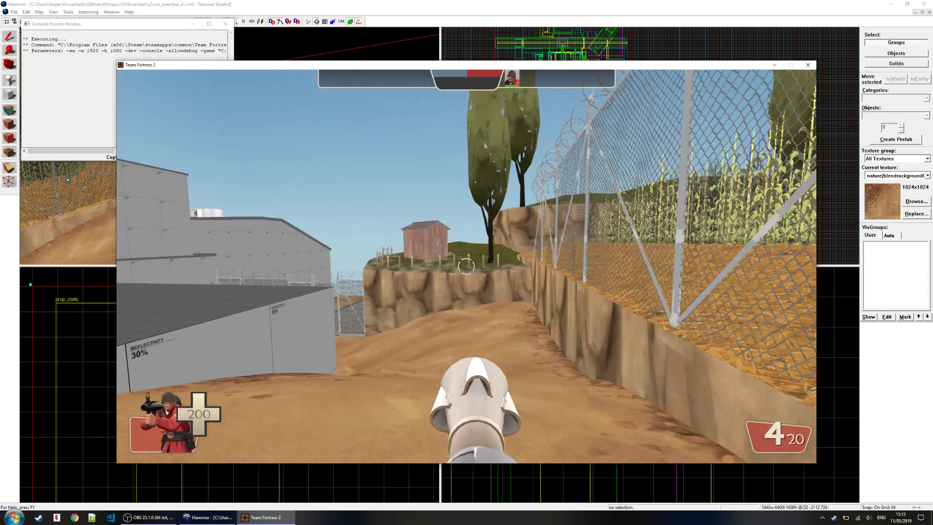
{"action": "key", "text": "w"}
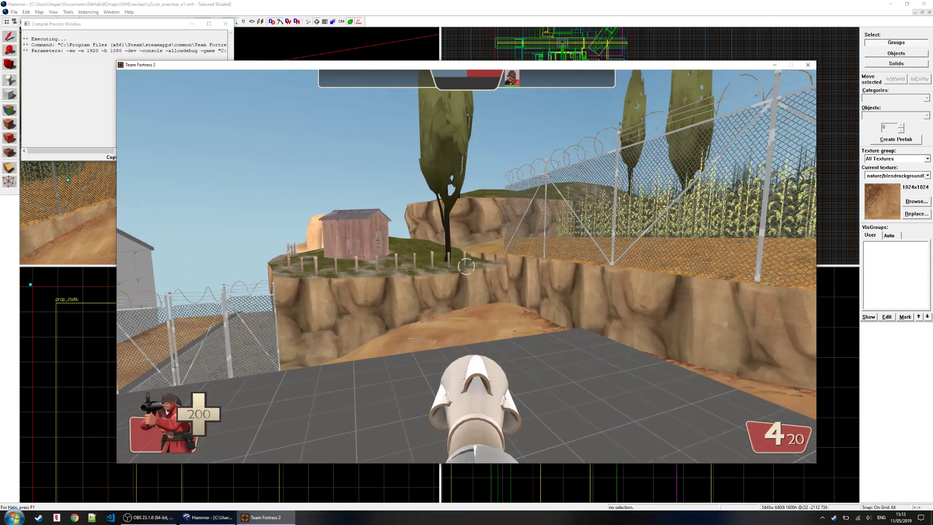
{"action": "key", "text": "w"}
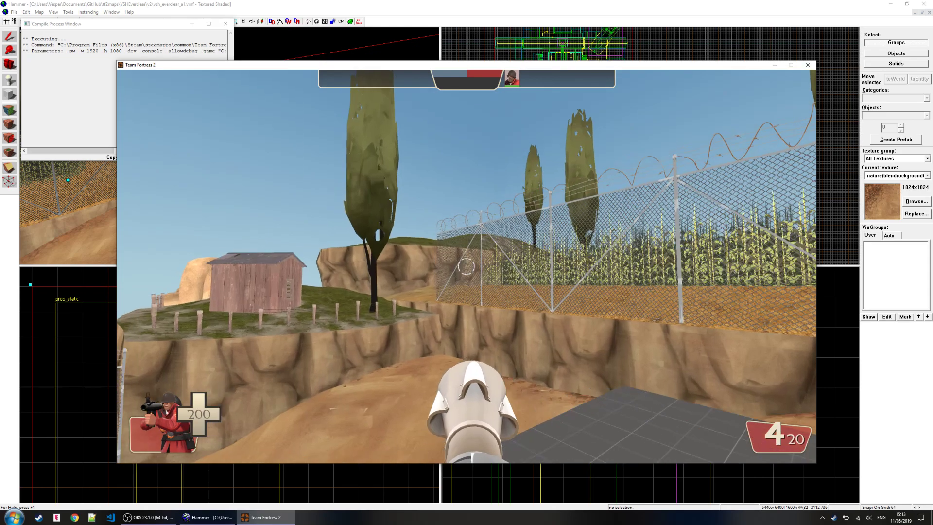
{"action": "key", "text": "w"}
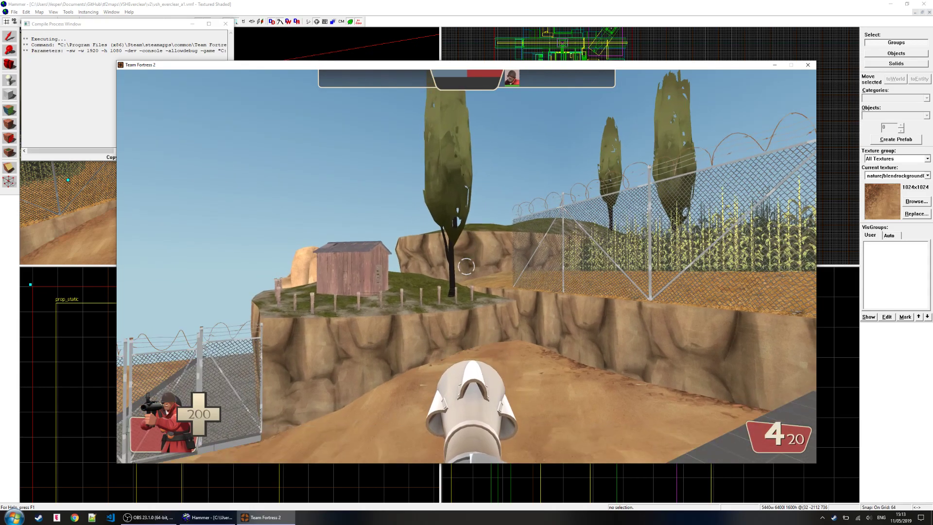
{"action": "key", "text": "d"}
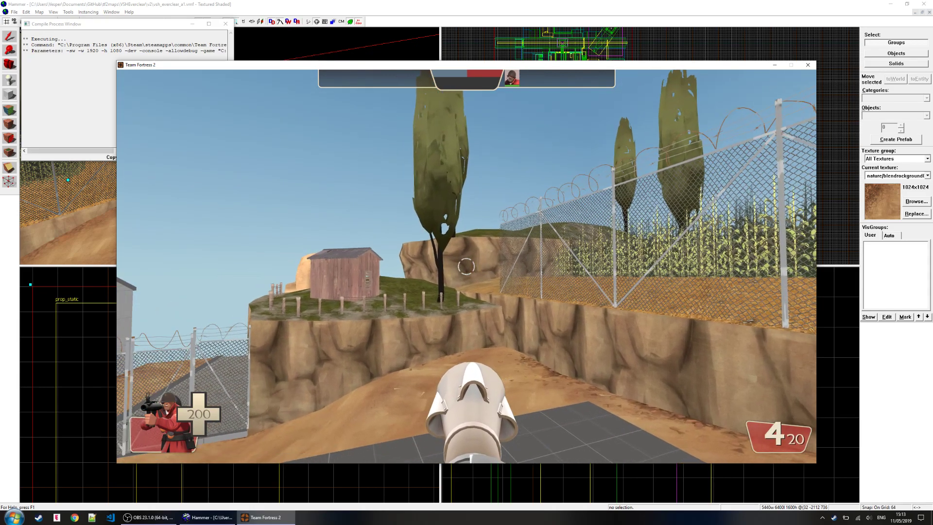
- Walk around the dirt yard in-game to inspect the shed hill, barbed-wire fences, cornfield edge, low retaining walls and broken wooden fence
{"action": "key", "text": "a"}
{"action": "key", "text": "w"}
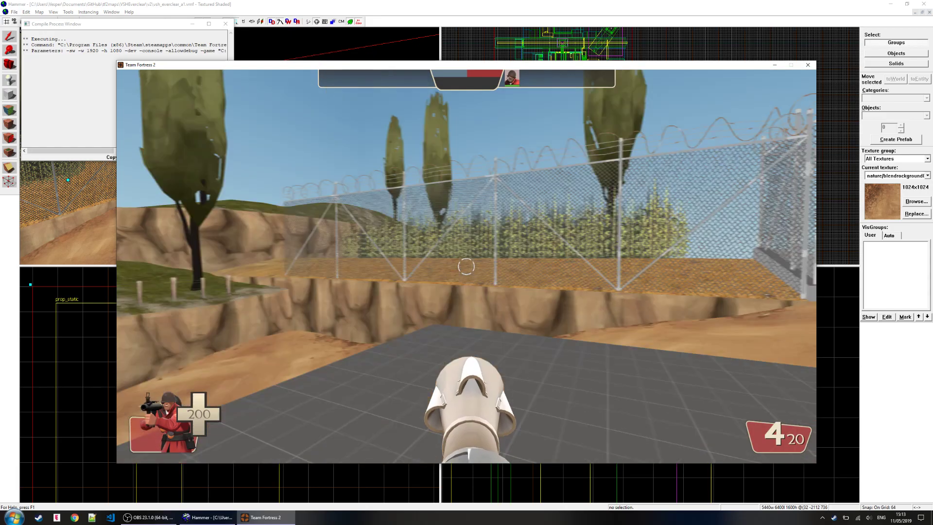
{"action": "key", "text": "s"}
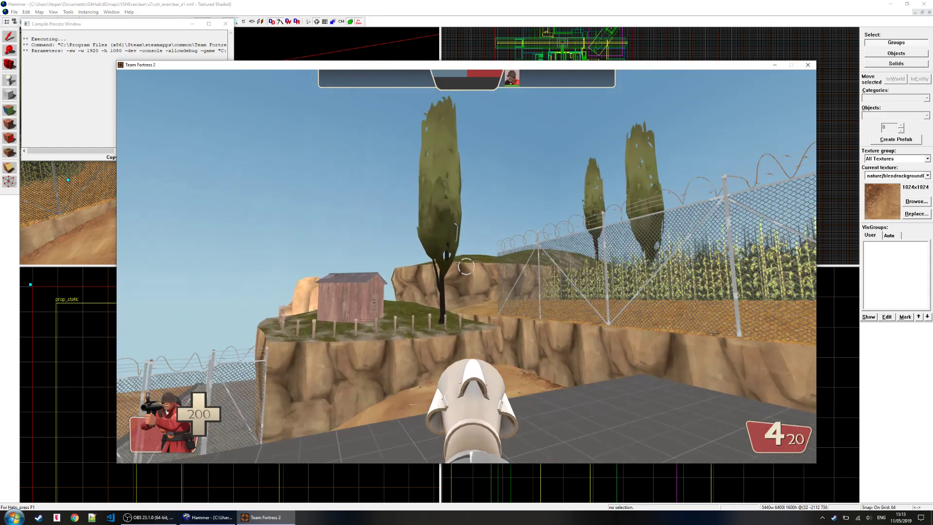
{"action": "key", "text": "w"}
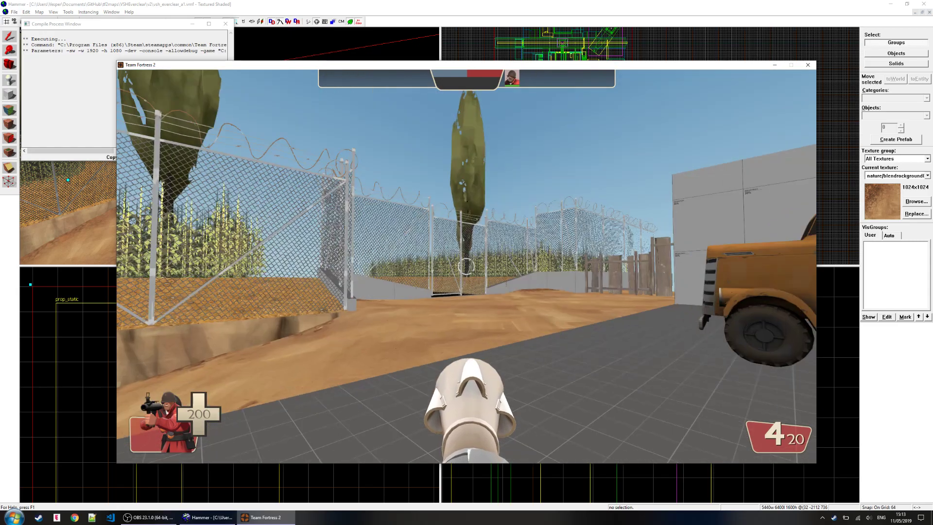
{"action": "key", "text": "w"}
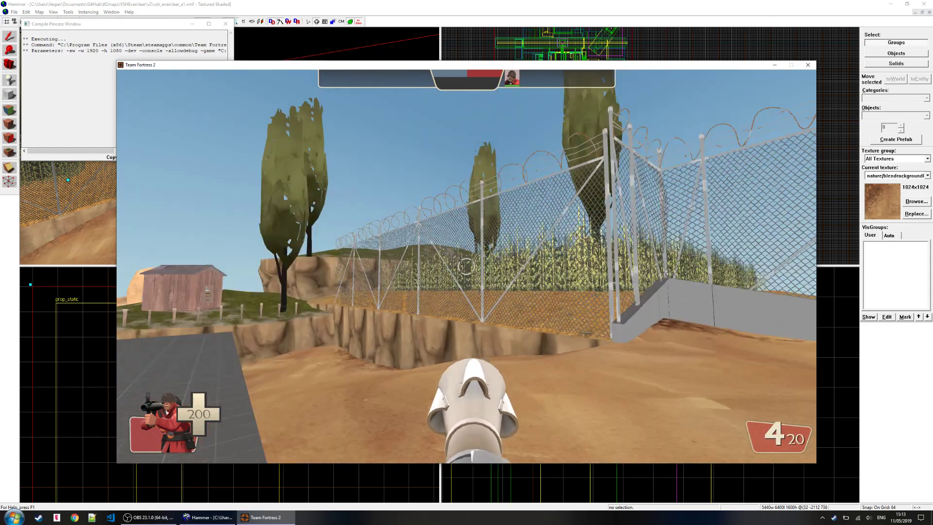
{"action": "key", "text": "w"}
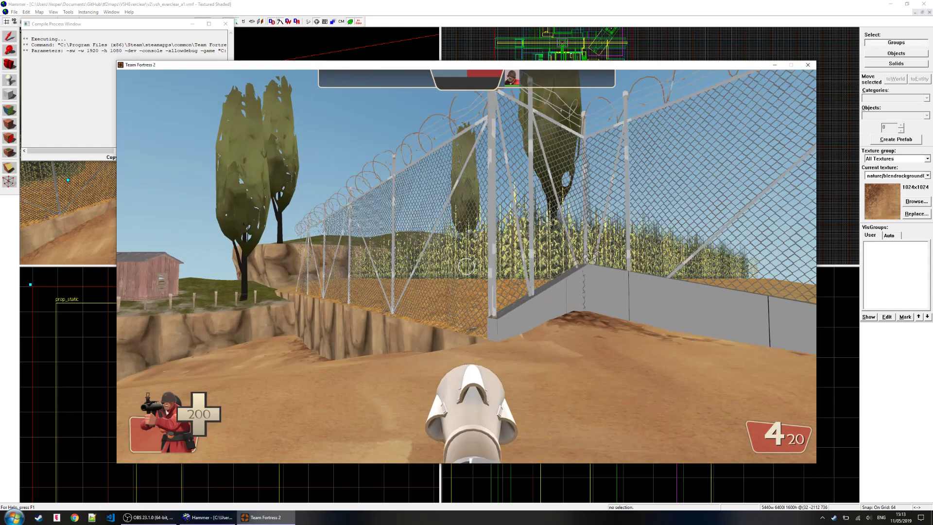
{"action": "key", "text": "w"}
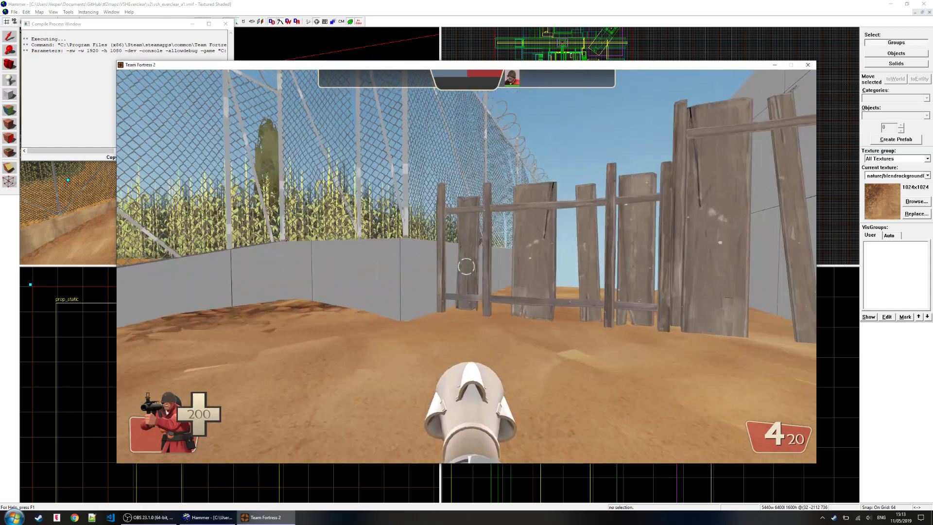
{"action": "key", "text": "w"}
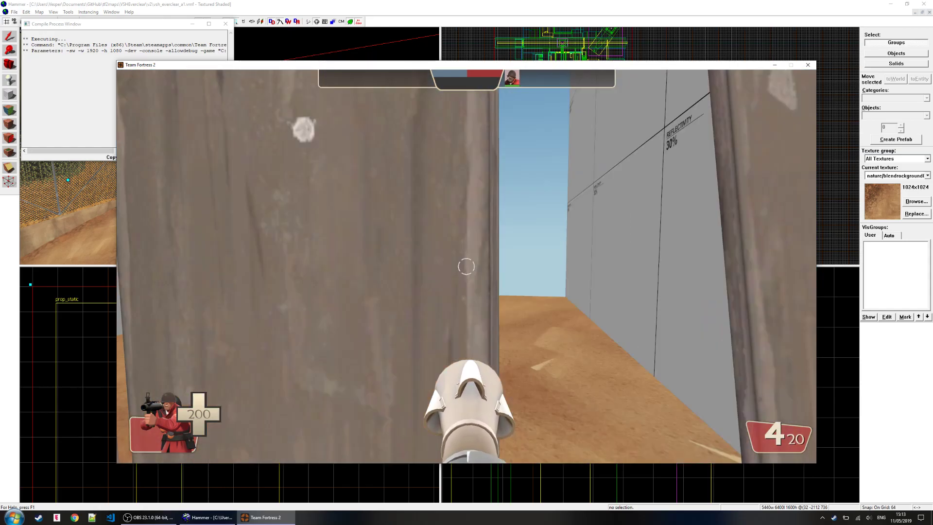
{"action": "key", "text": "w"}
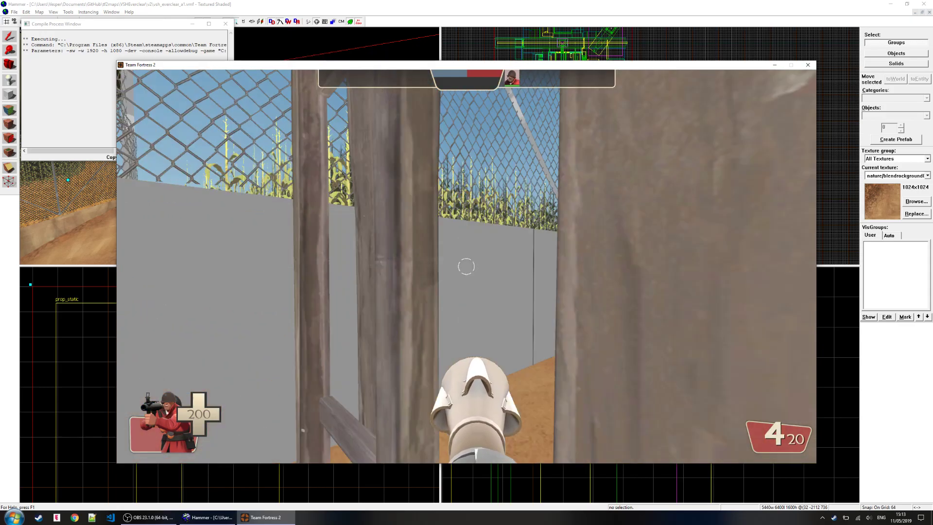
{"action": "key", "text": "w"}
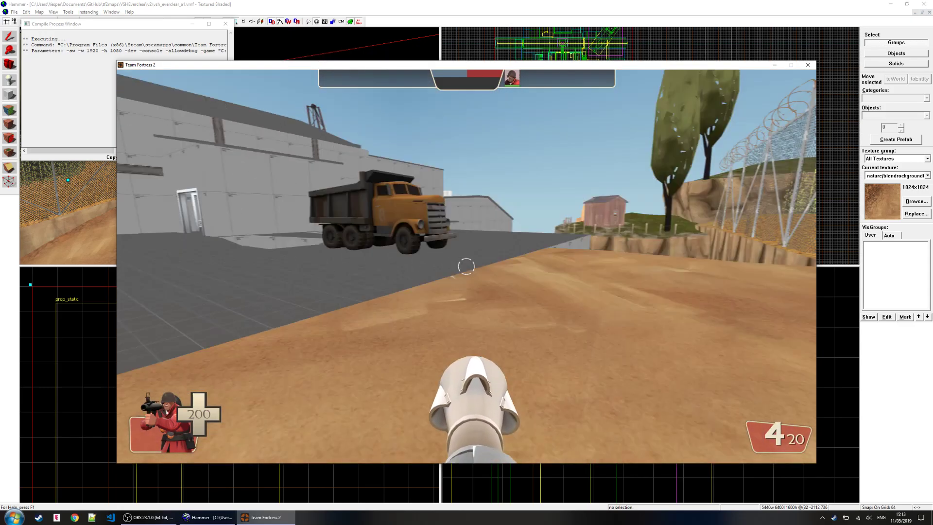
- Walk past the loading zone and through the tank room in-game, following the conveyor belt out to the freight containers
{"action": "key", "text": "w"}
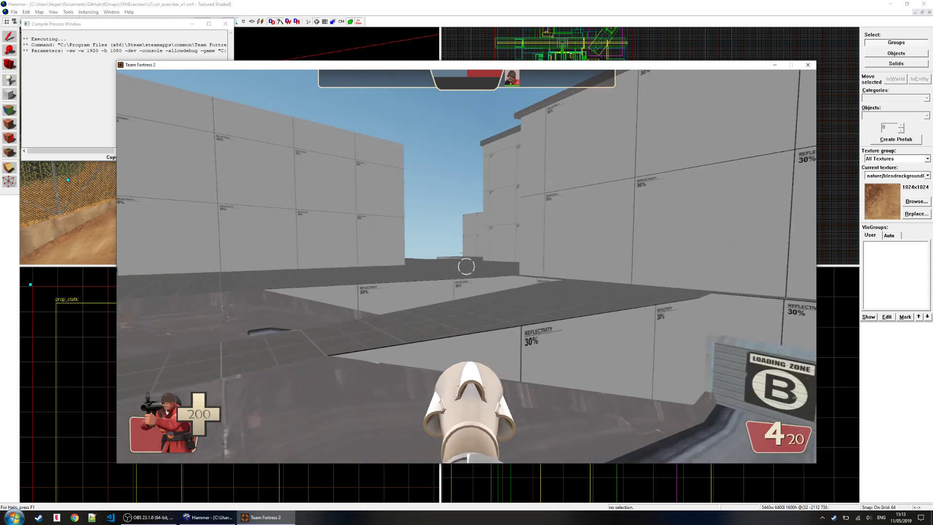
{"action": "key", "text": "w"}
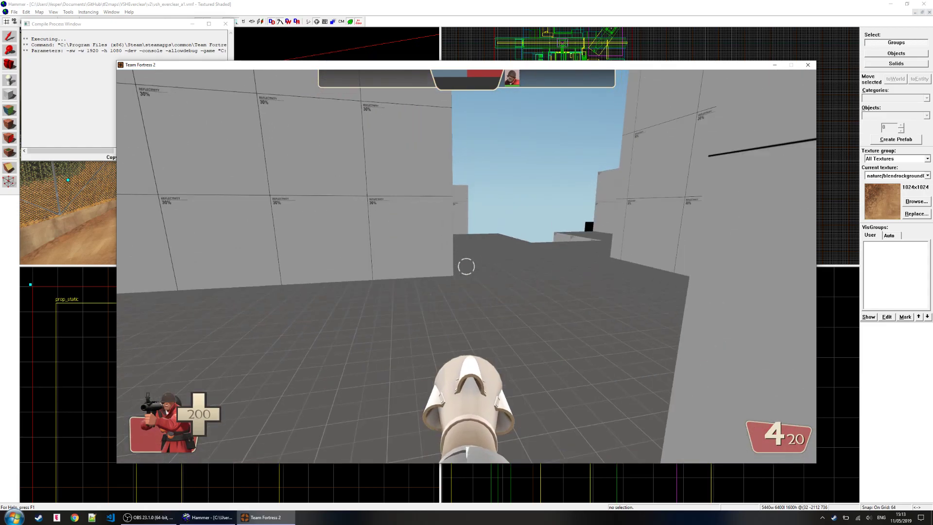
{"action": "key", "text": "w"}
{"action": "key", "text": "w"}
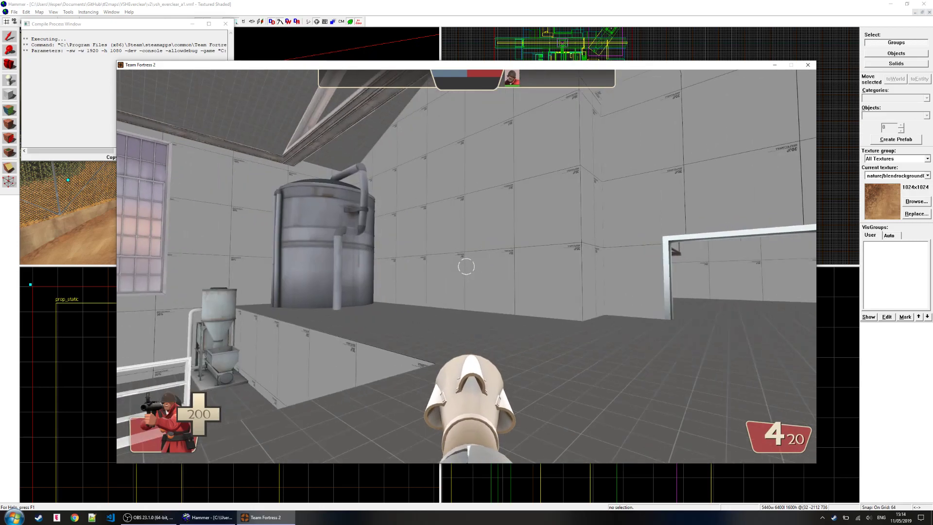
{"action": "key", "text": "w"}
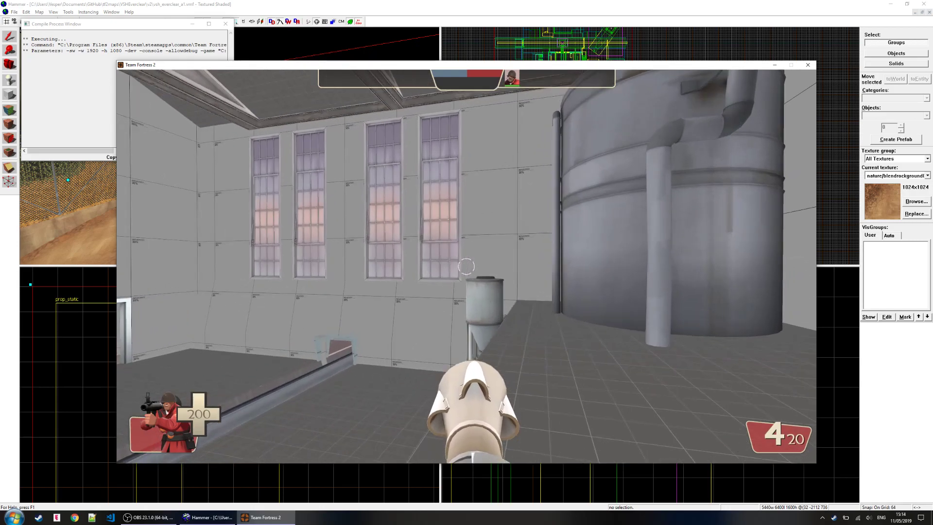
{"action": "key", "text": "w"}
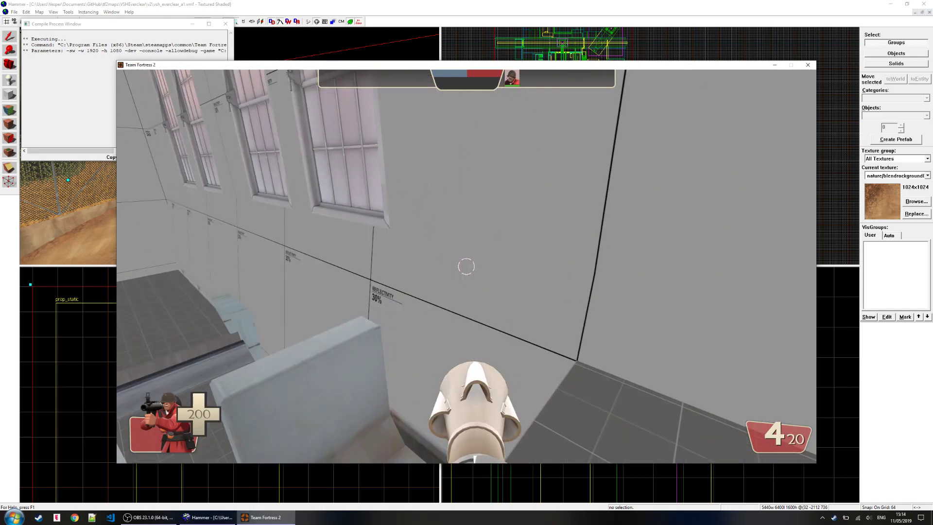
{"action": "key", "text": "w"}
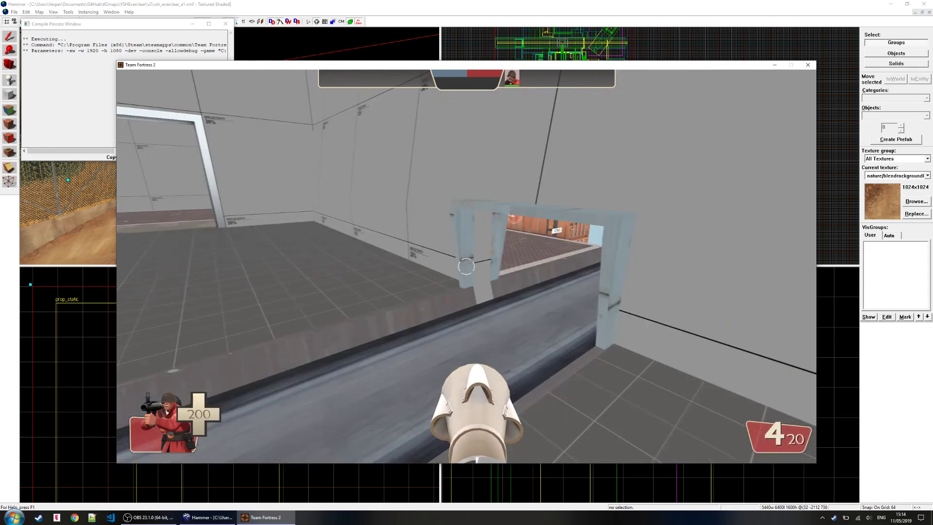
{"action": "key", "text": "w"}
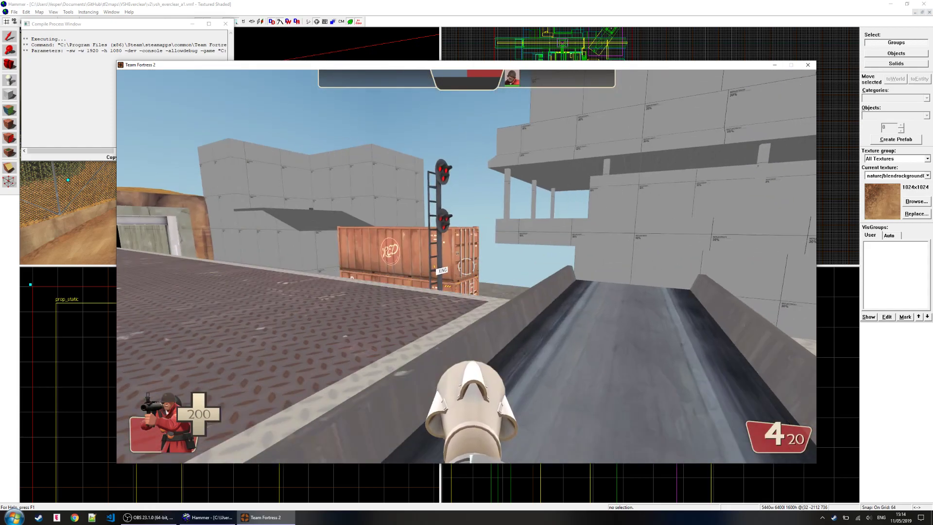
{"action": "key", "text": "w"}
{"action": "key", "text": "w"}
- Pause the game, switch back to Hammer and close the Compile Process Window
{"action": "key", "text": "Escape"}
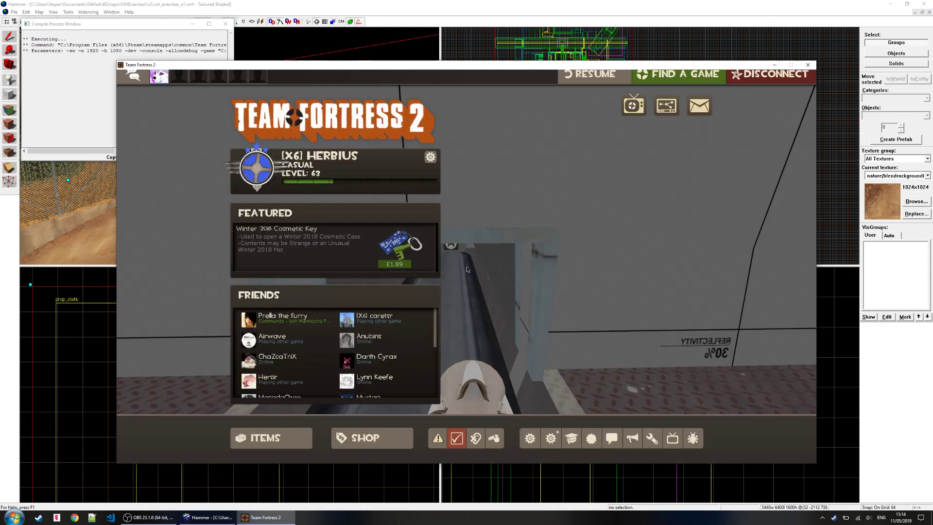
{"action": "key", "text": "alt+Tab"}
{"action": "left_click", "coordinate": [225, 26]}
- Examine the player clip brushes along both sides of the conveyor belt in the tank room in the 3D view
{"action": "key", "text": "z"}
{"action": "key", "text": "w"}
{"action": "key", "text": "w"}
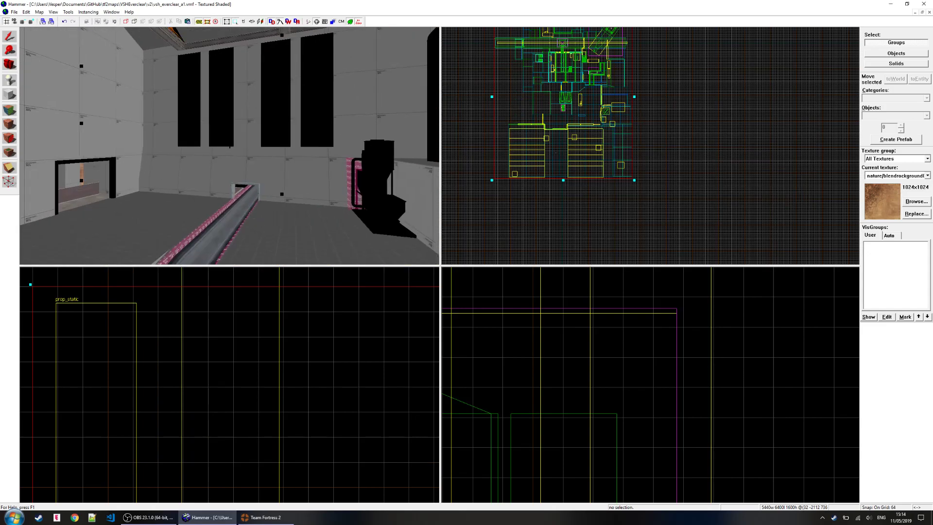
{"action": "key", "text": "w"}
{"action": "key", "text": "z"}
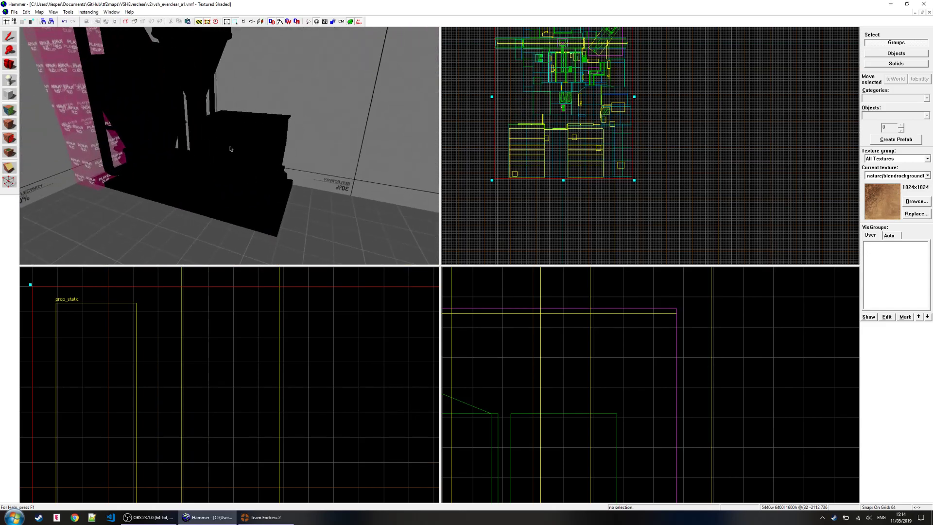
{"action": "key", "text": "z"}
{"action": "key", "text": "s"}
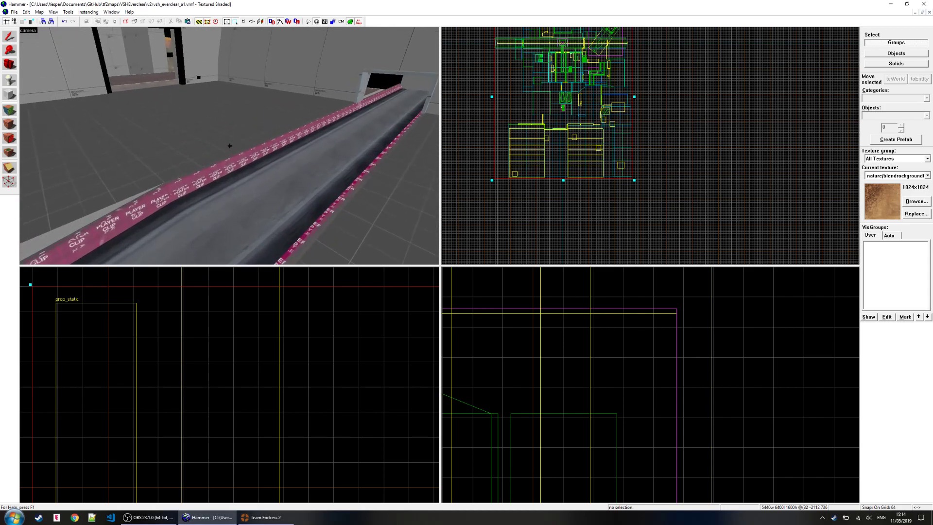
{"action": "key", "text": "w"}
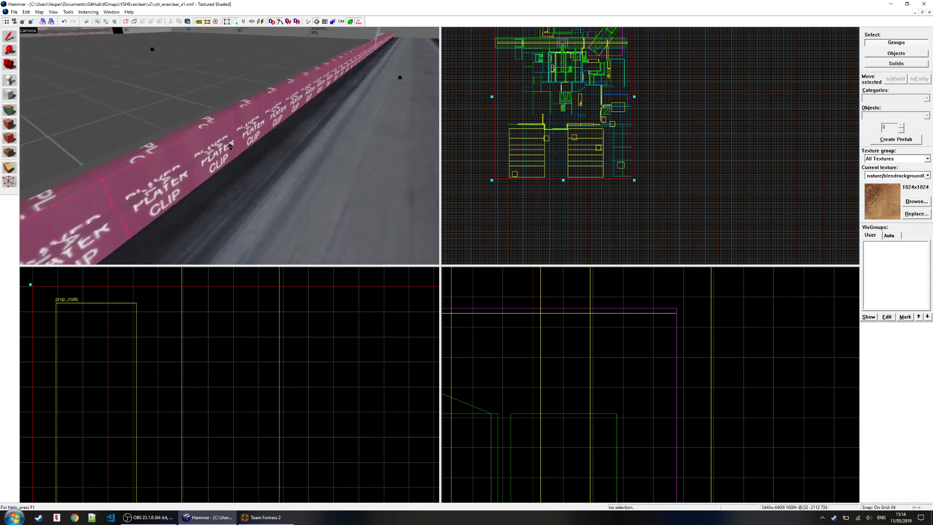
{"action": "key", "text": "w"}
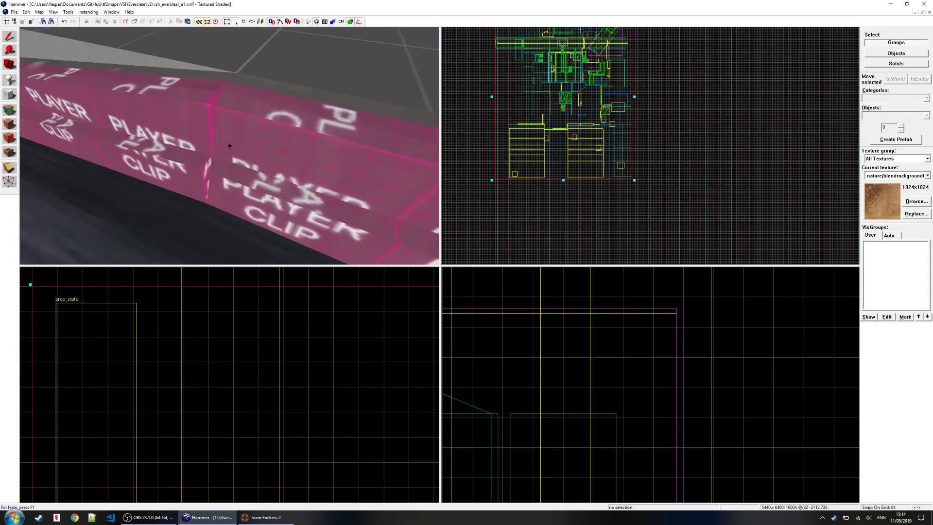
{"action": "key", "text": "z"}
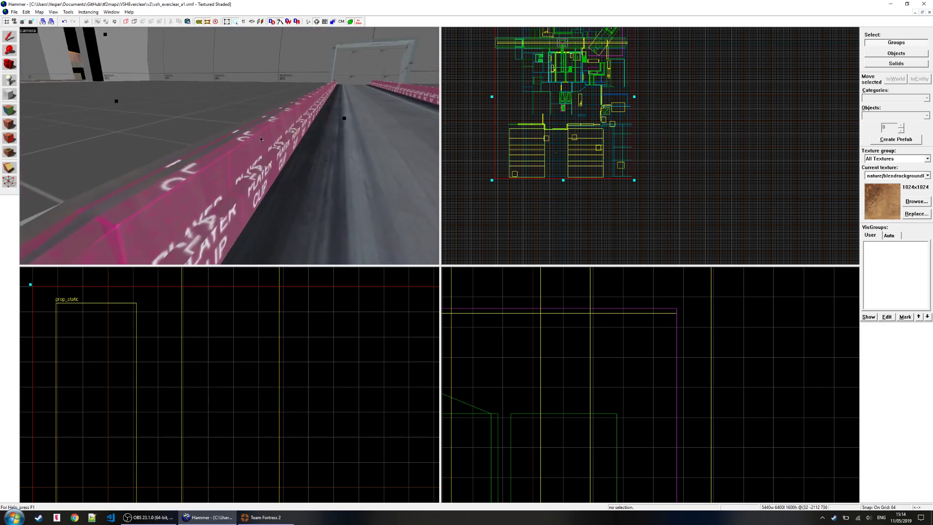
{"action": "key", "text": "z"}
{"action": "key", "text": "w"}
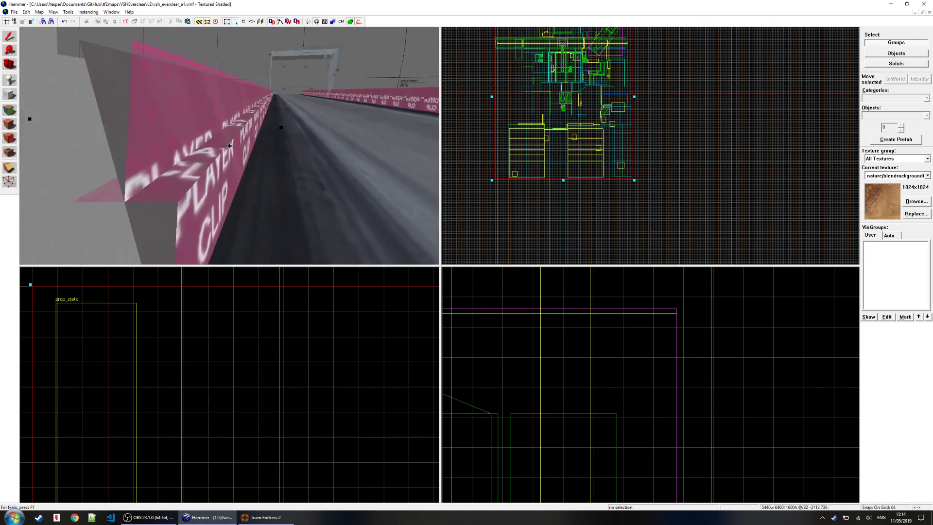
{"action": "key", "text": "z"}
{"action": "key", "text": "d"}
{"action": "key", "text": "s"}
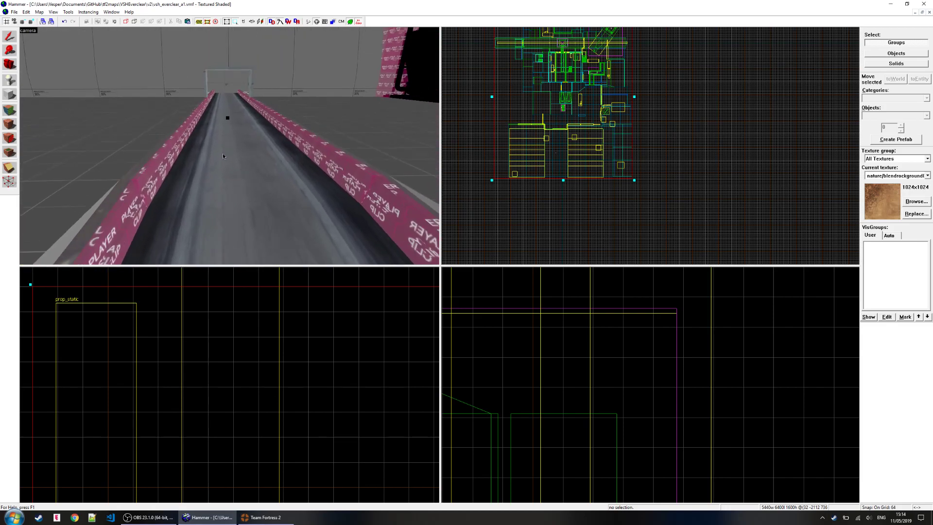
{"action": "key", "text": "z"}
{"action": "key", "text": "w"}
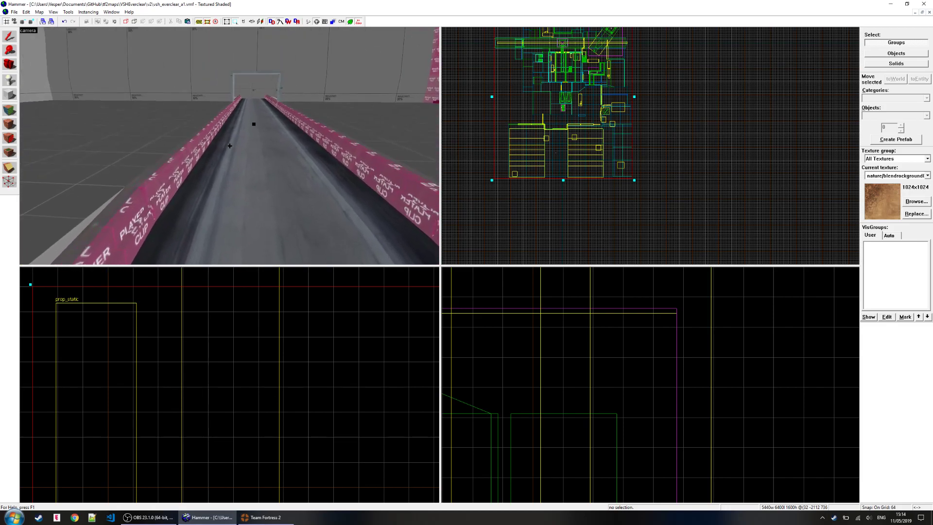
{"action": "key", "text": "w"}
{"action": "key", "text": "z"}
{"action": "key", "text": "shift+s"}
- Select the thin player clip brushes on one edge of the conveyor to check their fit, and clear the selection
{"action": "left_click", "coordinate": [209, 150]}
{"action": "key", "text": "z"}
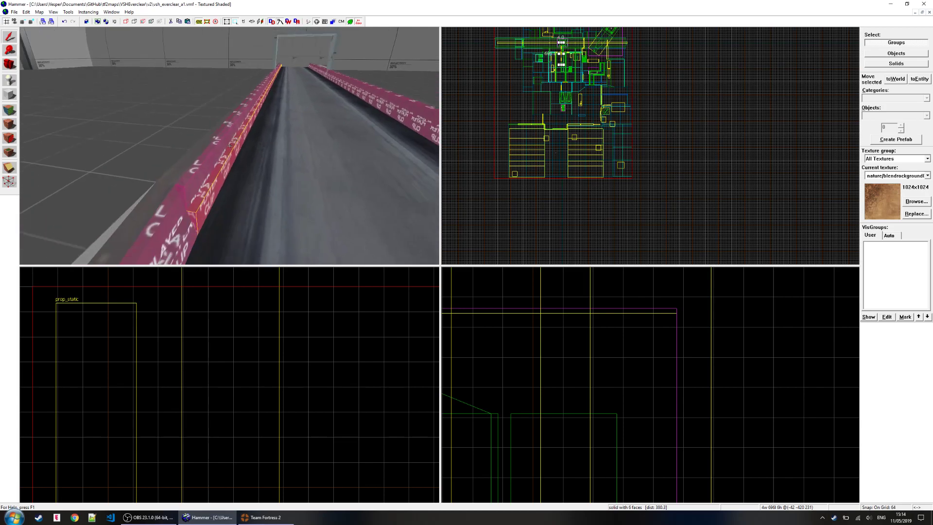
{"action": "key", "text": "z"}
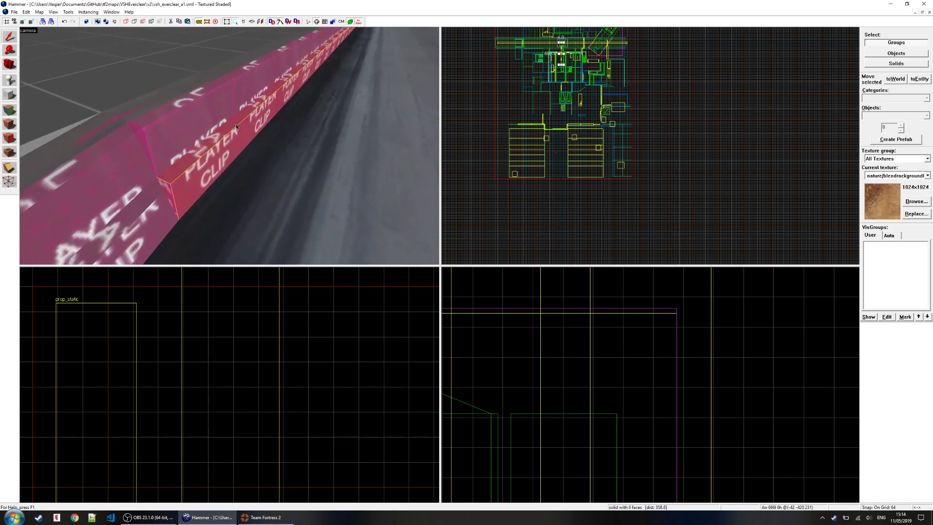
{"action": "key", "text": "Right"}
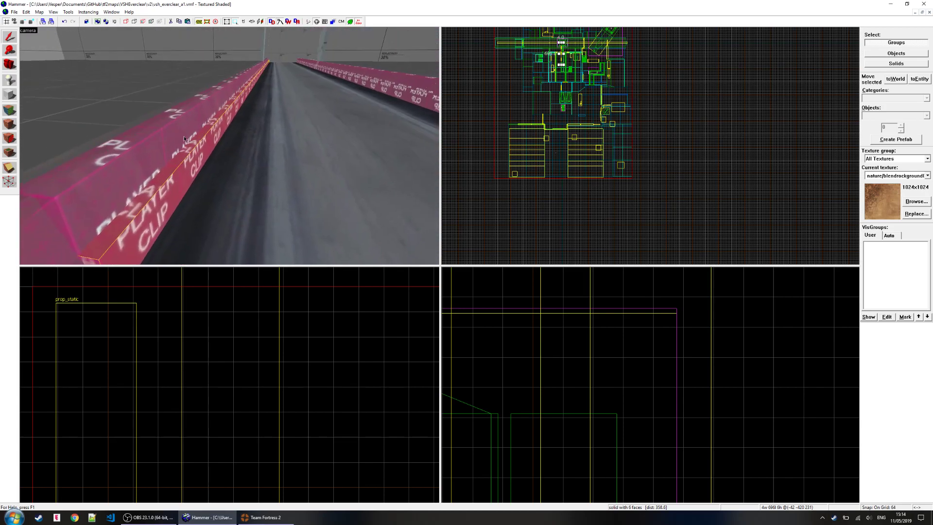
{"action": "key", "text": "Up"}
{"action": "key", "text": "Right"}
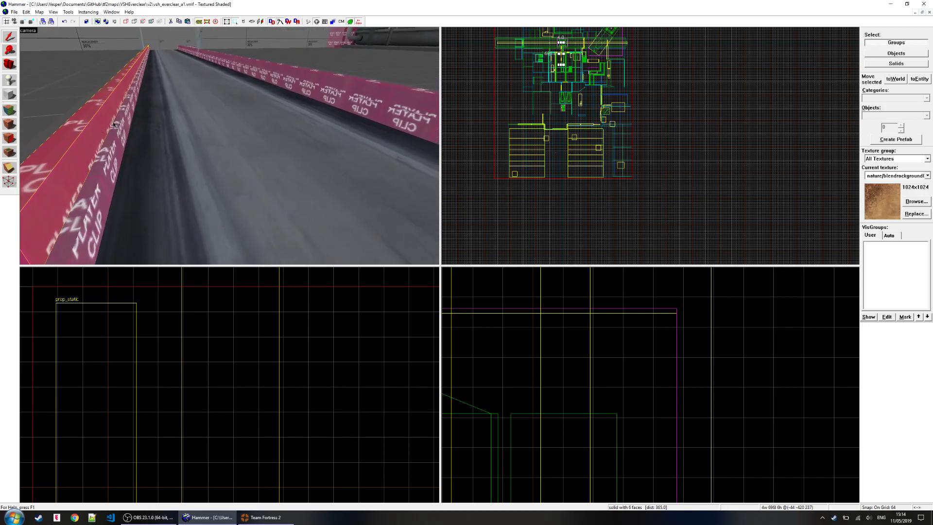
{"action": "key", "text": "Left"}
{"action": "key", "text": "Escape"}
- Switch to Team Fortress 2 and explore the metal platforms, rail tunnel entrance and container yard beyond the conveyor
{"action": "left_click", "coordinate": [260, 517]}
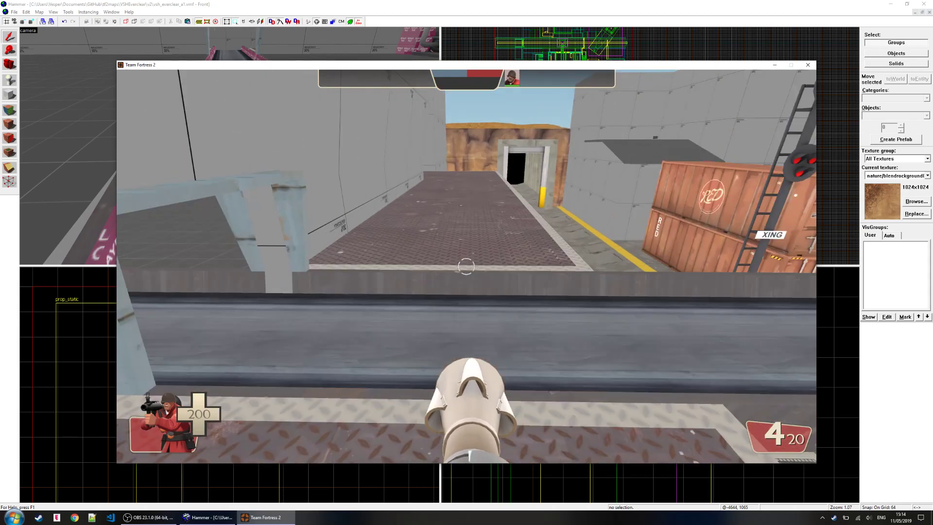
{"action": "key", "text": "w"}
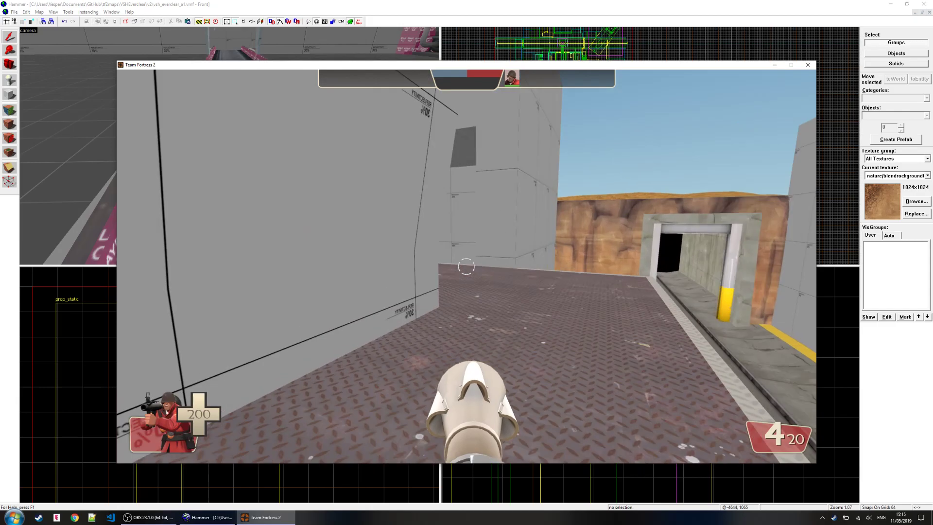
{"action": "key", "text": "w"}
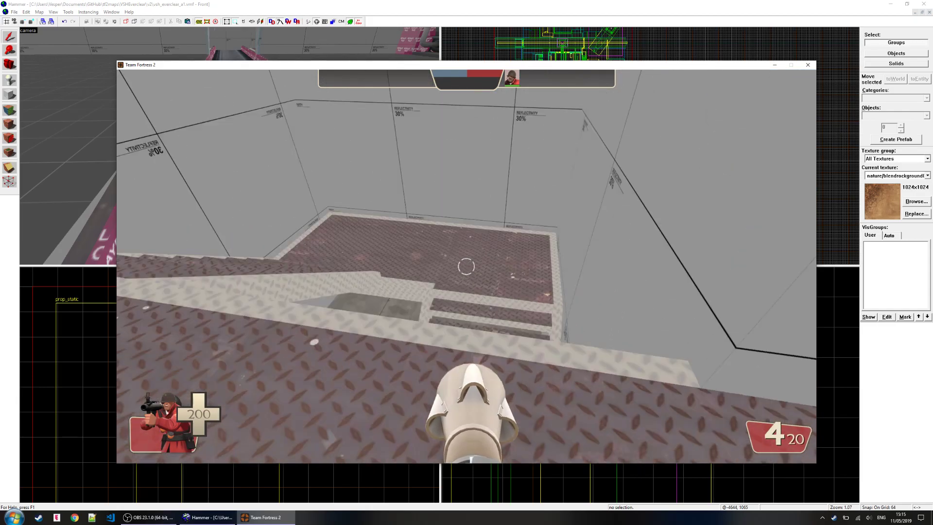
{"action": "key", "text": "w"}
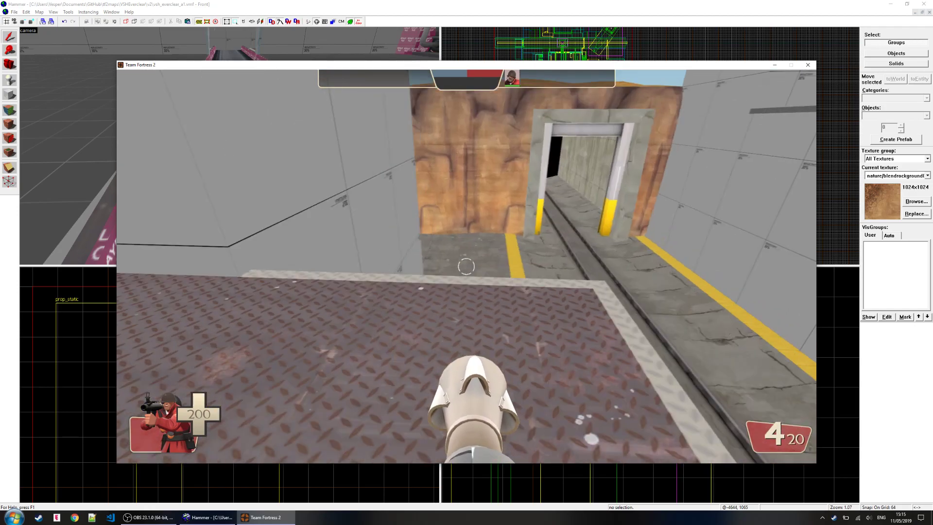
{"action": "left_click", "coordinate": [465, 266]}
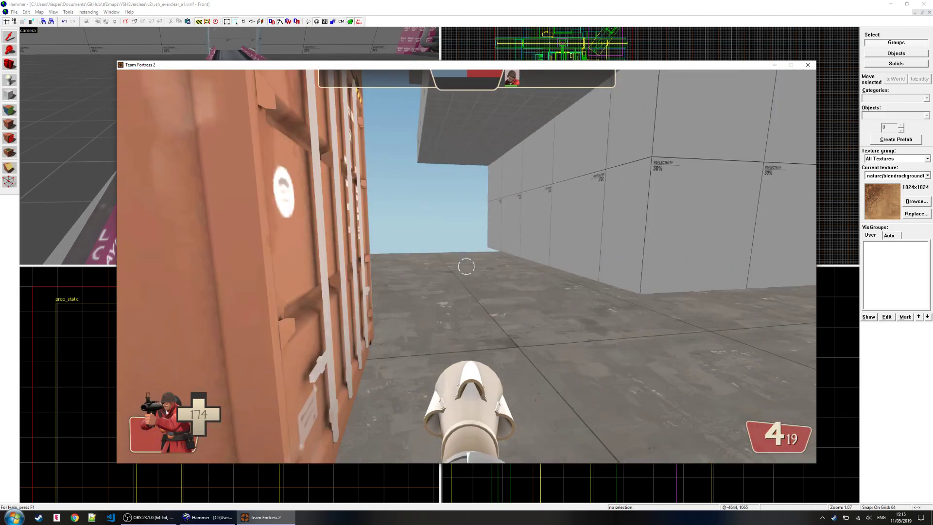
- Inspect the container yard in-game, from the wheeled stairs and barrel pallets up onto the roof of the orange container
{"action": "key", "text": "w"}
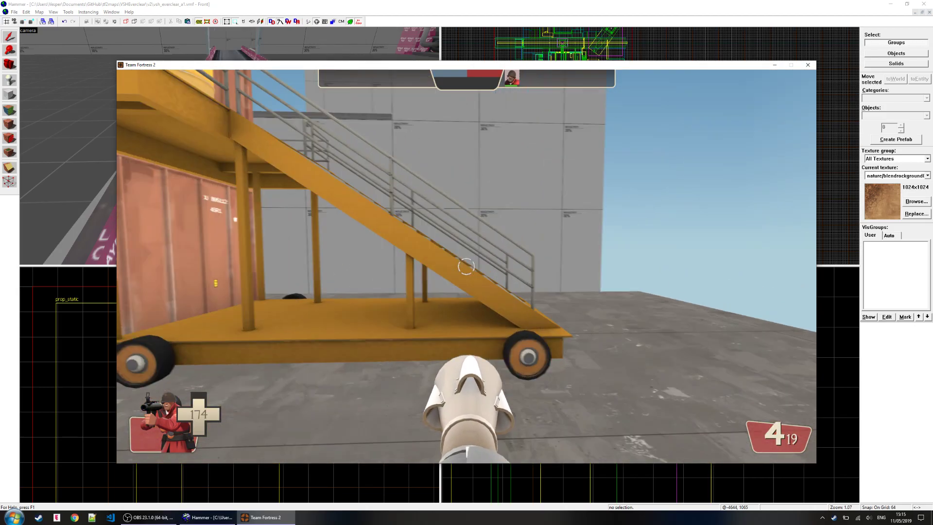
{"action": "key", "text": "w"}
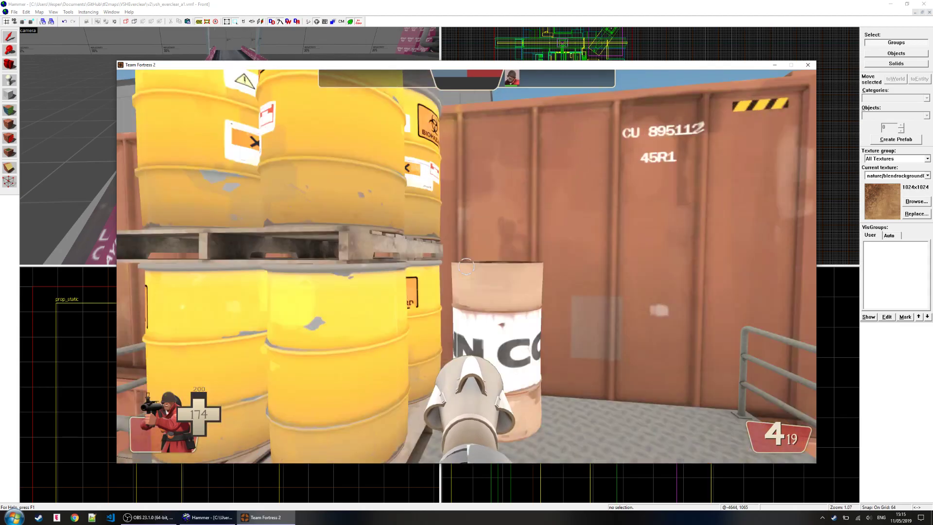
{"action": "key", "text": "w"}
{"action": "key", "text": "space"}
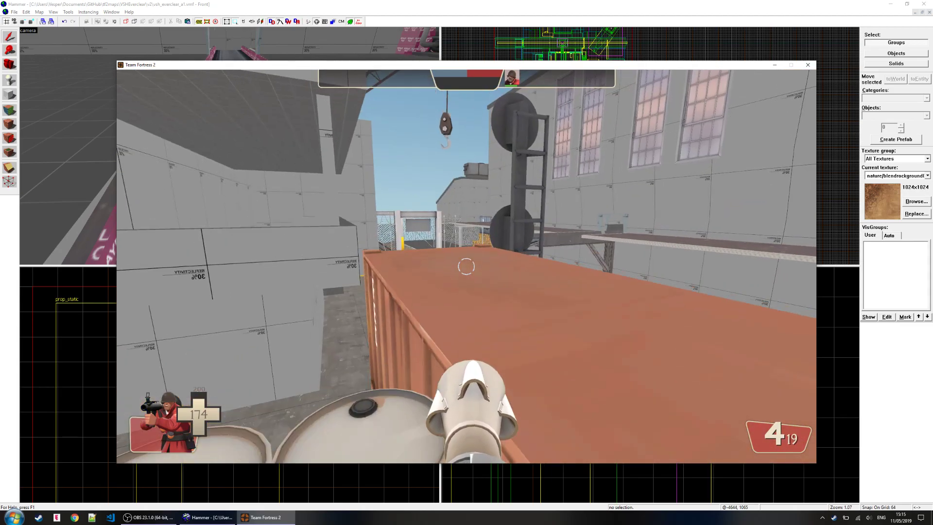
{"action": "key", "text": "w"}
{"action": "key", "text": "space"}
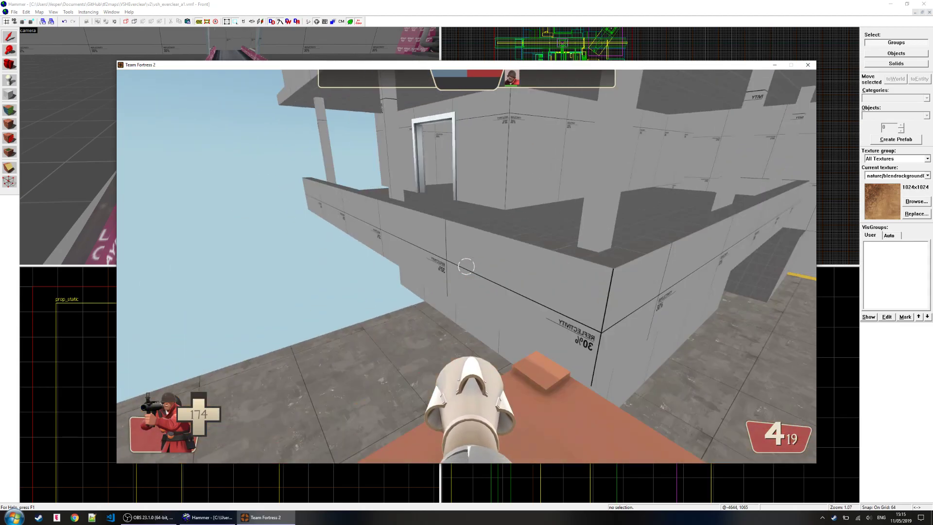
- Check the walled balcony, its doorway, the interior rooms and the fenced cornfield edge by the truck, and pause the game
{"action": "key", "text": "w"}
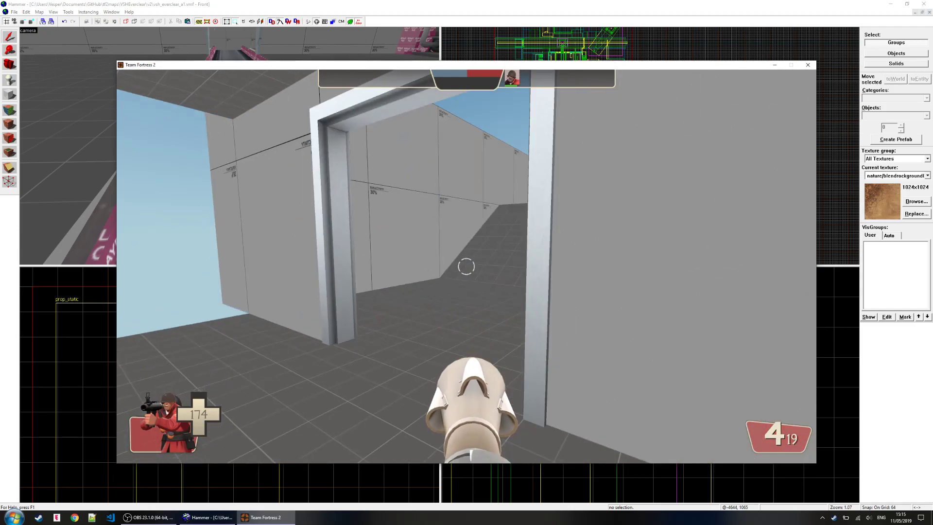
{"action": "key", "text": "w"}
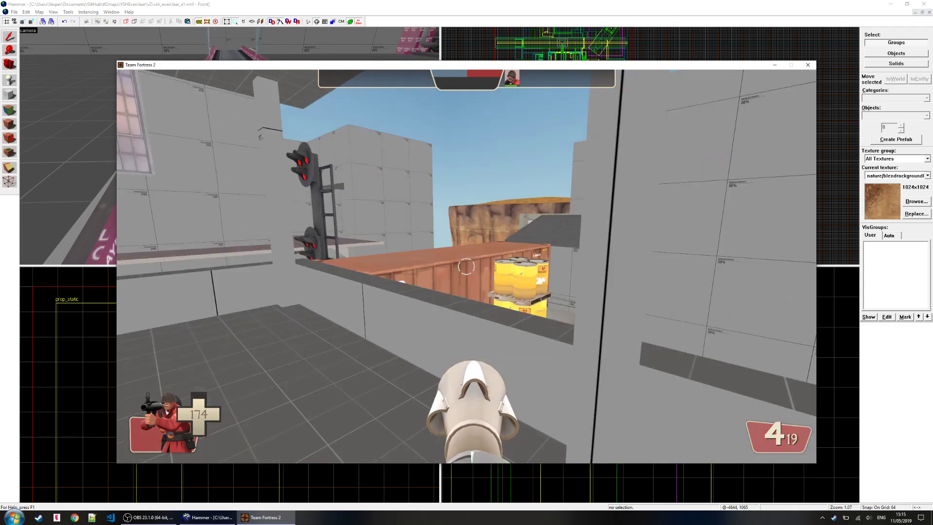
{"action": "key", "text": "w"}
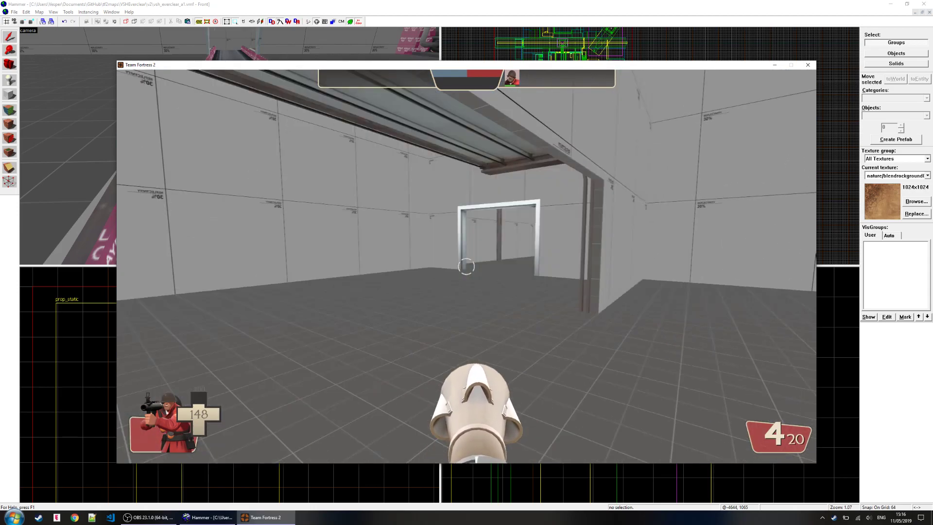
{"action": "key", "text": "a"}
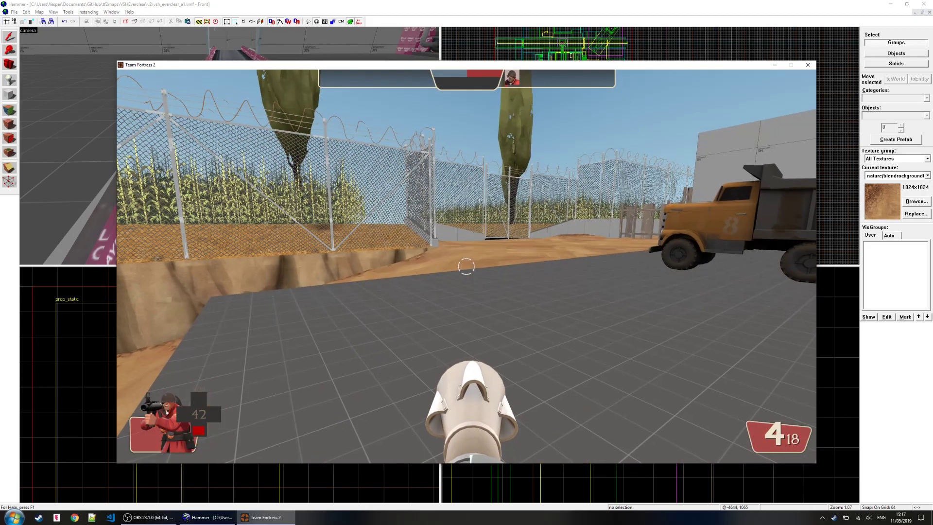
{"action": "key", "text": "Escape"}
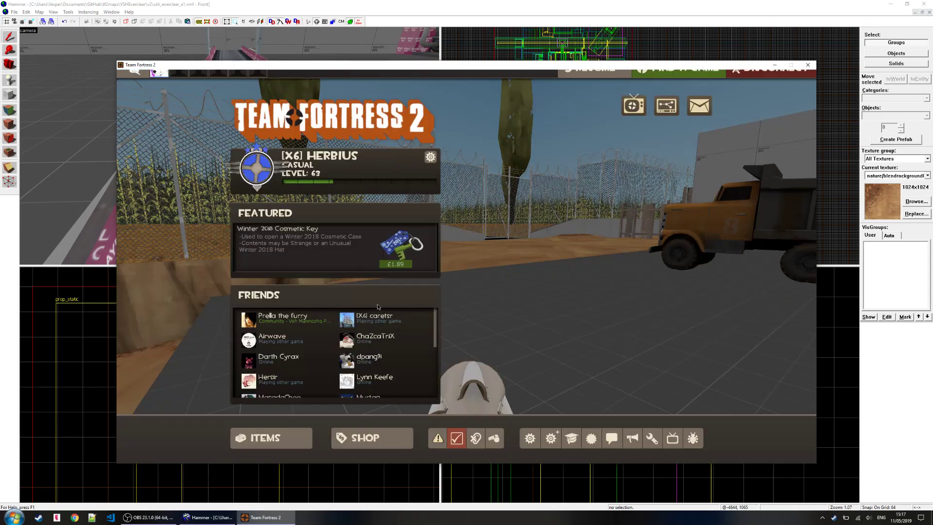